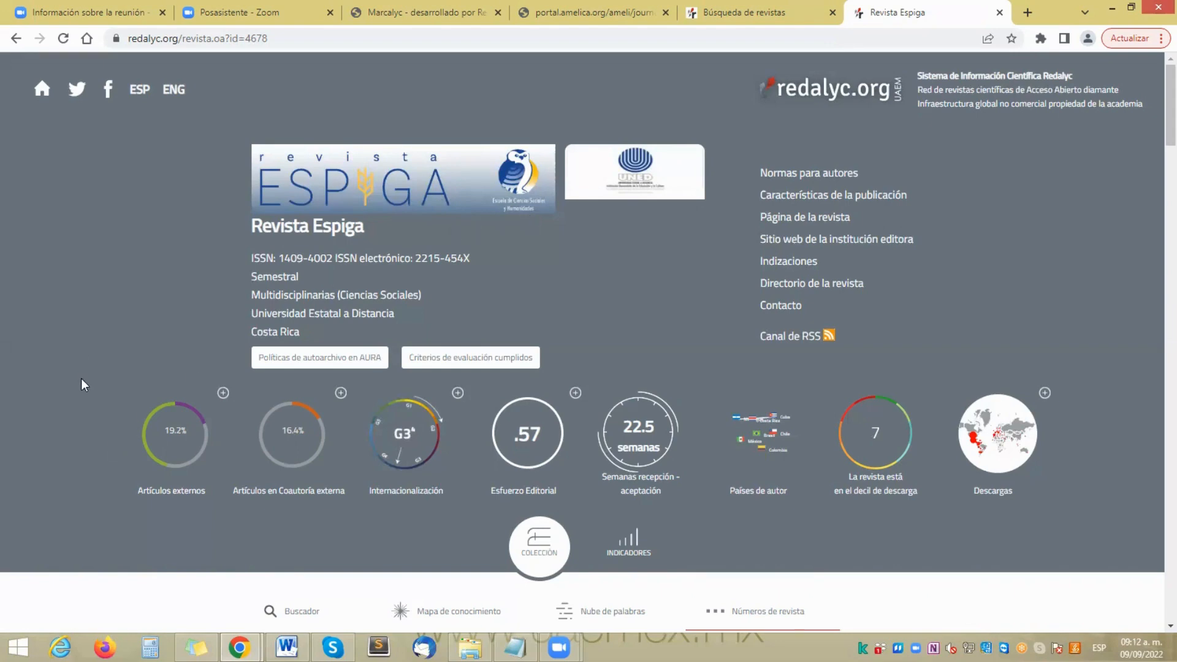
Step: Review Revista Espiga's issue years and view the article "Revista Espiga en la memoria histórica de la ECSH y de la UNED" in the VISOR reader
scroll(94, 389, down, 1)
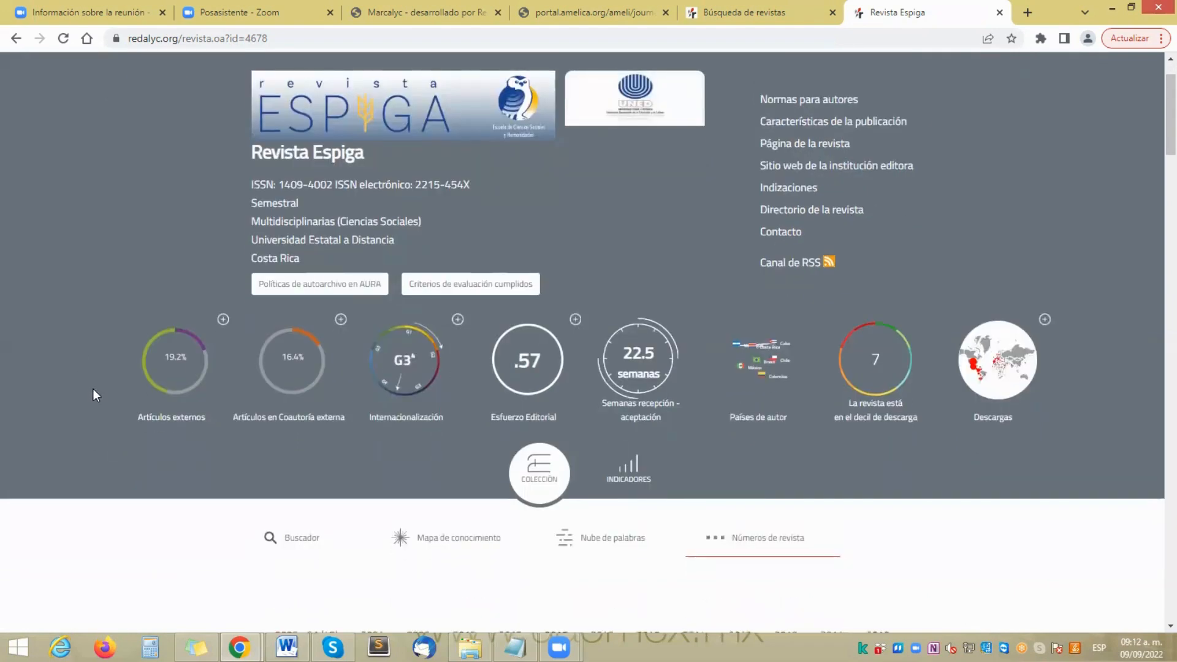
scroll(97, 348, down, 7)
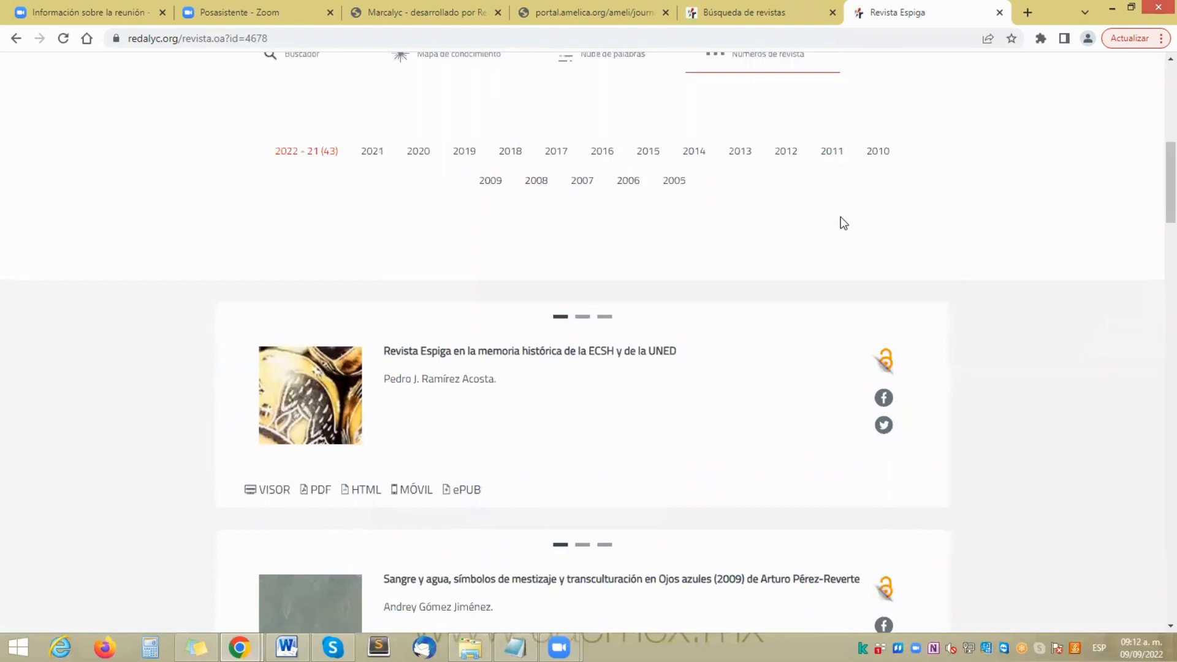
mouse_move(612, 153)
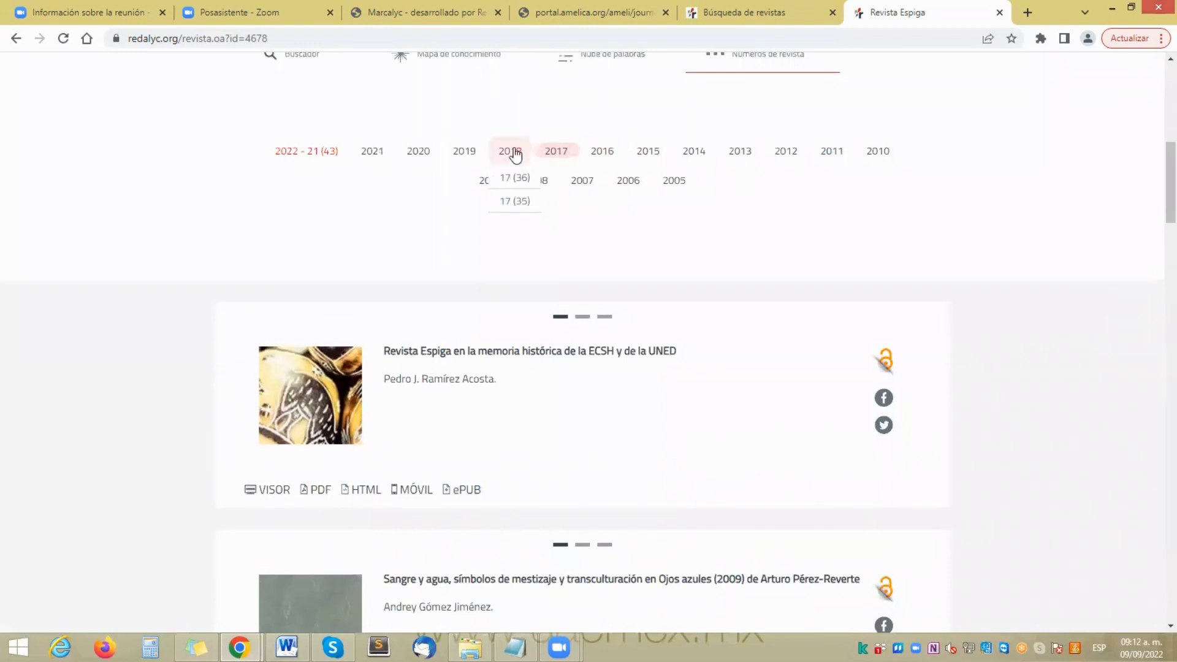
mouse_move(419, 158)
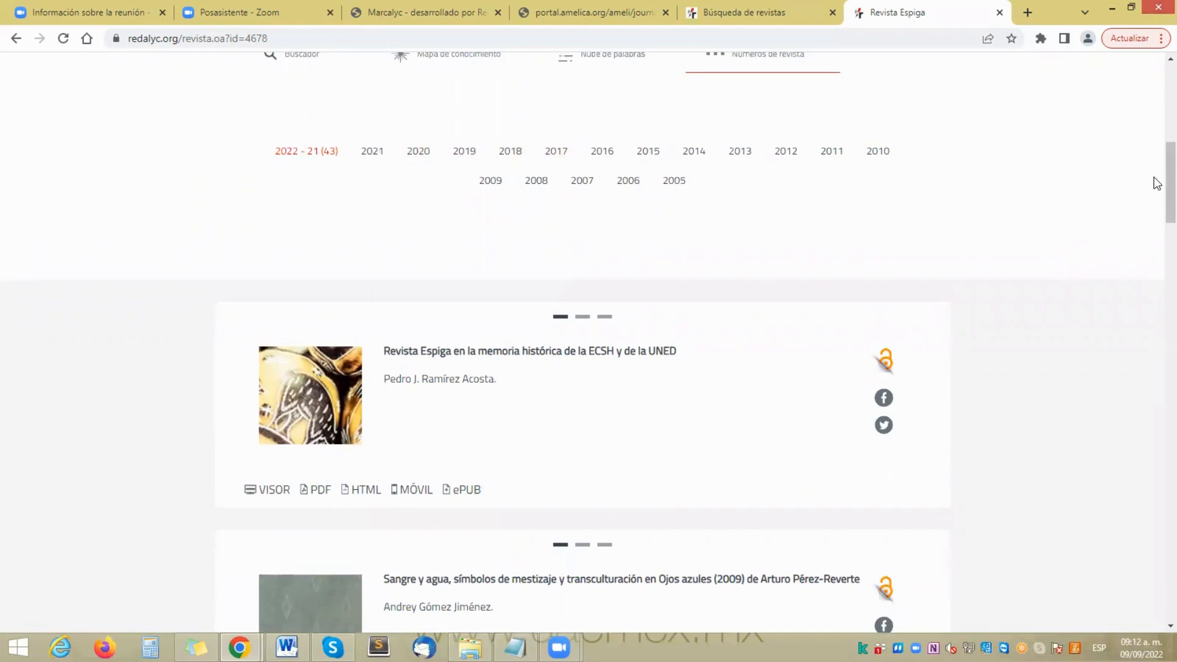
scroll(1161, 203, down, 3)
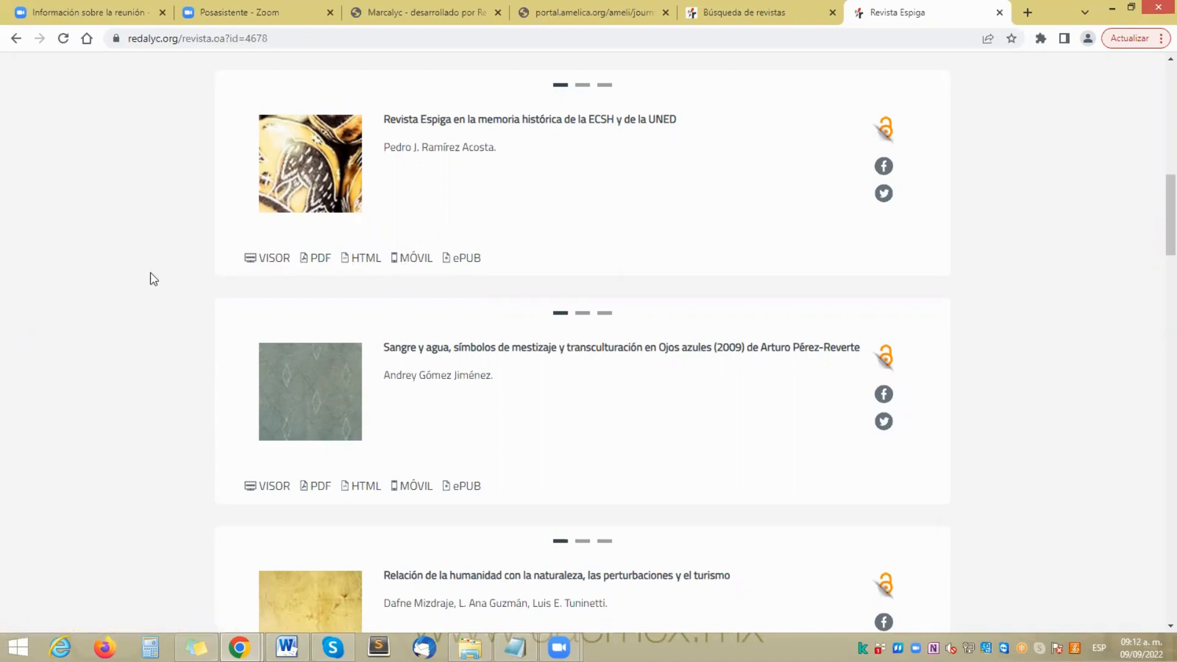
click(255, 258)
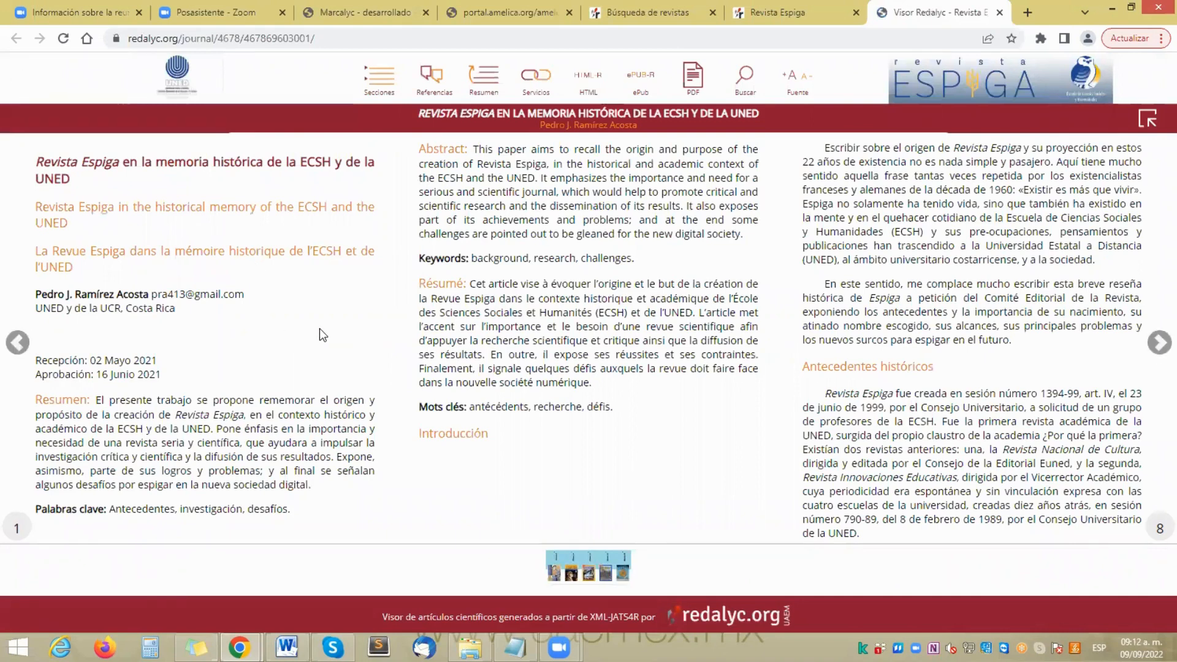
key(ctrl+w)
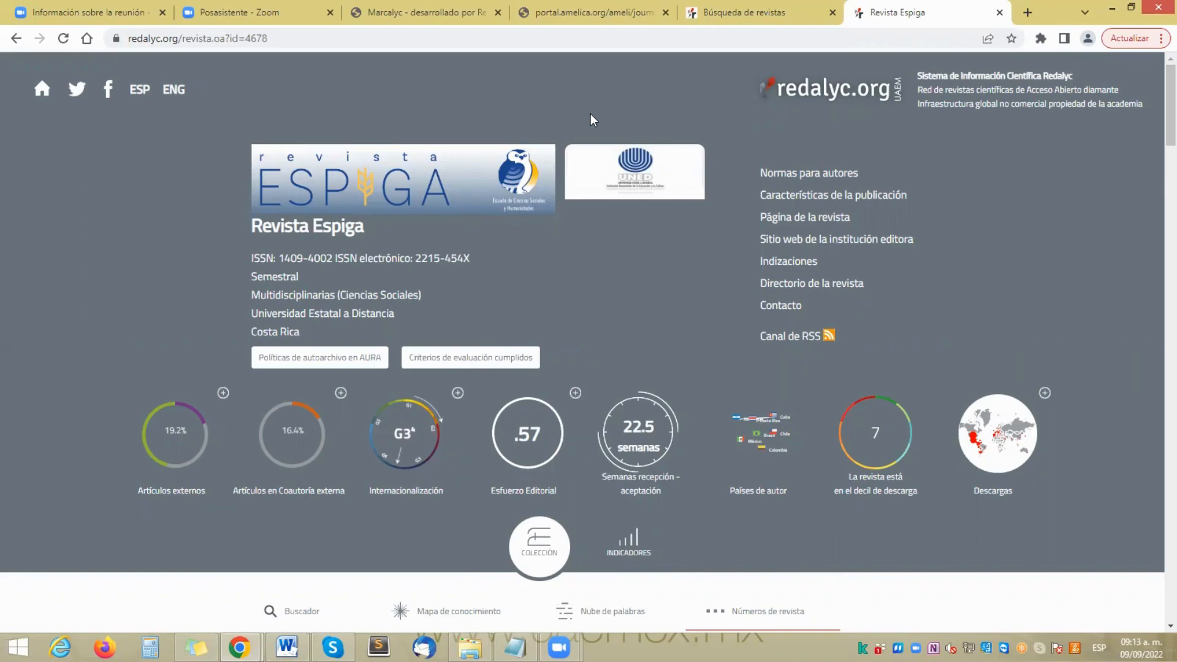
Step: Switch to Marcalyc and sign in with the prefilled demo journal credentials
click(423, 13)
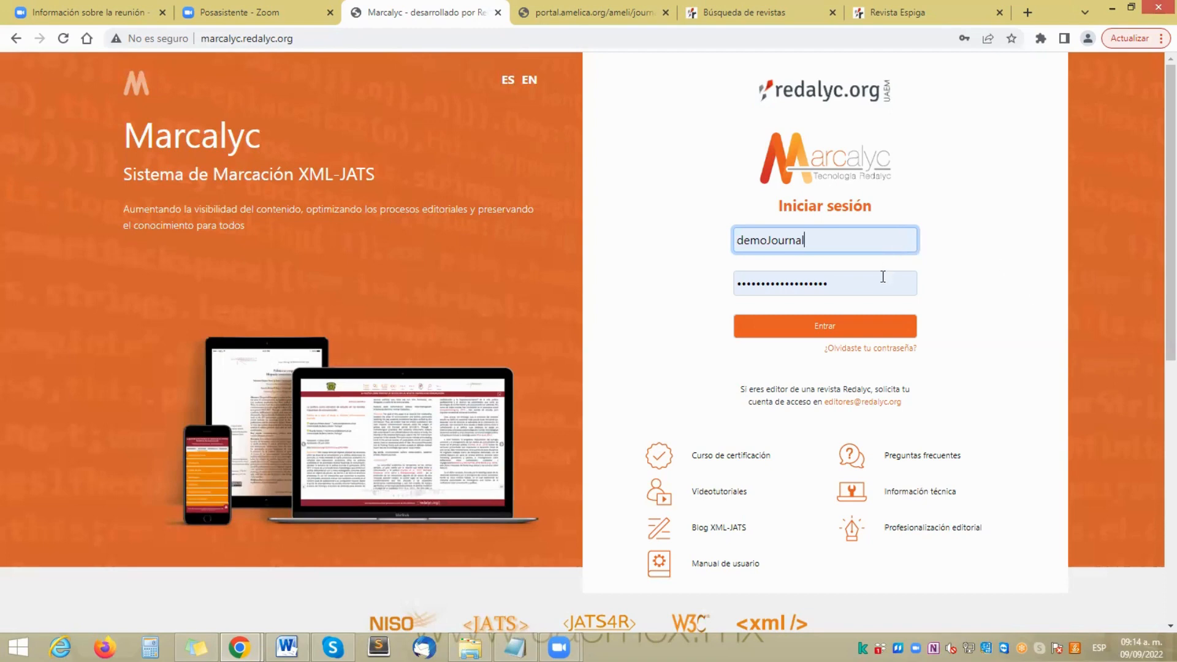
click(832, 331)
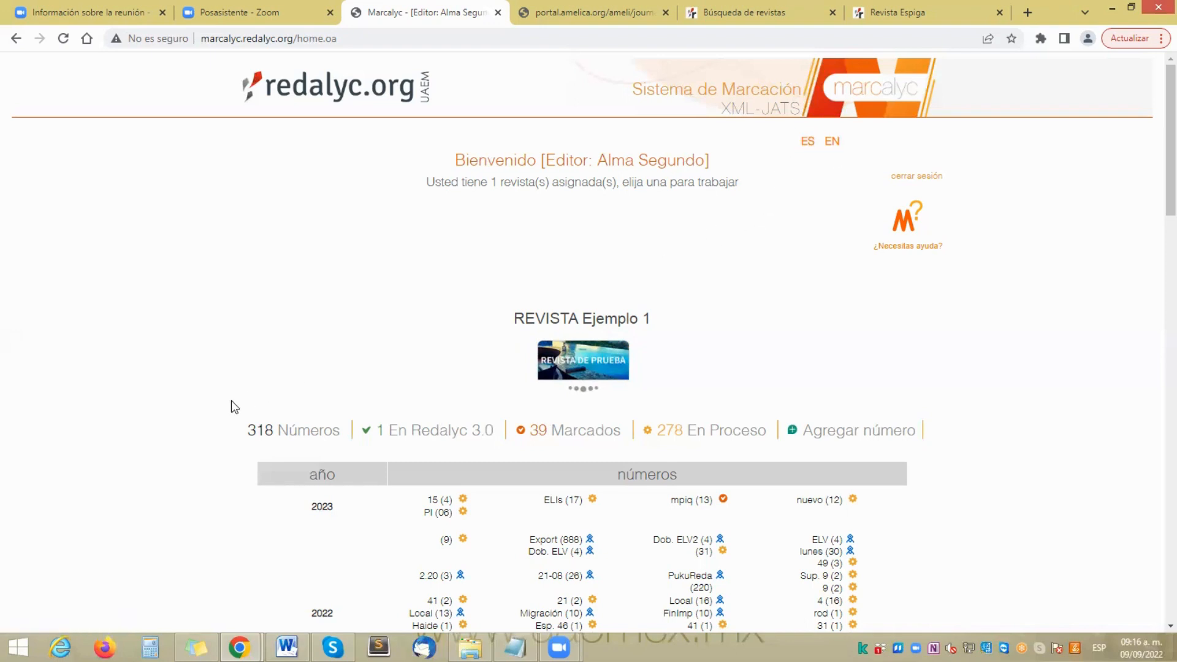
Step: Examine the issues of REVISTA Ejemplo 1 listed by year, from 2023 back to 2014, and their status icons
scroll(231, 368, down, 2)
scroll(187, 384, up, 1)
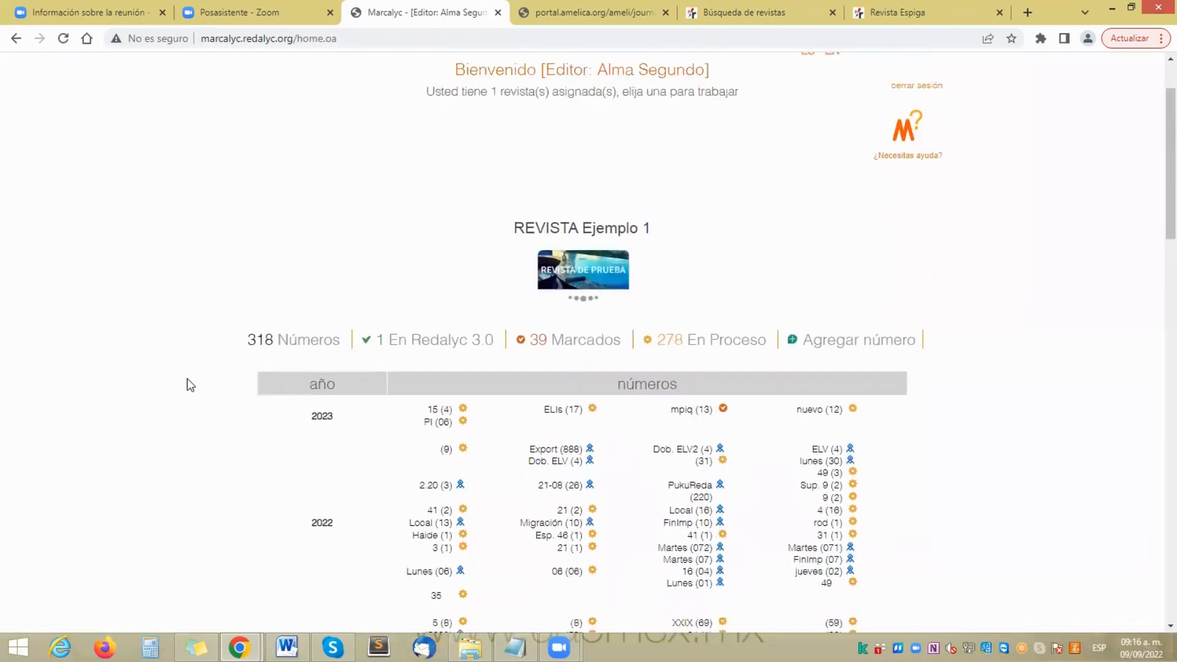
scroll(186, 384, down, 1)
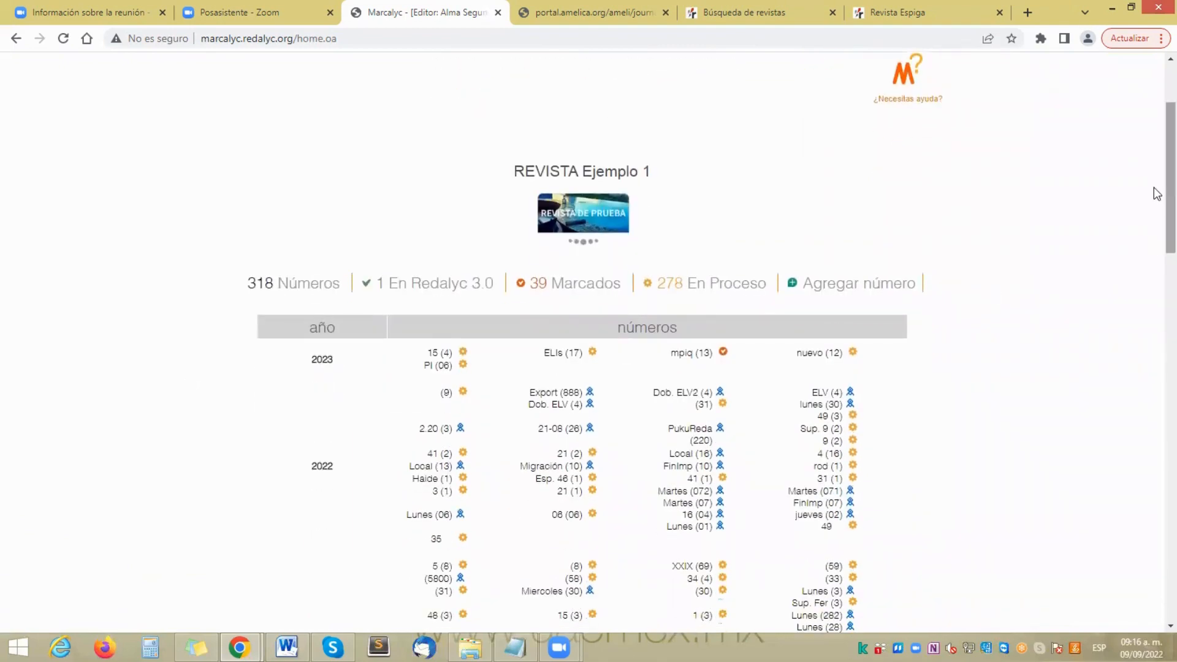
scroll(1156, 194, down, 2)
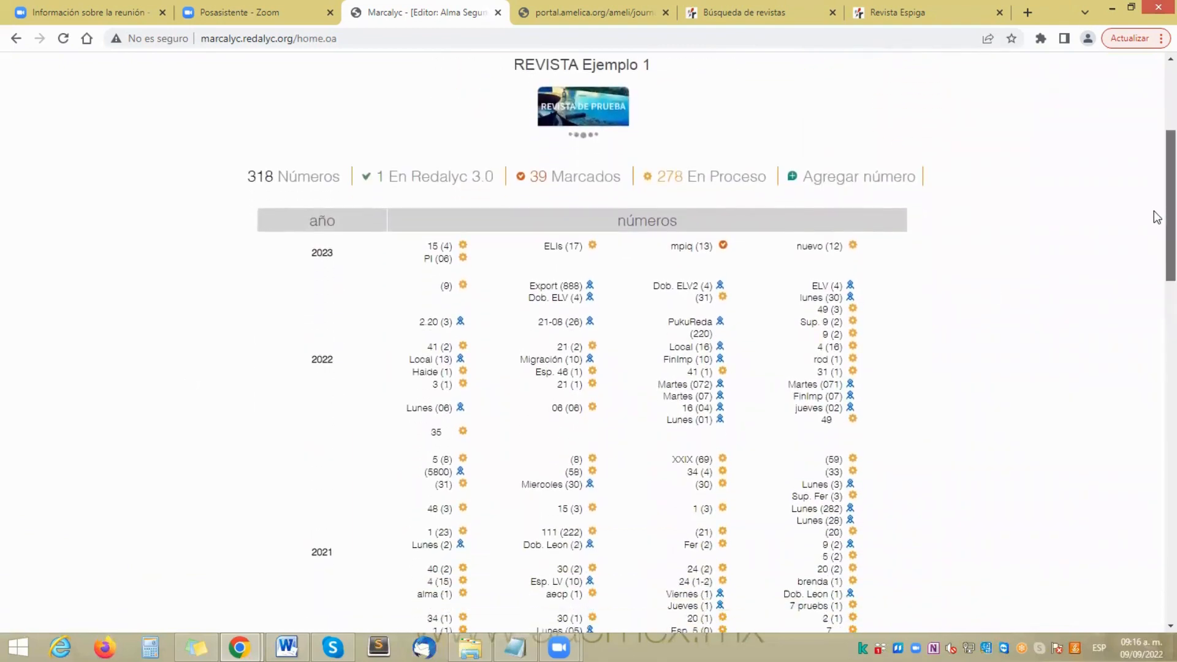
scroll(1156, 217, down, 1)
scroll(1156, 230, down, 1)
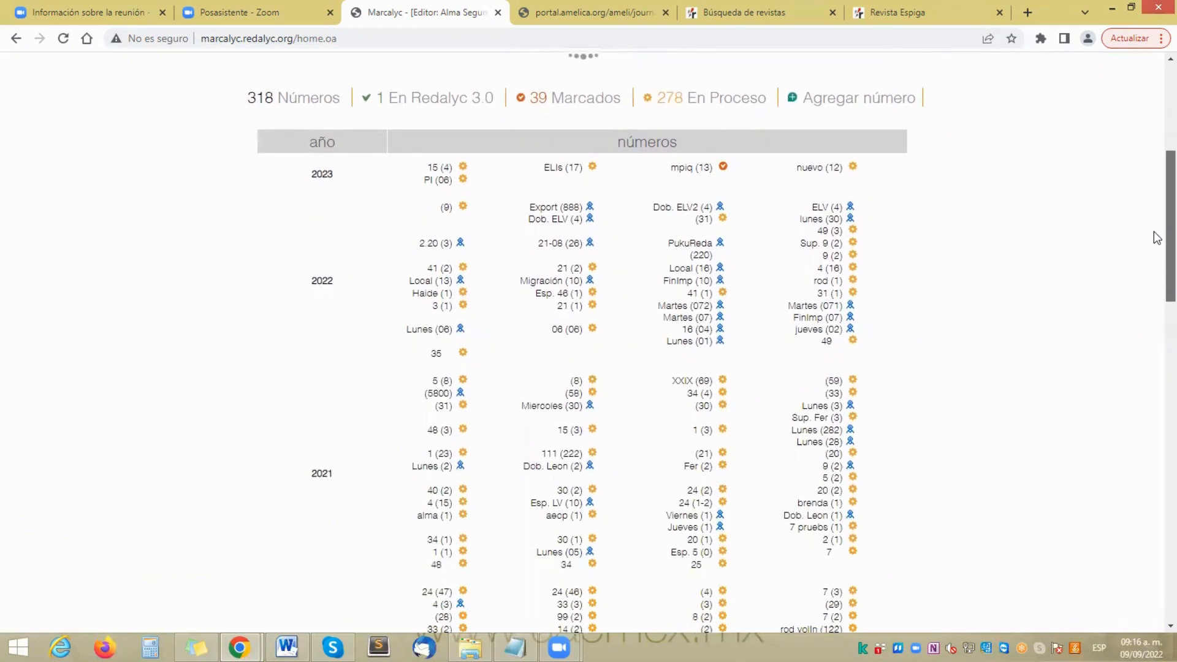
scroll(1156, 238, down, 1)
scroll(1157, 238, down, 1)
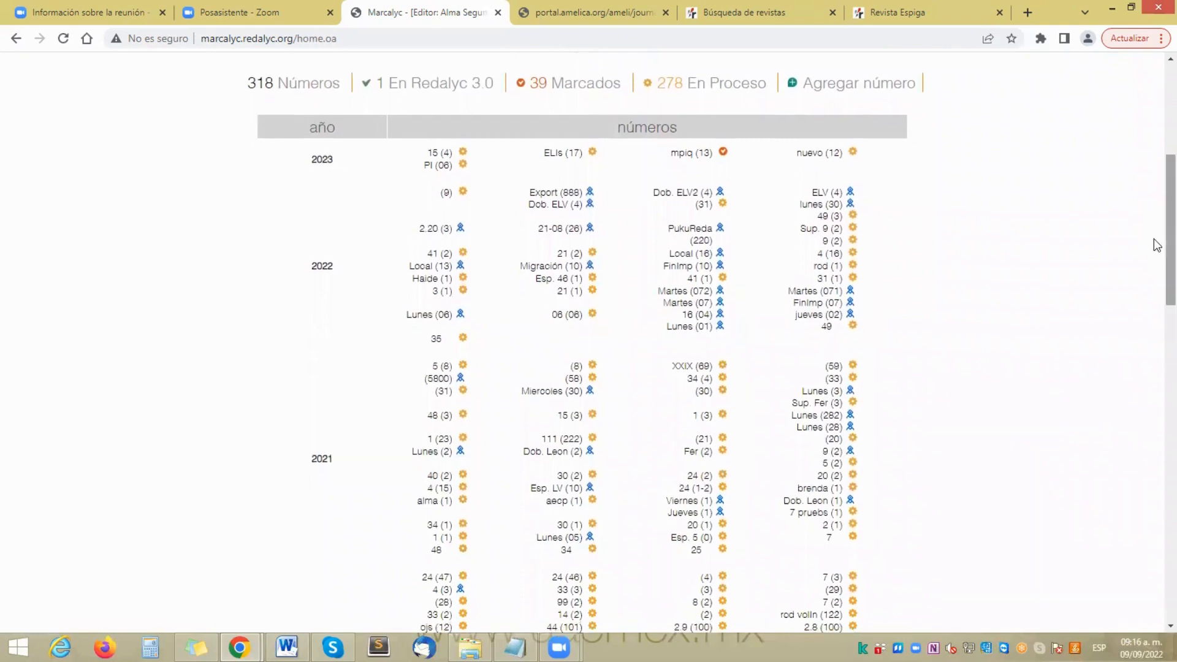
scroll(1156, 242, down, 2)
scroll(1156, 283, down, 3)
scroll(1156, 325, up, 5)
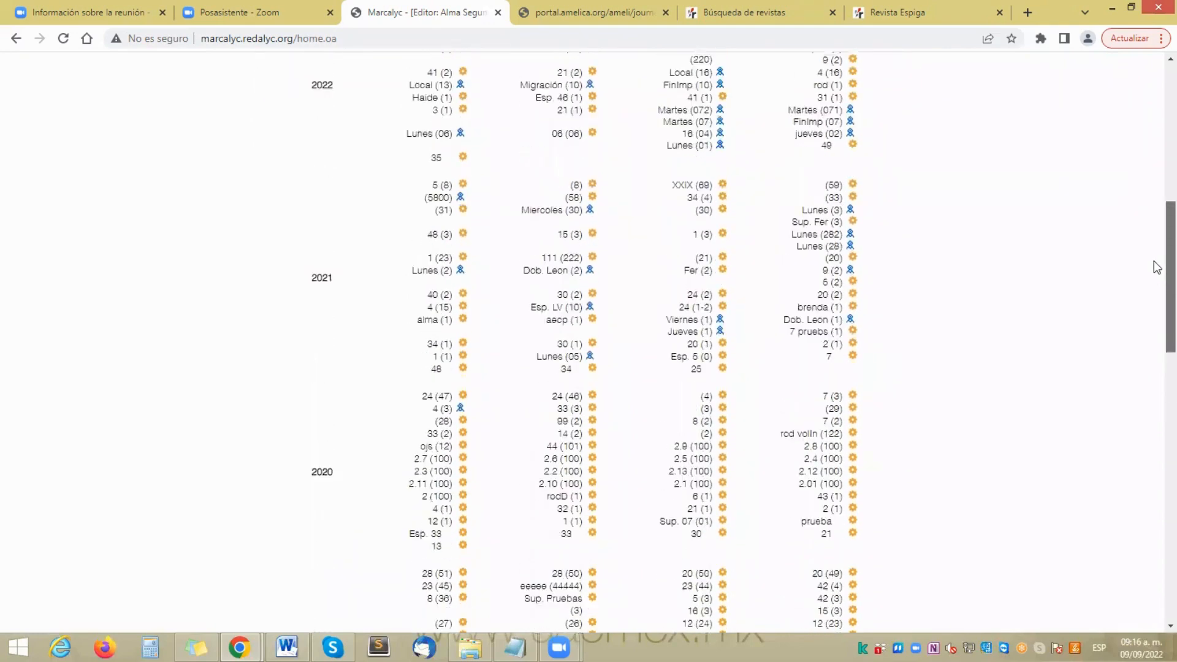
scroll(1156, 245, up, 1)
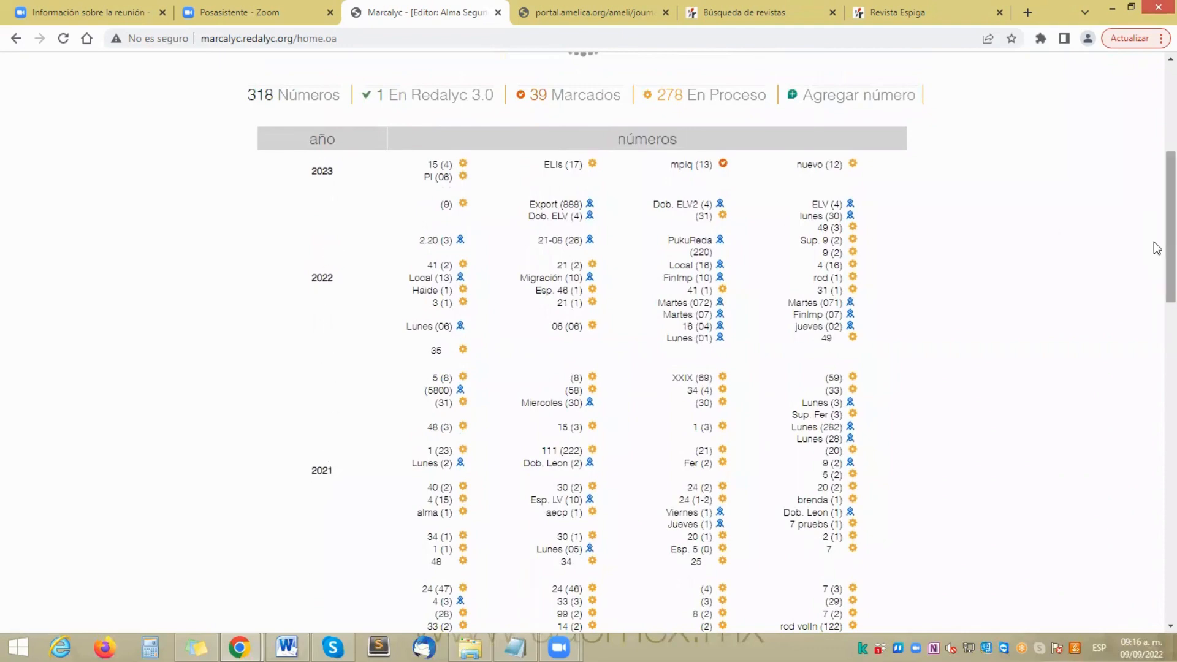
scroll(1155, 271, down, 3)
scroll(1156, 296, down, 7)
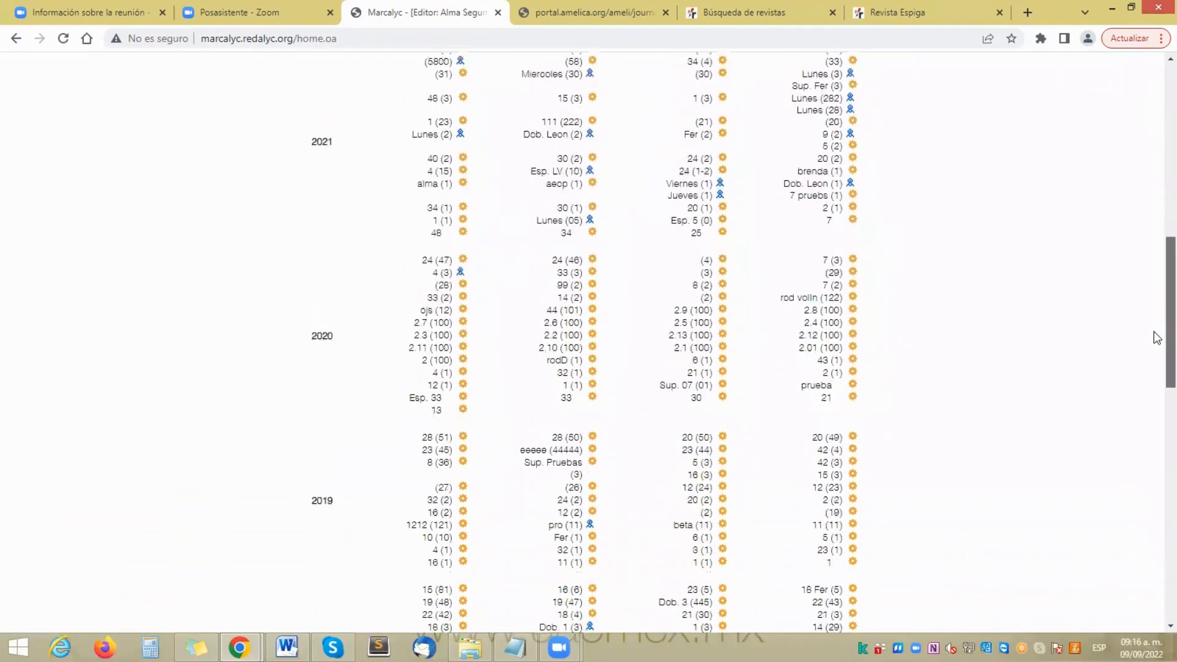
scroll(1156, 383, down, 3)
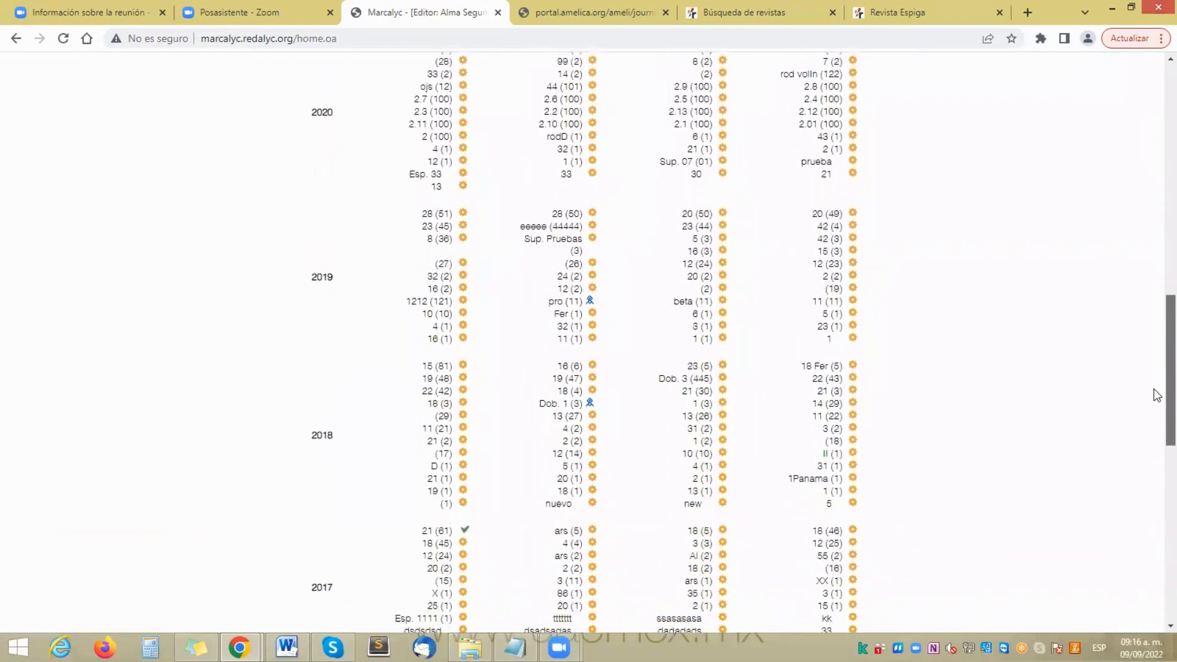
scroll(1155, 423, up, 12)
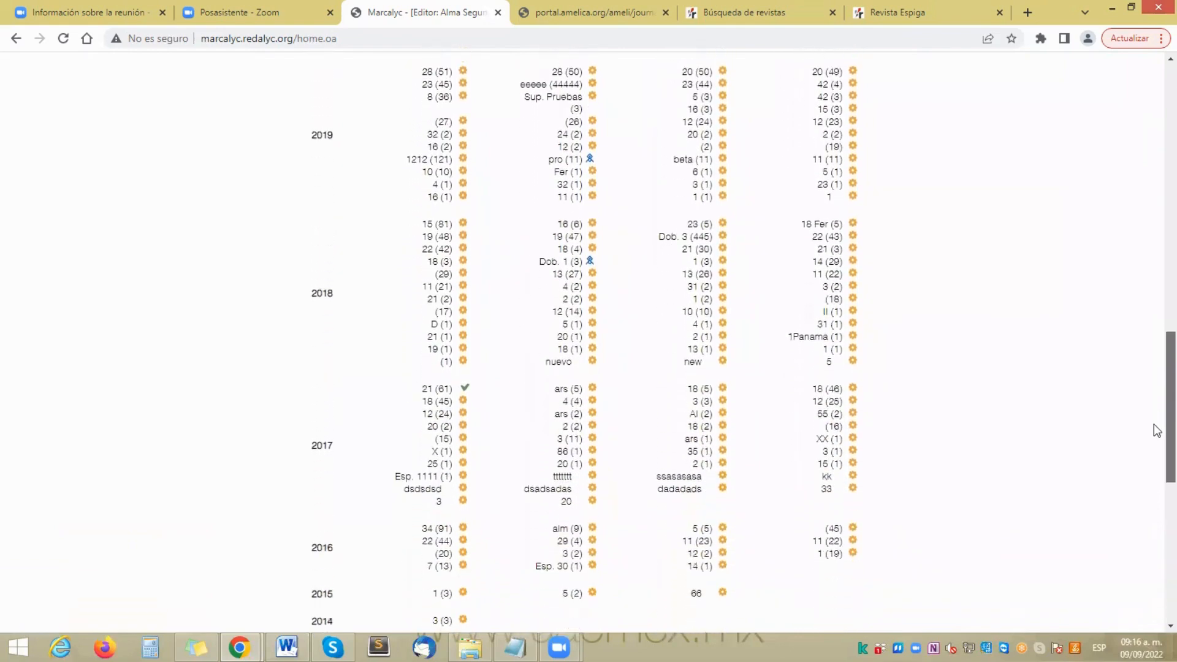
scroll(1157, 255, up, 2)
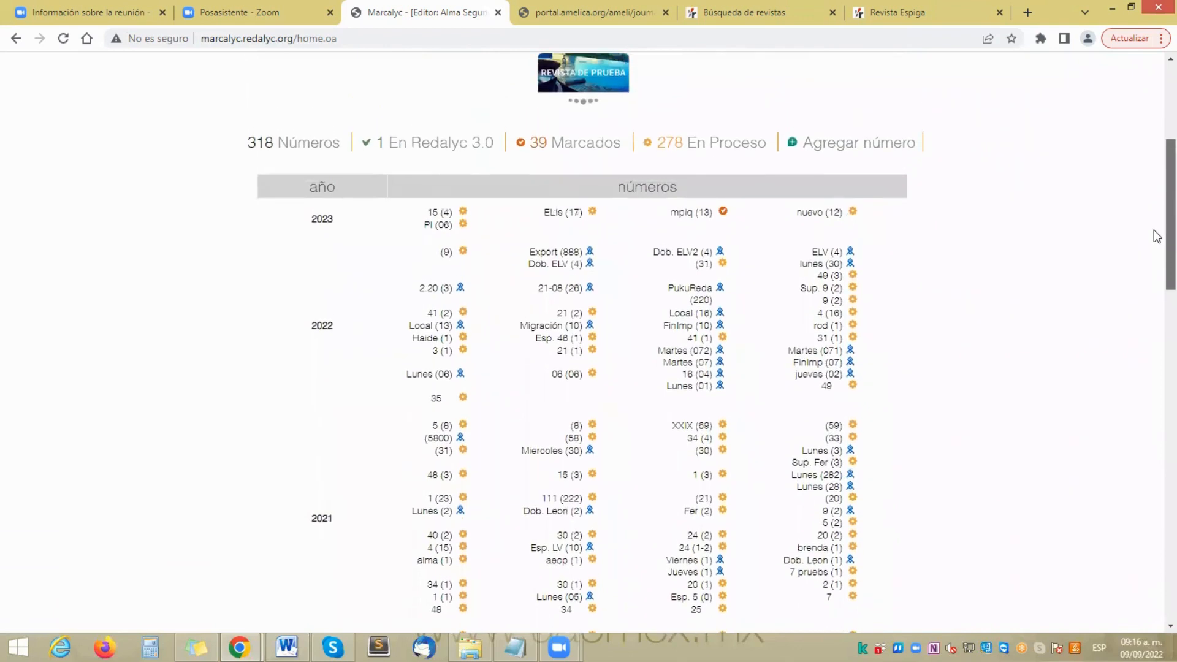
scroll(1156, 245, down, 5)
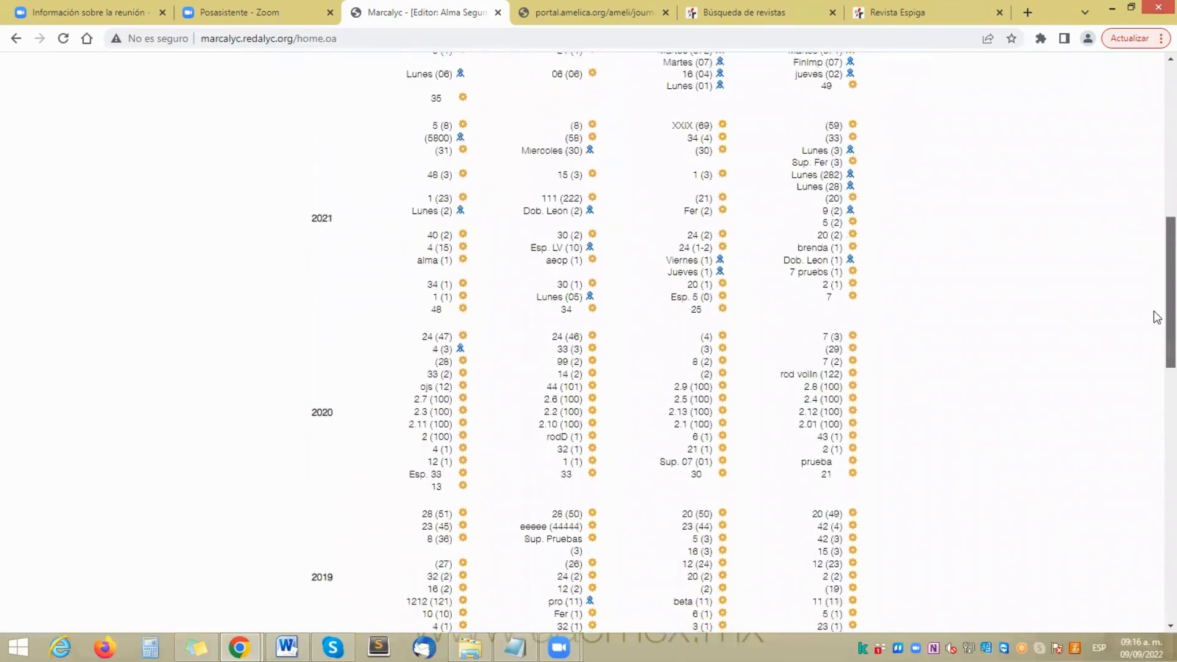
scroll(1157, 317, down, 2)
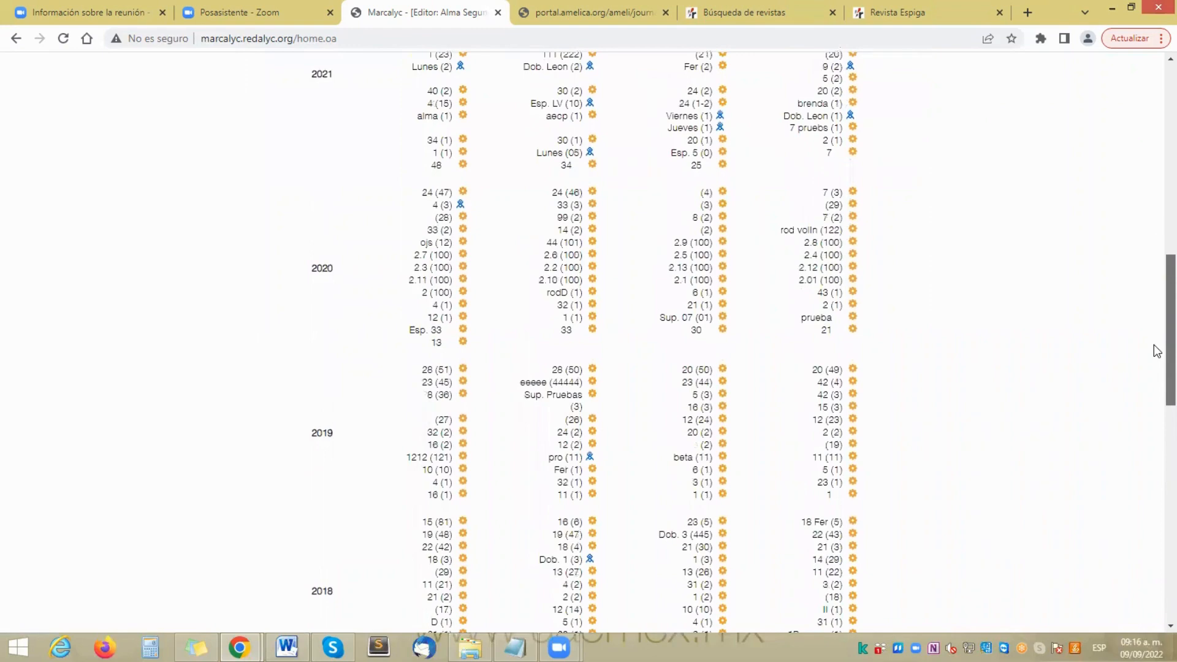
scroll(1156, 351, down, 2)
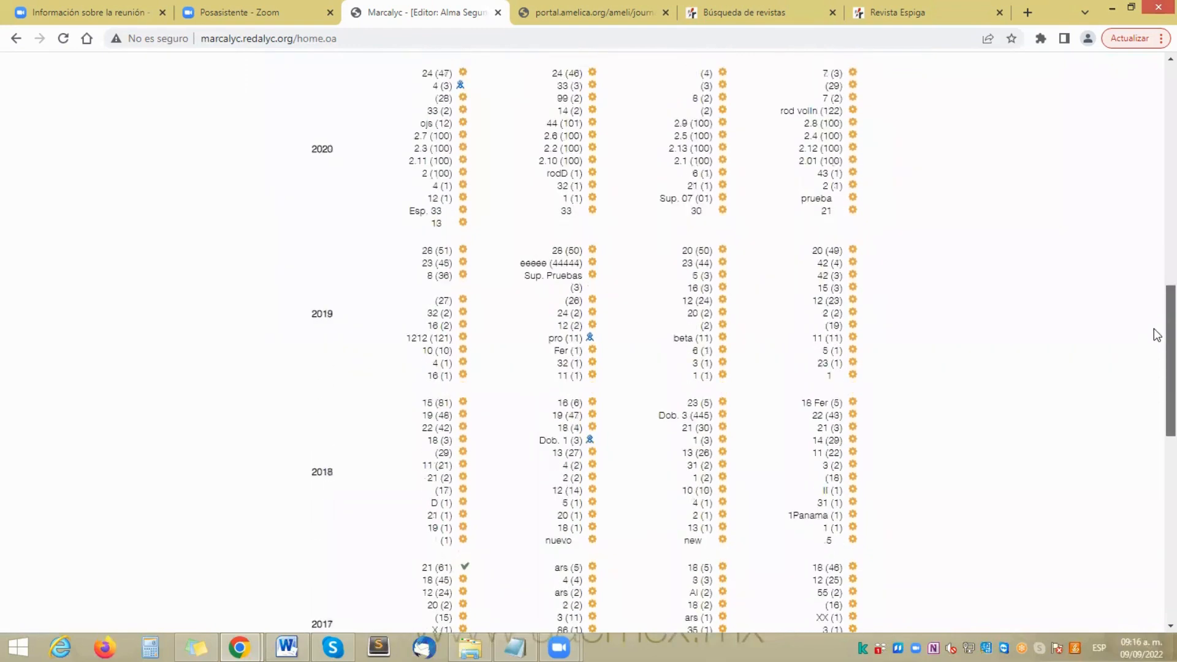
scroll(1157, 334, up, 10)
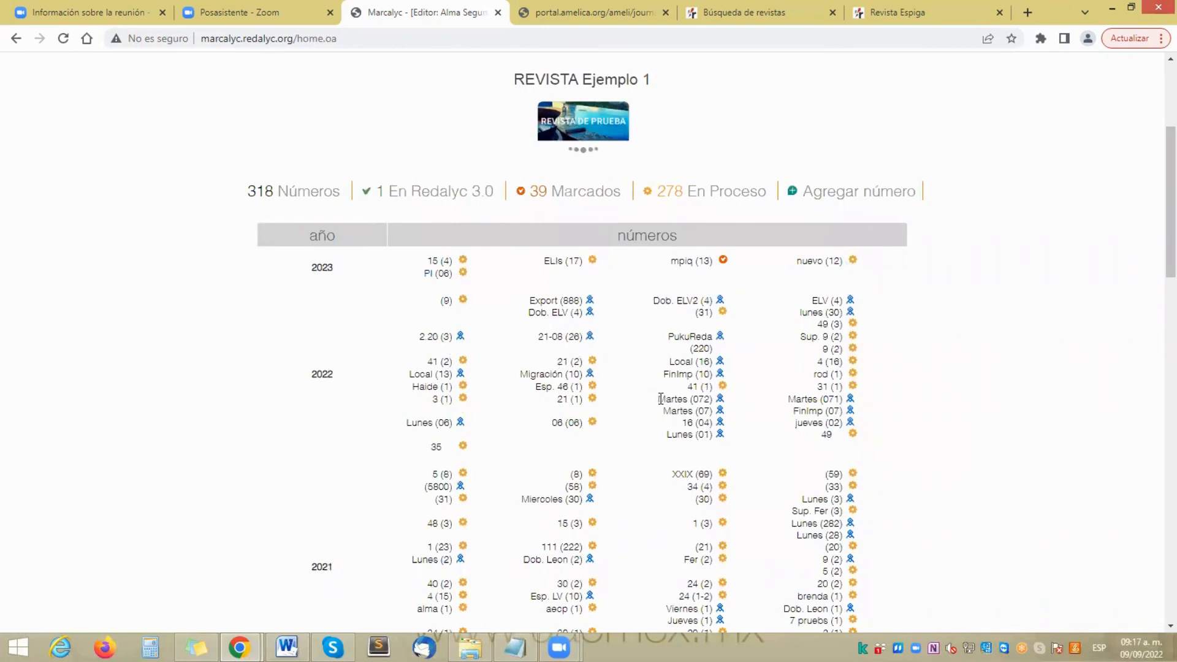
scroll(1156, 205, up, 1)
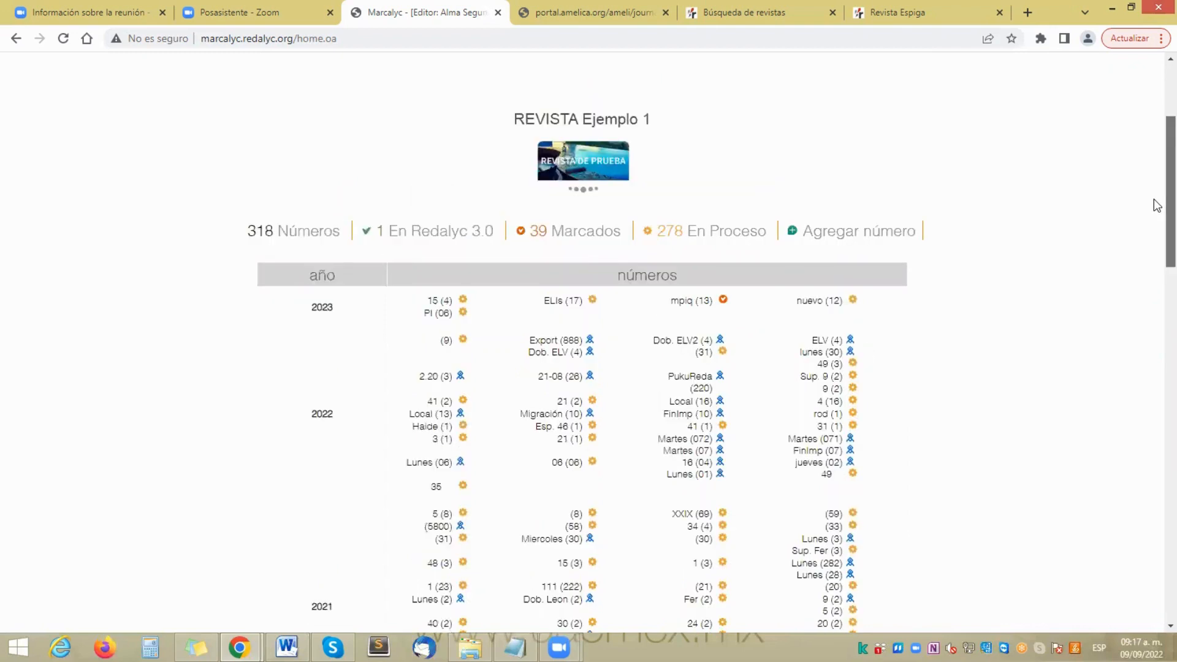
scroll(1156, 205, up, 1)
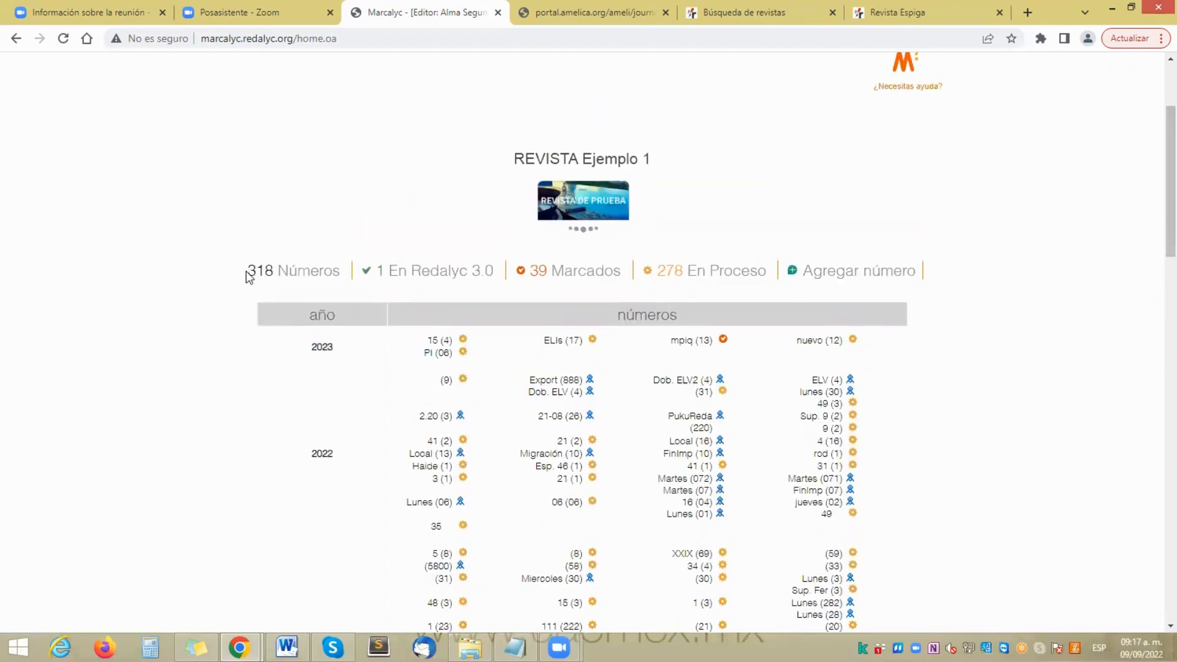
Step: Highlight the total of issues and the "En Proceso" label in the journal's status summary, clearing each selection
drag(247, 271, 340, 278)
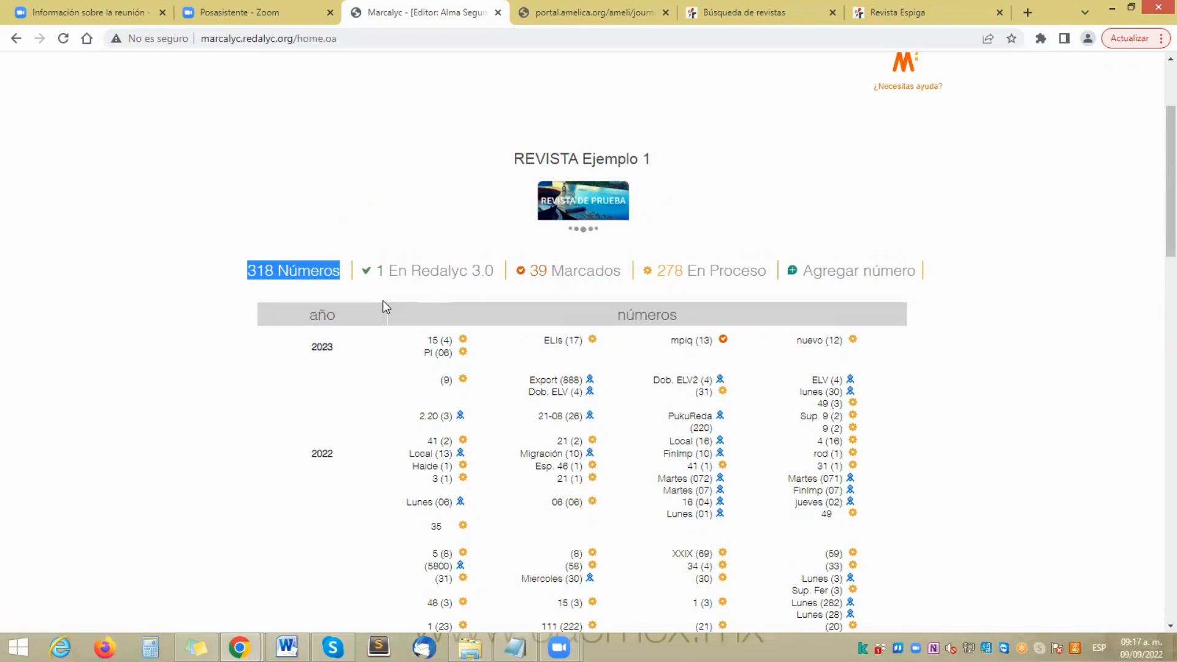
click(282, 310)
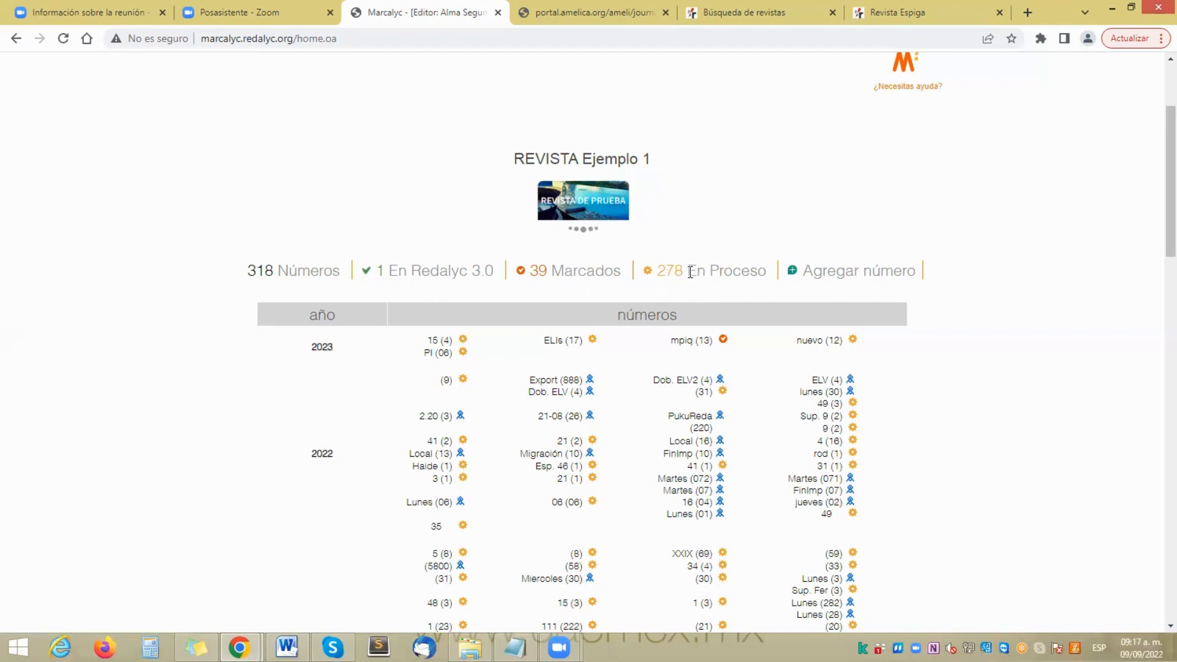
drag(688, 270, 767, 271)
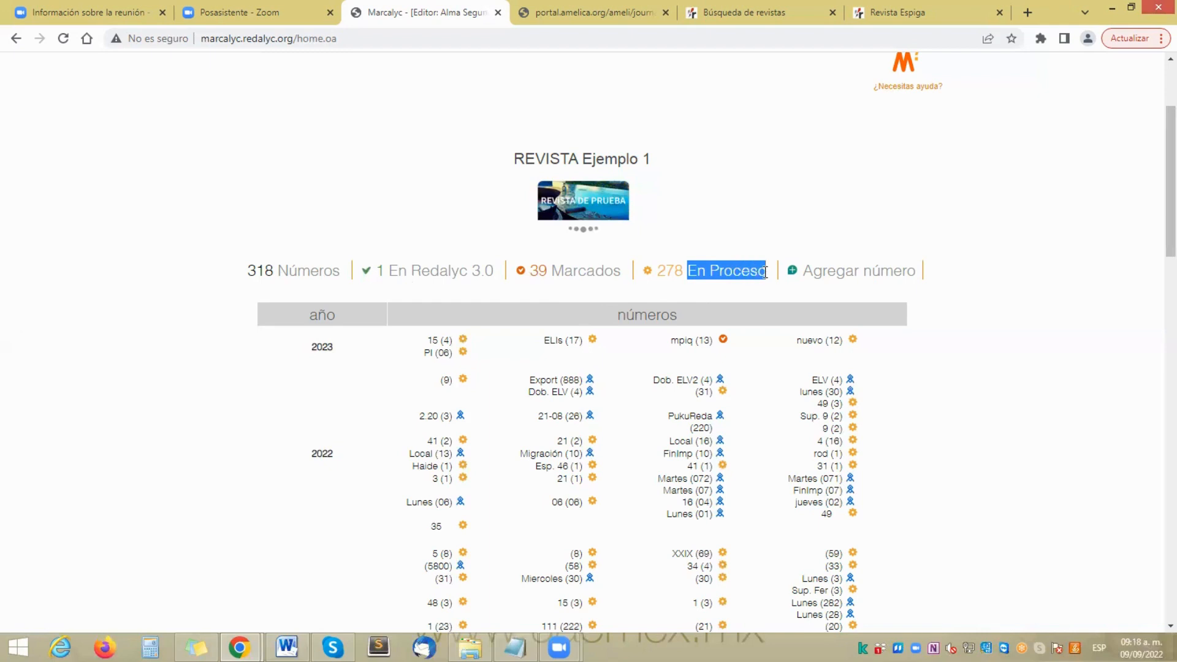
click(762, 296)
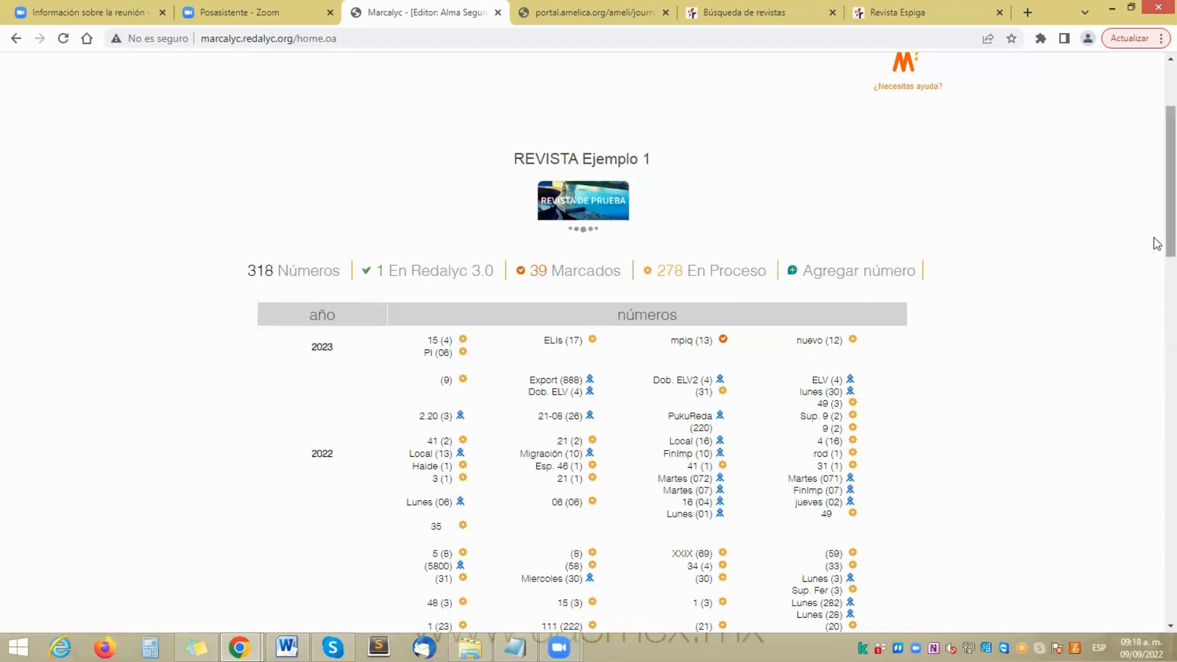
Step: Open the new issue form for REVISTA Ejemplo 1 with "Agregar número"
scroll(1156, 246, up, 1)
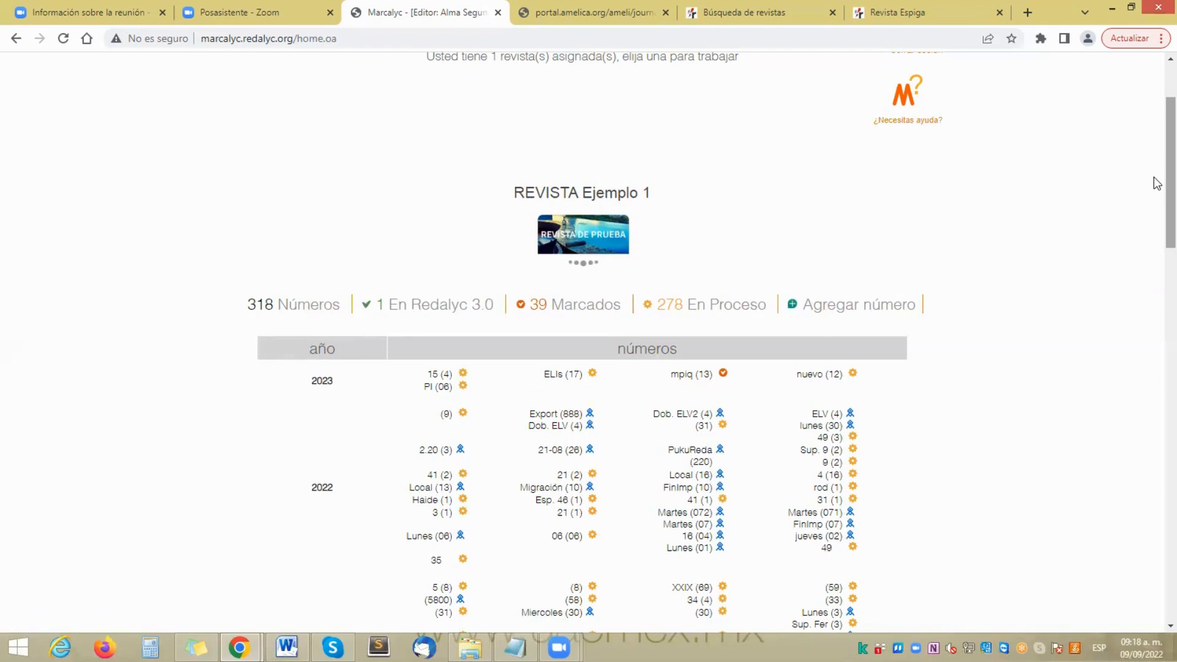
scroll(1156, 183, up, 2)
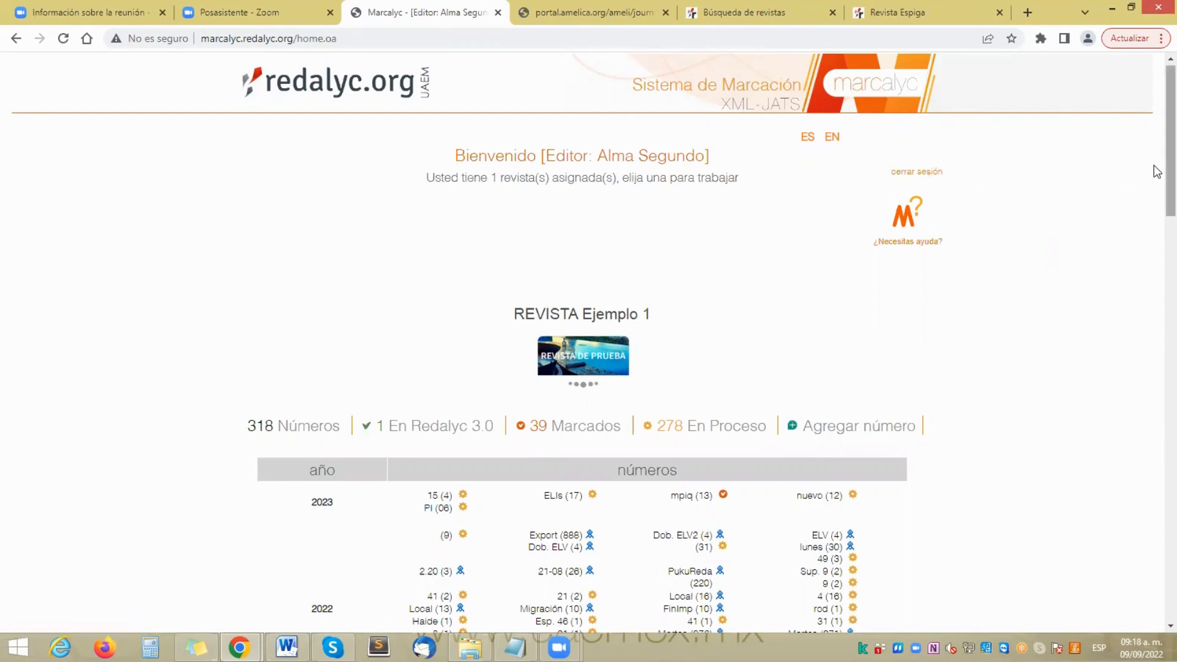
scroll(1156, 178, down, 1)
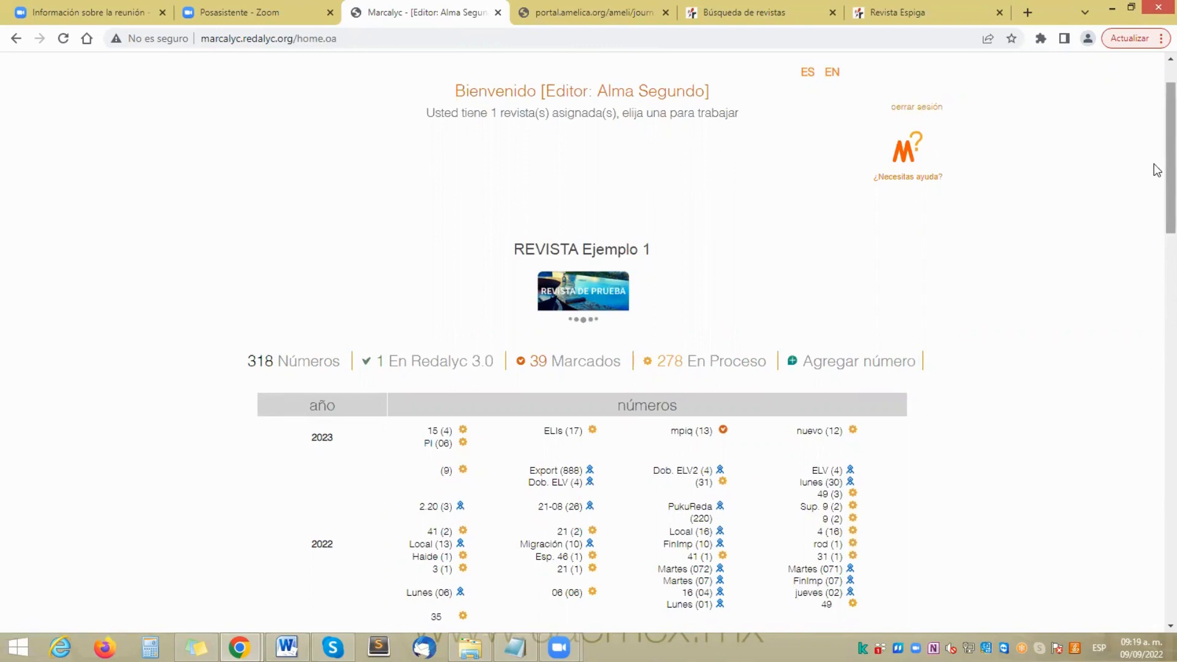
scroll(1155, 171, down, 2)
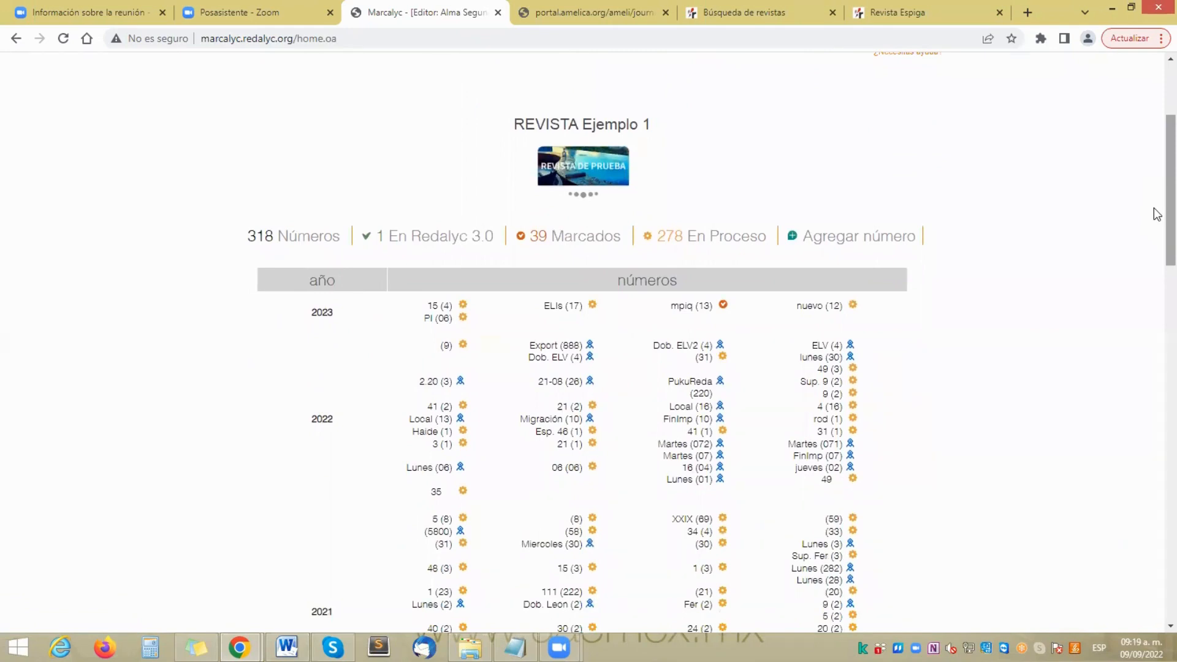
click(866, 239)
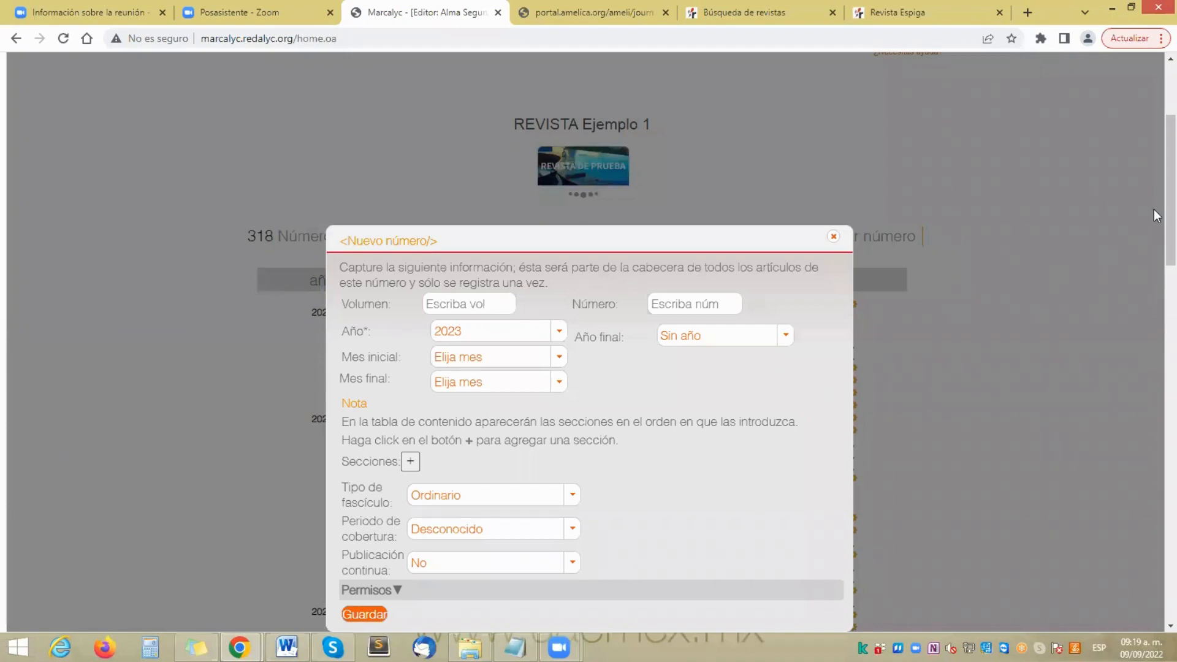
Step: Fill in the new issue's volume as 24, its number as 4 and its year as 2021
scroll(1153, 216, down, 1)
scroll(1153, 215, up, 1)
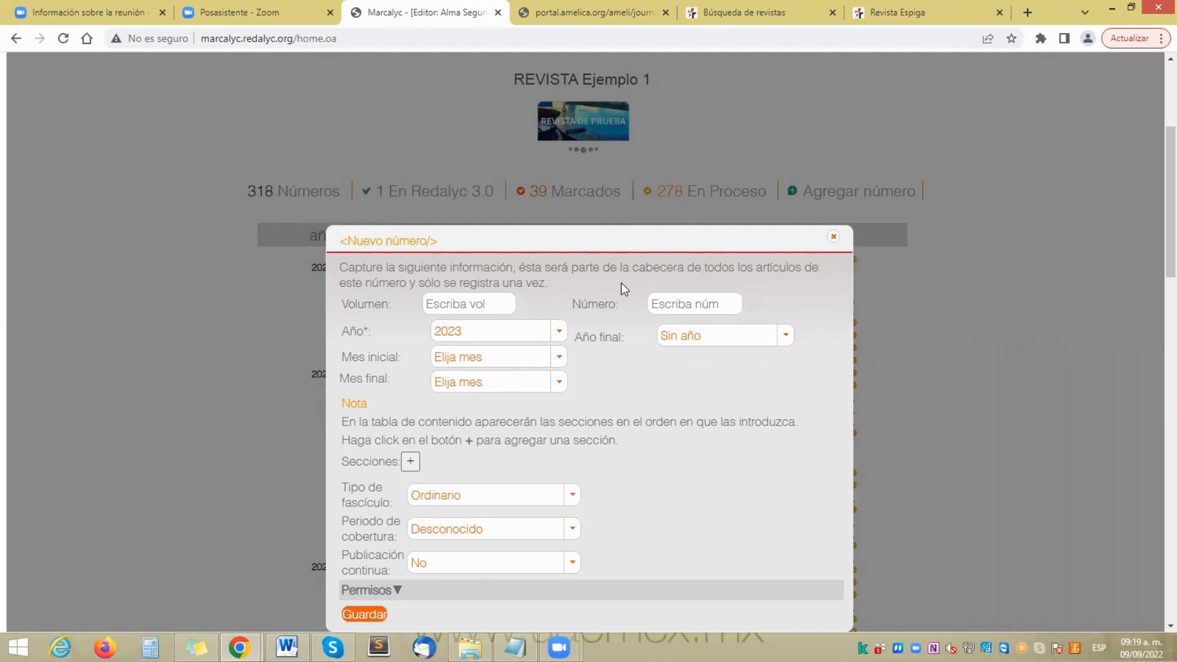
click(494, 300)
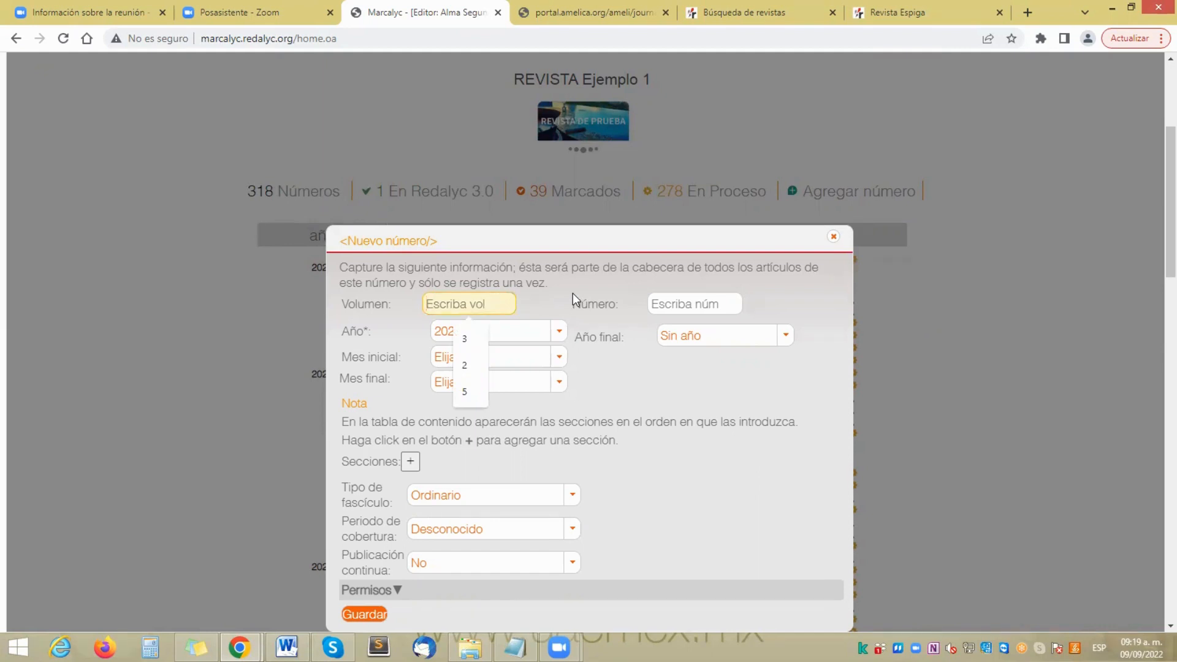
text(24)
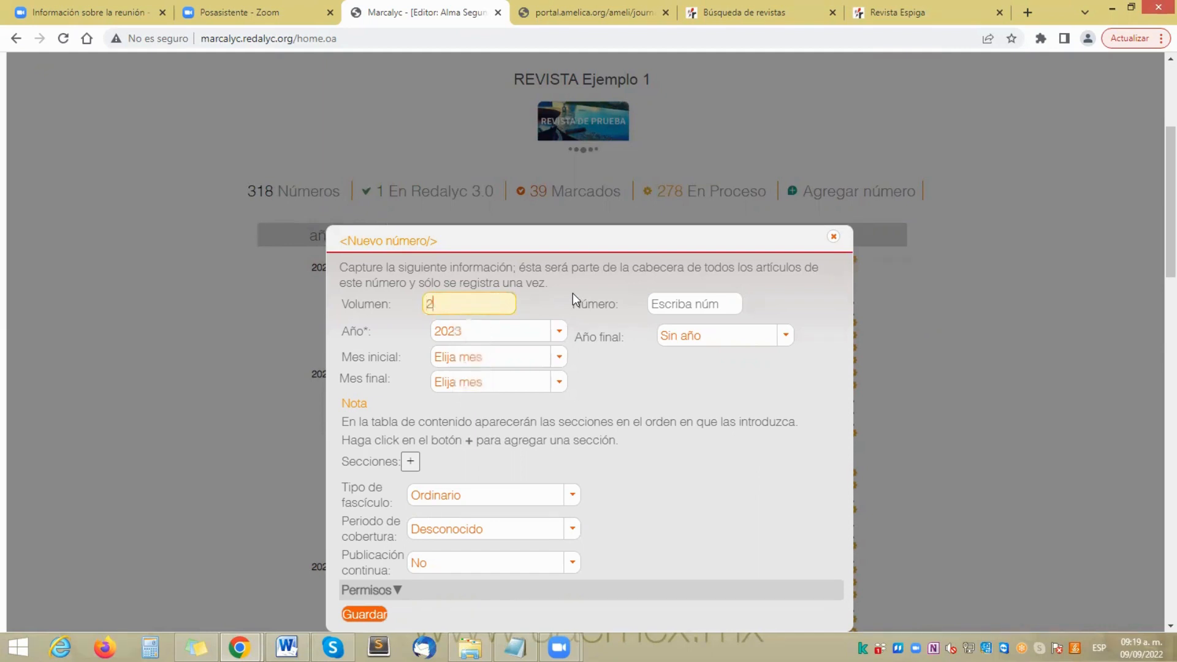
click(684, 303)
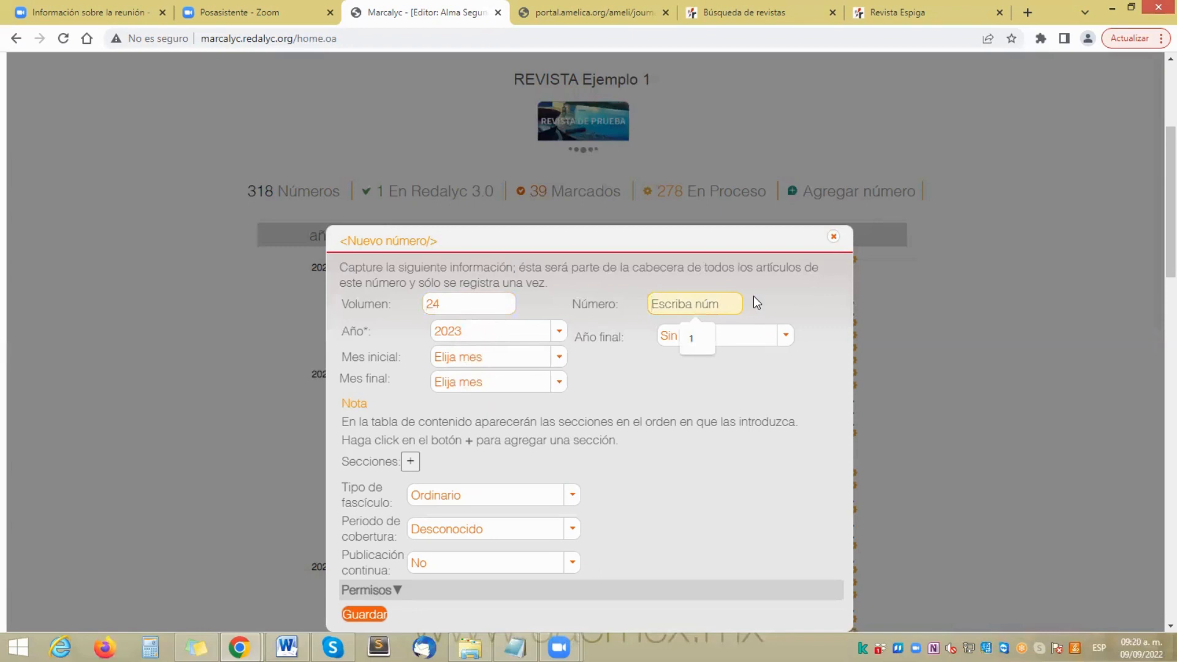
text(4)
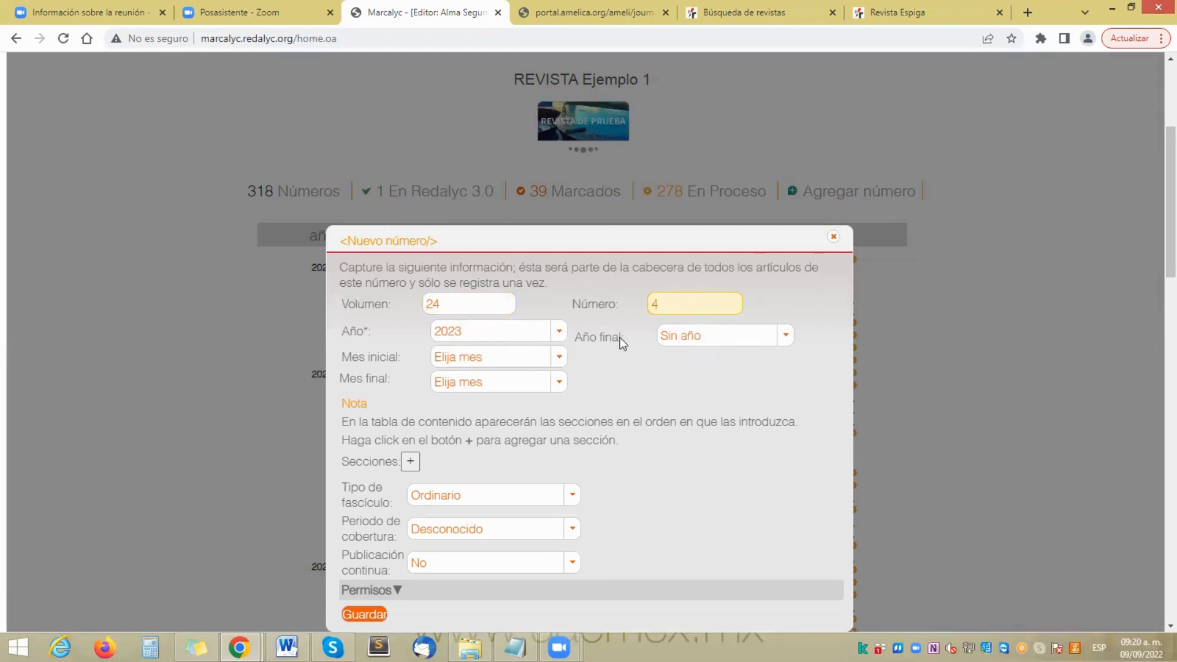
click(559, 334)
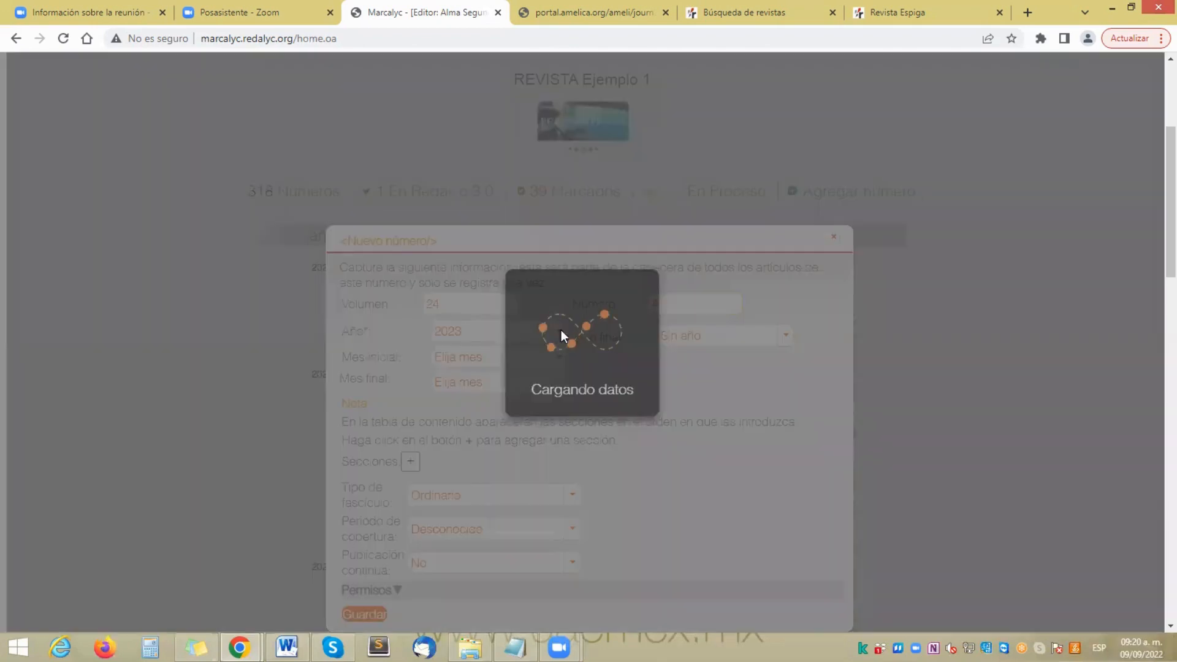
click(560, 334)
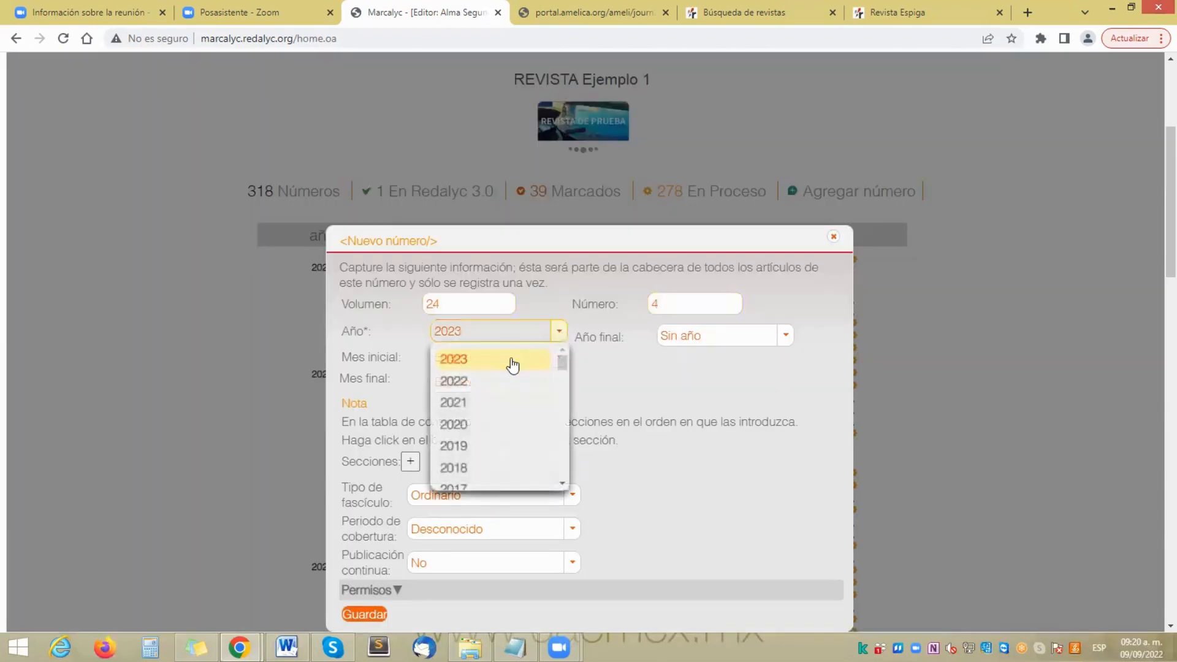
click(461, 403)
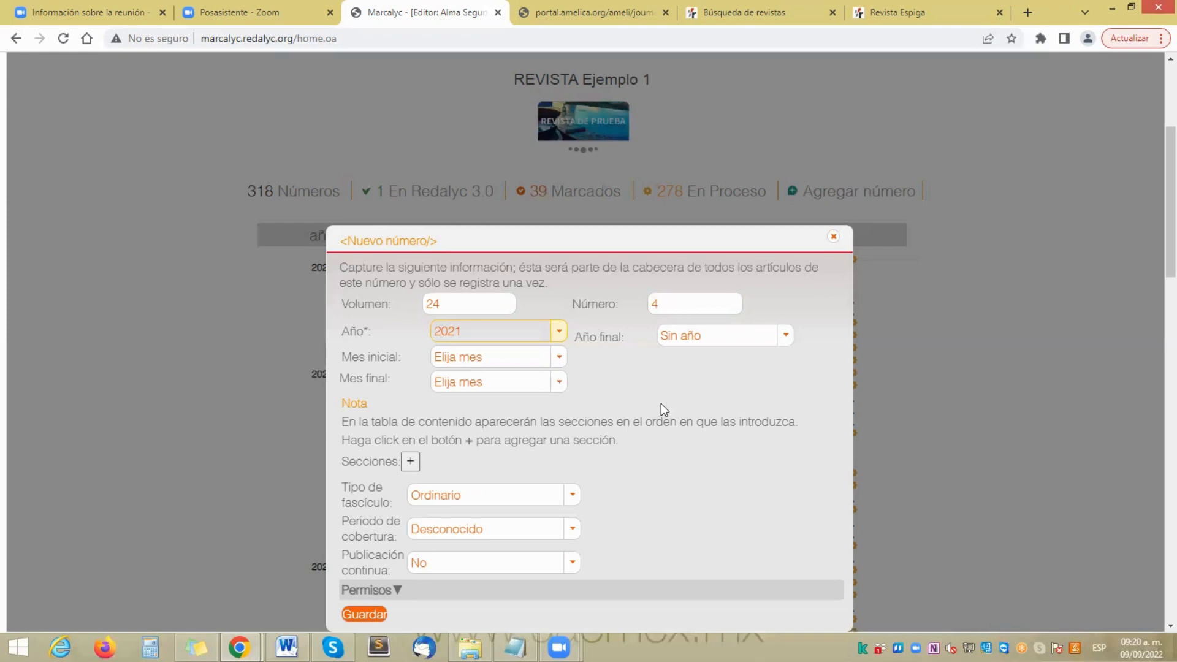
Step: Set the issue's period with Enero as the initial month and Junio as the final month
click(562, 363)
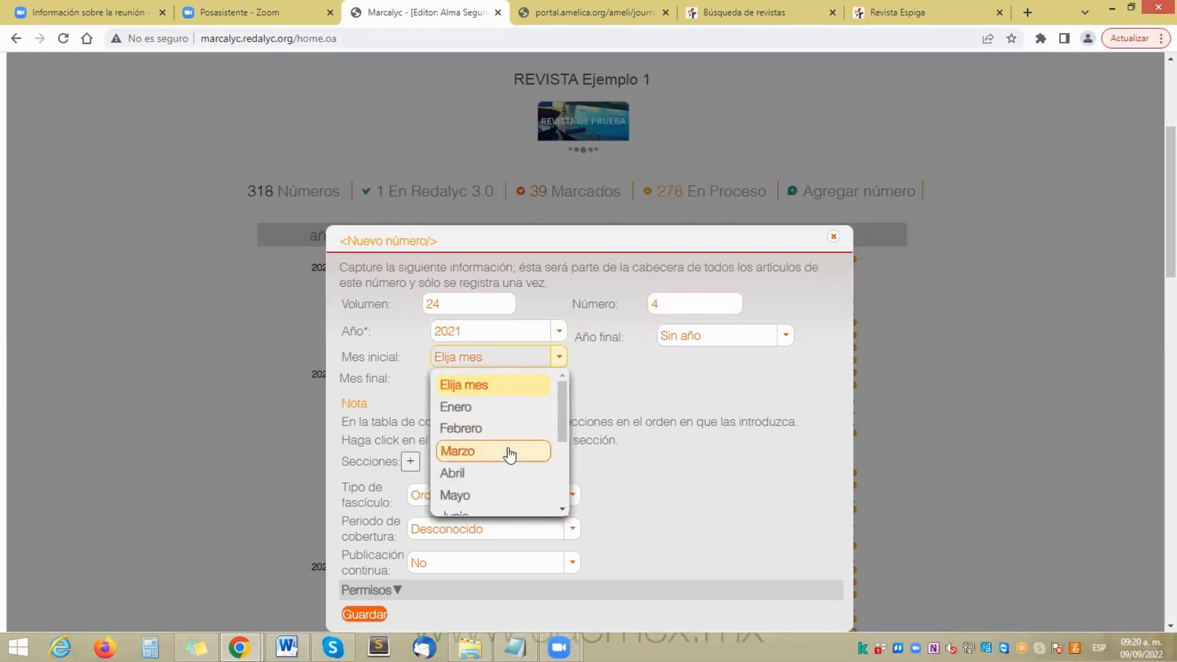
click(495, 412)
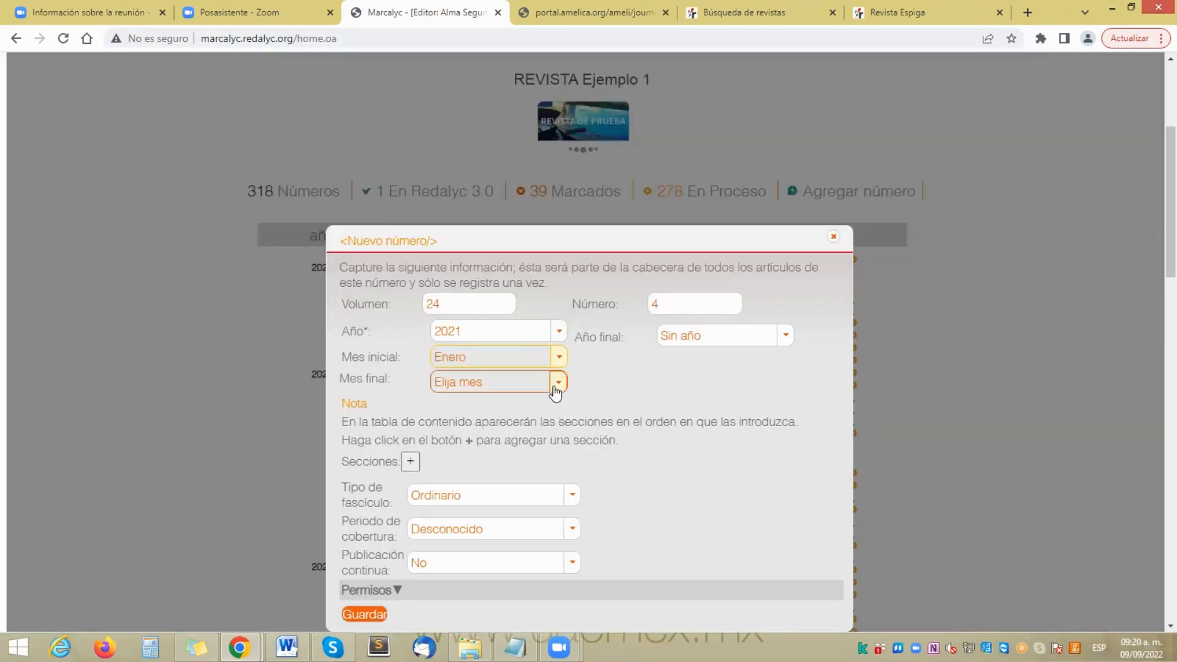
click(553, 383)
drag(565, 433, 565, 459)
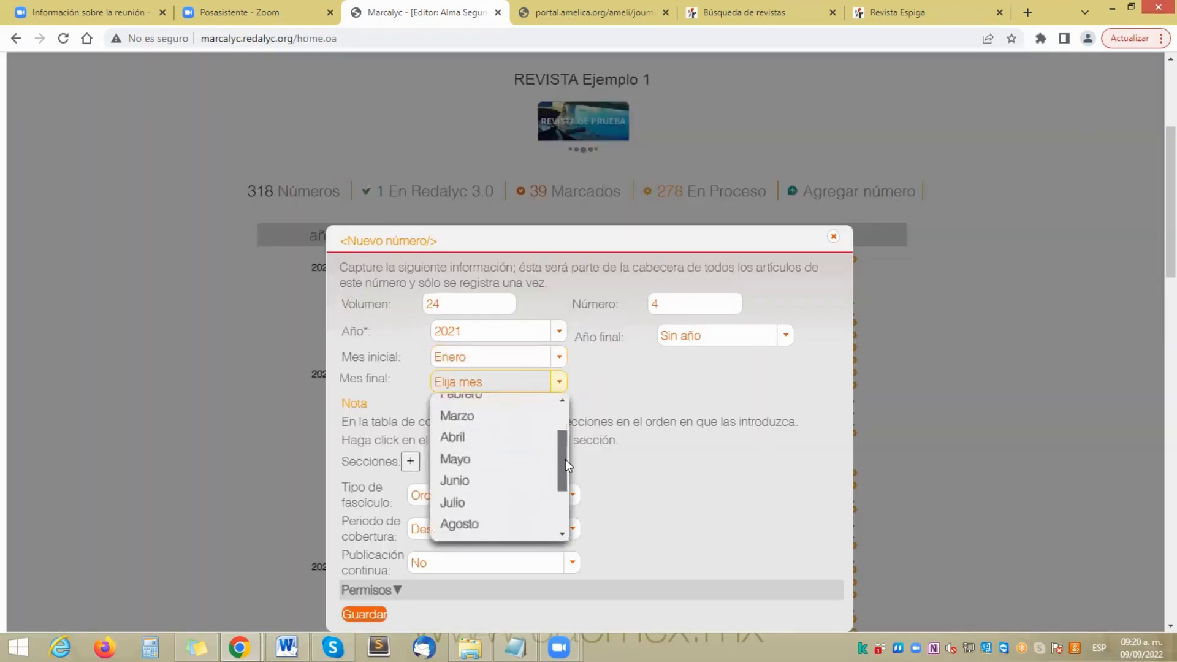
click(491, 483)
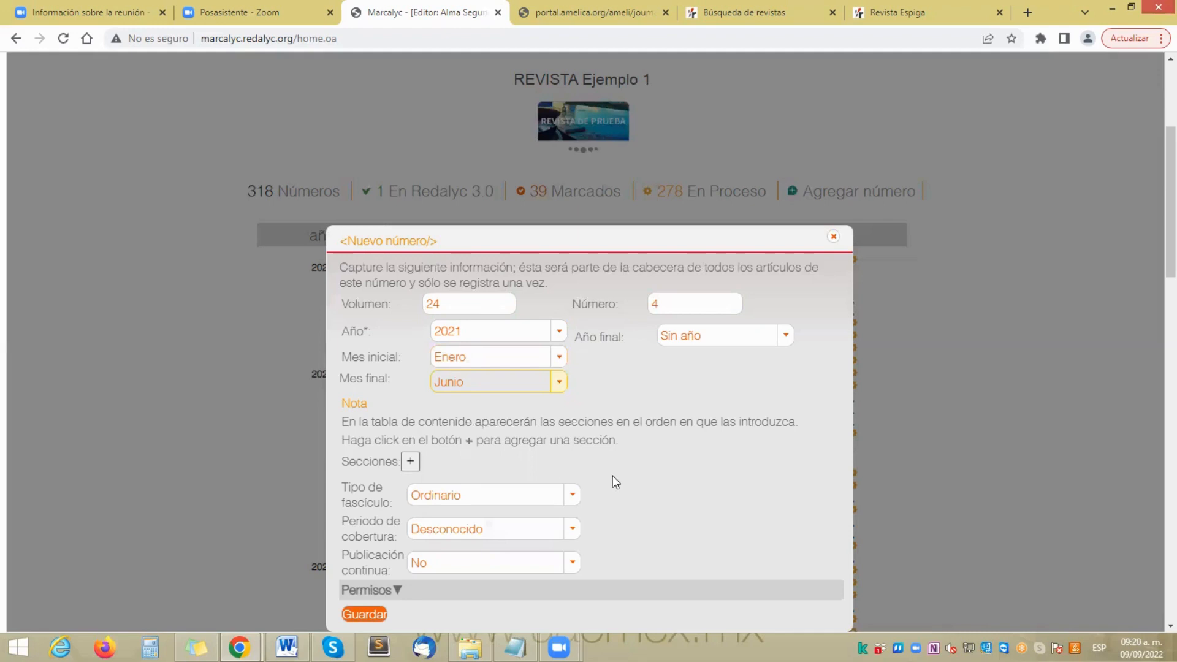
Step: Change the issue's period to run from Julio as initial month to Diciembre as final month
click(558, 357)
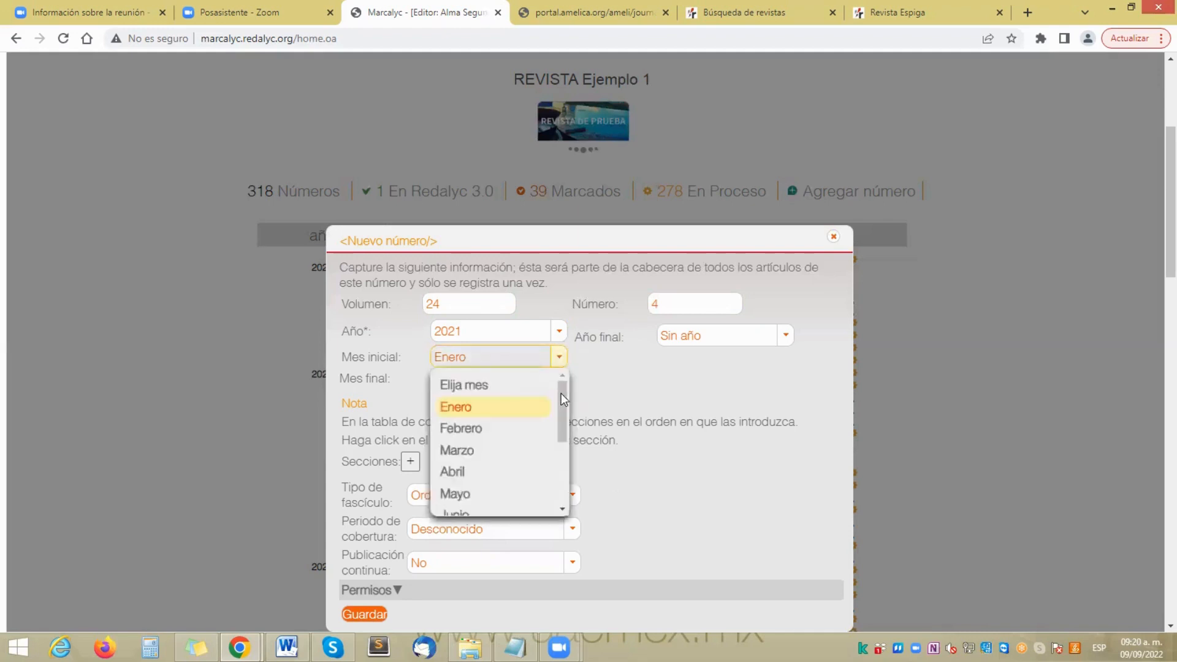
drag(564, 424, 558, 451)
click(491, 421)
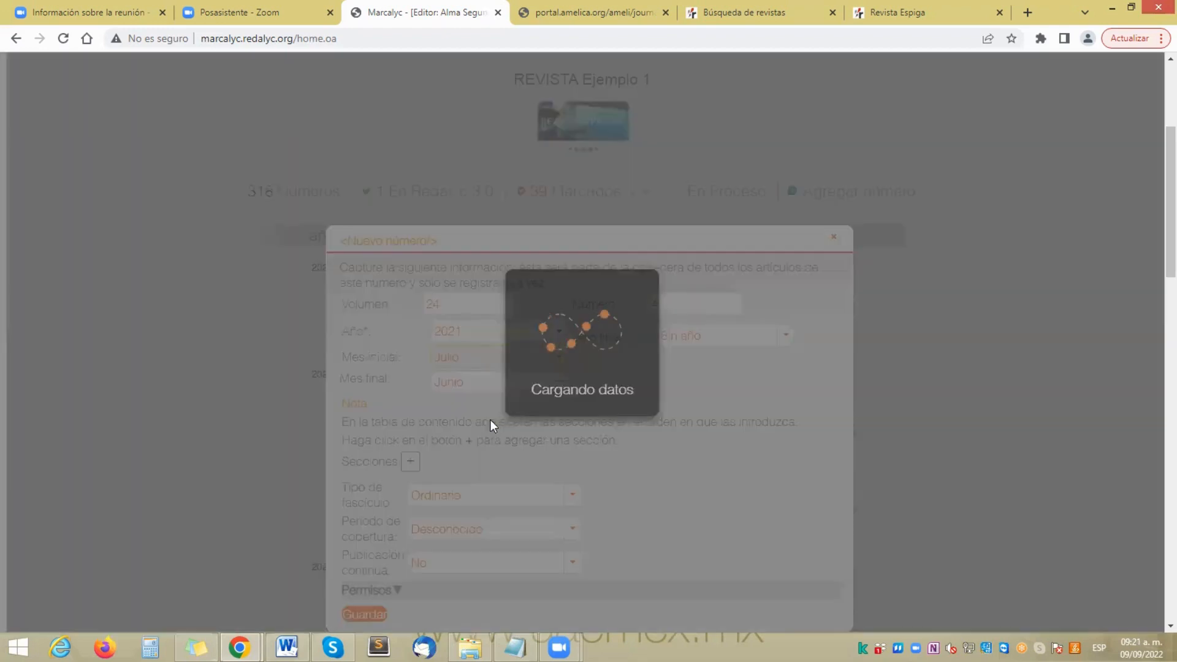
click(558, 381)
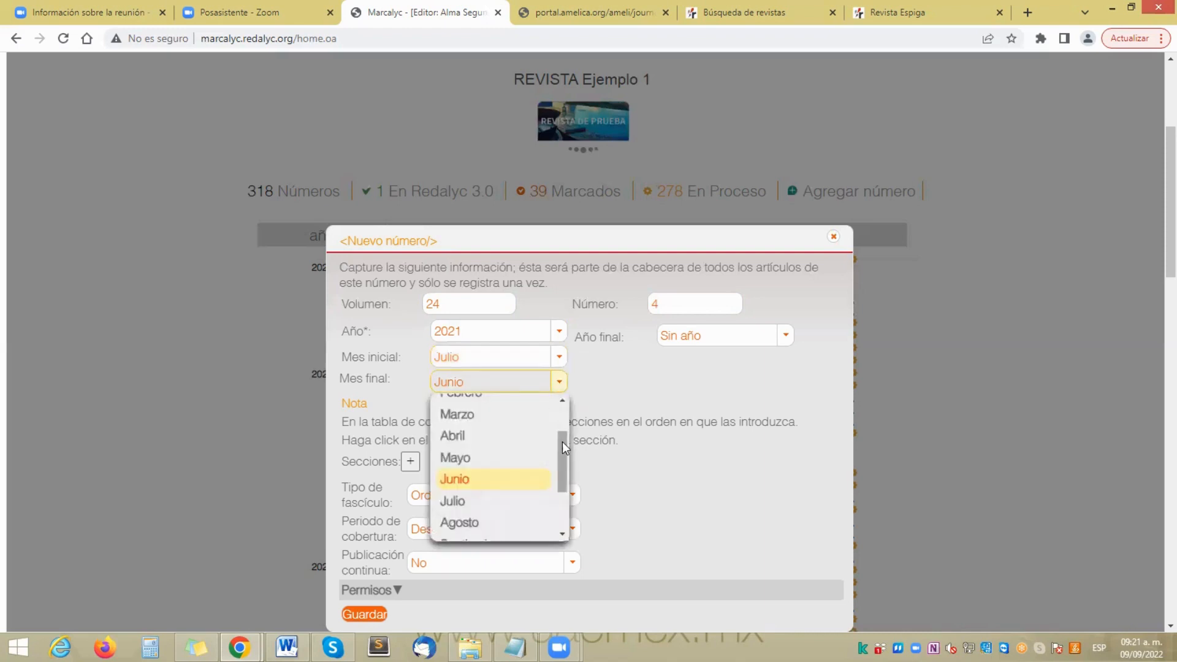
scroll(562, 480, down, 2)
click(487, 524)
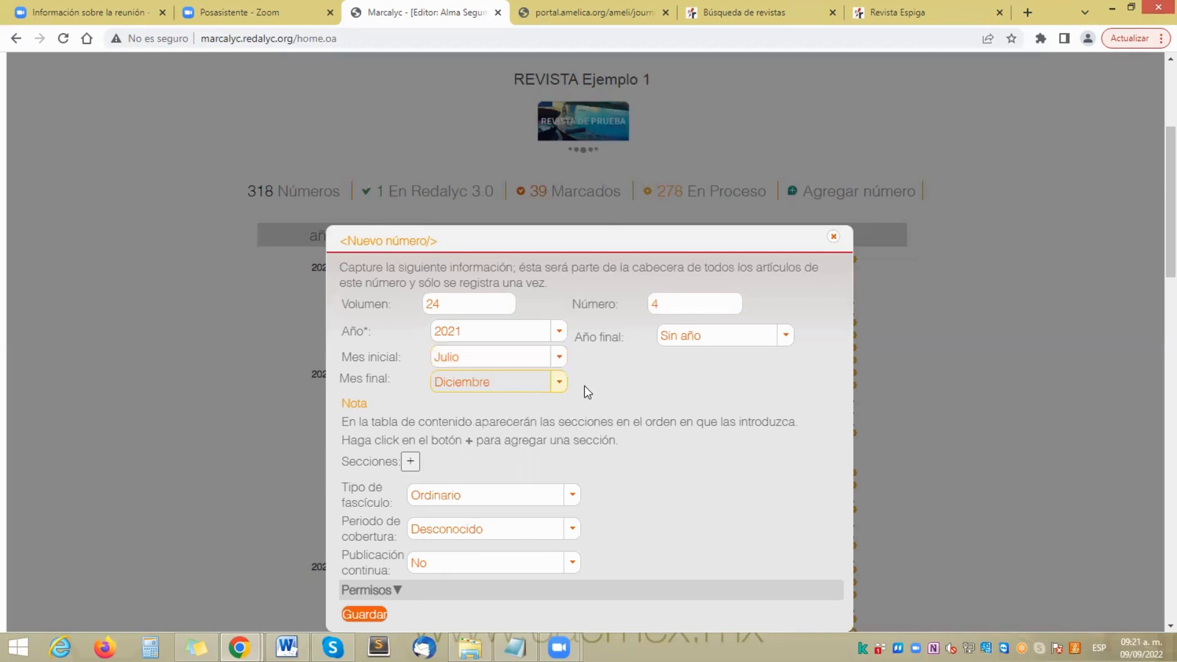
Step: Set the issue's initial month to Enero and its final month to Julio
click(565, 360)
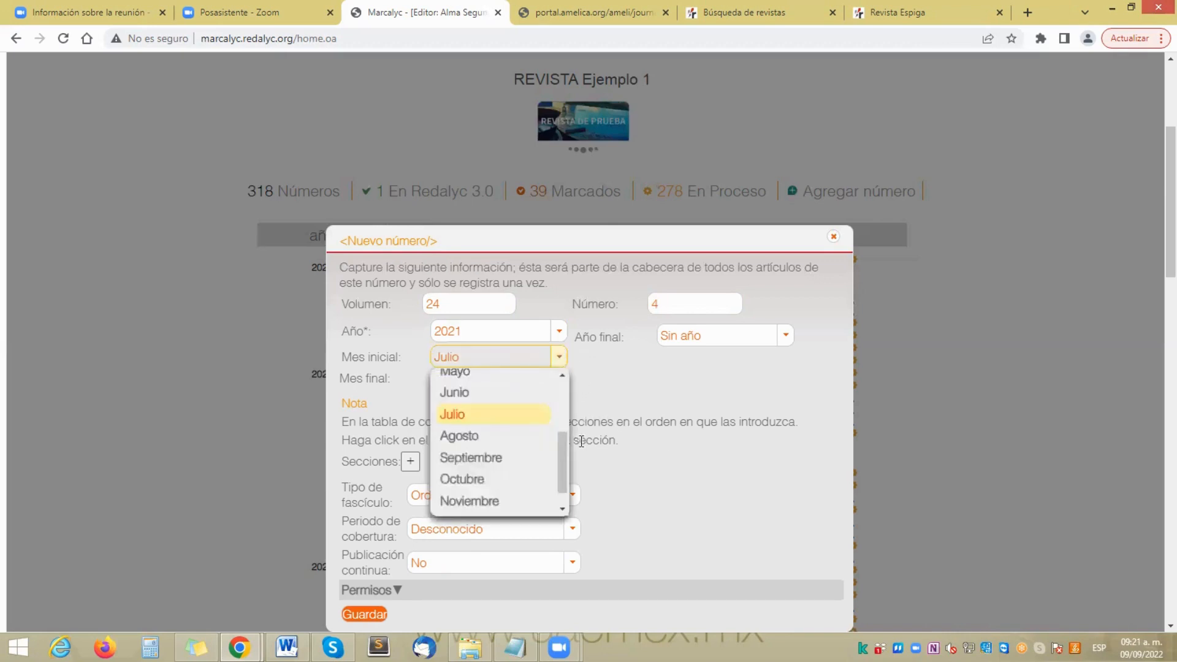
drag(564, 461, 560, 396)
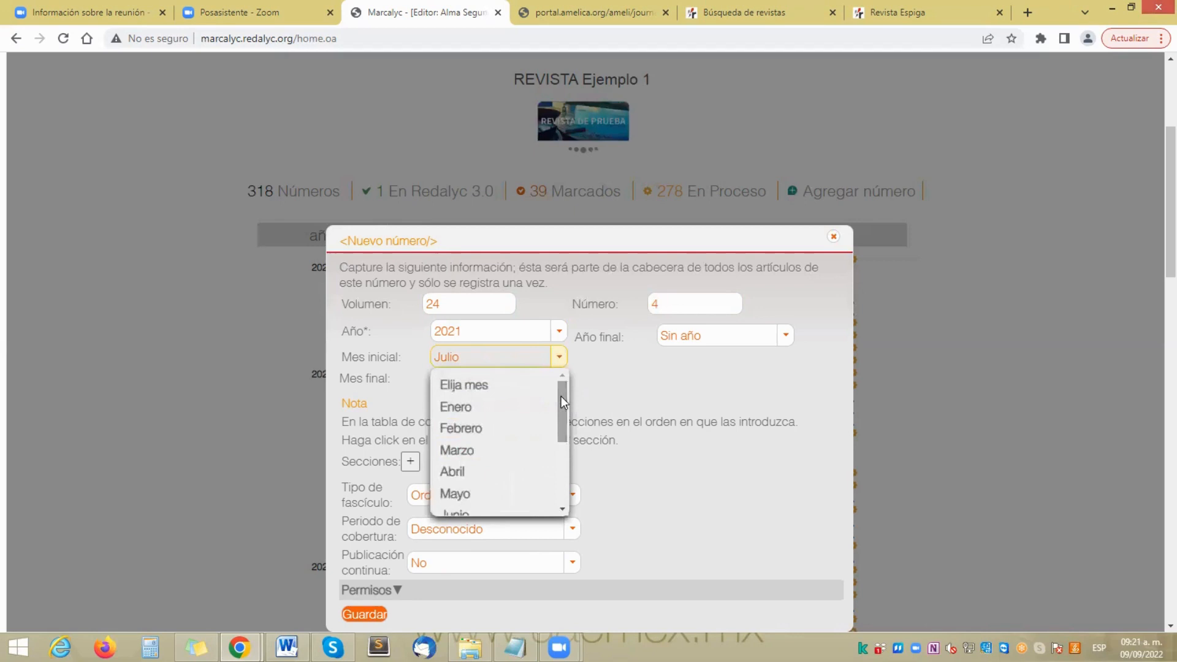
click(497, 405)
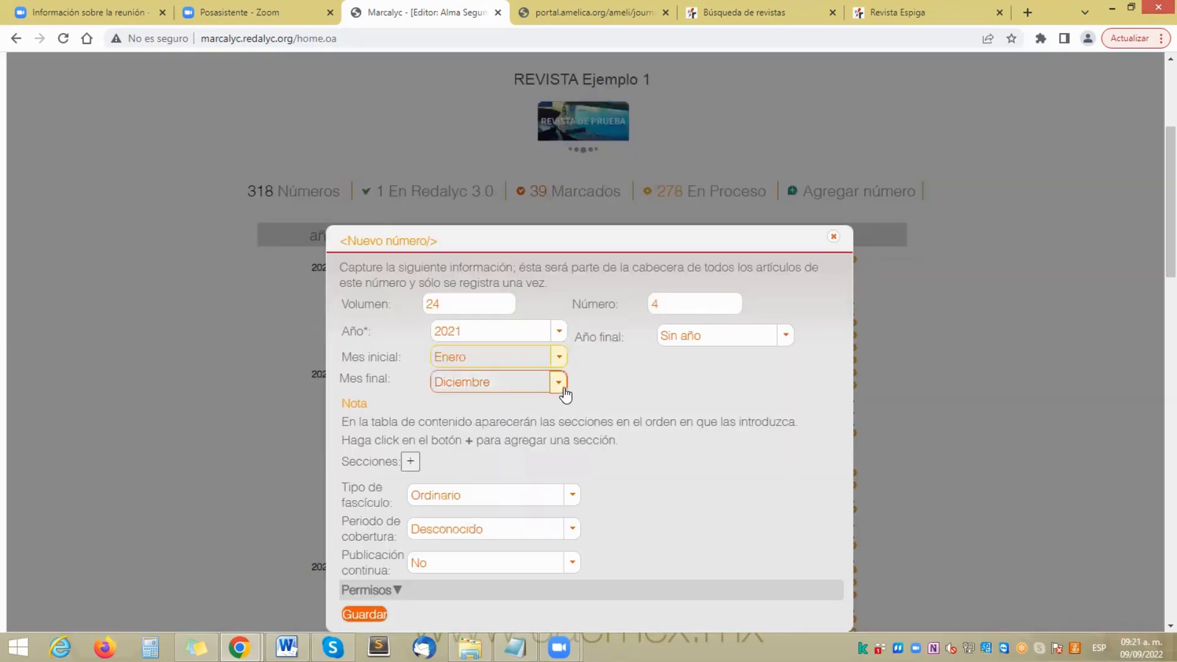
click(559, 383)
drag(560, 480, 563, 466)
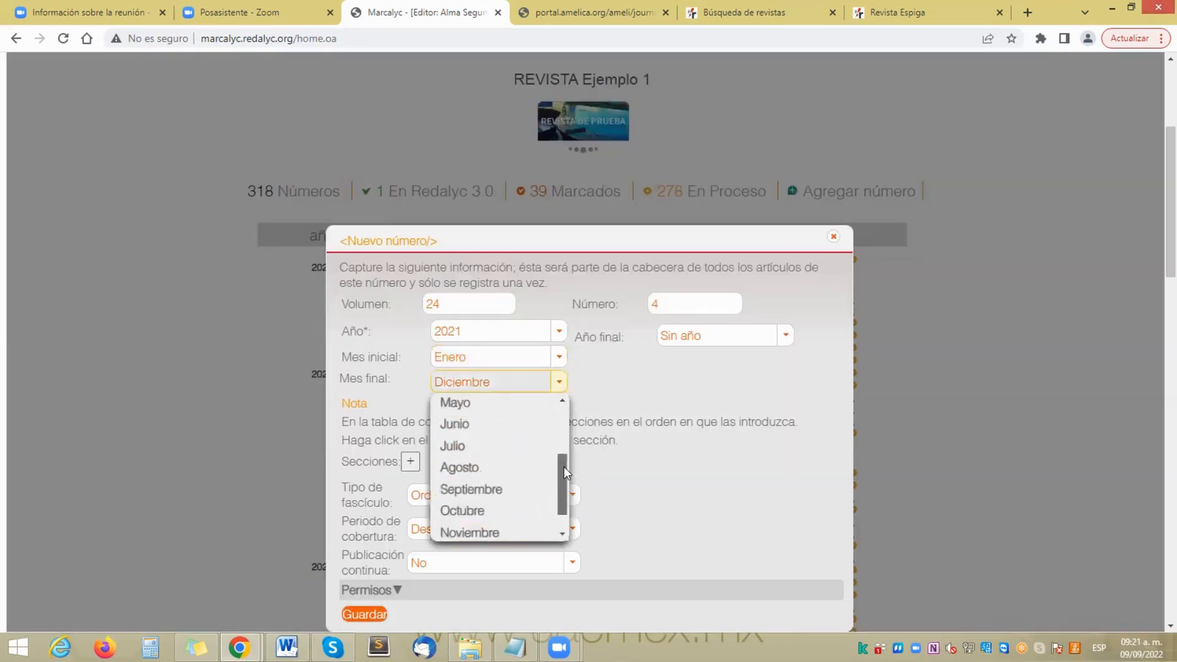
click(494, 452)
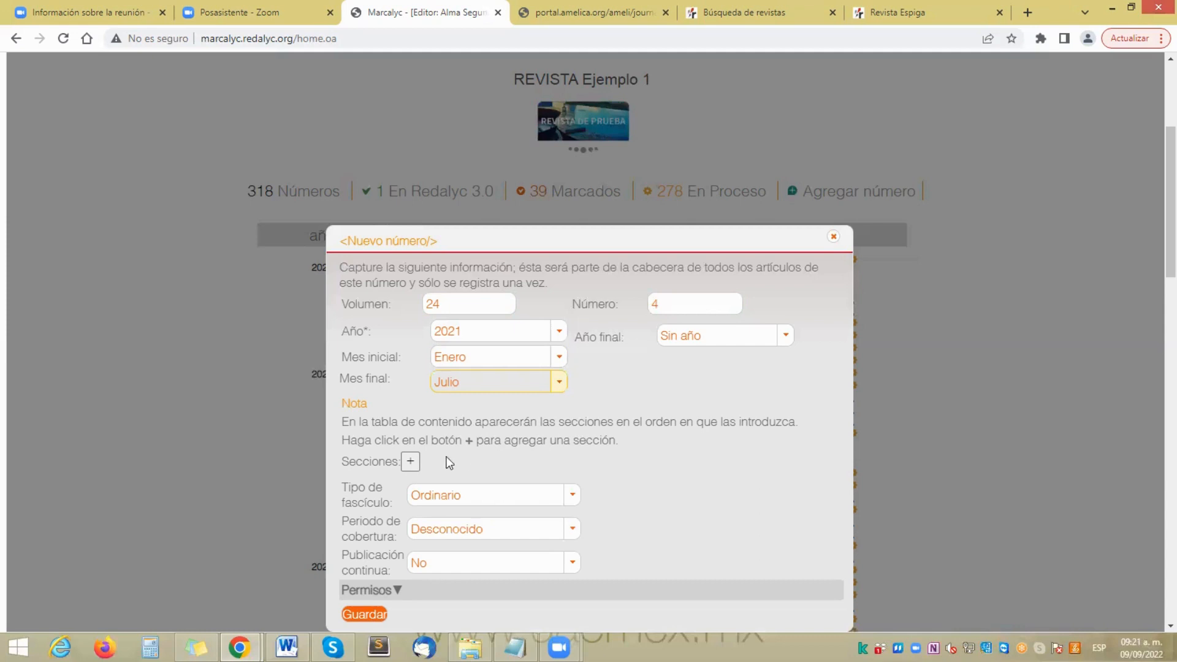
Step: Add a section named "Editorial" to the issue's table of contents
click(412, 461)
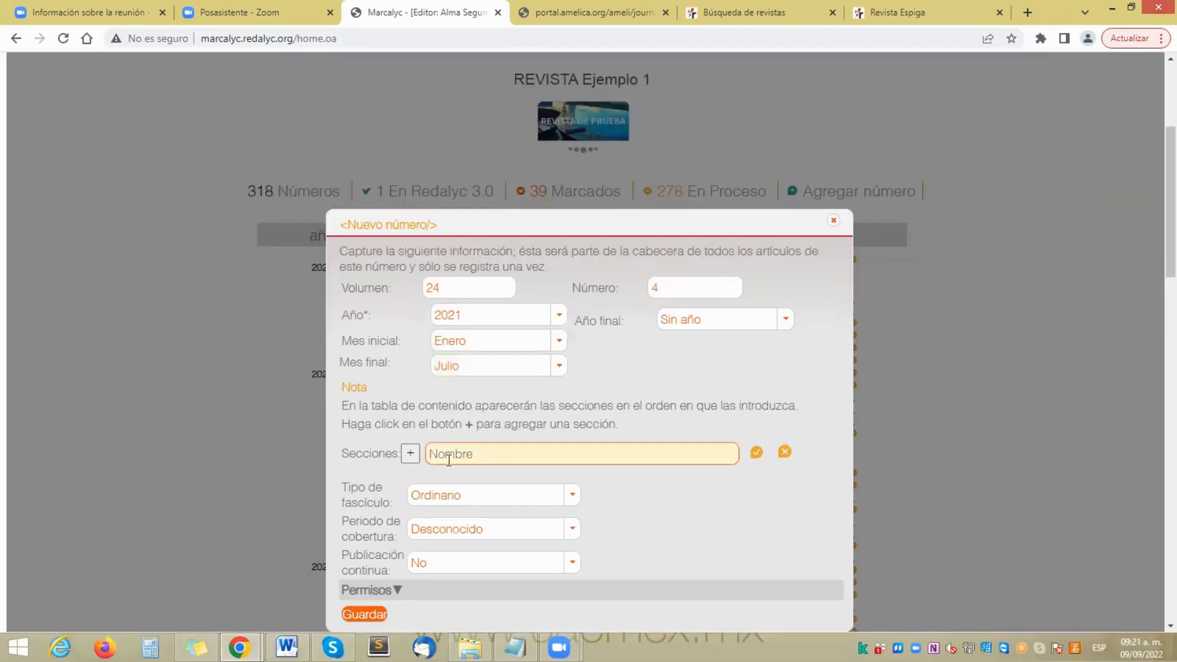
click(470, 455)
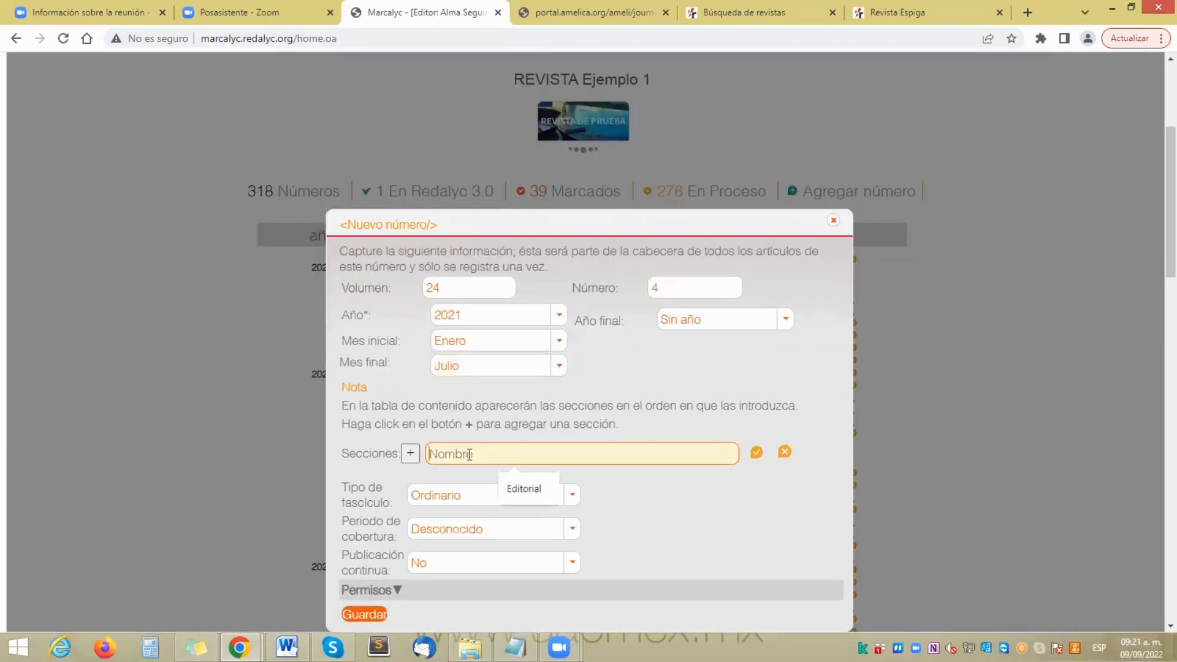
click(532, 488)
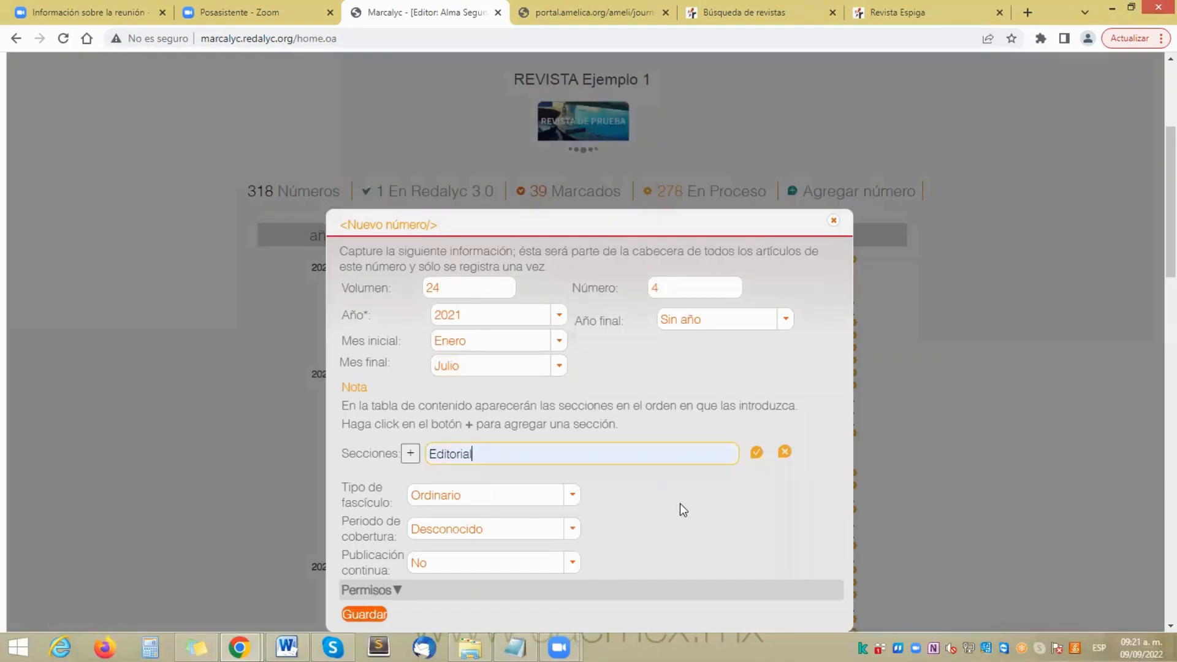
Step: Add a section named "Artículos Científicos" below the Editorial section
click(408, 459)
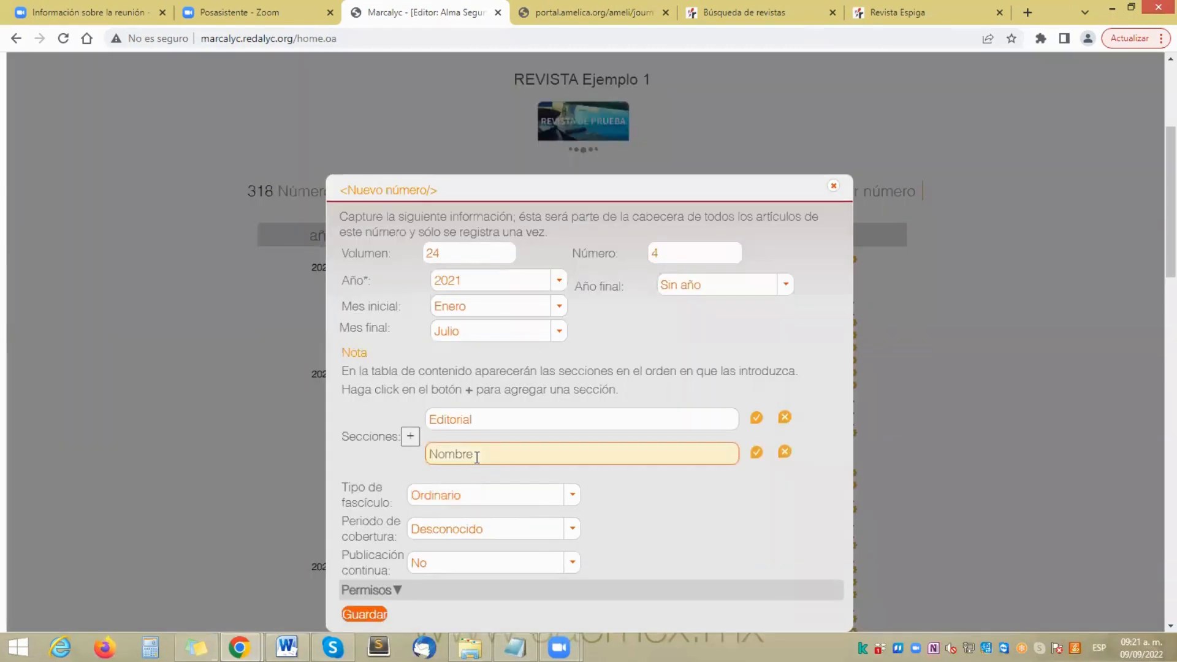
text(Artículos Científicos)
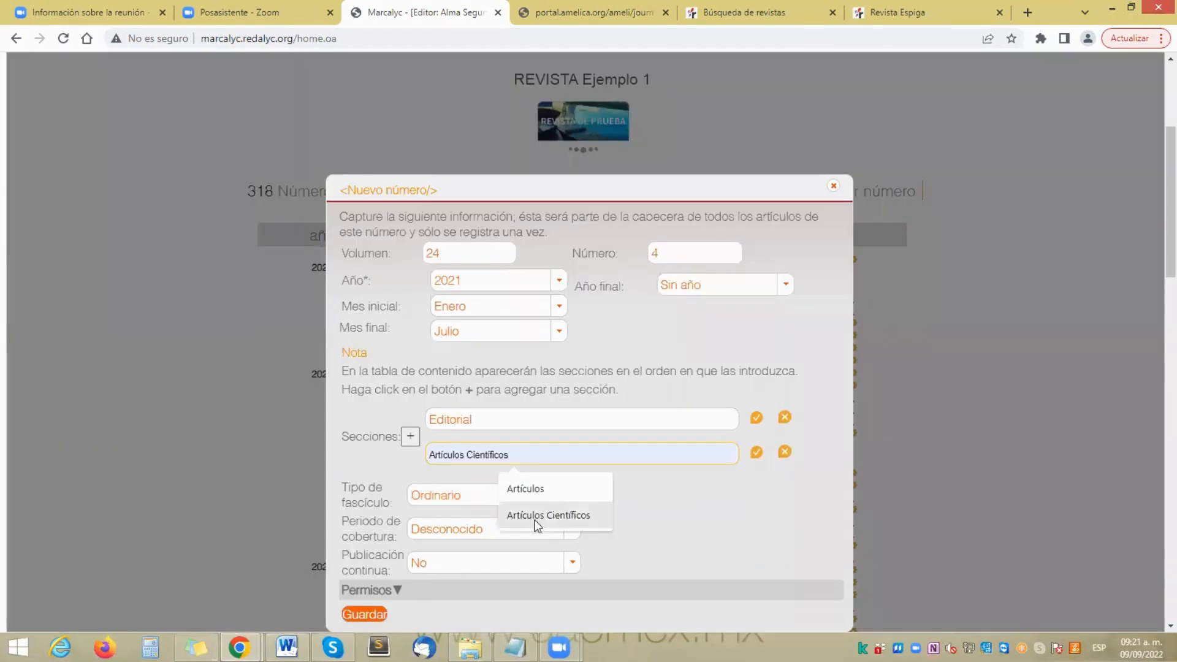
click(539, 516)
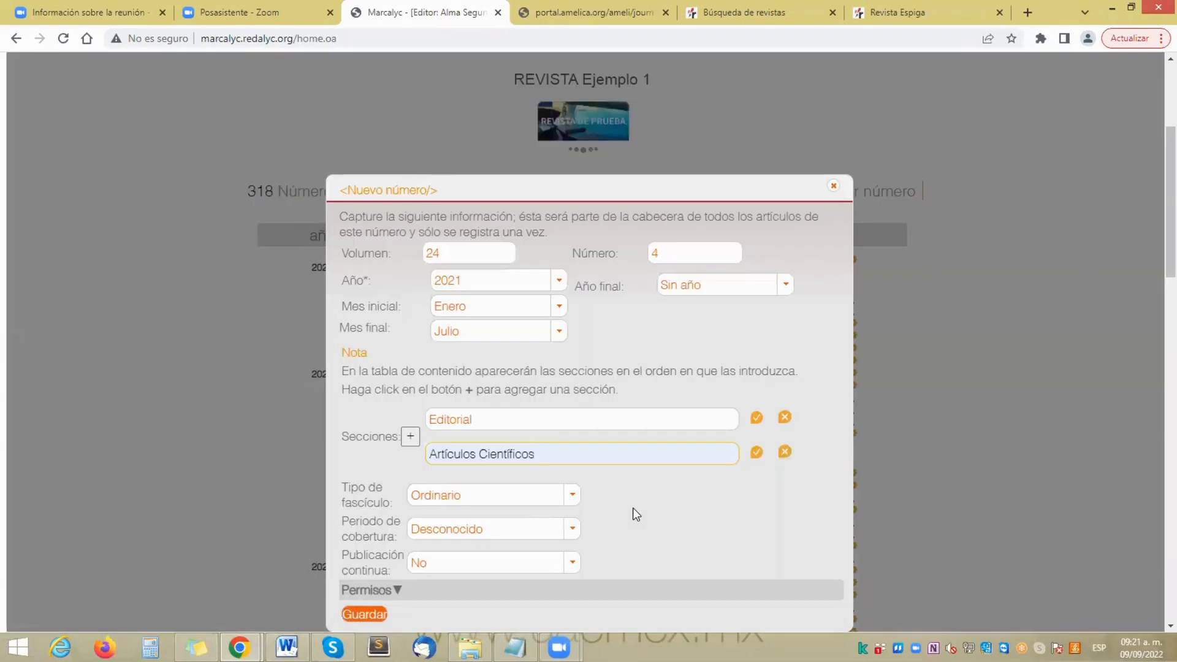
Step: Add a third section named "Reseñas" after Artículos Científicos
click(413, 443)
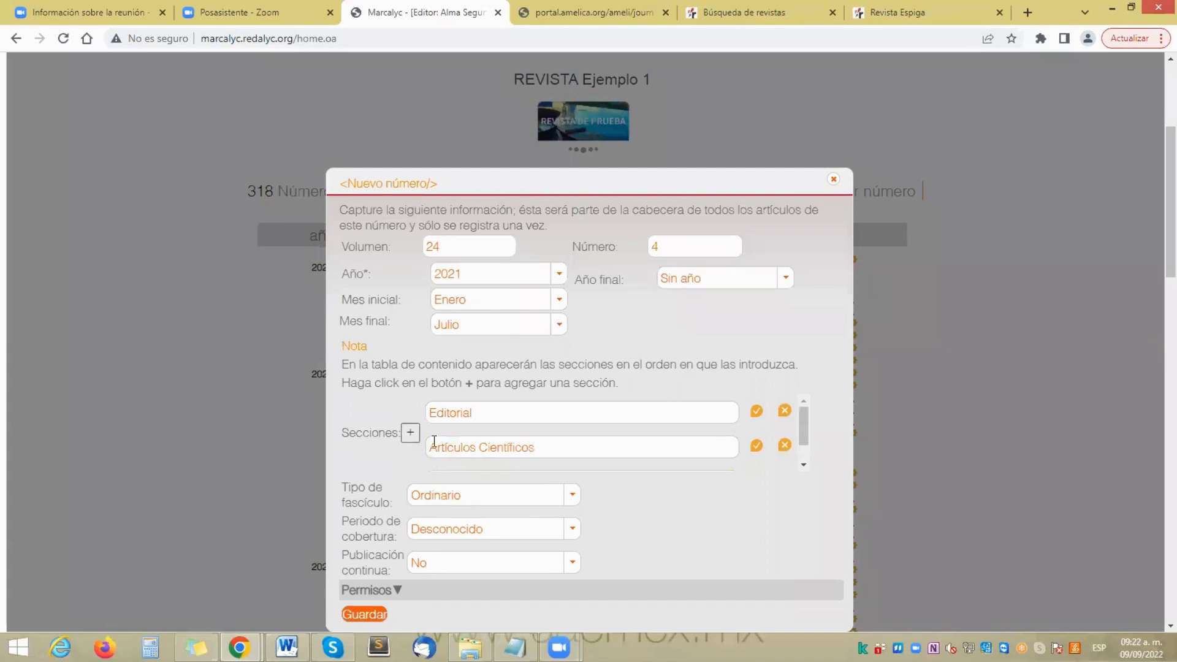
drag(804, 421, 804, 443)
click(570, 454)
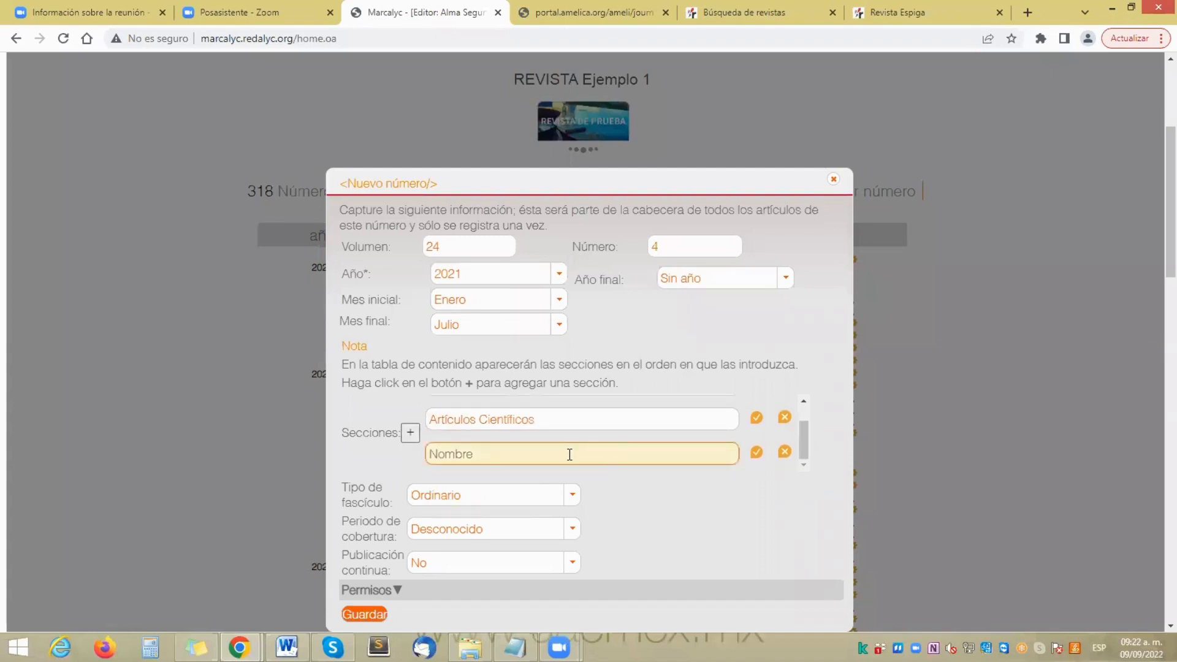
click(569, 454)
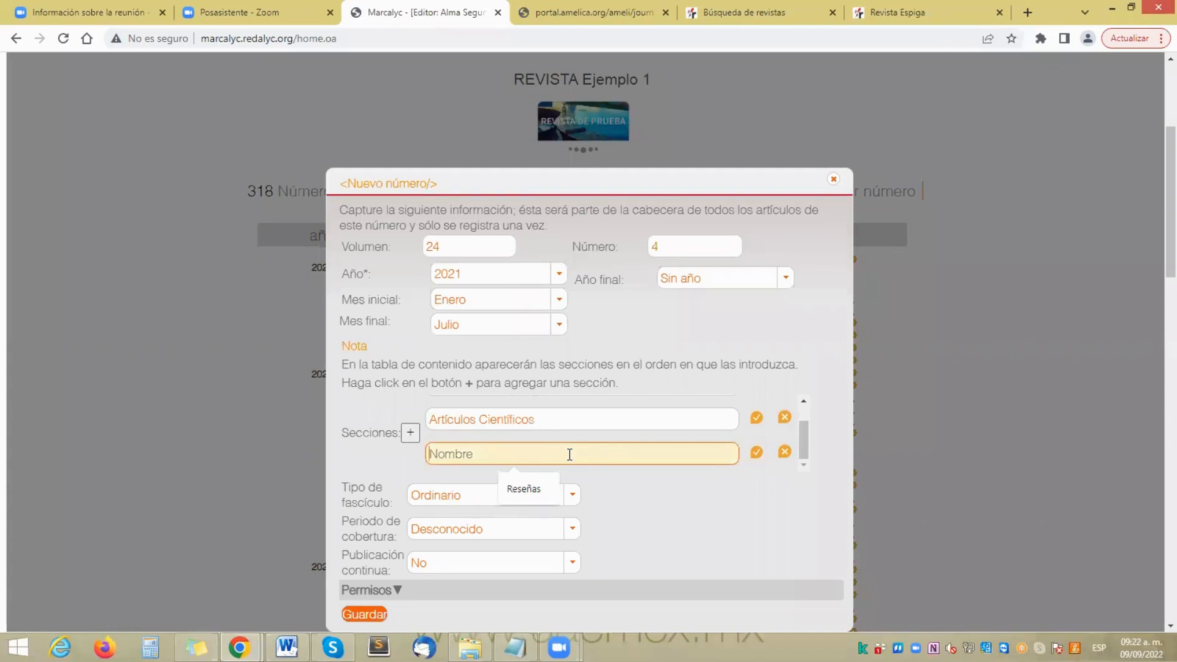
click(529, 480)
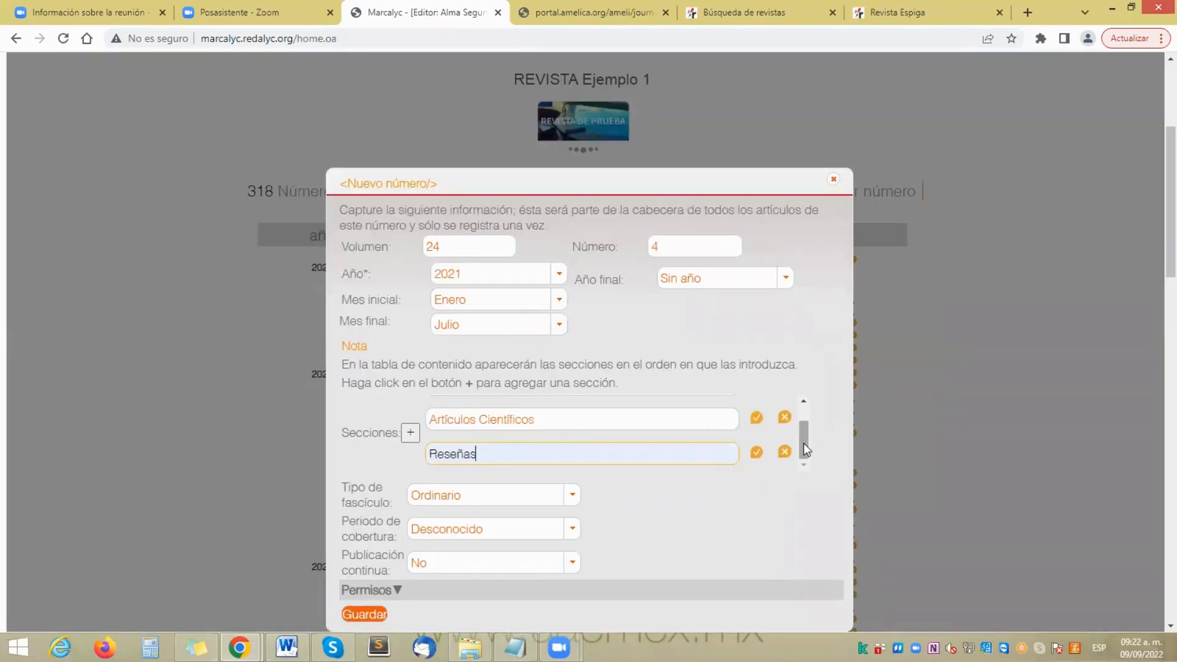
Step: Delete the Reseñas and Editorial sections, keeping and confirming only Artículos Científicos
mouse_move(803, 444)
mouse_down()
mouse_move(803, 424)
mouse_move(804, 450)
mouse_up()
click(784, 452)
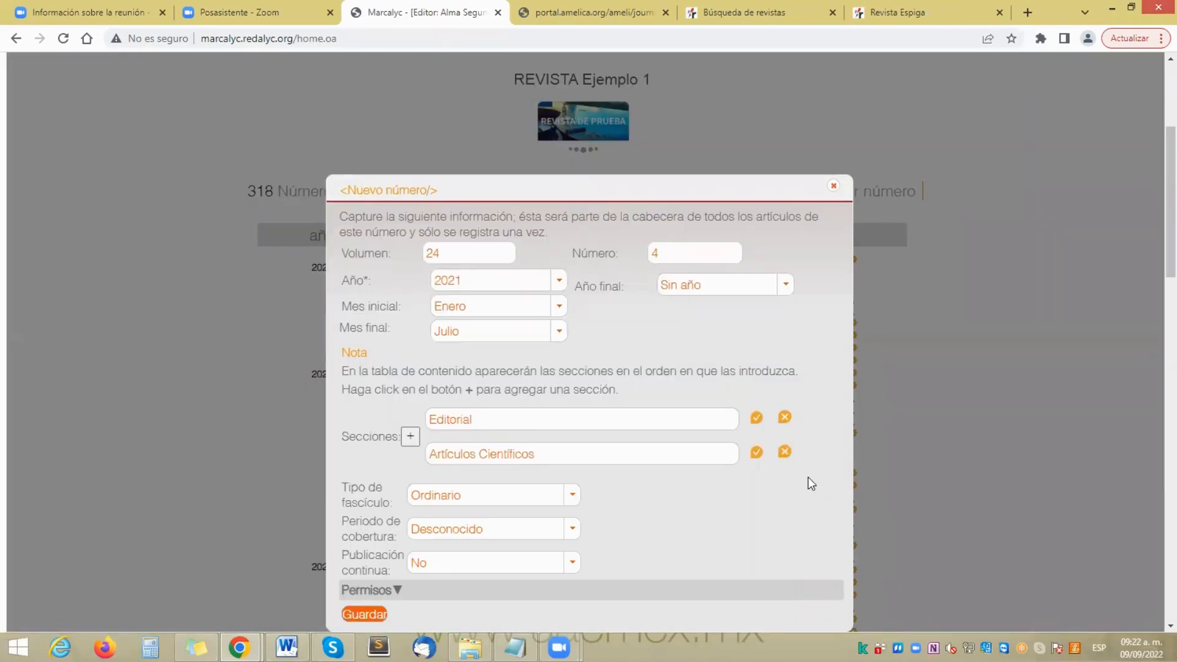
click(785, 416)
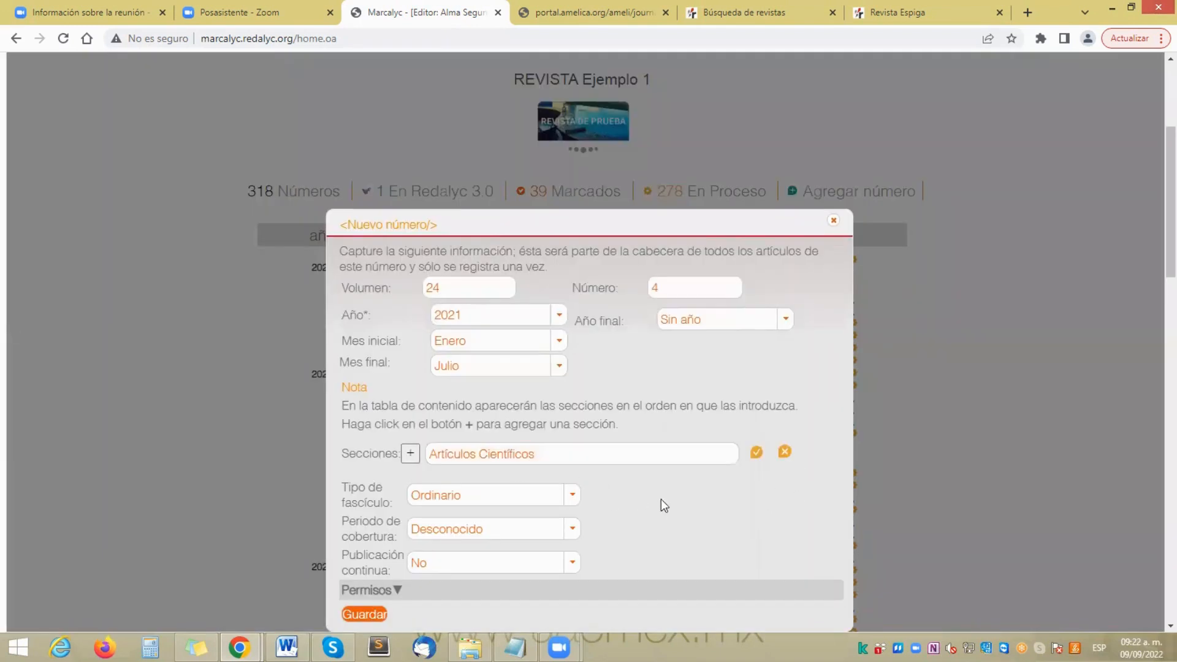
click(755, 453)
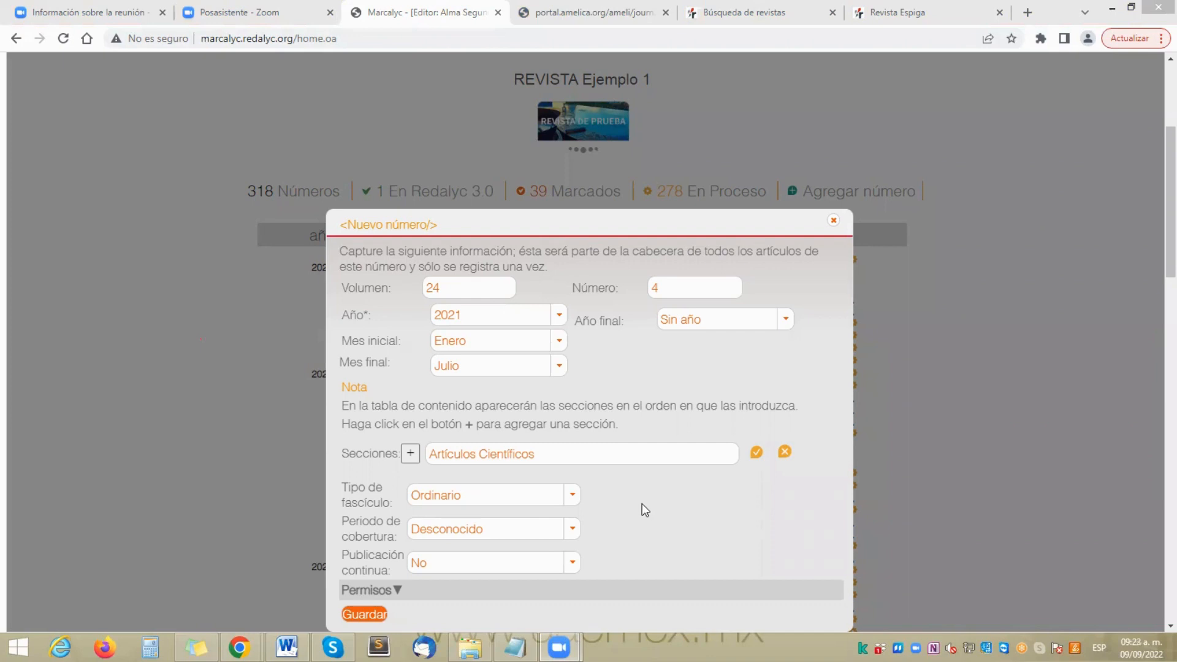
Step: Choose Ordinario as the issue type, keeping the coverage period on Desconocido and continuous publication on No
click(571, 496)
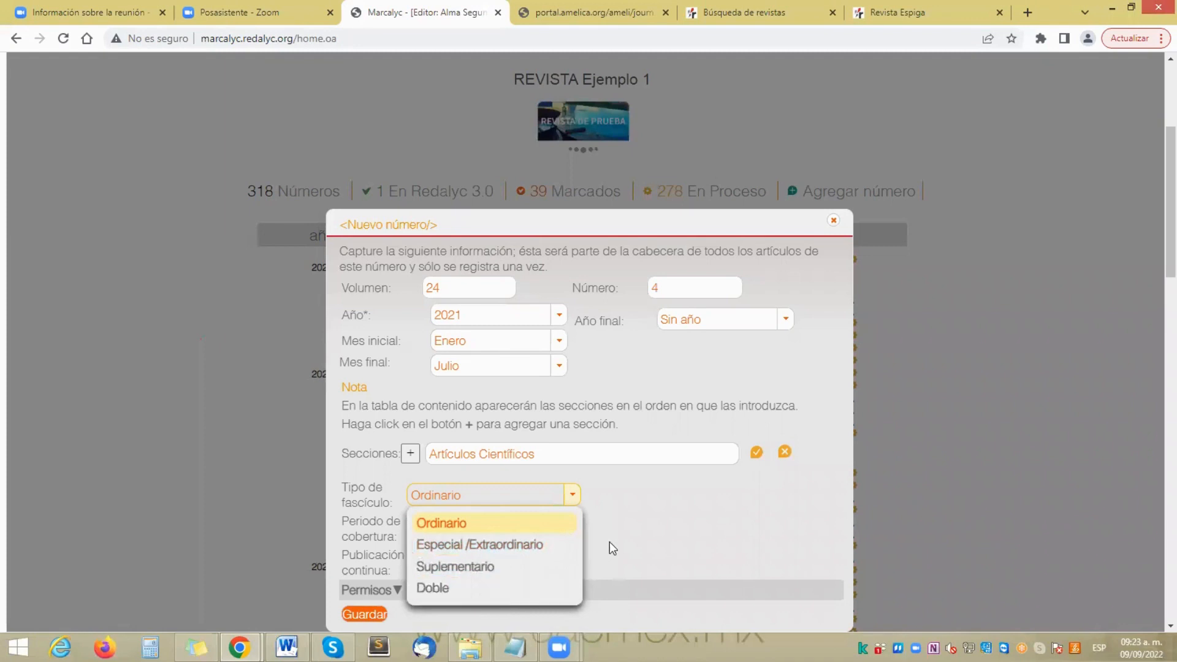
click(494, 526)
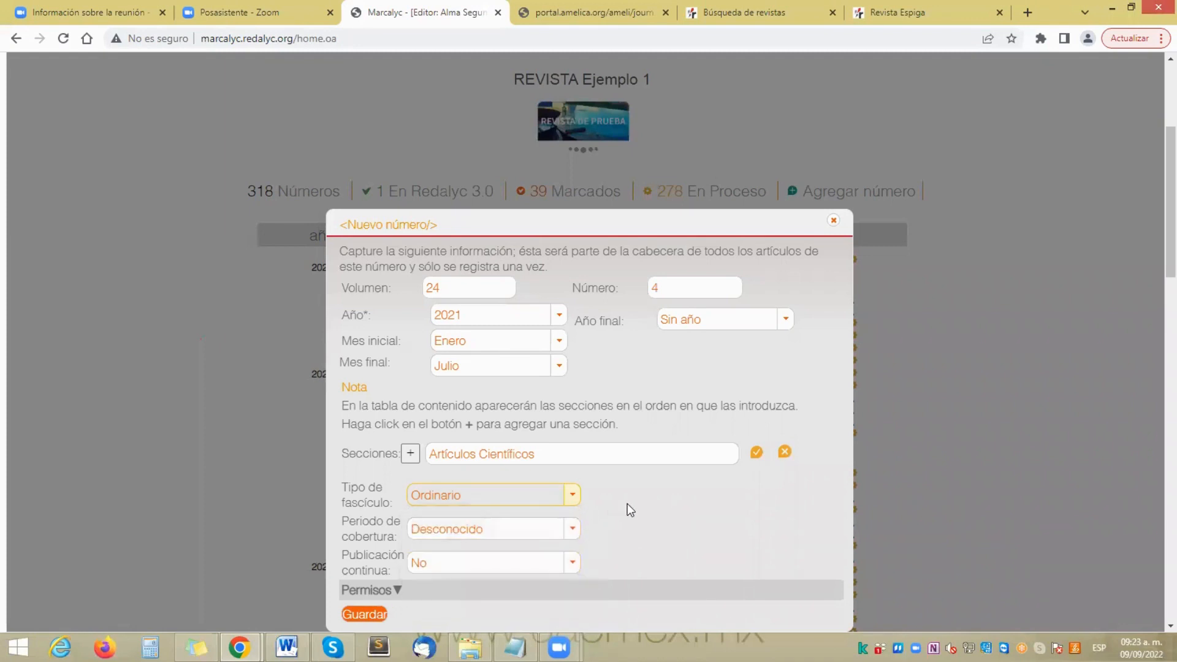
click(576, 531)
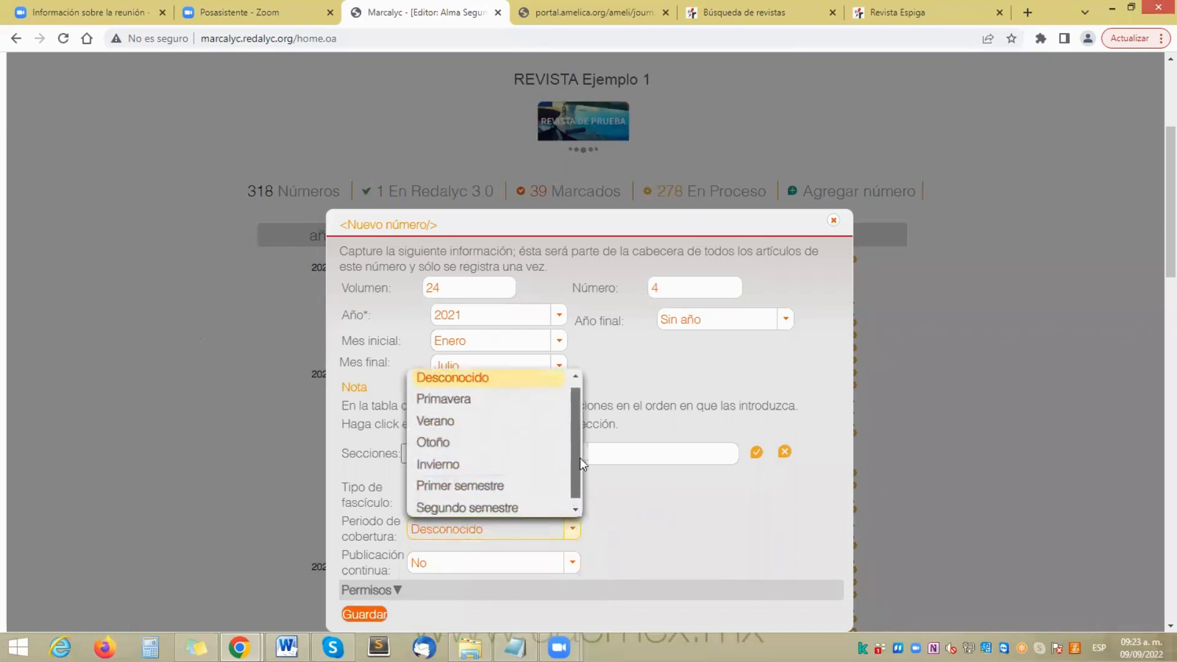
click(643, 525)
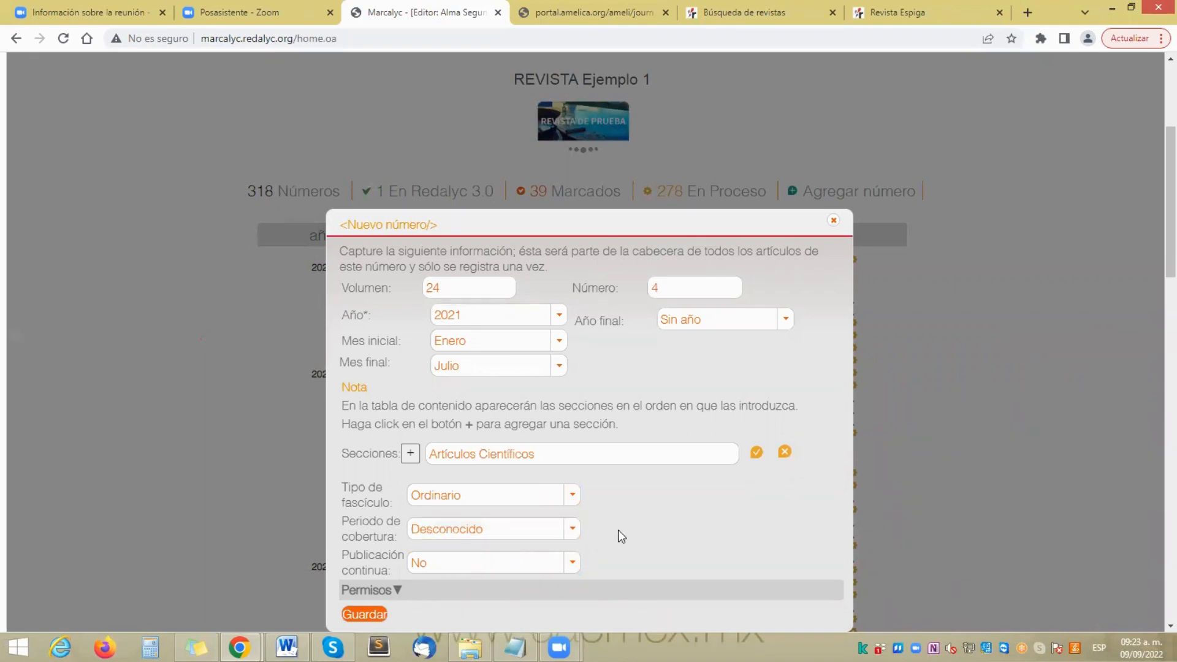
click(573, 563)
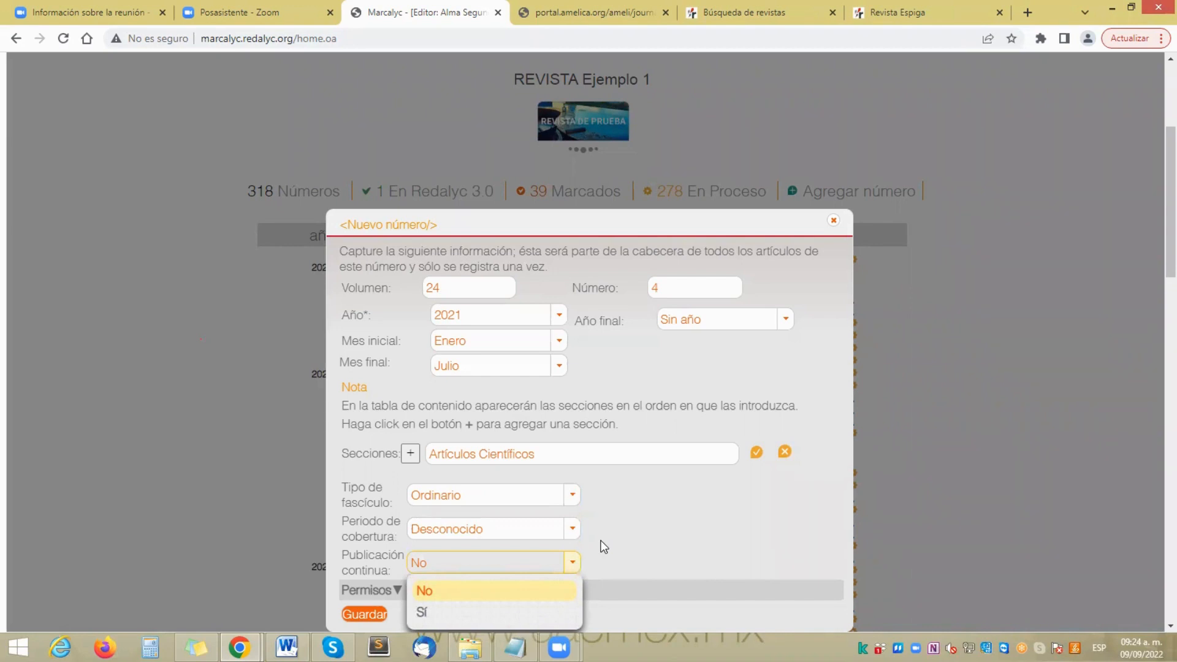
click(547, 590)
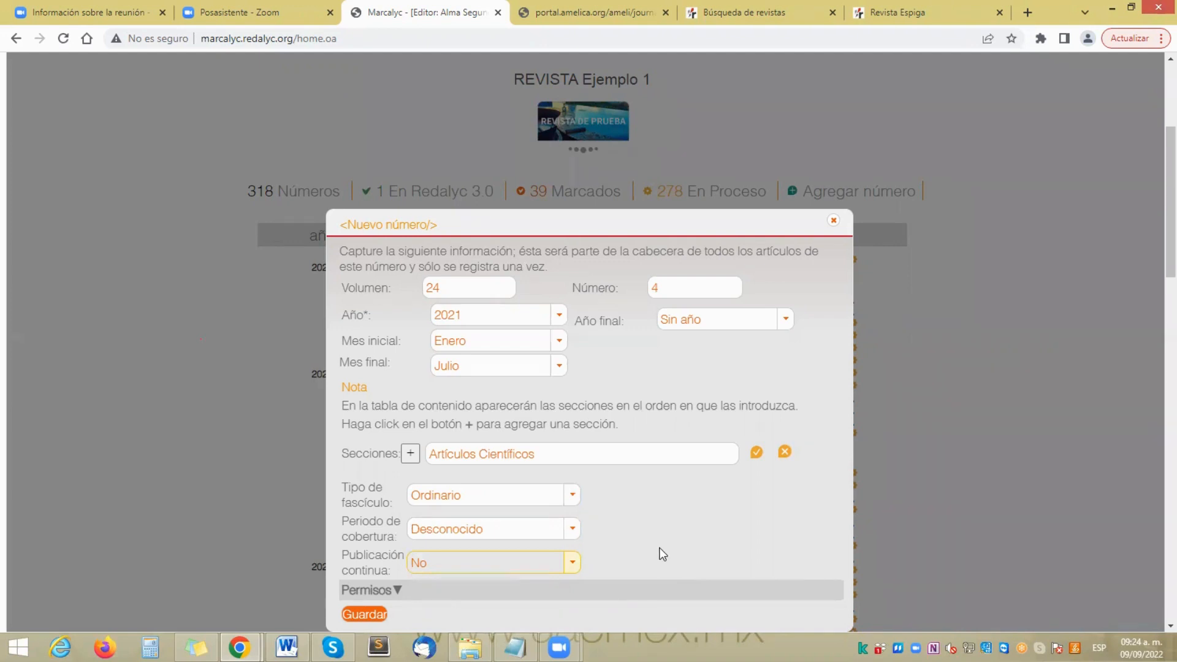
Step: Switch continuous publication to Sí and return it to No
click(571, 563)
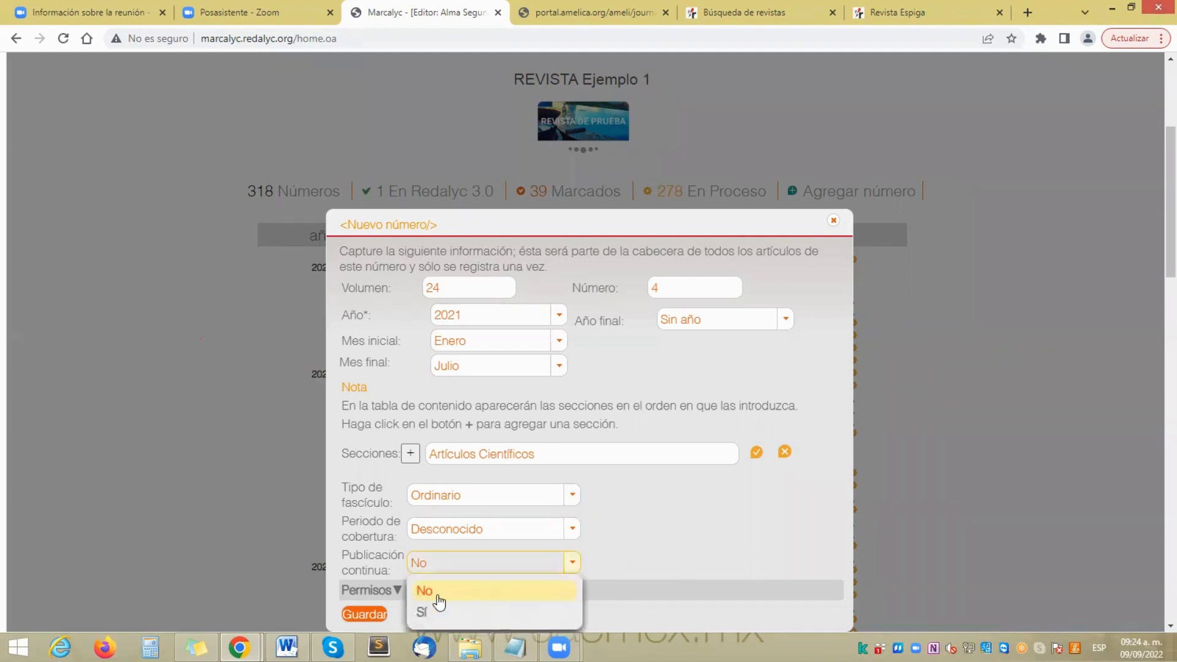
click(423, 612)
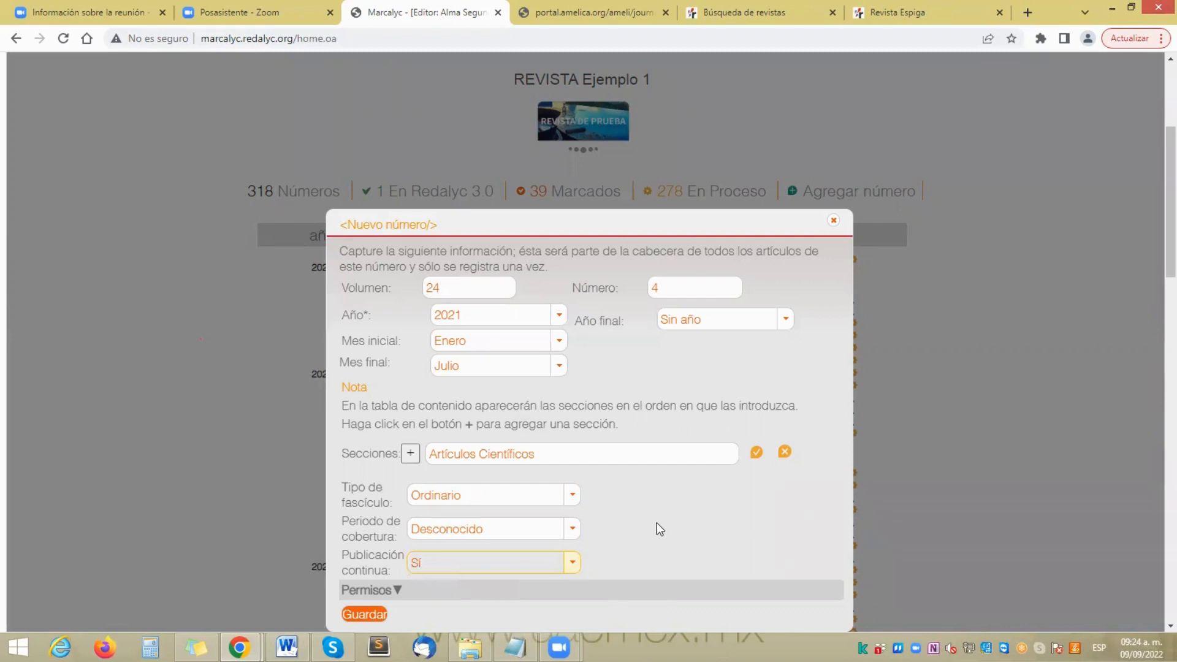
click(573, 565)
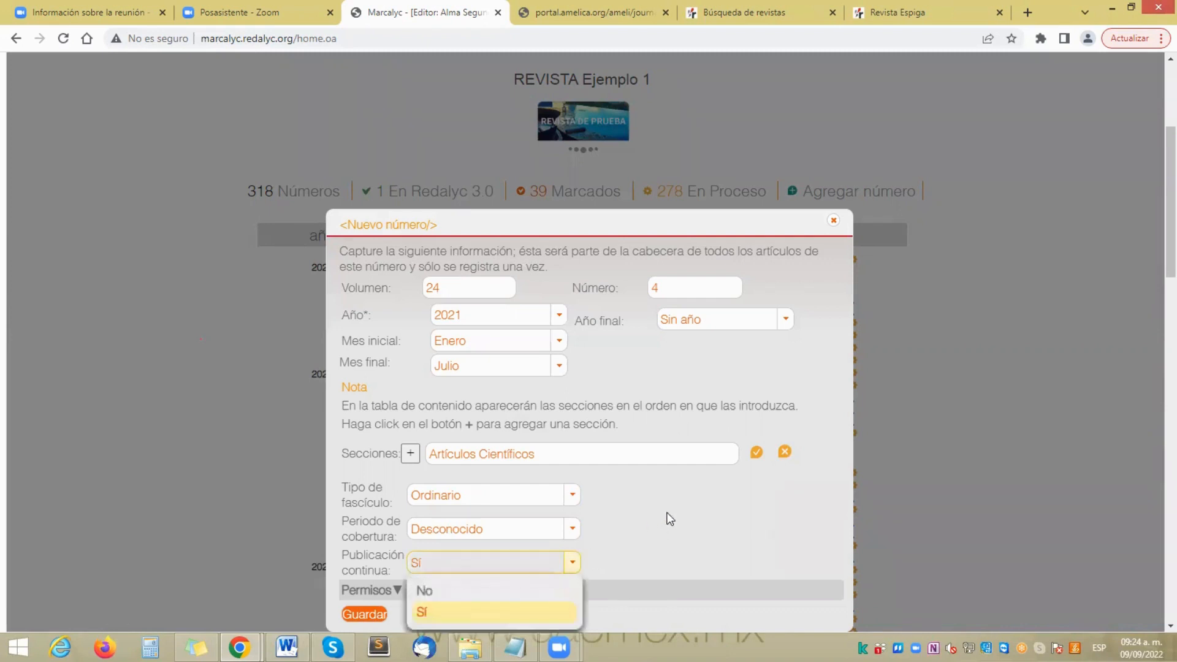
key(Up)
key(Return)
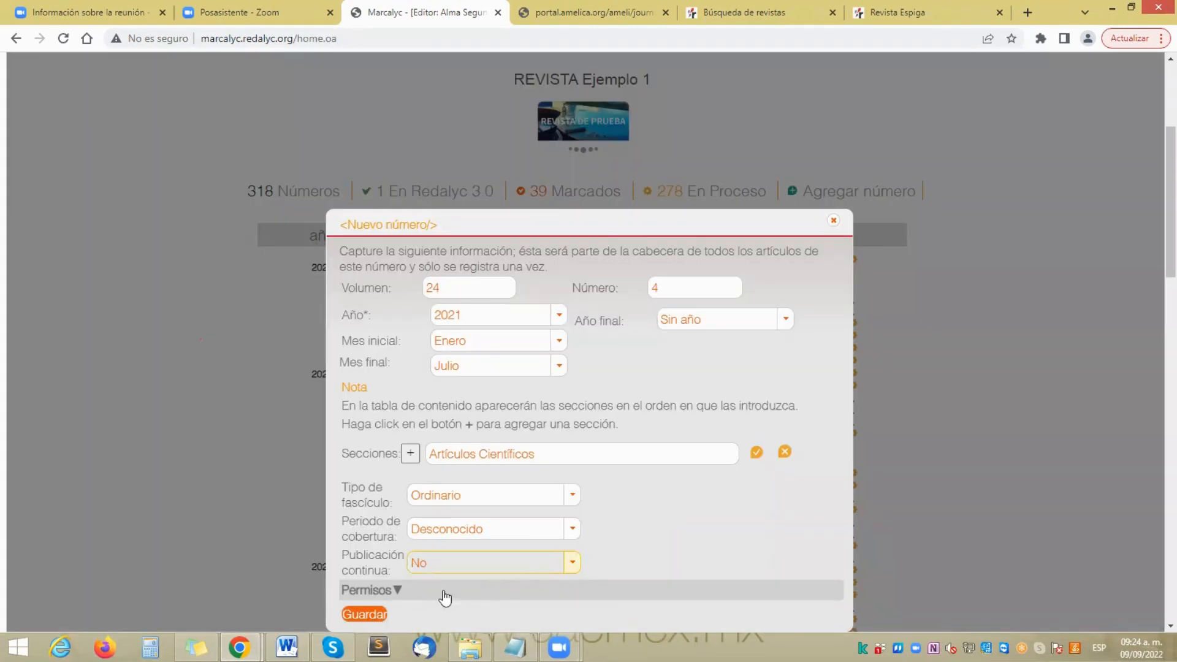
Step: Expand the issue's permissions and select the Creative Commons license Atribución (CC BY) 3.0
click(384, 591)
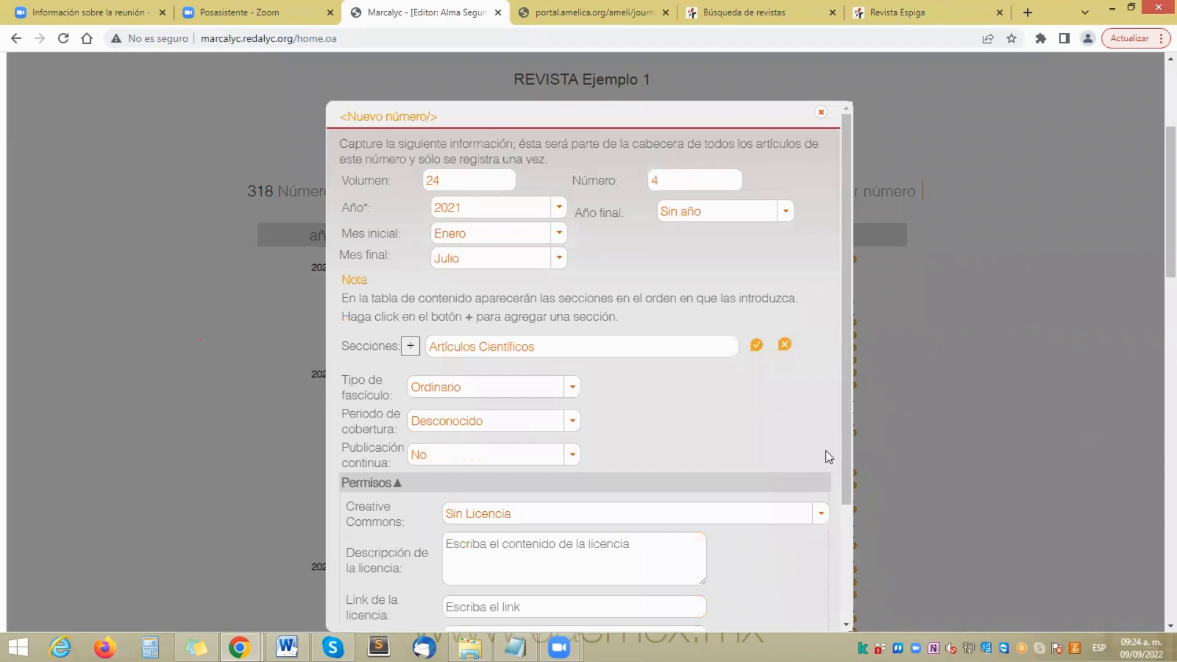
drag(844, 407, 848, 460)
scroll(815, 546, down, 2)
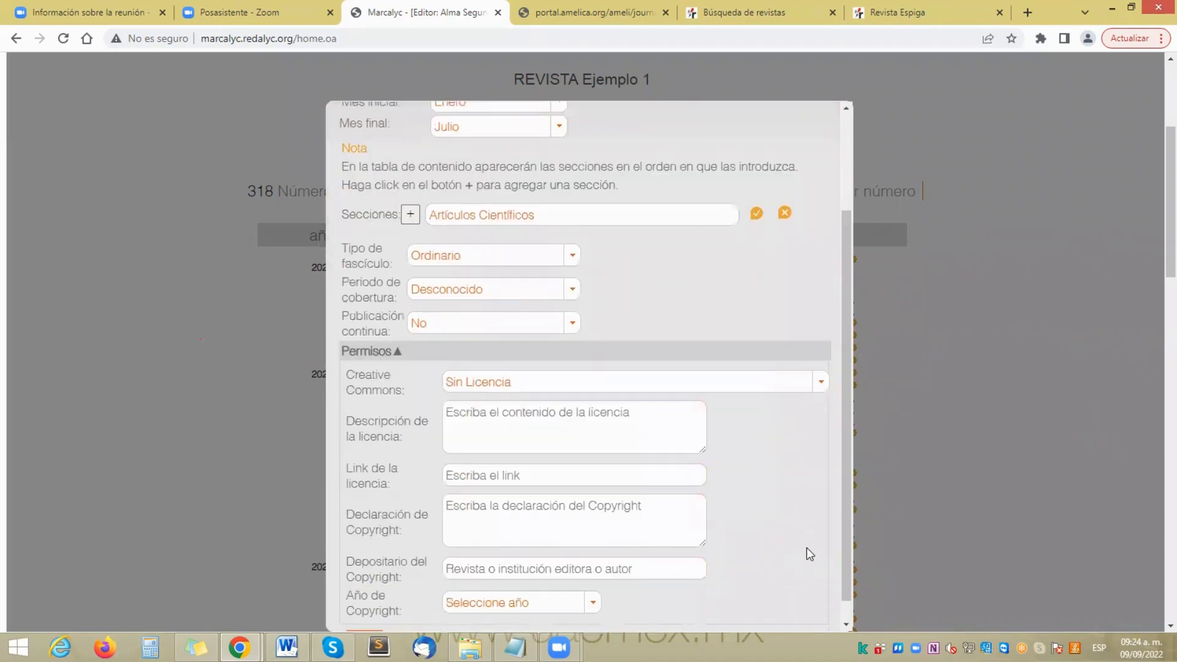
scroll(848, 447, down, 1)
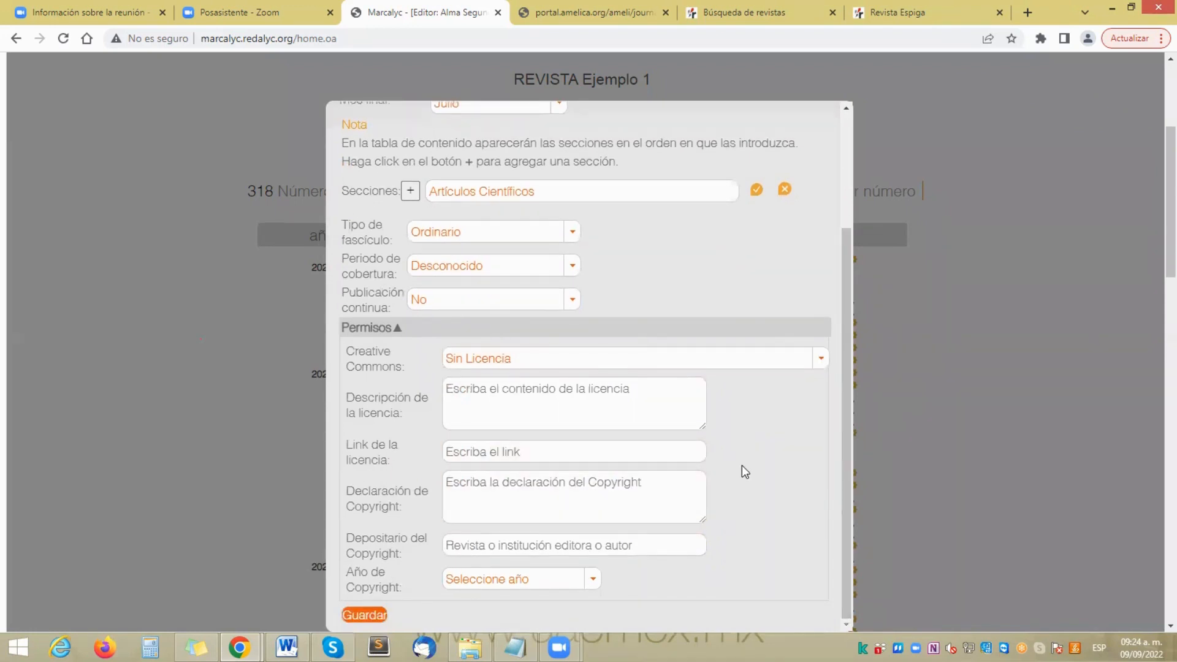
click(820, 360)
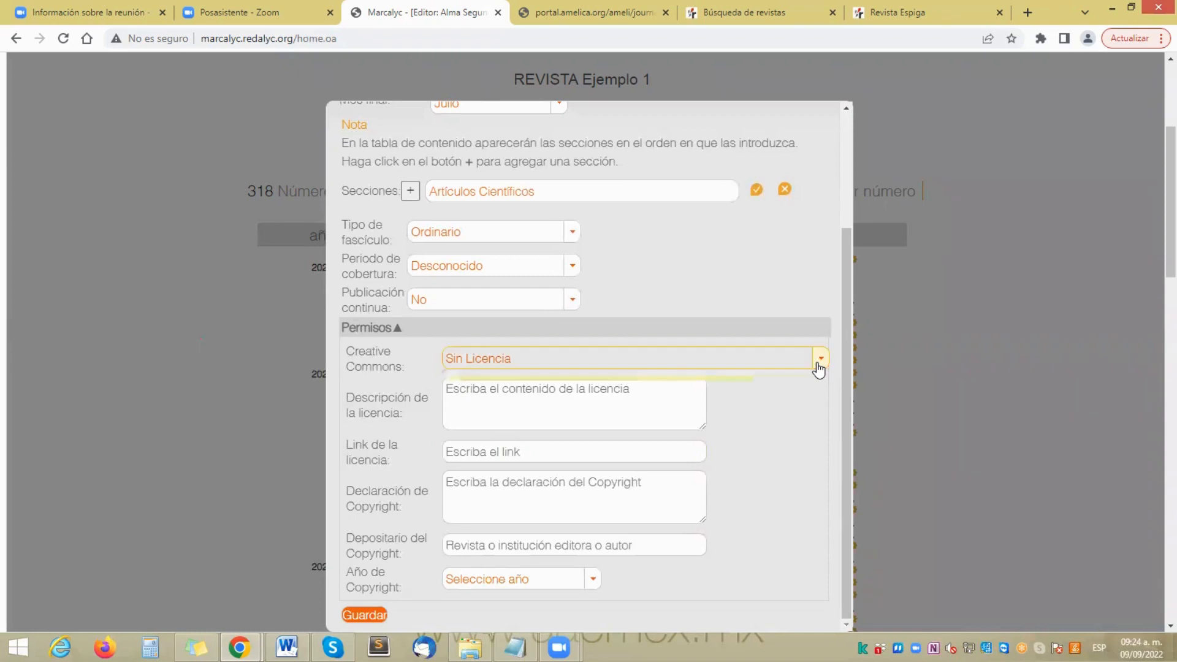
drag(822, 392, 831, 423)
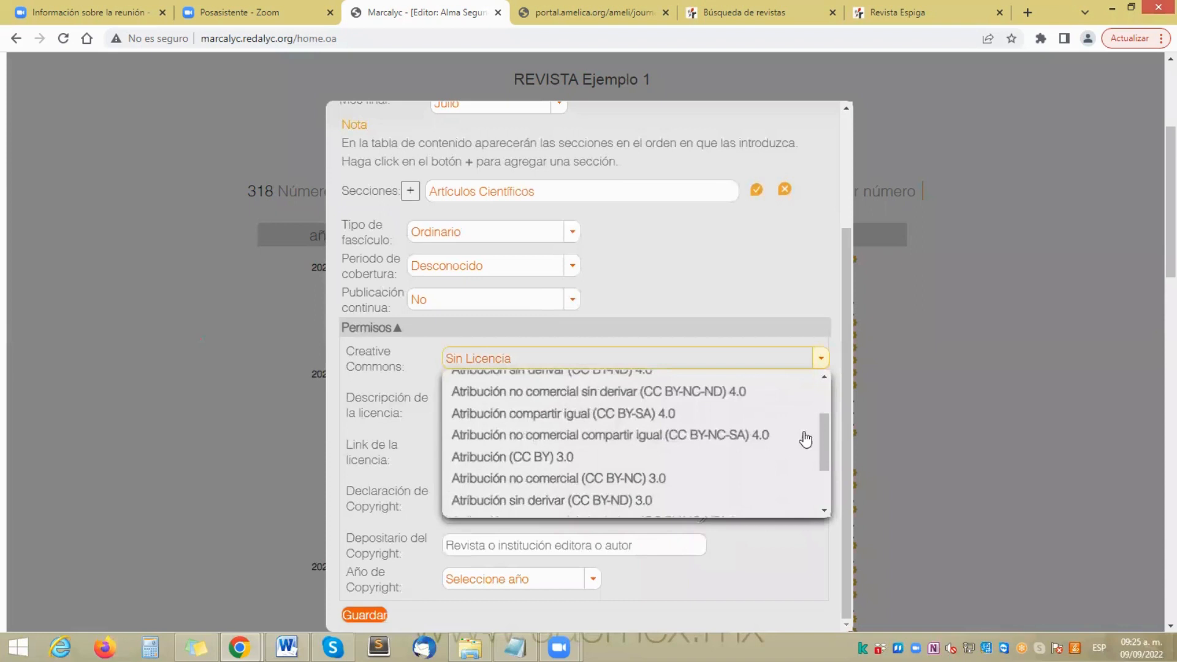
click(602, 471)
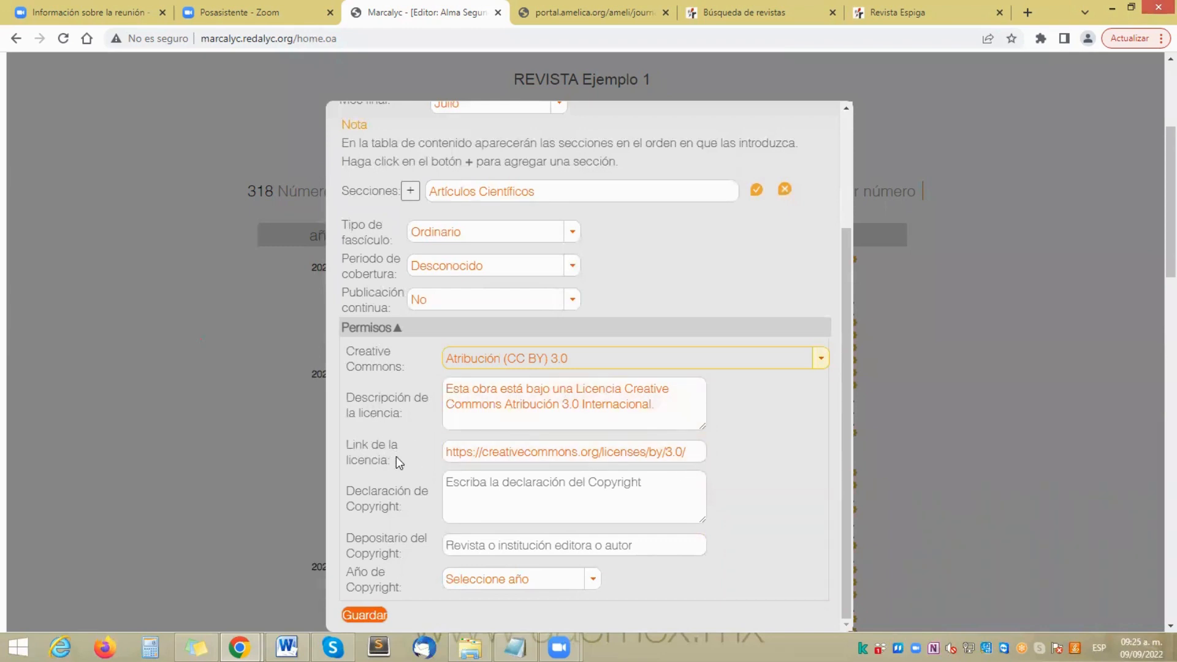
Step: Enter "UAEM" as the copyright statement in the issue's permissions
click(497, 488)
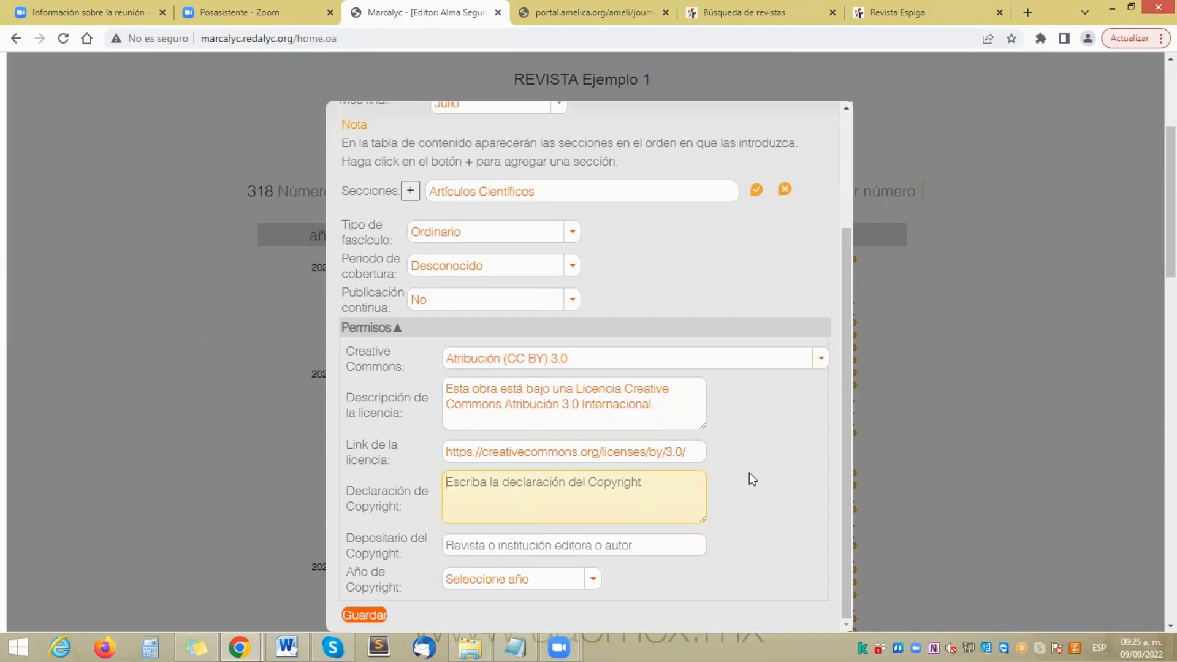
text(u)
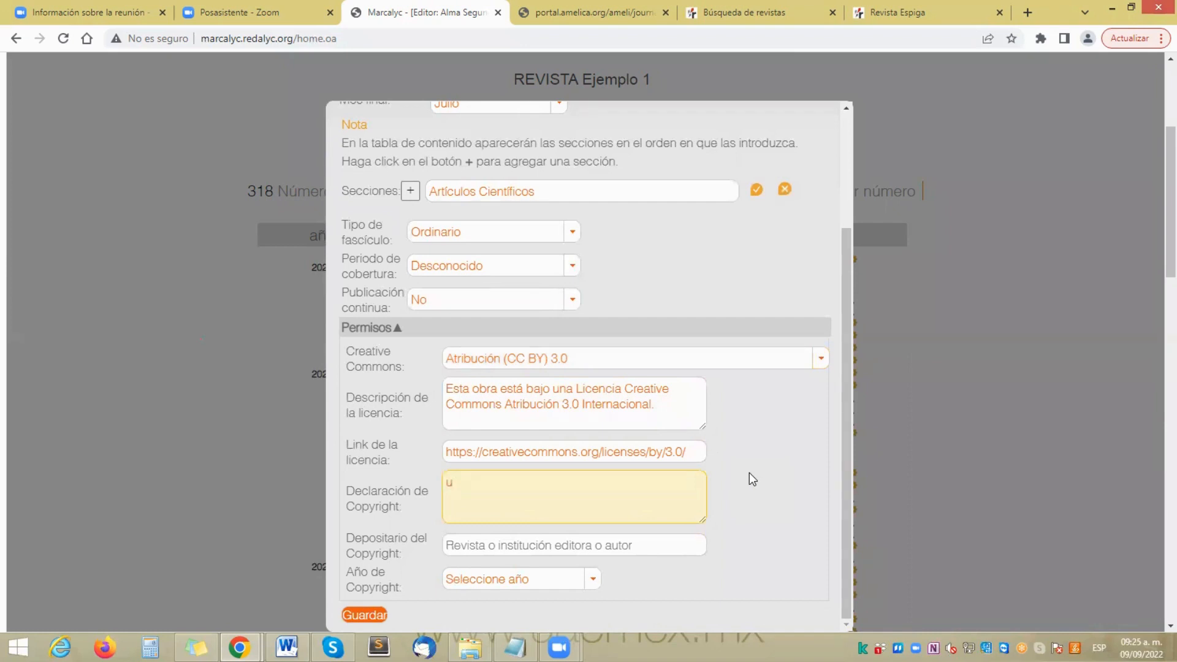
text(aa)
key(BackSpace)
key(BackSpace)
key(BackSpace)
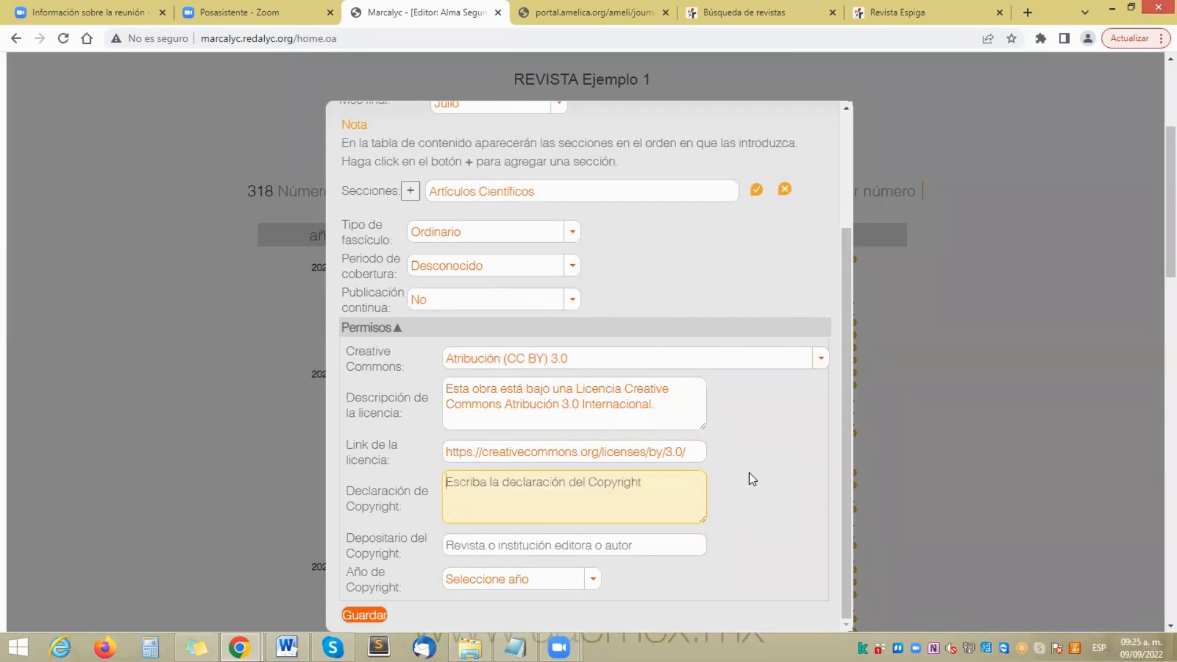
text(E)
key(BackSpace)
text(UAEM)
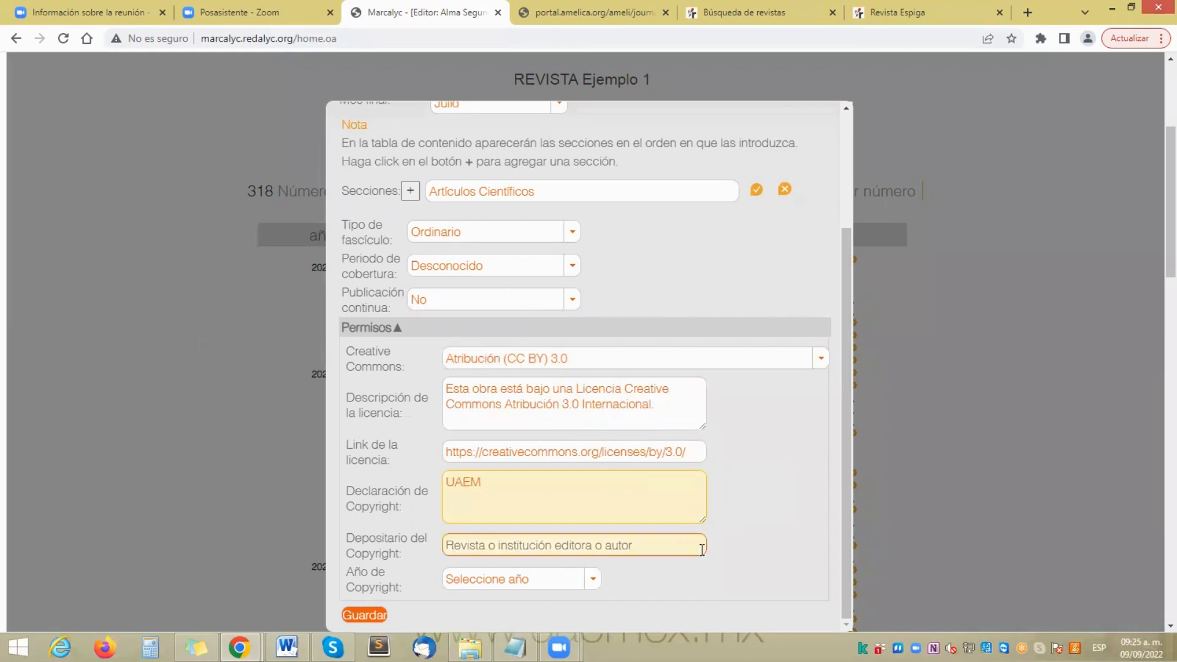
Step: Enter "Revista de Estudios Científicos" as the copyright holder and set the copyright year to 2021
click(674, 546)
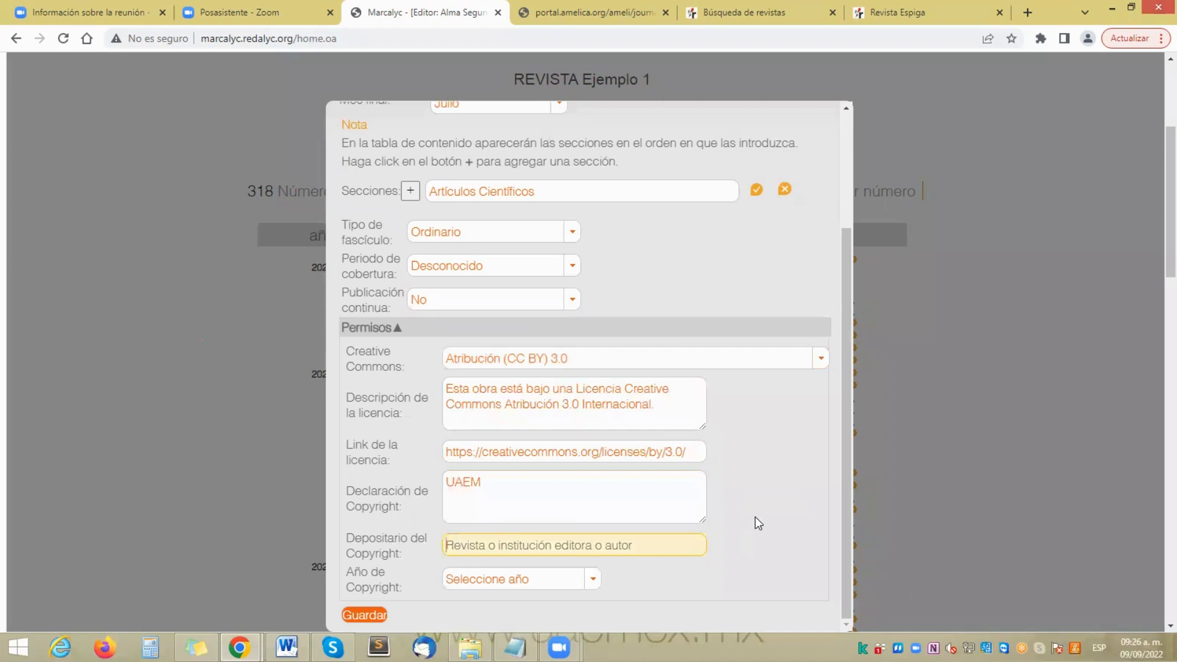
text(R)
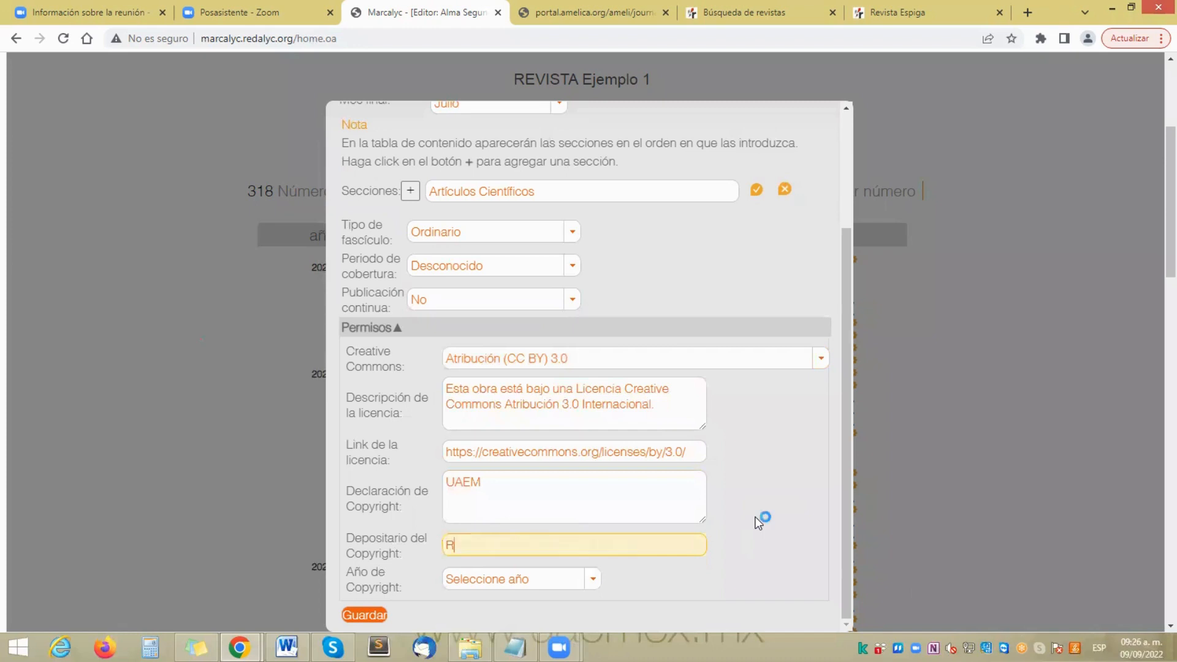
text(evista de Estudios C)
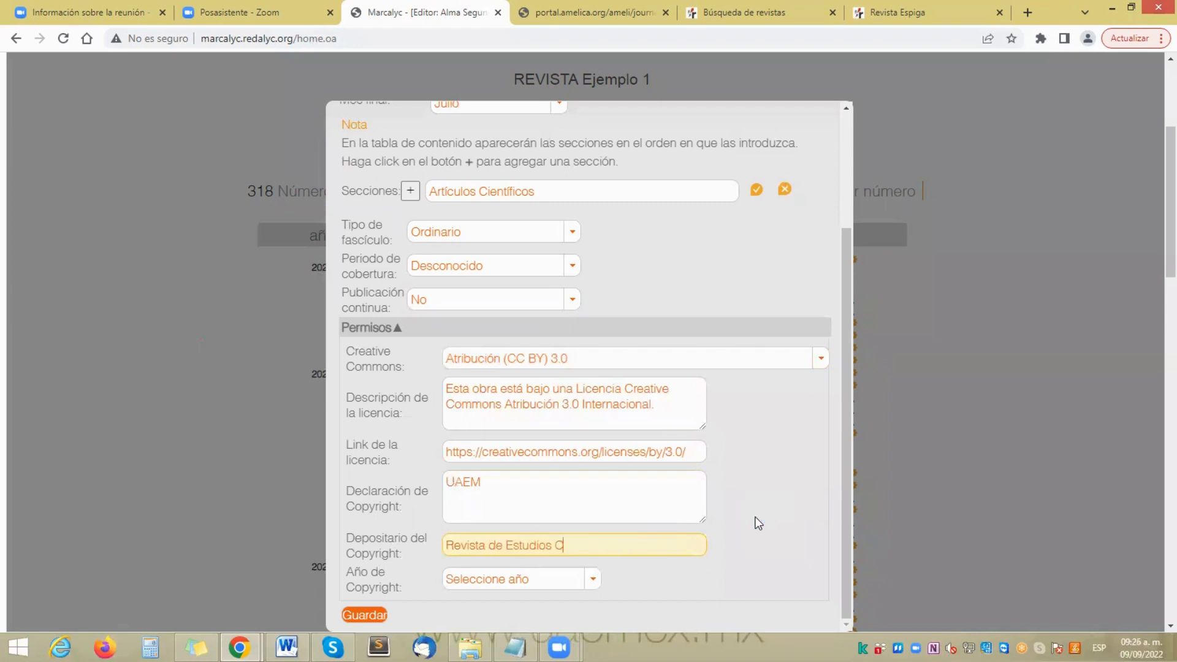
text(ientificos)
click(593, 580)
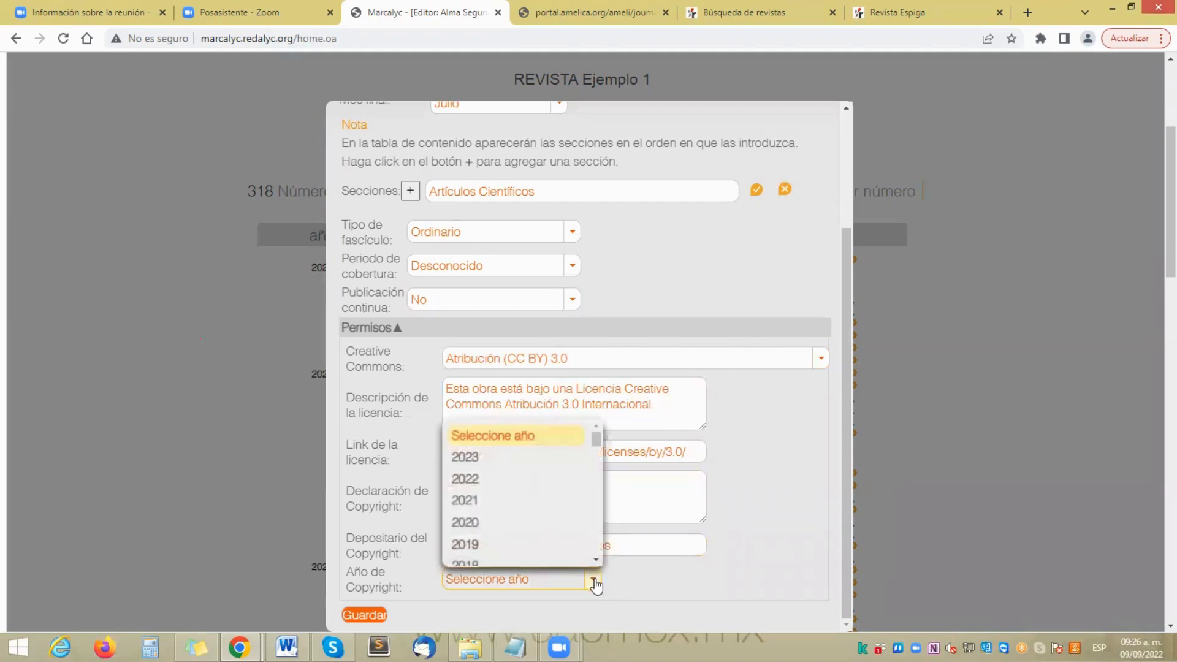
click(476, 502)
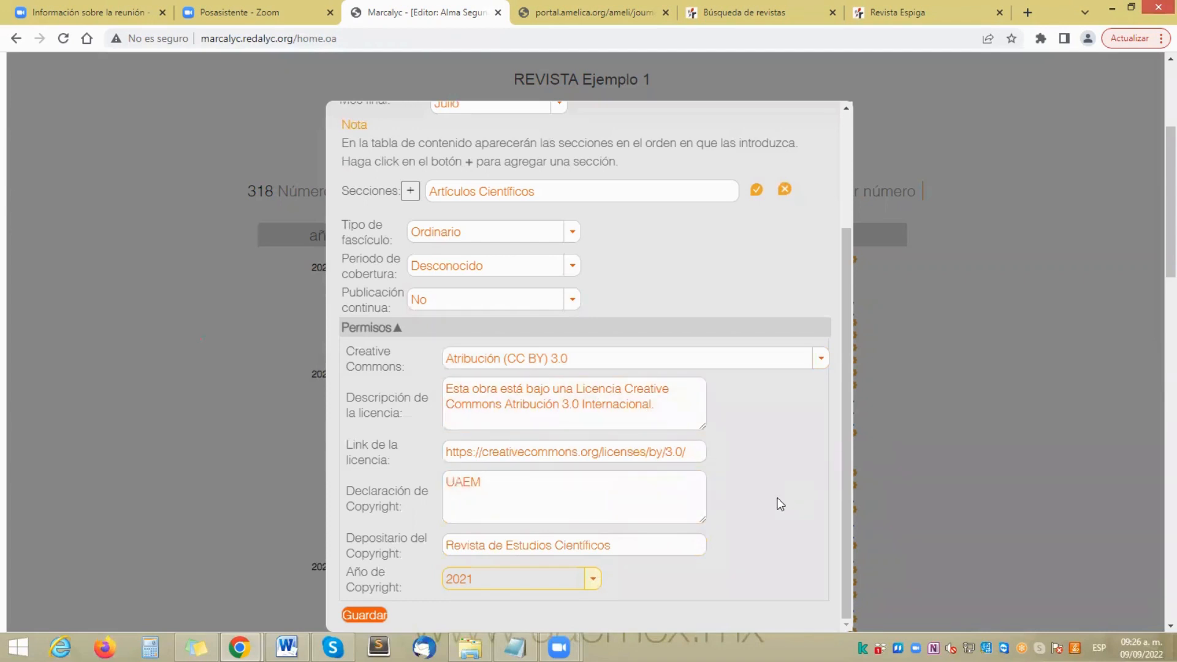
Step: Review the completed new issue form from start to end and save the issue
drag(846, 454, 844, 308)
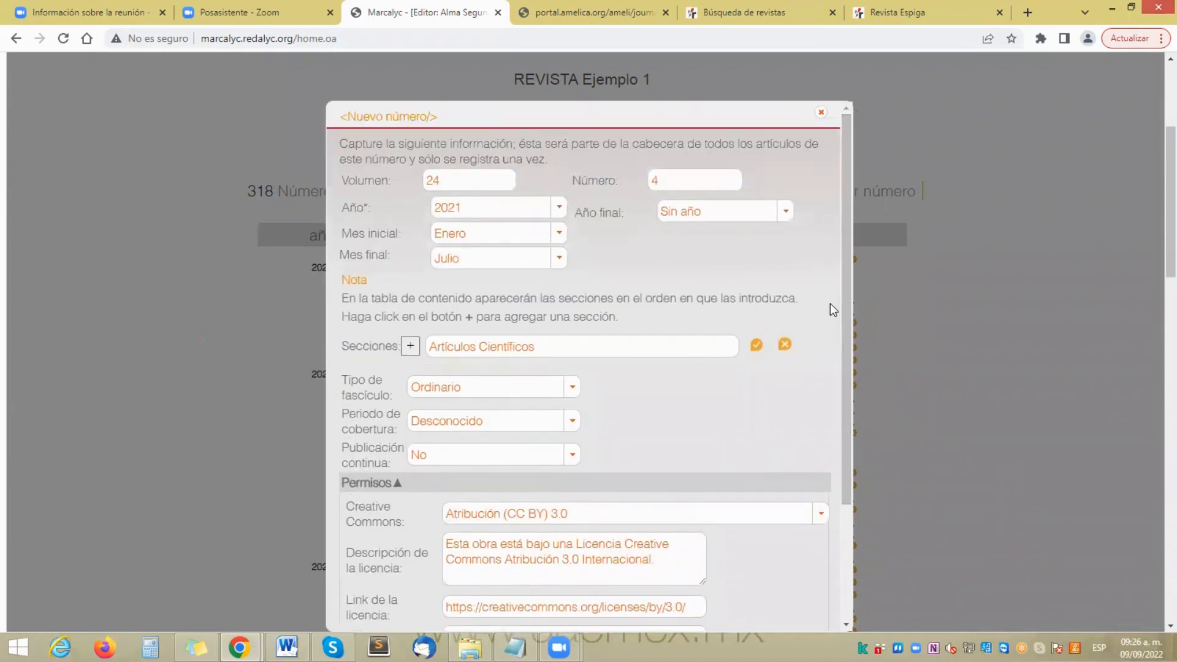
drag(847, 296, 796, 374)
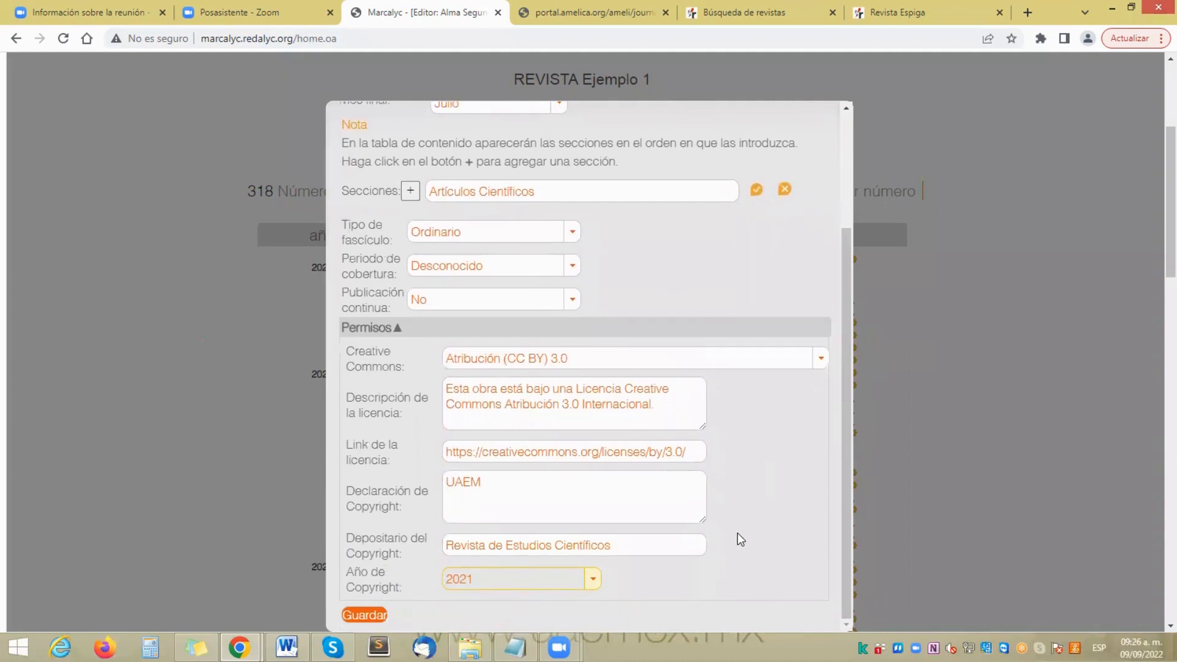
mouse_move(847, 480)
mouse_down()
mouse_move(853, 341)
mouse_move(841, 495)
mouse_up()
click(373, 614)
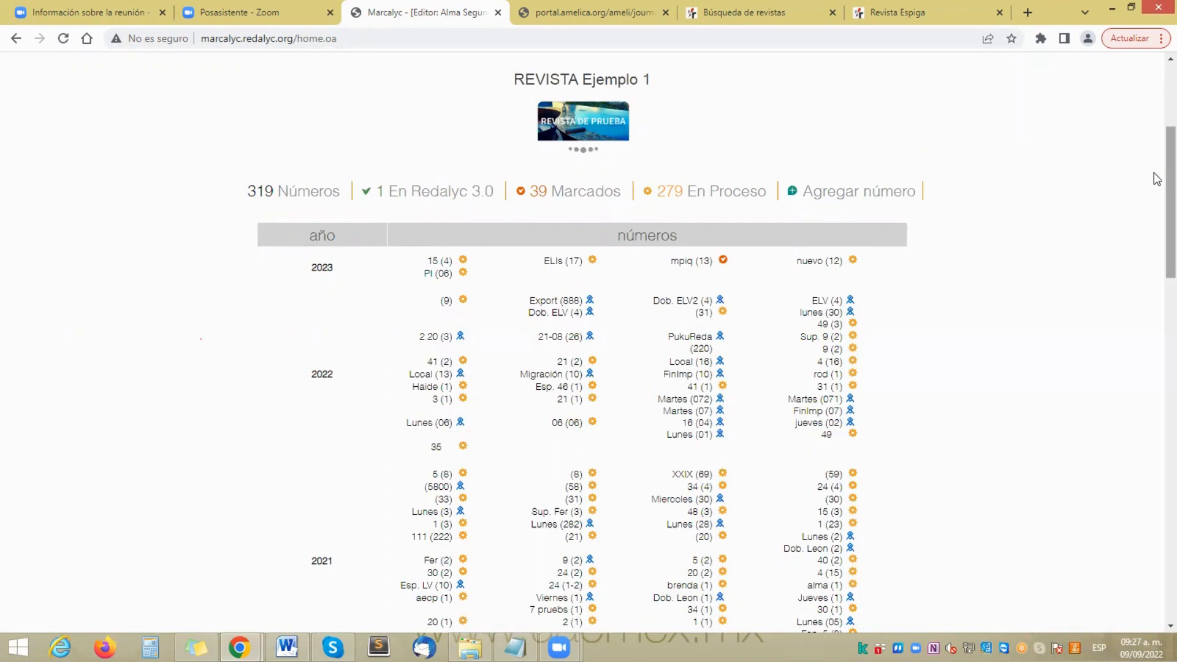
Step: Find issue 24 (4) under 2021 in the issues table, examine its editing form, and close the form without changes
drag(1157, 178, 1157, 246)
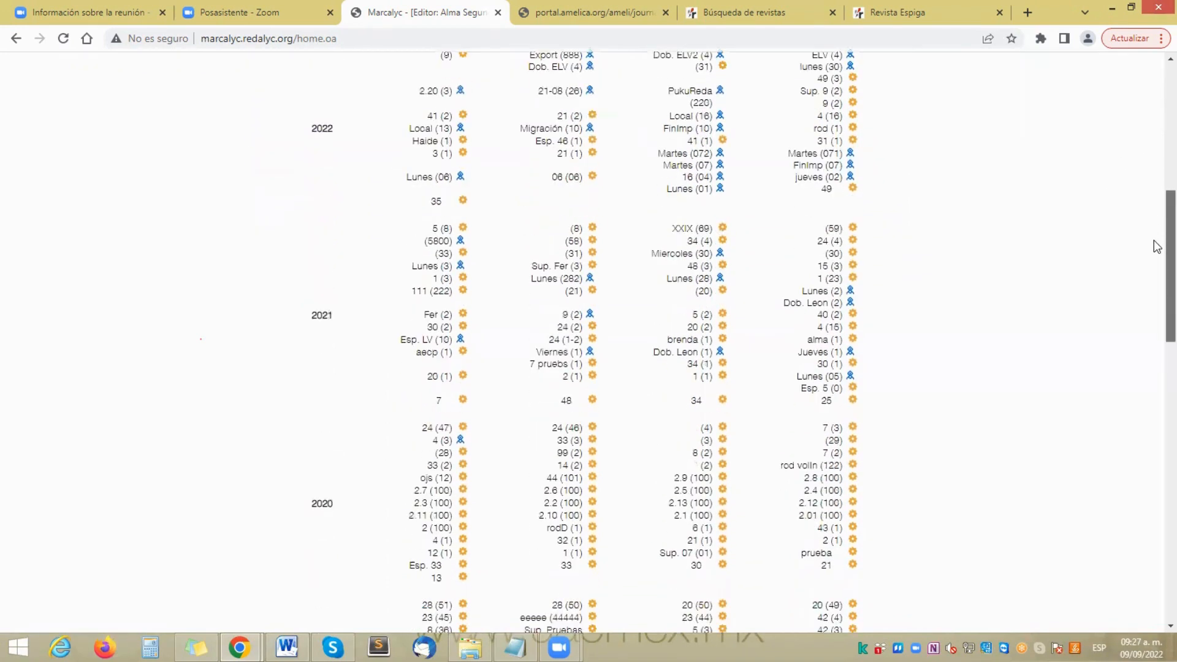
right_click(1156, 246)
scroll(1065, 195, up, 3)
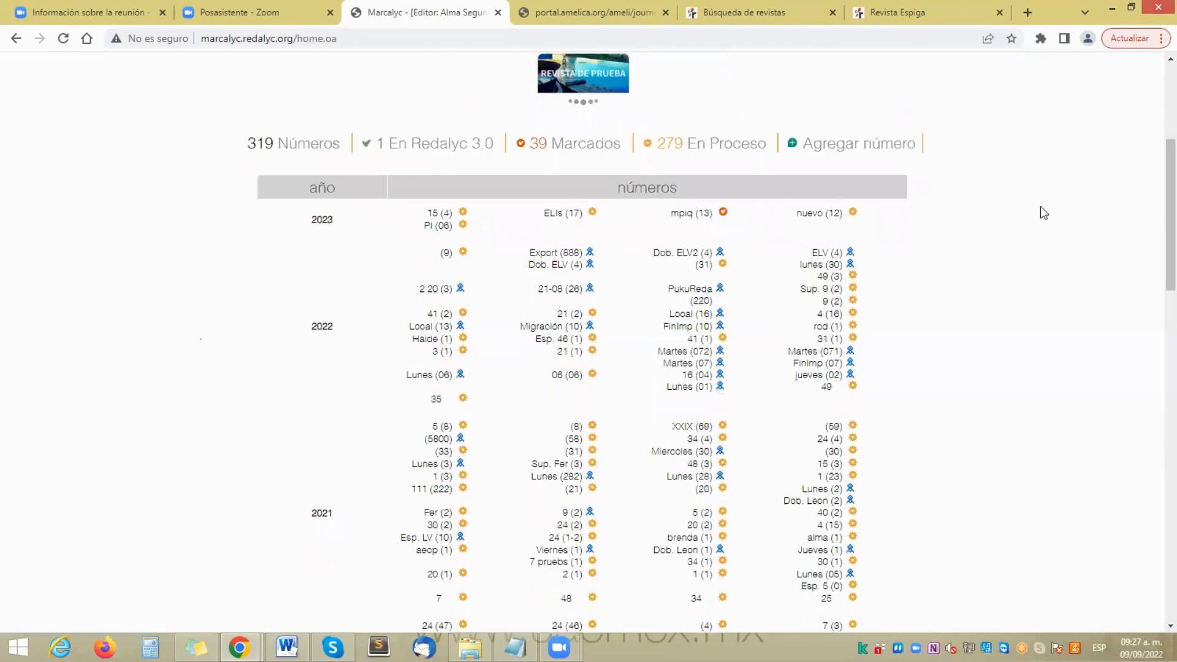
drag(1156, 208, 1157, 278)
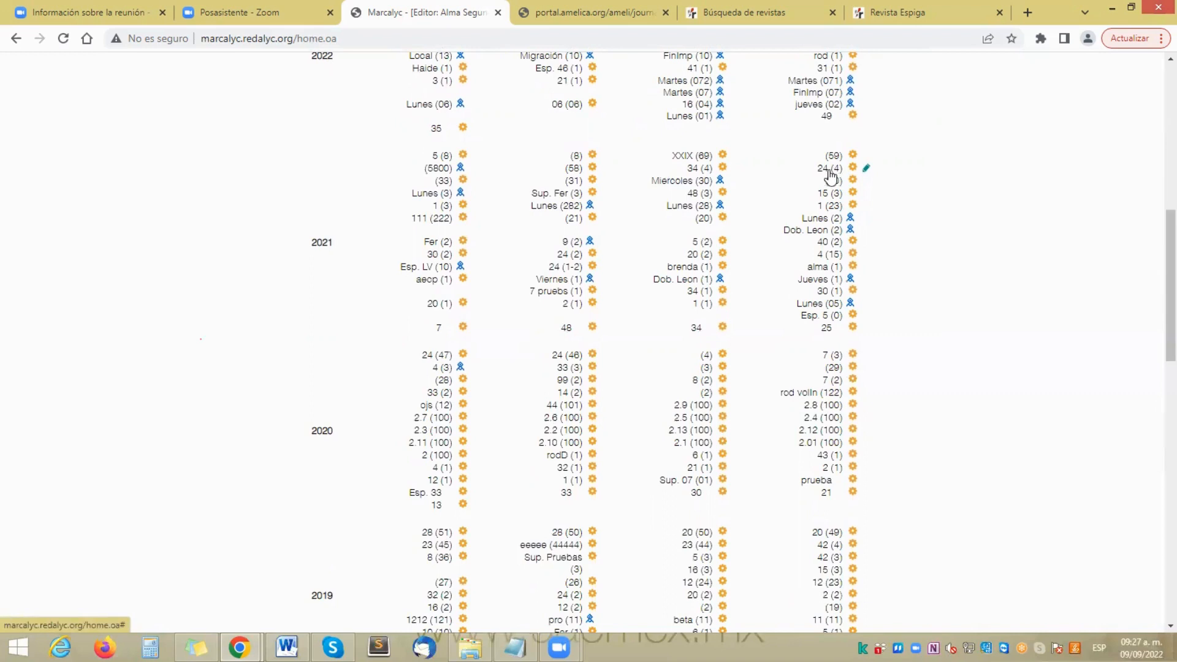
click(865, 171)
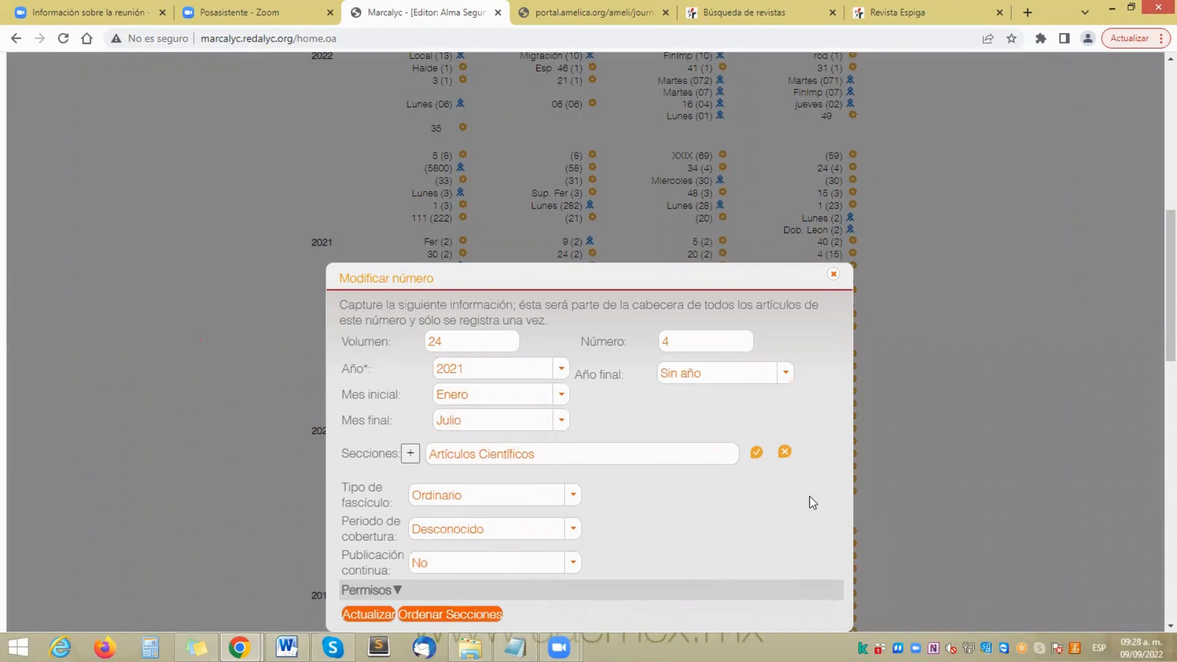
click(833, 273)
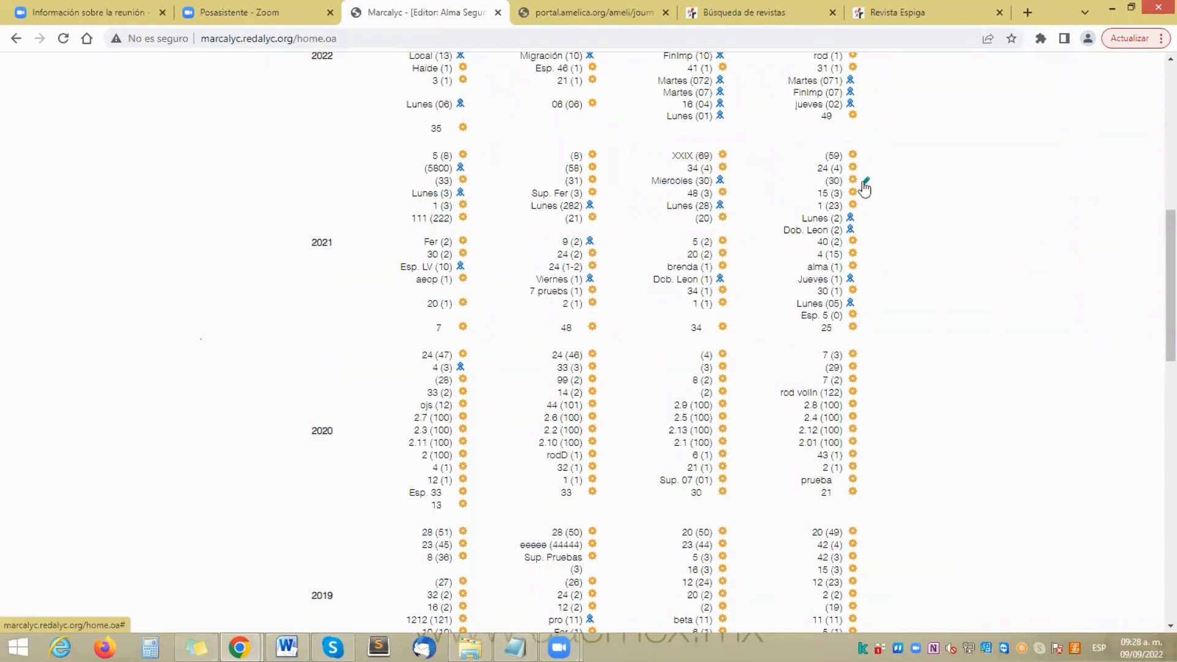
Step: Open issue 24 (4) of 2021 and highlight the notice in its Artículos Científicos section
click(831, 176)
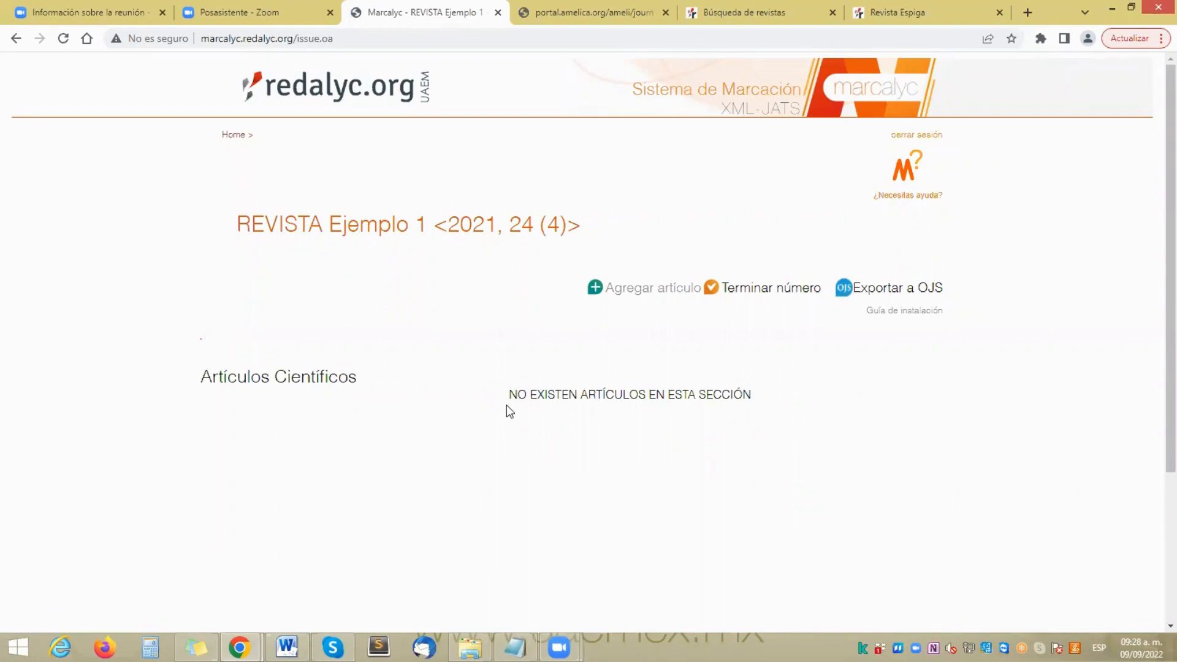
drag(511, 396, 759, 397)
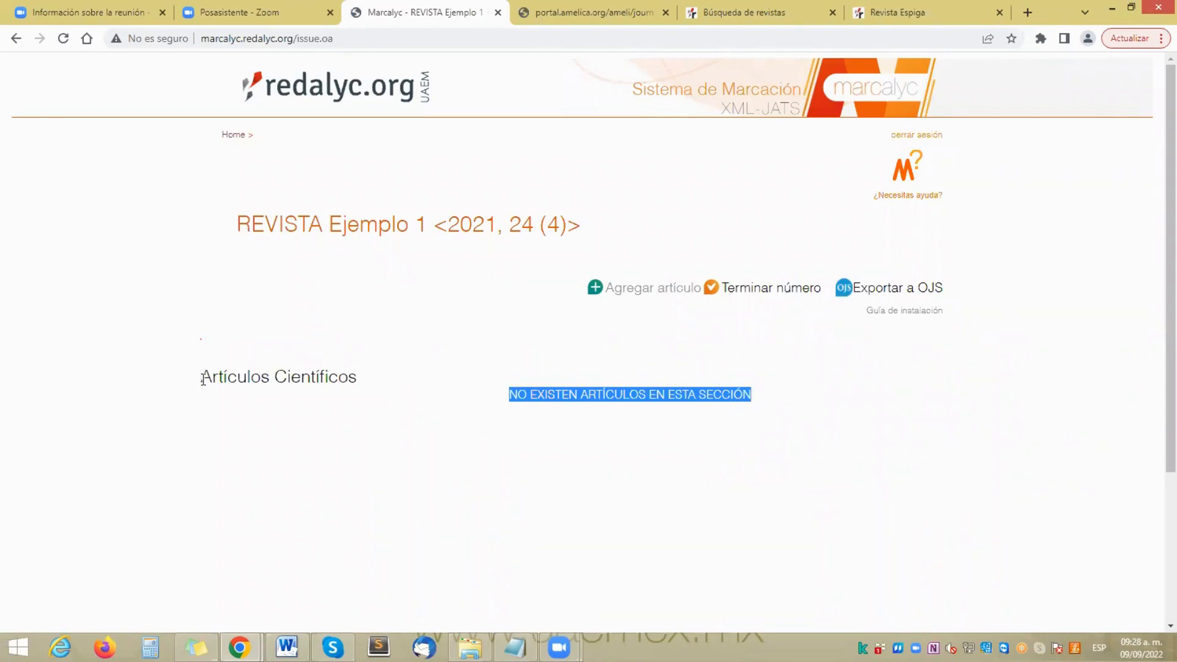
Step: Highlight the Artículos Científicos heading, start a new article in the issue, and choose Artículo científico as its type
drag(202, 376, 354, 381)
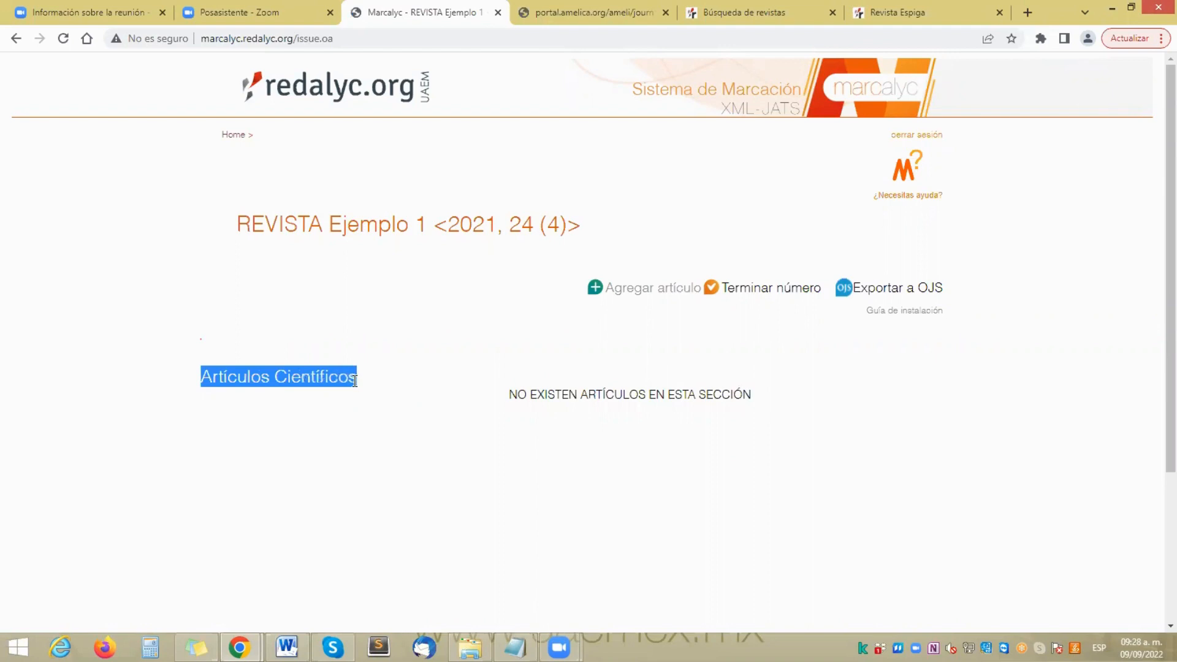
click(367, 421)
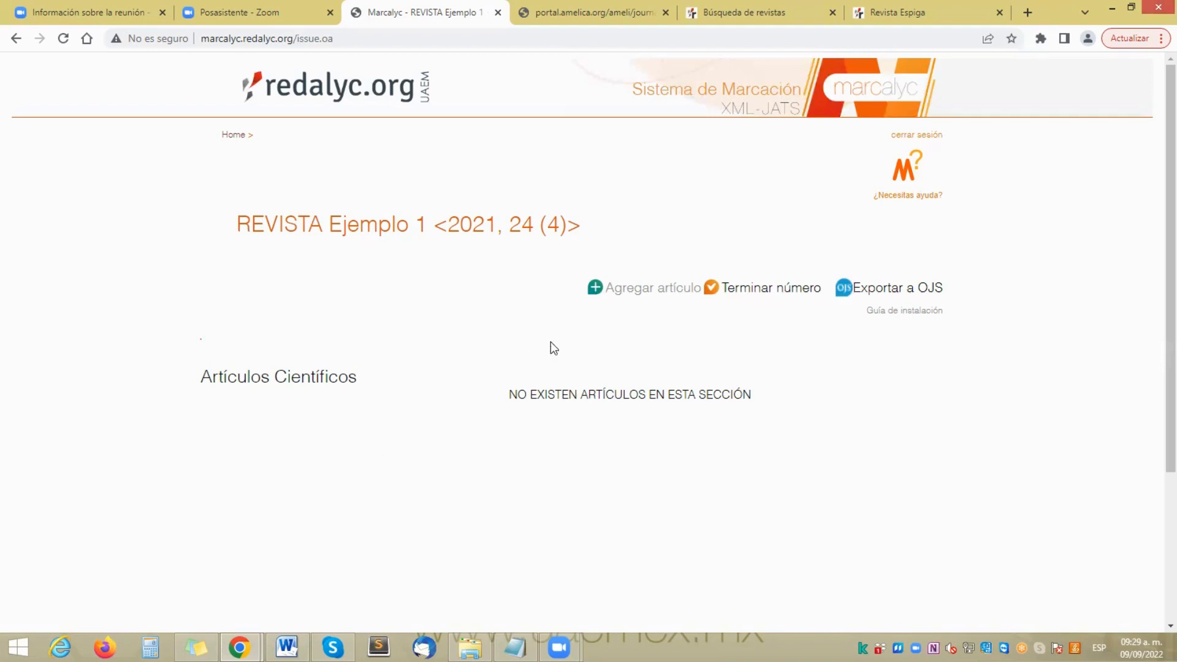
click(639, 290)
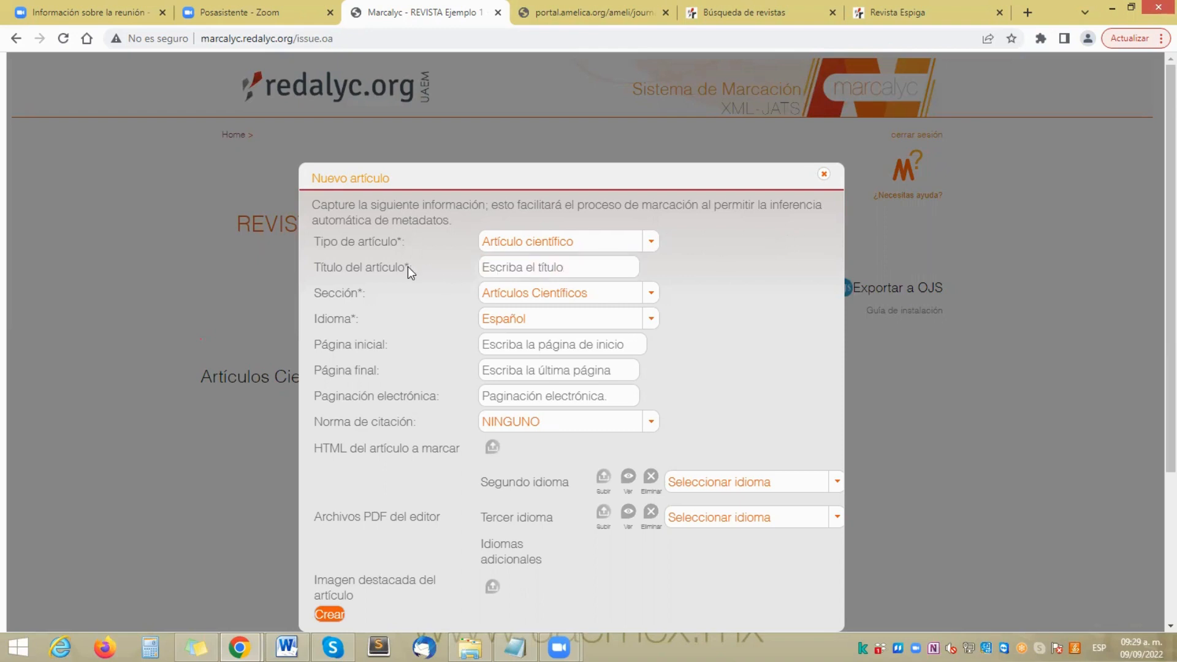
click(652, 242)
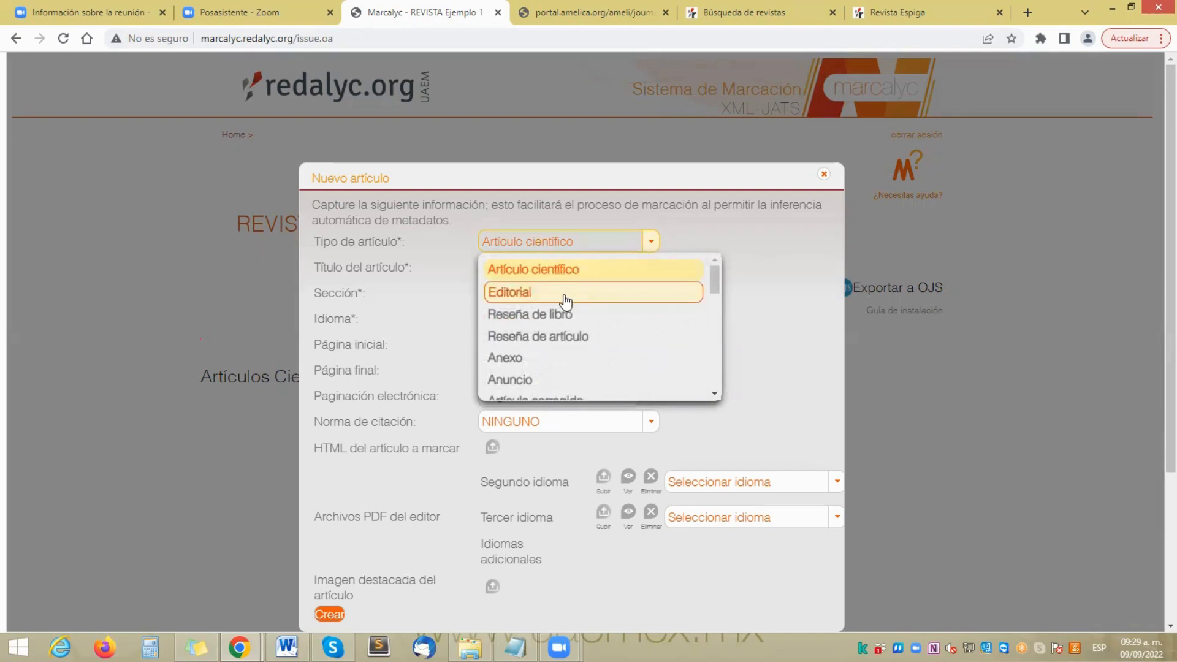
mouse_move(713, 277)
mouse_down()
mouse_move(716, 358)
mouse_move(722, 275)
mouse_up()
click(591, 282)
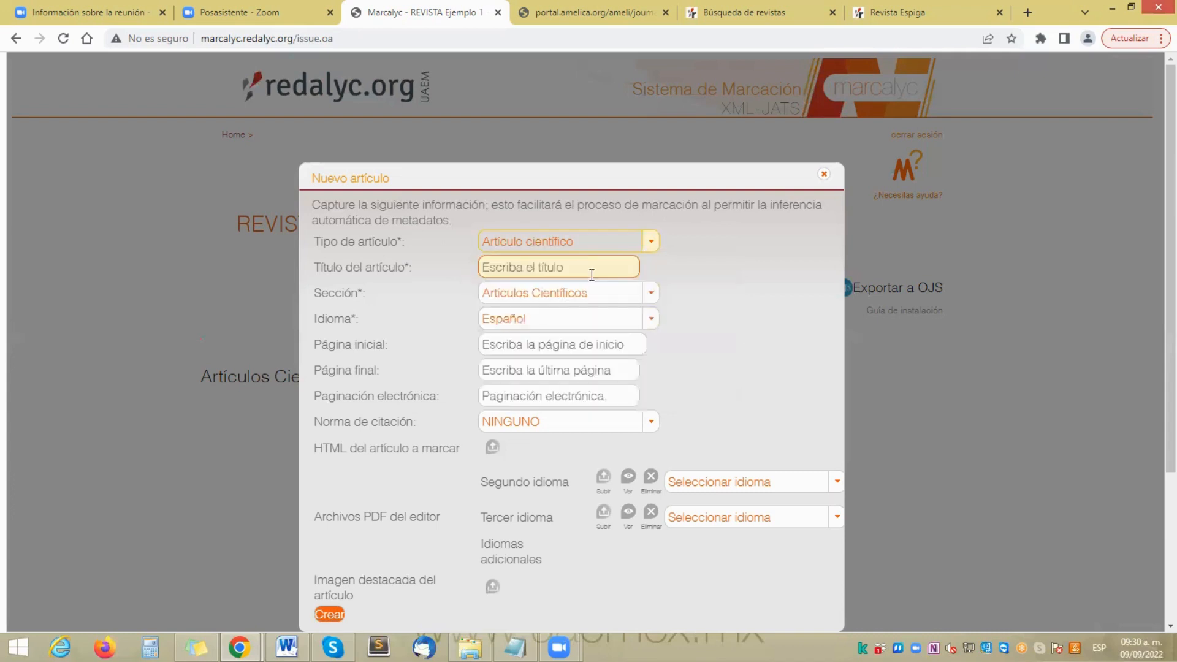
Step: Fill in the article title with the remembered entry "LA COMPETENCIA DIGITAL DE LOS FUTUROS DOCENTES"
click(593, 268)
click(541, 270)
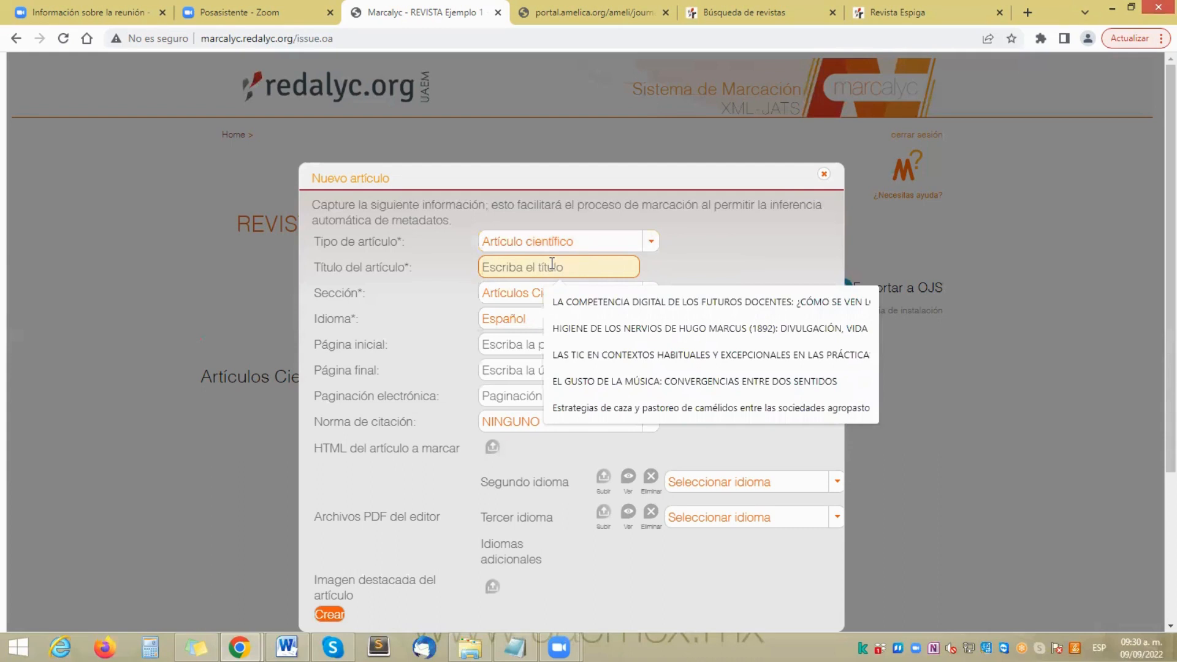
click(573, 301)
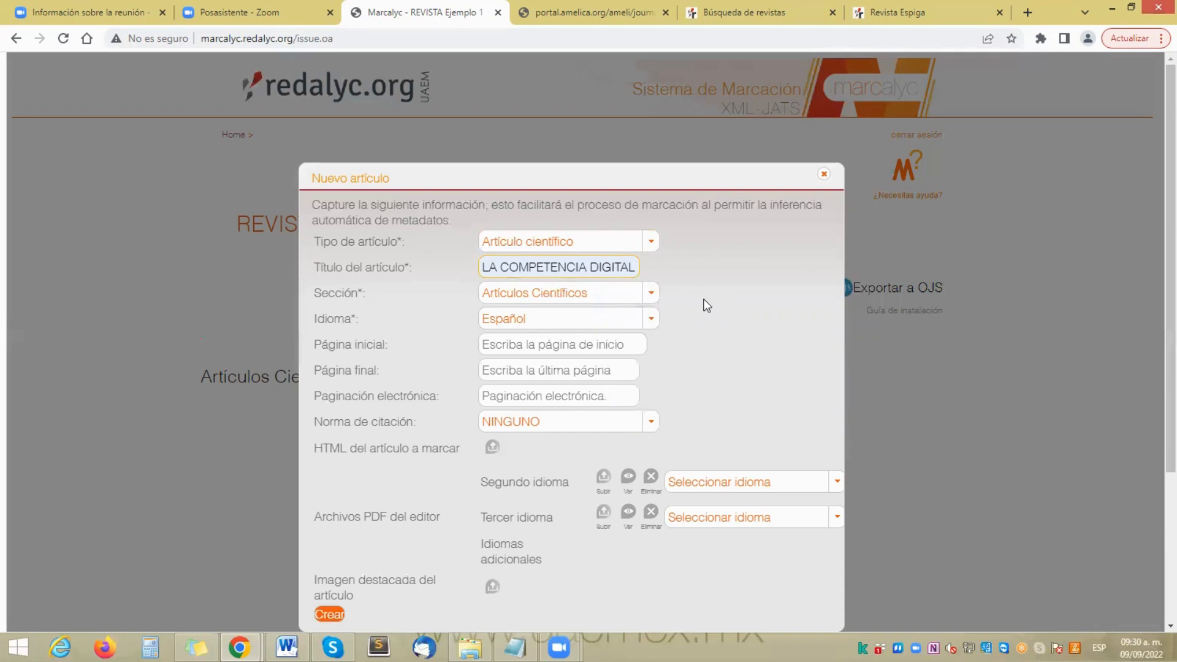
Step: Assign the new article to the Artículos Científicos section and choose Español as its language
click(651, 293)
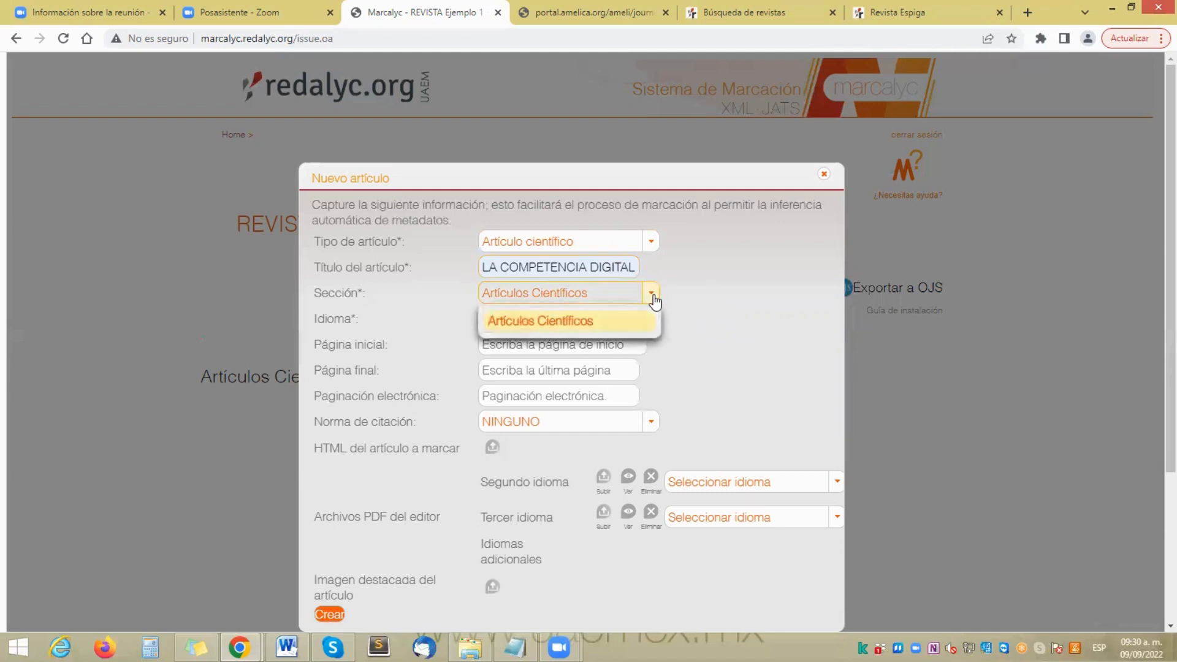
click(564, 323)
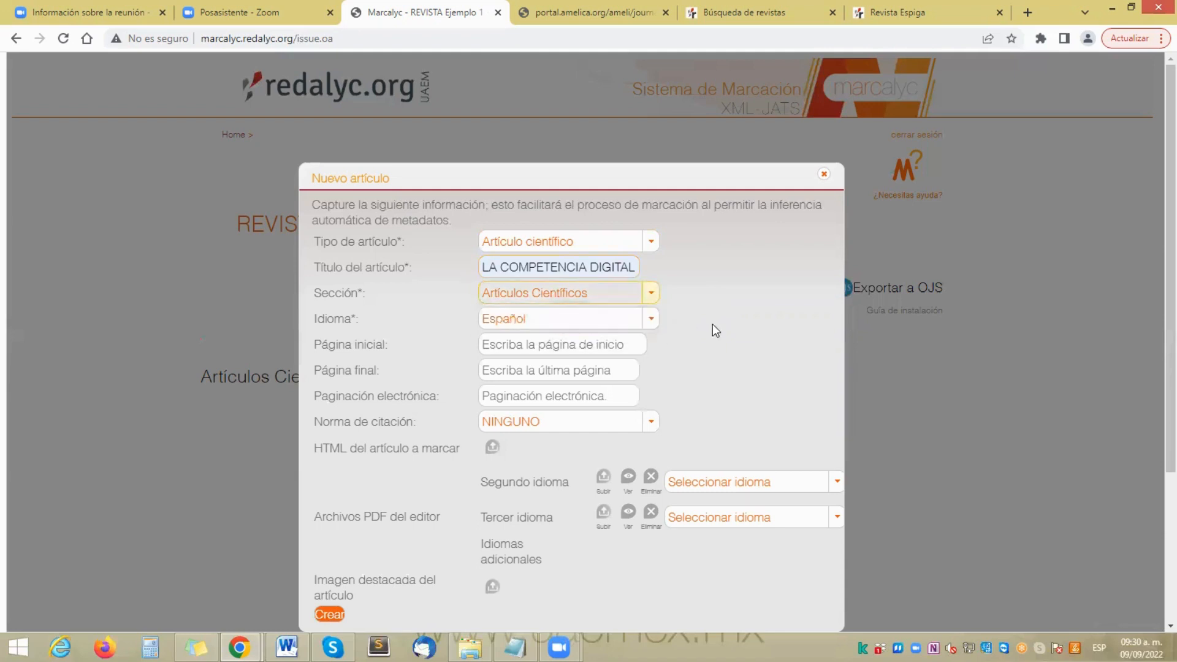
click(650, 319)
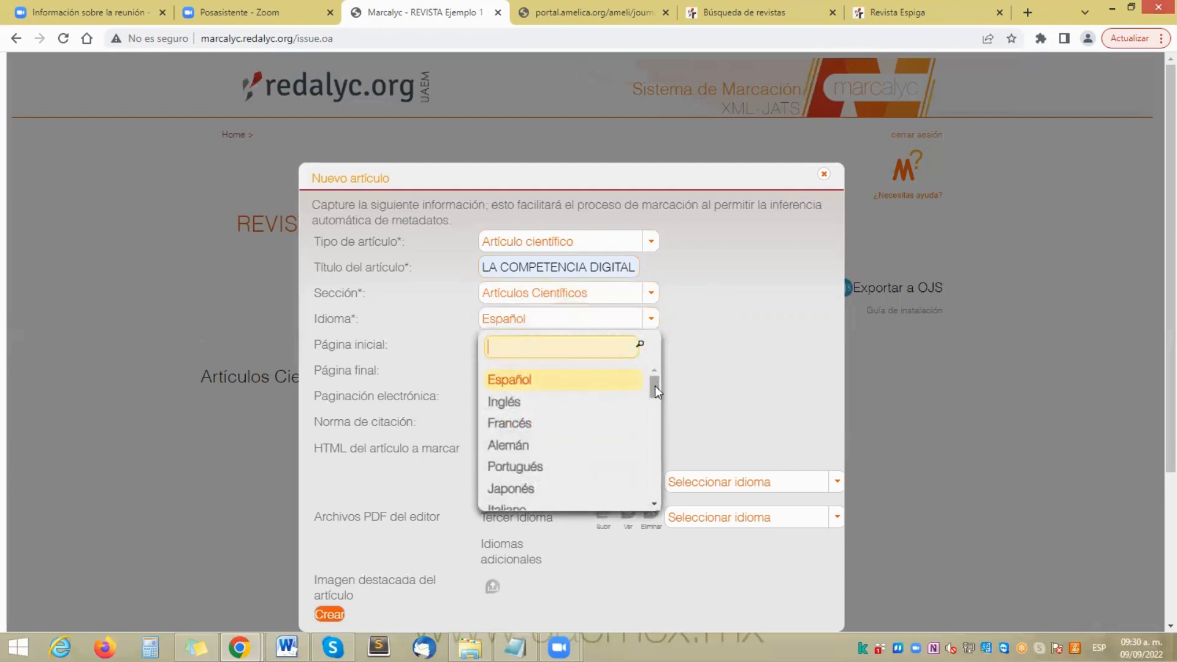
scroll(655, 395, down, 1)
mouse_move(655, 397)
mouse_down()
mouse_move(653, 452)
mouse_move(661, 384)
mouse_up()
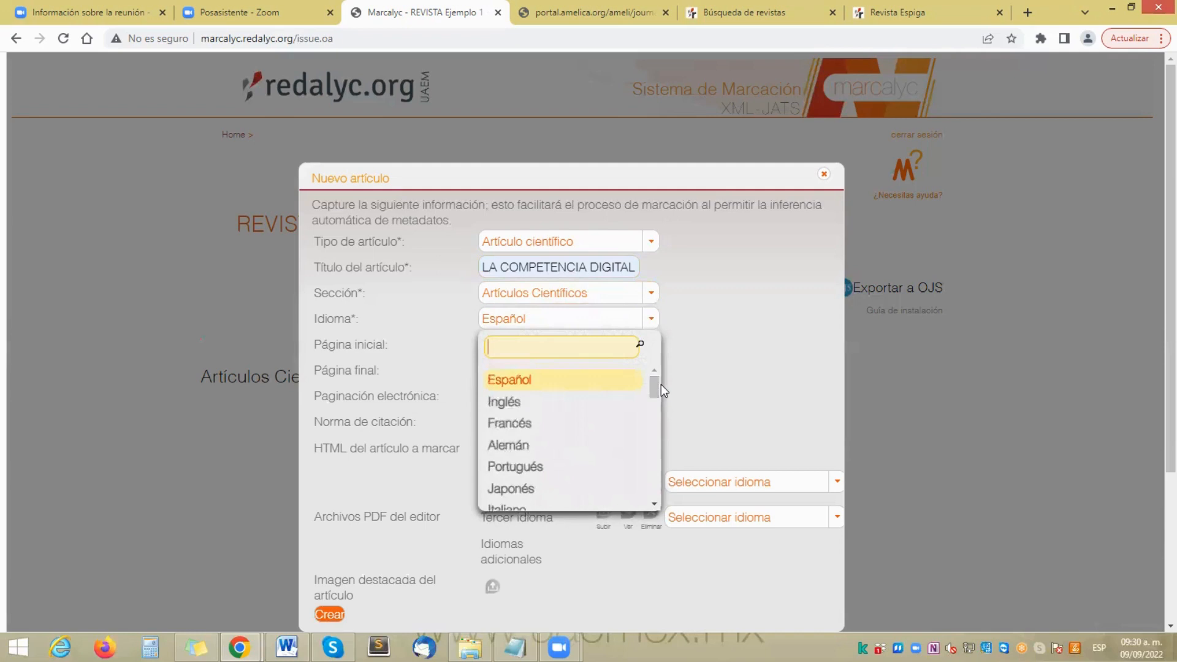
click(539, 385)
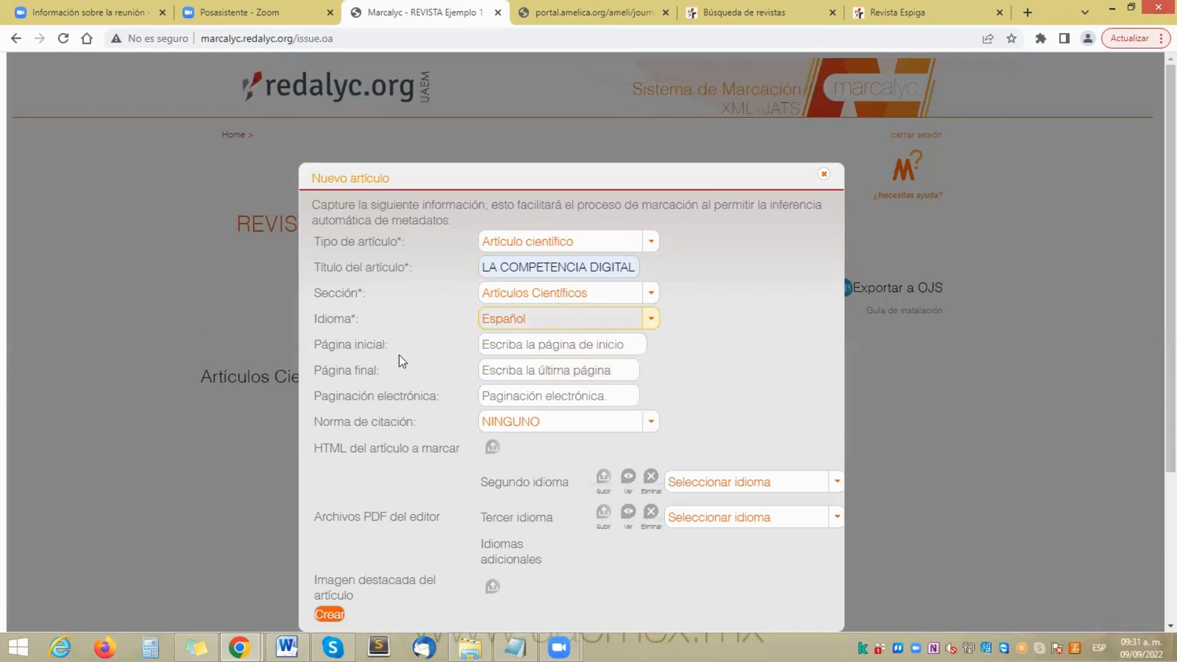
Step: Set the article's first page to 54 and last page to 77
click(518, 349)
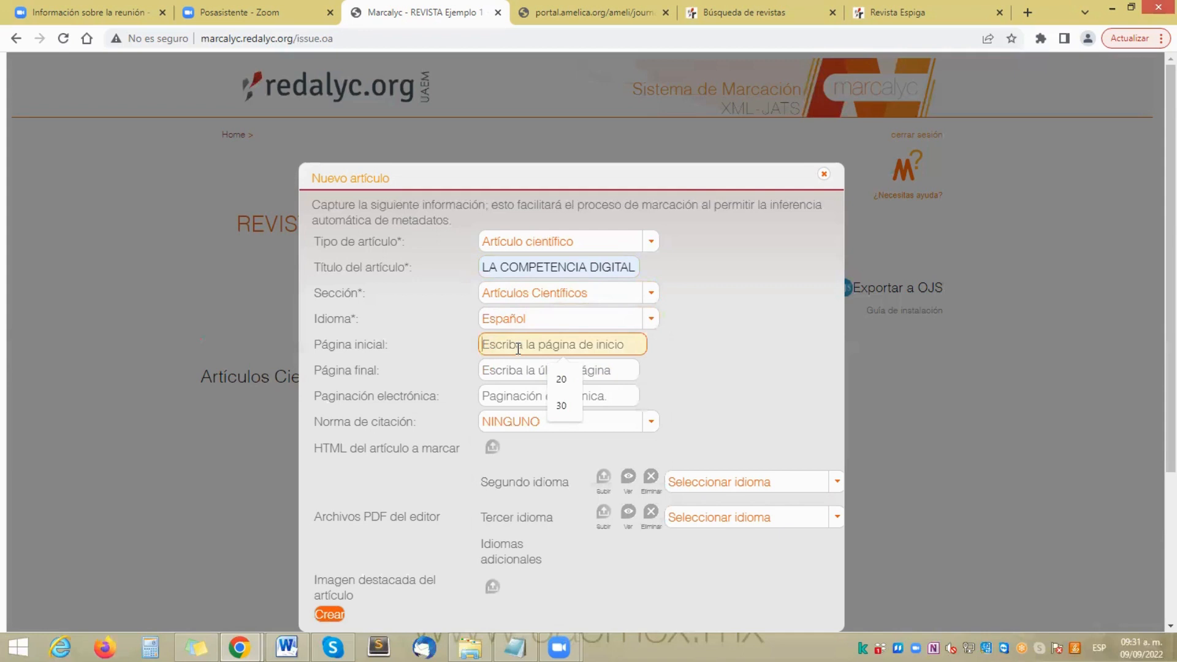
text(54)
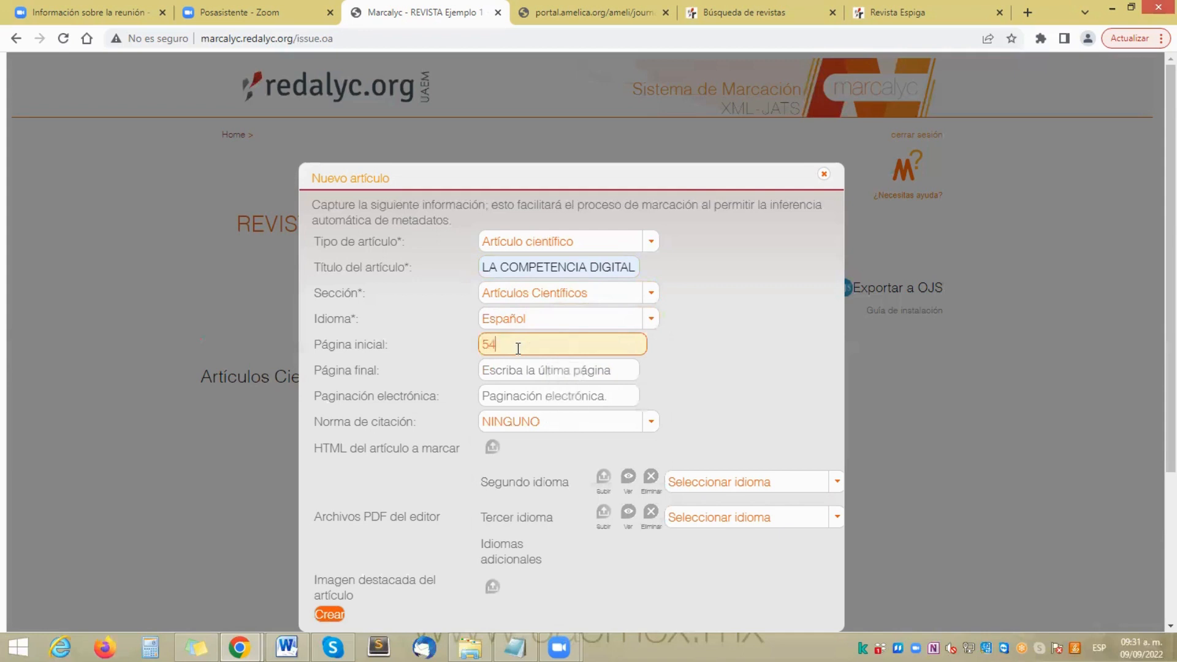
click(519, 371)
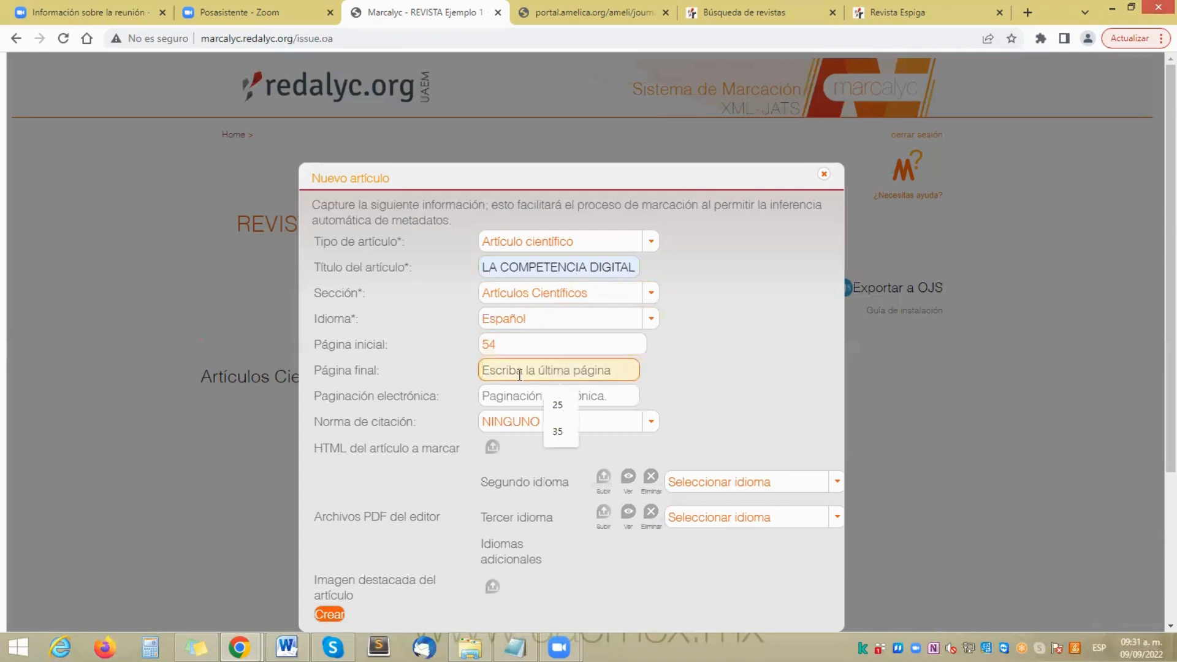
text(77)
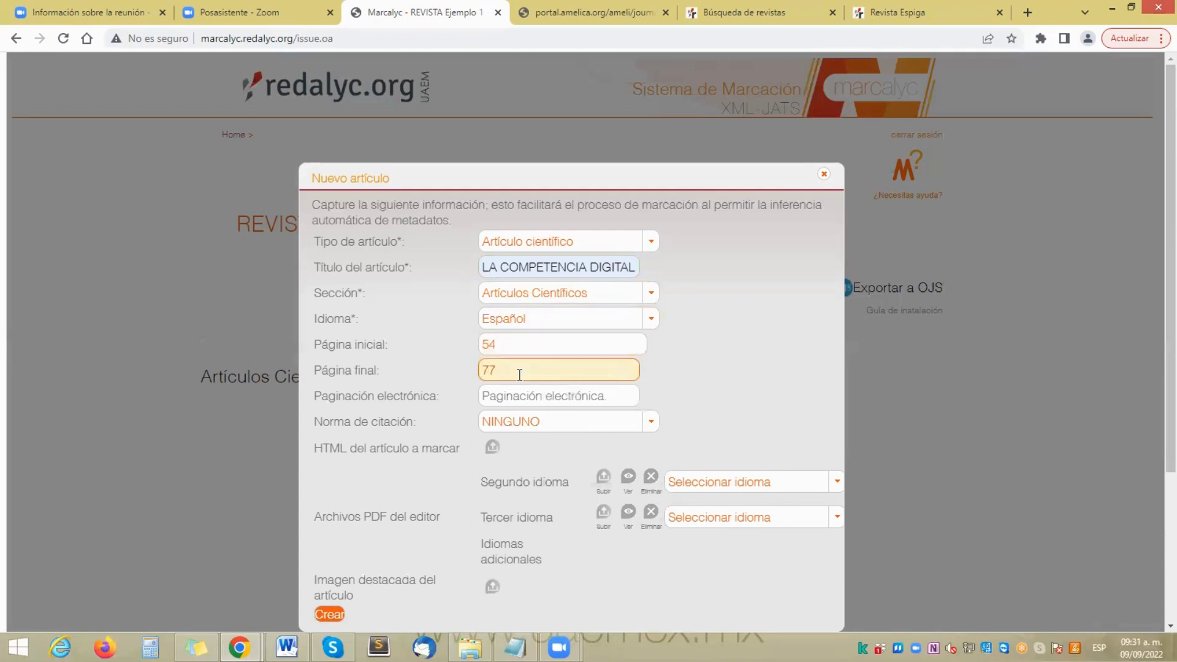
click(672, 372)
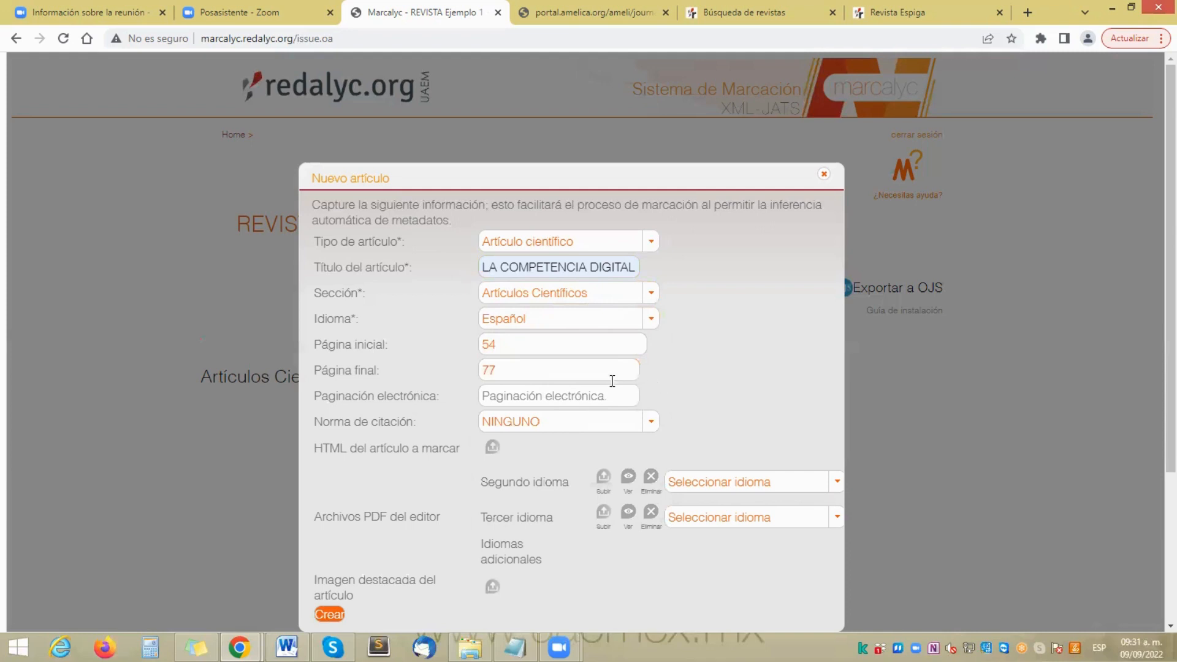
click(500, 397)
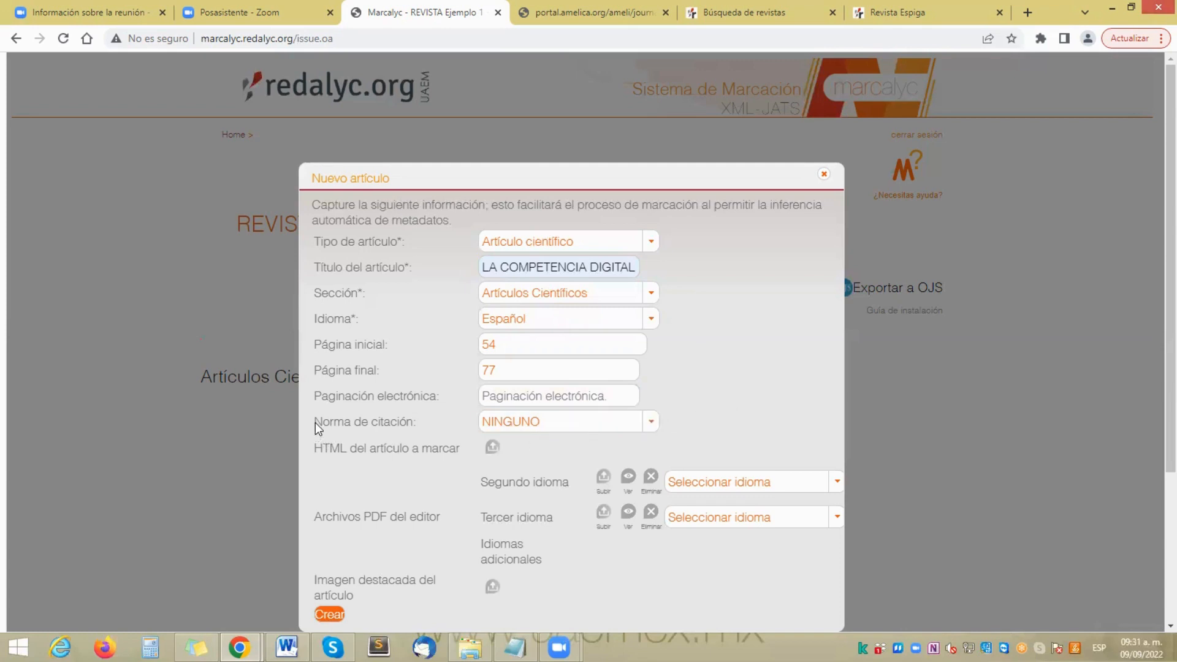
Step: Look through the available citation styles and set the article's citation style to APA
drag(315, 422, 450, 427)
click(450, 428)
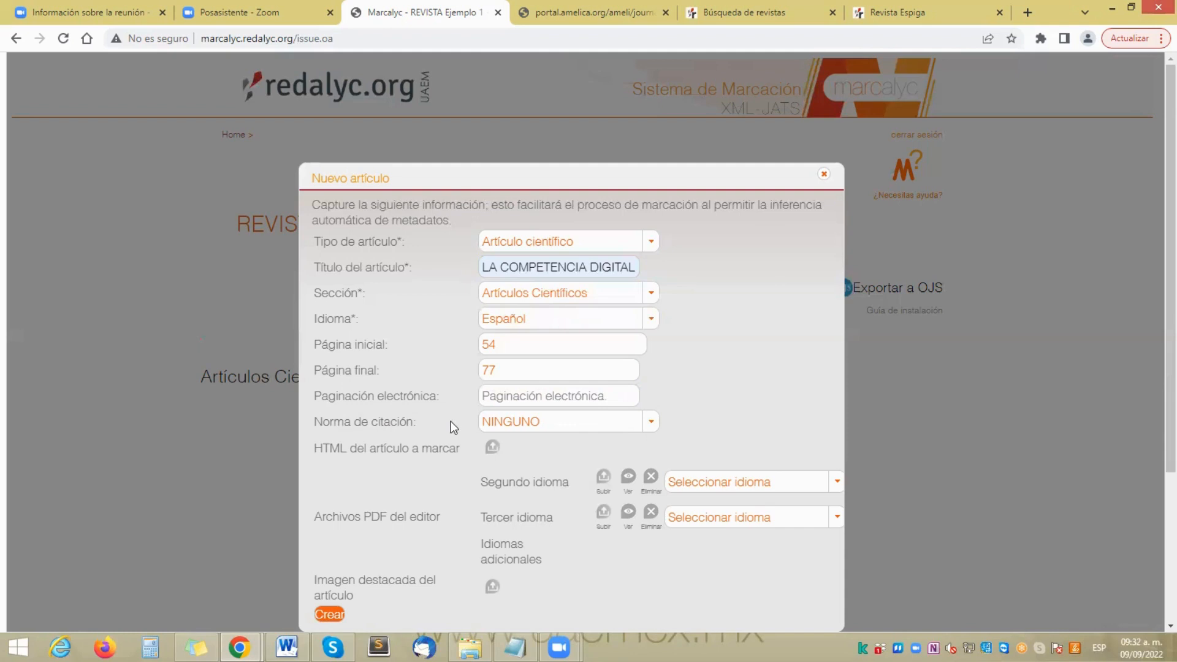
click(650, 423)
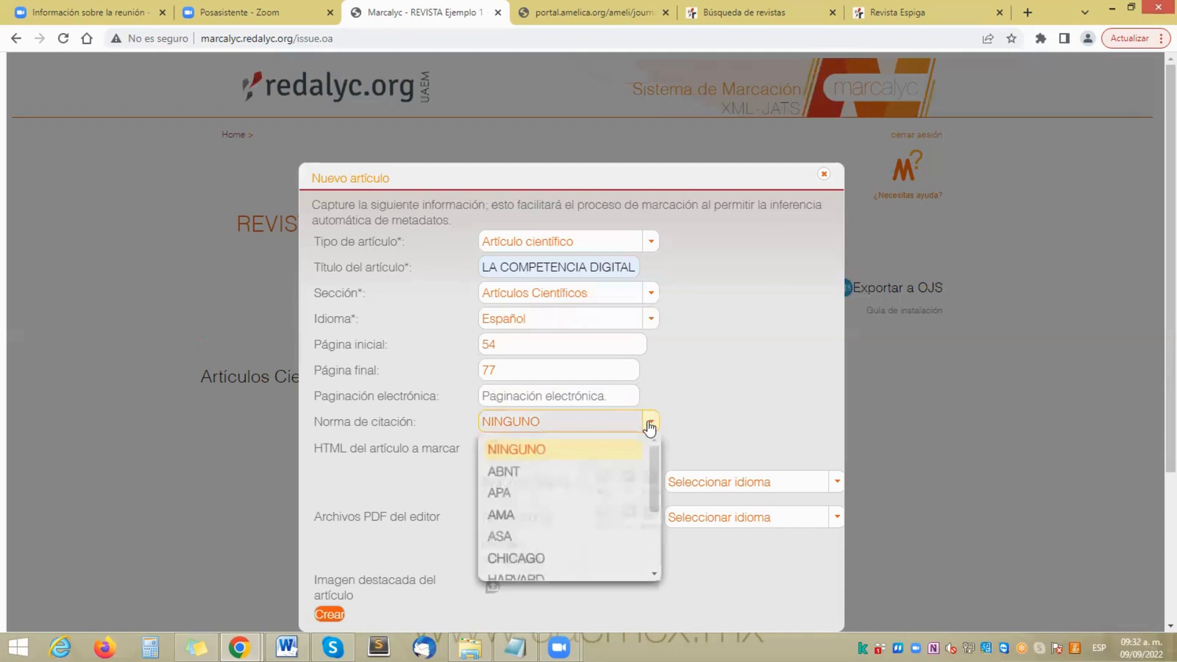
drag(652, 457, 657, 518)
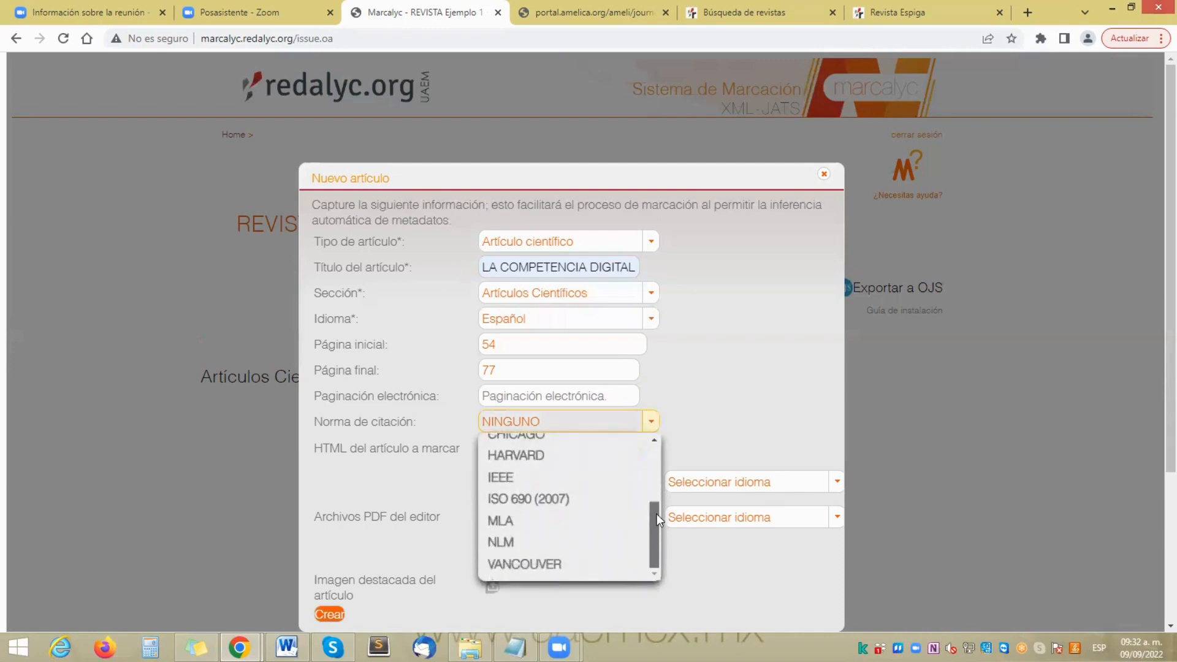
drag(657, 502, 656, 453)
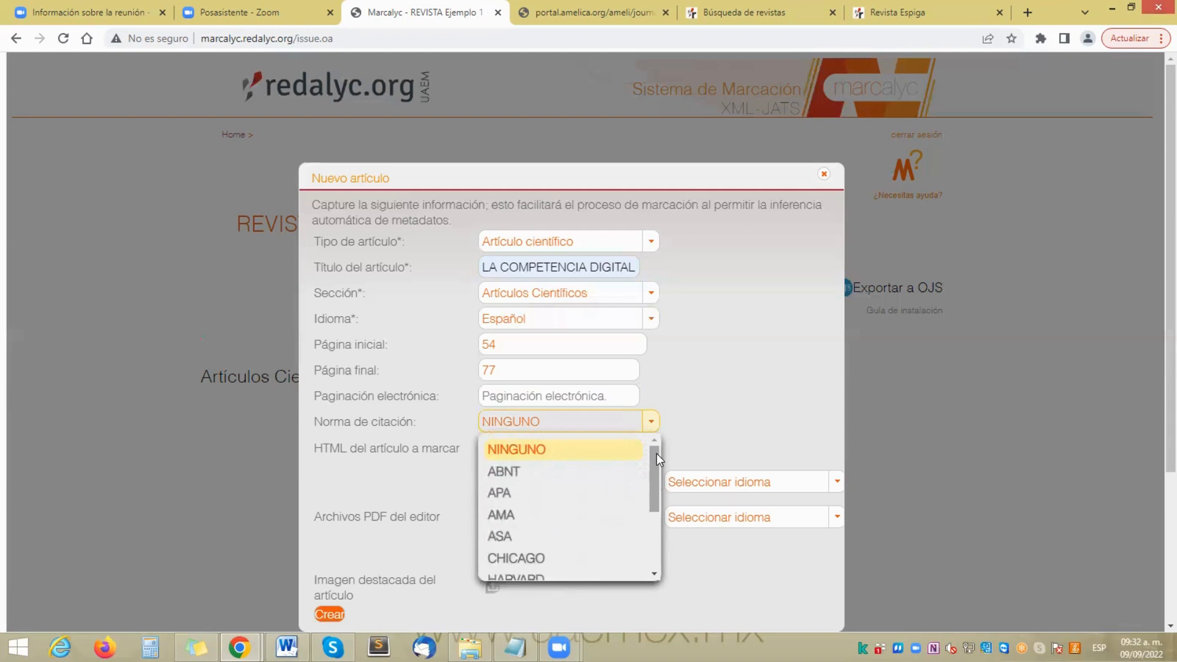
click(500, 494)
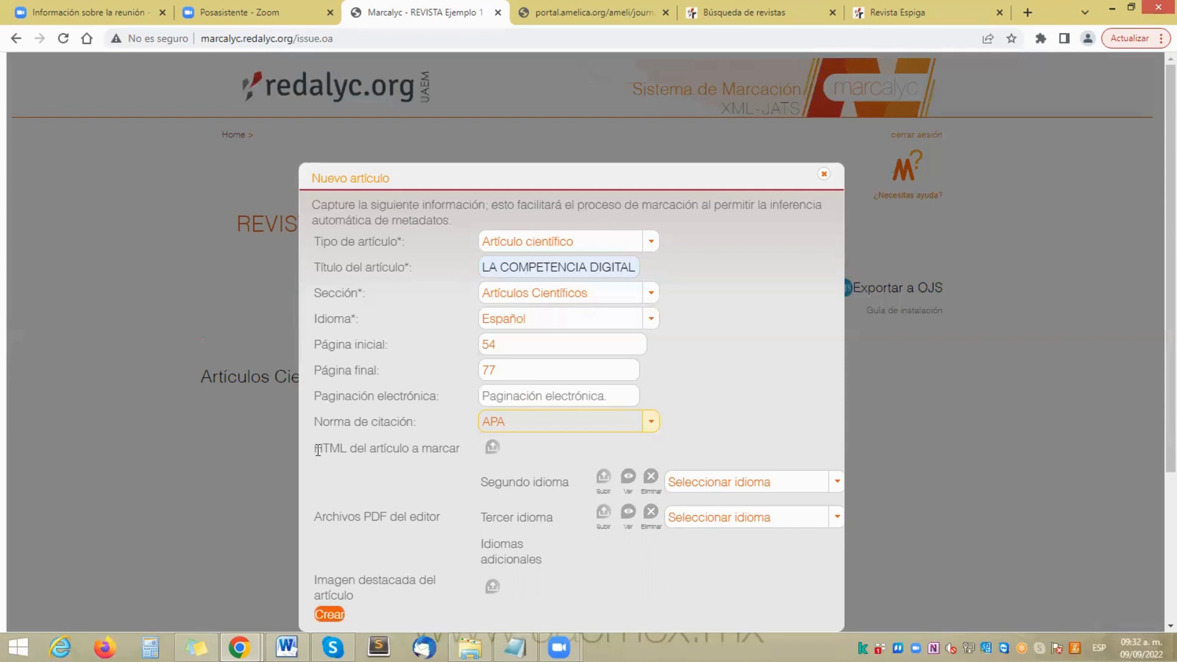
Step: Highlight the article HTML label in the form and create the new article
drag(318, 451, 460, 451)
click(461, 450)
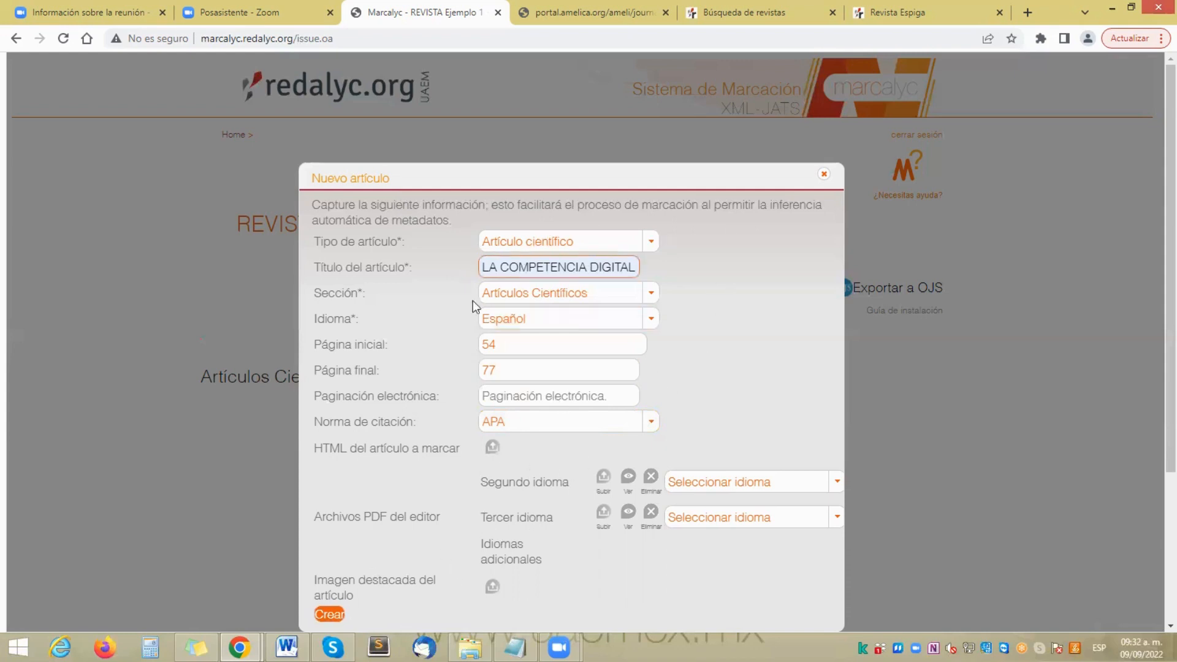
click(331, 613)
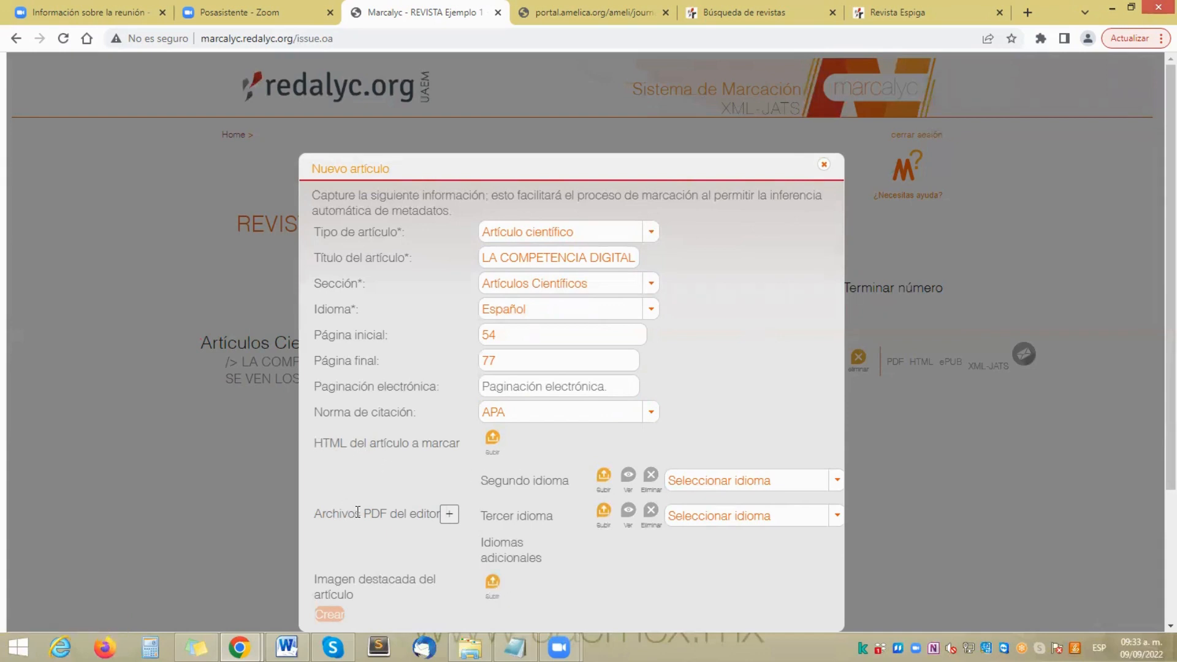
Step: Open the upload form for the article's HTML and highlight its UTF-8 encoding and index.html requirements
click(492, 438)
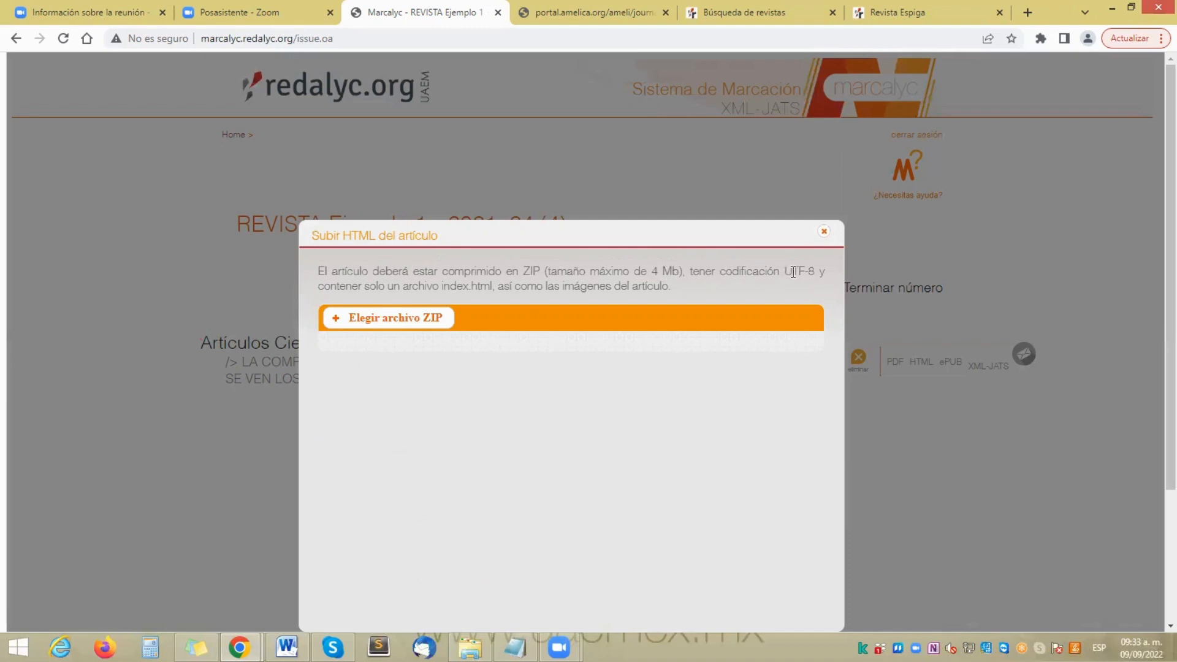
drag(785, 273, 815, 274)
drag(441, 287, 492, 286)
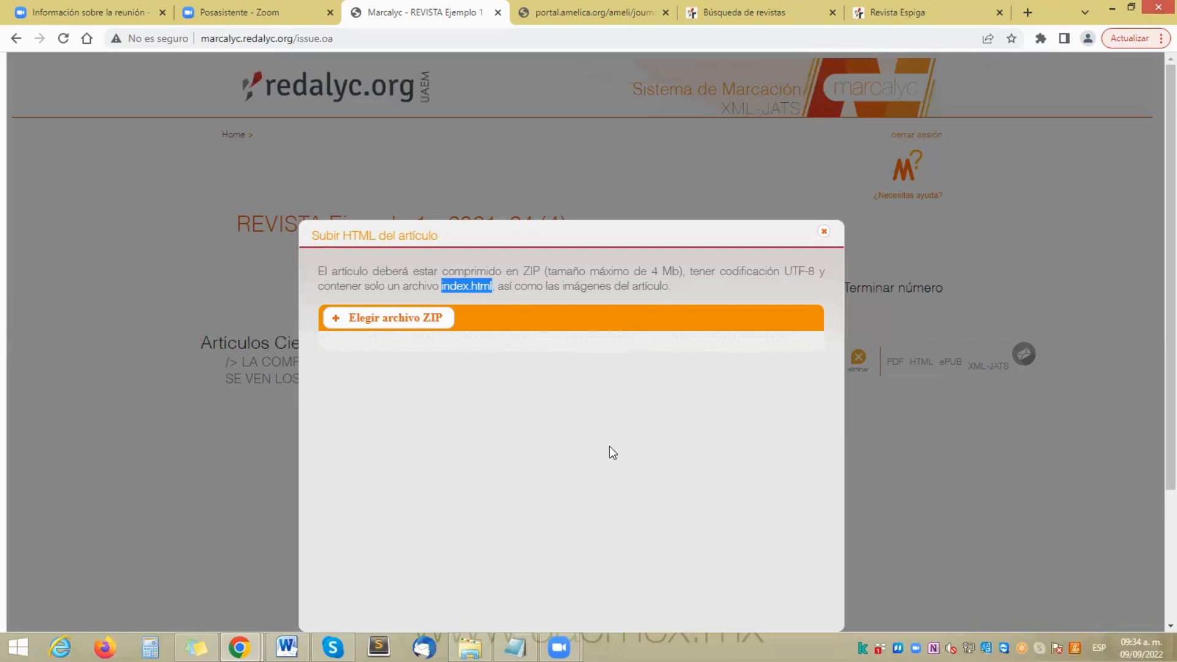
click(547, 288)
Step: Switch to the article's Word document and start saving a copy under the name index.html
mouse_move(287, 647)
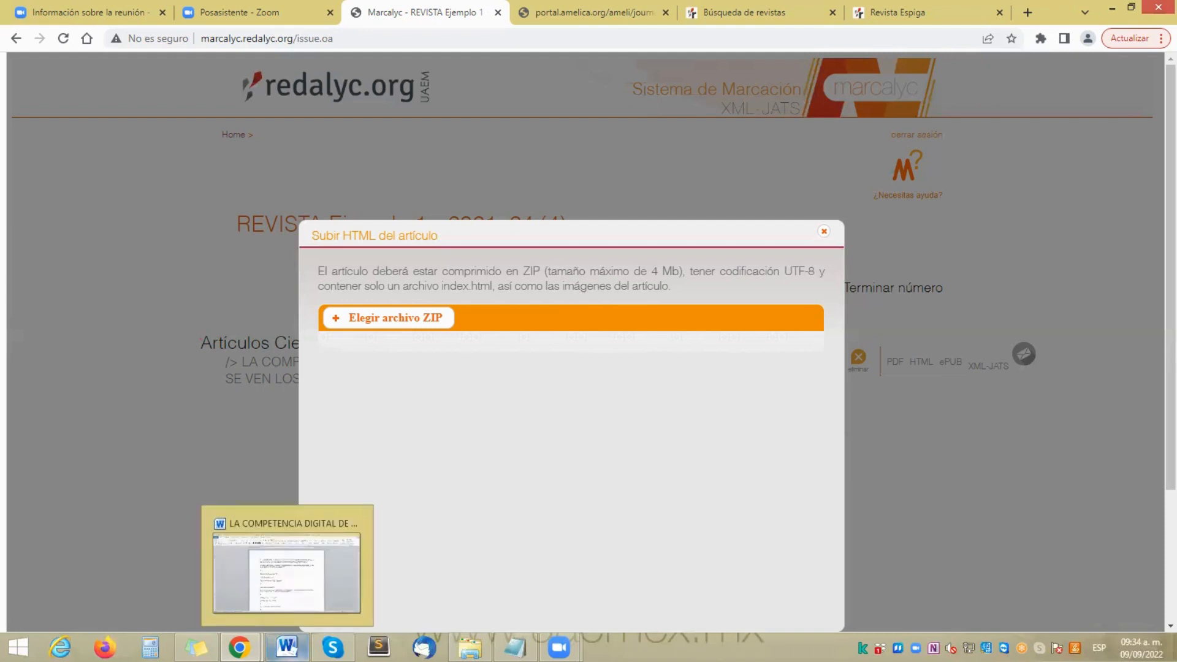
click(319, 532)
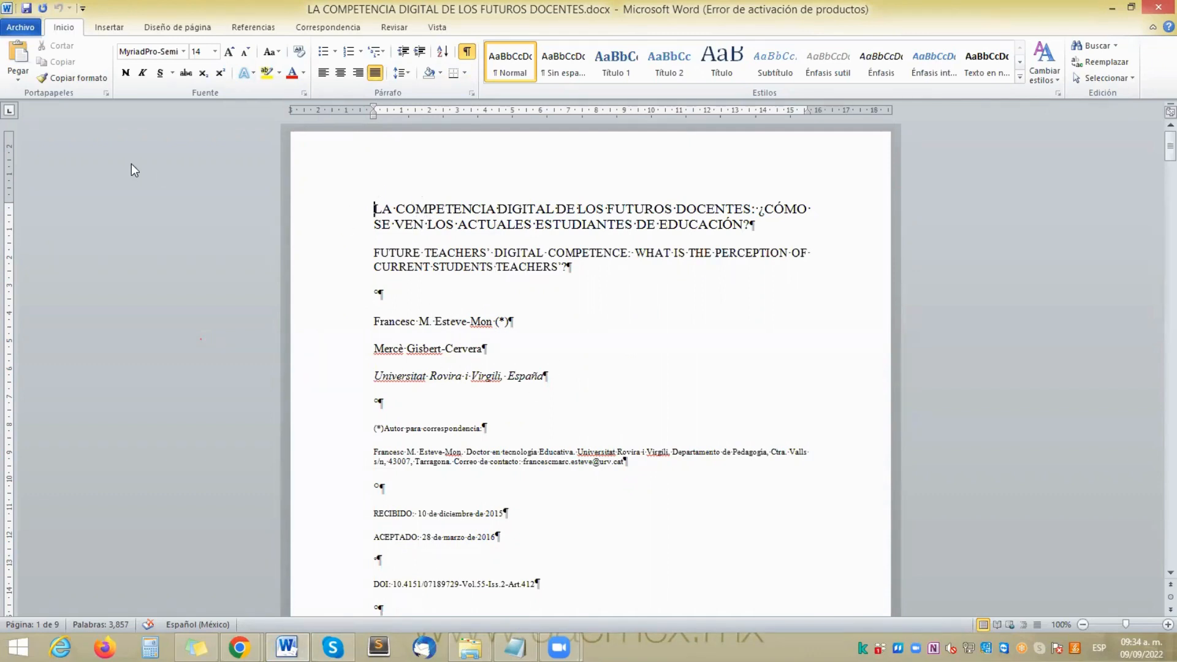
click(20, 29)
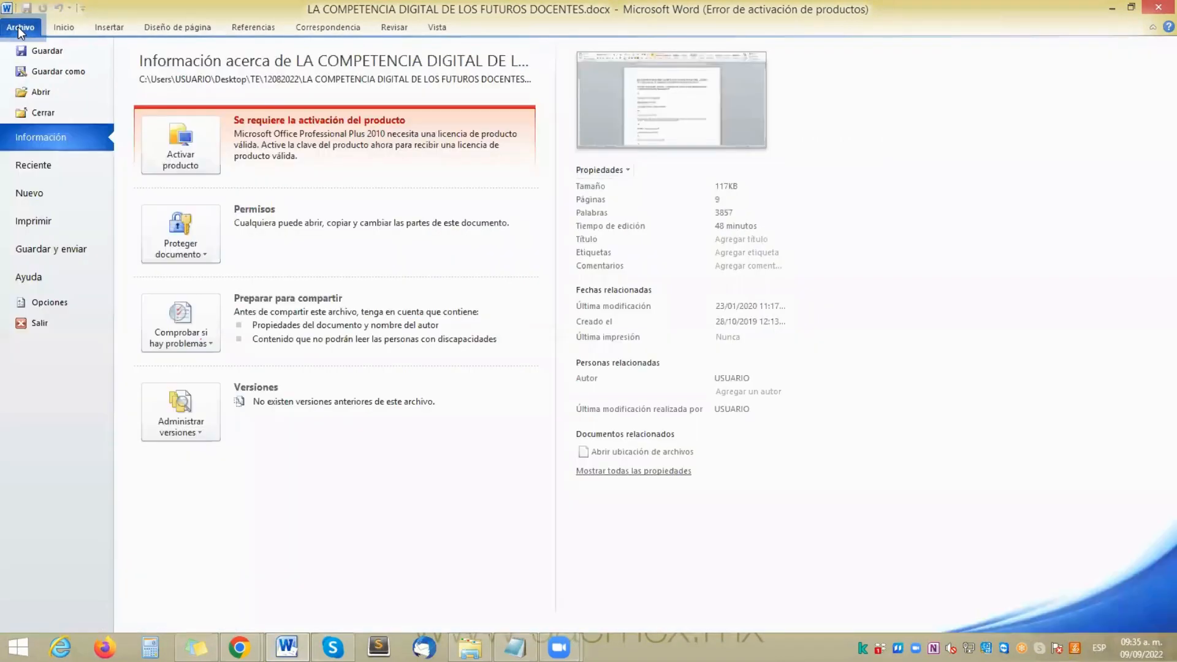
click(50, 71)
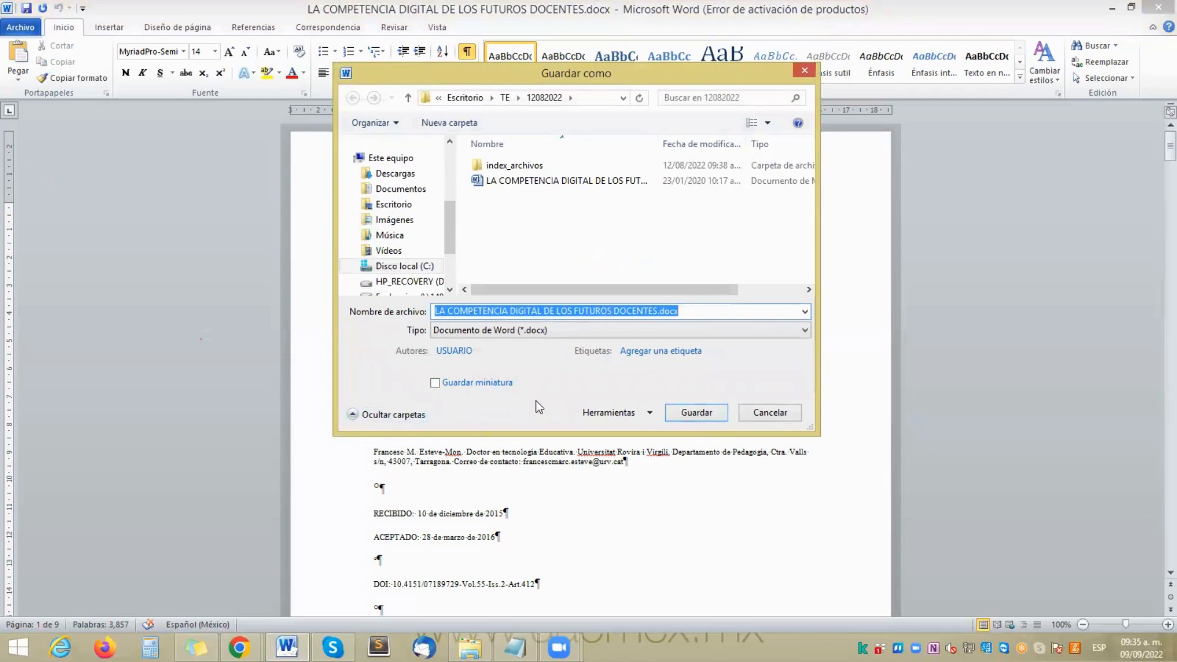
text(inde)
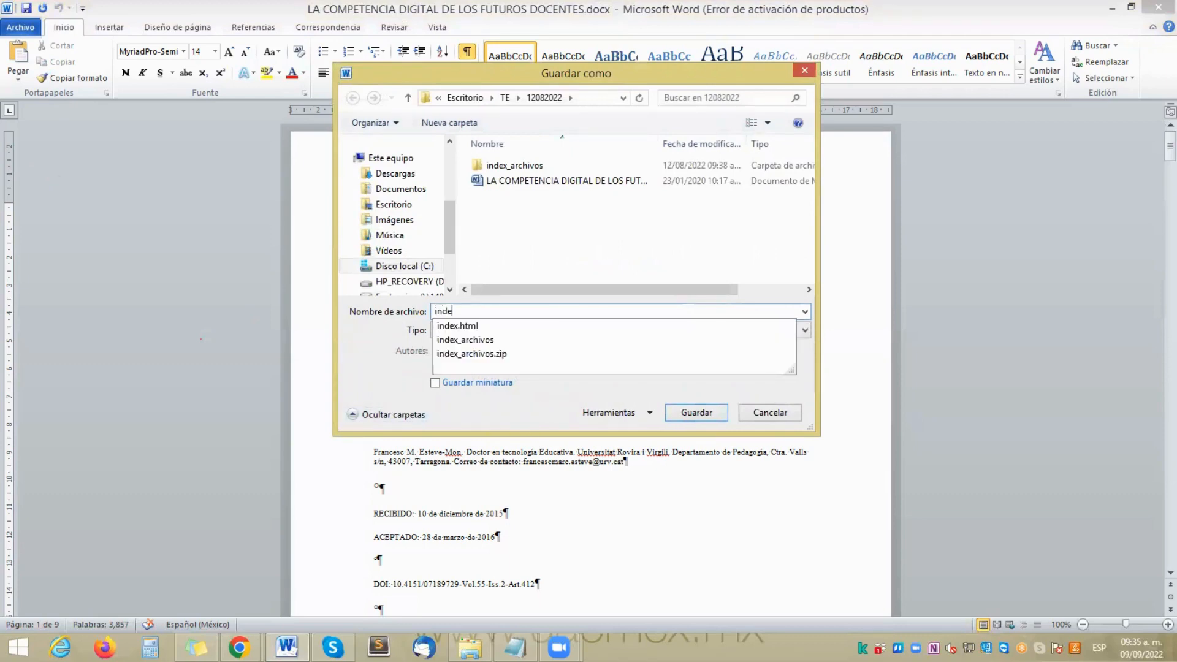
text(x.)
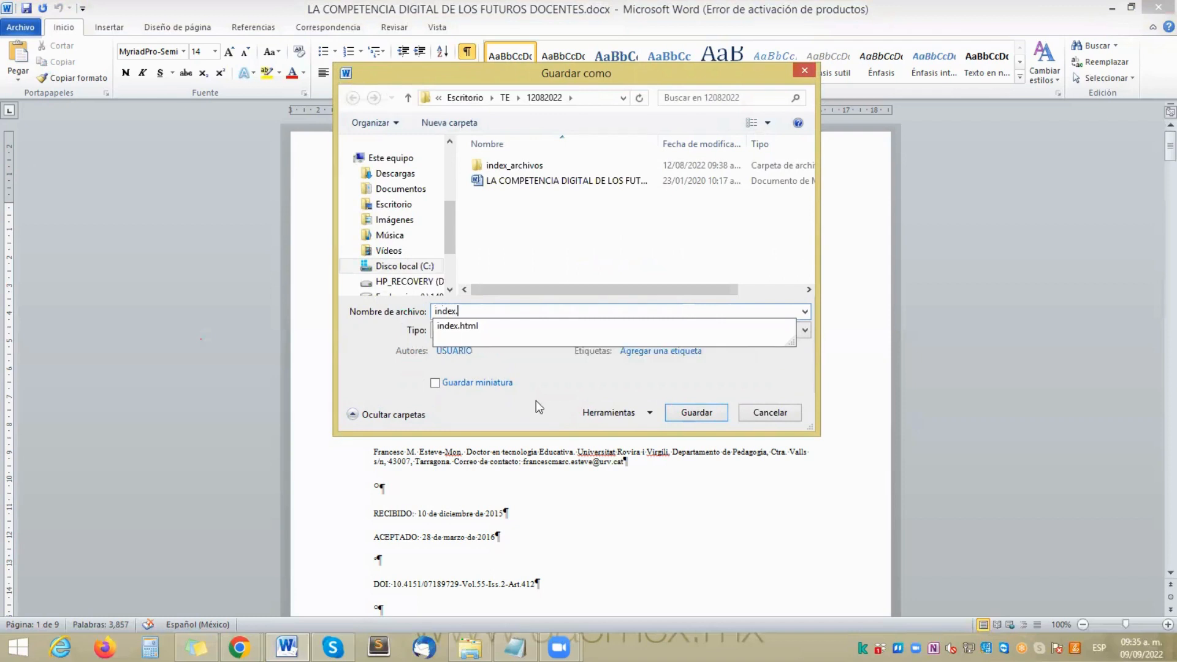
text(html)
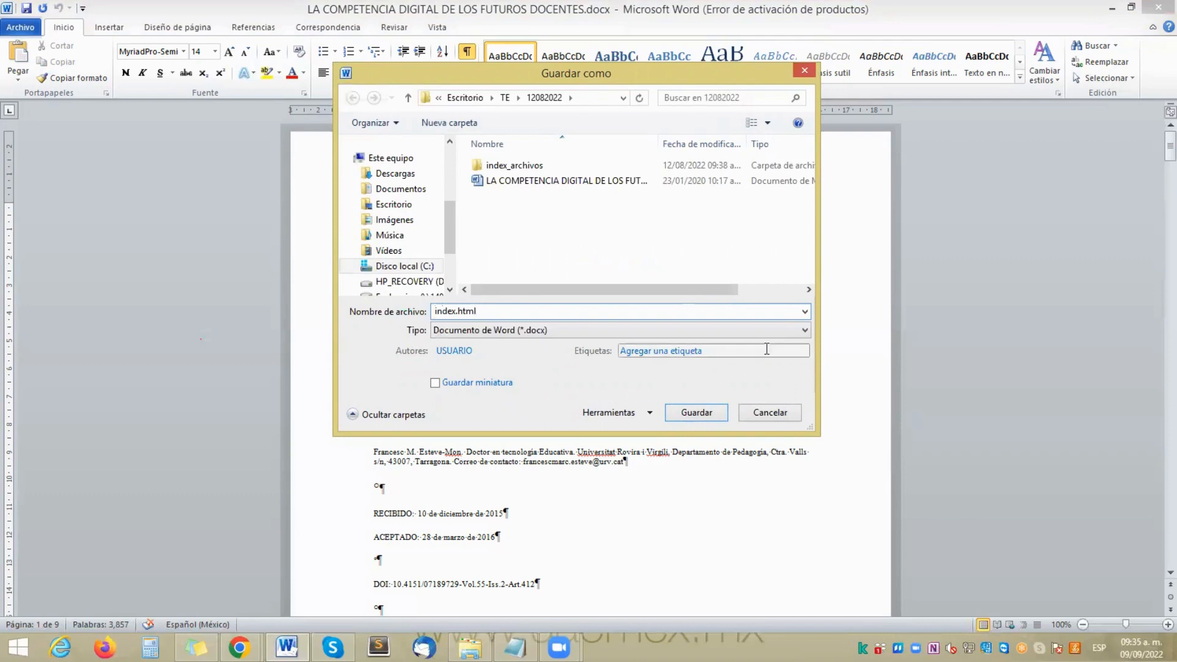
Step: Set the file type to Página web (*.htm;*.html) and correct the file name to index.html
click(804, 330)
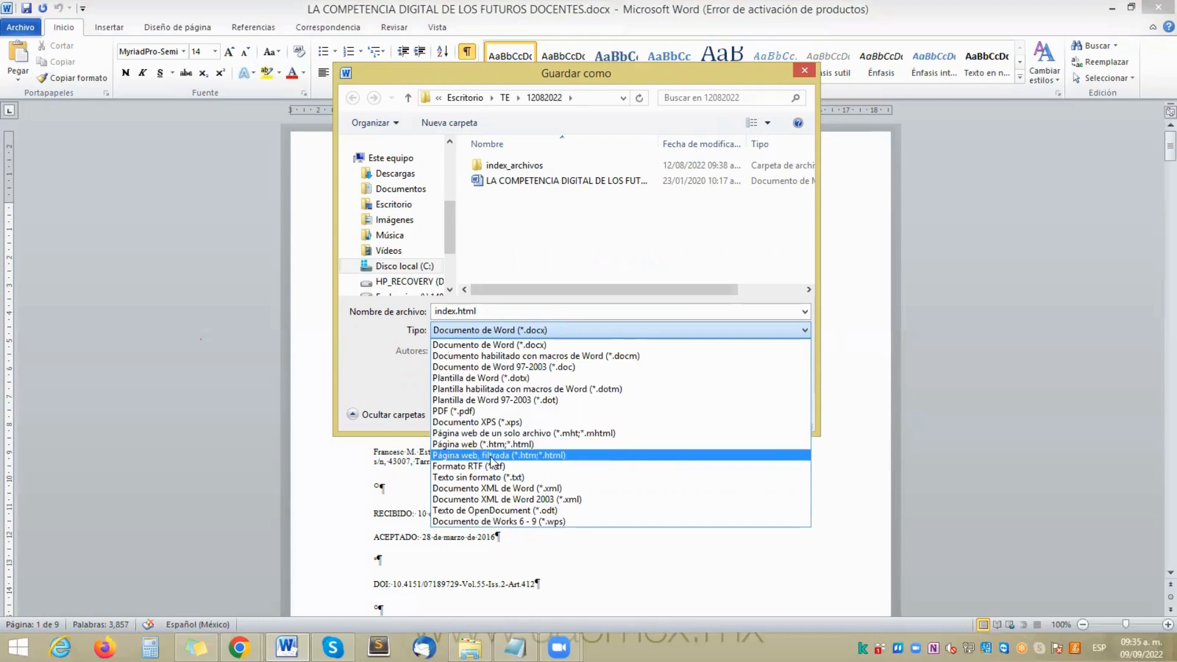
click(472, 446)
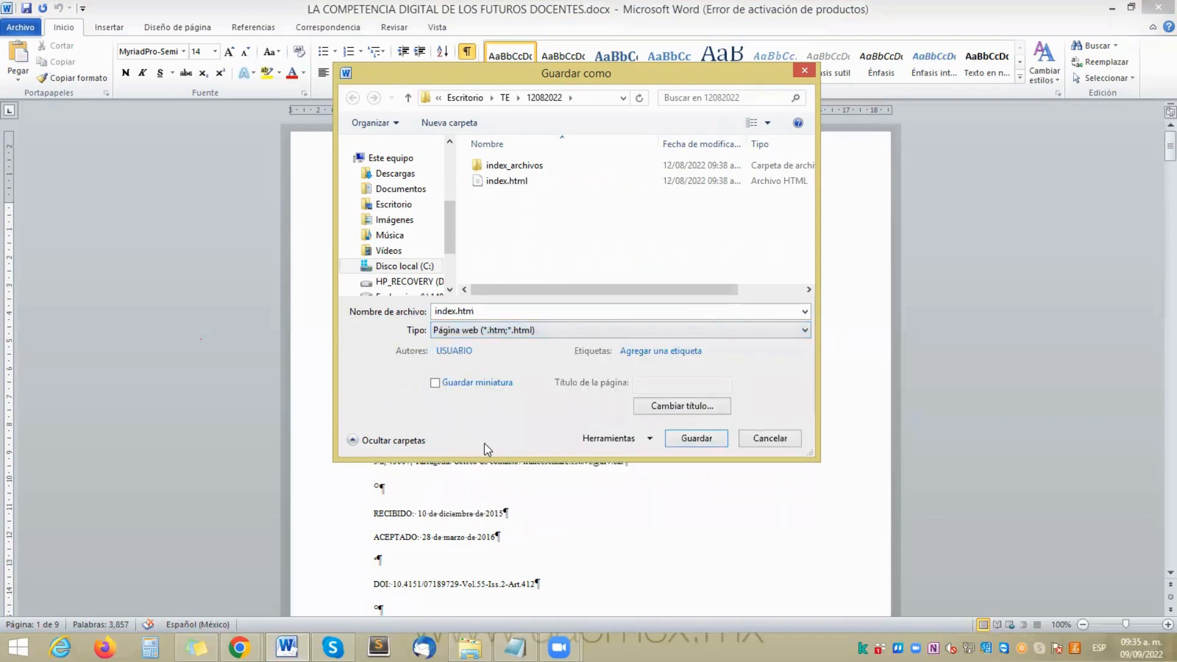
double_click(480, 312)
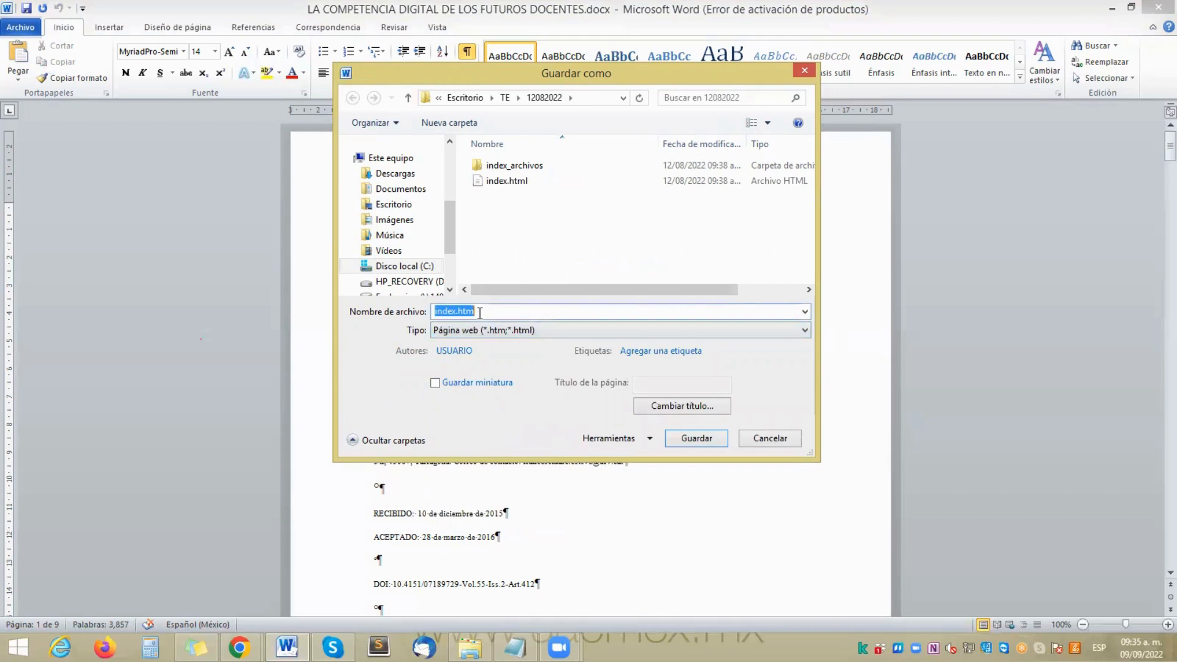
click(478, 313)
text(l)
Step: In the web options, set the encoding to Unicode (UTF-8) and enable always saving web pages with the default encoding
click(647, 439)
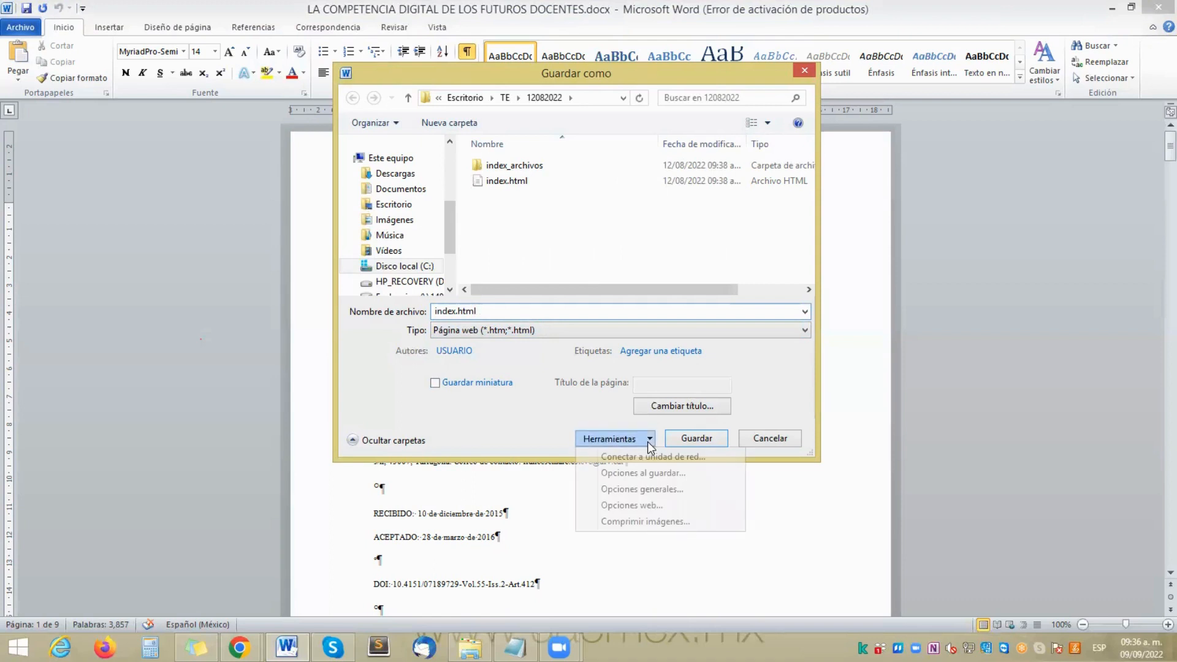
click(638, 506)
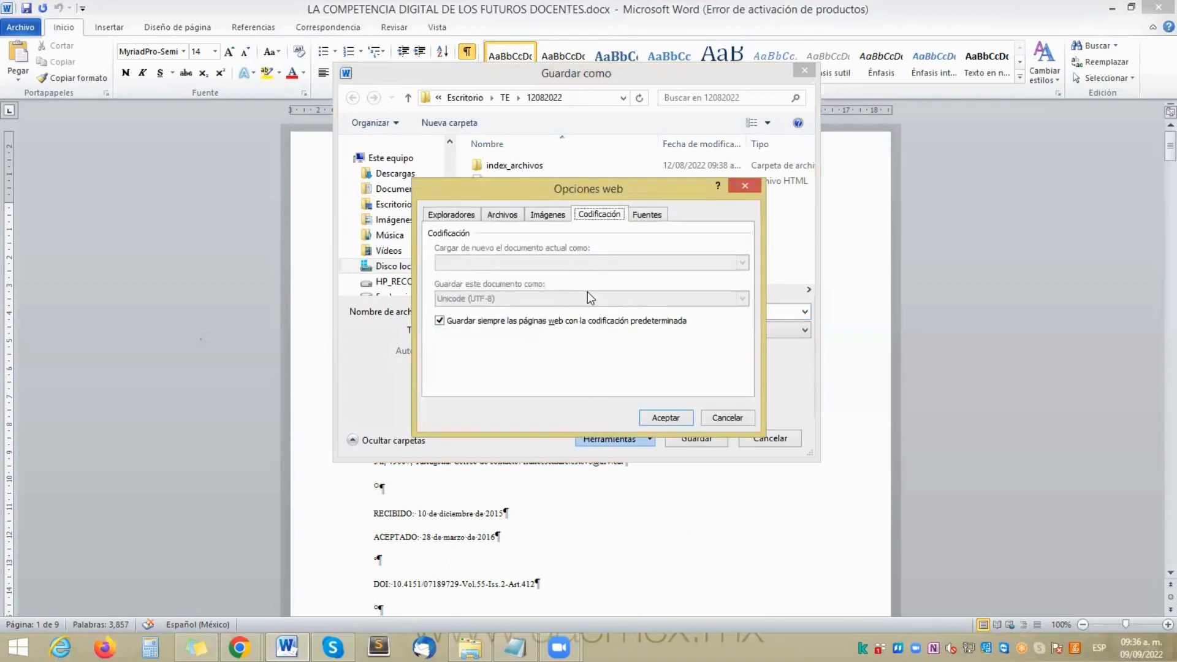
click(443, 320)
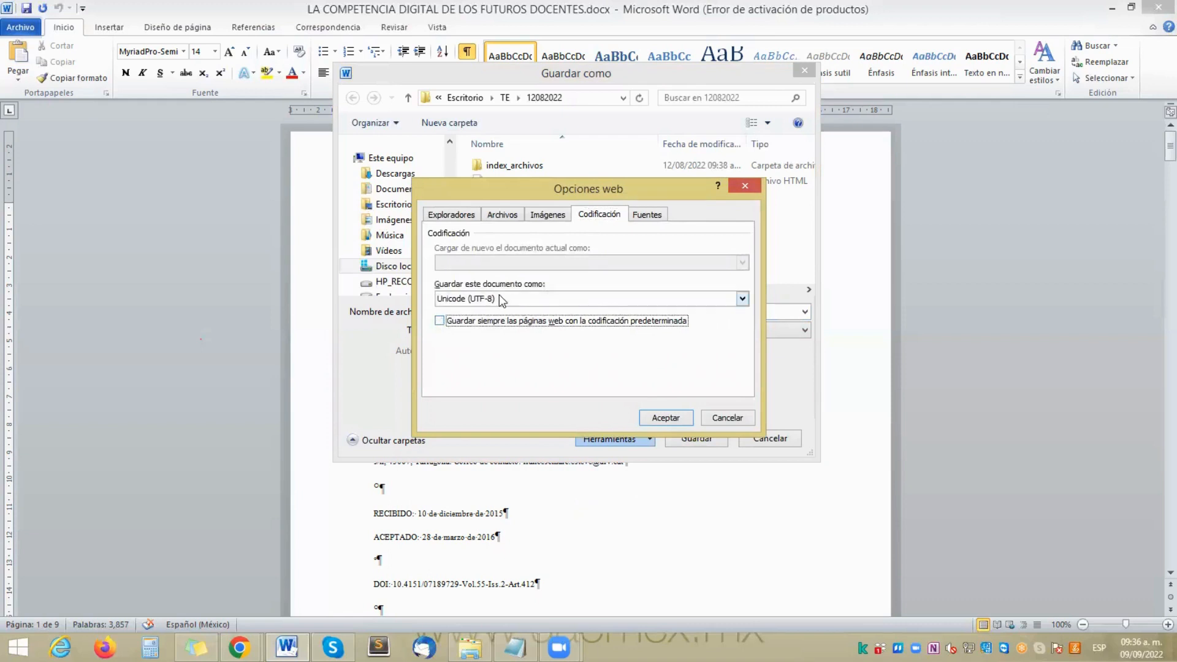
click(742, 298)
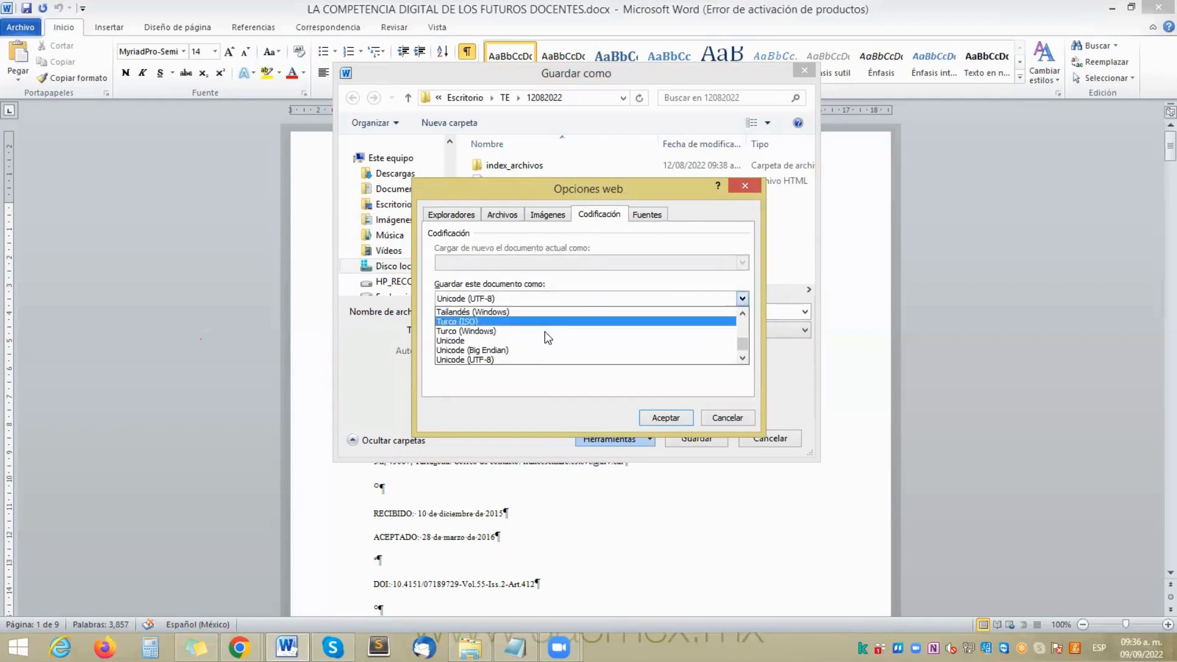
click(511, 360)
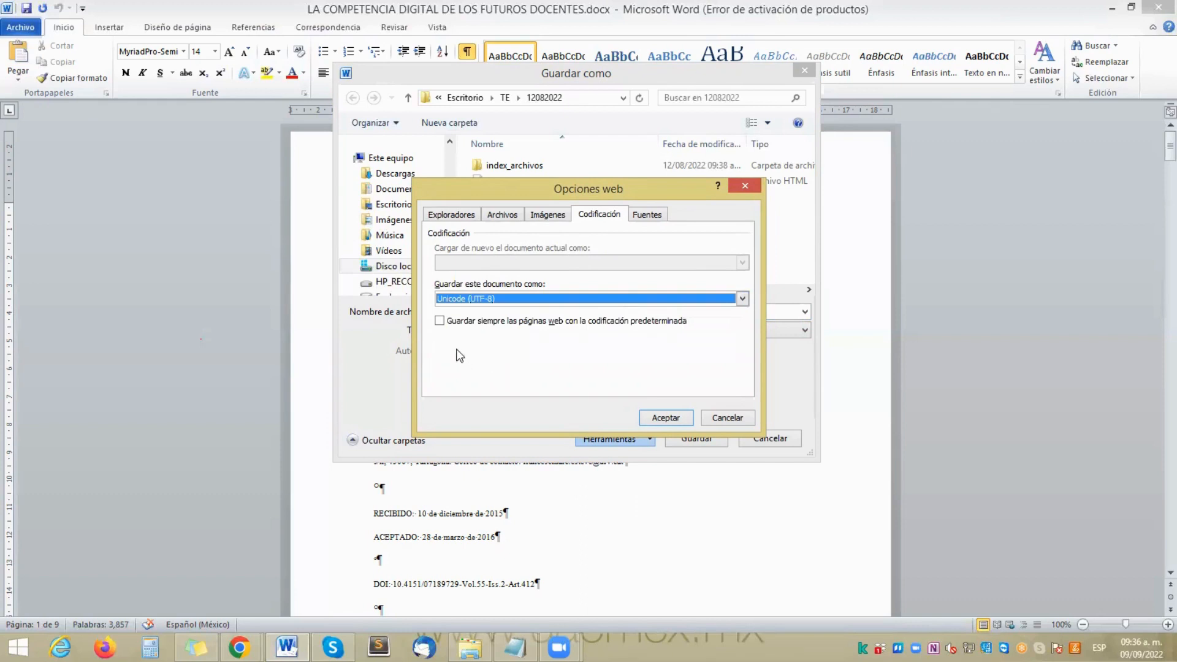
click(439, 321)
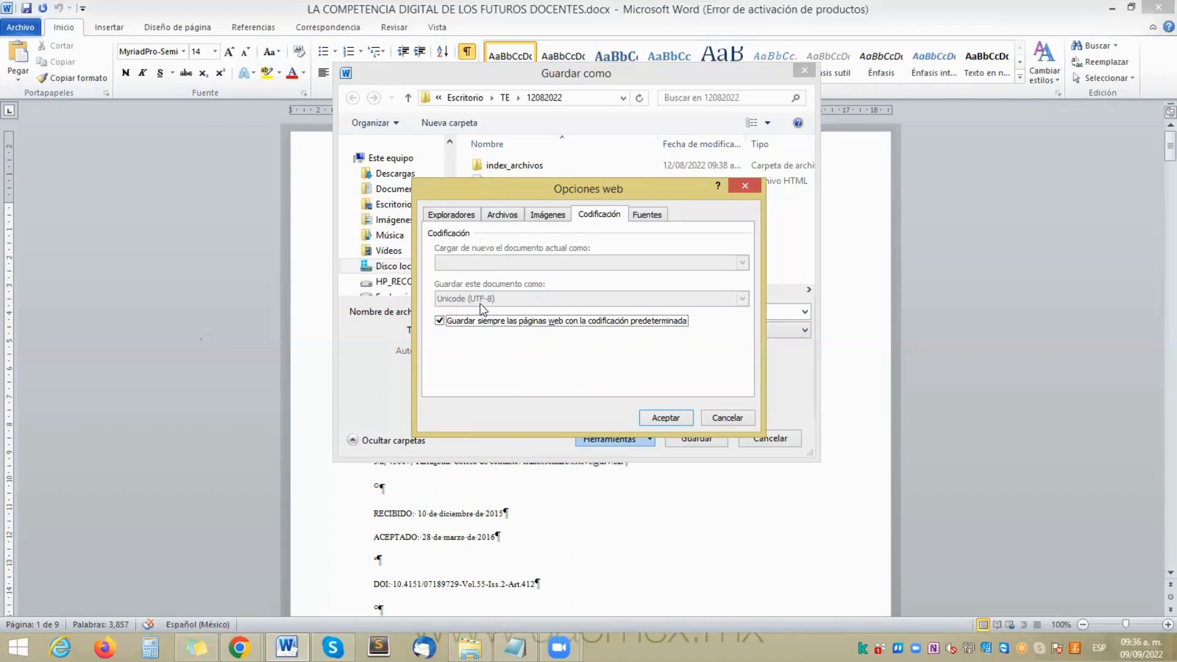
click(662, 417)
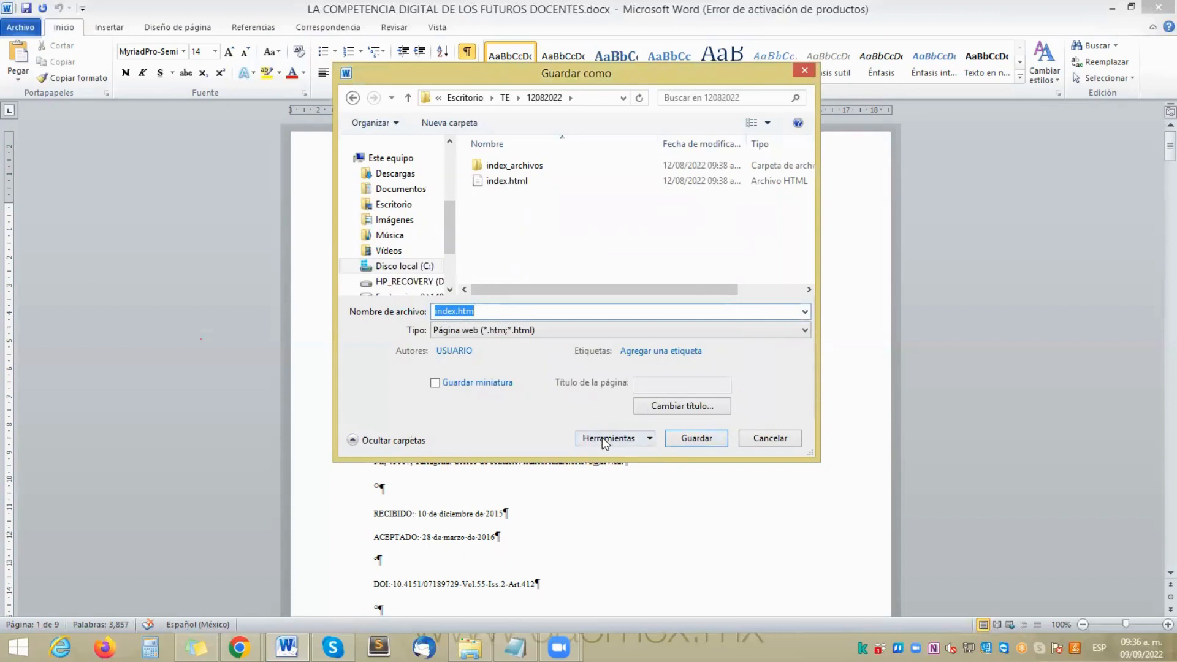
Step: Reopen the web options to check which encoding the document is saved with
click(650, 439)
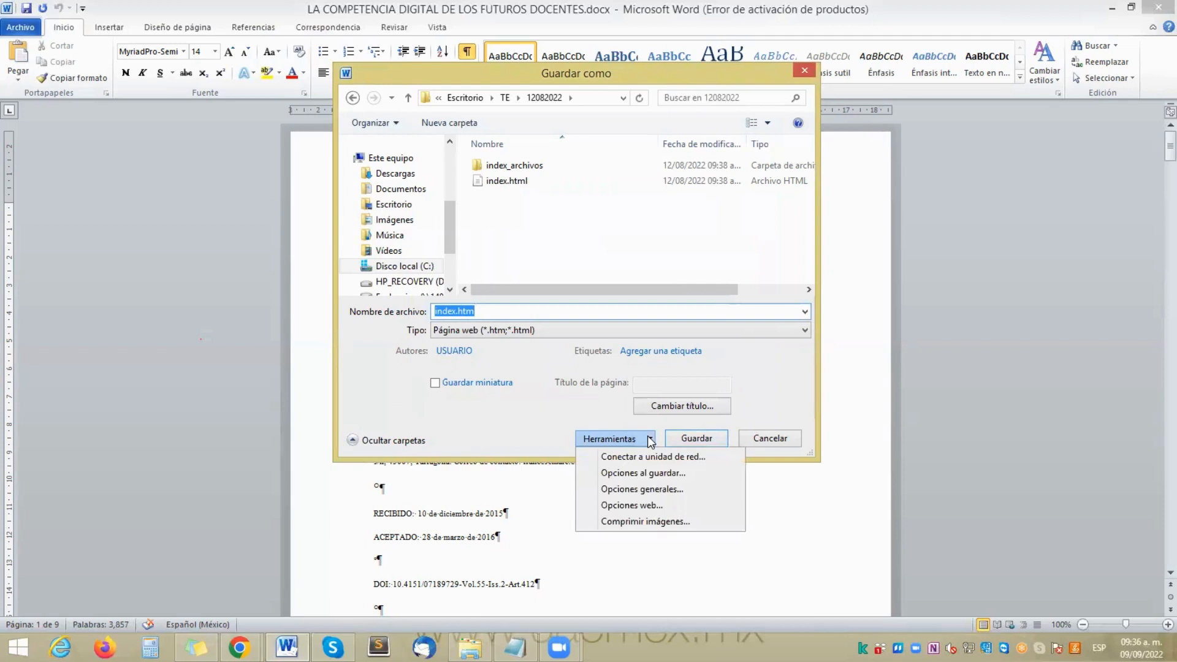
click(629, 507)
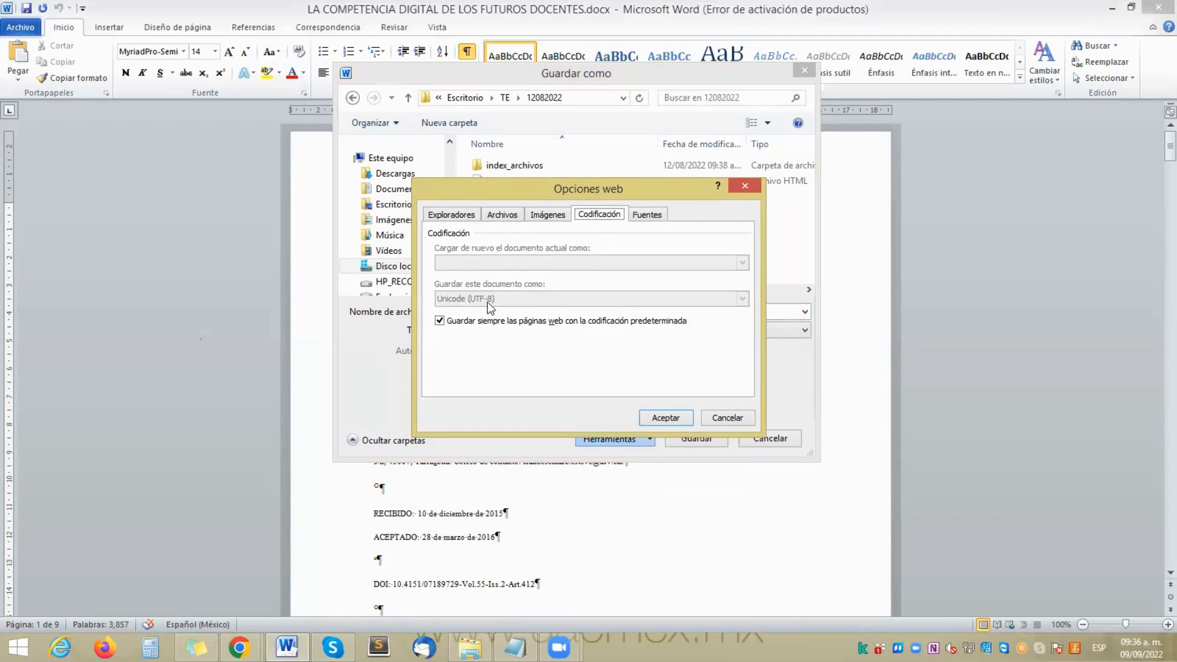
click(671, 418)
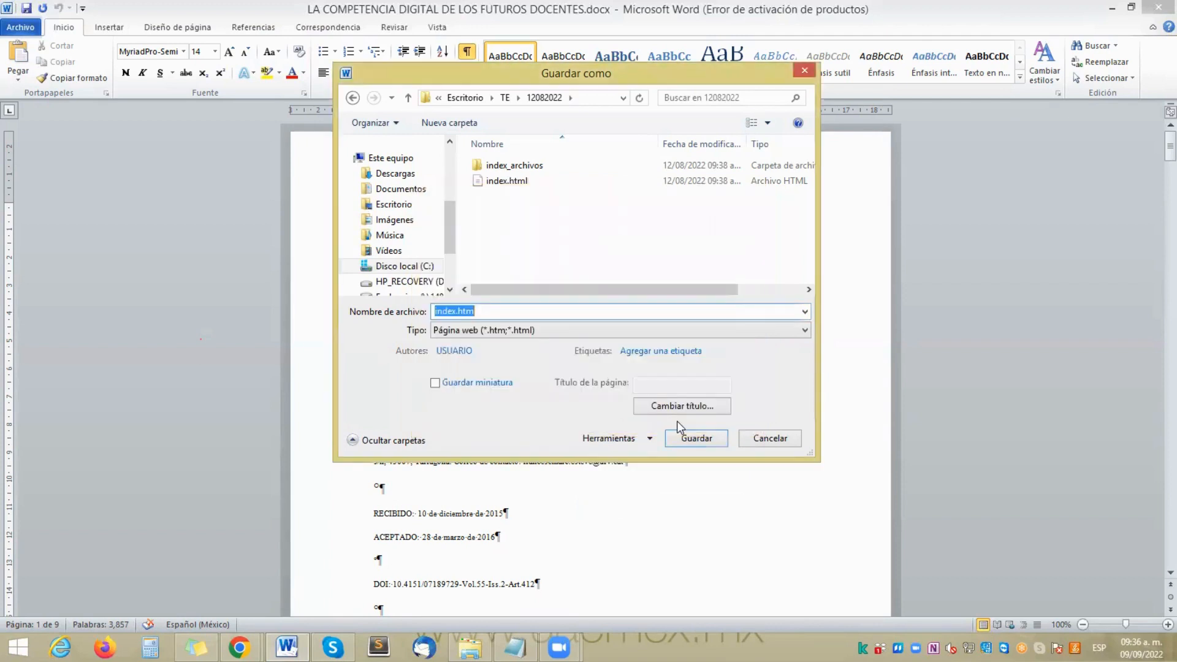
click(637, 443)
click(631, 505)
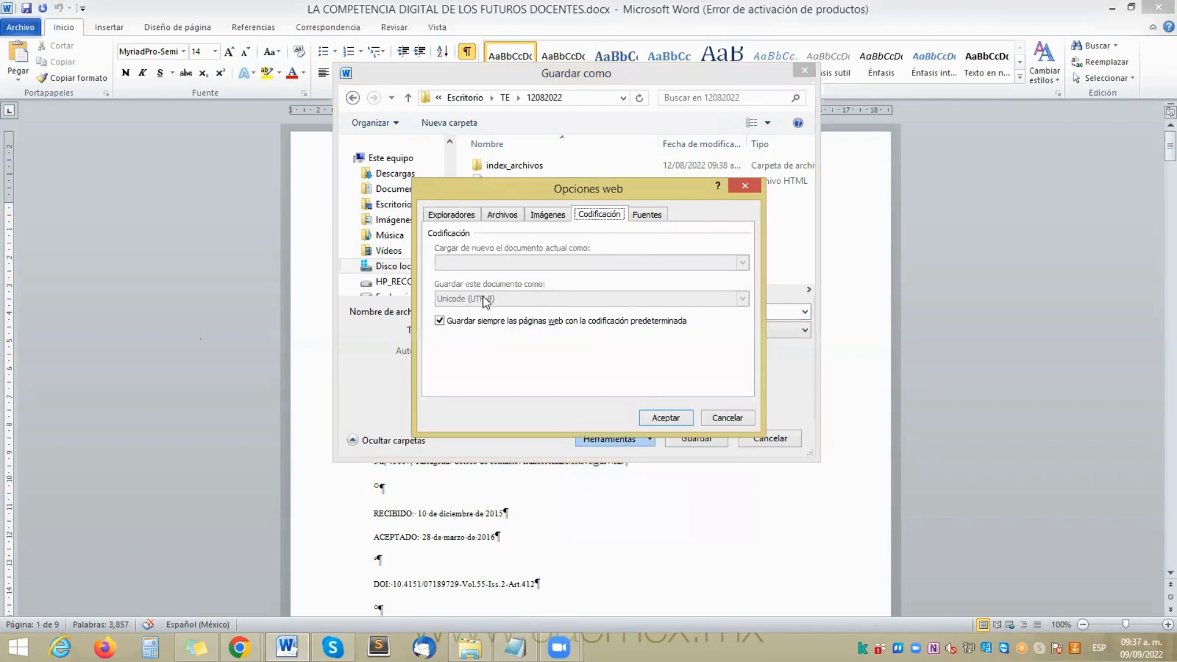
click(668, 418)
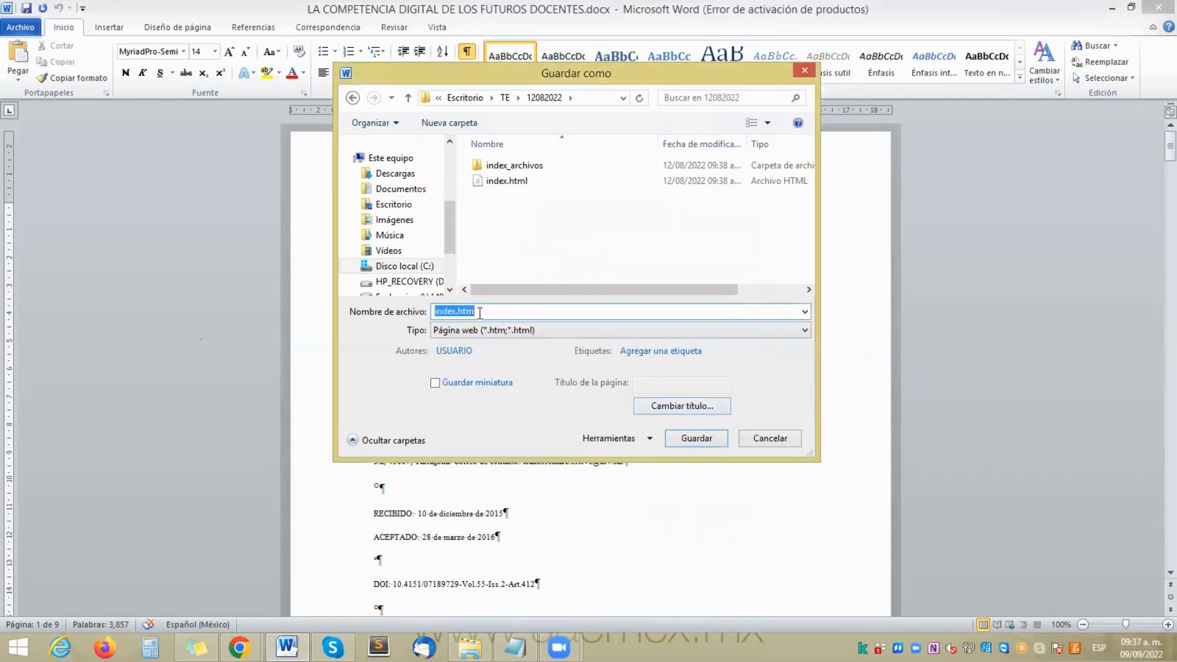
Step: Save the web page as index.html, replacing the existing file and accepting the compatibility check
click(478, 311)
key(BackSpace)
text(l)
click(696, 442)
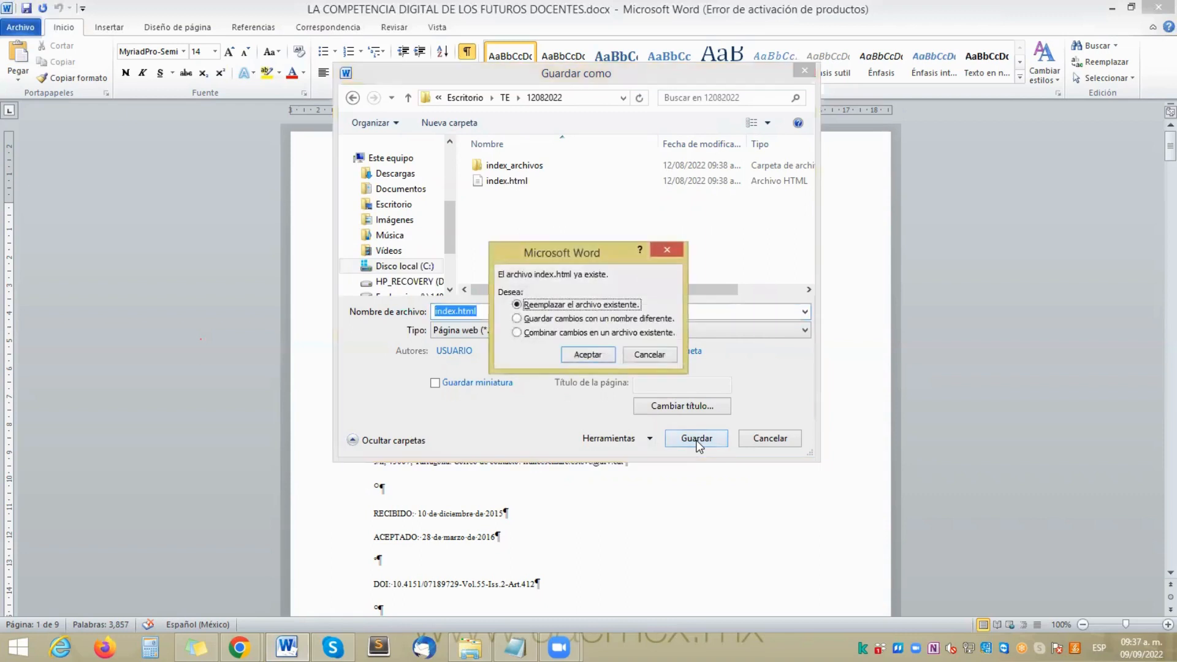
click(596, 359)
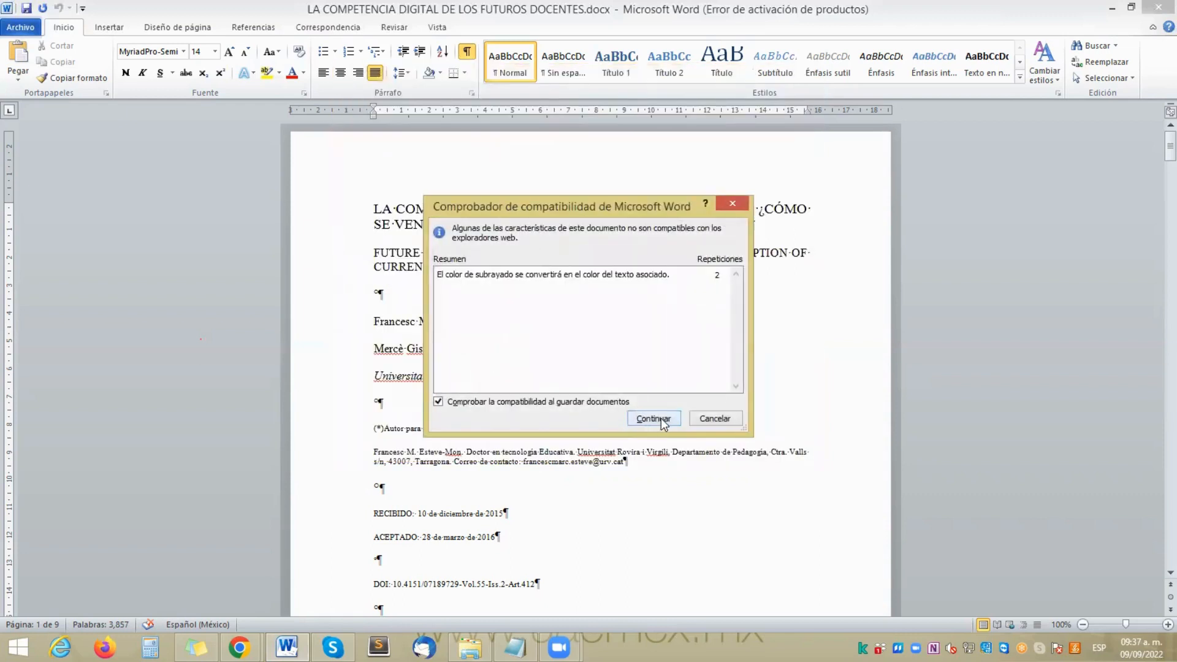
click(657, 423)
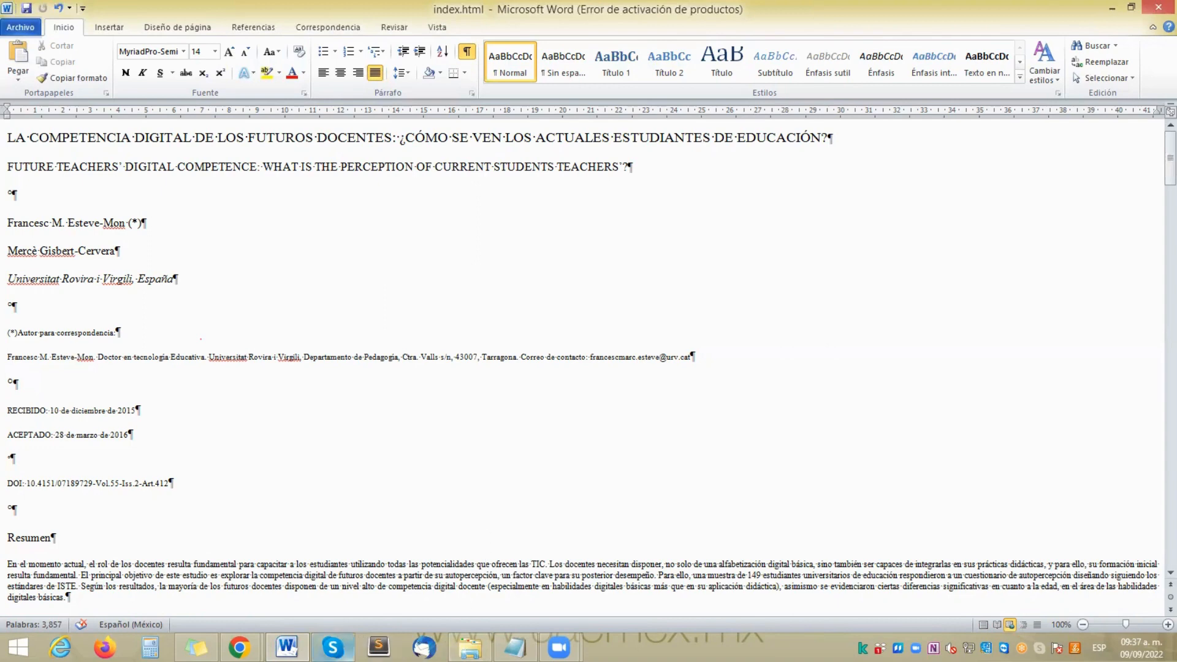
Step: Switch to File Explorer at the TE folder
mouse_move(469, 648)
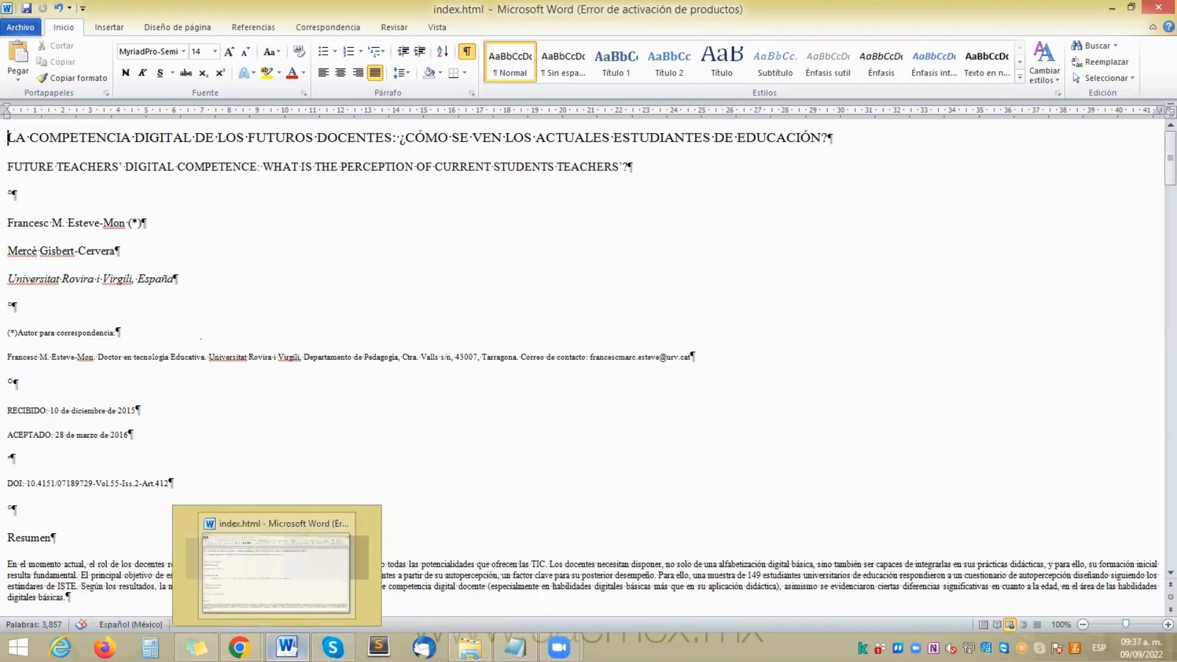
mouse_move(239, 647)
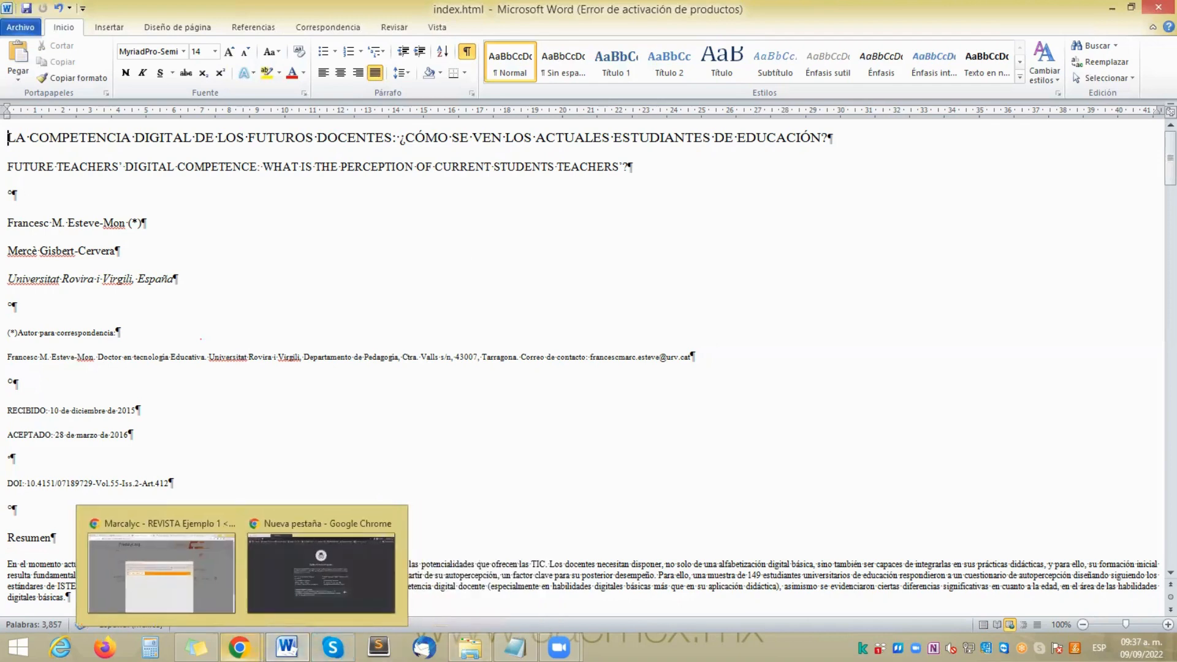
click(470, 647)
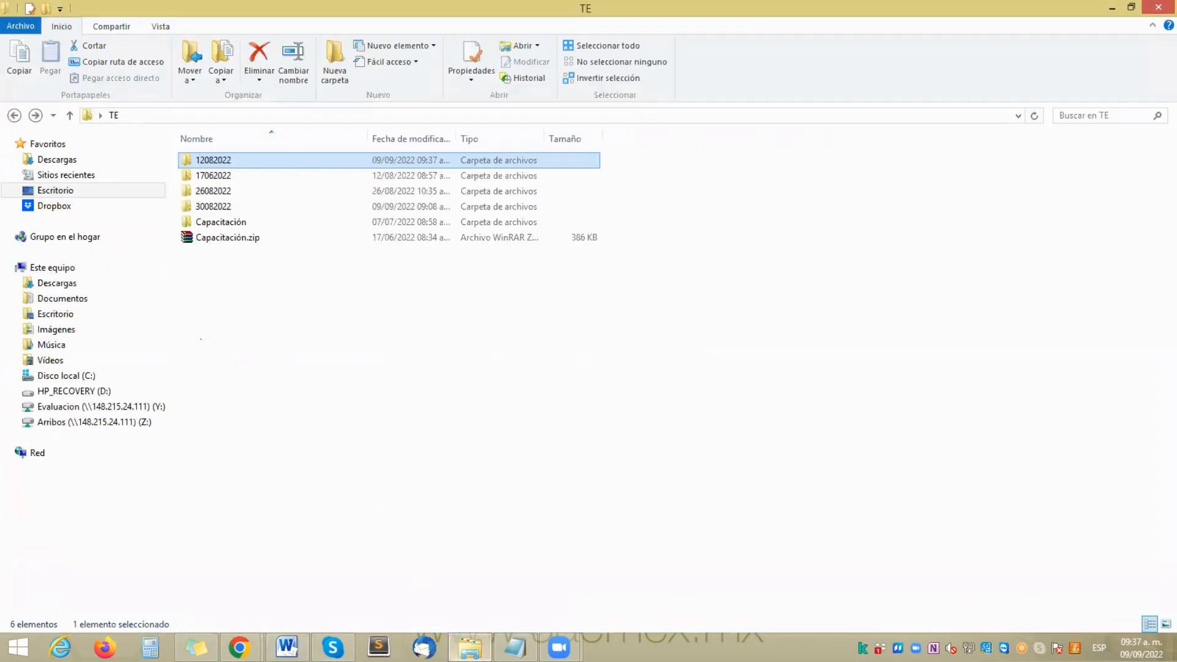
mouse_move(470, 647)
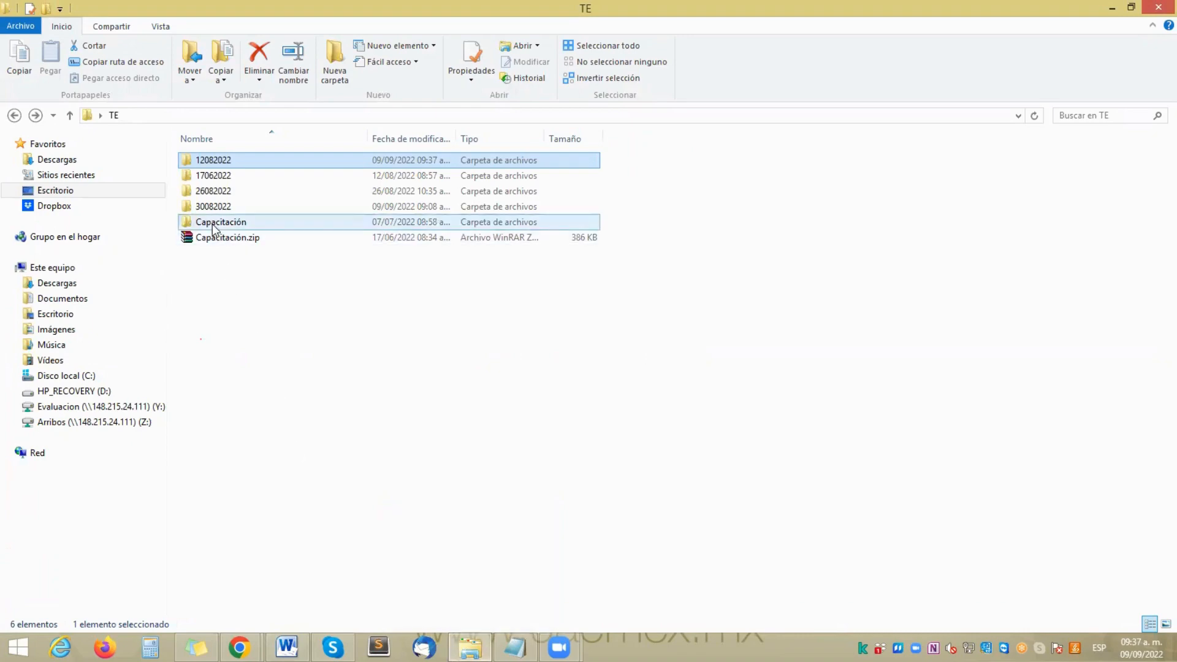
click(287, 647)
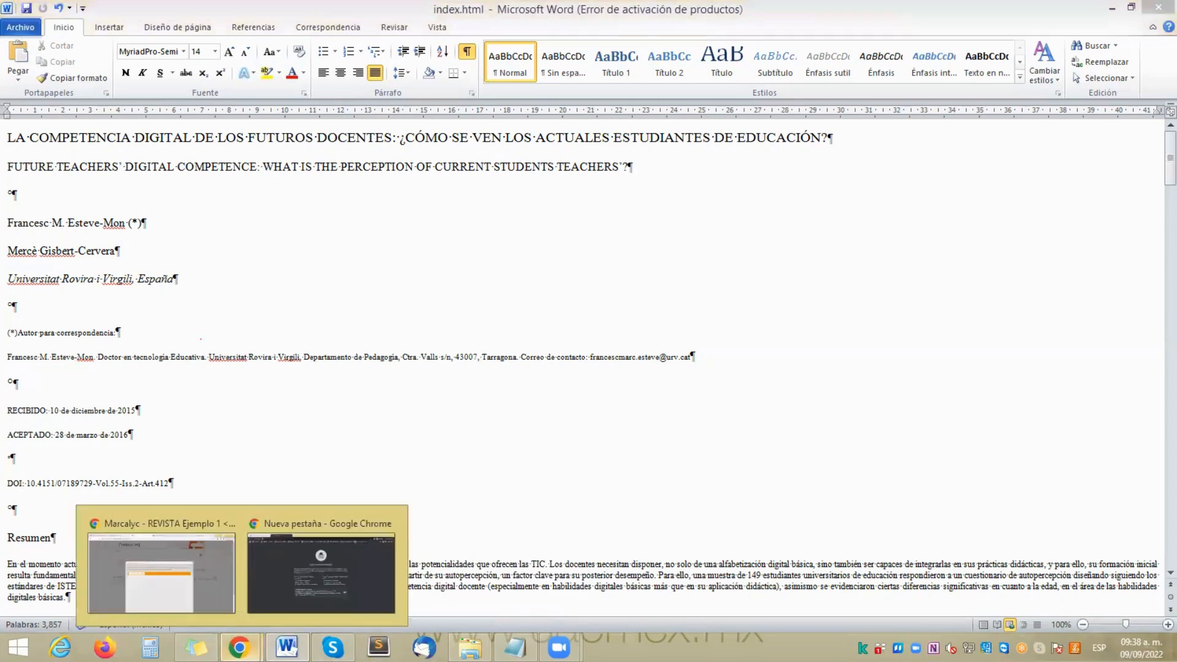
mouse_move(470, 647)
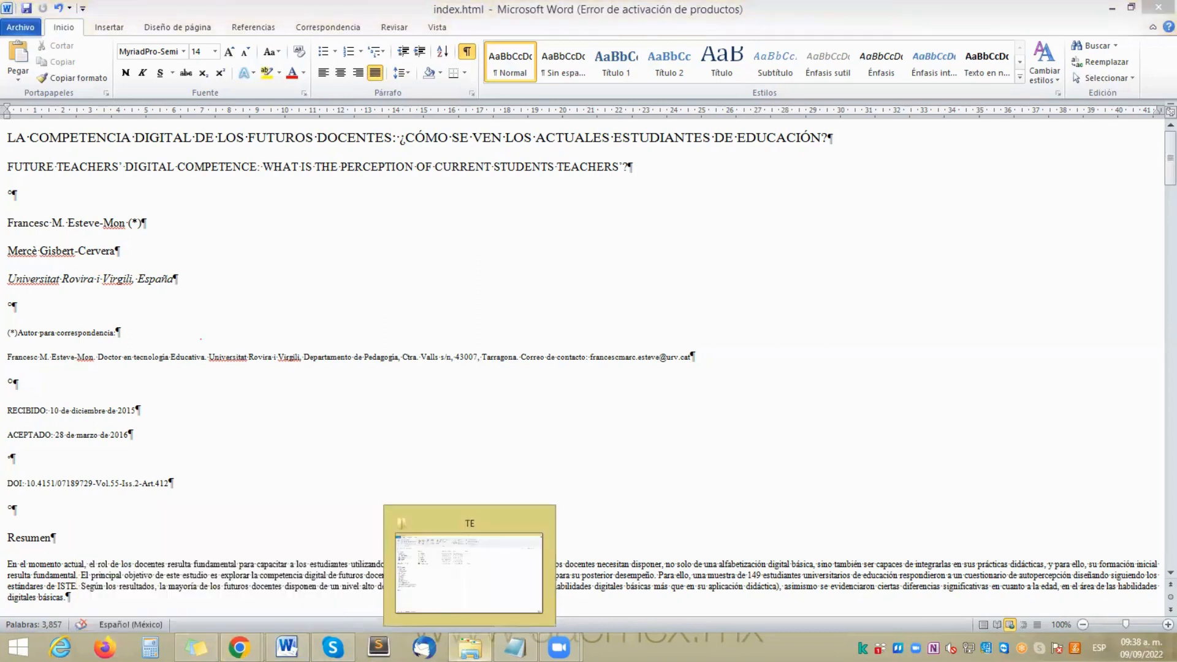
click(469, 600)
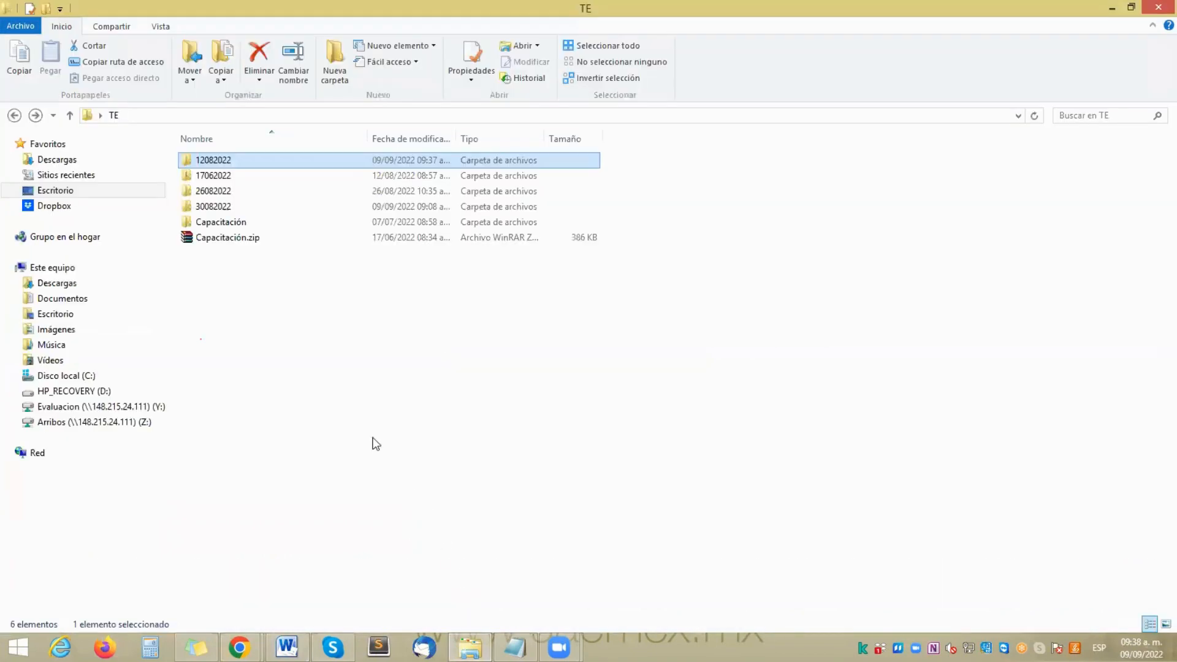
Step: Compress the index_archivos folder and index.html inside the 12082022 folder together into one ZIP archive
double_click(211, 161)
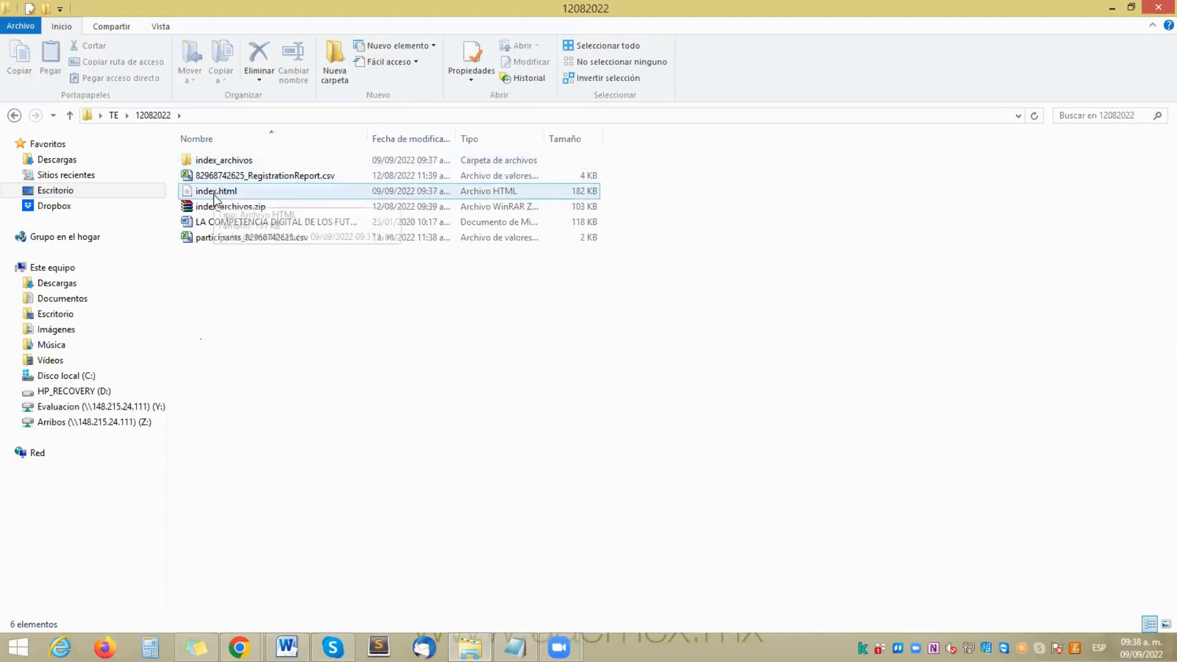
click(231, 162)
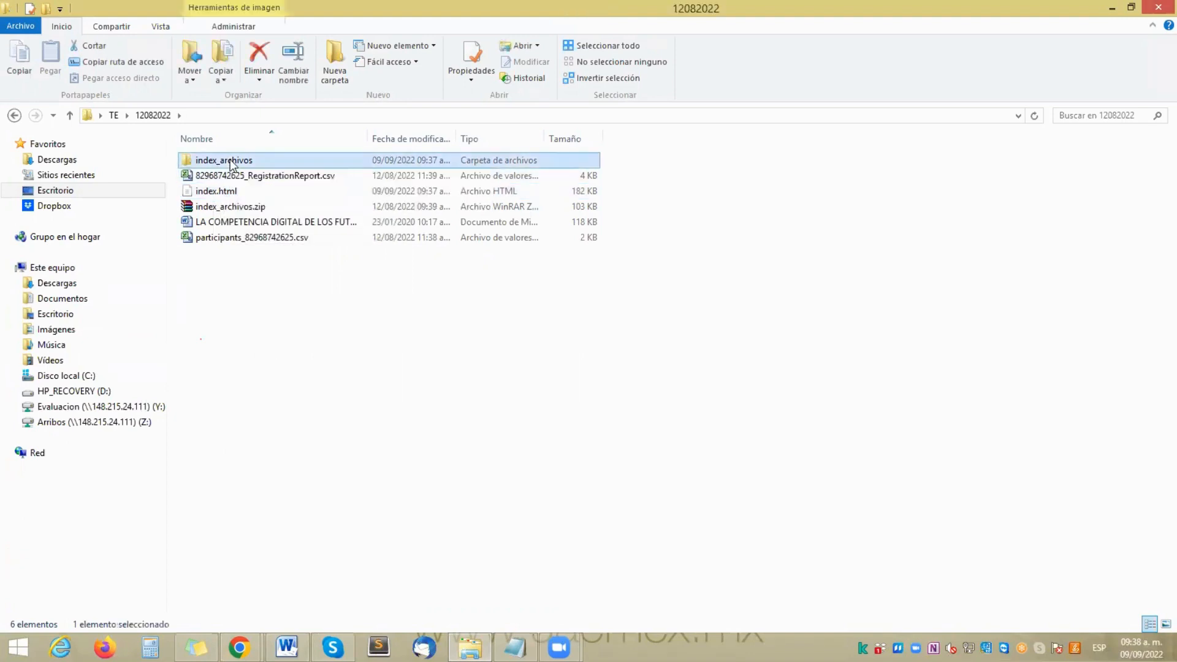
ctrl+click(228, 191)
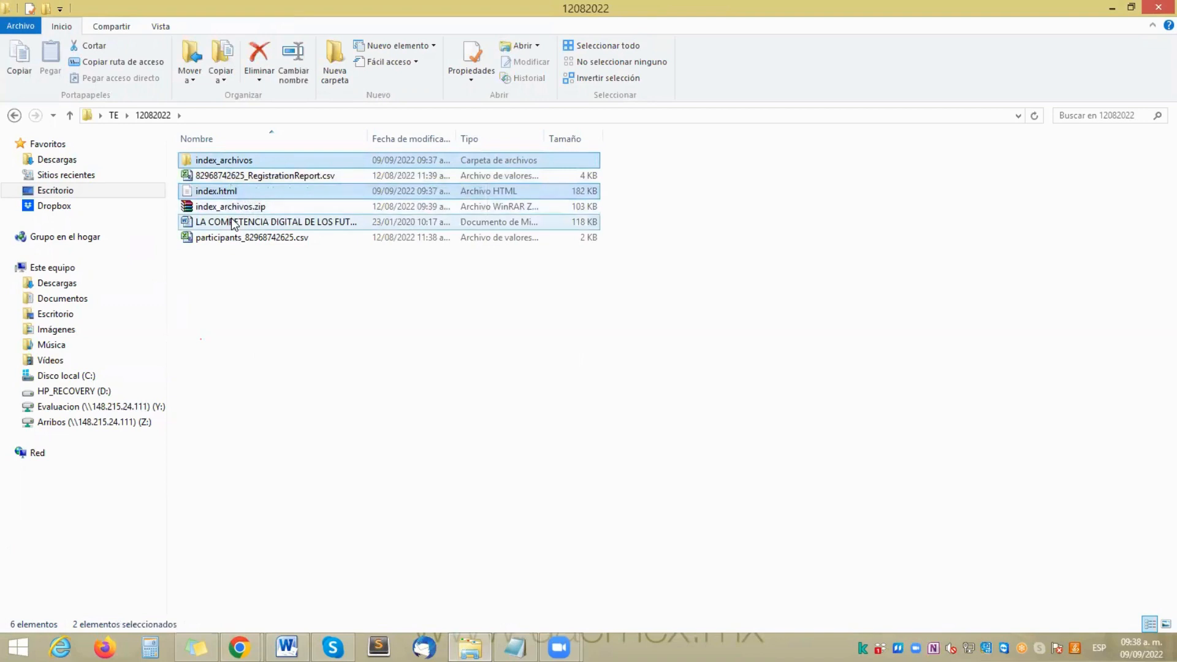
right_click(226, 193)
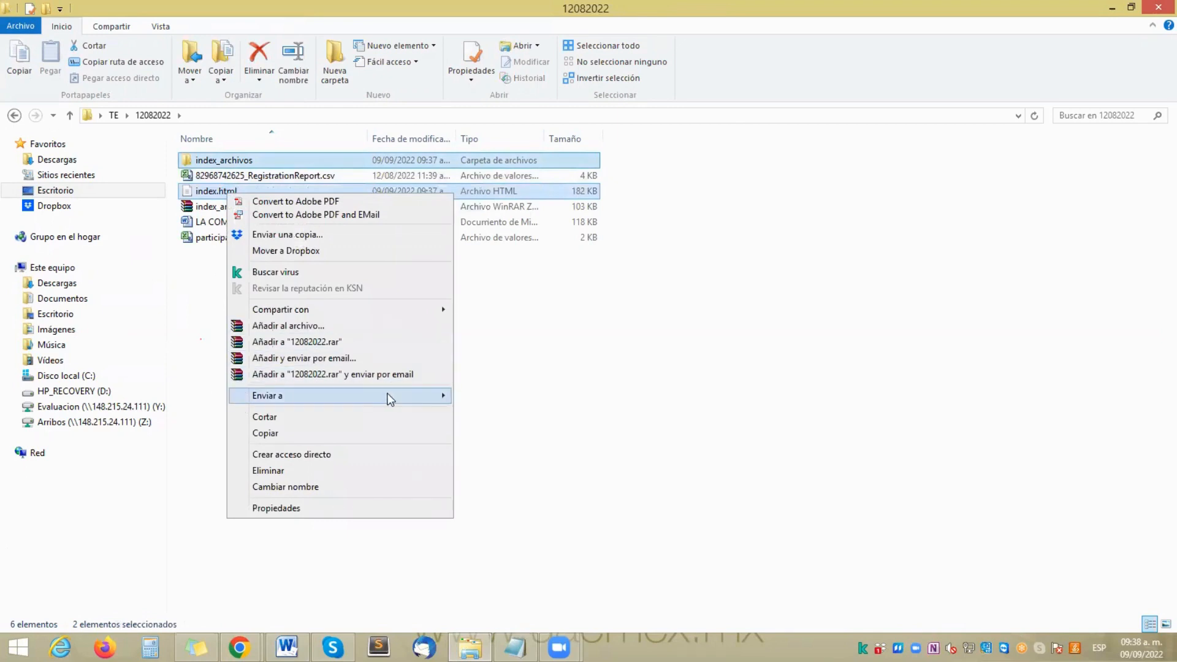
mouse_move(391, 397)
click(470, 398)
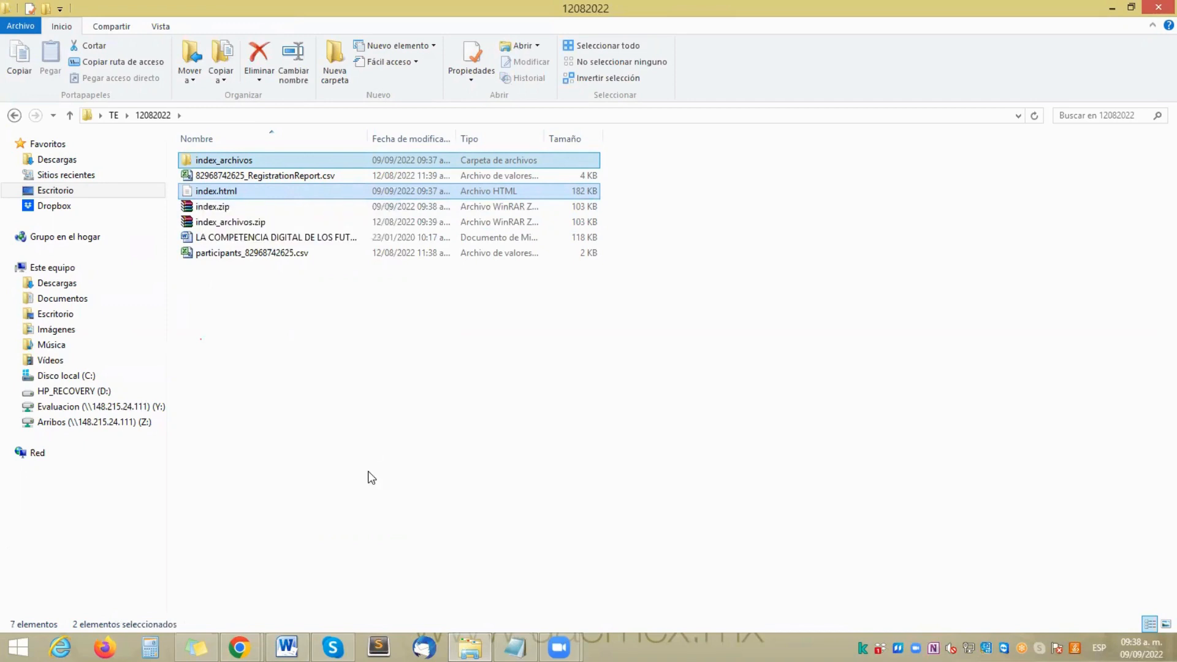
Step: Switch to Marcalyc in Chrome and upload Art01.zip from the Capacitación folder as the article's HTML
click(239, 647)
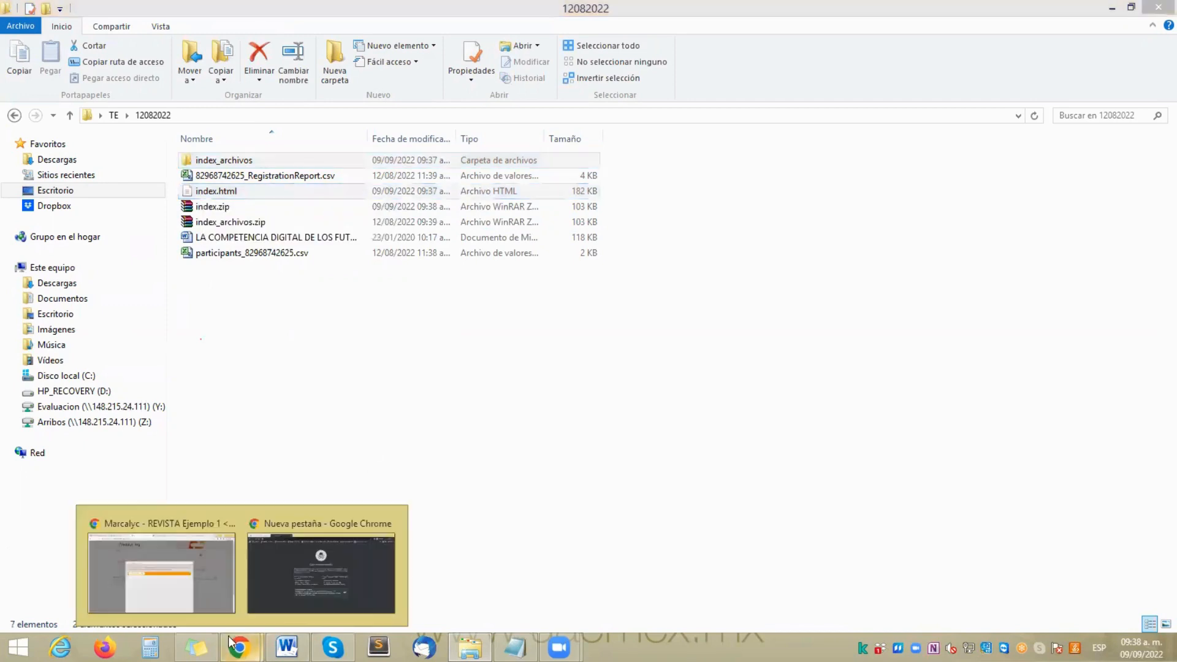
click(185, 578)
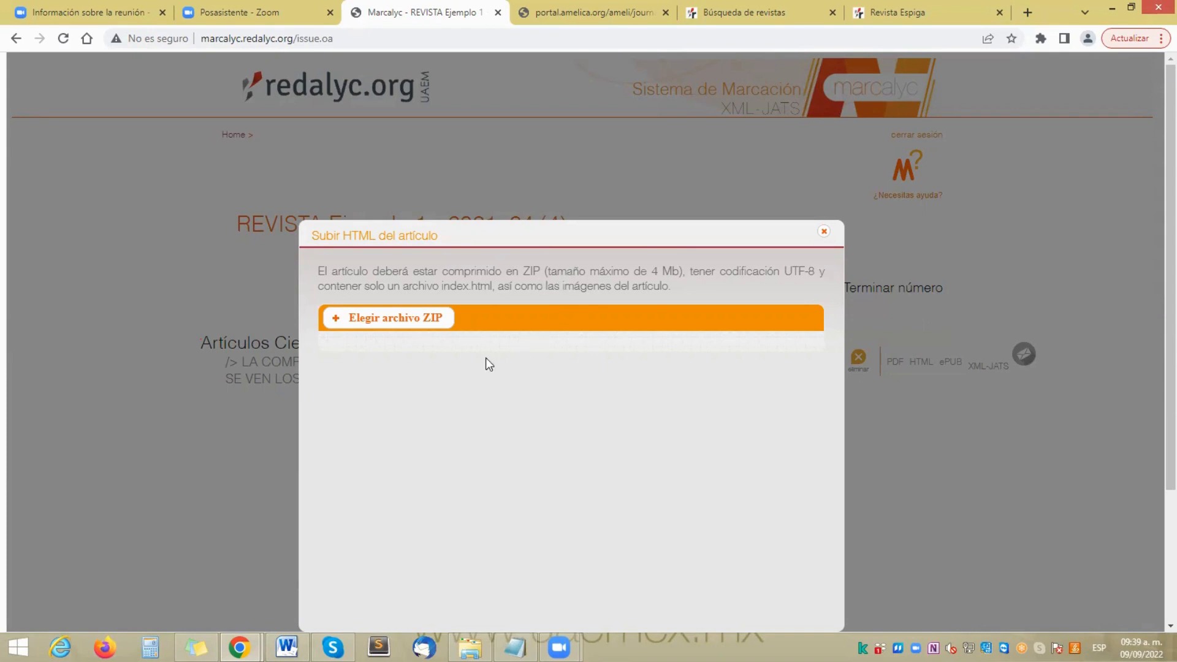
click(390, 327)
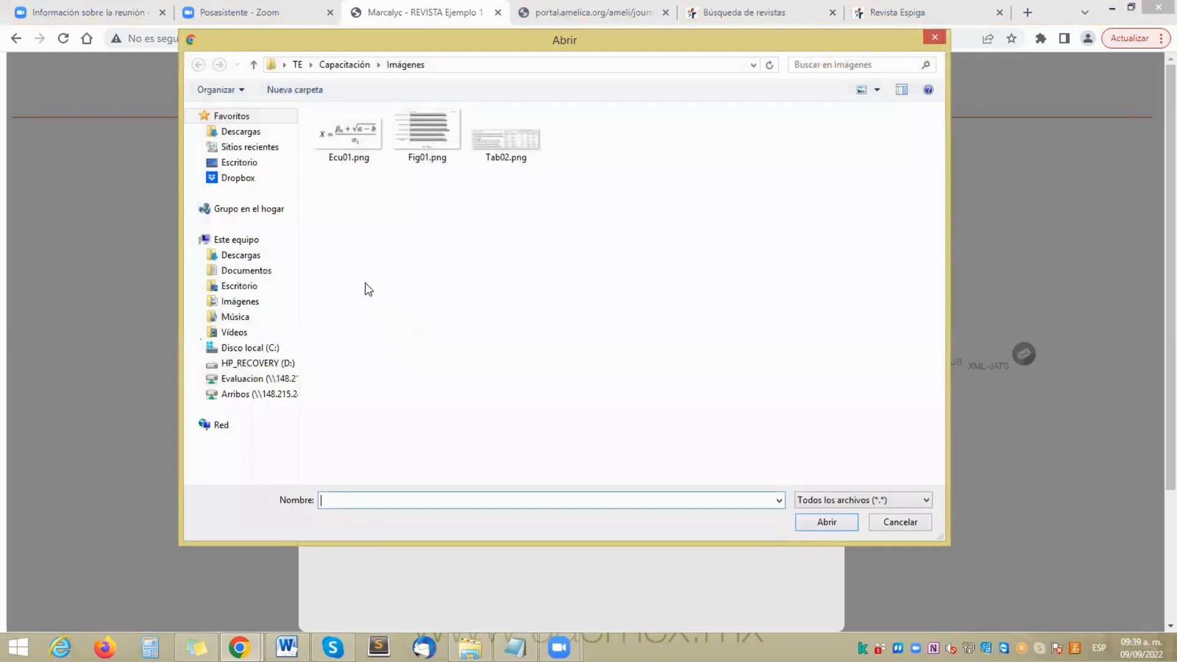
click(337, 66)
click(345, 179)
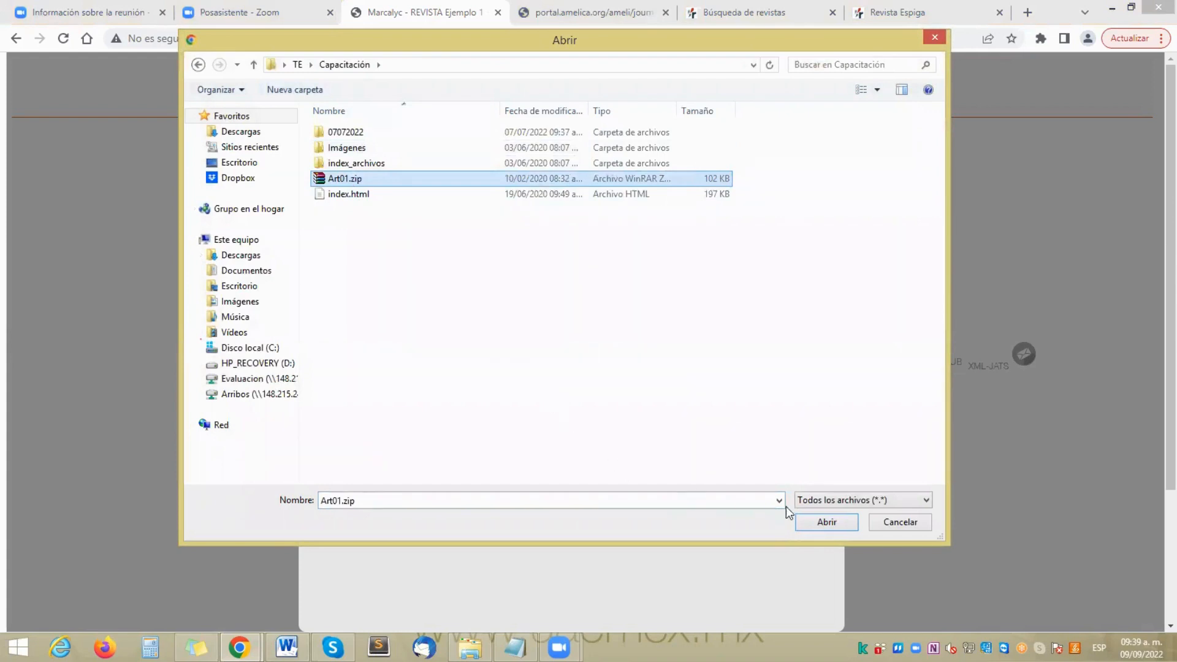
click(816, 522)
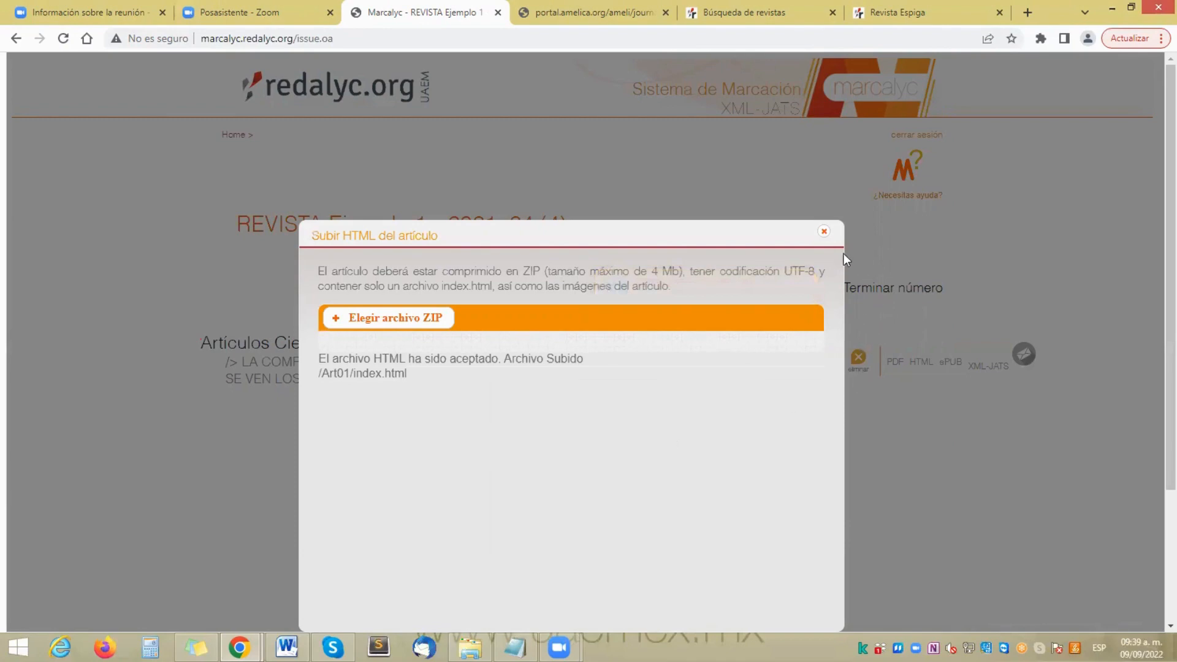
click(823, 231)
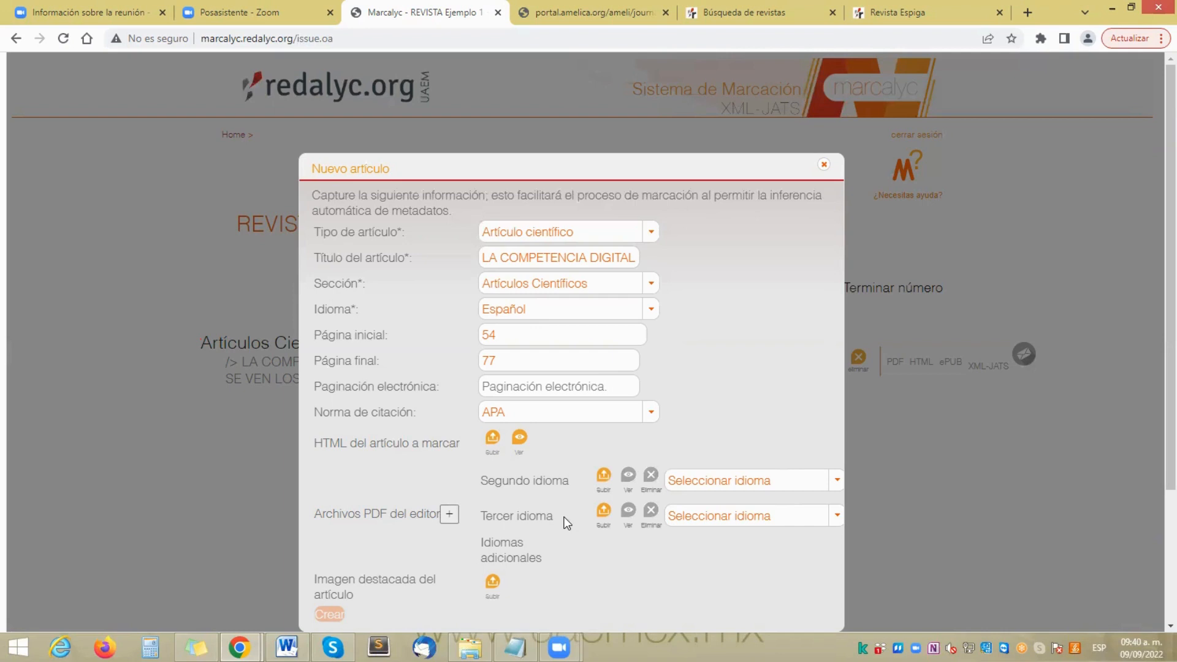
Step: View the language options for the editor's second-language PDF and close the article form without choosing one
click(830, 482)
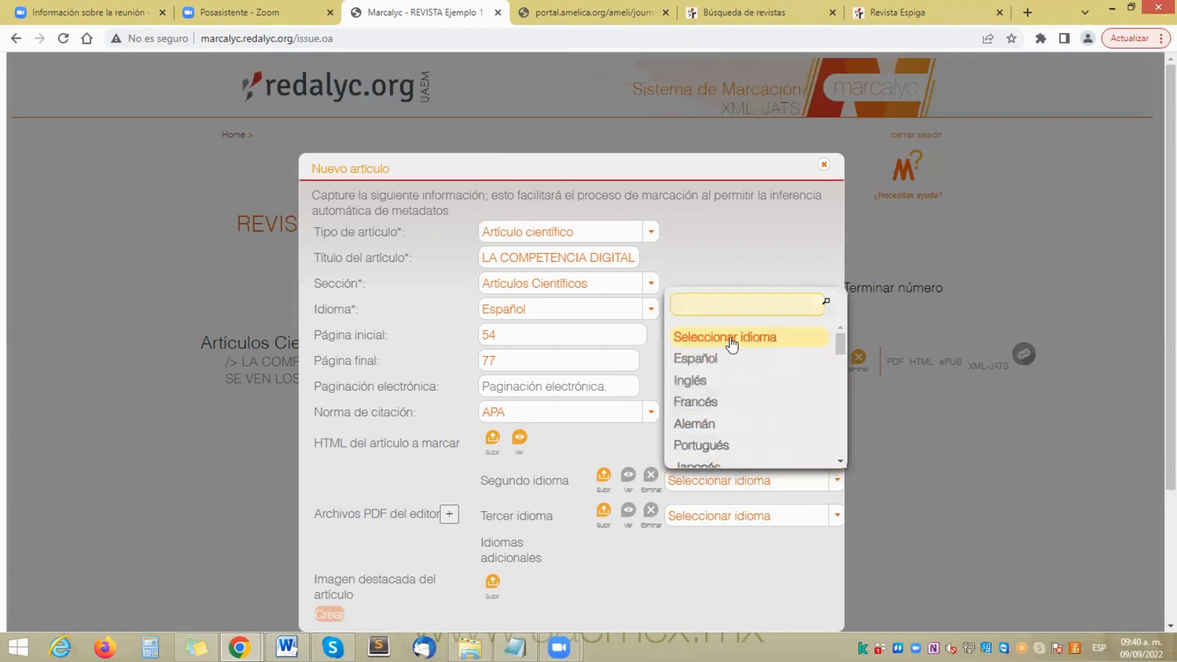
click(751, 550)
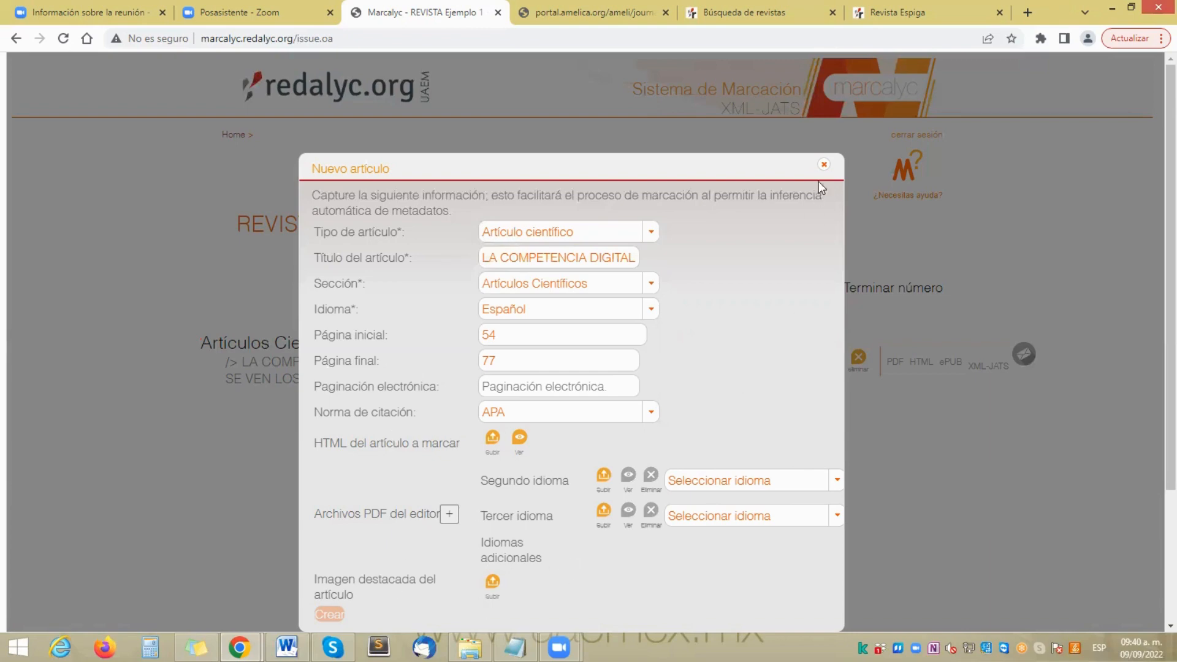
click(823, 164)
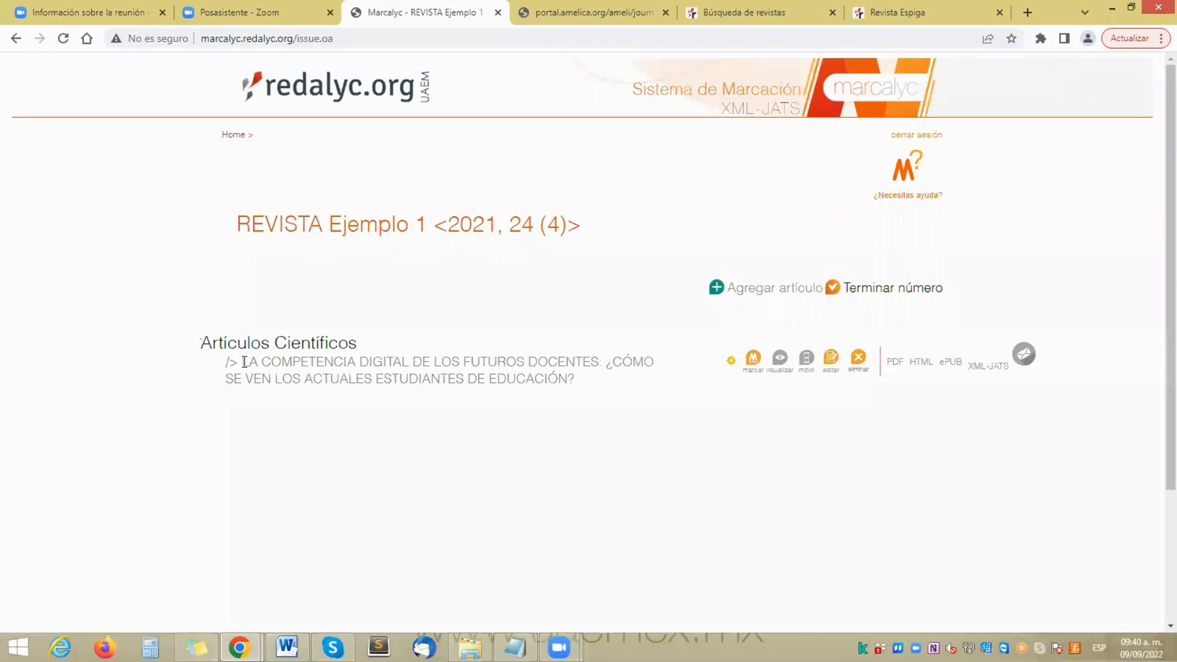
Step: Open the article "LA COMPETENCIA DIGITAL DE LOS FUTUROS DOCENTES" for marking
drag(242, 362, 576, 377)
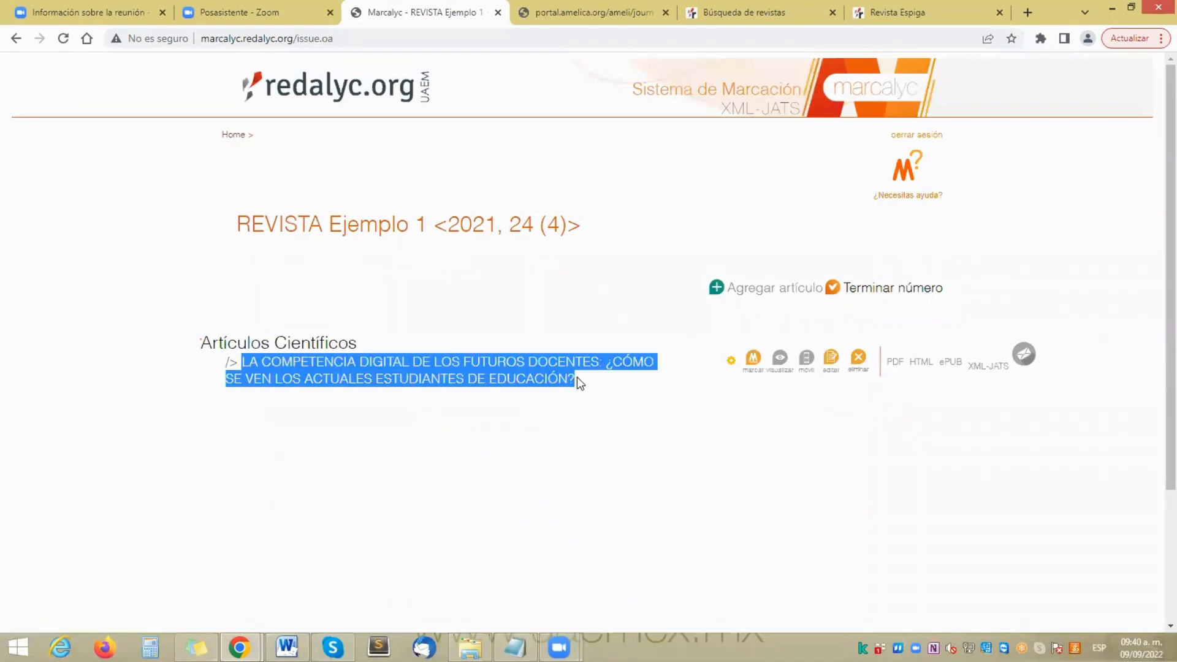
click(426, 435)
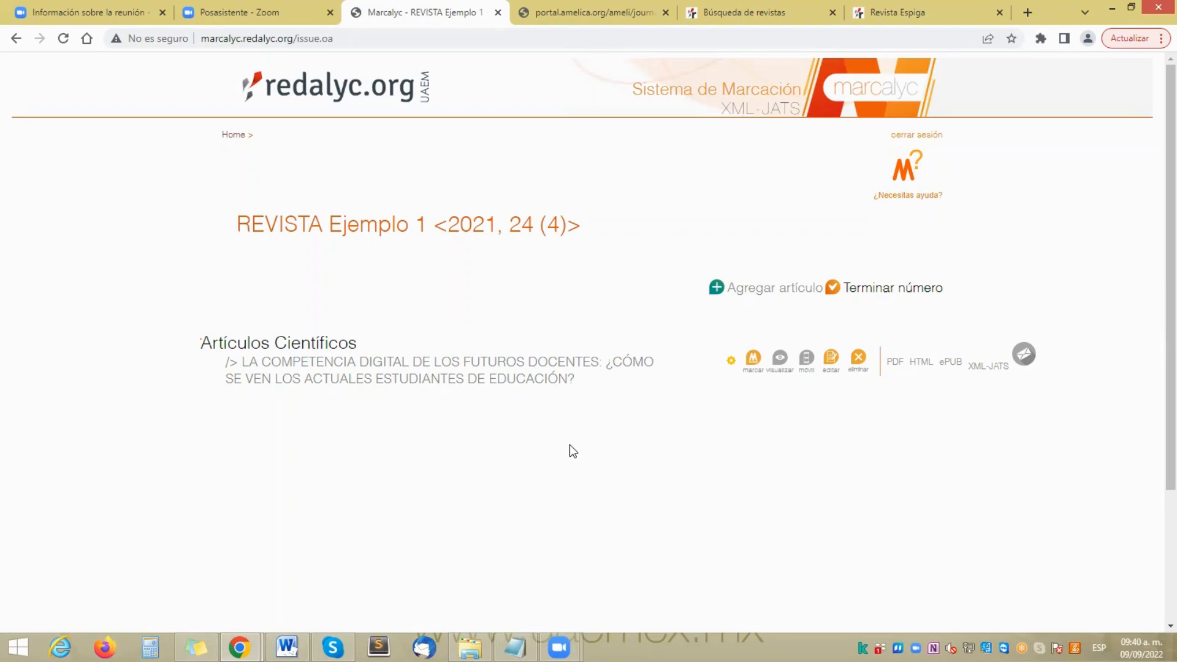
click(754, 361)
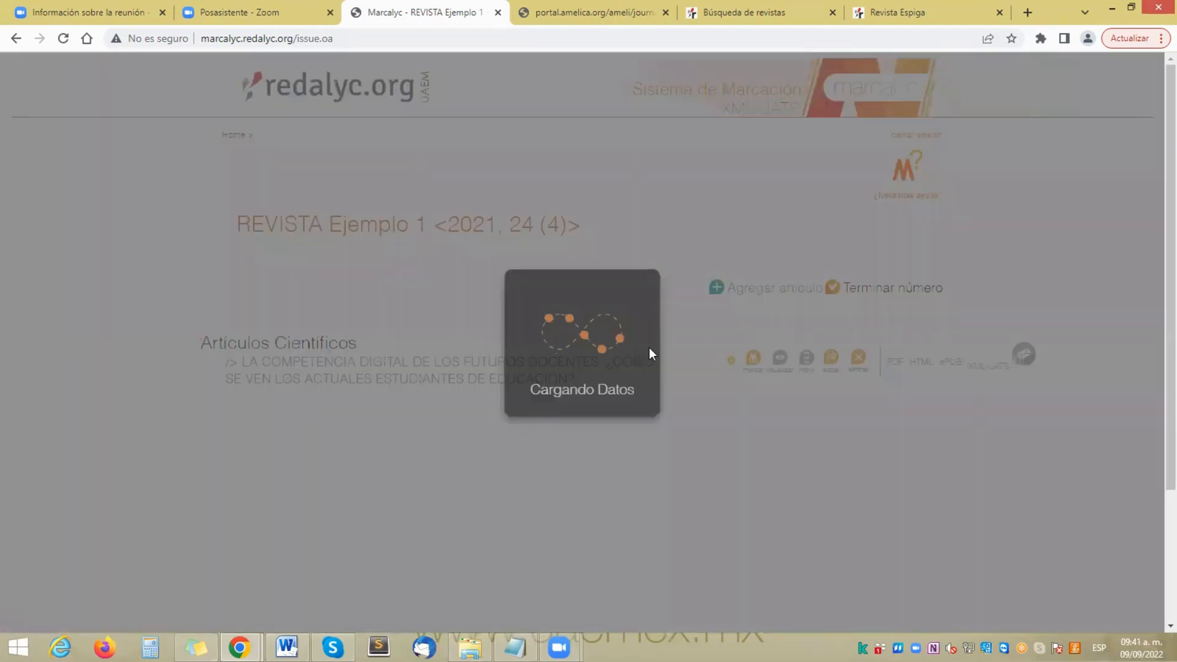
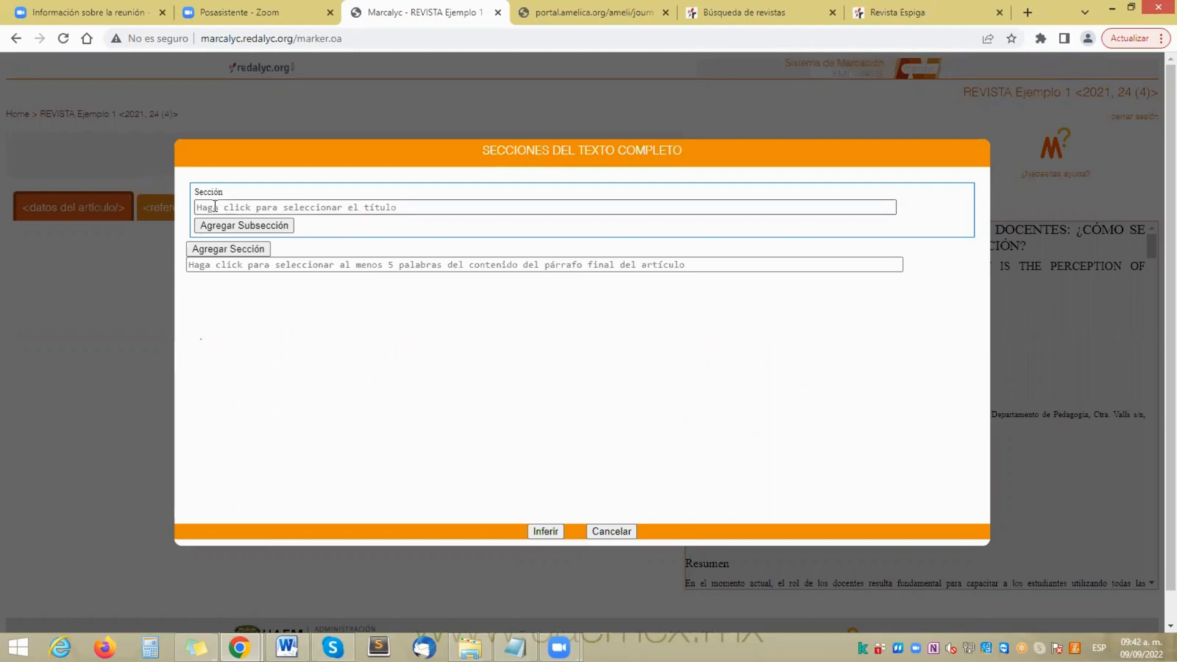
Step: Set the first full-text section's title to the heading "1. INTRODUCCIÓN" selected from the article text
click(275, 207)
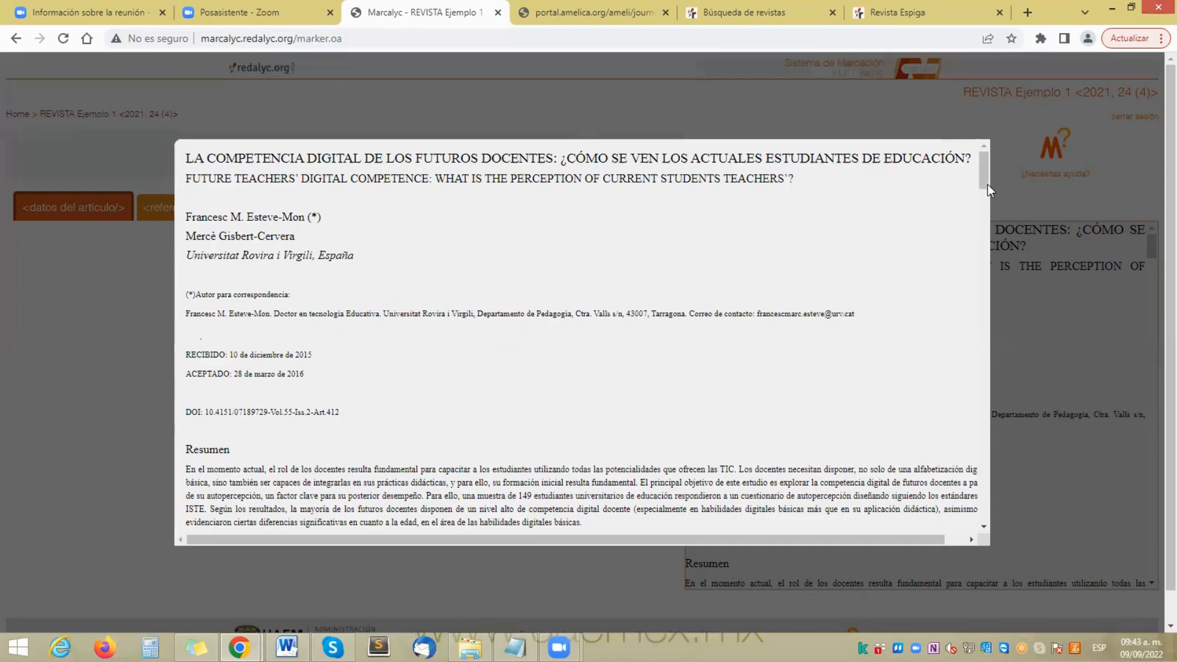
drag(984, 174, 985, 218)
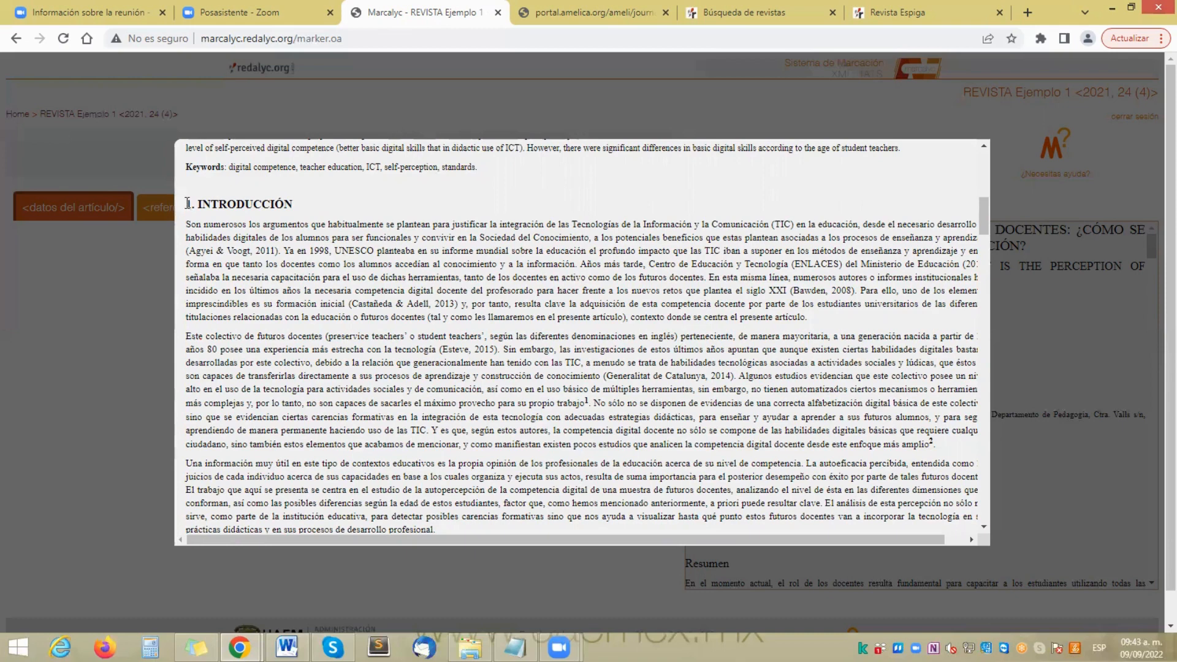
drag(187, 204, 291, 204)
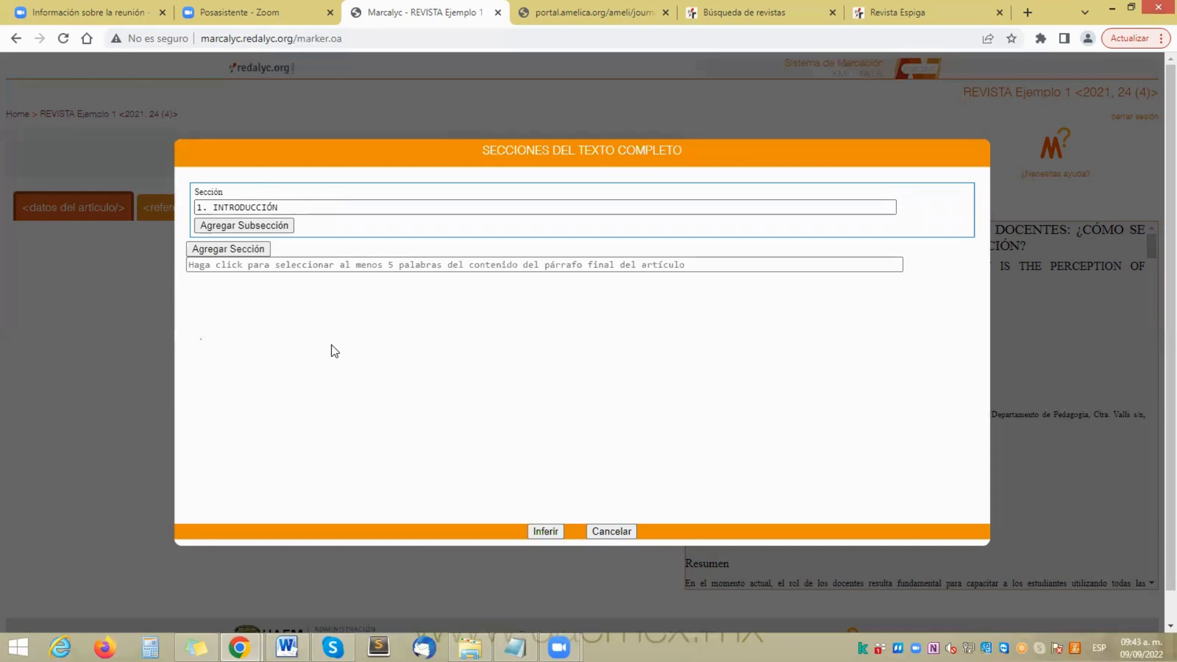
Step: Add a second section titled with the article heading "2. LA COMPETENCIA DIGITAL DOCENTE"
click(221, 245)
click(239, 261)
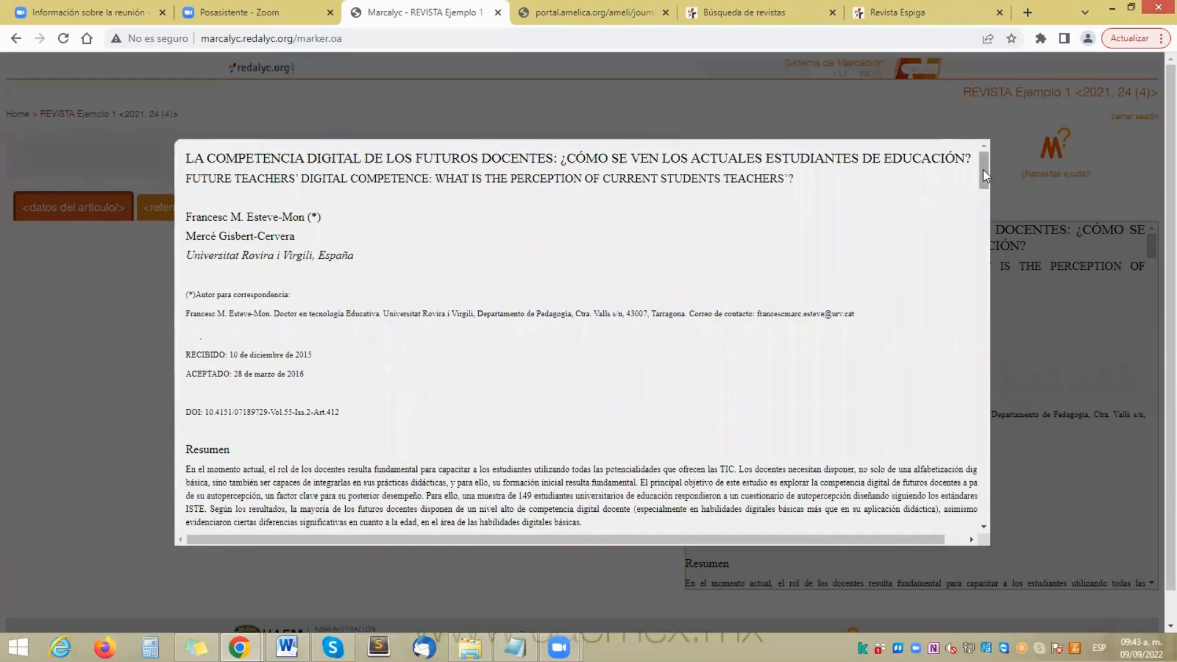
drag(983, 171, 988, 243)
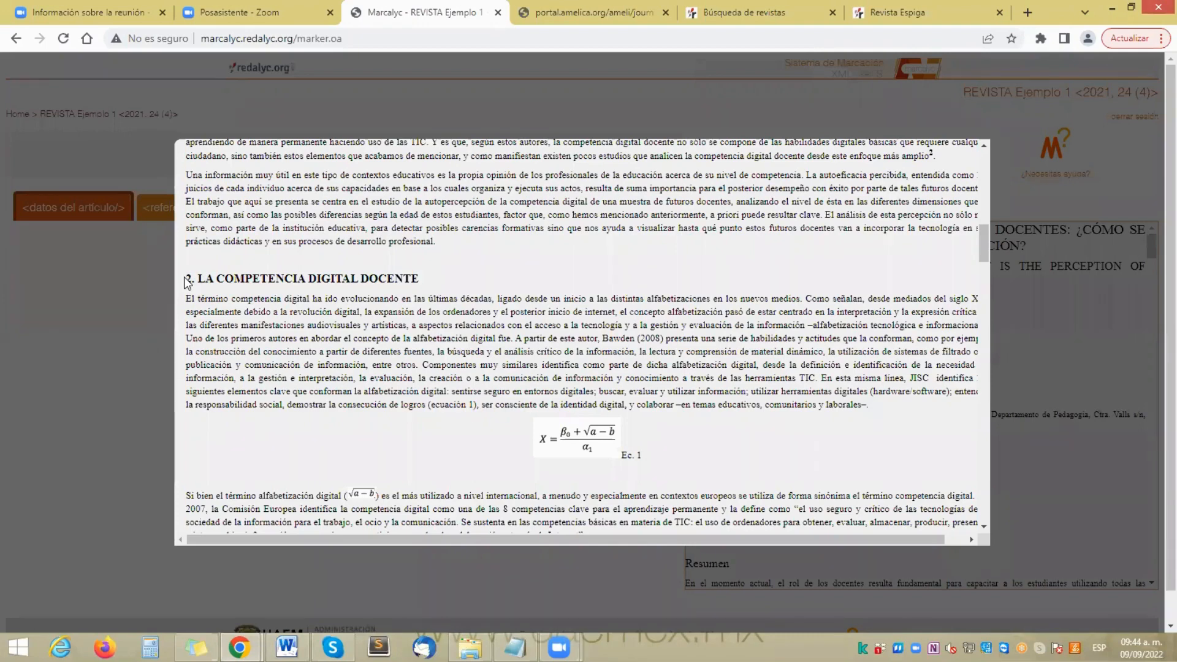
drag(186, 279, 421, 272)
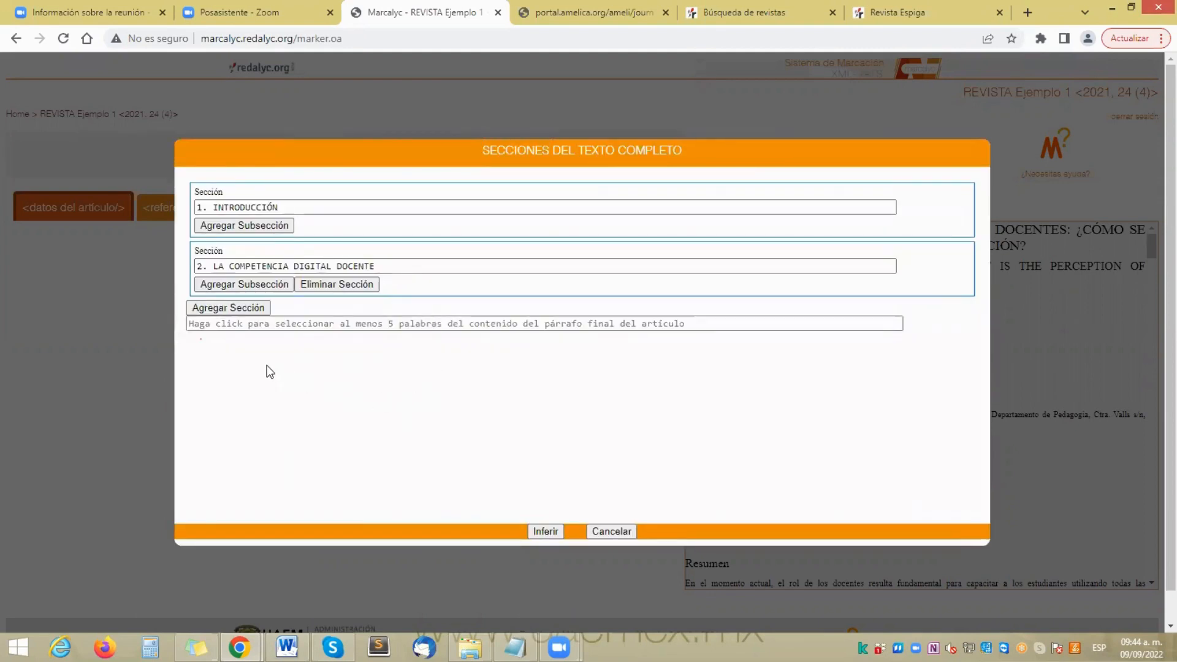
Step: Add a third section titled with the article heading "3. PROPÓSITO"
click(239, 308)
click(310, 323)
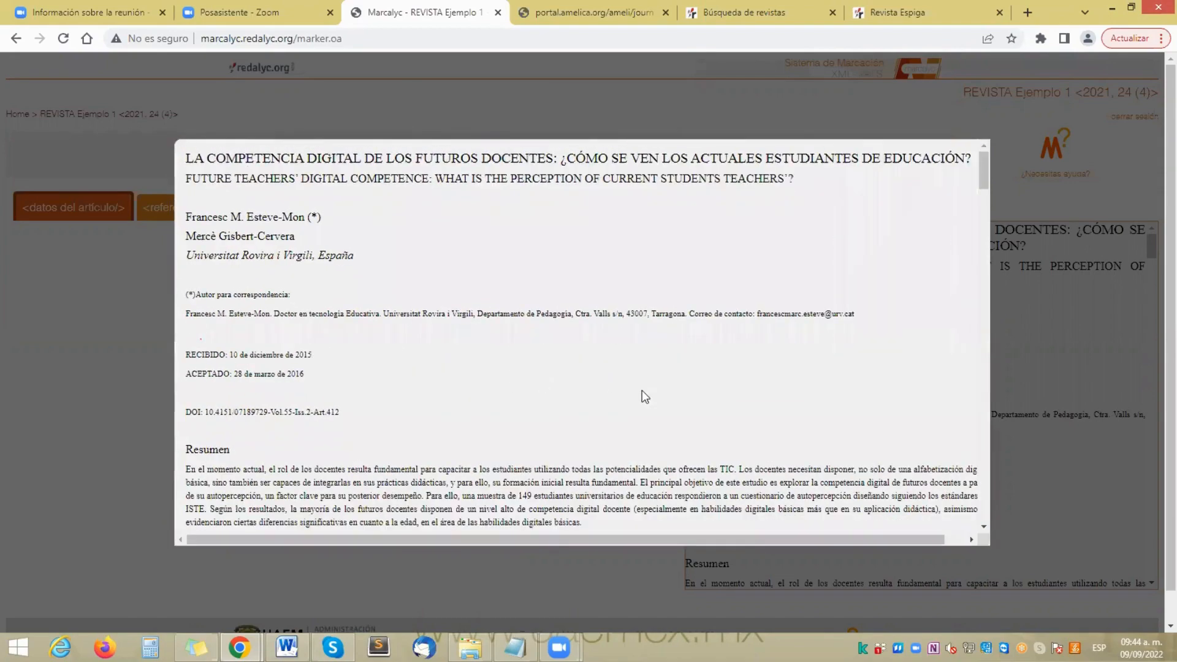
drag(984, 182, 998, 304)
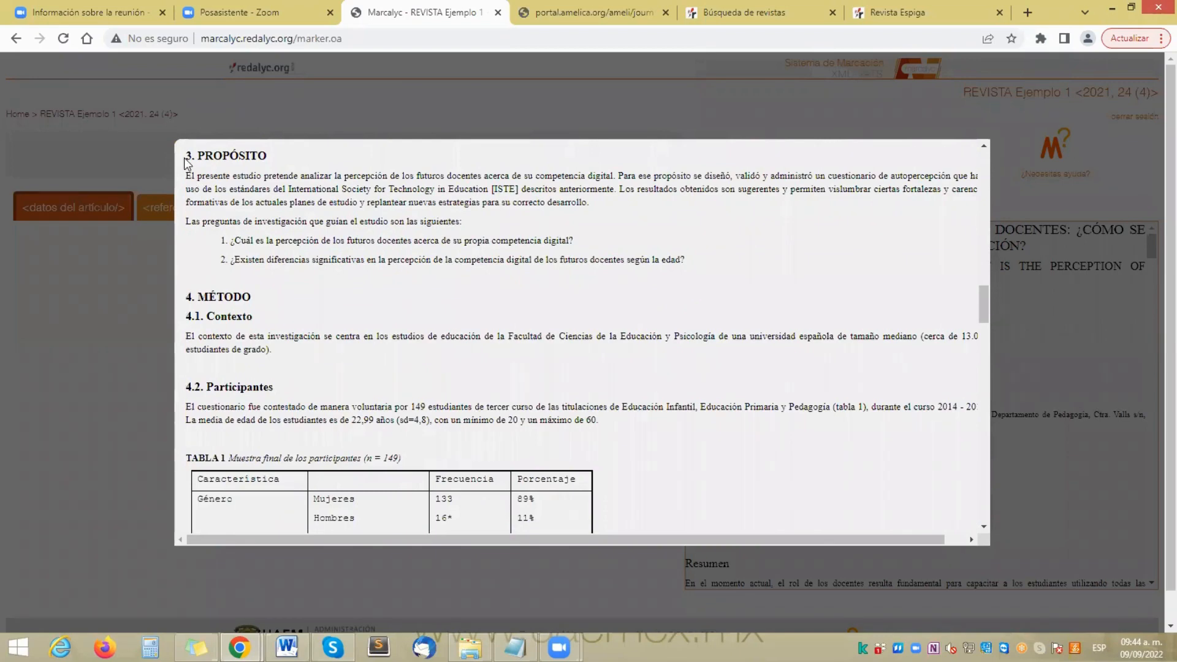
drag(185, 157, 266, 157)
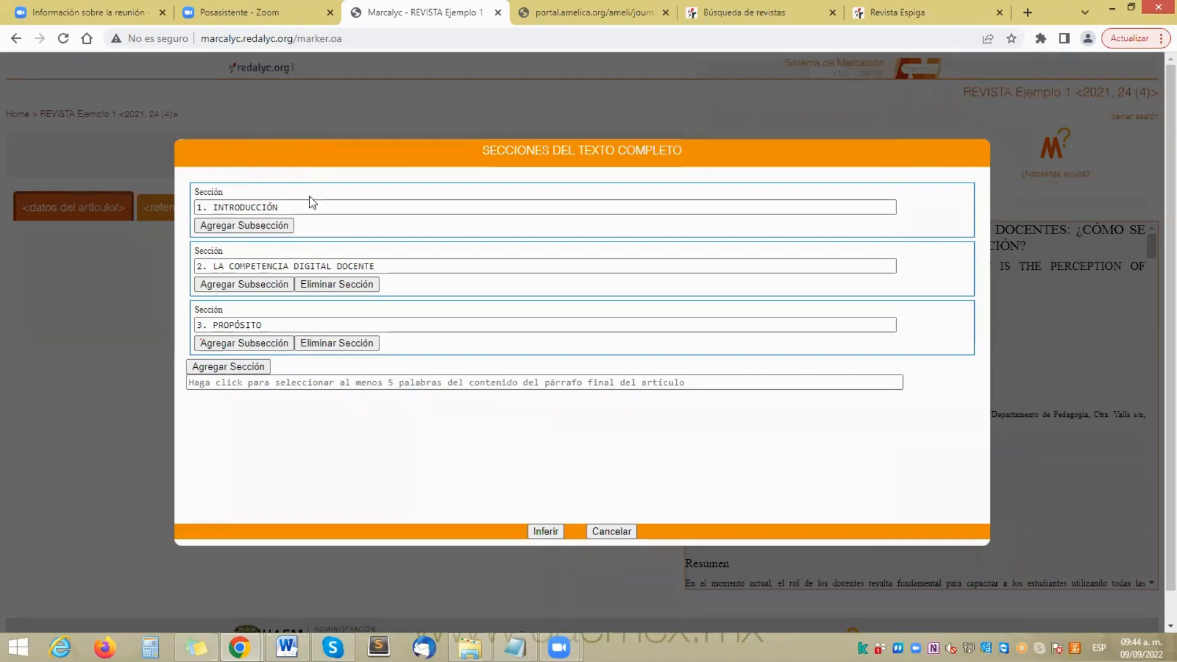
Step: Add a fourth section titled with the article heading "4. MÉTODO"
click(256, 367)
click(258, 383)
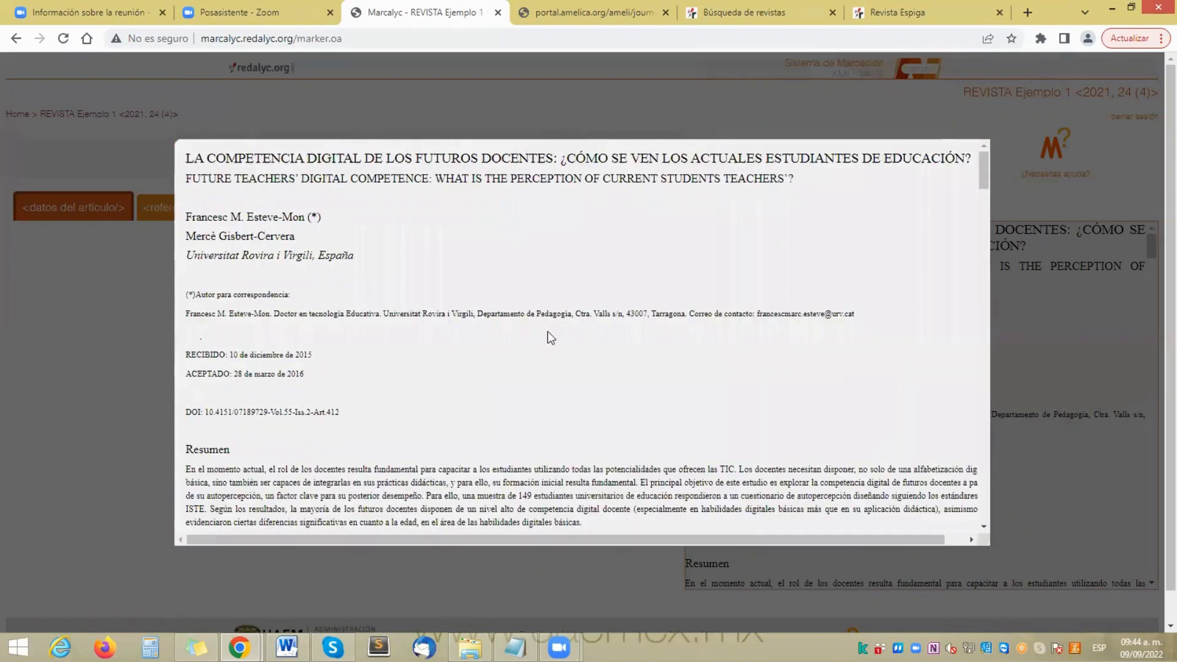
drag(985, 167, 992, 309)
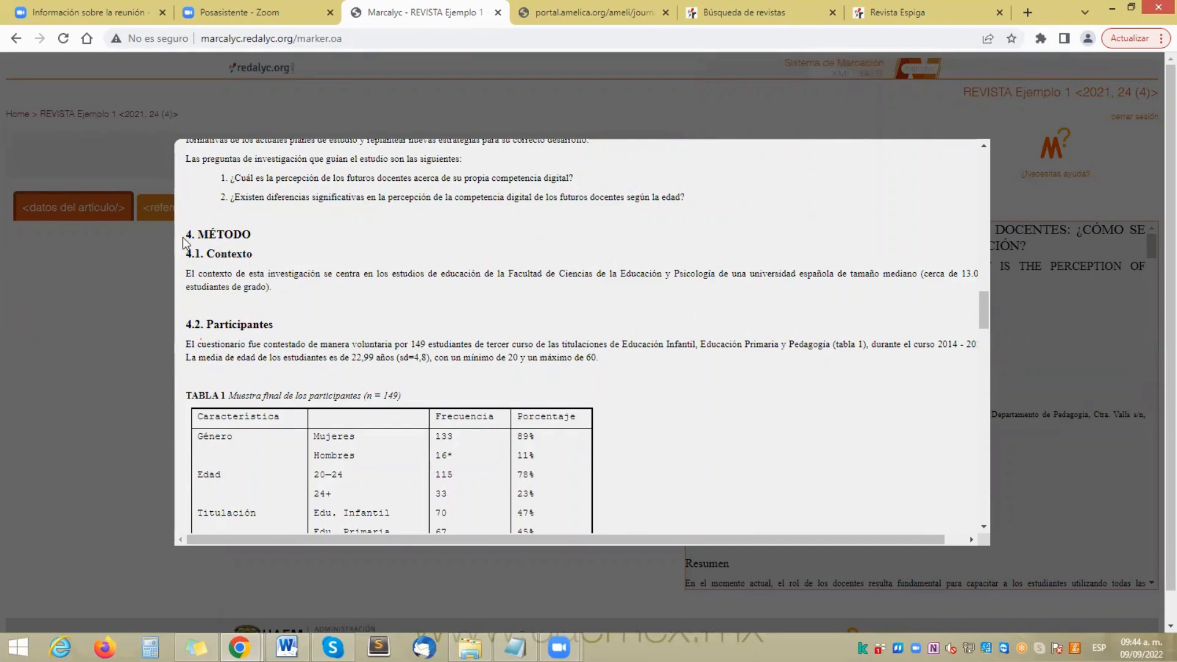
drag(185, 234, 251, 235)
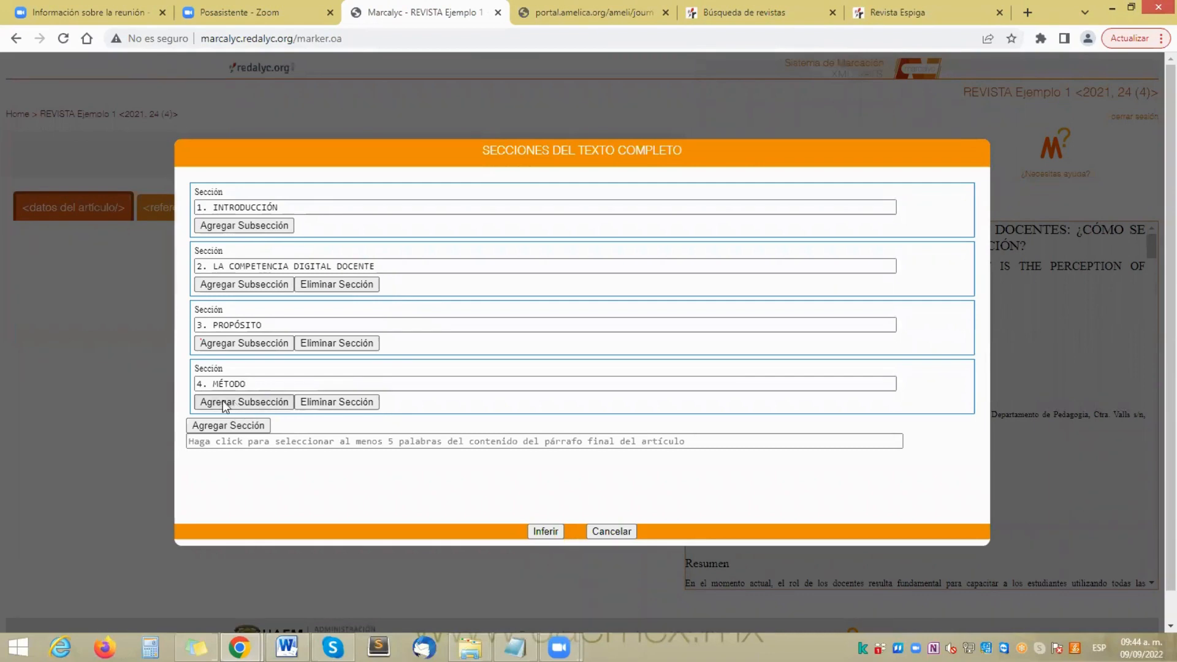
Step: Add a subsection under "4. MÉTODO" titled with the article heading "4.1. Contexto"
click(205, 383)
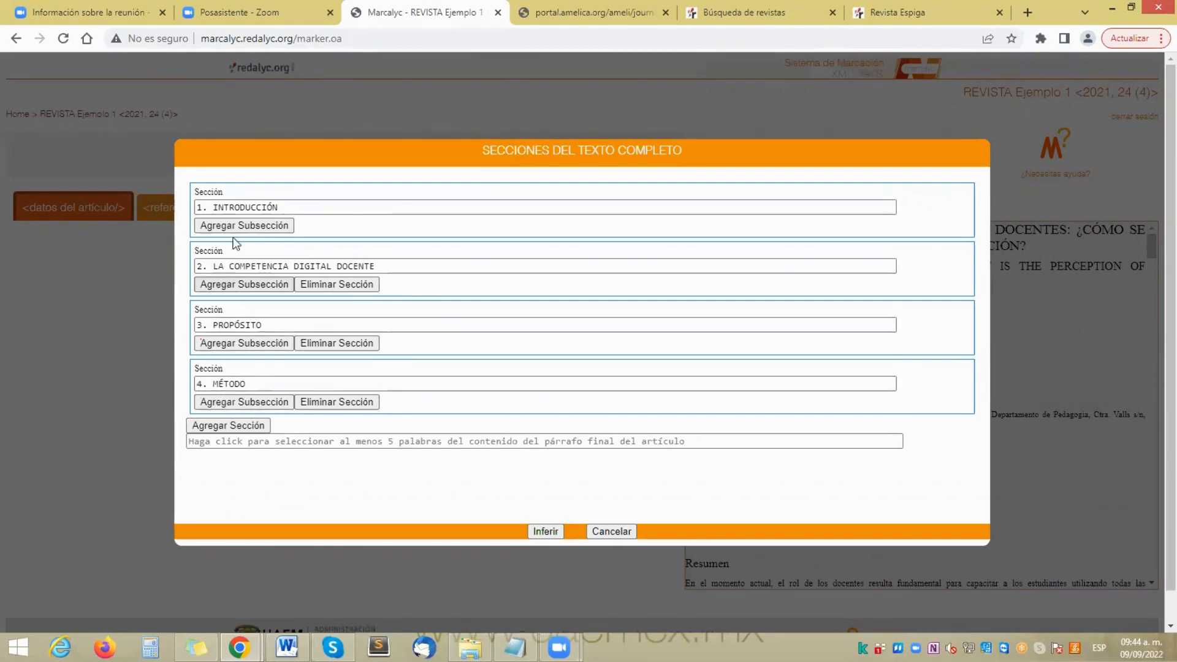
click(237, 402)
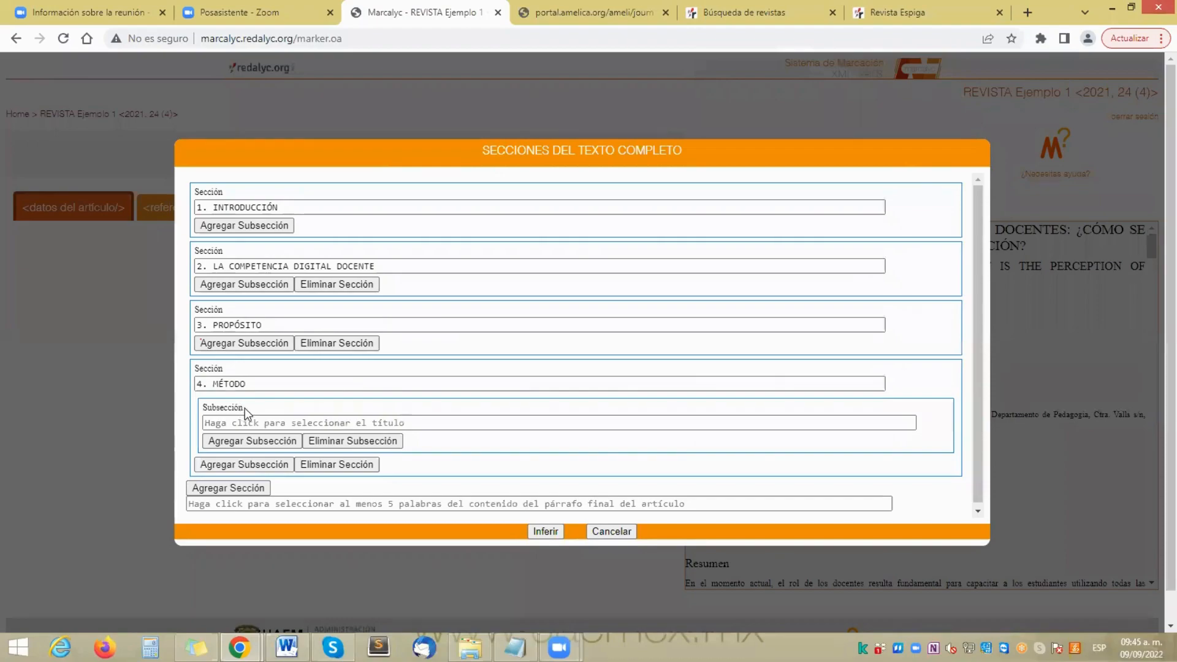
click(257, 421)
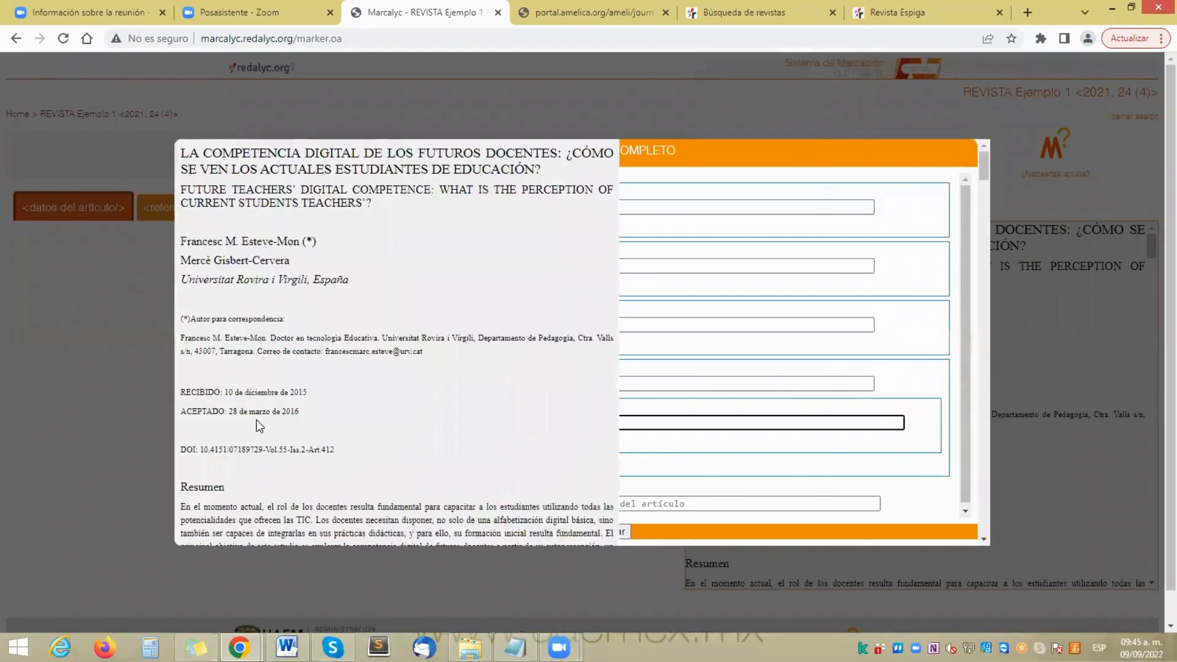
drag(984, 168, 981, 308)
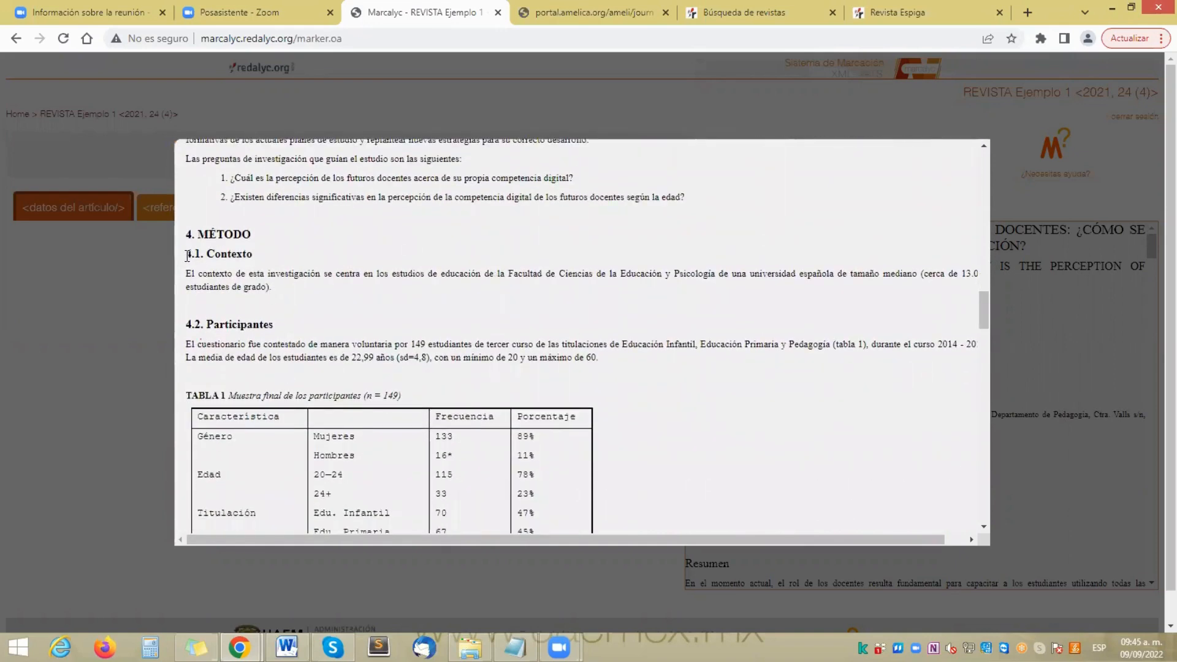
drag(187, 256, 252, 253)
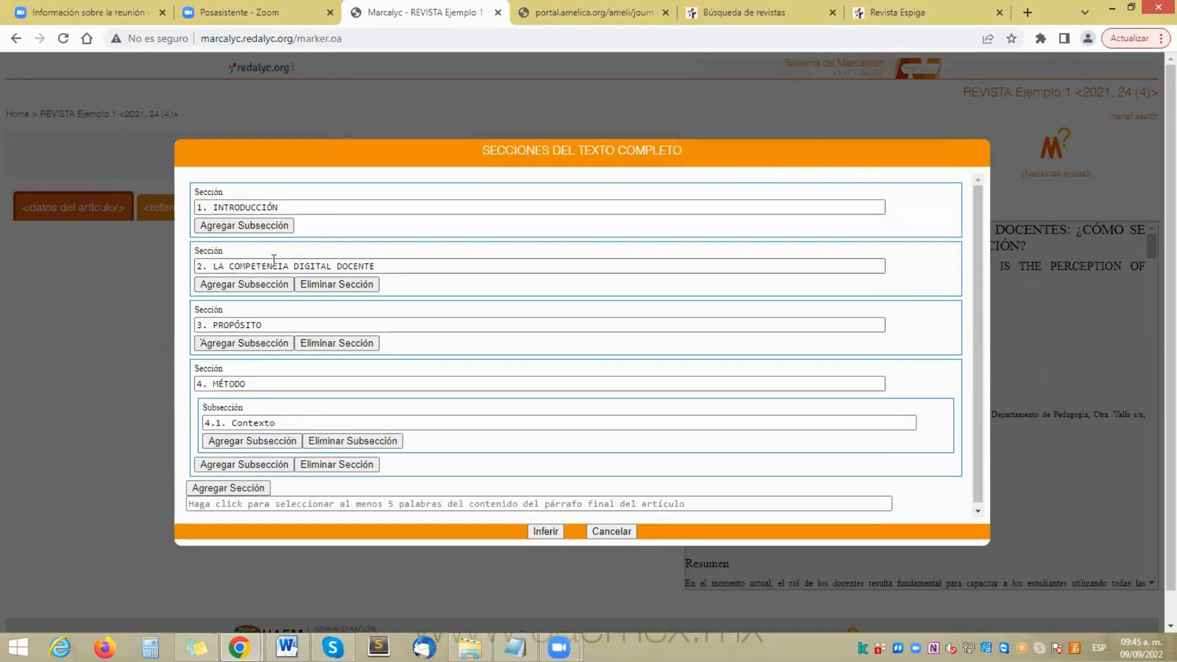
drag(973, 286, 976, 296)
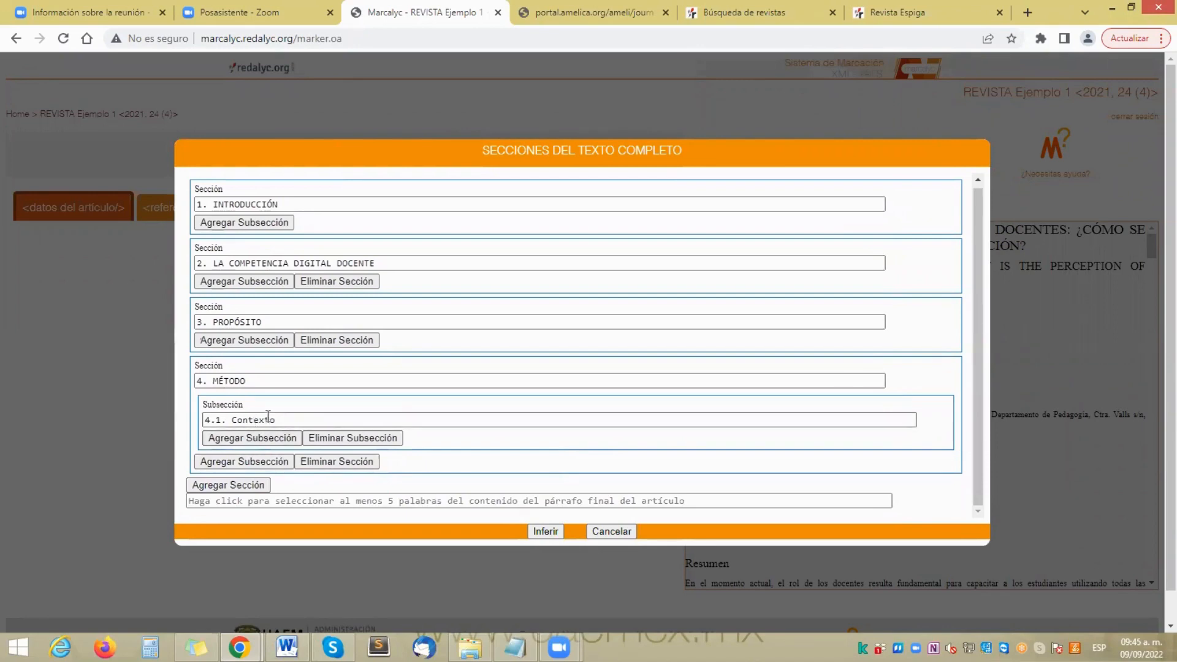
click(256, 439)
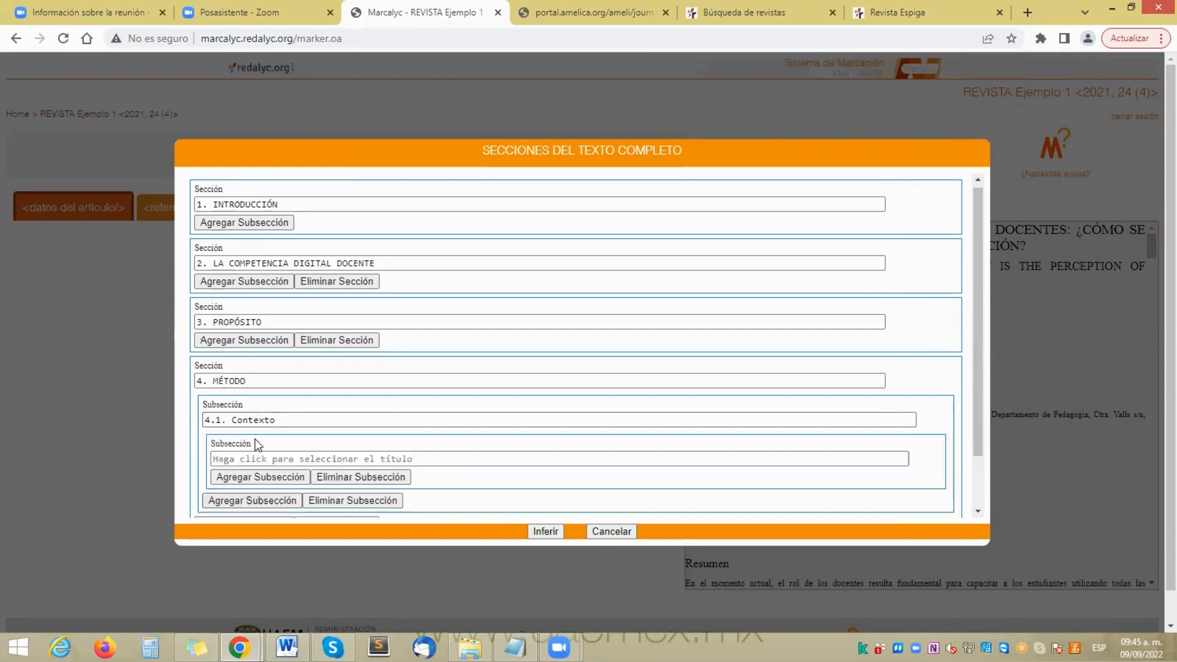
click(348, 478)
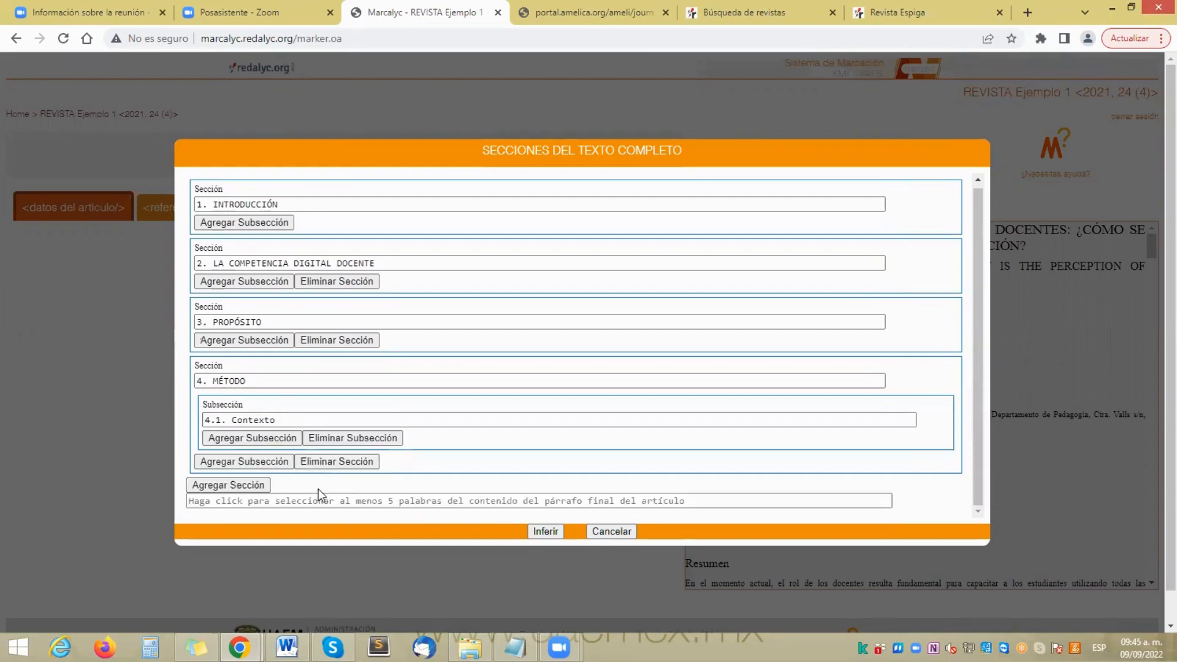
Step: Add a second subsection under "4. MÉTODO" titled with the article heading "4.2. Participantes"
click(228, 462)
click(454, 477)
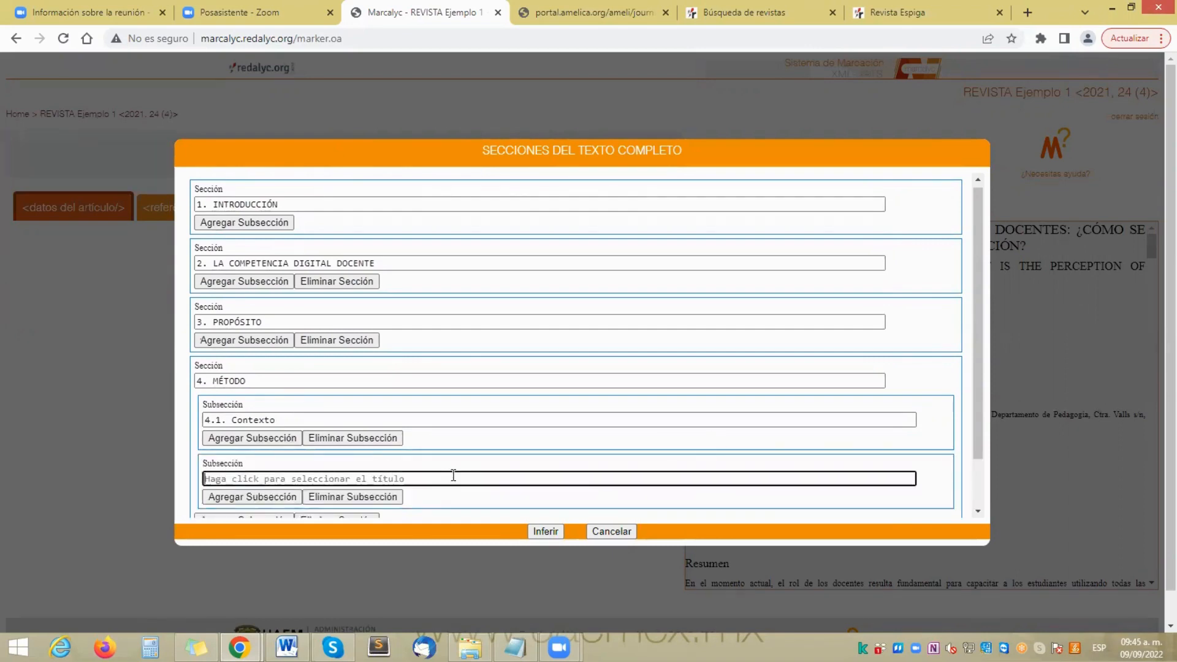
drag(985, 170, 1002, 326)
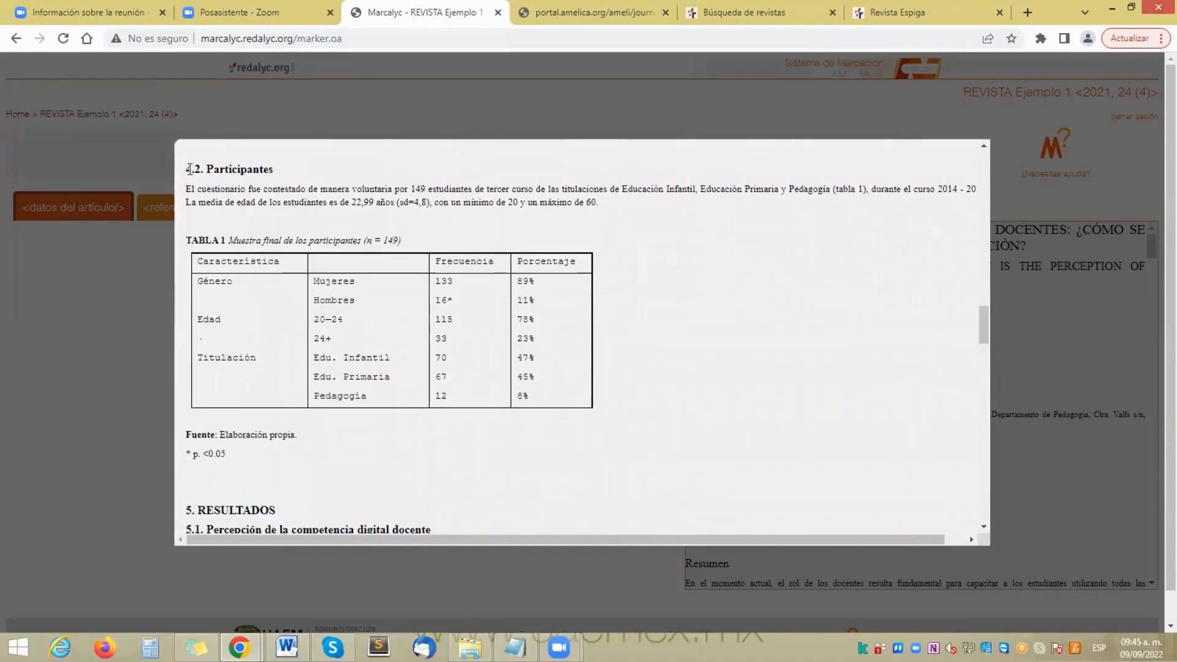
drag(189, 170, 274, 172)
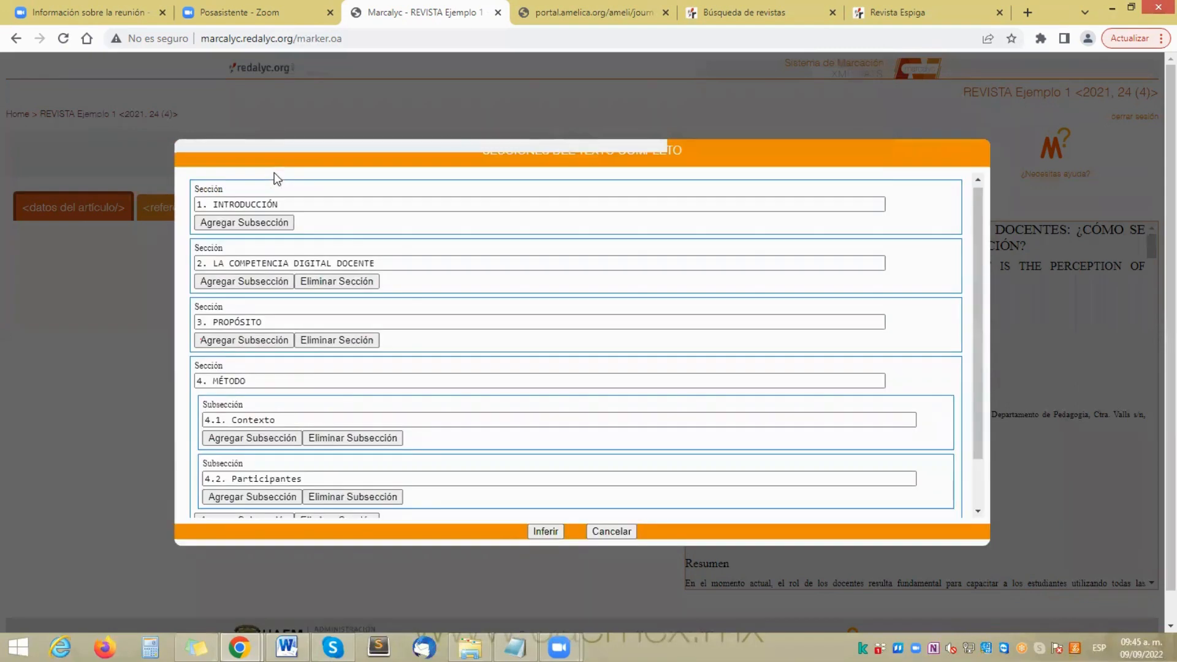
Step: Add a fifth section titled with the article heading "5. RESULTADOS"
drag(977, 279, 966, 366)
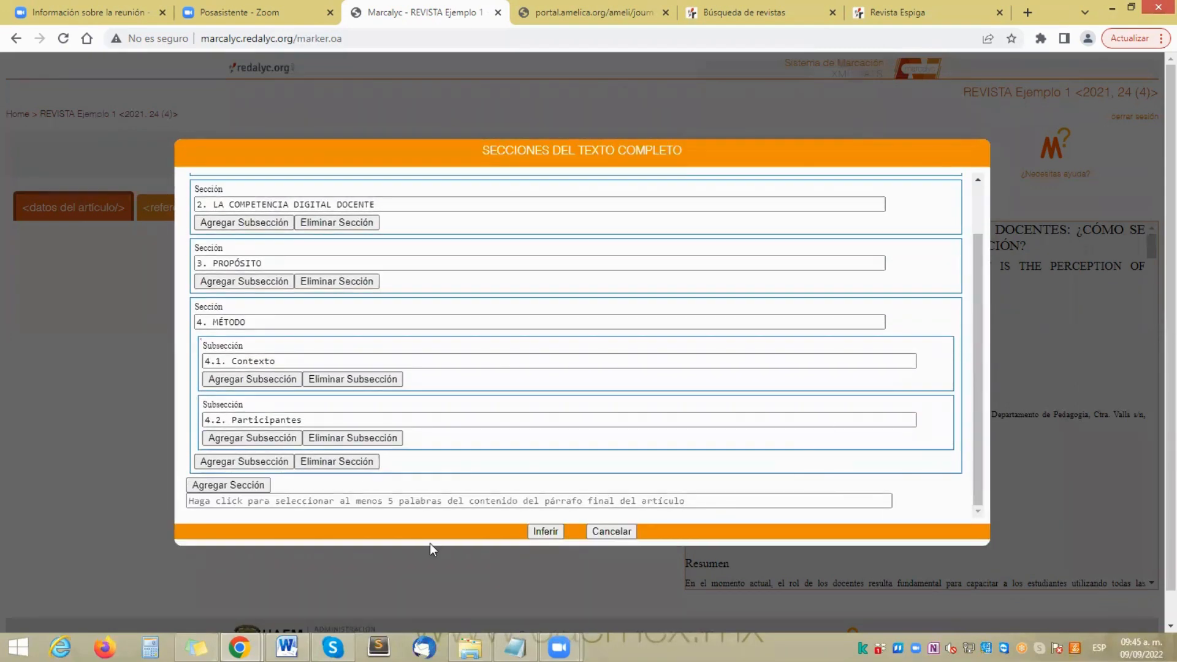
click(230, 485)
click(230, 504)
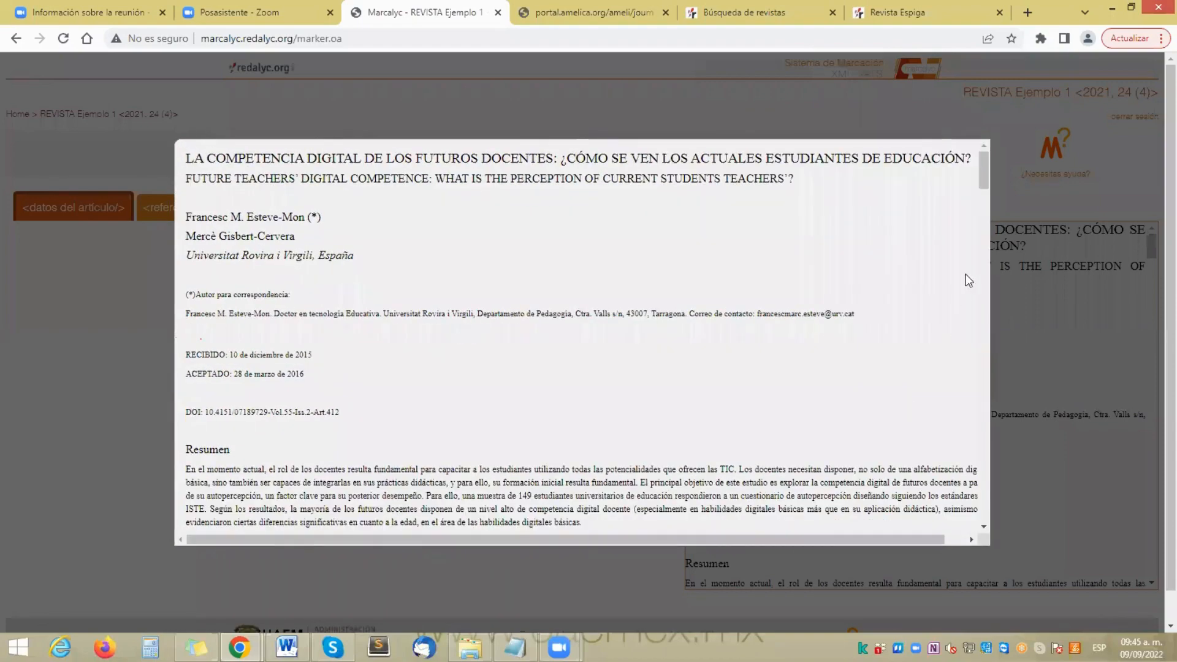
drag(983, 176, 987, 354)
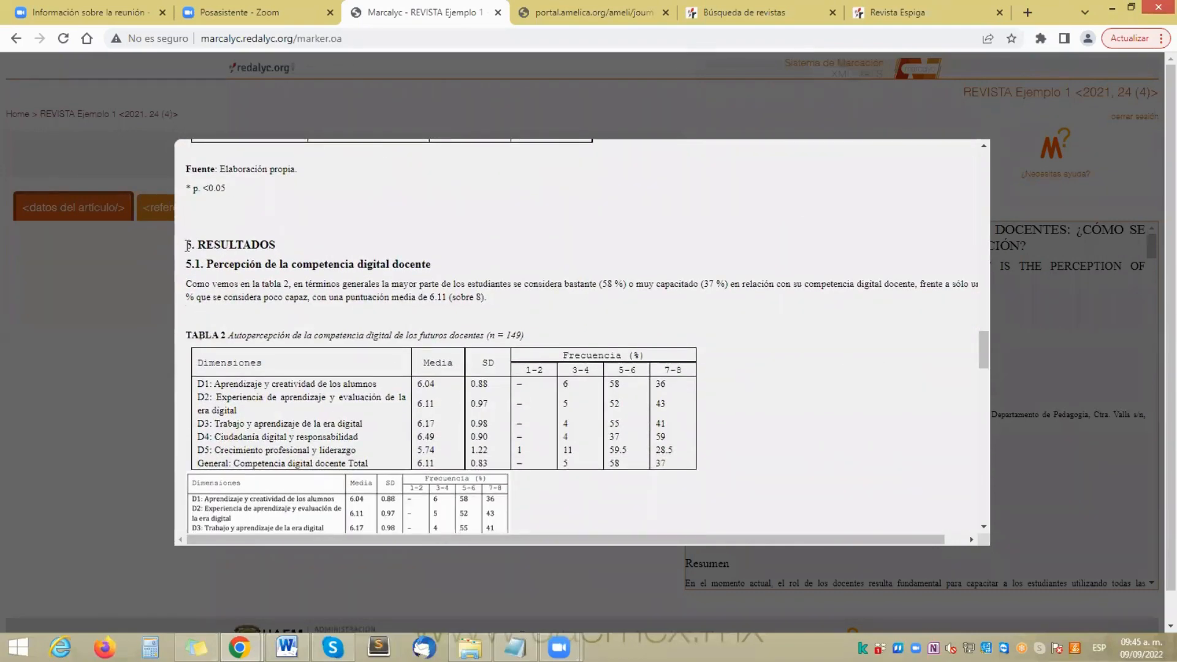
drag(187, 245, 274, 245)
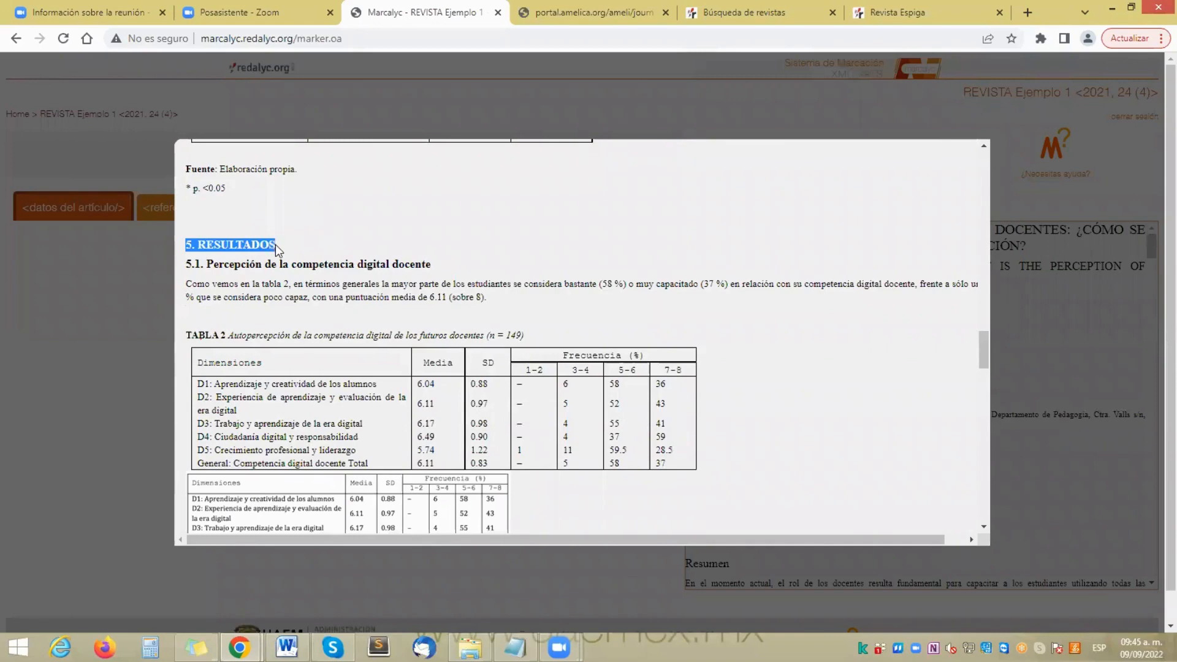
right_click(276, 244)
Step: Add a subsection under "5. RESULTADOS" titled with the article heading "5.1. Percepción de la competencia digital docente"
drag(976, 290, 976, 325)
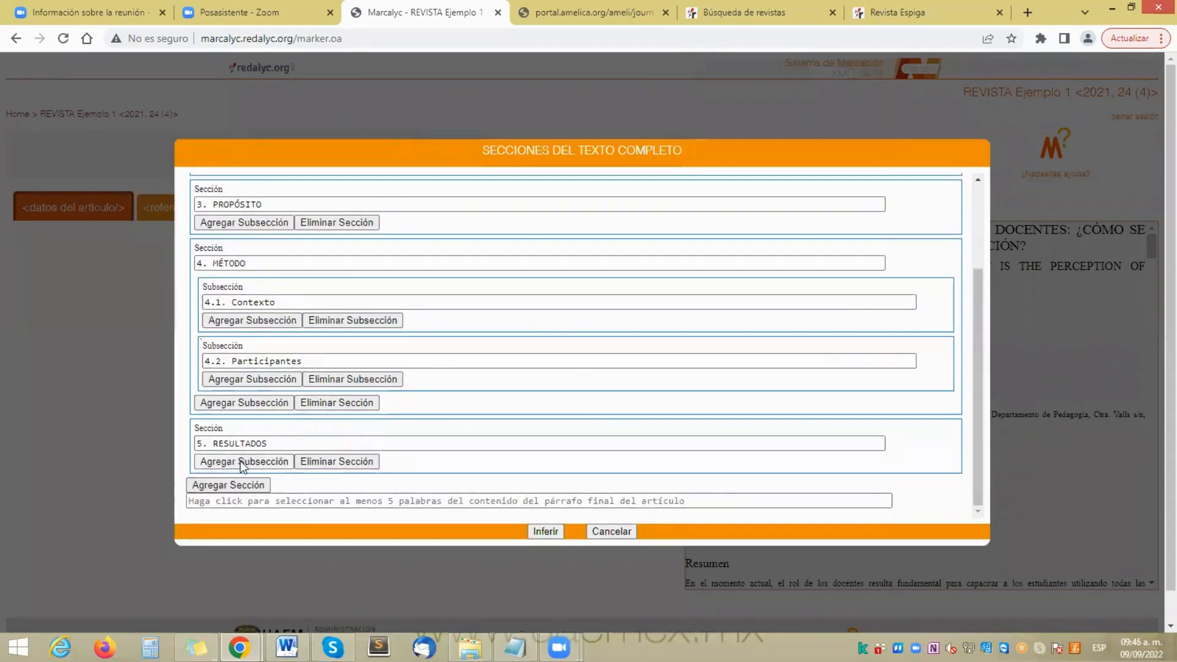
click(242, 466)
click(389, 482)
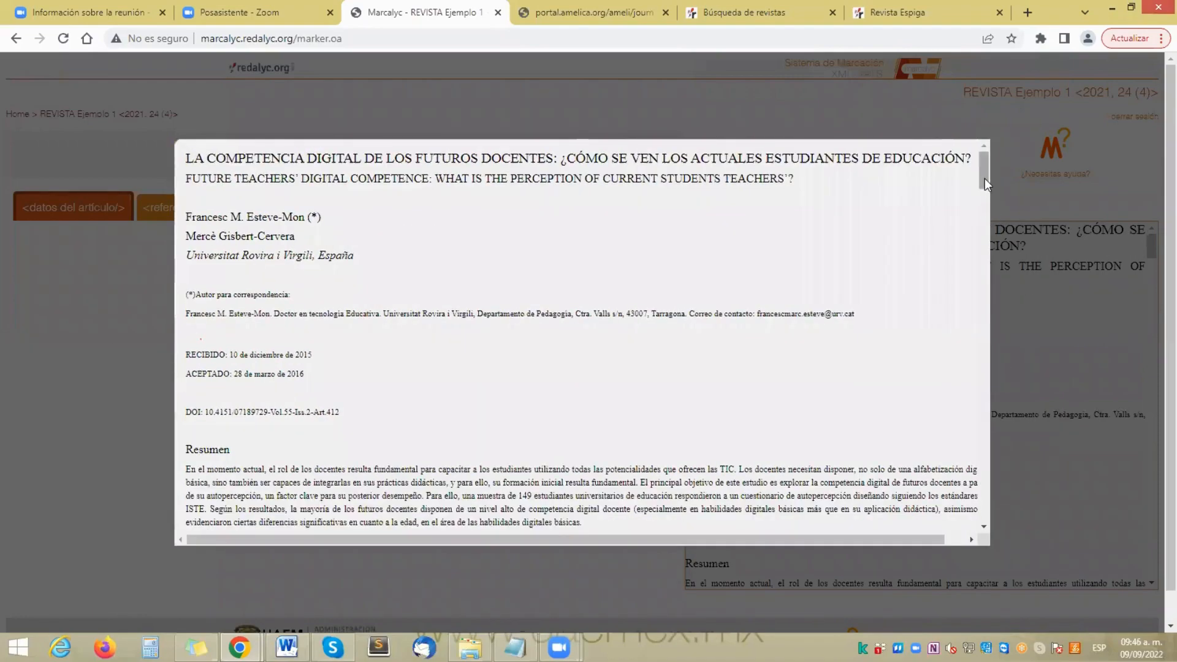
drag(985, 178, 995, 354)
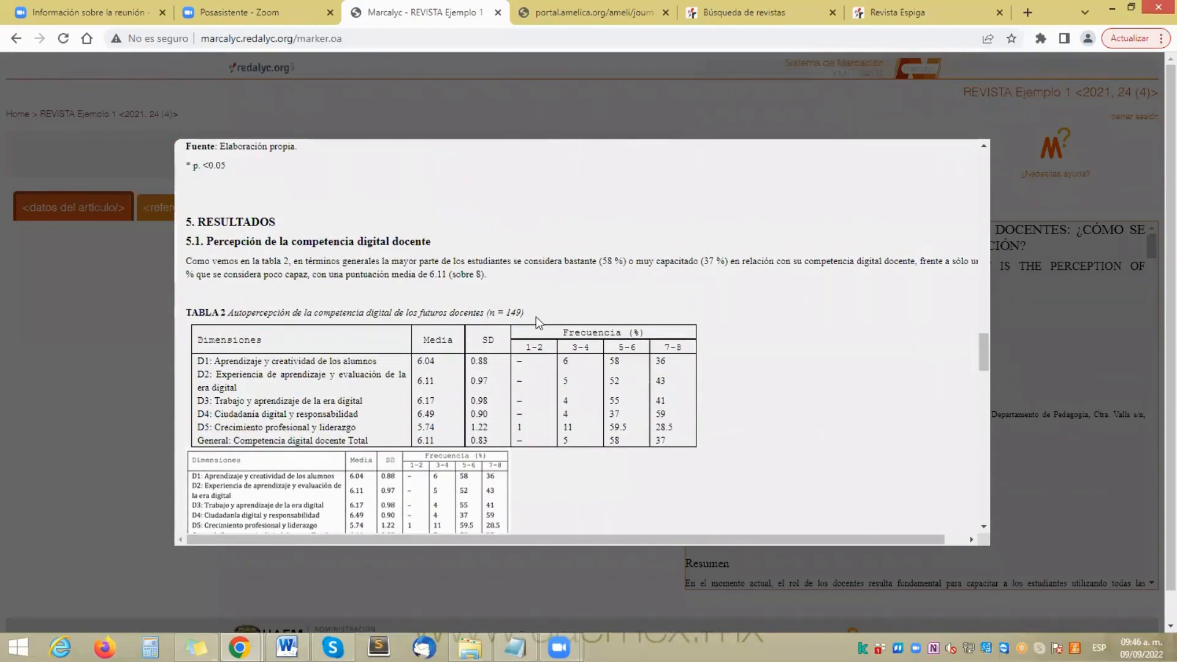
drag(187, 241, 433, 241)
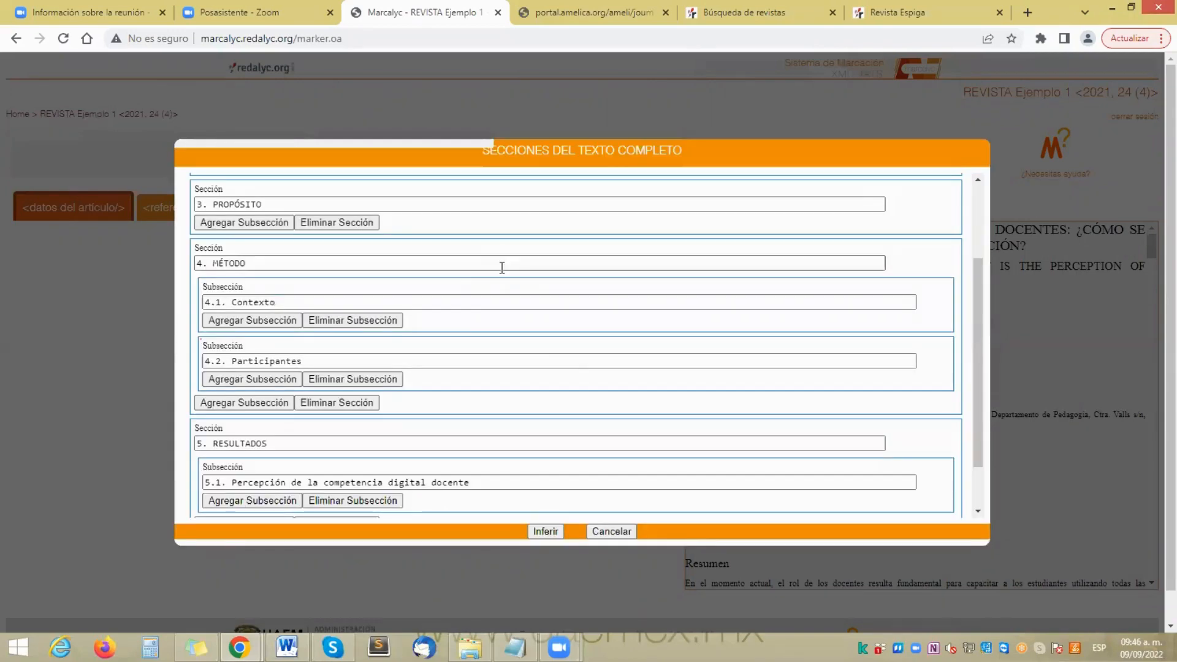
Step: Add a second subsection under "5. RESULTADOS" titled with the article heading "5.2. Análisis de las diferencias según la edad"
drag(980, 325, 980, 389)
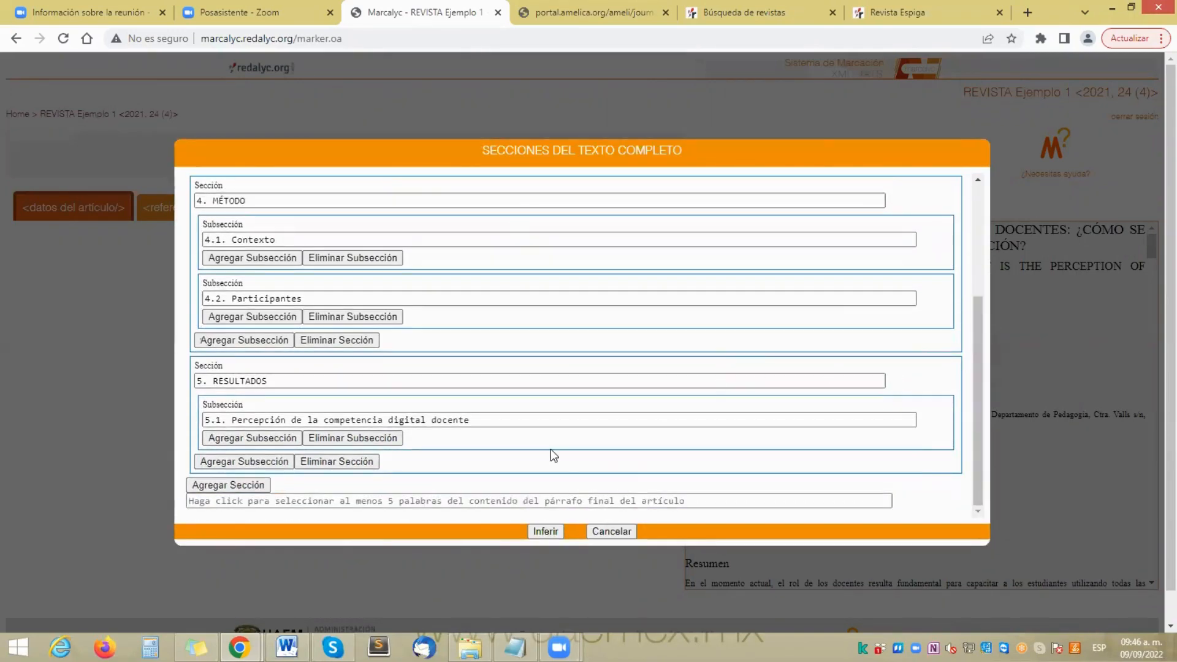
click(237, 461)
click(246, 479)
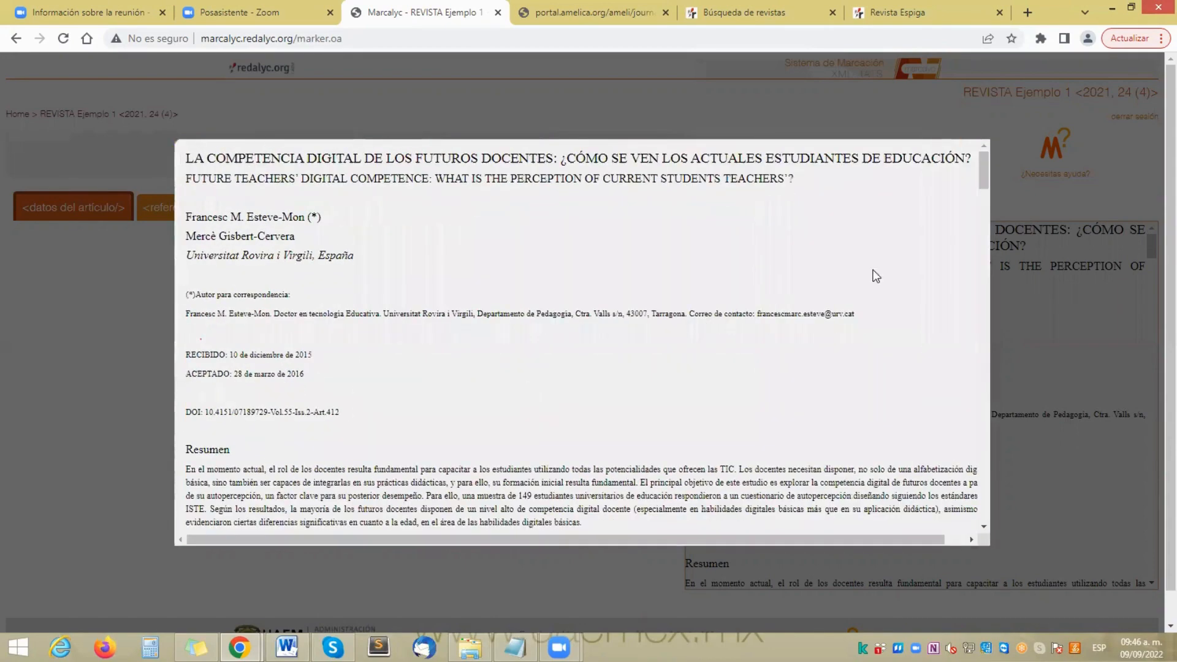
drag(983, 166, 994, 406)
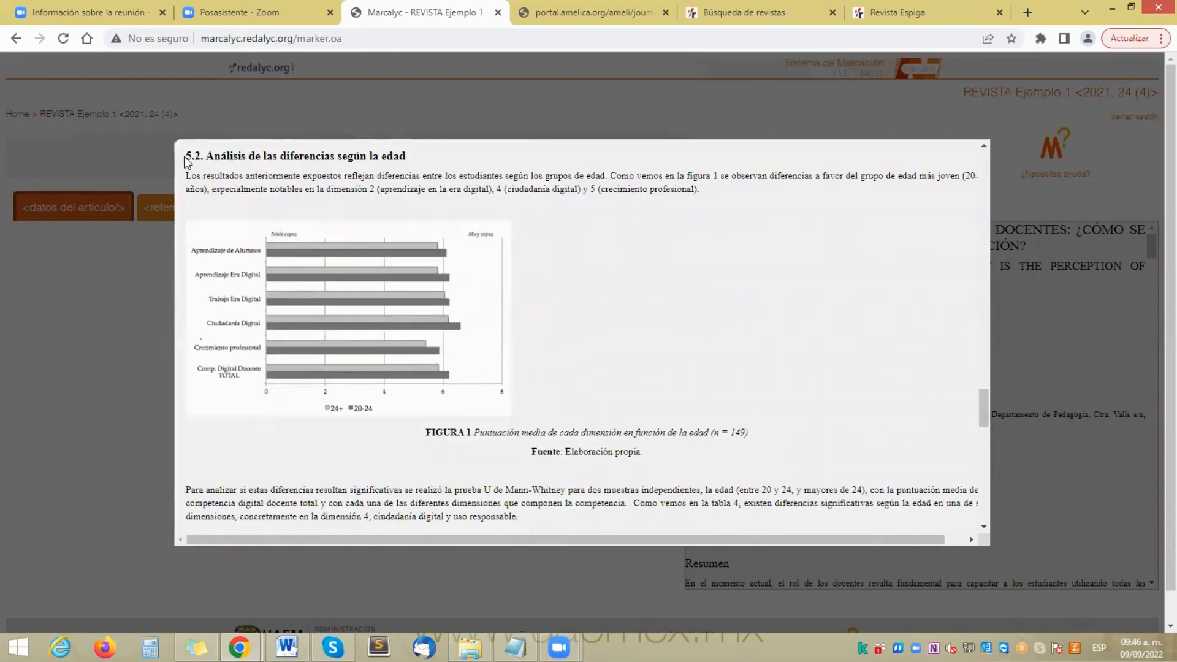
mouse_move(985, 419)
mouse_down()
mouse_move(985, 432)
mouse_move(976, 399)
mouse_up()
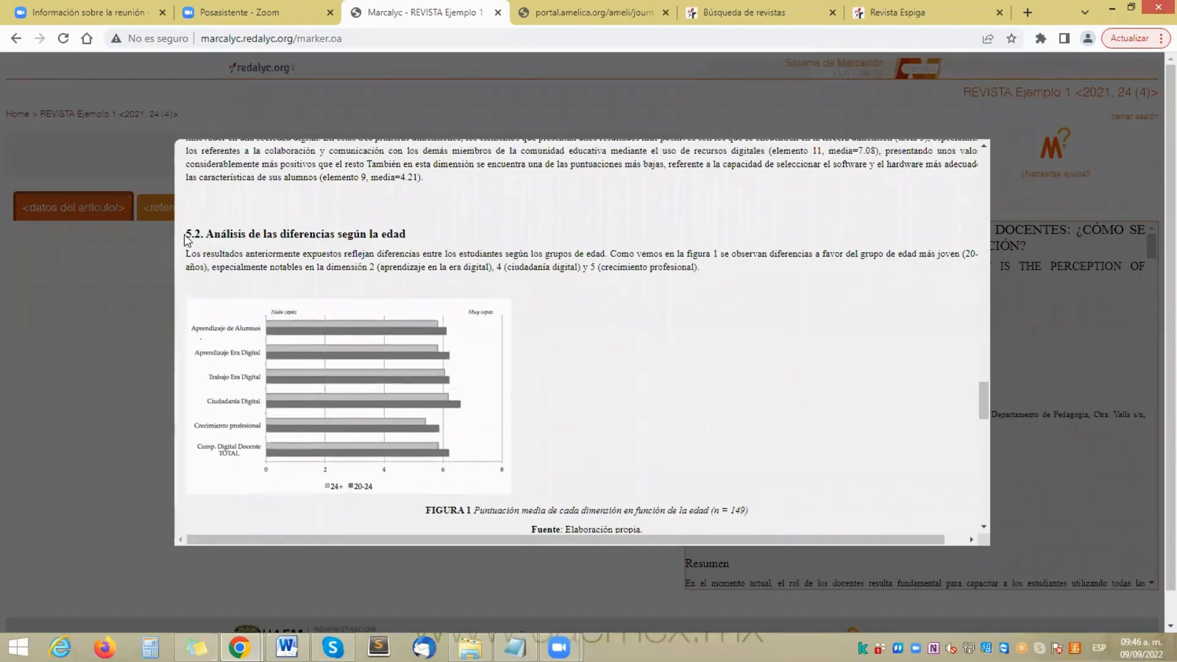
drag(186, 233, 410, 232)
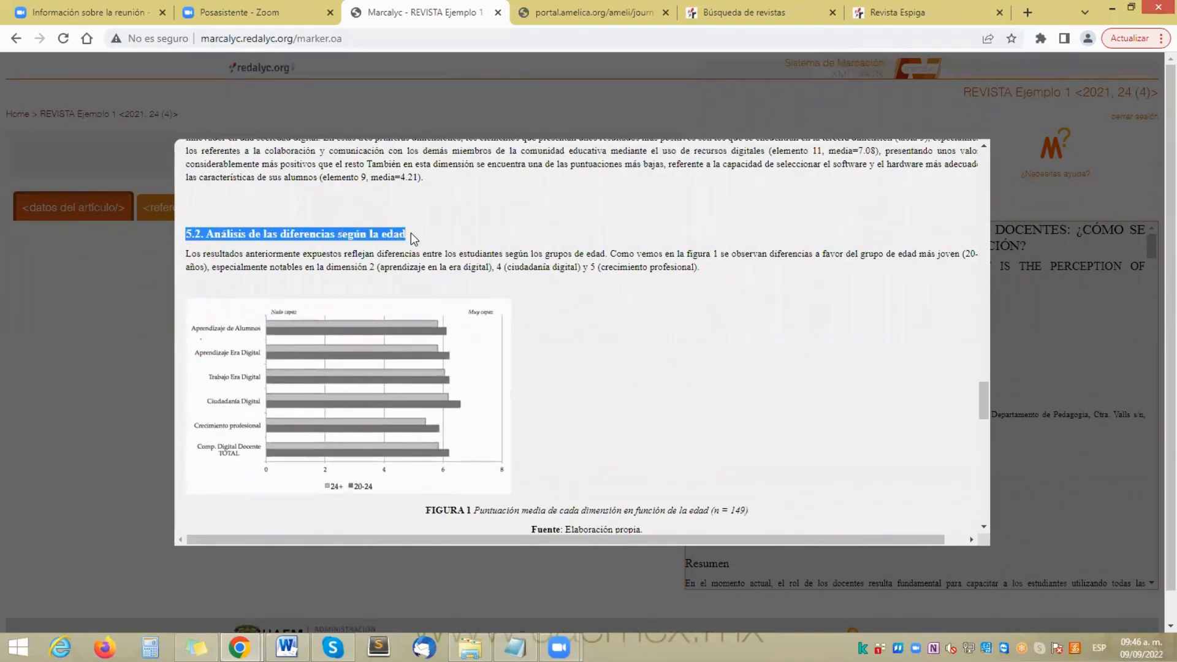
Step: Add a sixth section titled with the article heading "6. DISCUSIÓN"
drag(981, 354, 977, 403)
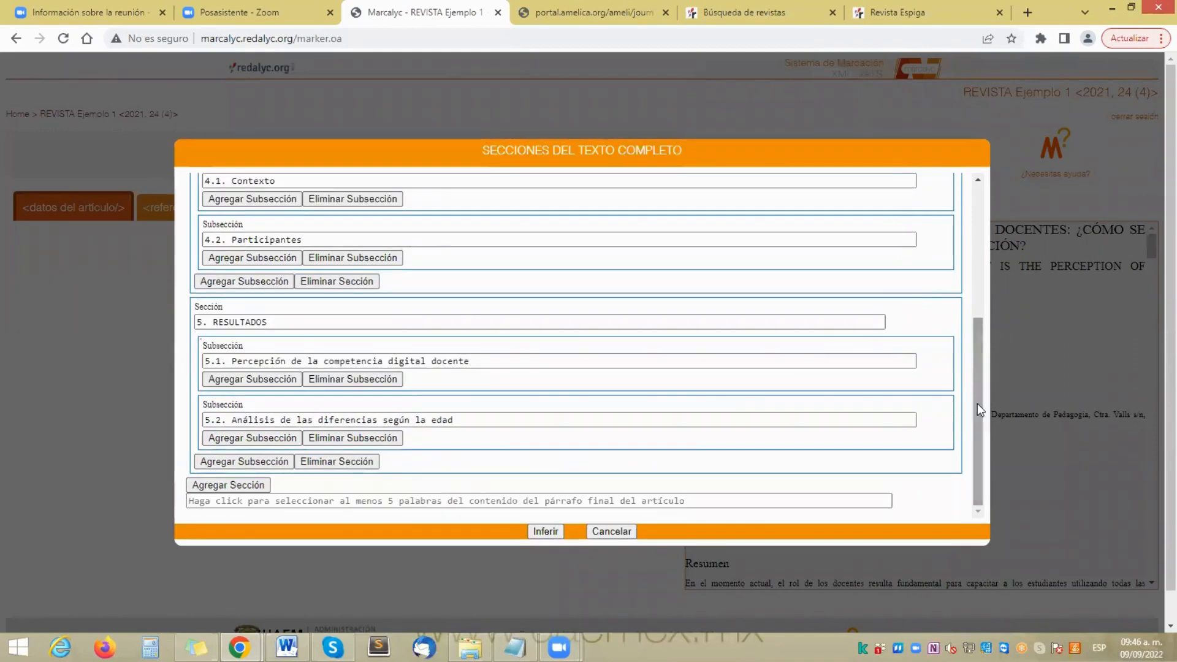
click(224, 483)
click(236, 503)
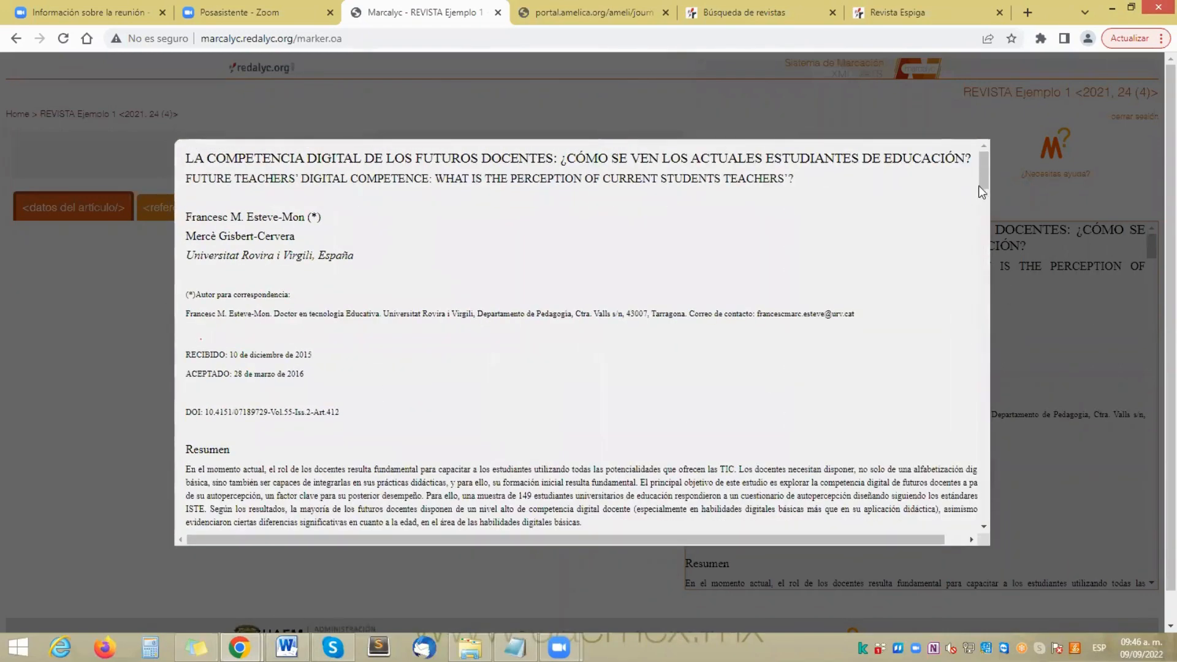
drag(983, 171, 995, 447)
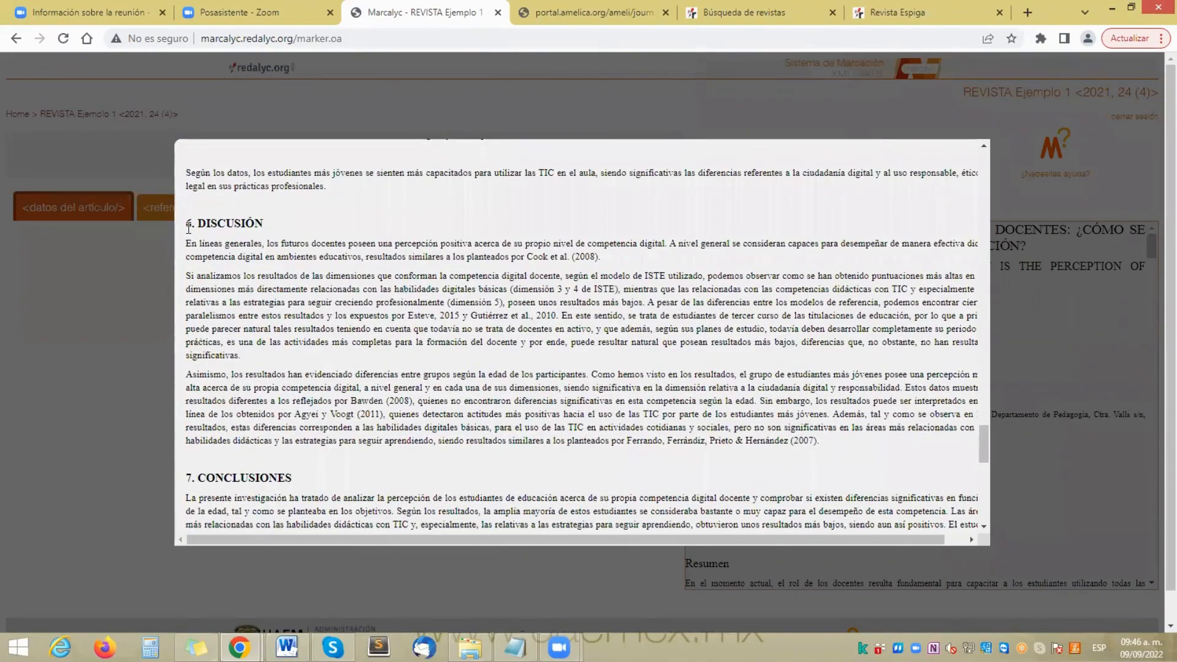
drag(187, 224, 267, 225)
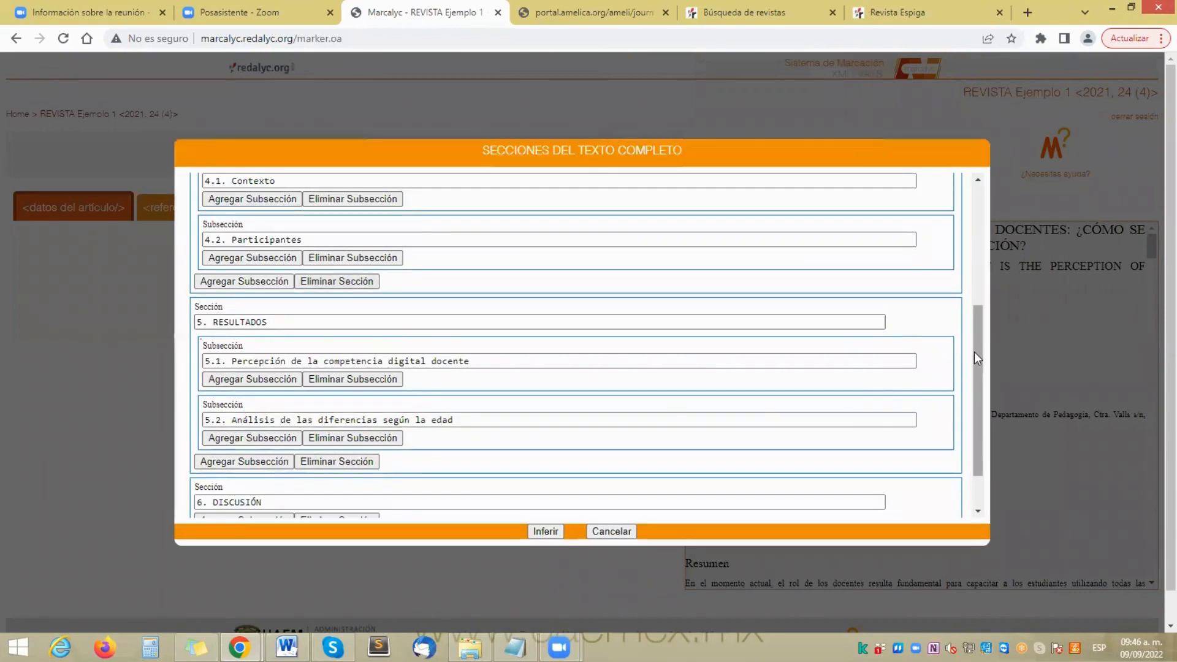
Step: Add a seventh section titled with the article heading "7. CONCLUSIONES"
drag(976, 358, 981, 403)
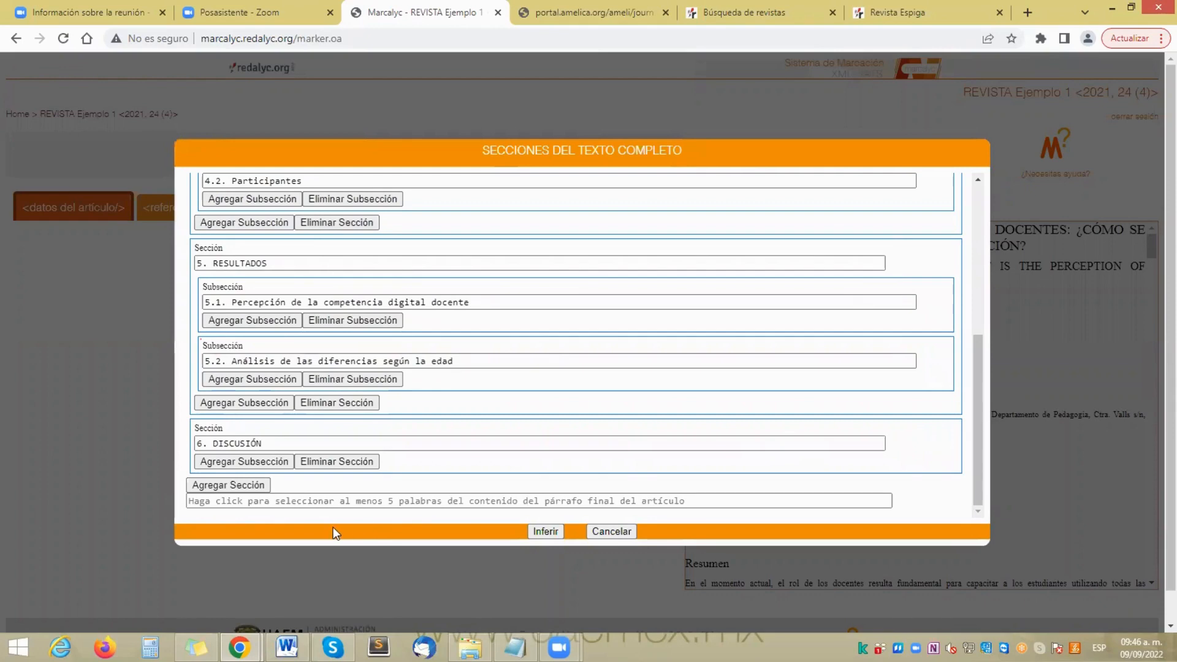
click(239, 486)
click(242, 498)
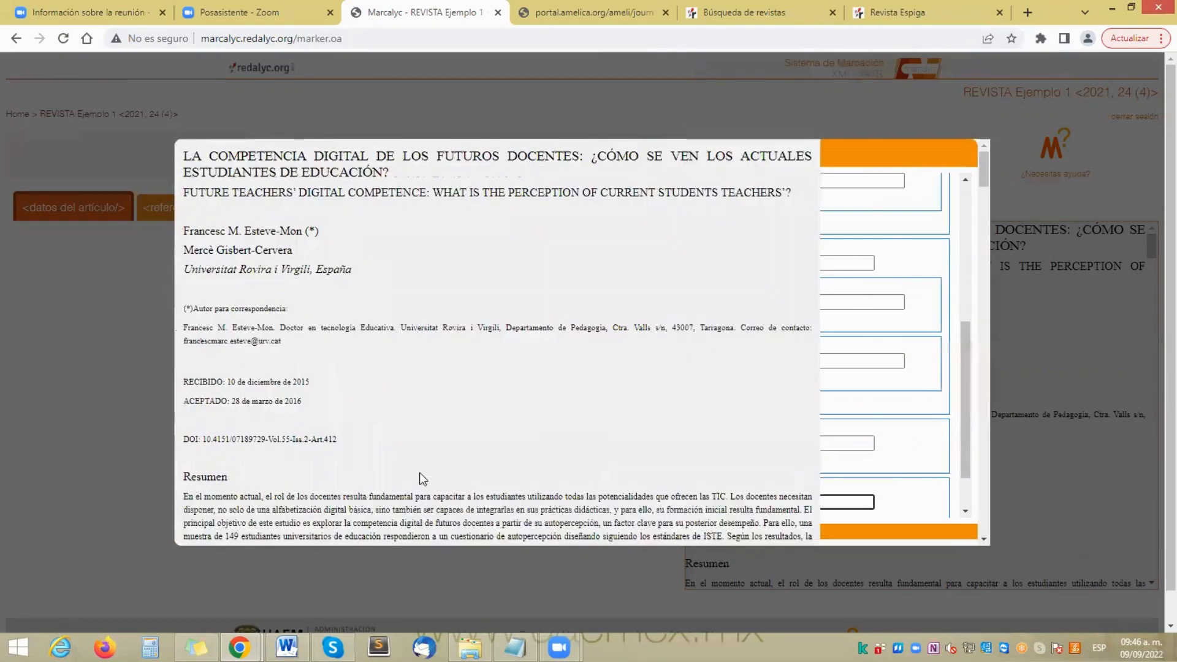
drag(983, 169, 988, 462)
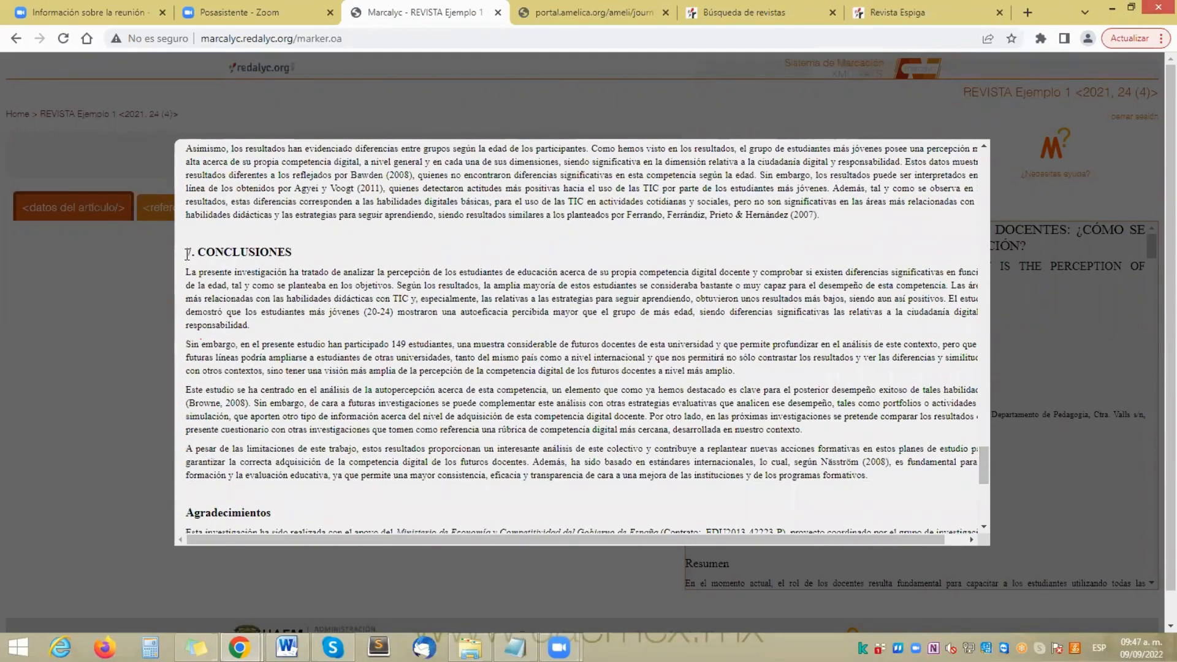
scroll(979, 460, down, 1)
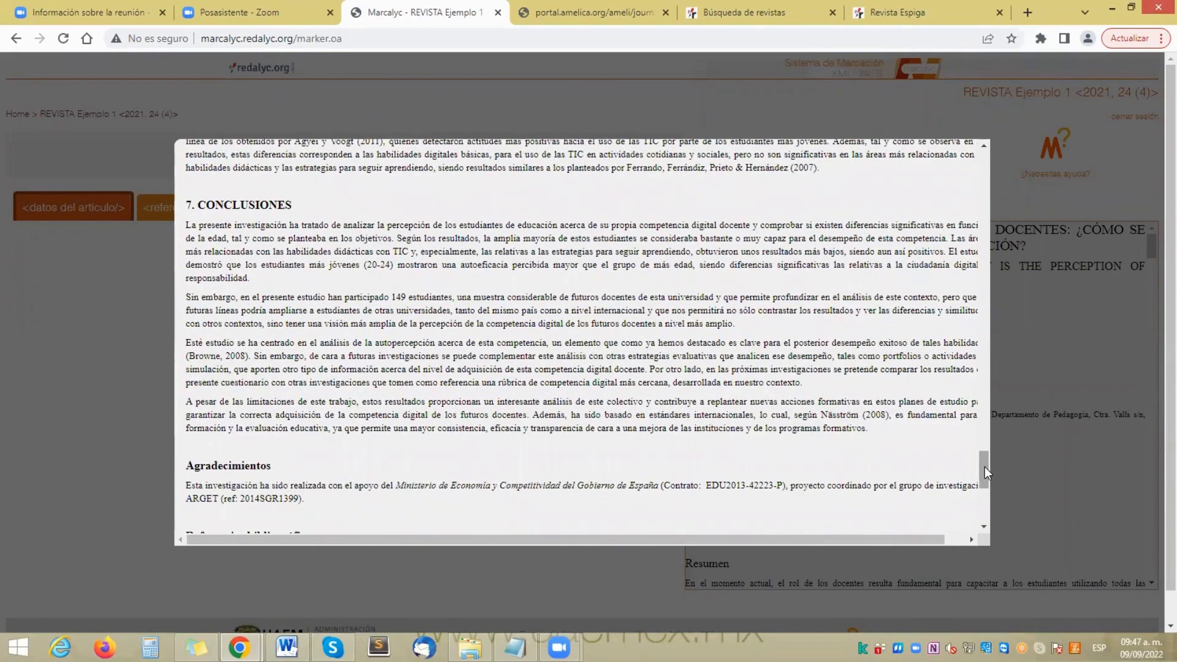
drag(984, 466, 984, 461)
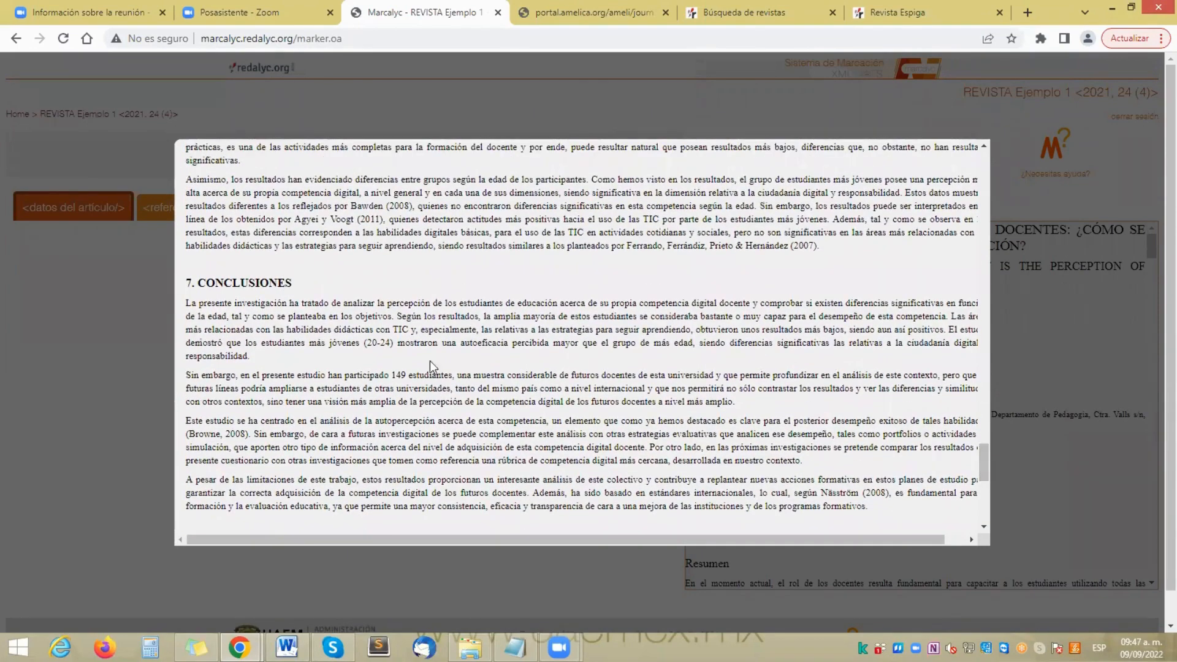
double_click(189, 283)
drag(189, 283, 293, 281)
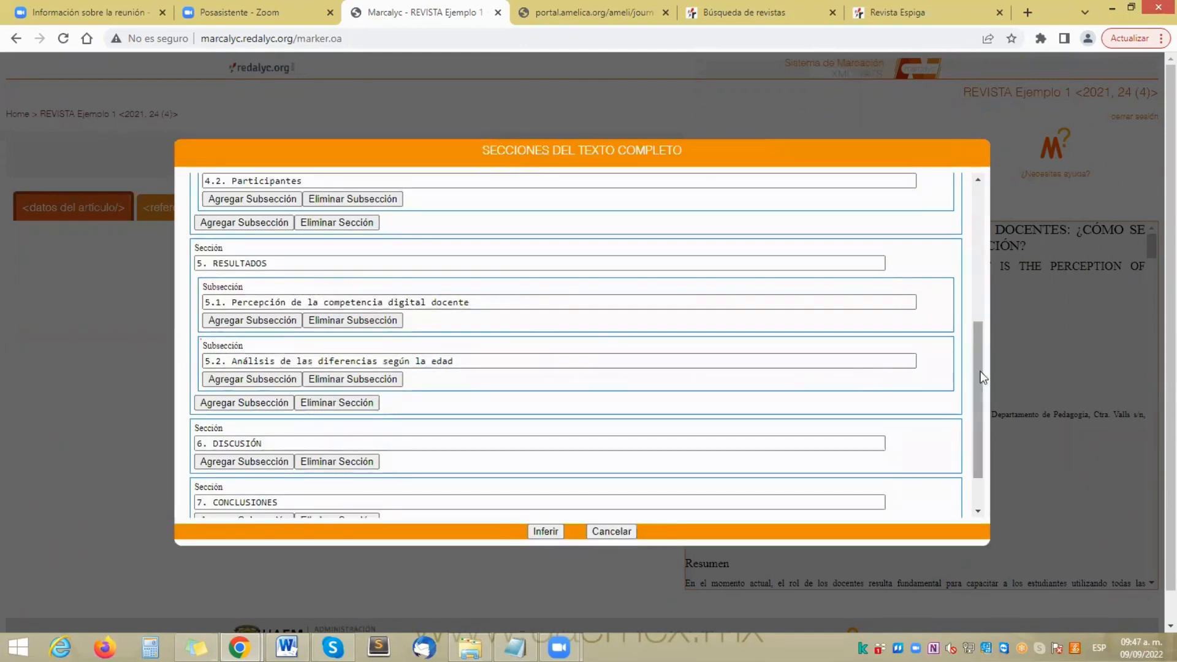
Step: Set the final-paragraph text to "a una mejora de las instituciones y de los programas formativos." from the conclusions and infer the full-text sections
drag(977, 359, 978, 410)
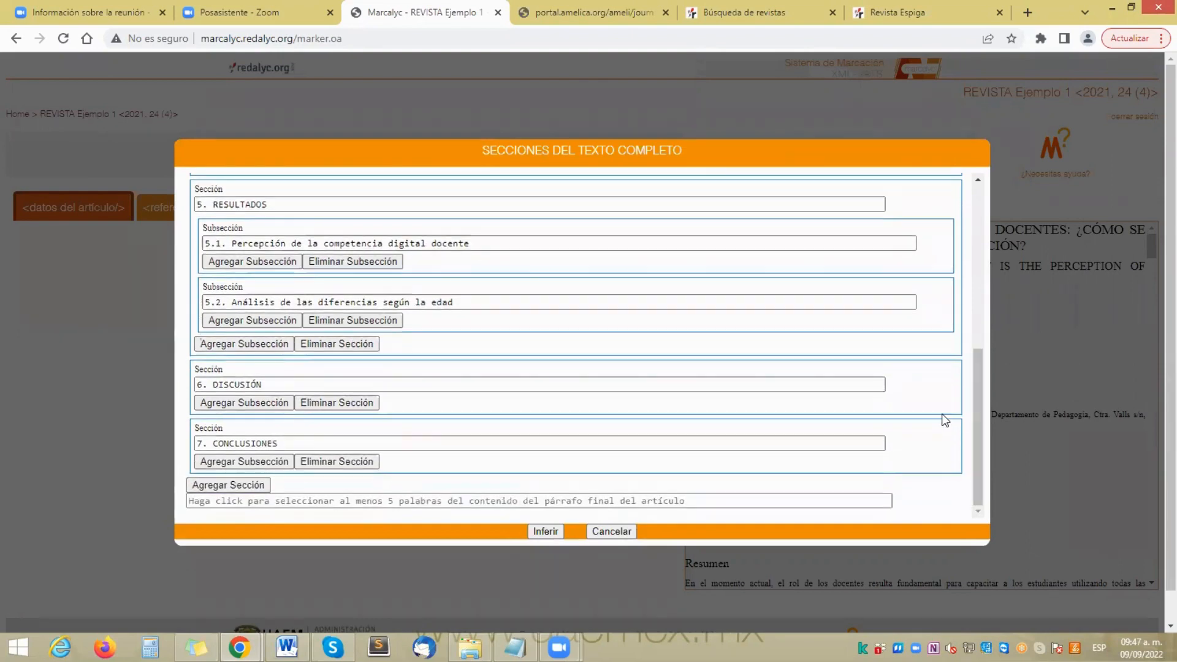
click(394, 503)
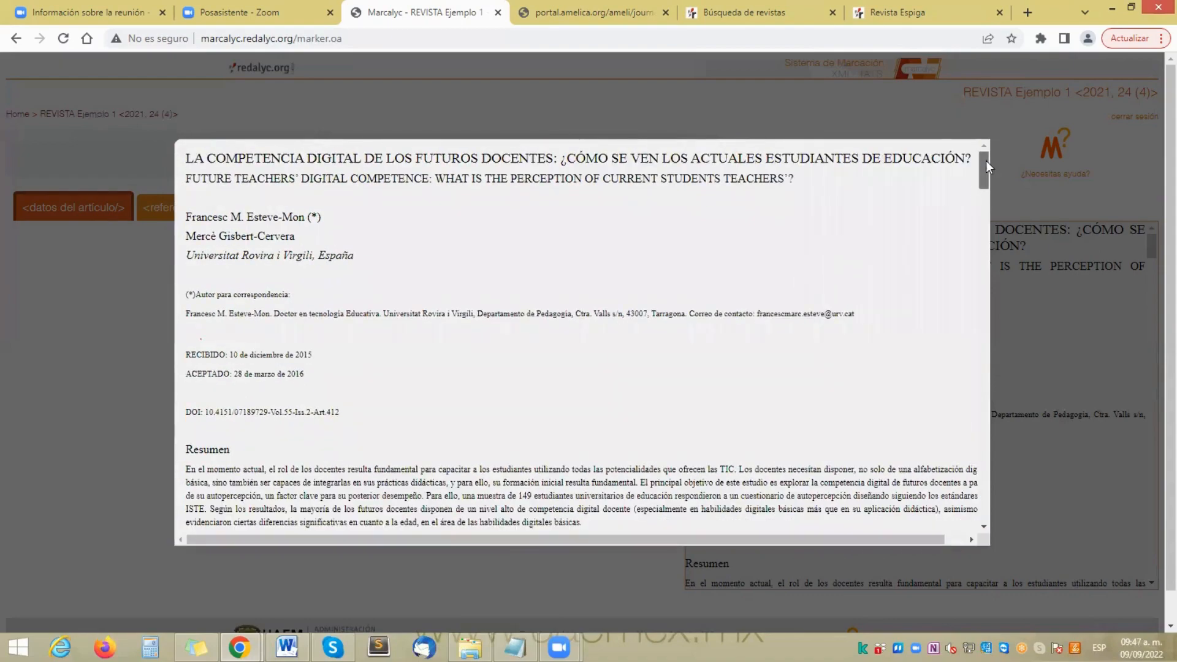
drag(985, 160, 994, 462)
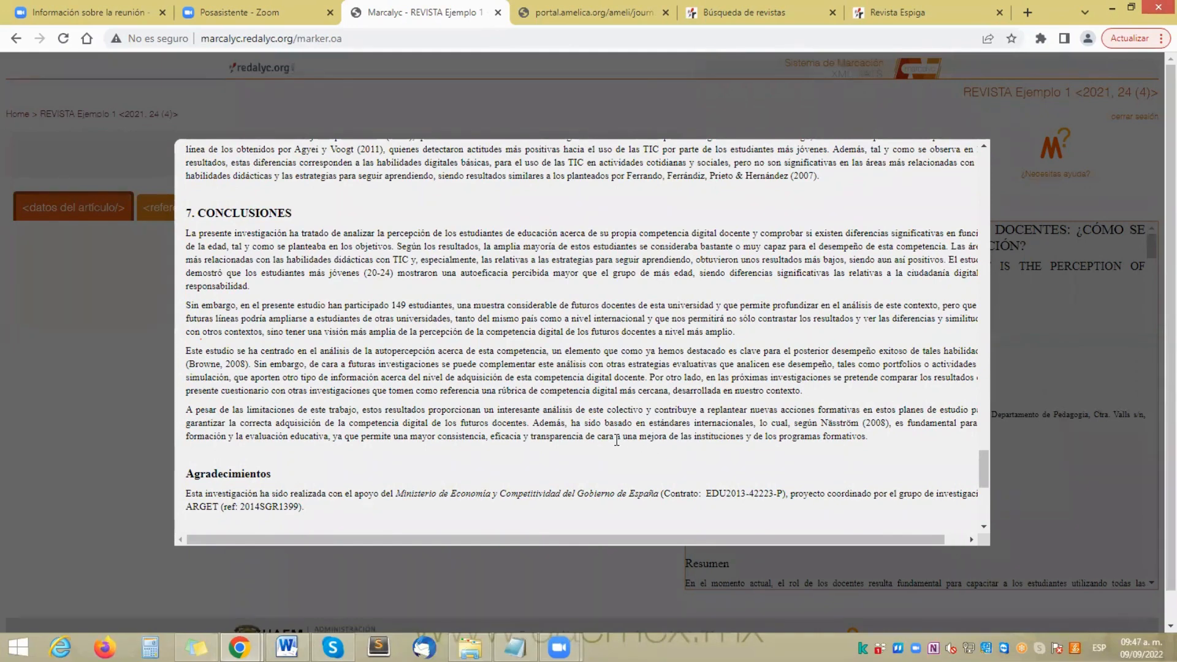
drag(617, 440, 869, 436)
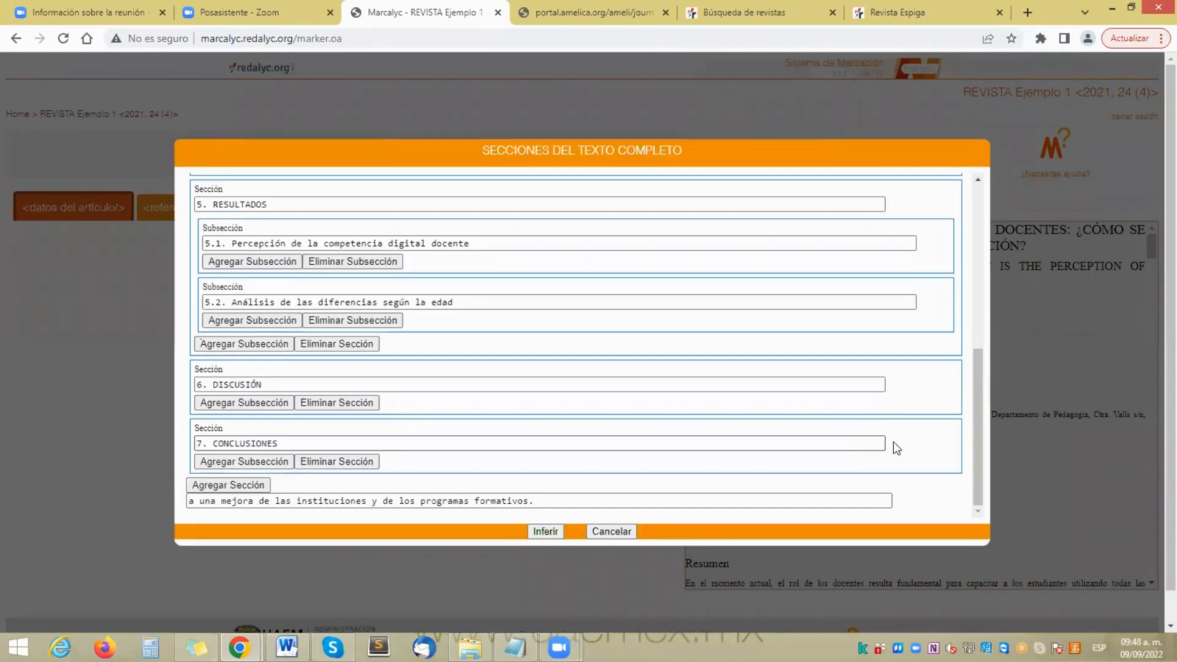
mouse_move(975, 459)
mouse_down()
mouse_move(987, 385)
mouse_move(978, 289)
mouse_move(981, 478)
mouse_up()
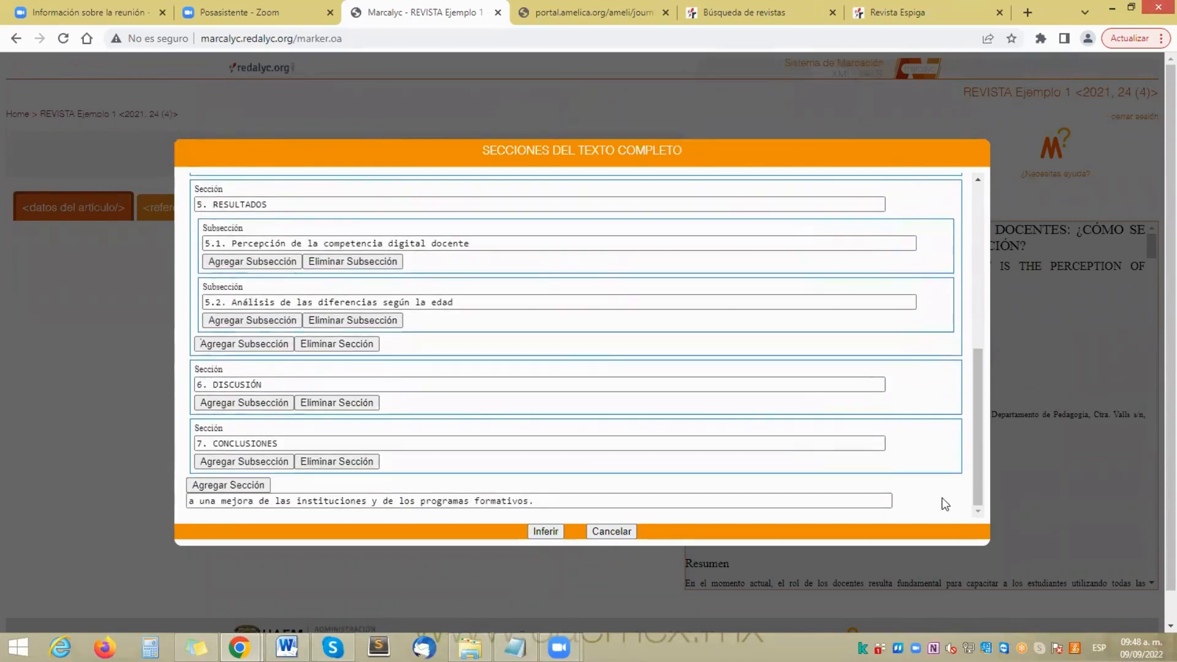
click(546, 529)
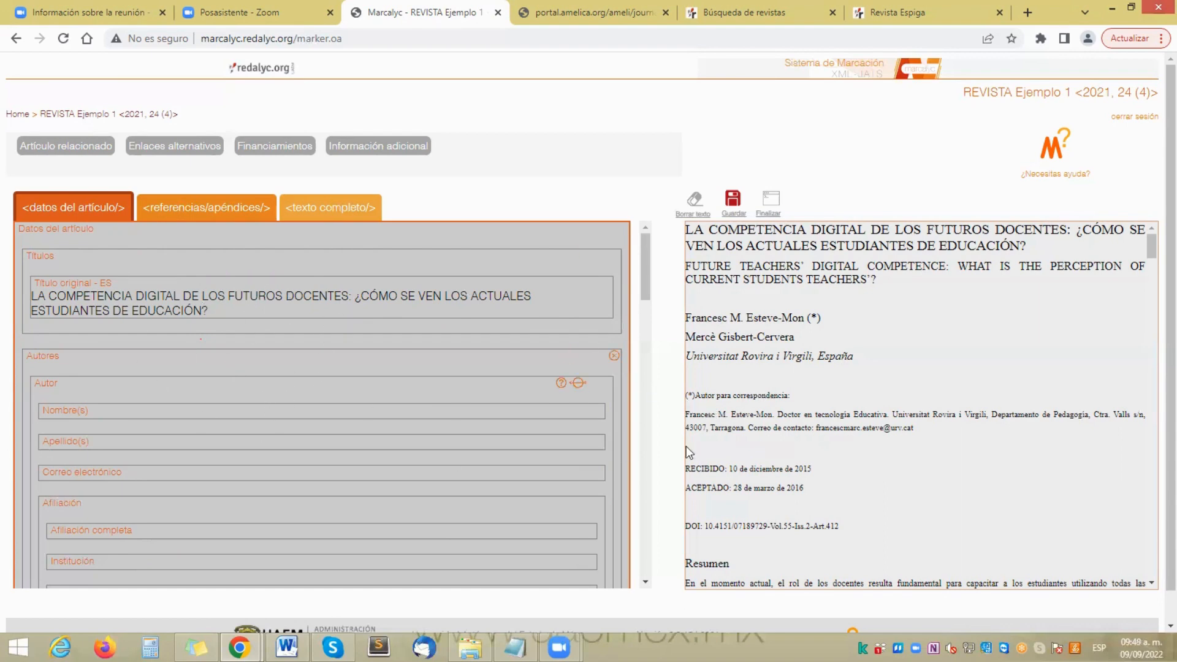
Step: Add a title in another language from the article's "FUTURE TEACHERS' DIGITAL COMPETENCE" heading, including its second line, and set its language to Inglés
mouse_move(1151, 251)
mouse_down()
mouse_move(1155, 321)
mouse_move(1156, 244)
mouse_up()
mouse_move(547, 380)
click(62, 261)
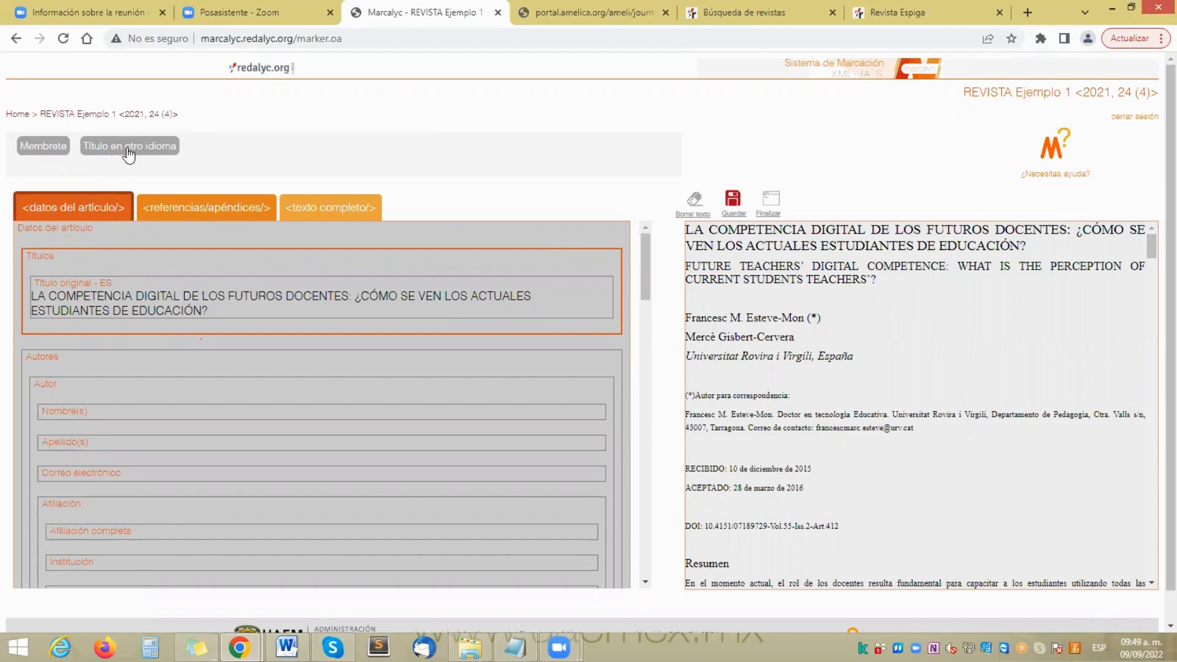
click(127, 150)
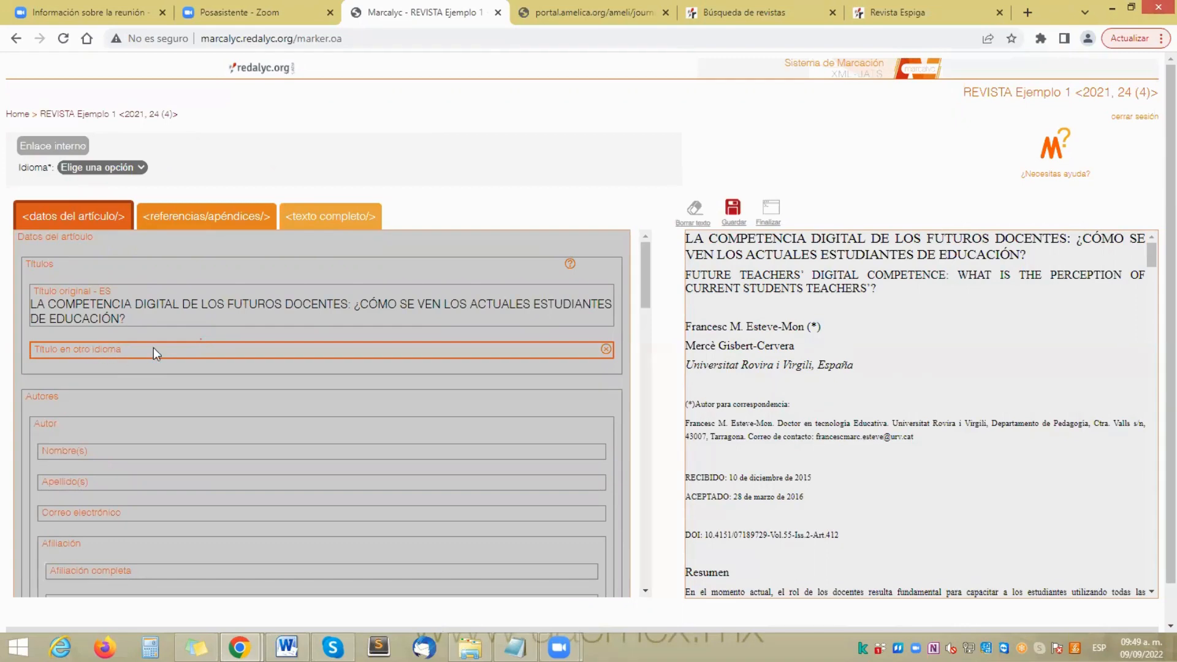
drag(685, 274, 875, 284)
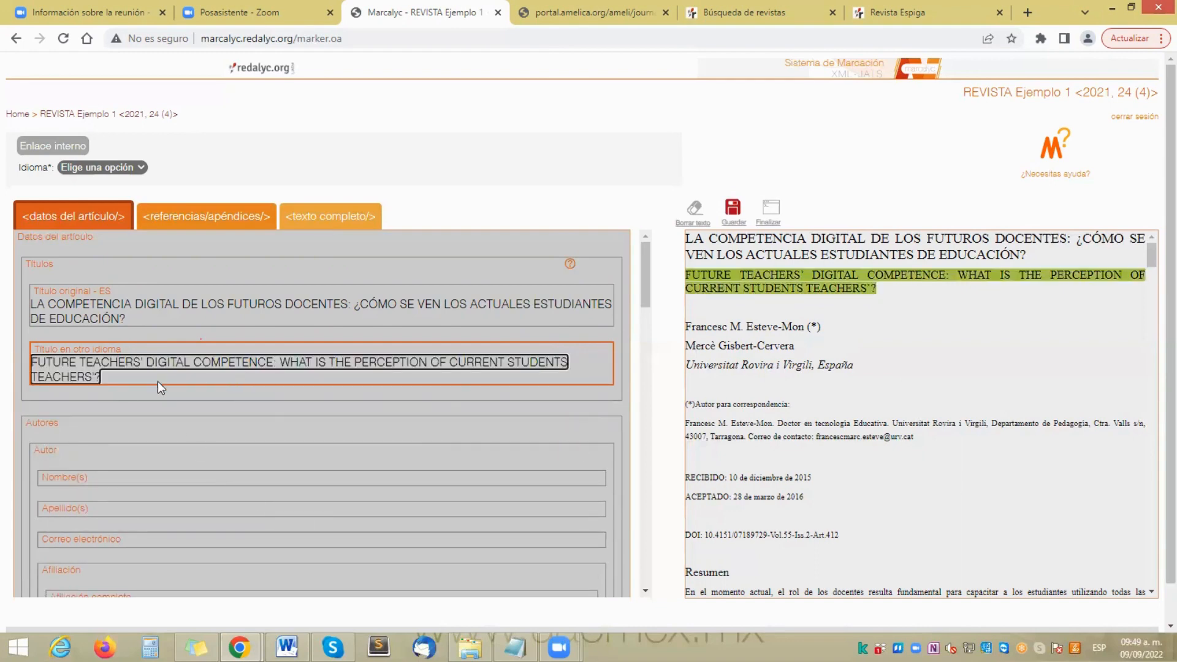
click(142, 170)
click(87, 204)
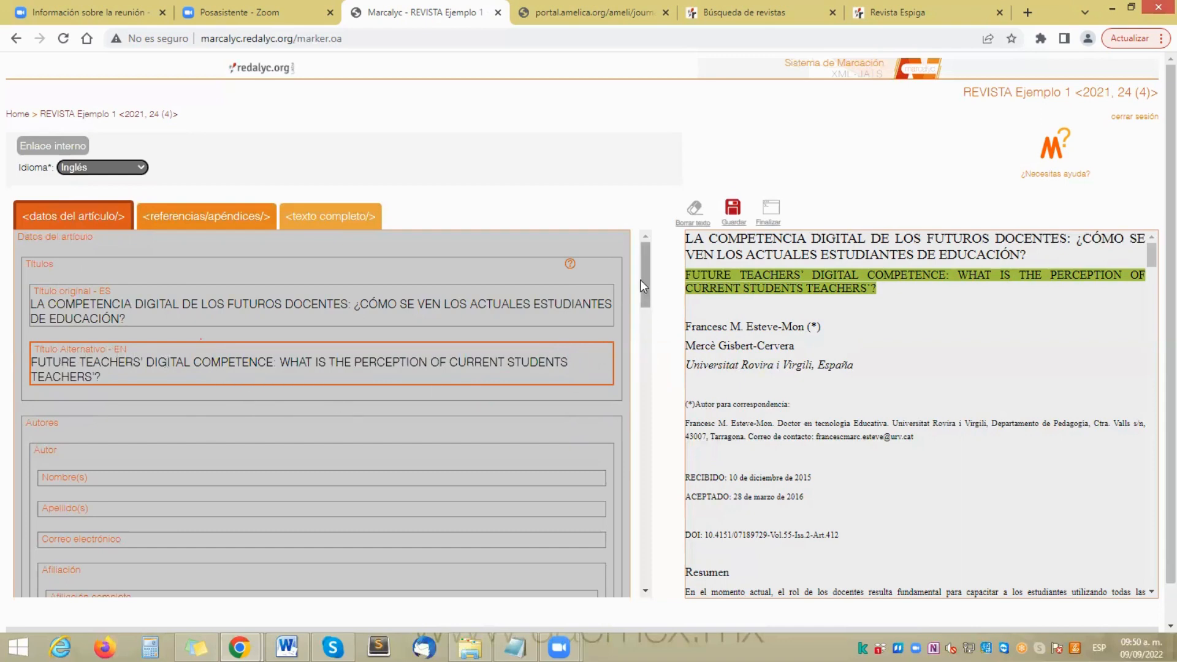
Step: Fill in the first author's given name, surname and e-mail by marking them in the article's byline and correspondence note
drag(642, 280, 646, 306)
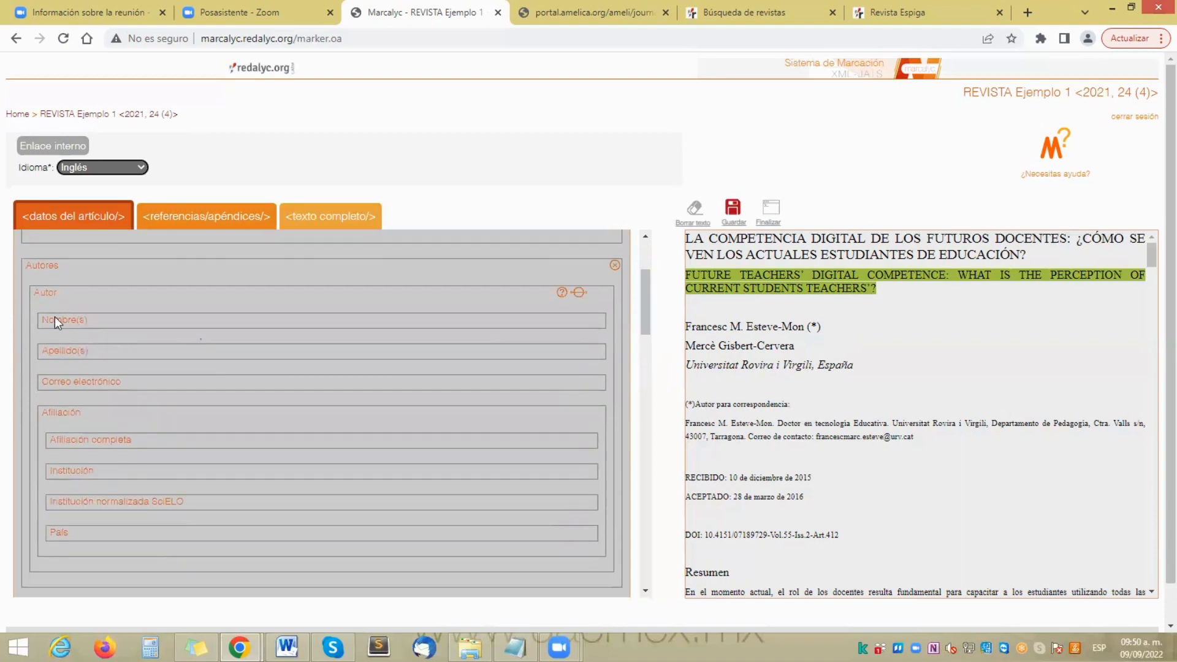
click(97, 320)
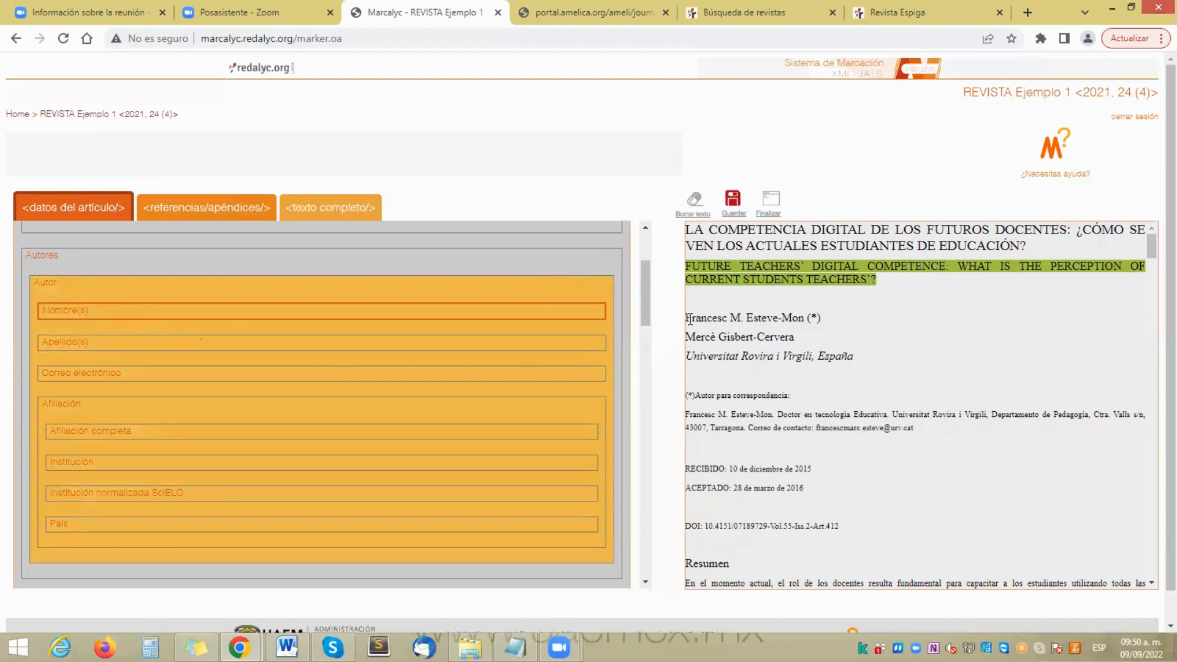
drag(685, 318, 743, 314)
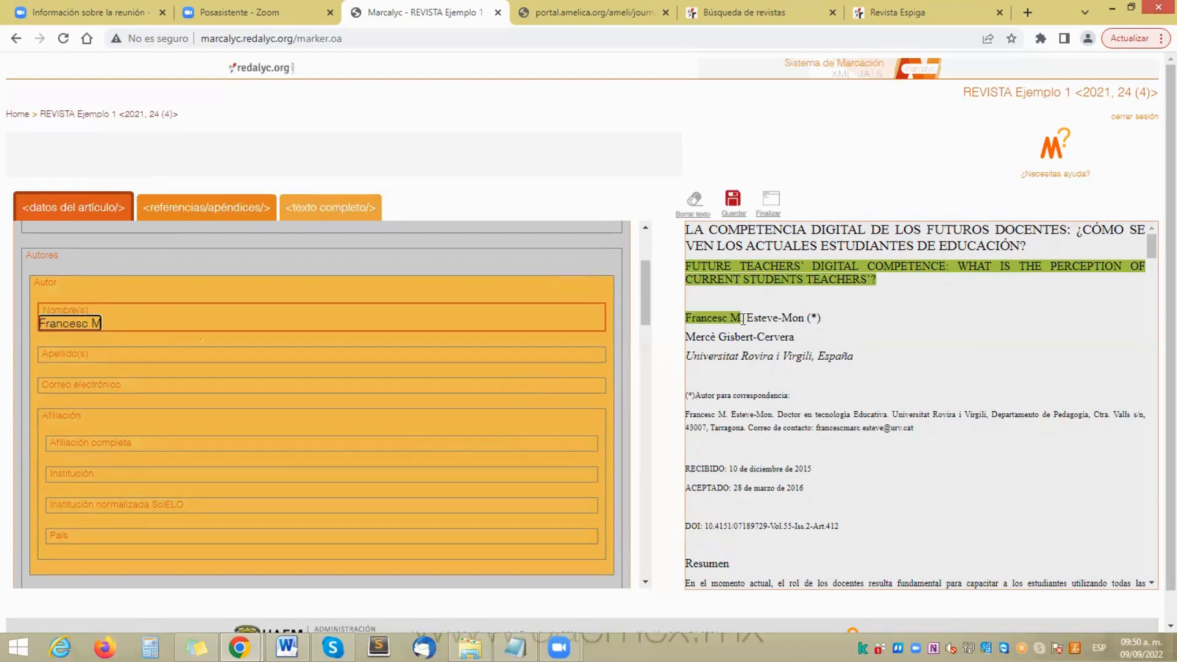
click(78, 356)
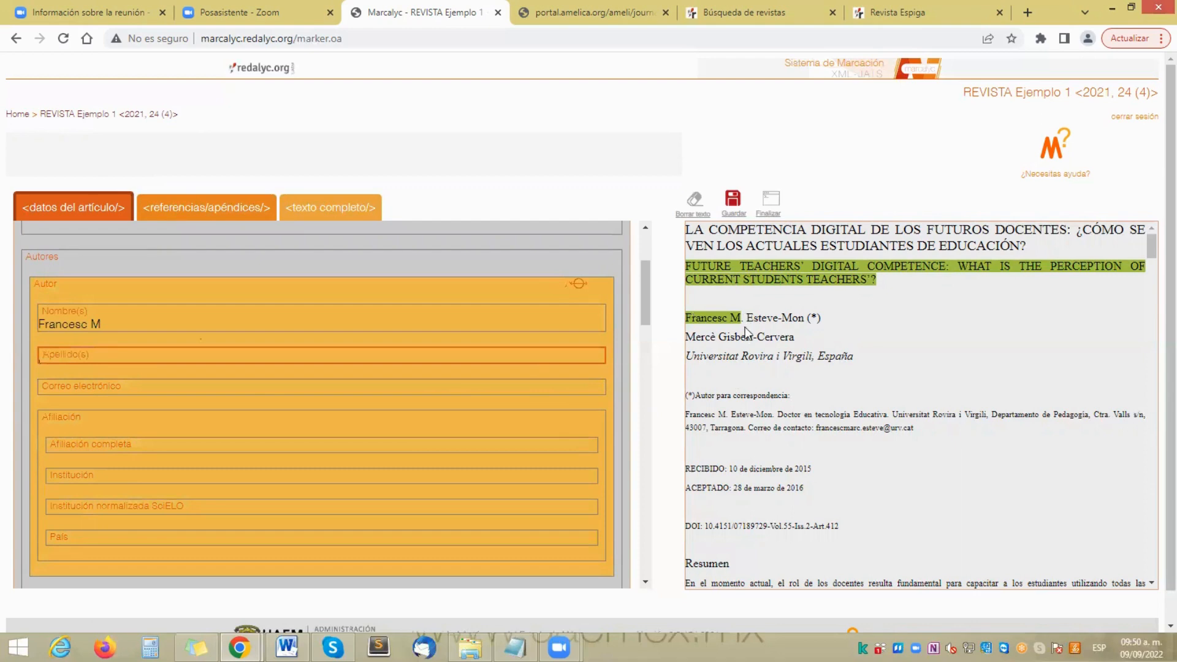
drag(746, 317, 806, 318)
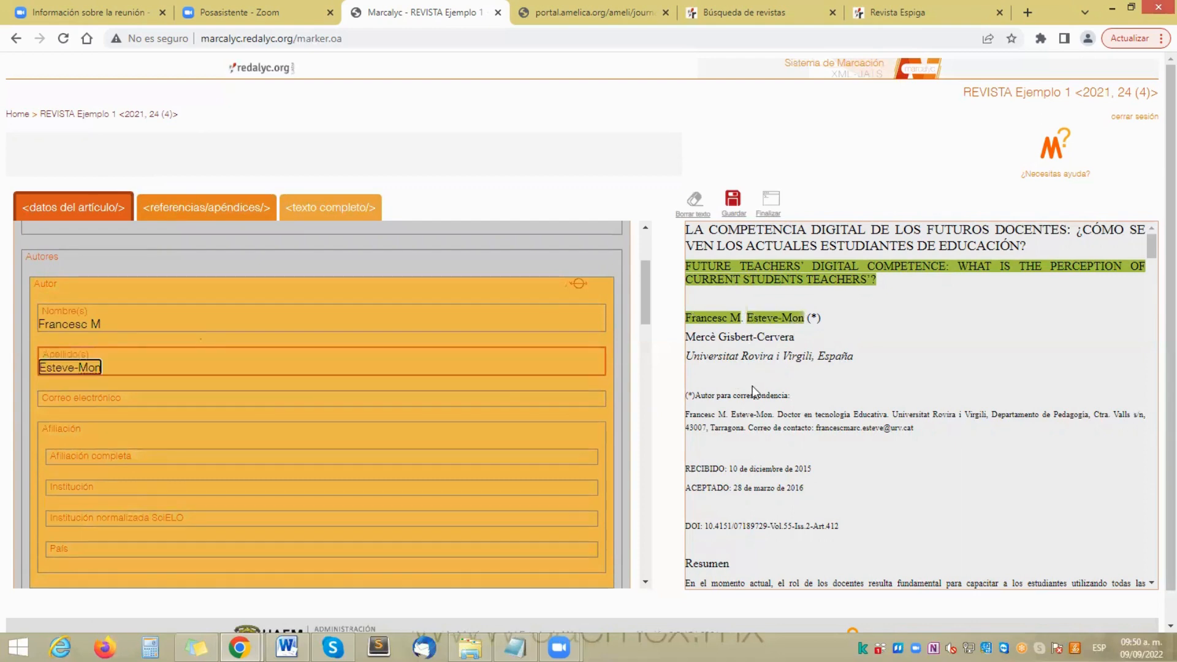
click(221, 396)
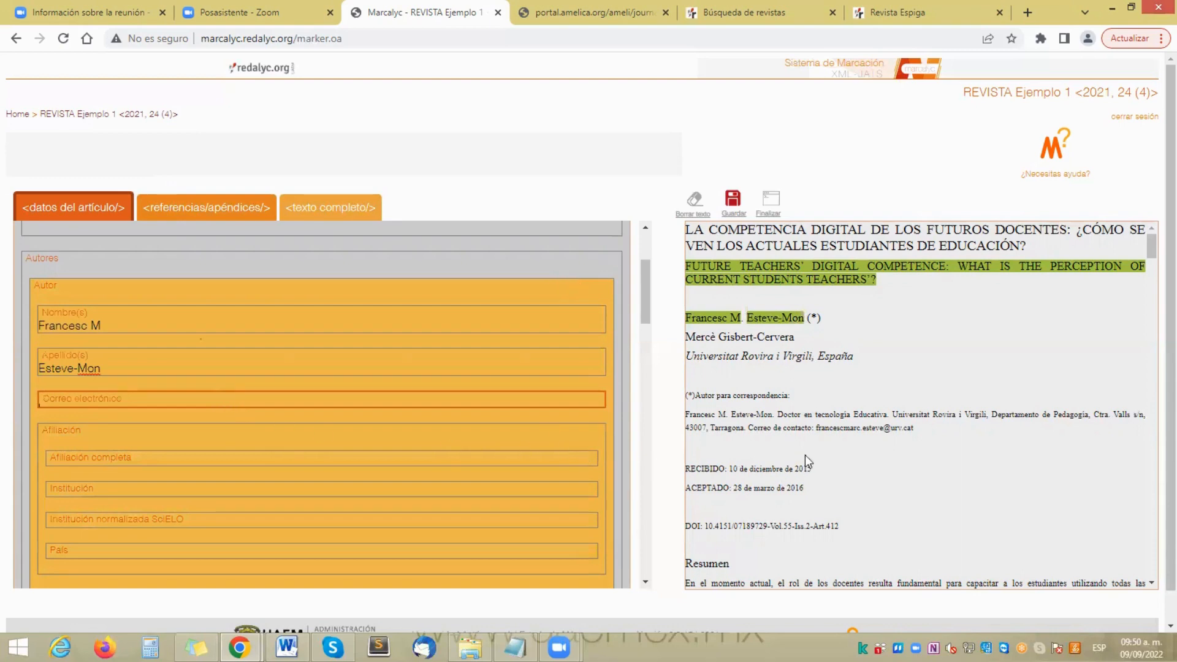
drag(816, 428, 913, 427)
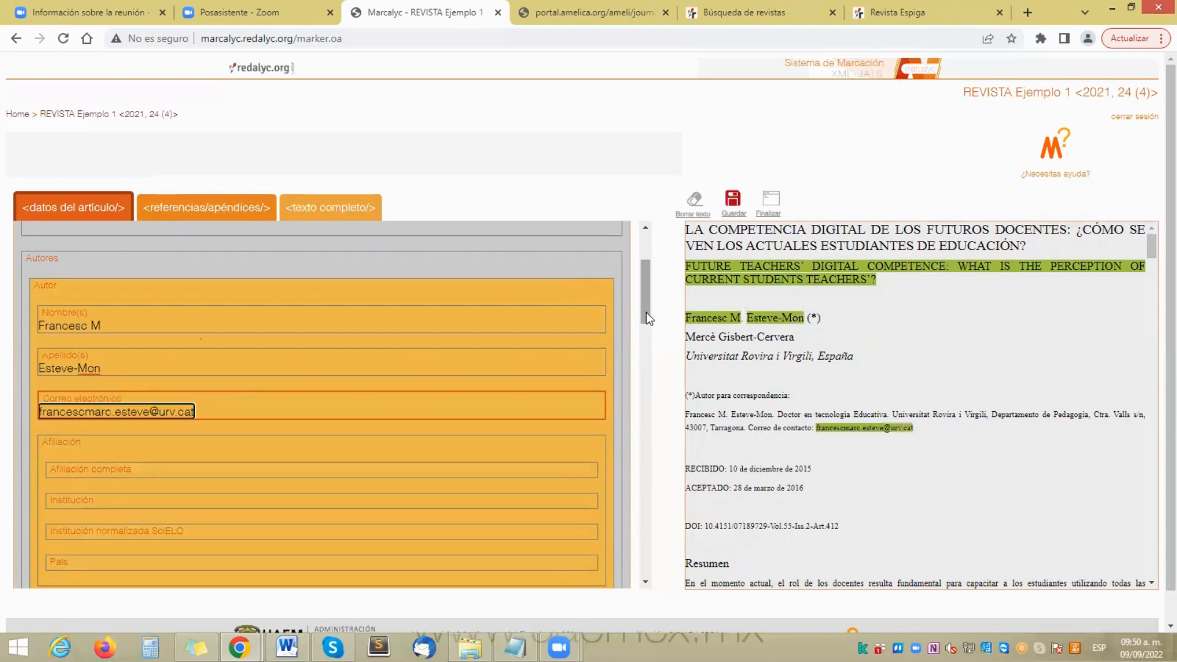
Step: Fill the first author's full affiliation with the whole correspondence paragraph and the institution with "Universitat Rovira i Virgili" from the article text
drag(646, 311, 646, 323)
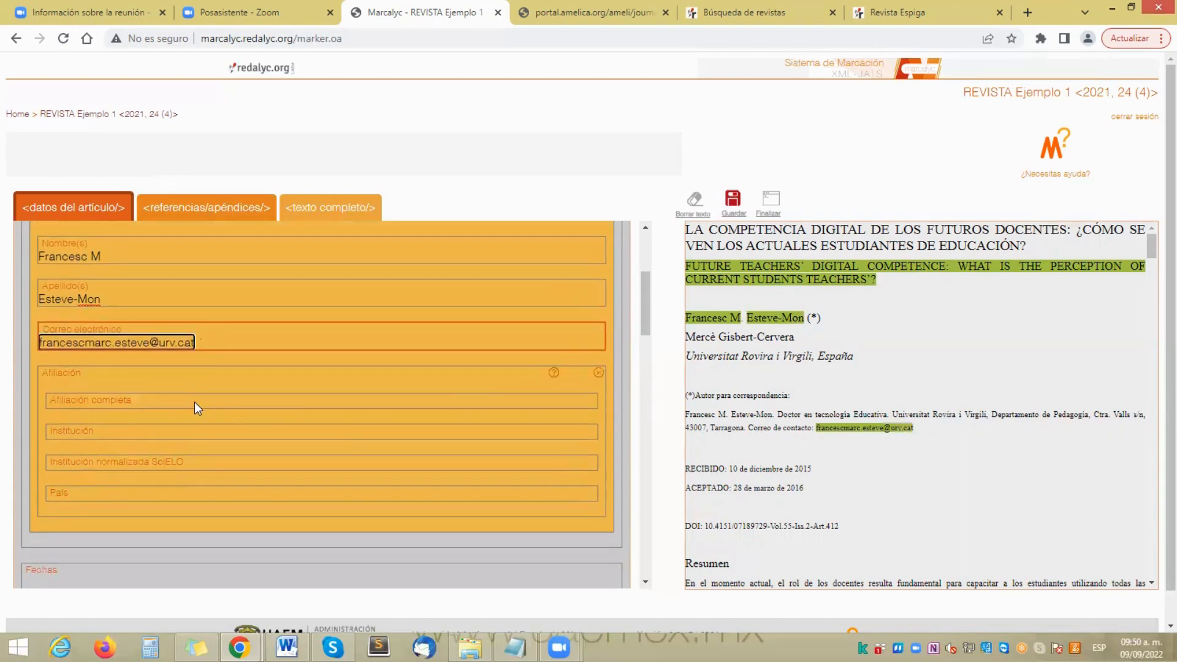
click(222, 407)
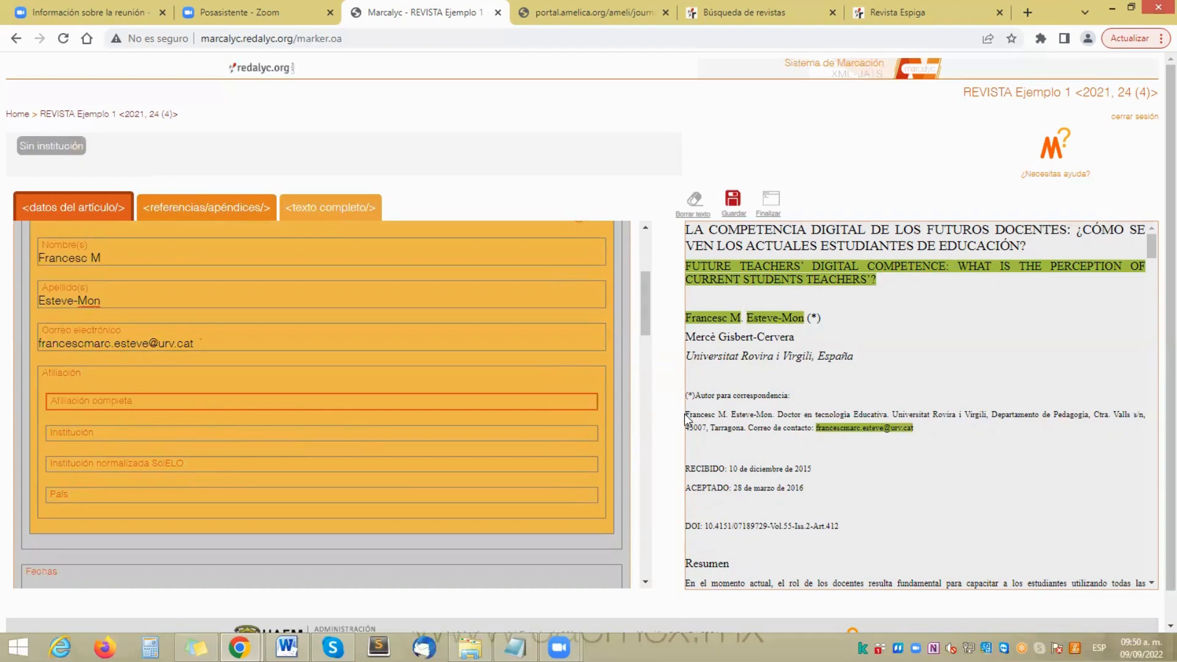
drag(686, 413, 913, 429)
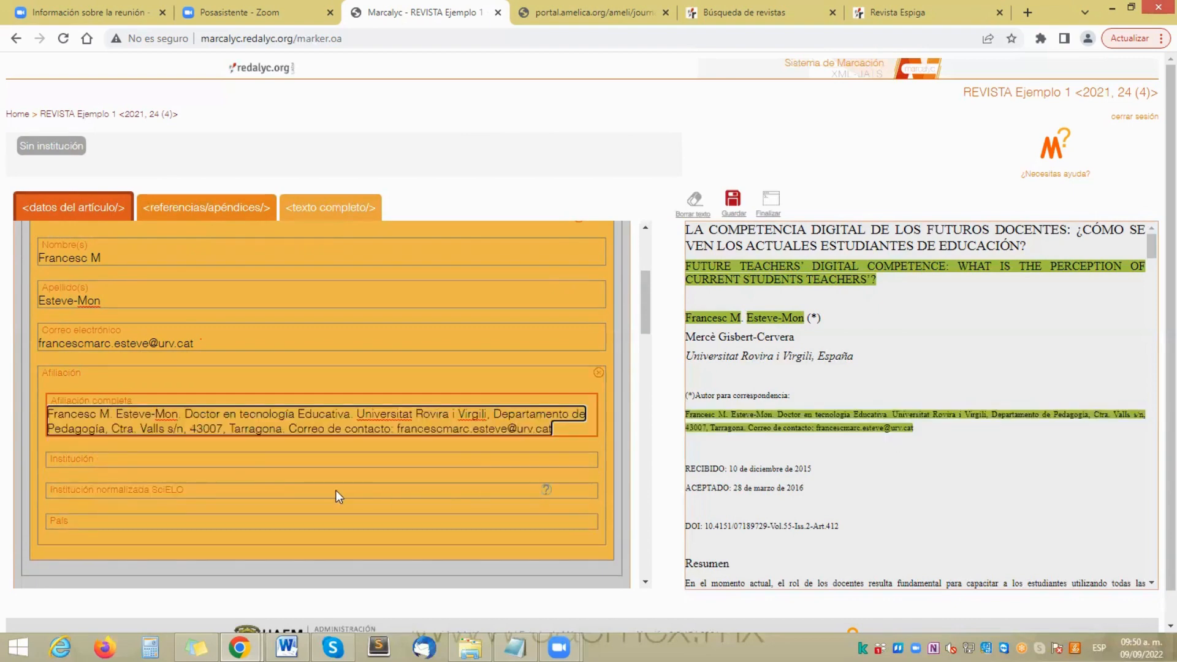
click(219, 461)
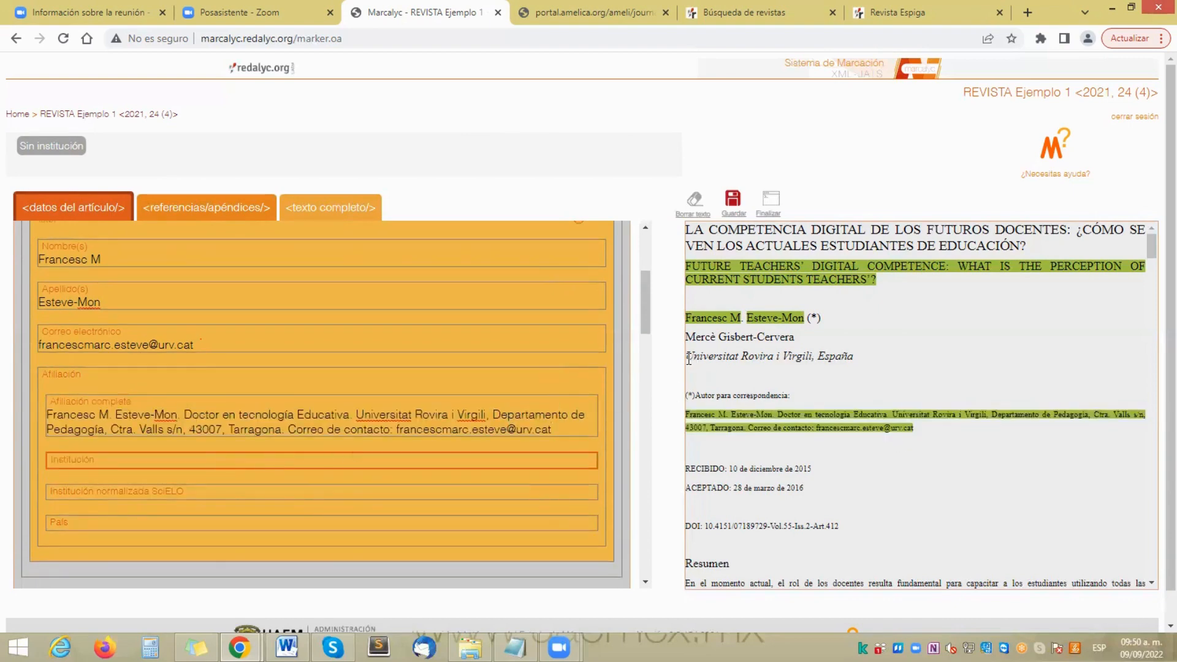
drag(688, 358, 811, 355)
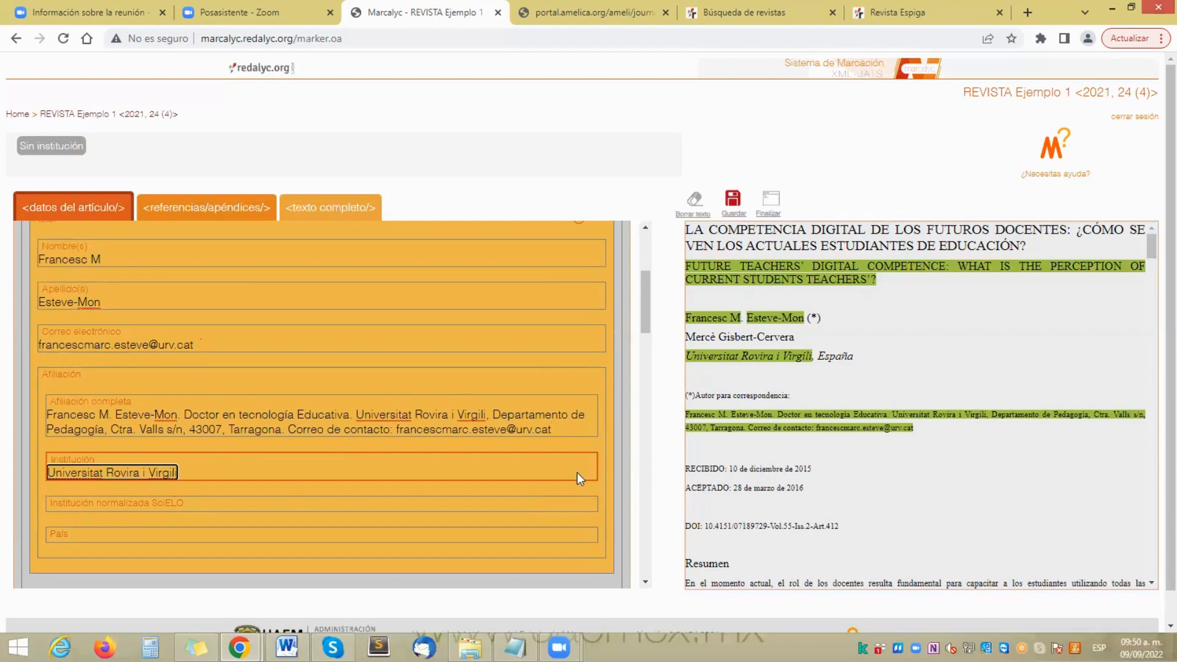
Step: Check the help notes for the normalized SciELO institution and affiliation, and set the first author's country to España - ES
drag(644, 311, 647, 323)
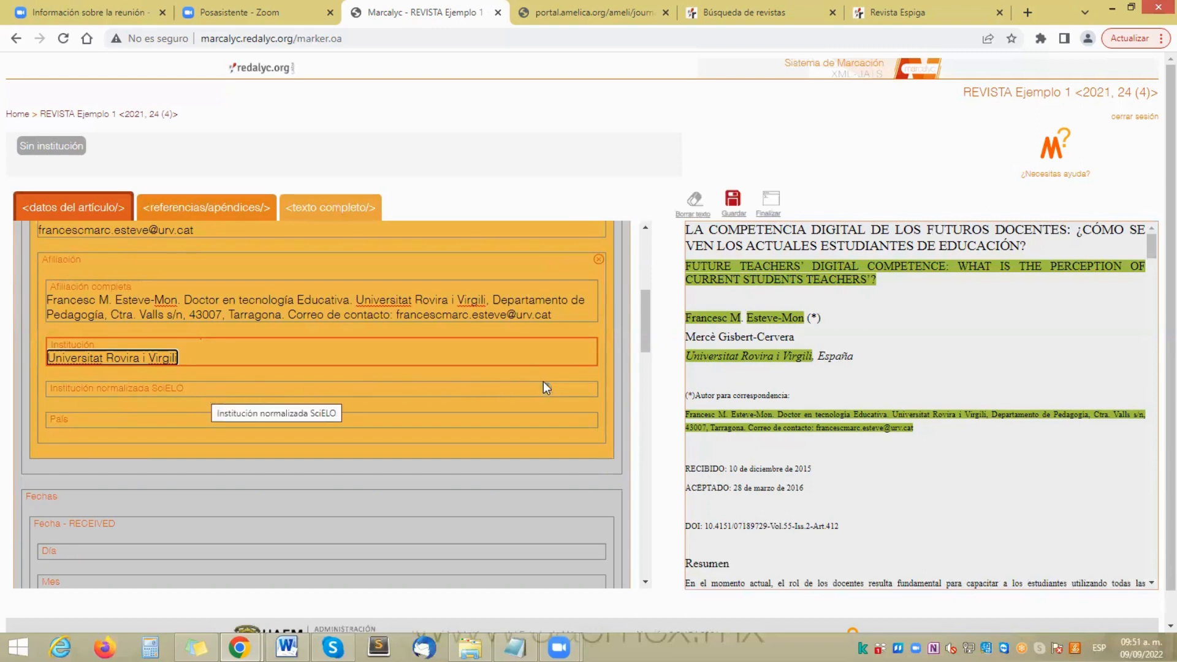
mouse_move(544, 390)
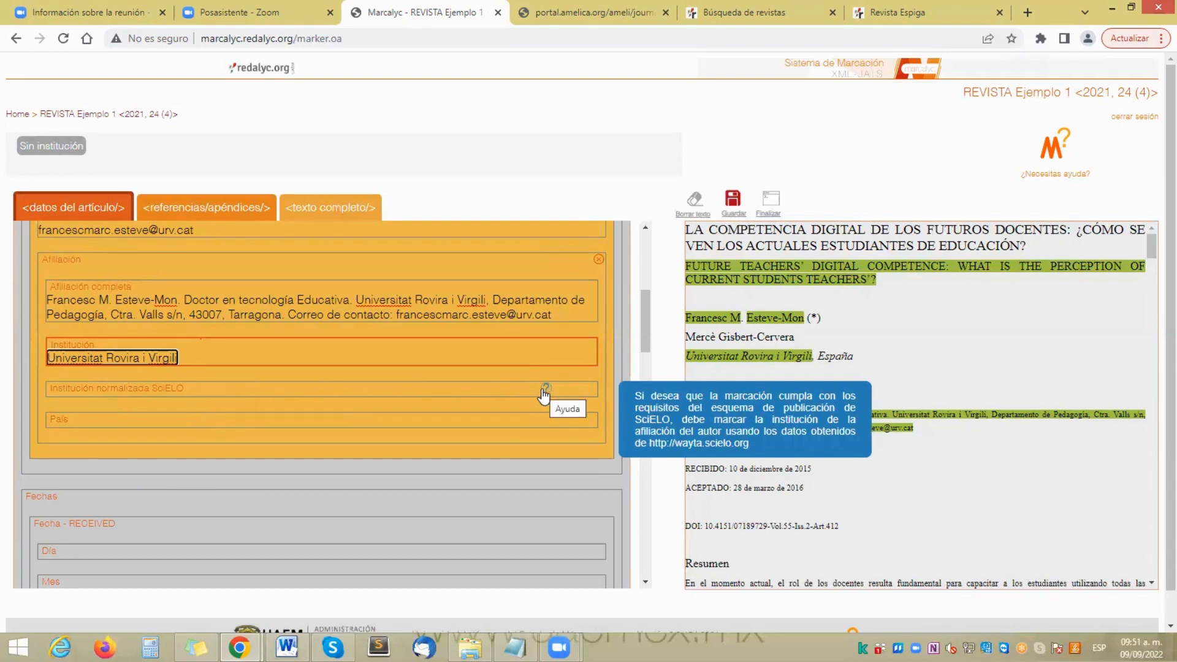
mouse_move(555, 262)
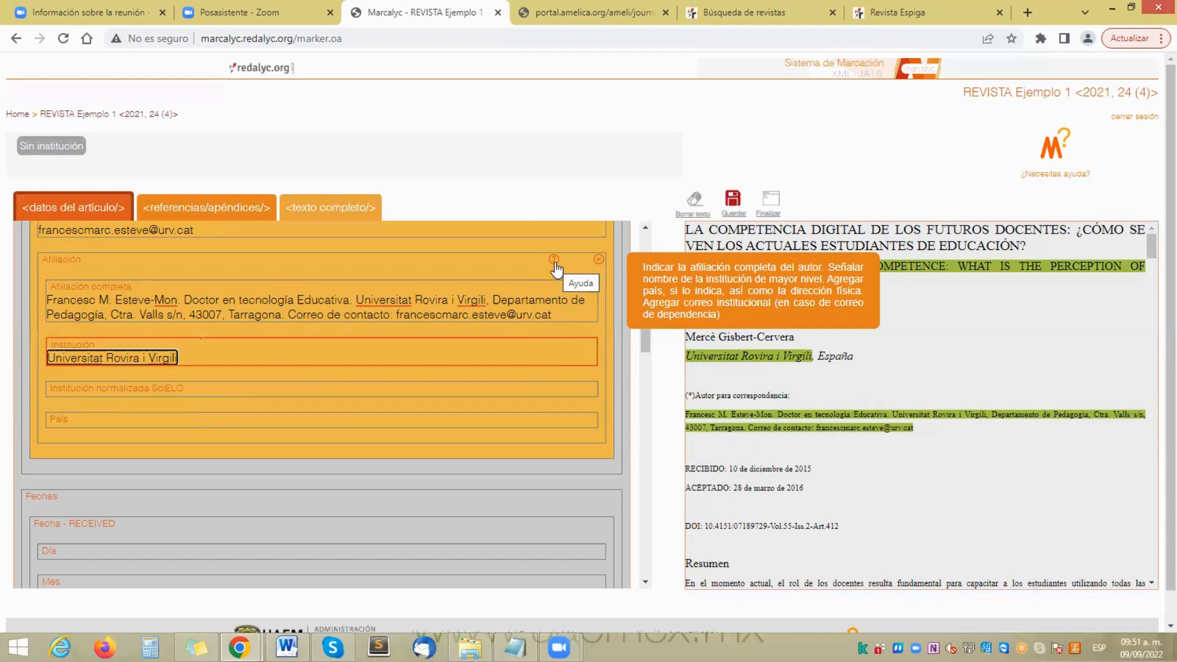
click(68, 421)
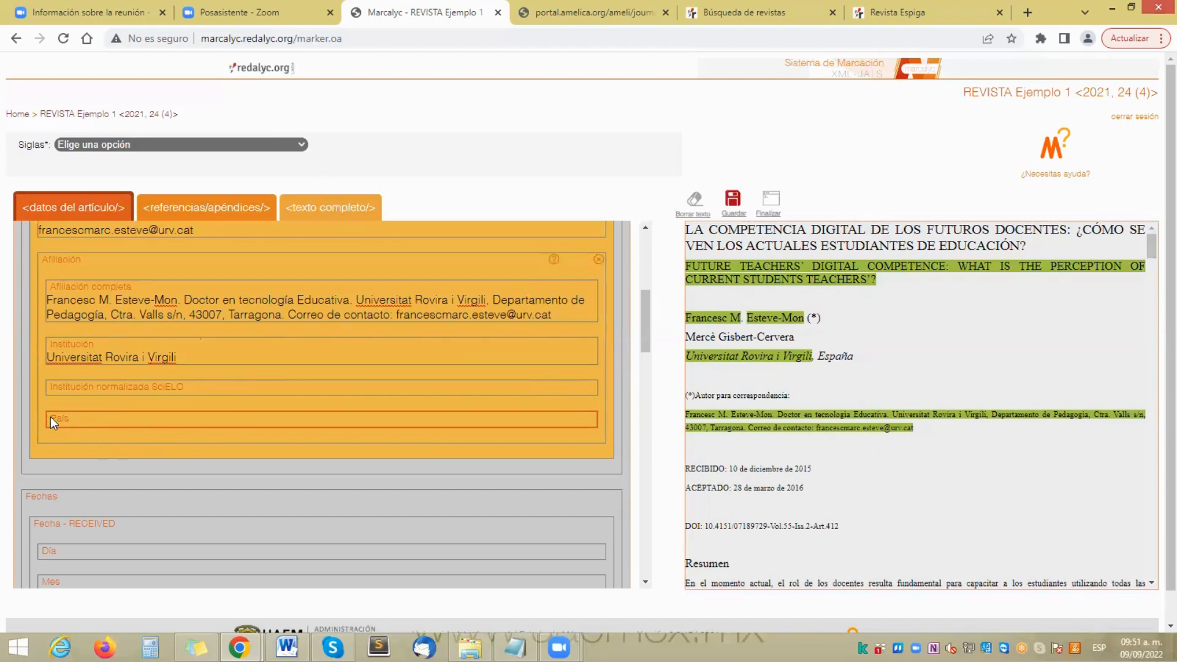
click(265, 142)
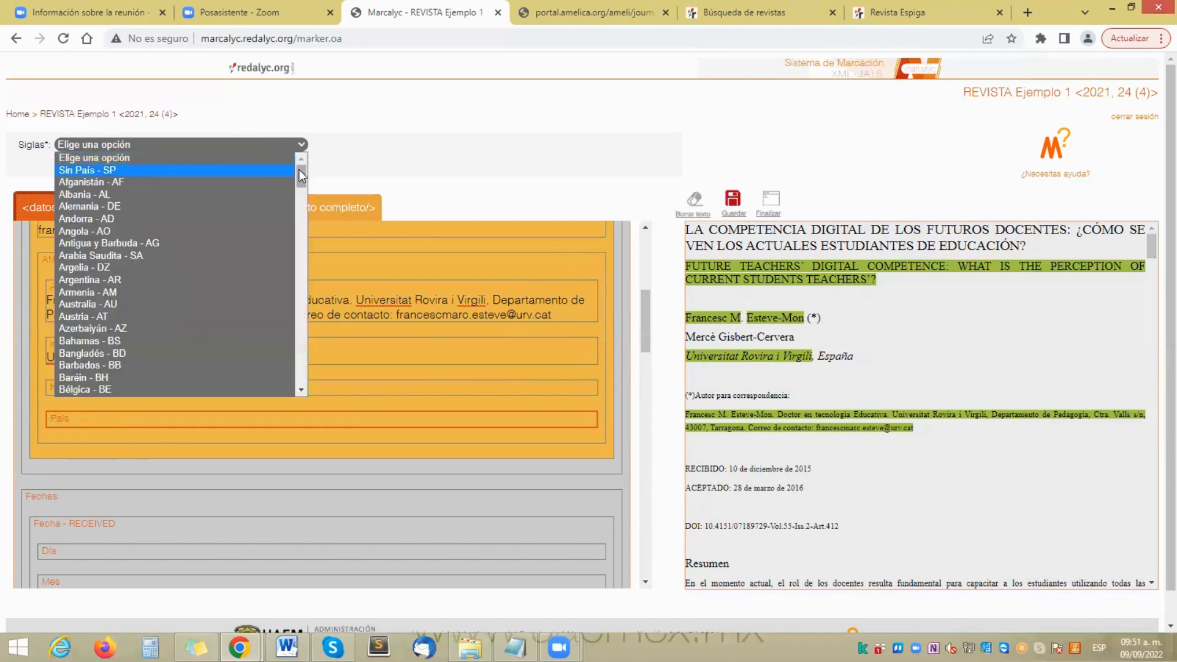
drag(299, 169, 296, 223)
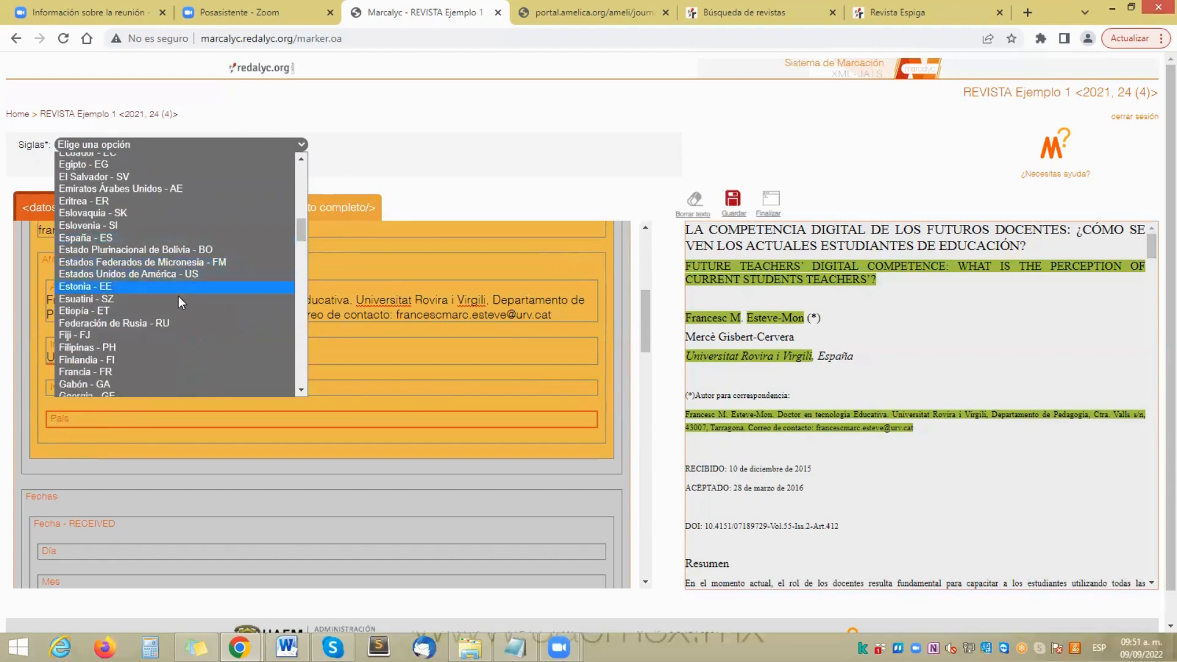
click(264, 239)
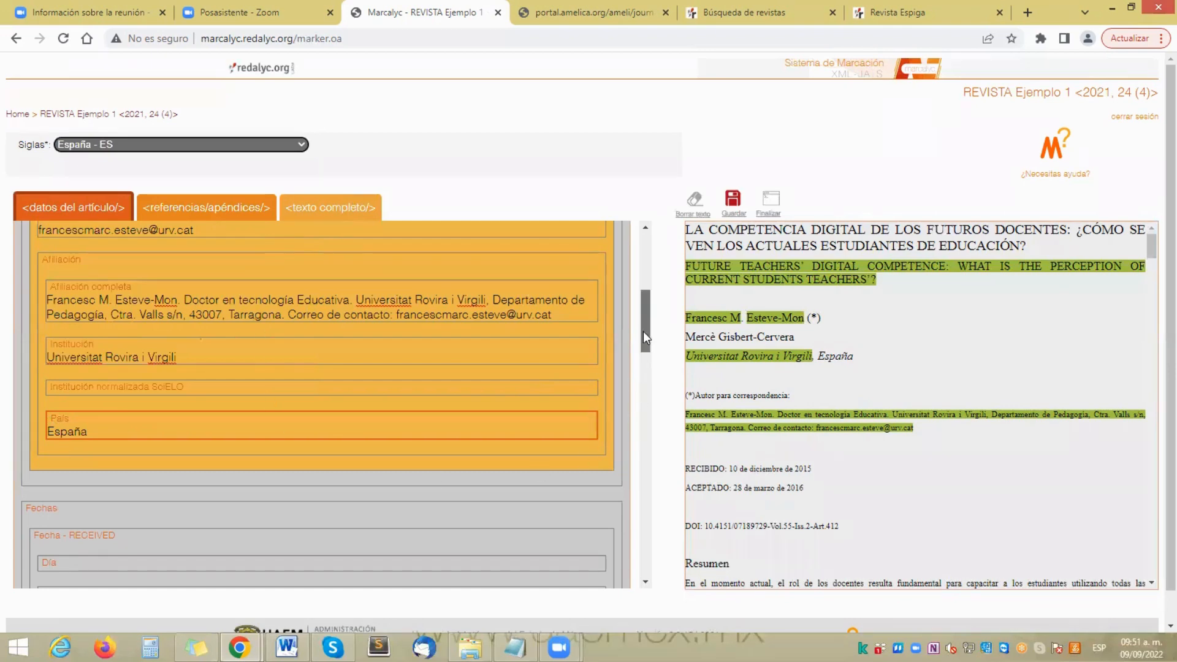
Step: Add a second author, marking the second byline's text before the hyphen as the given name and the part after it as the surname
mouse_move(644, 334)
mouse_down()
mouse_move(646, 355)
mouse_move(649, 313)
mouse_up()
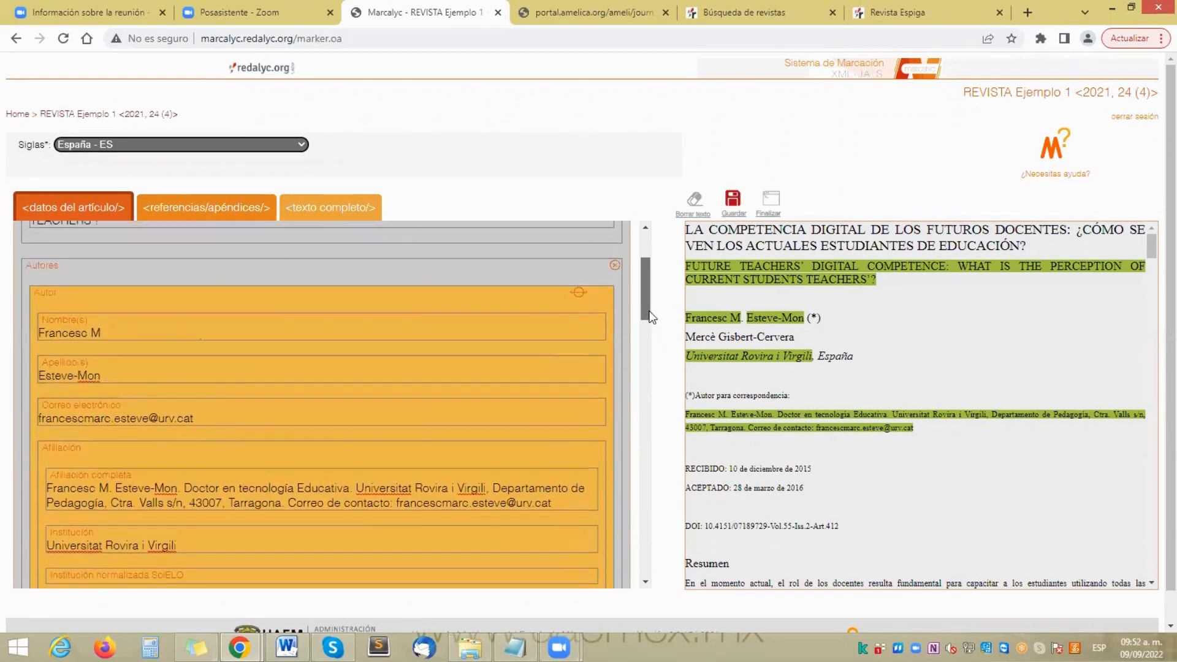
click(42, 266)
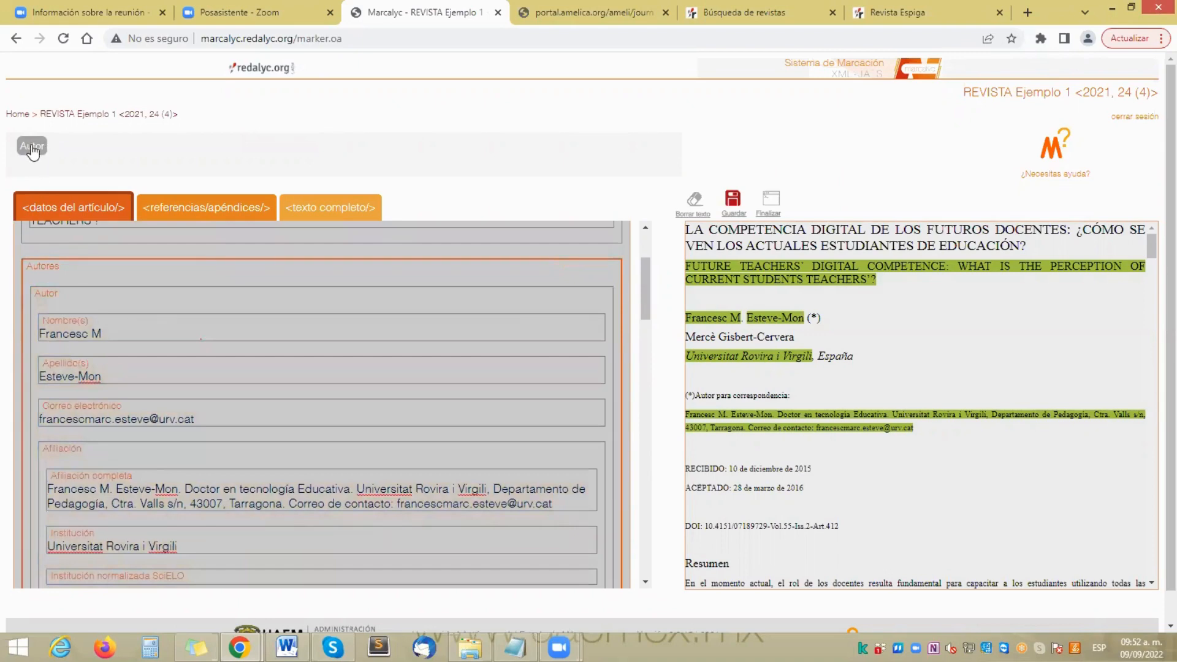
click(30, 147)
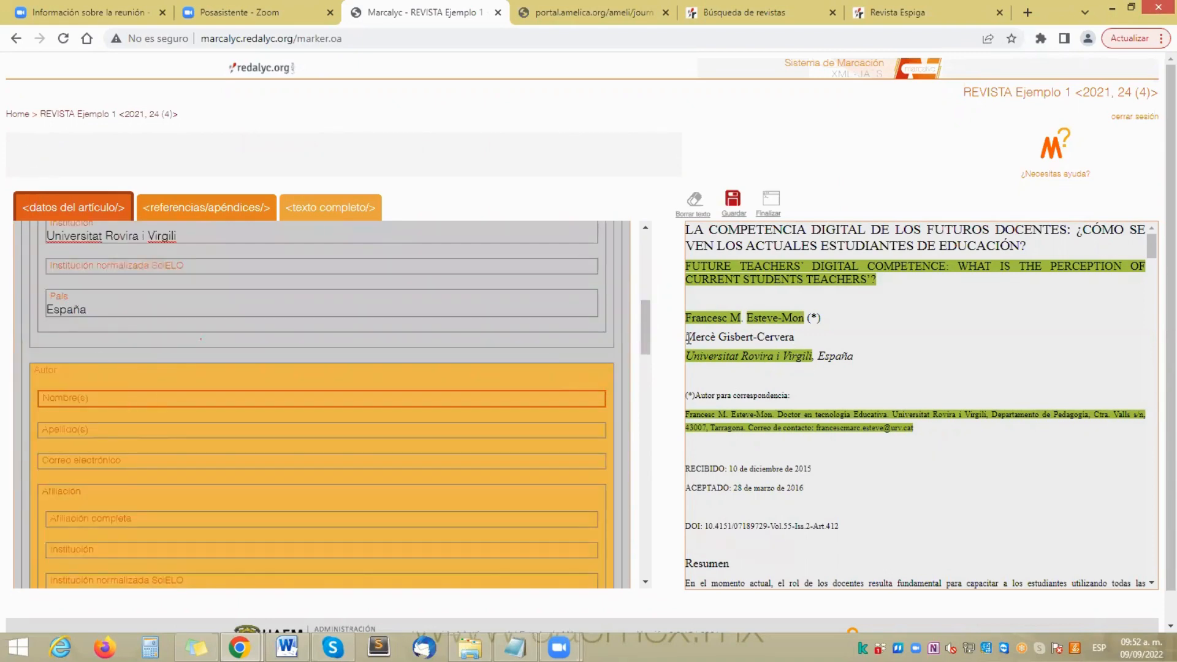
drag(686, 337, 753, 336)
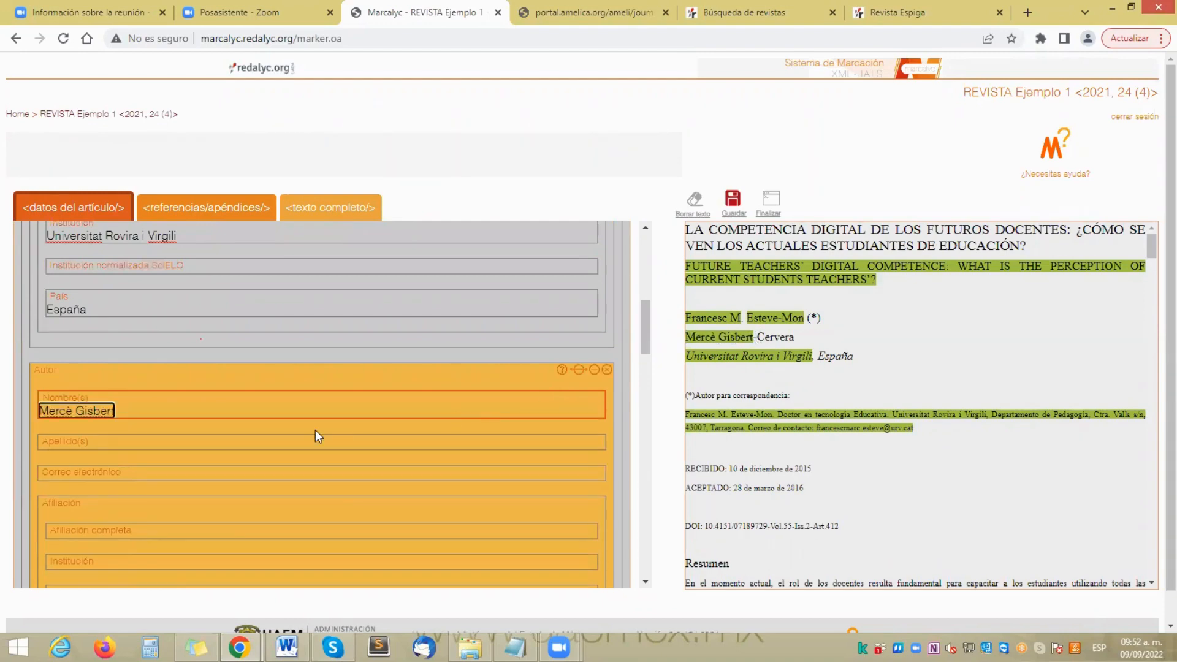
click(212, 441)
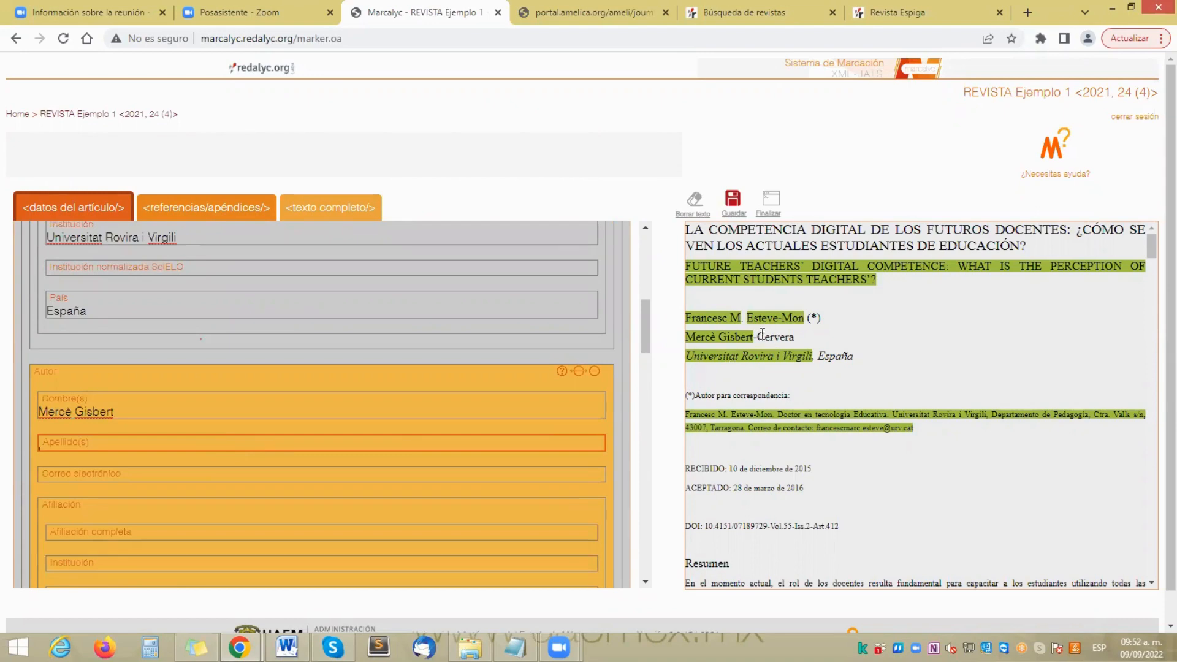
drag(758, 337, 793, 336)
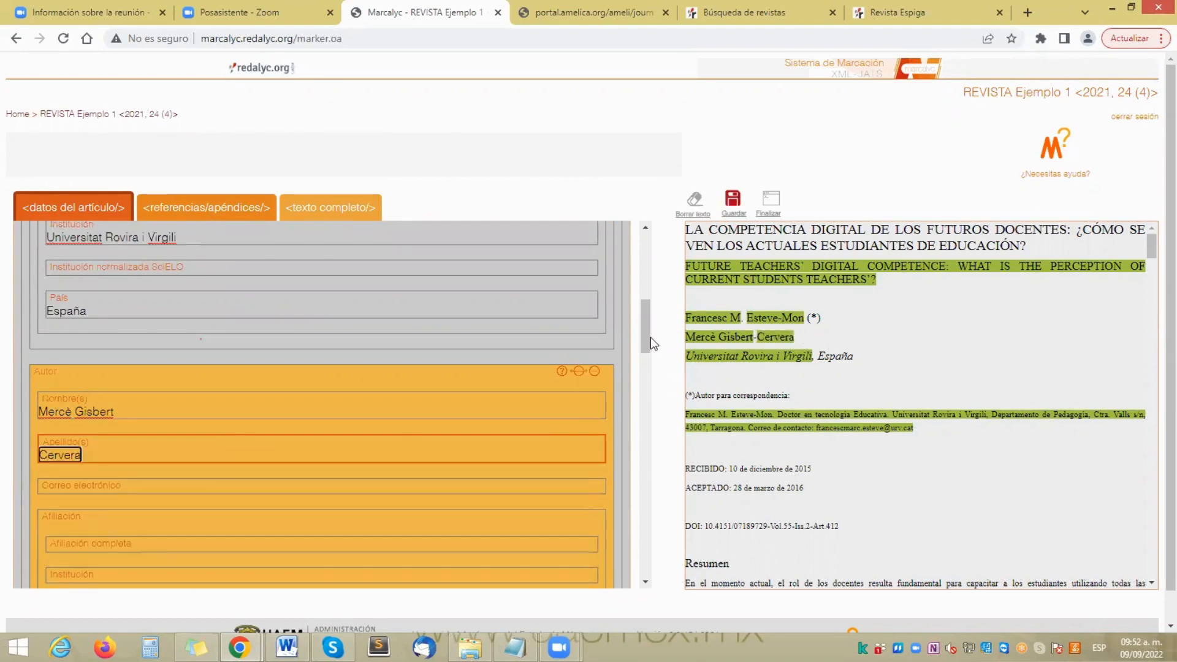
Step: Mark the correspondence paragraph as the second author's full affiliation and Universitat Rovira i Virgili as the institution
drag(649, 337, 650, 355)
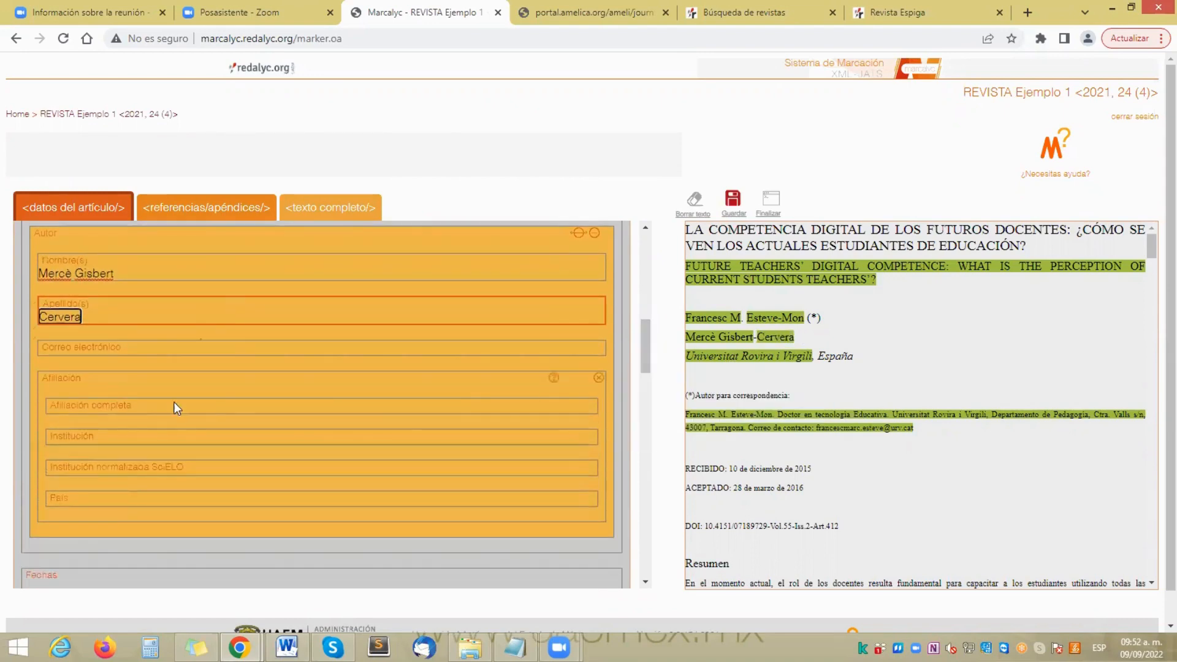
click(396, 411)
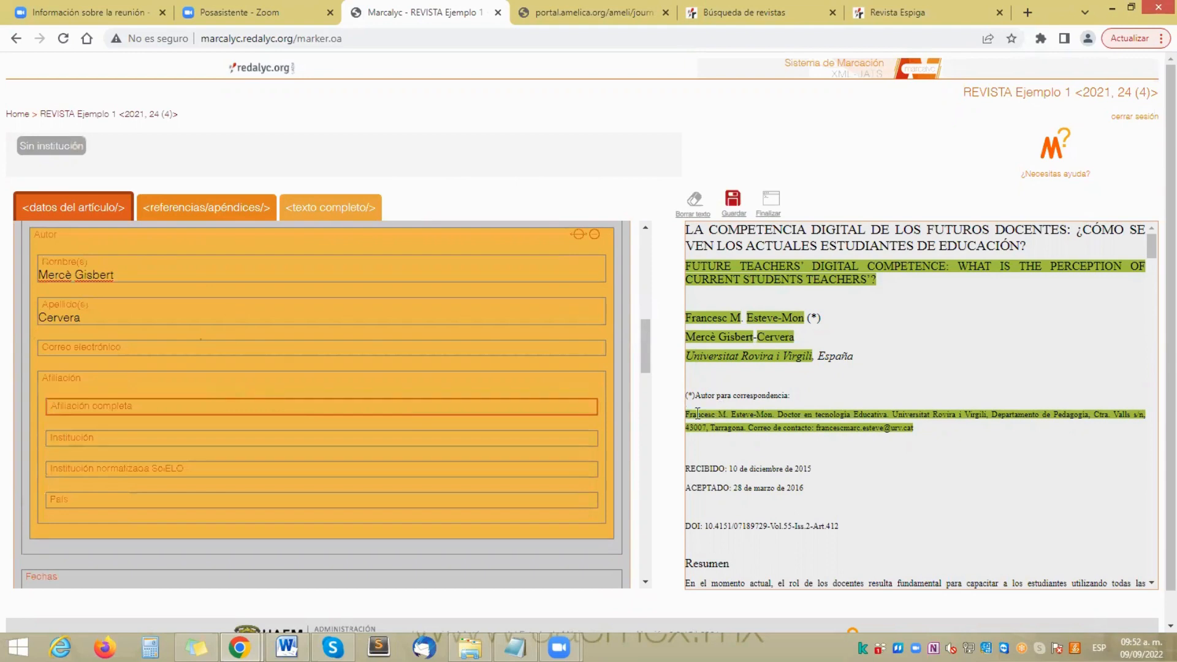
drag(685, 414, 912, 424)
scroll(642, 351, down, 2)
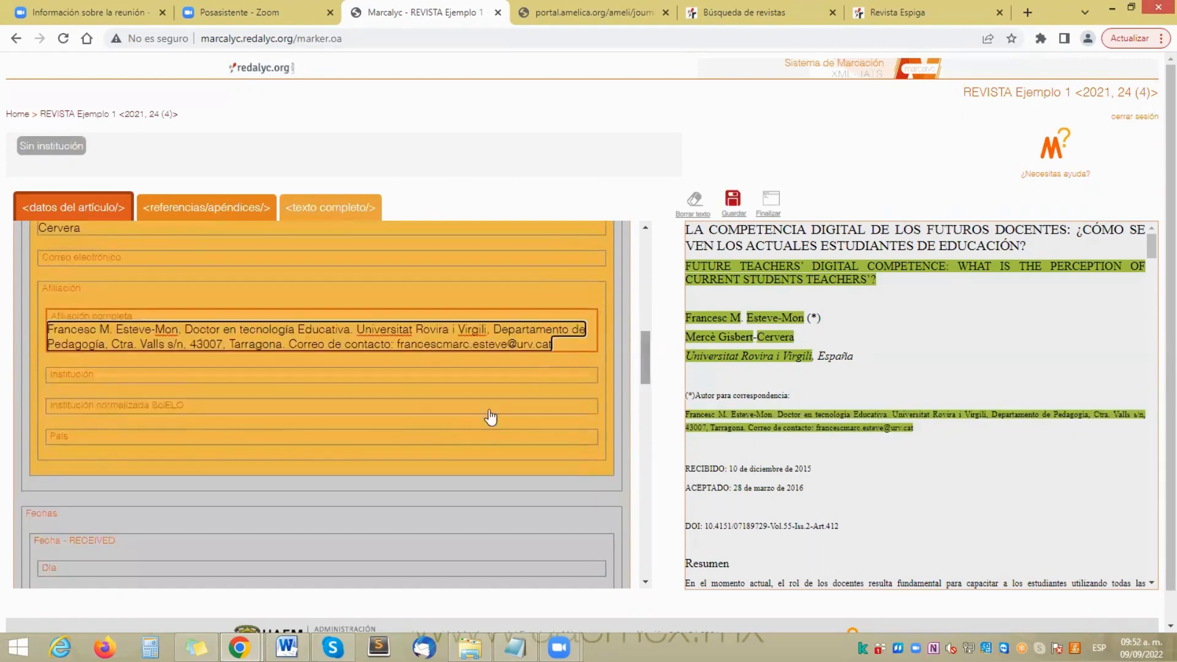
click(87, 374)
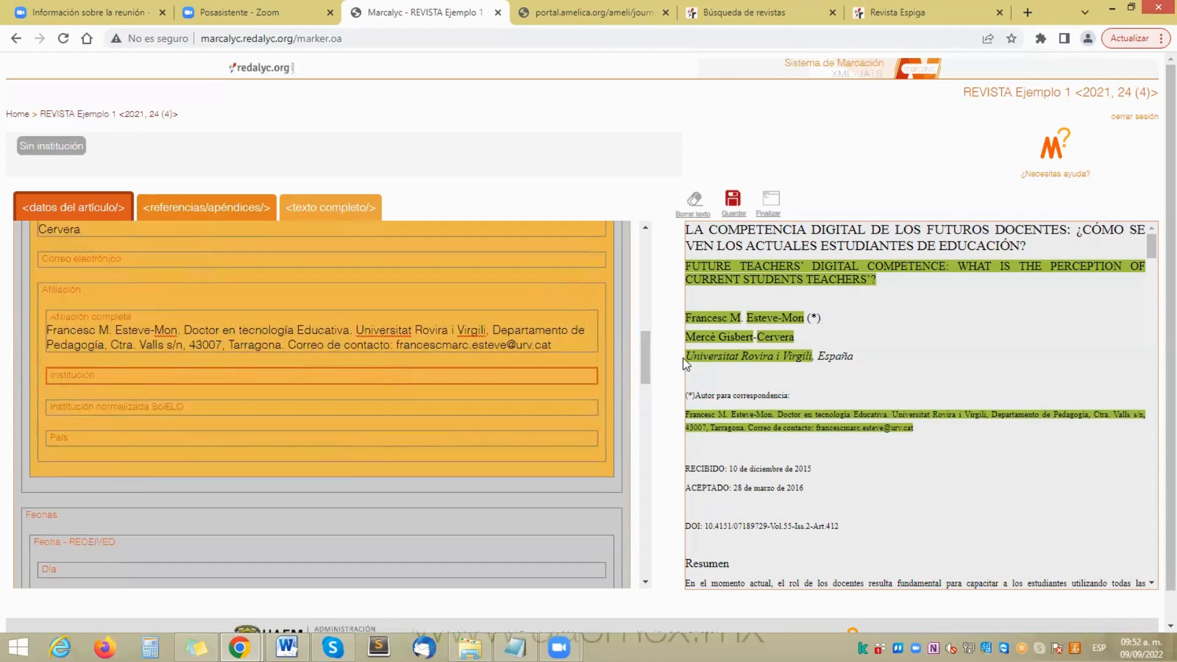
drag(703, 355, 814, 357)
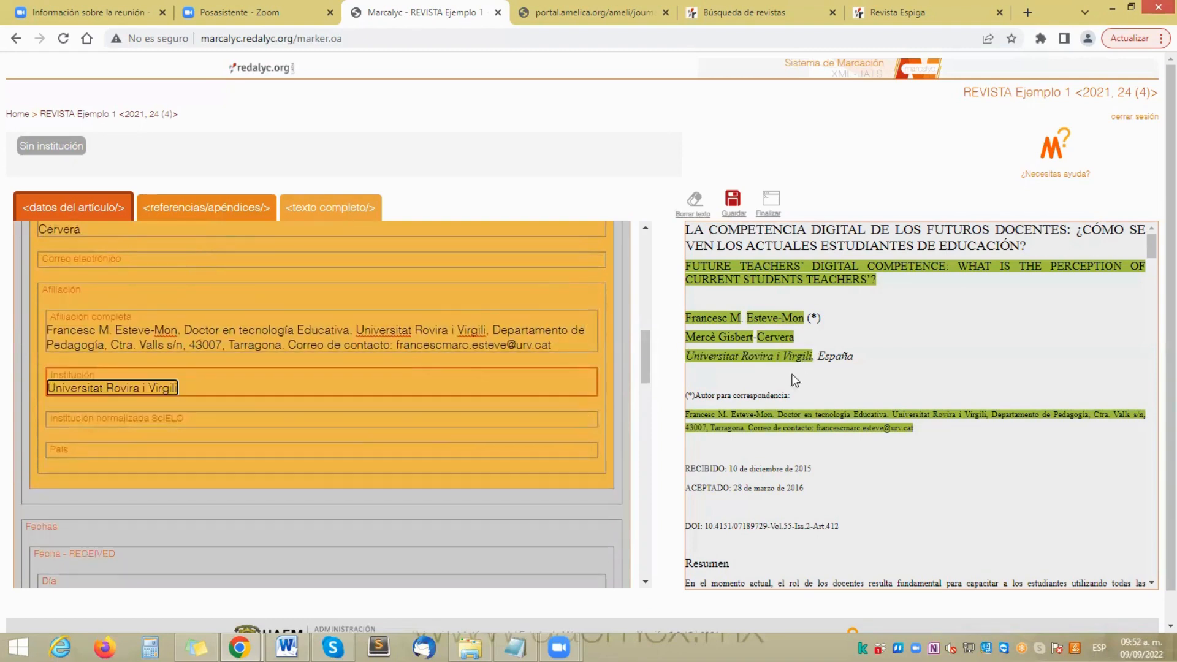
Step: Set the country in the second author's affiliation to España - ES
click(65, 451)
click(166, 145)
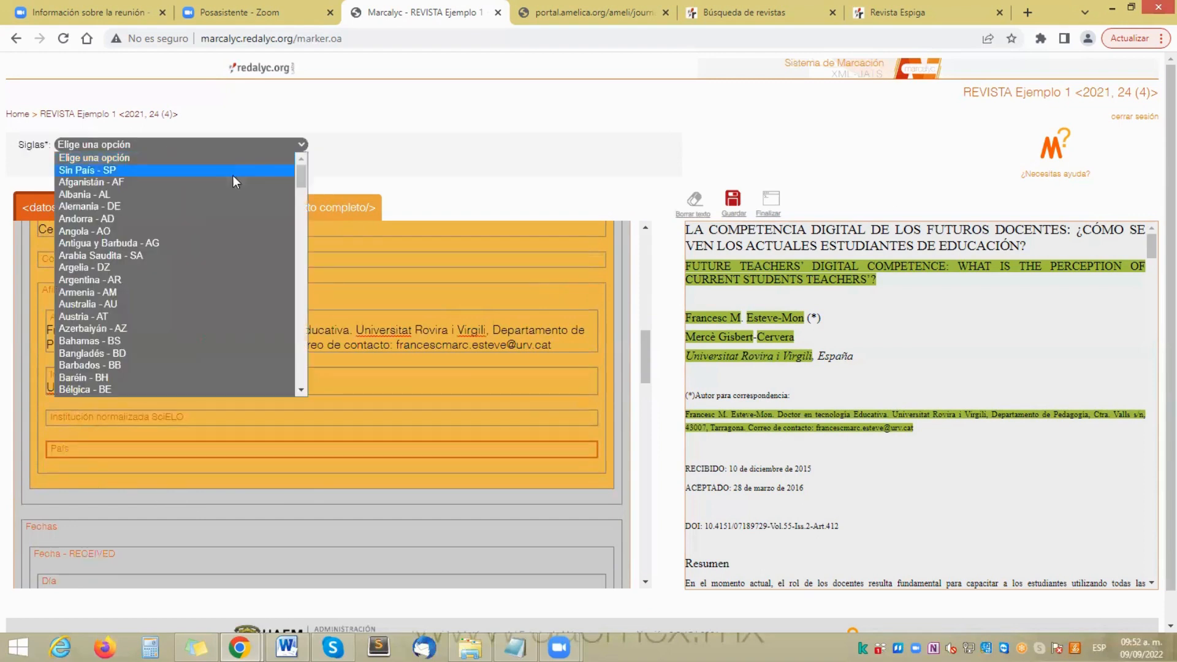
scroll(301, 184, down, 1)
drag(302, 190, 306, 233)
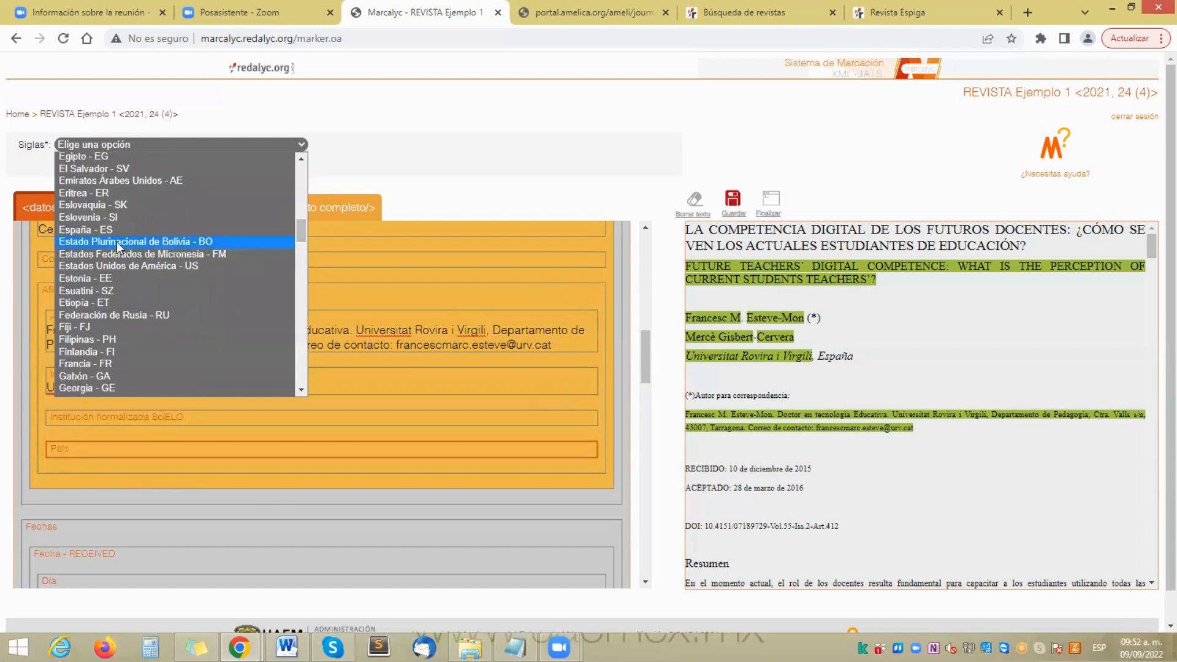
click(91, 234)
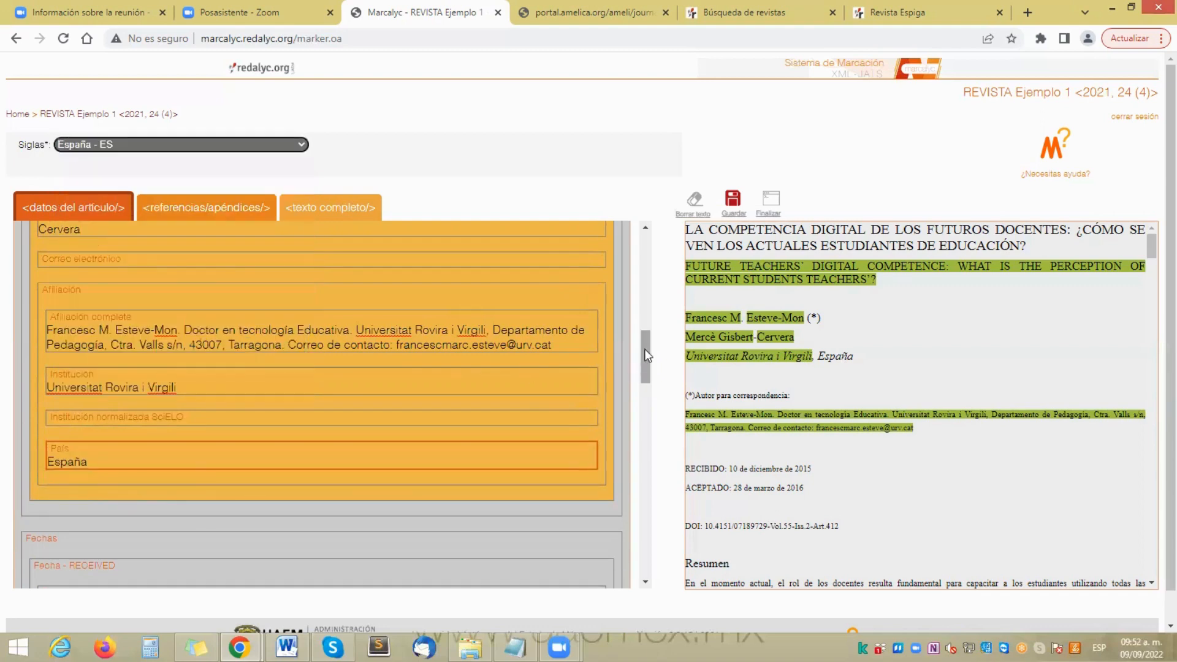
Step: Add an extra date entry to the article's Fechas section to view the available date types, and remove that entry
drag(645, 349, 647, 388)
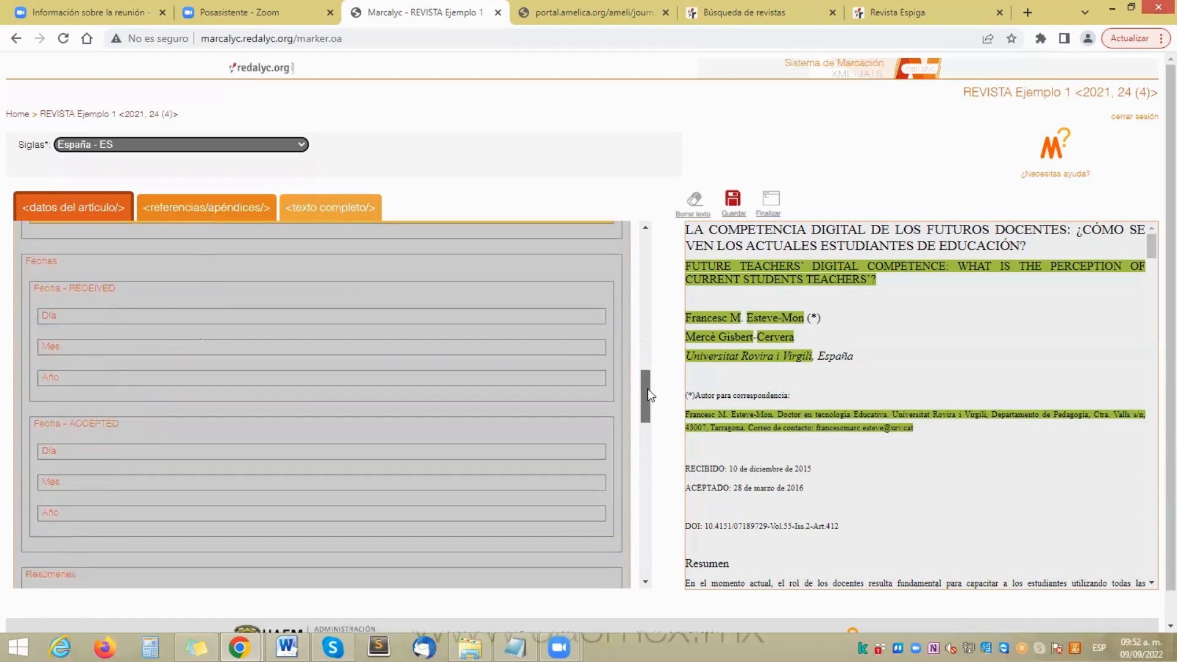
click(92, 275)
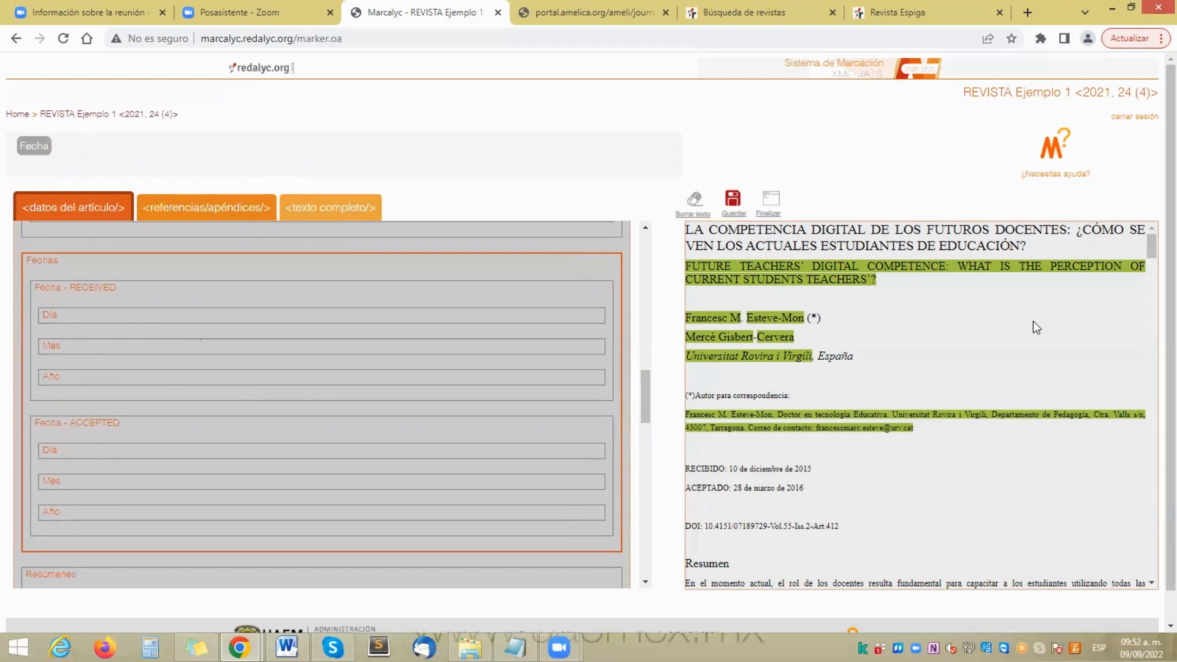
scroll(1152, 263, down, 3)
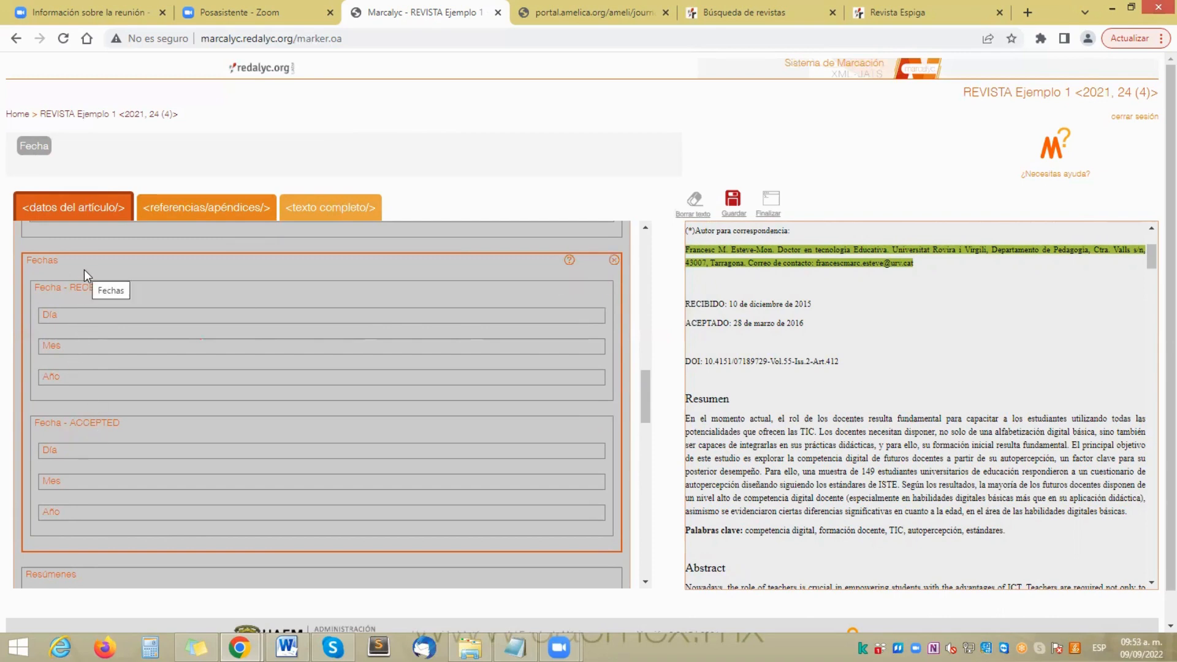
click(36, 148)
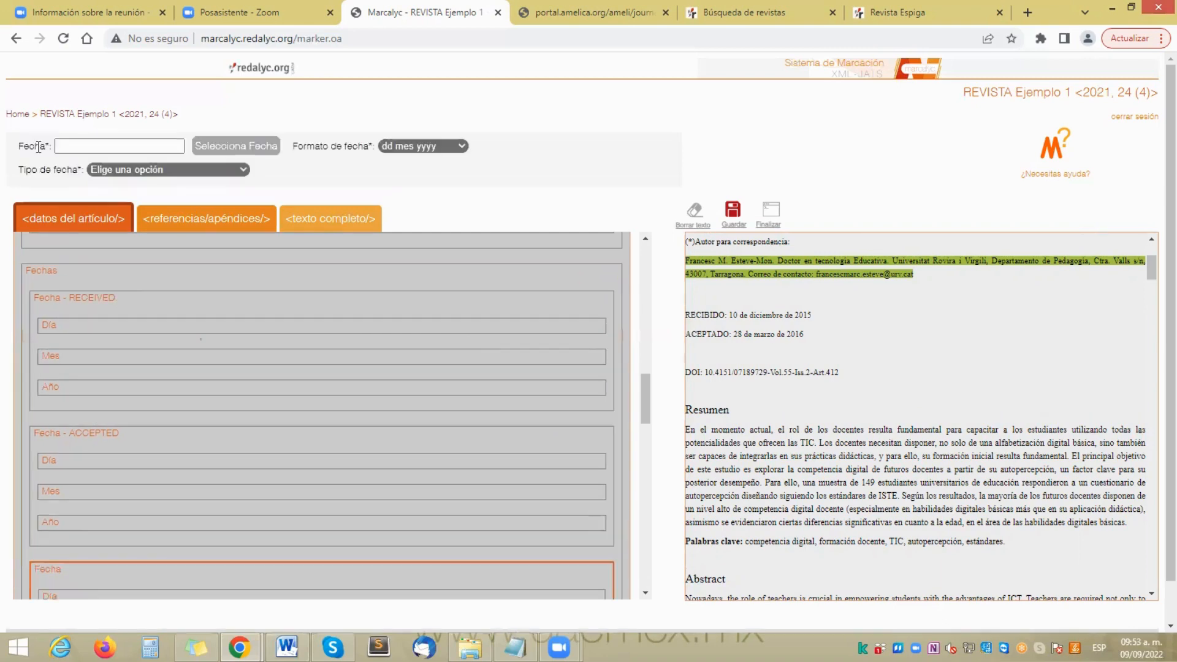
drag(647, 384, 647, 408)
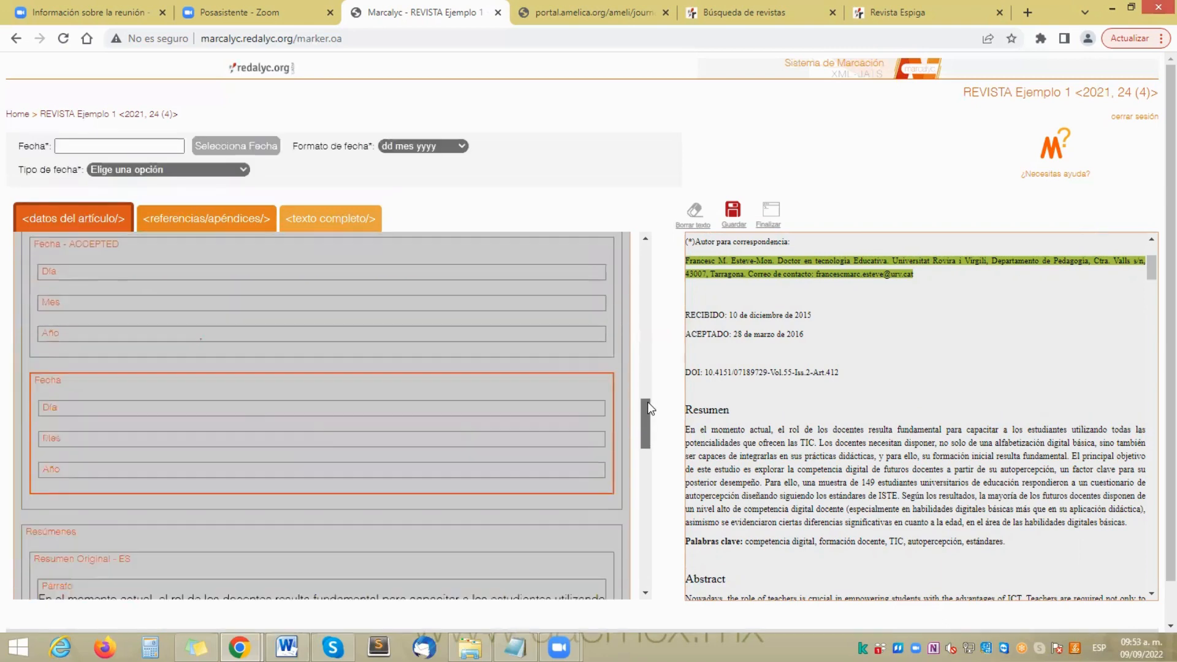
click(243, 171)
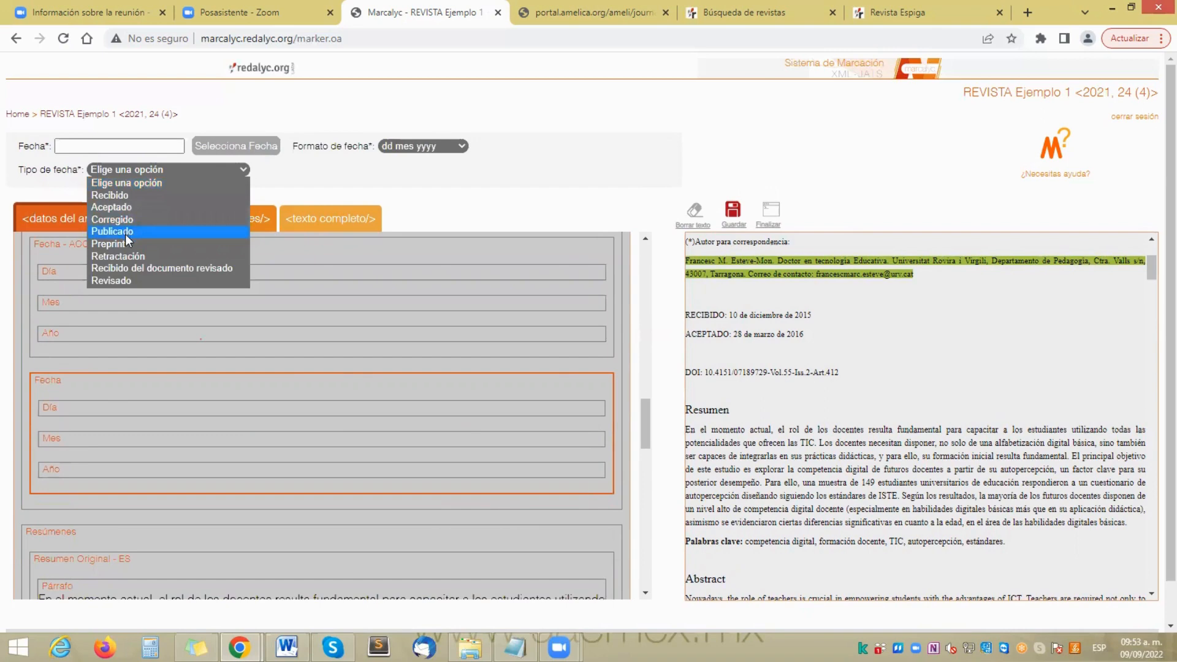
click(494, 386)
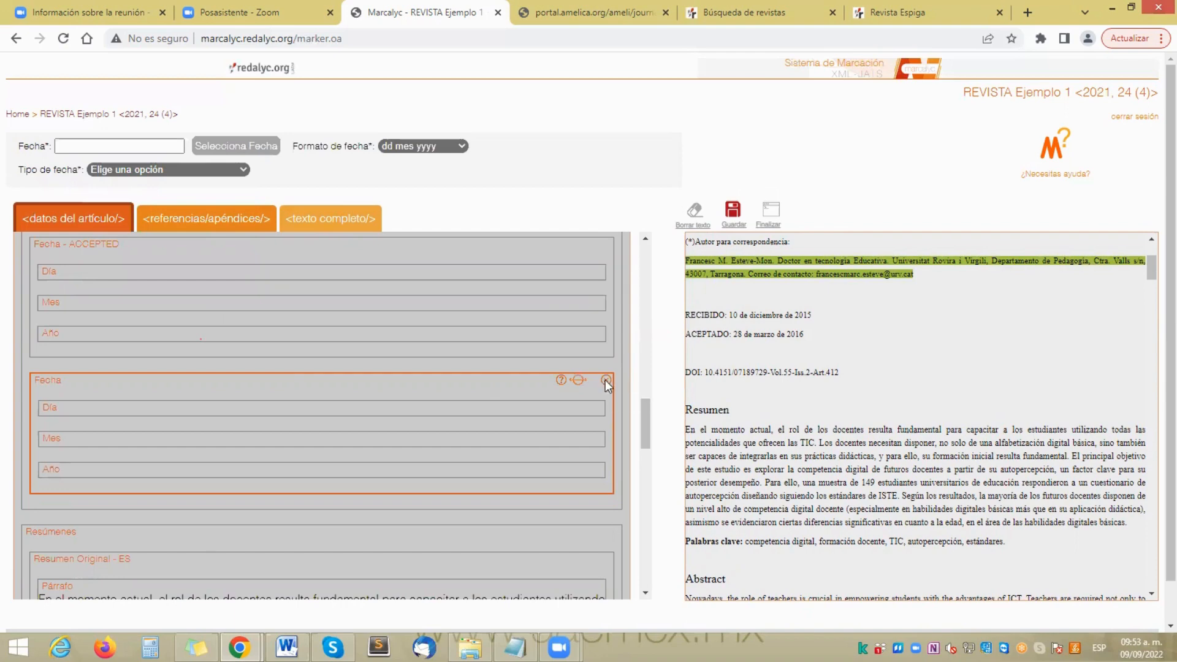
click(605, 381)
drag(646, 412, 650, 385)
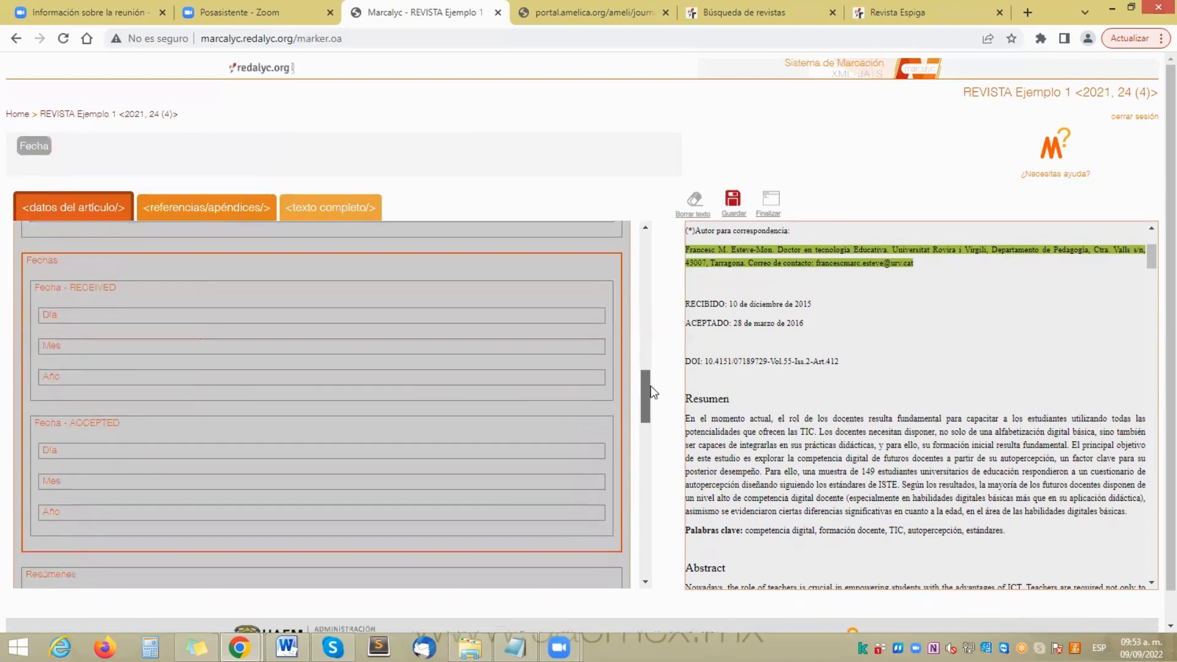
Step: Set the article's received date to 10 December 2015
click(75, 297)
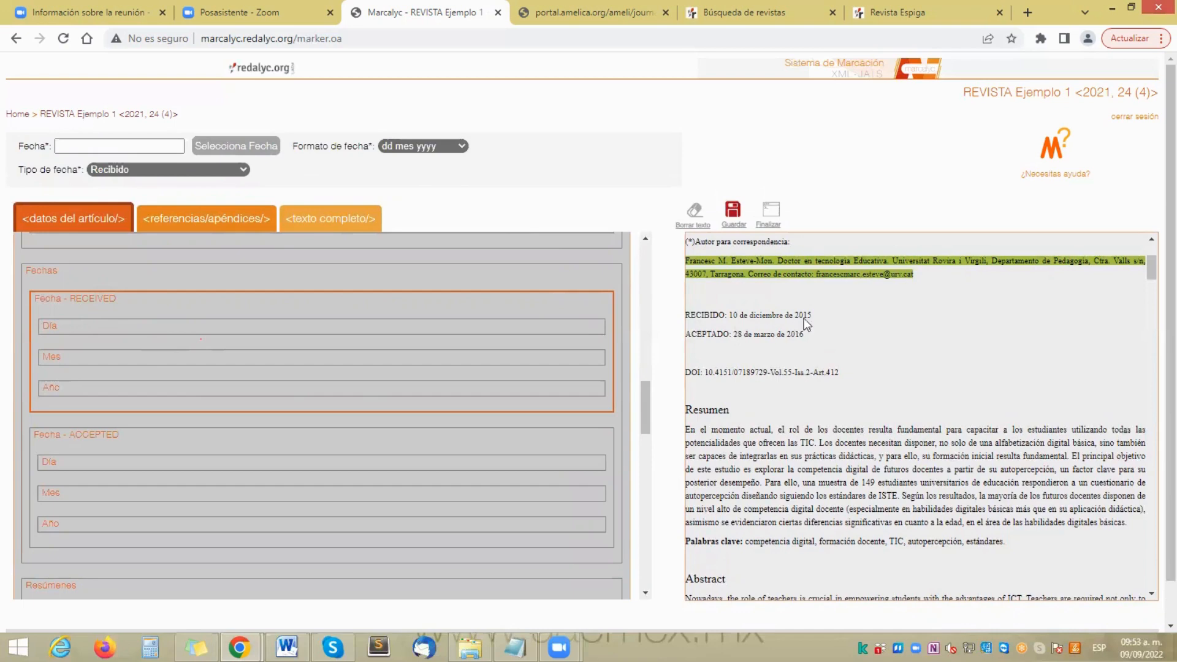
click(269, 153)
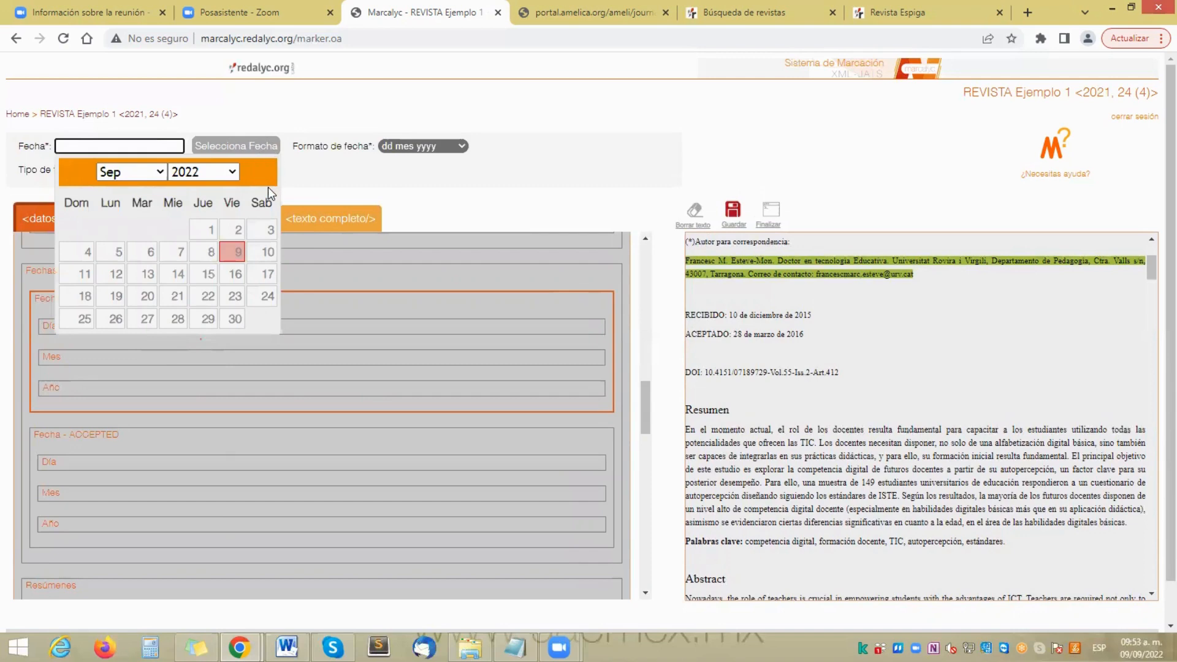
click(233, 173)
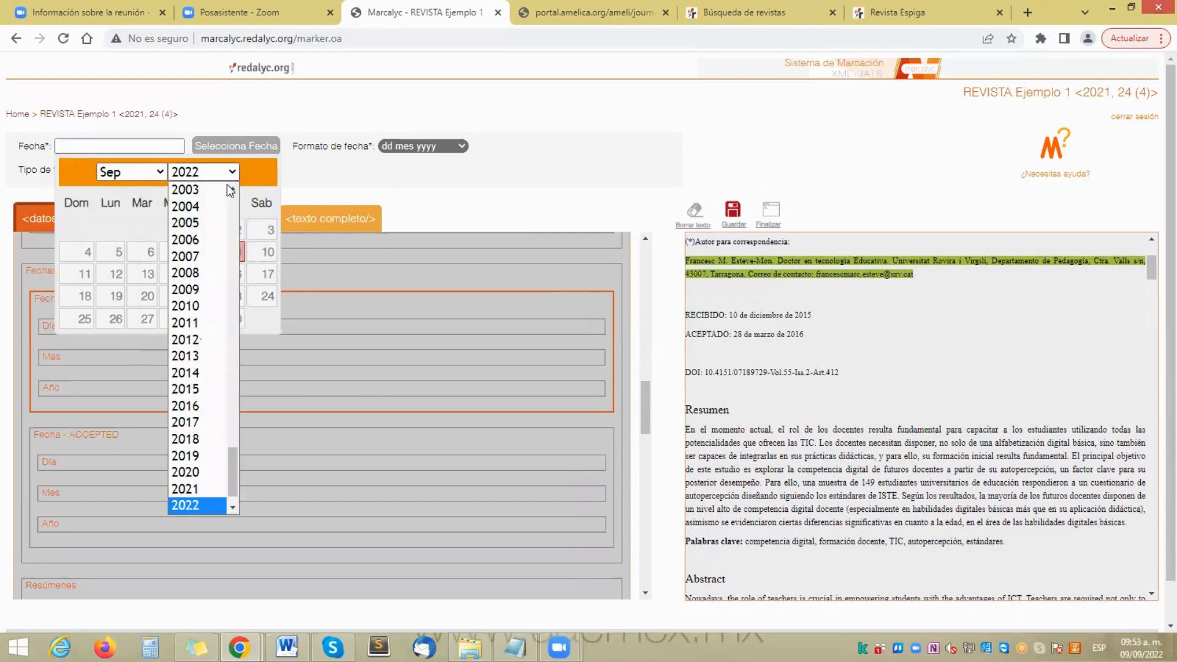
click(216, 390)
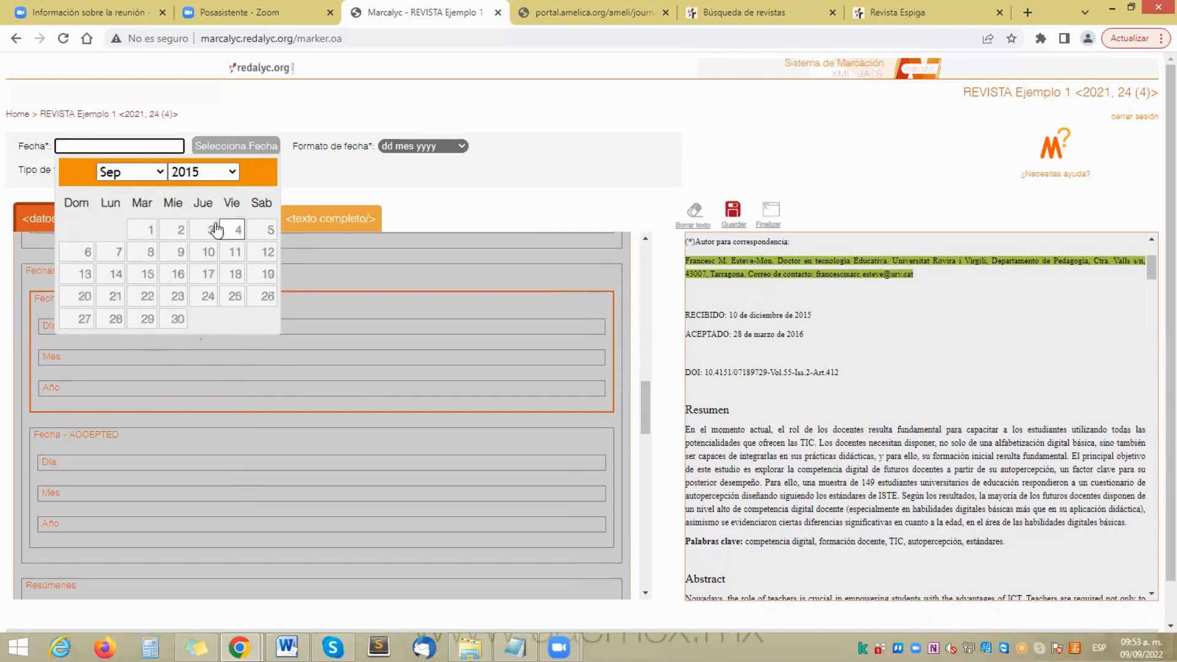
click(158, 174)
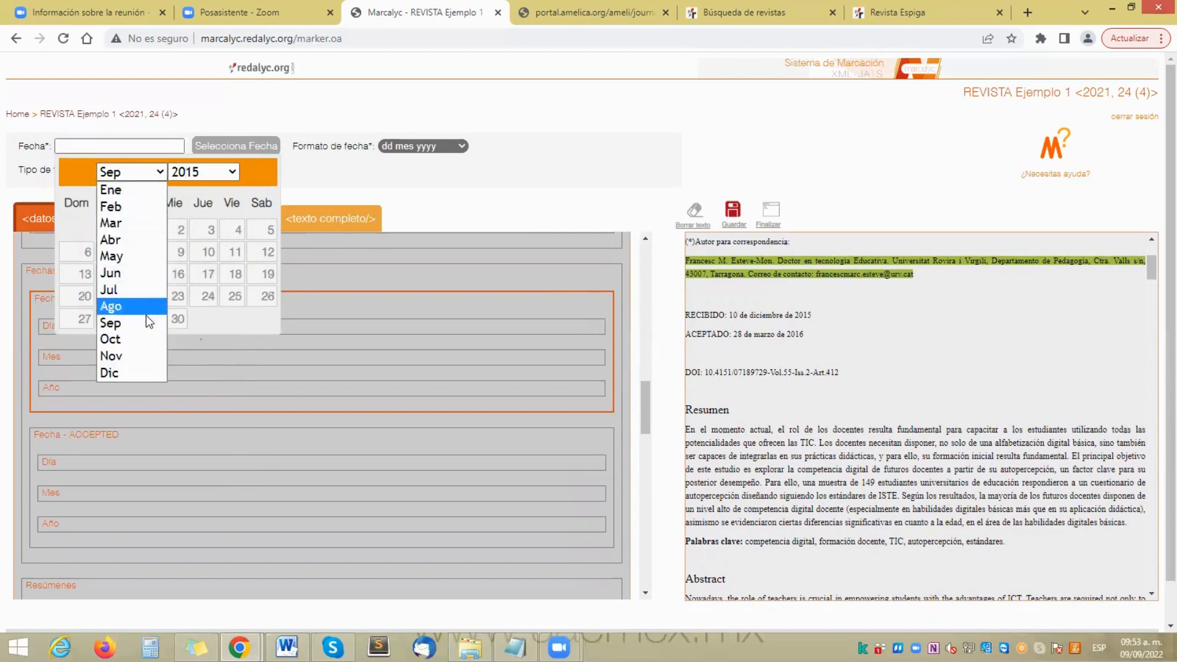
click(135, 372)
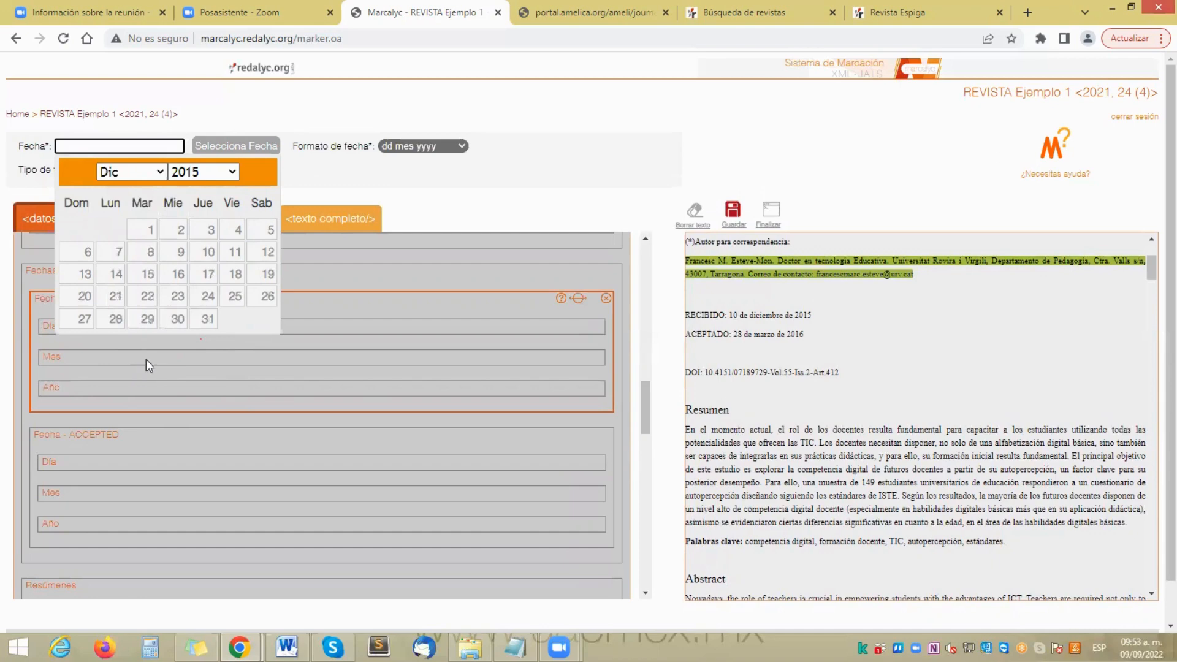
click(208, 252)
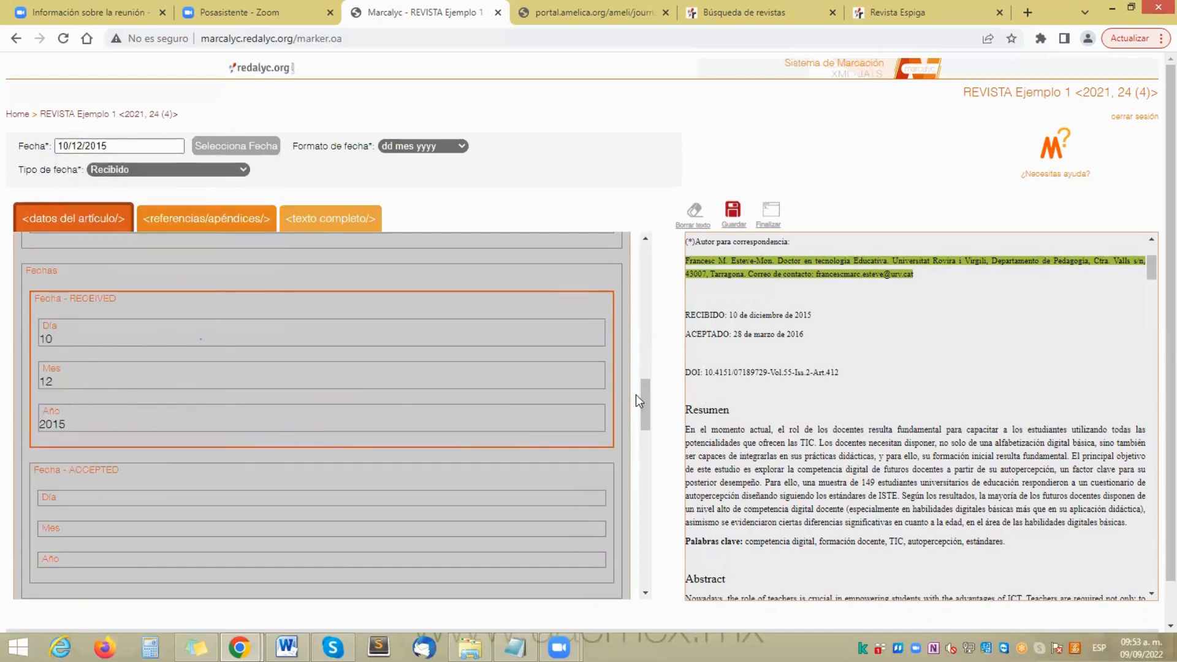
Step: Set the article's accepted date to 28 March 2016
drag(645, 397, 646, 405)
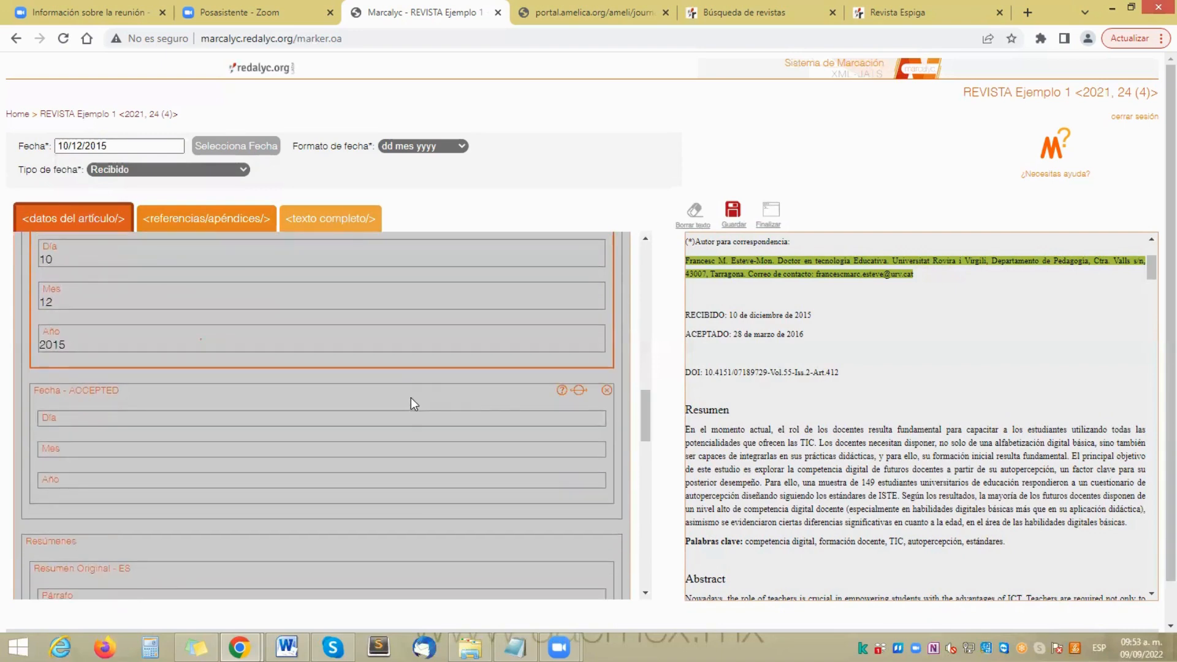
click(260, 150)
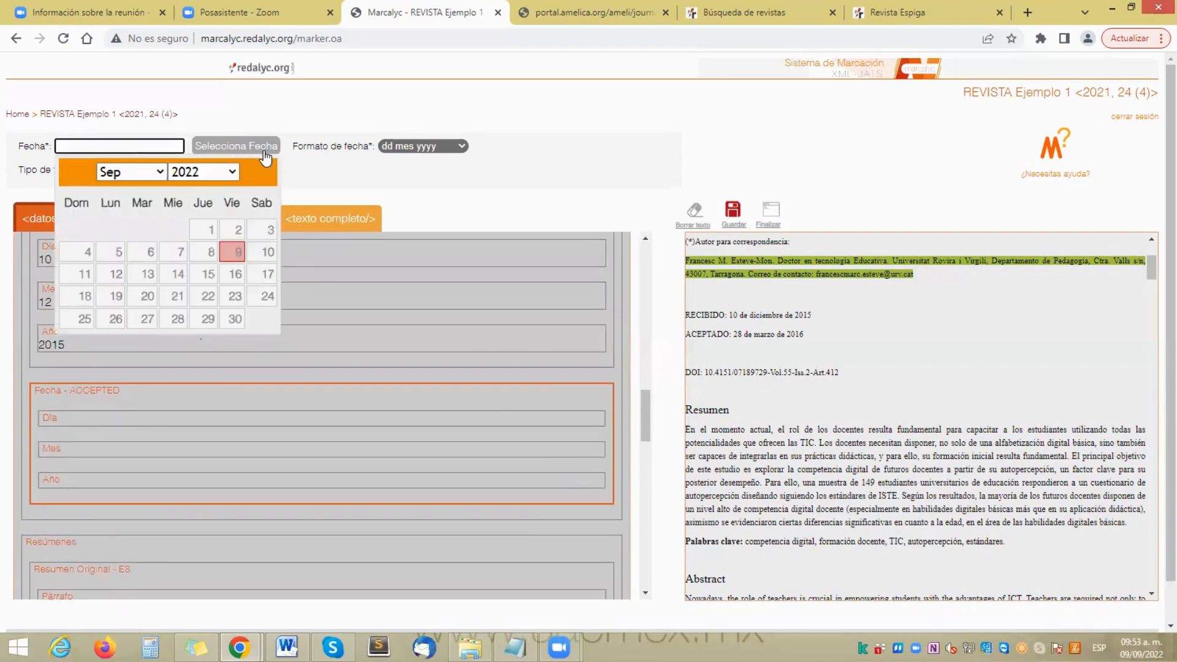
click(236, 173)
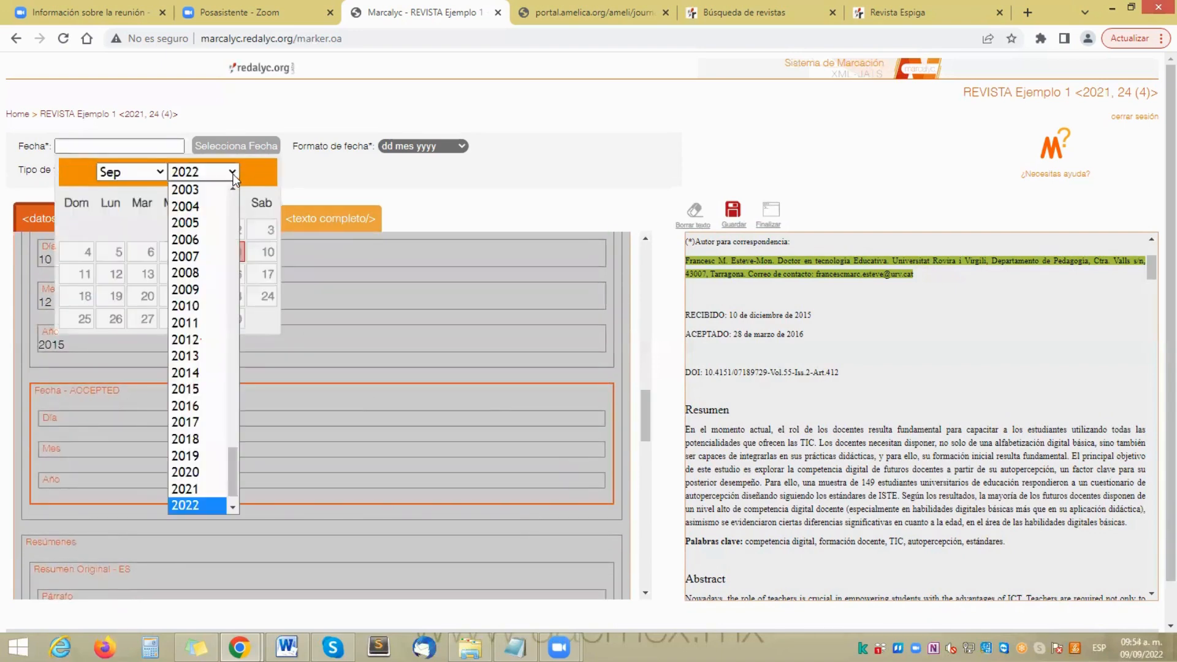
click(198, 404)
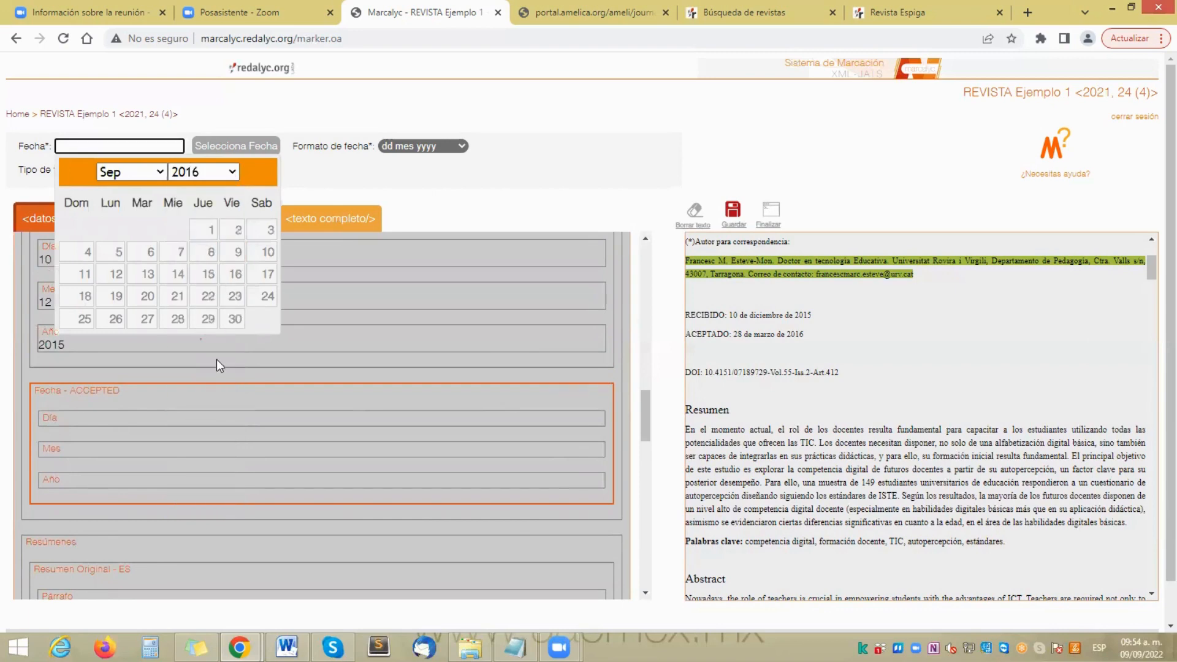
click(161, 172)
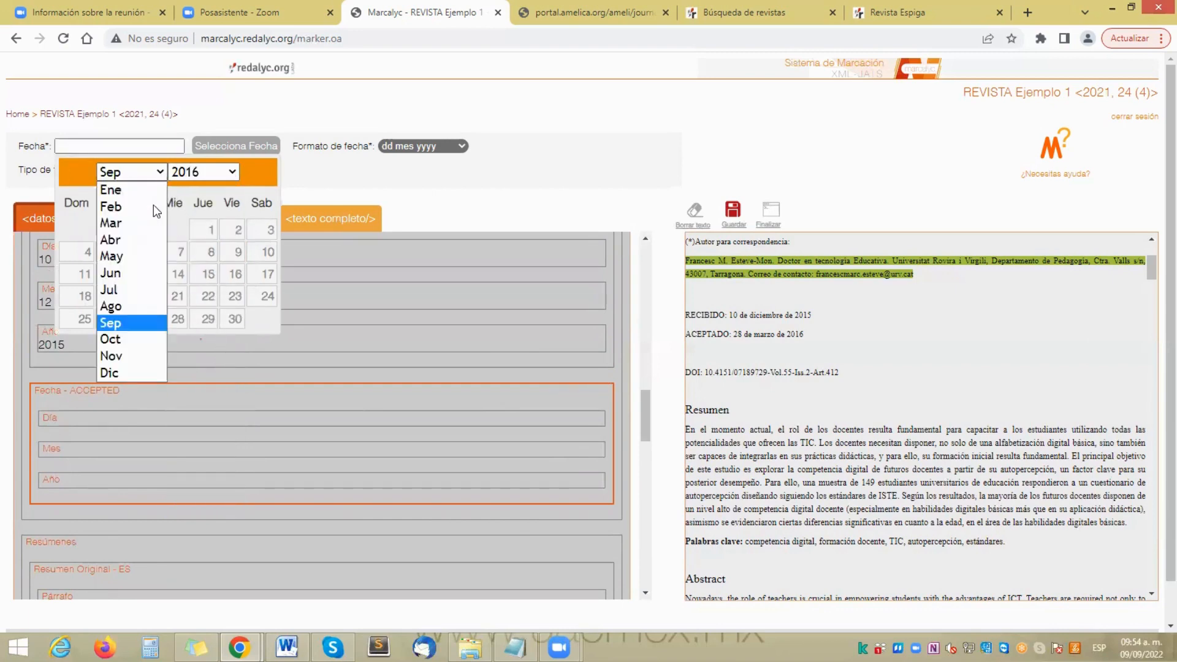
click(132, 223)
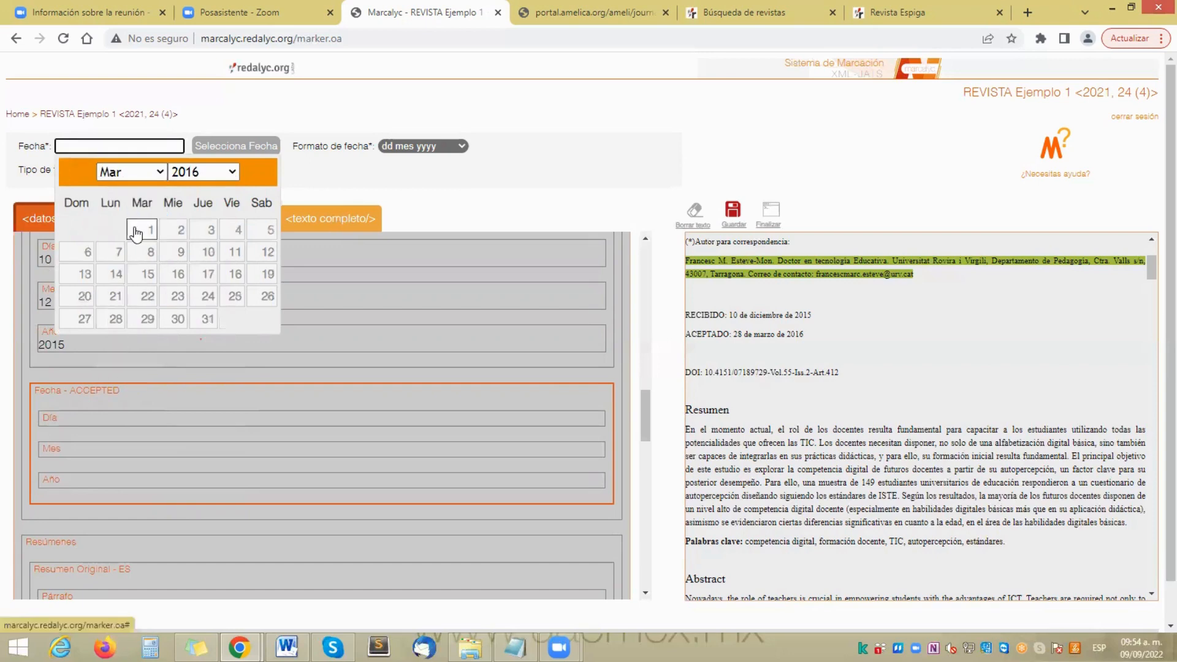
click(122, 320)
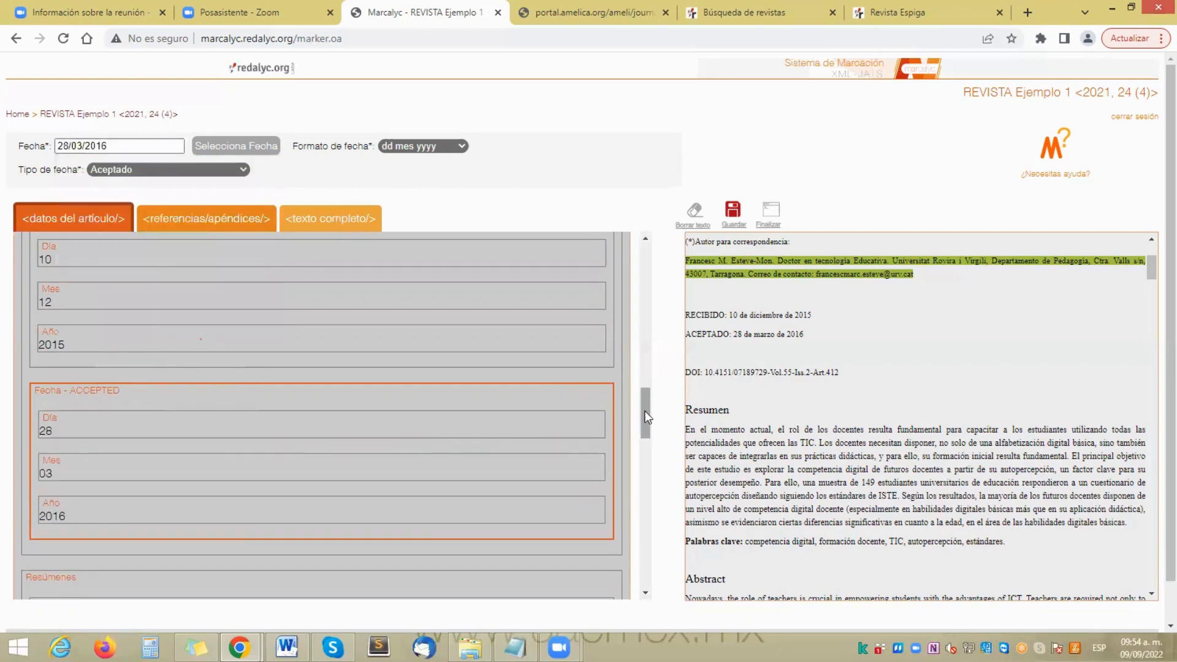
Step: Review the Spanish and English abstracts with their language settings, and the keyword groups, against the article text
drag(645, 411, 651, 458)
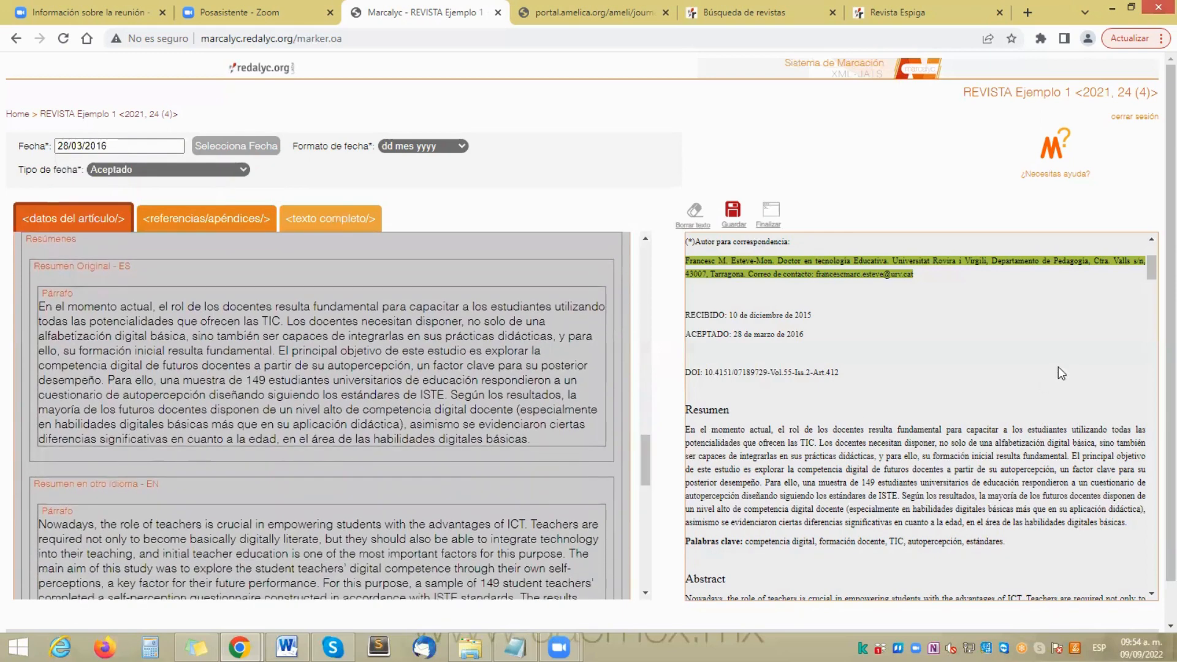
drag(1150, 276, 1151, 287)
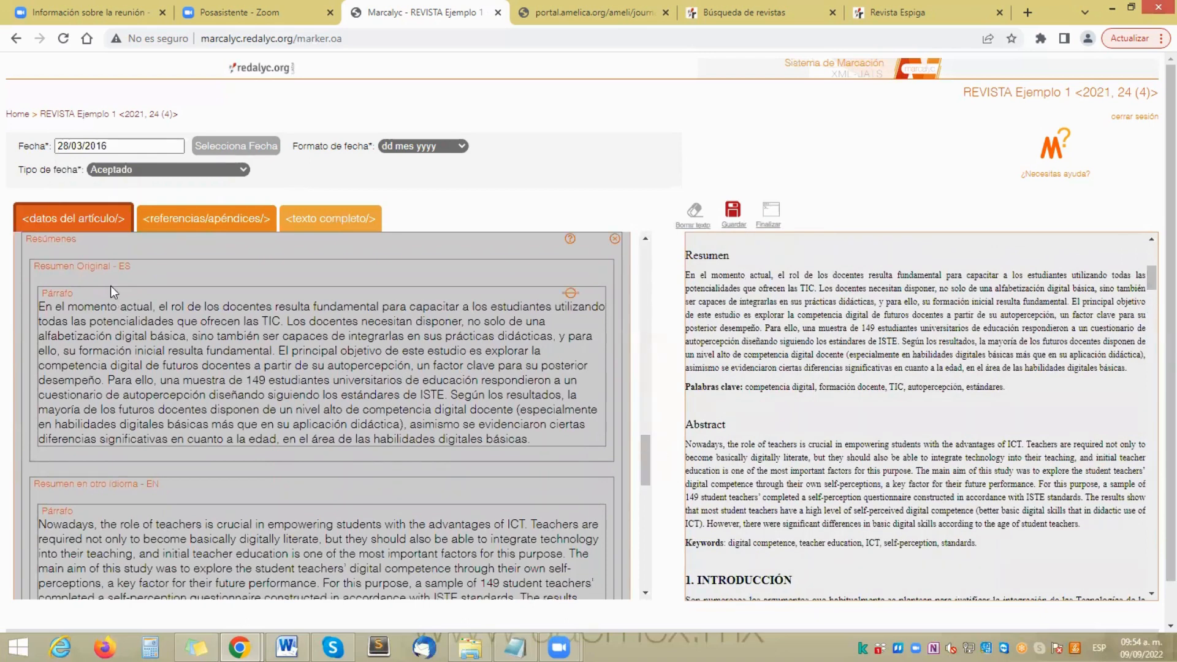
click(124, 275)
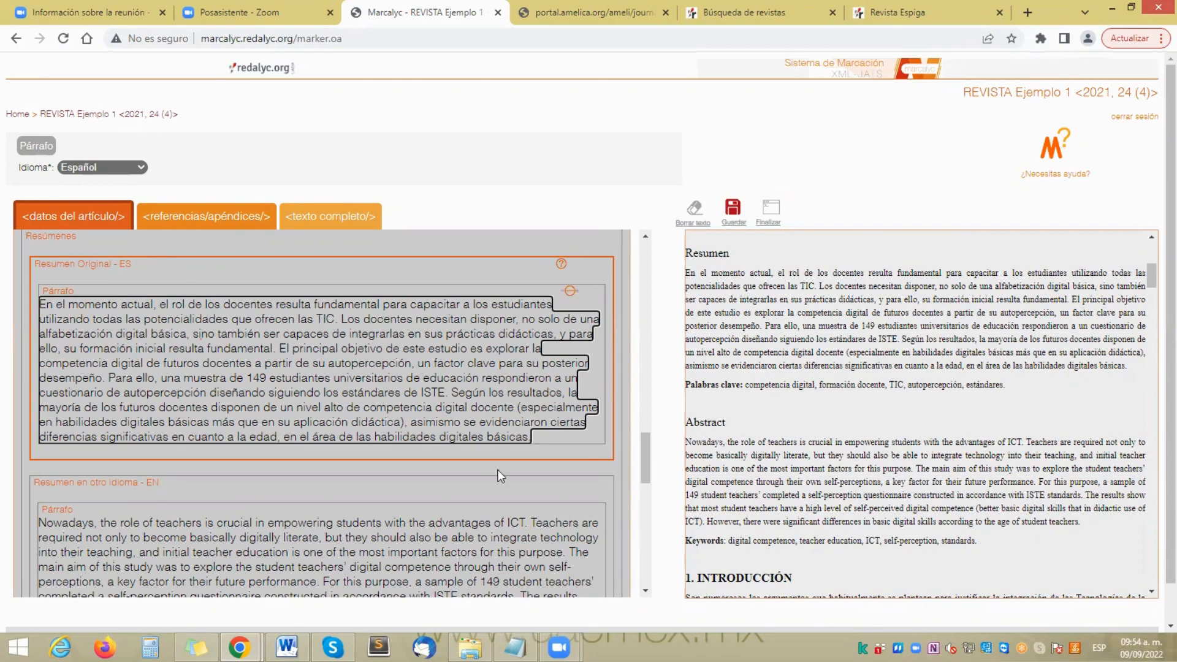
click(226, 490)
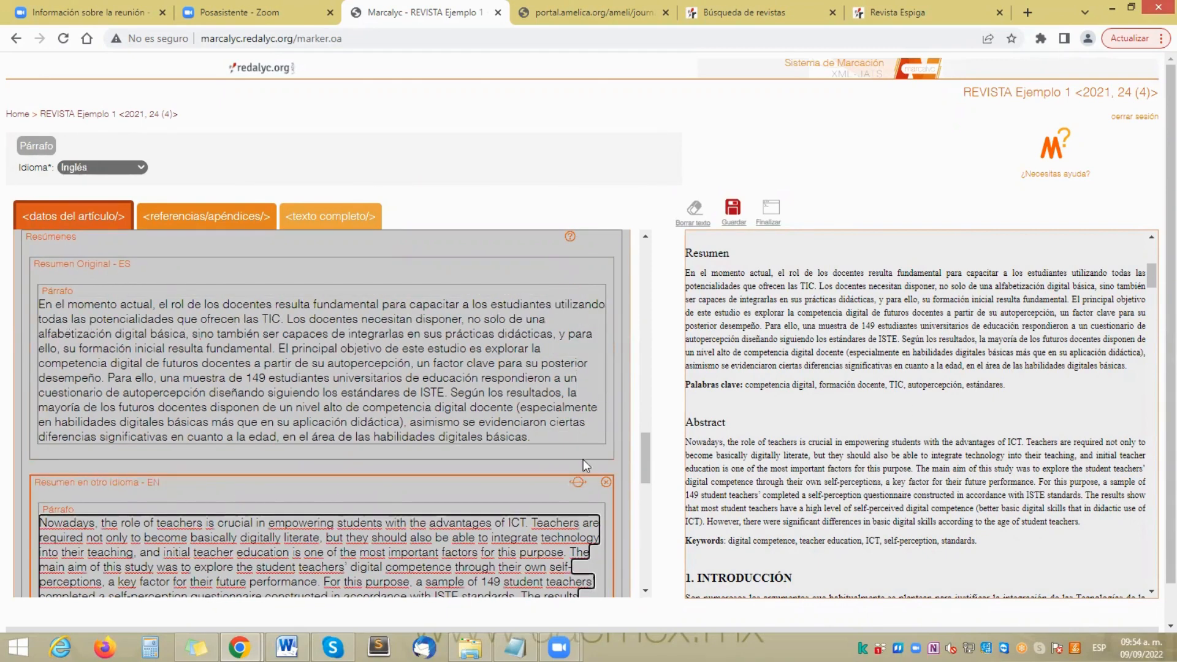
drag(642, 449, 647, 511)
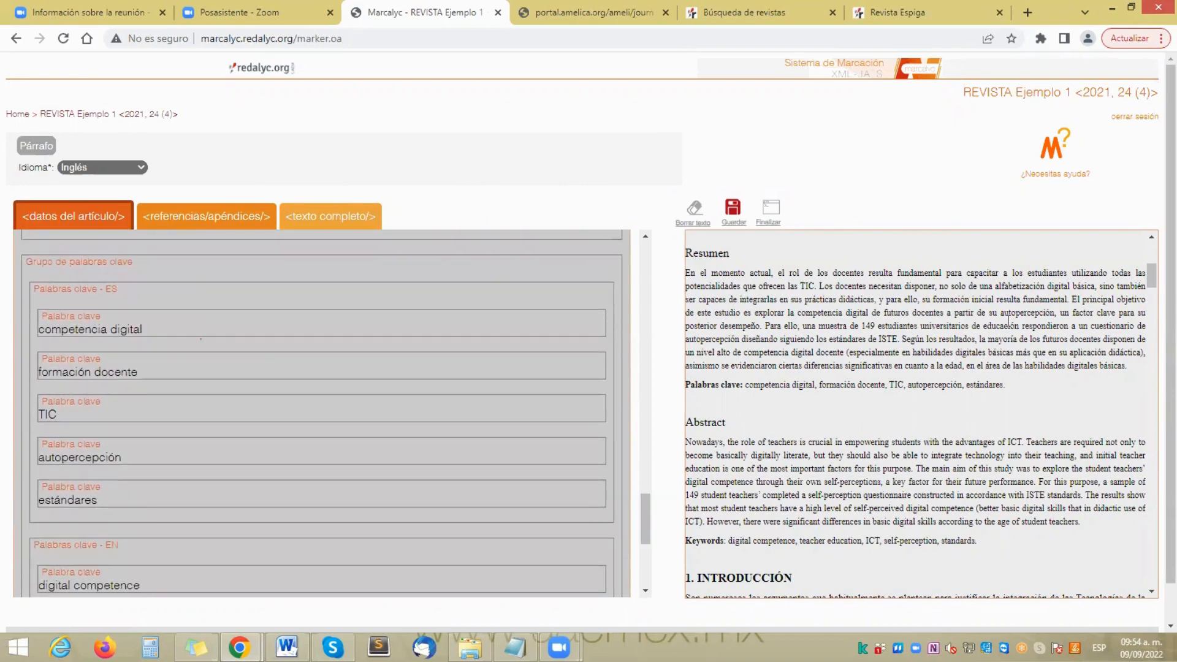
Step: Check the Spanish and English keyword groups and the DOI entry against the article text
drag(1150, 291, 1150, 298)
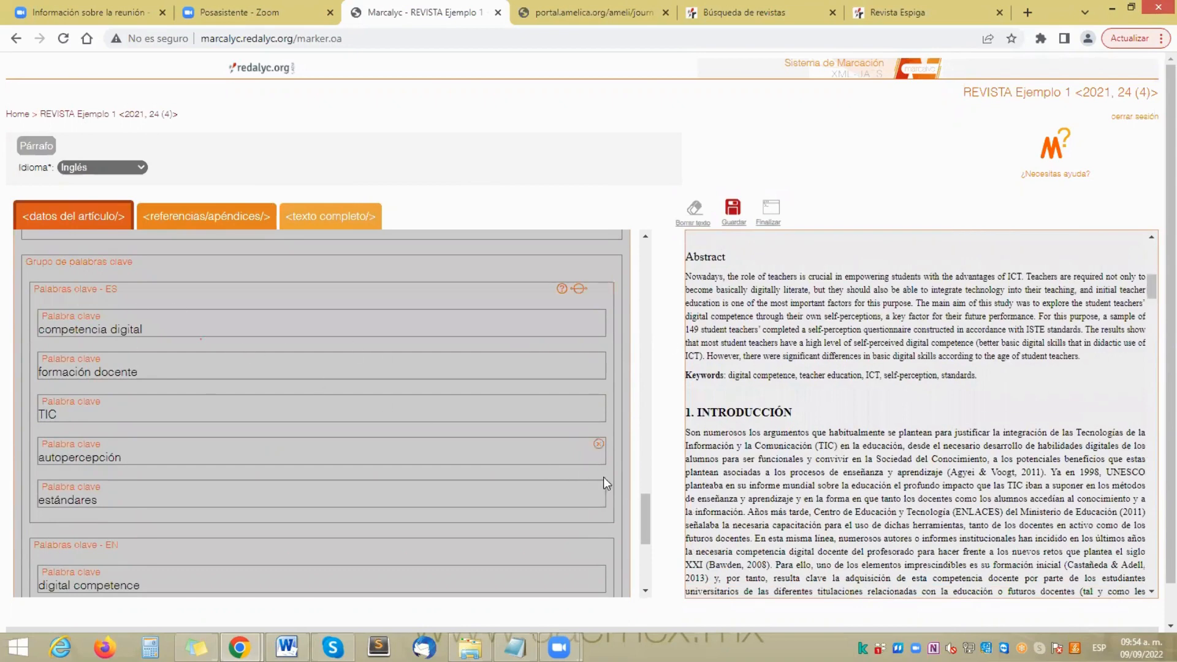
drag(646, 509, 647, 515)
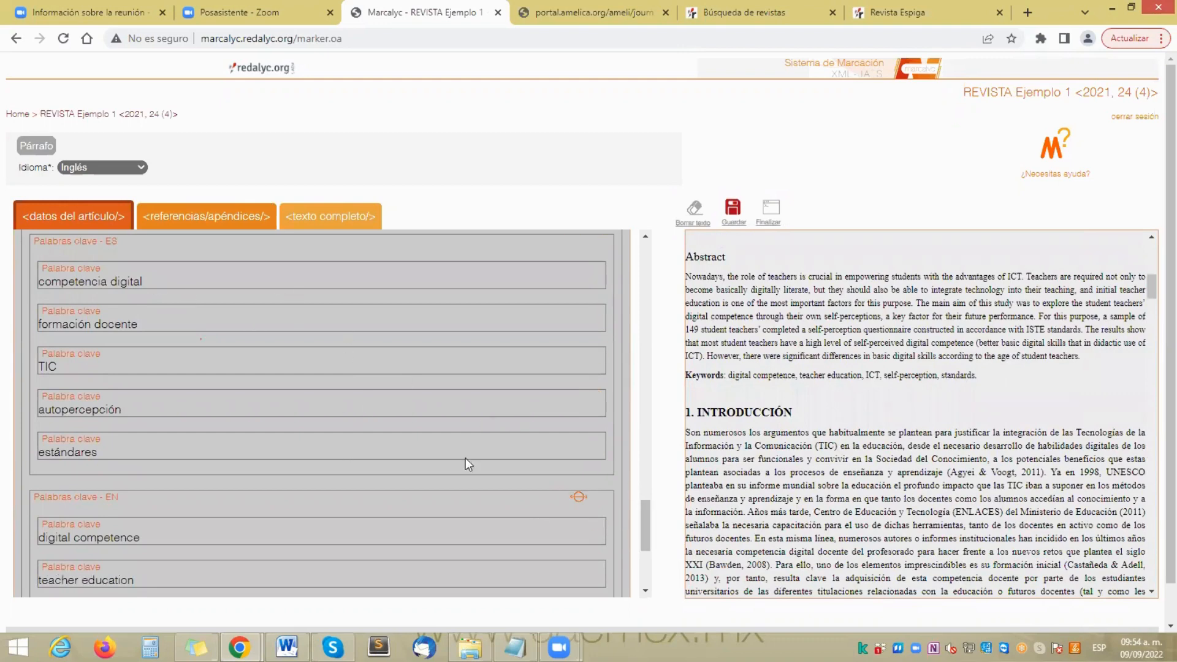
click(133, 249)
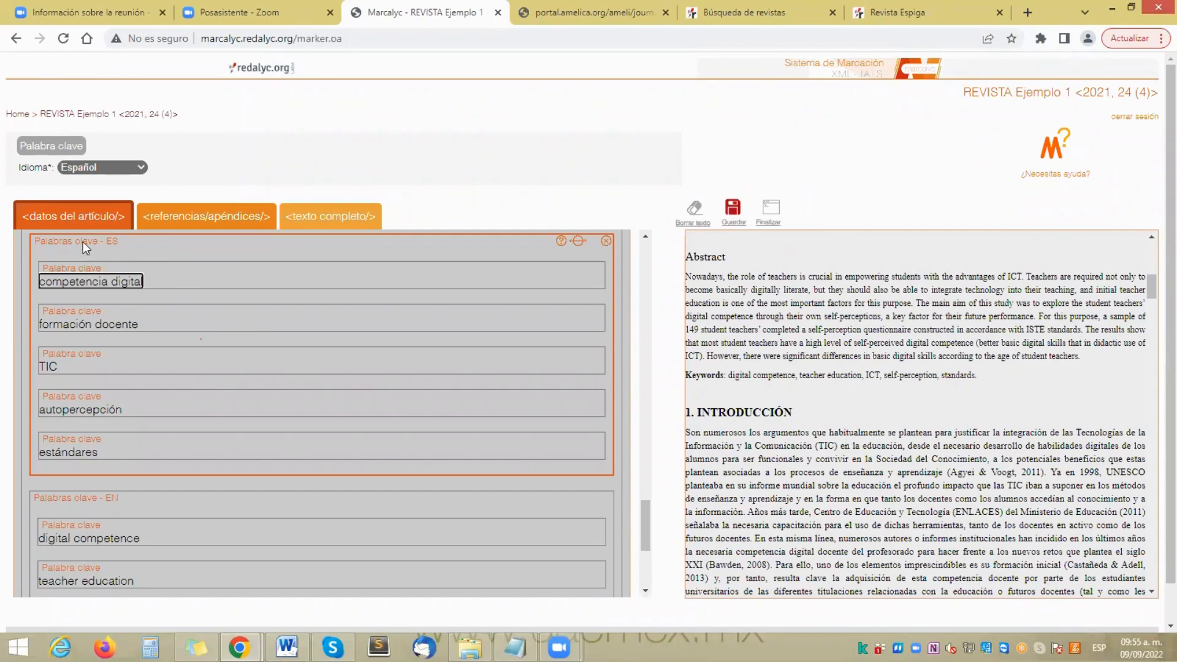
drag(646, 517, 649, 551)
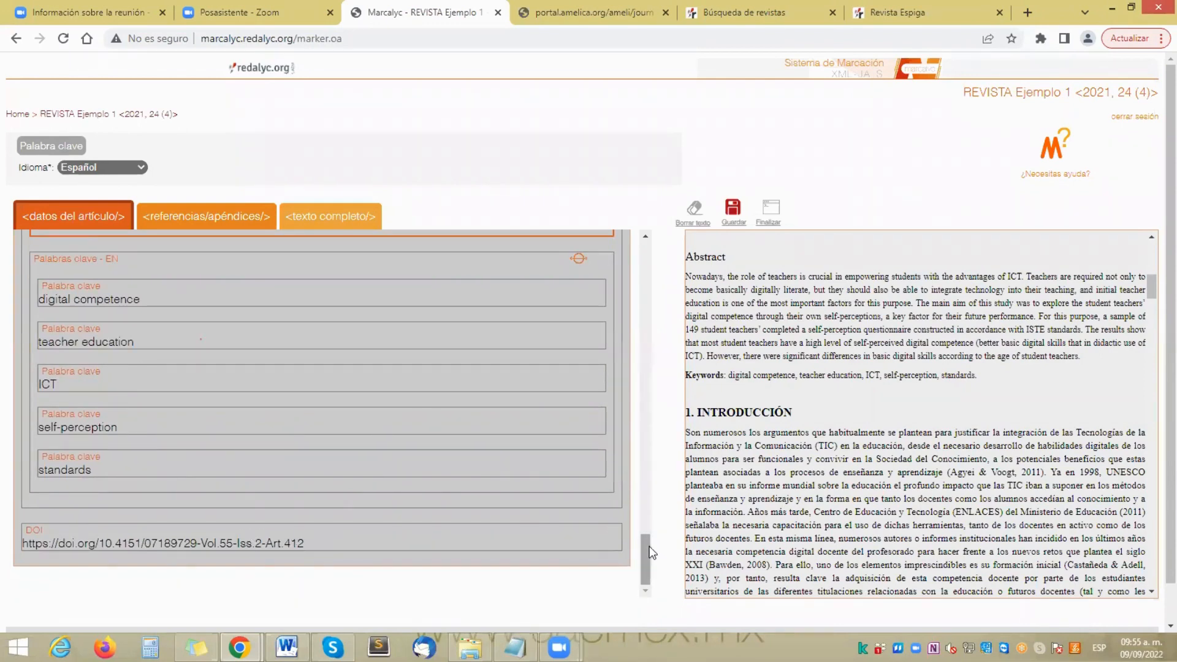
Step: Add a Financiamientos section to the article data and mark "Ministerio de Economía y Competitividad del Gobierno de España" as its source
drag(646, 555, 639, 242)
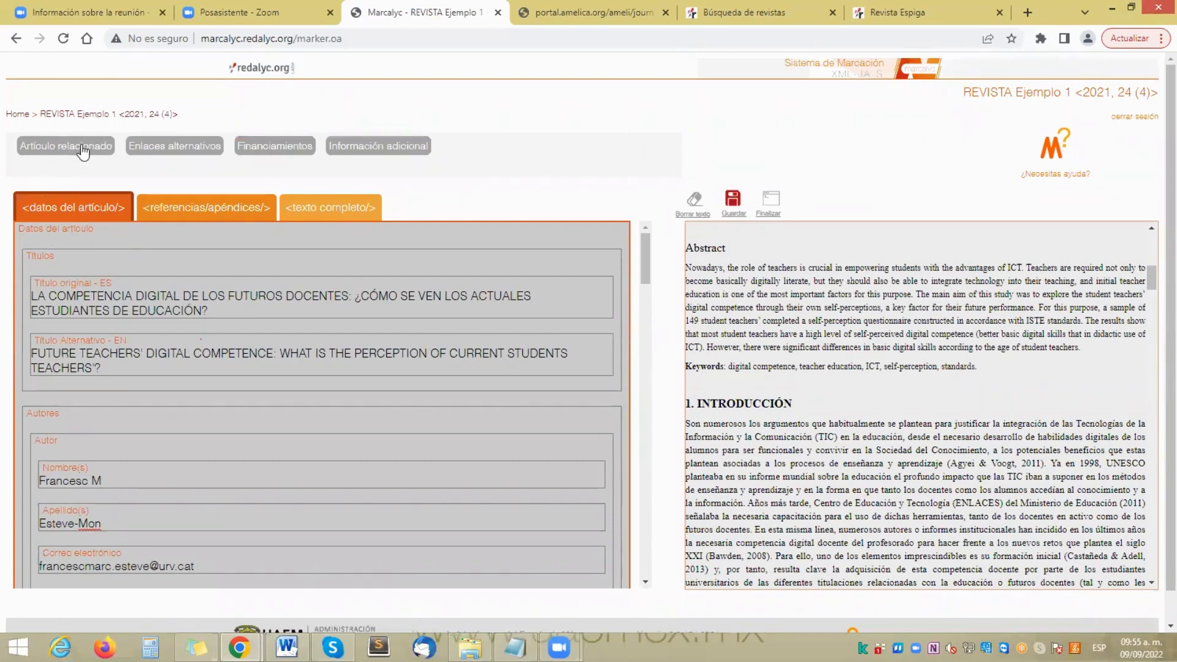
click(273, 152)
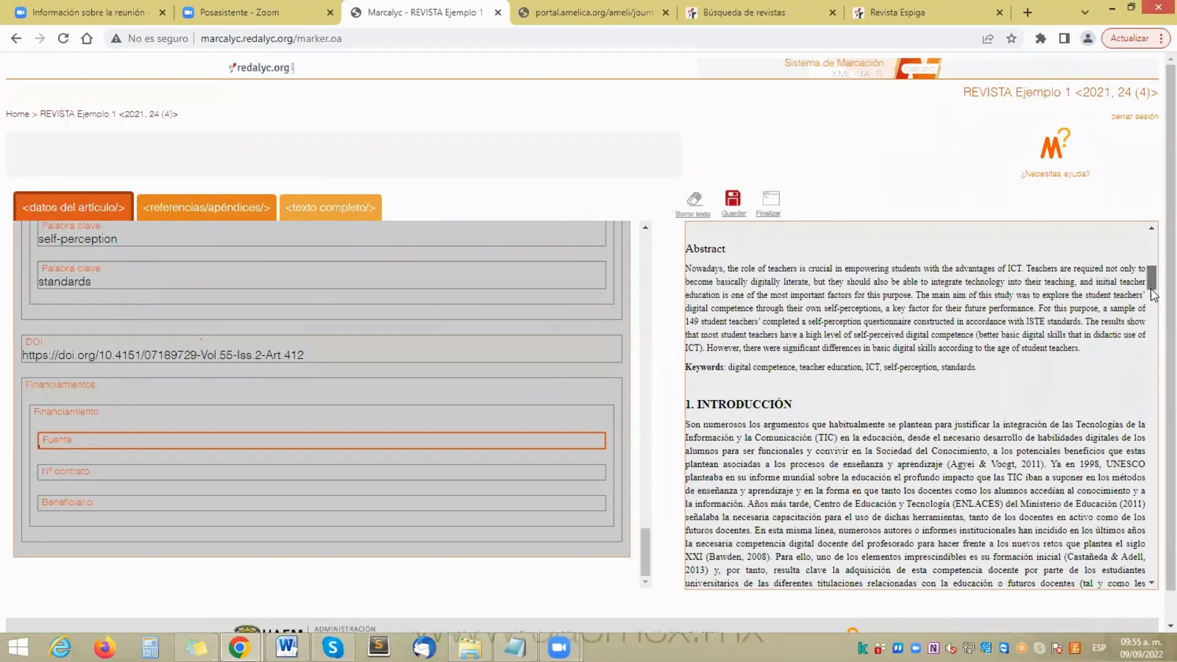
drag(1151, 279, 1152, 548)
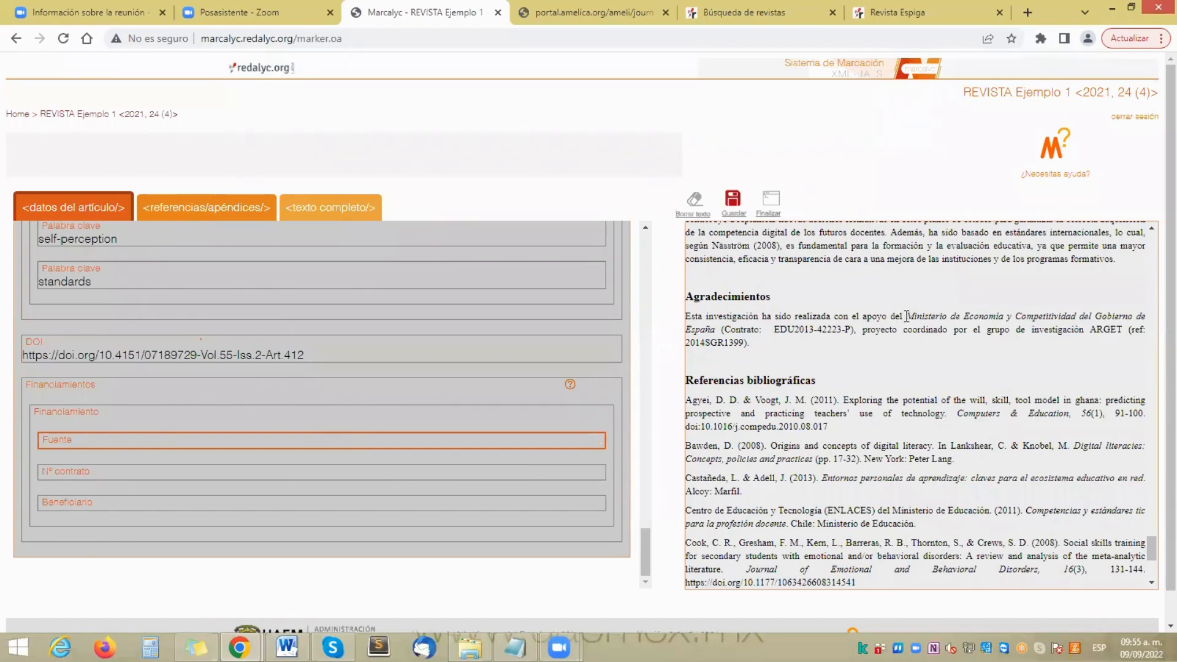
drag(906, 316, 717, 330)
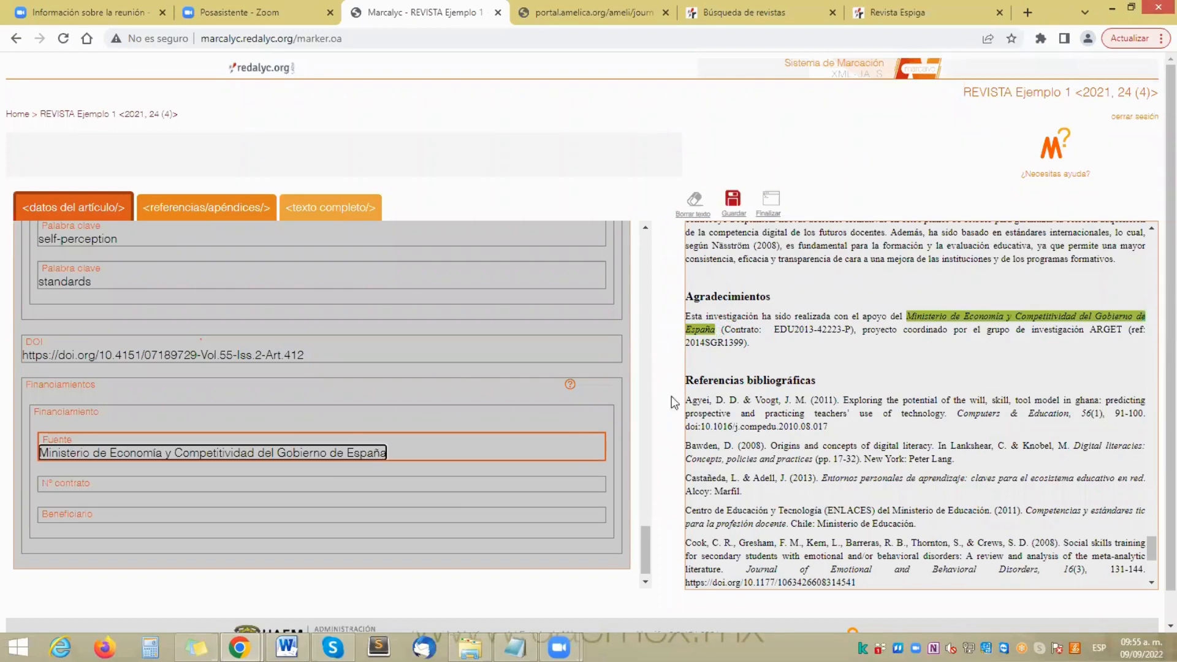
Step: Mark EDU2013-42223-P as the funding's contract number and the article's Spanish title as the beneficiary
click(300, 483)
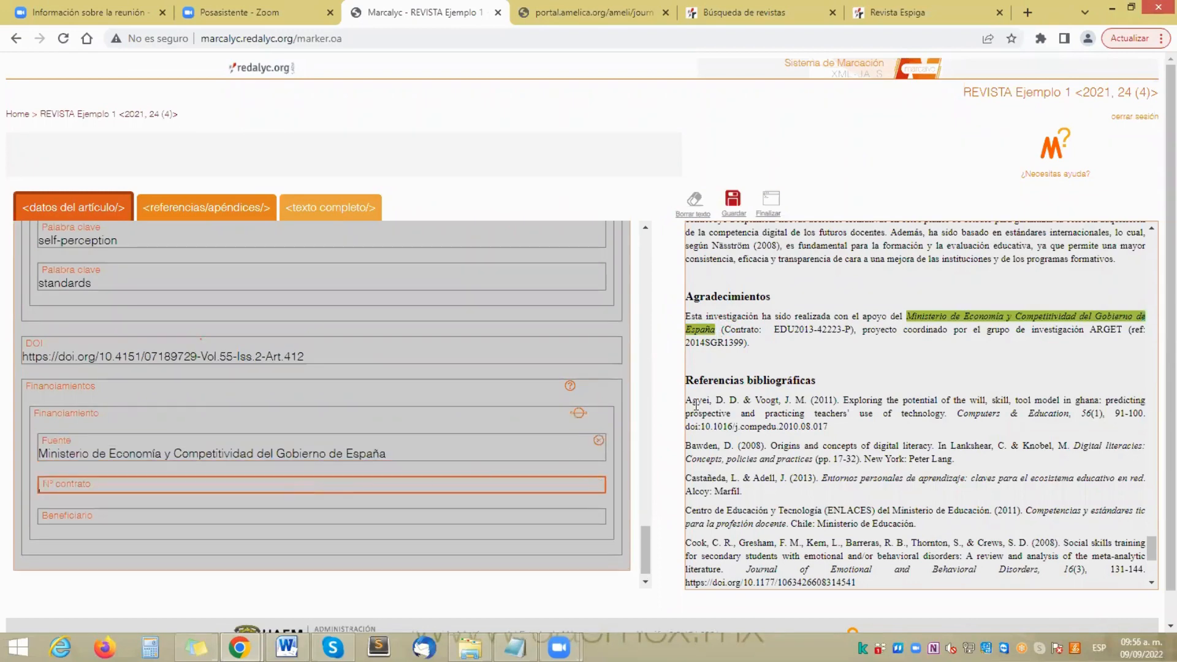
drag(775, 331, 850, 331)
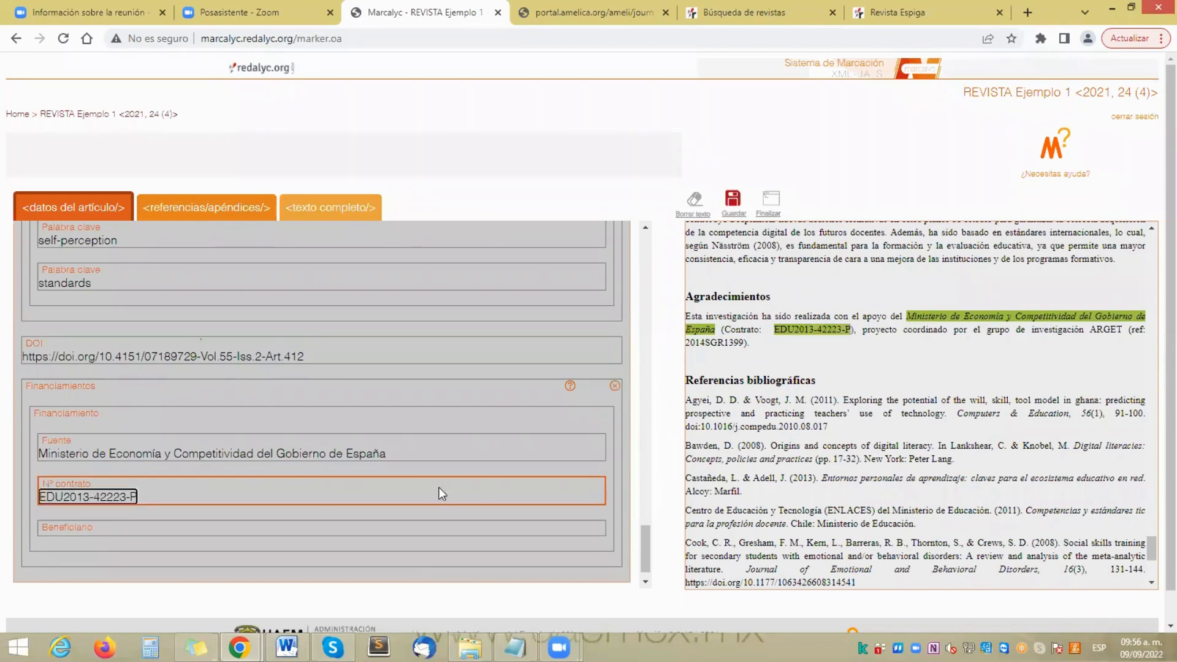
click(159, 528)
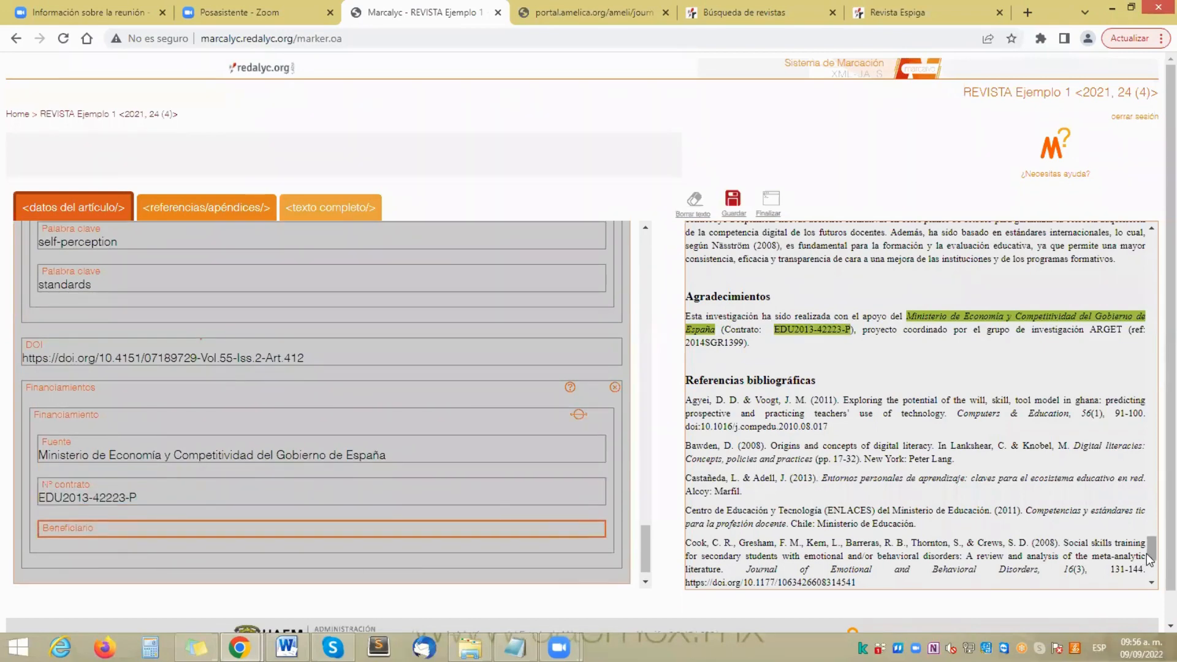
drag(1148, 553, 1151, 242)
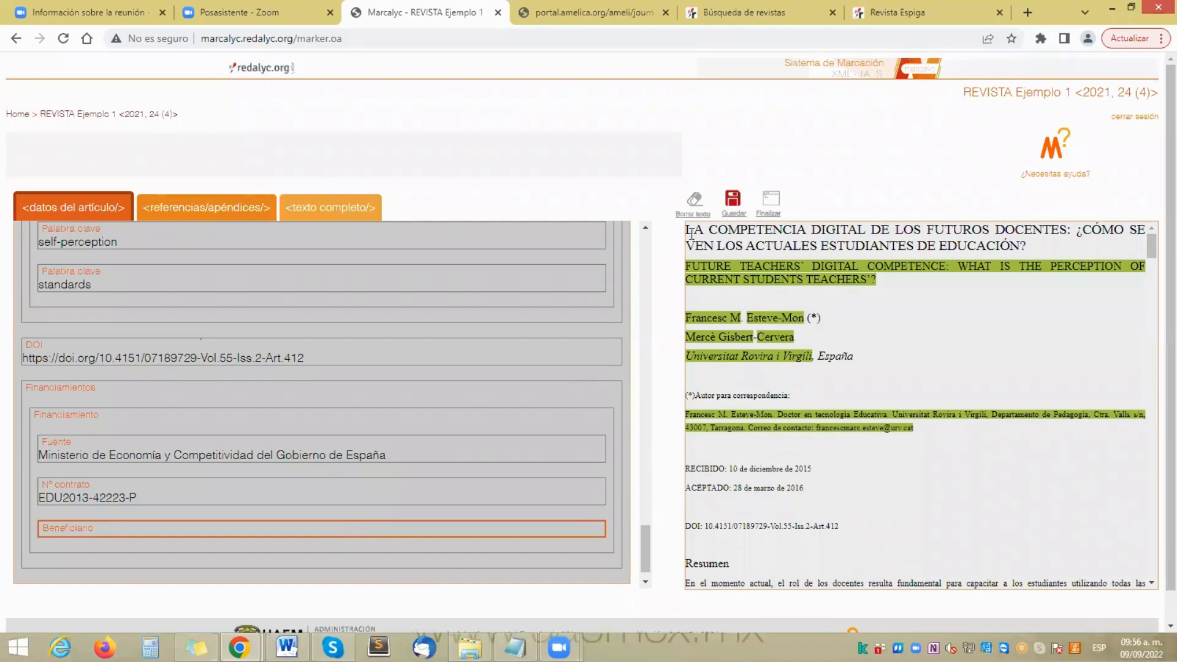
drag(686, 230, 1030, 248)
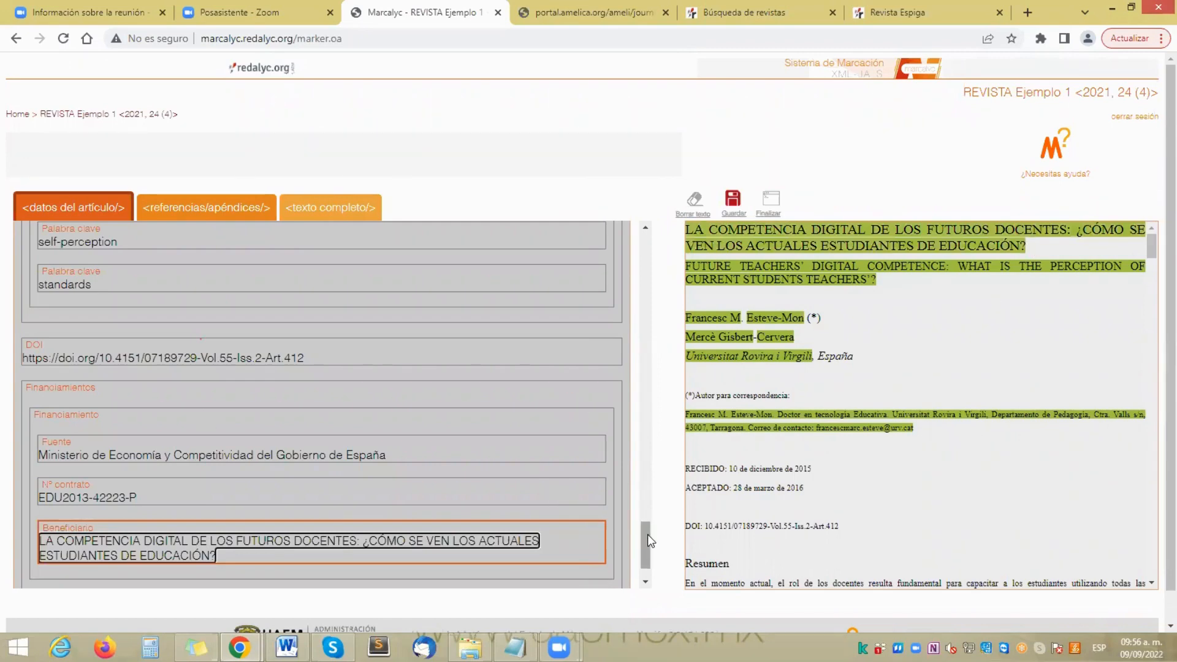
Step: Save the markup changes made to the article's data
drag(647, 534, 650, 244)
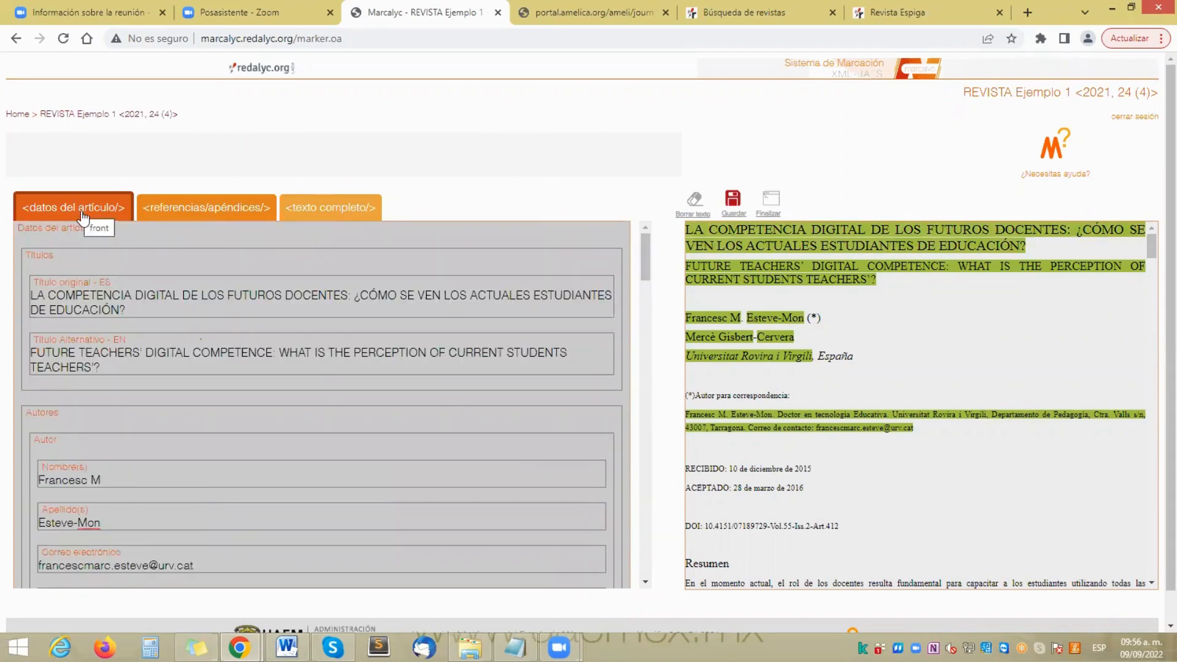
click(735, 204)
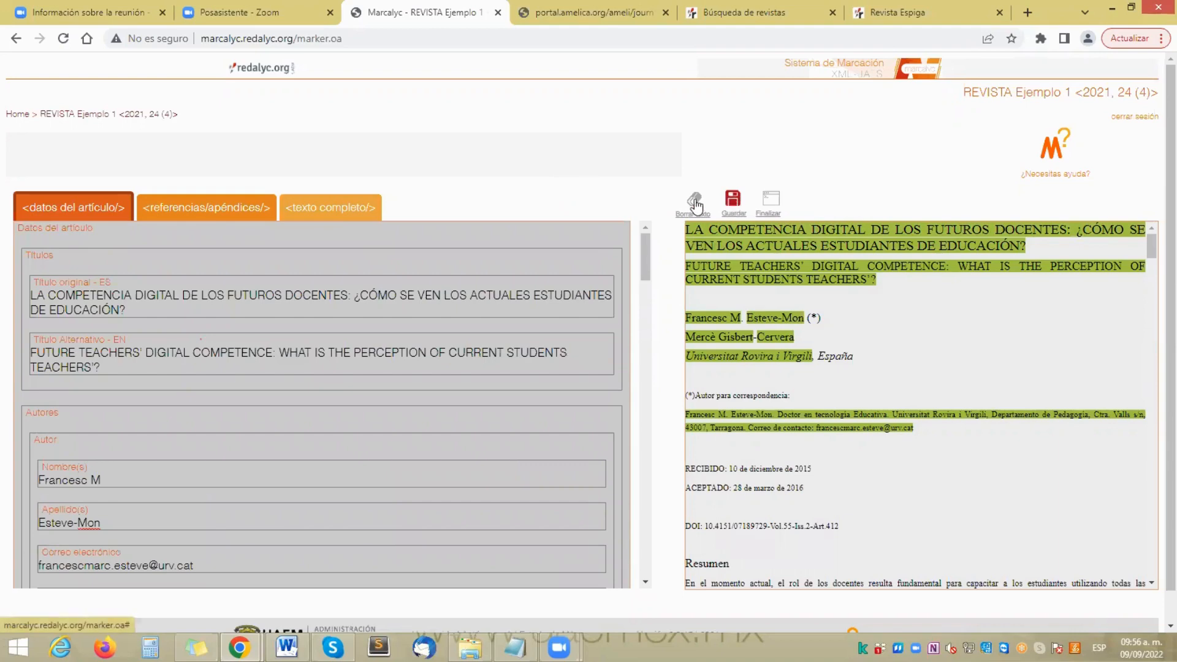
click(735, 195)
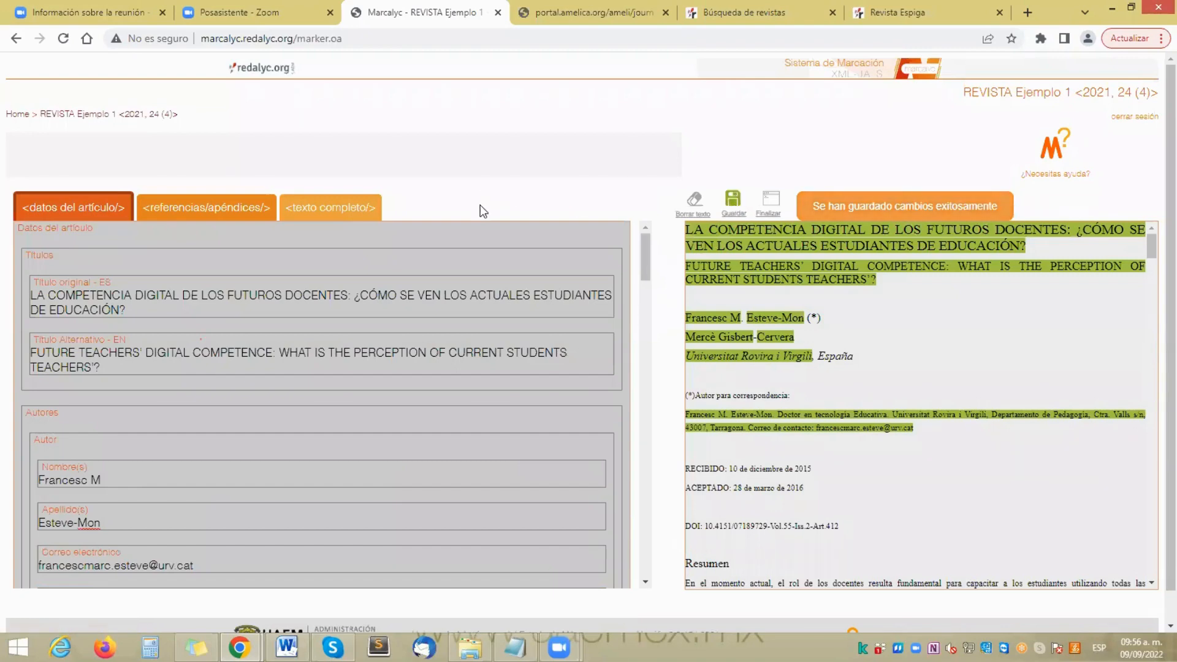
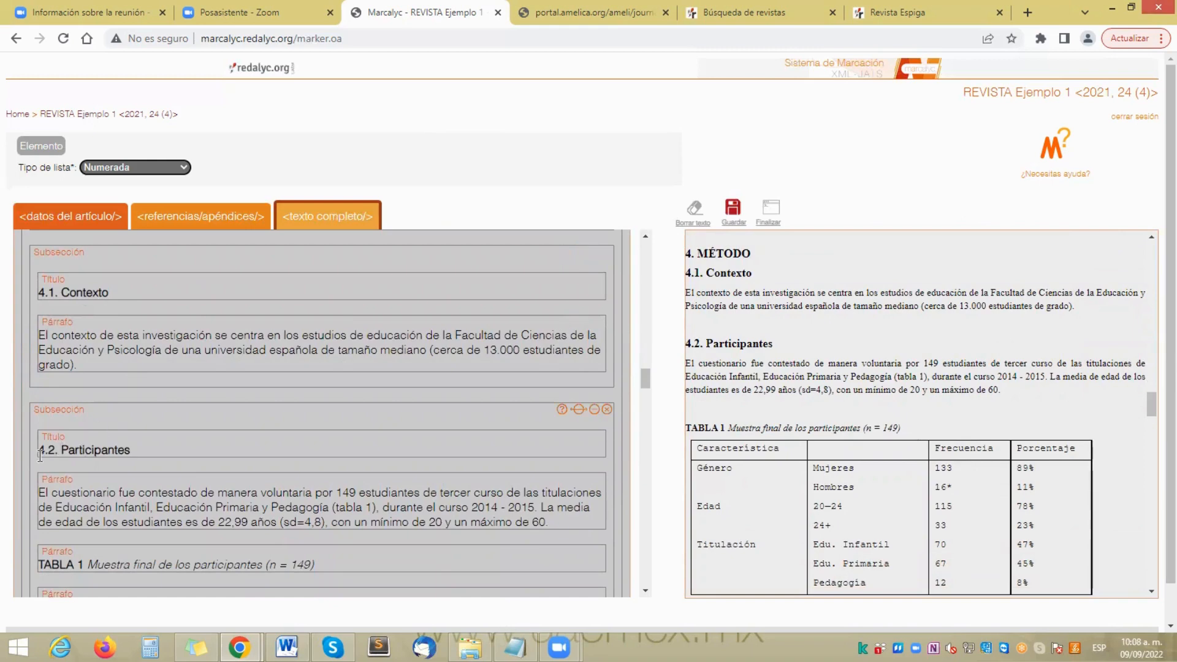
Step: Remove the existing Tabla o cuadro element for TABLA 1 from subsection 4.2 Participantes in the full text
drag(644, 372, 644, 384)
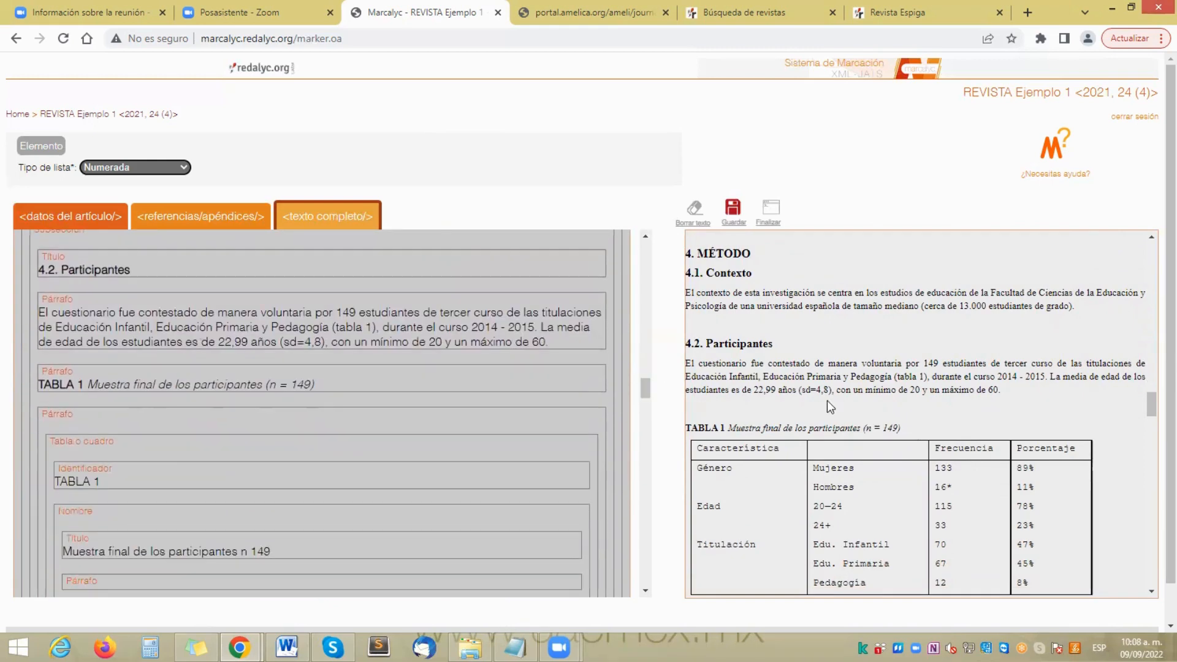
drag(1152, 404, 1154, 416)
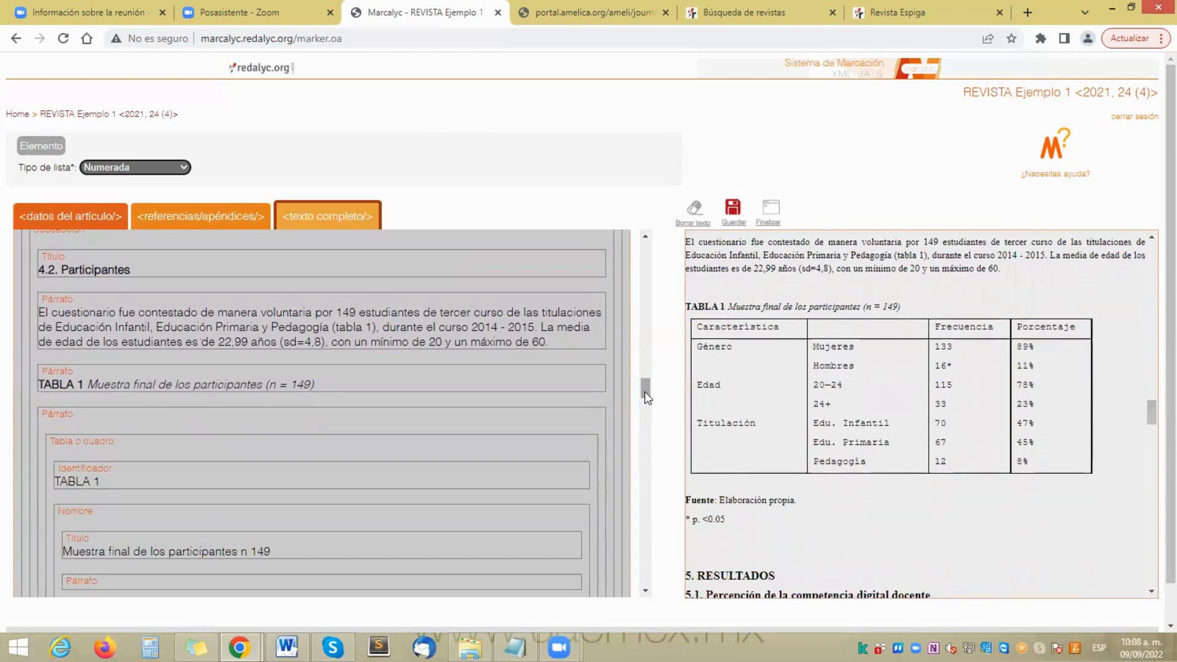
drag(646, 395, 648, 397)
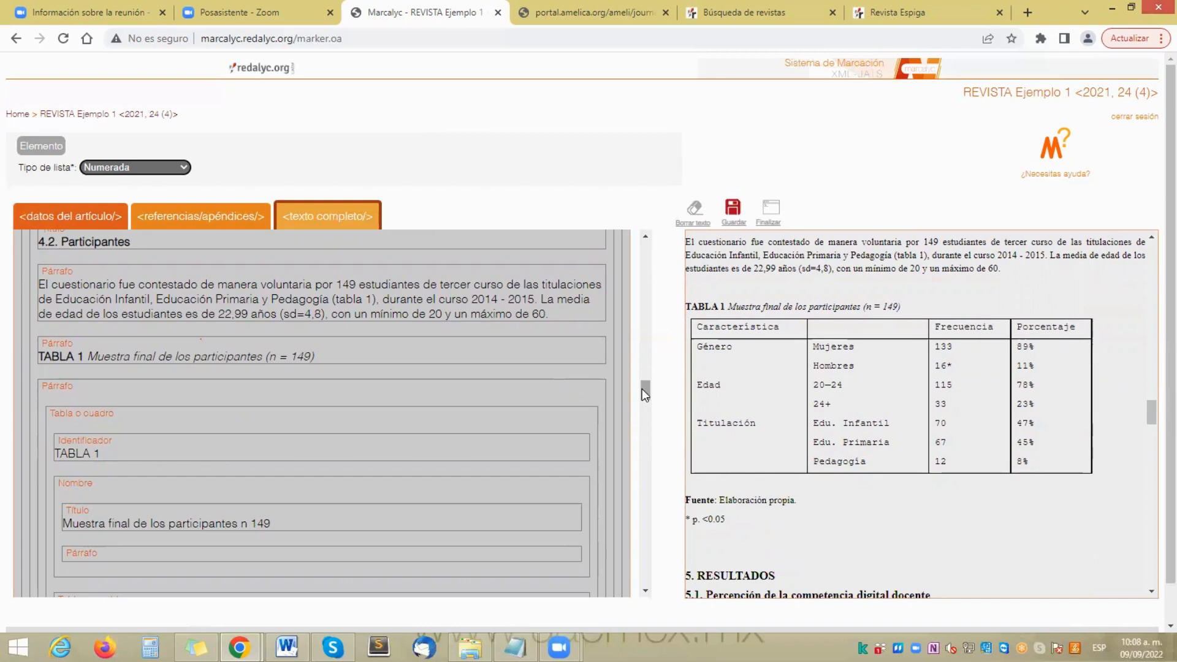
mouse_move(554, 384)
scroll(539, 398, down, 1)
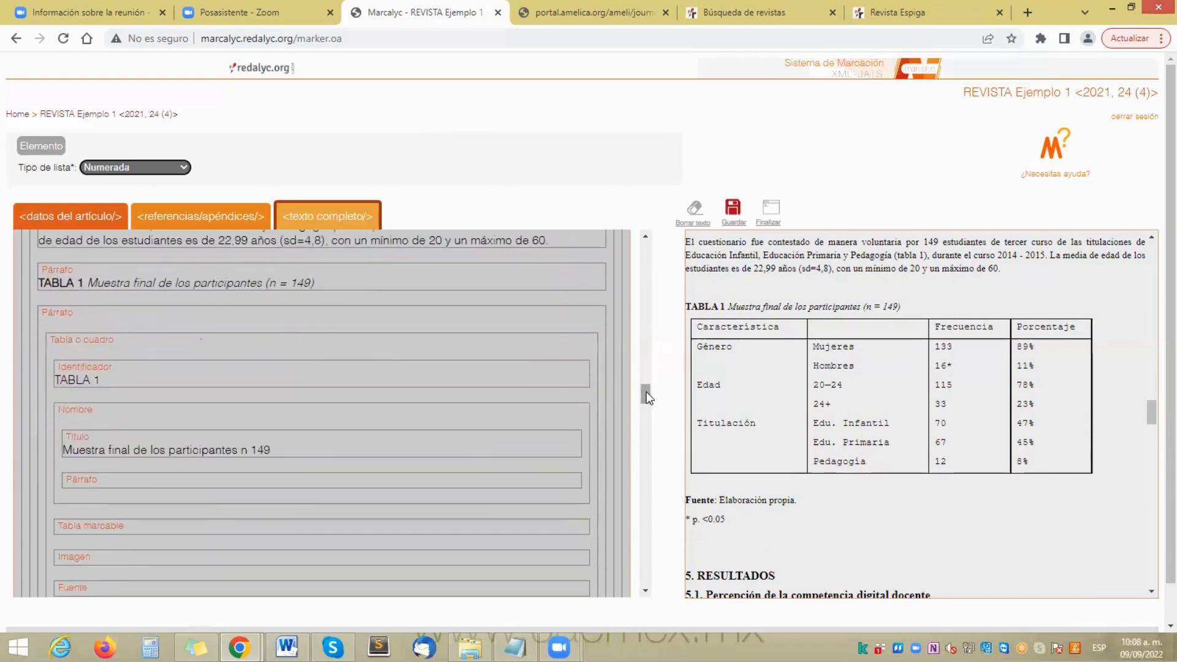
drag(646, 391, 646, 389)
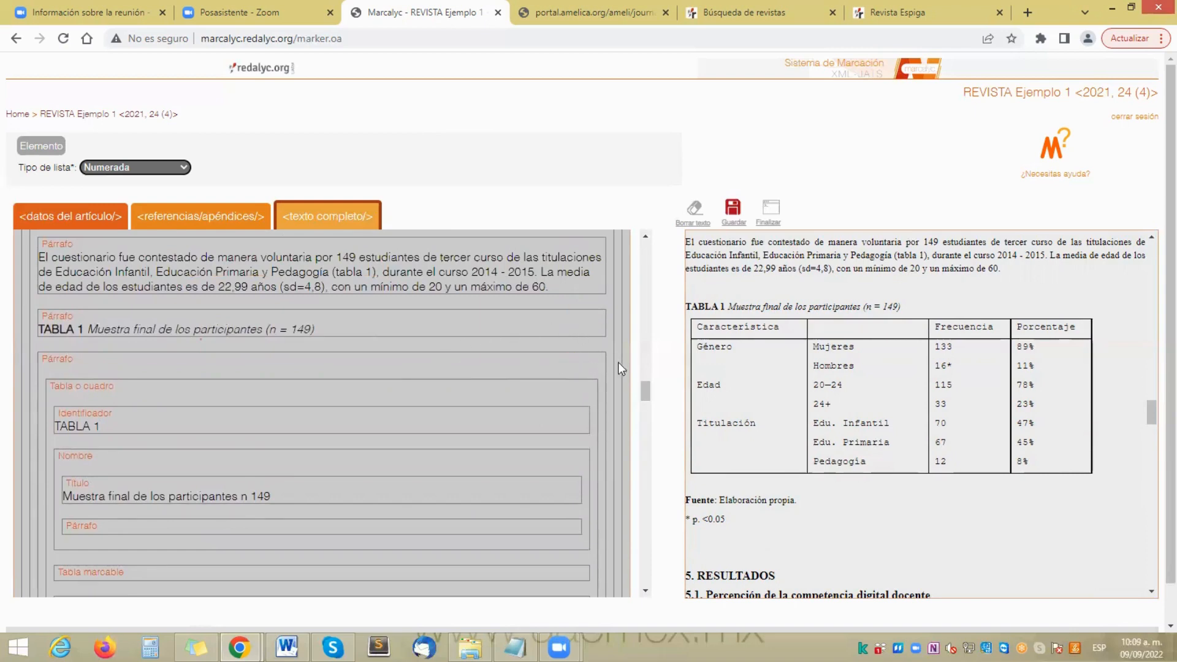
drag(642, 384, 642, 386)
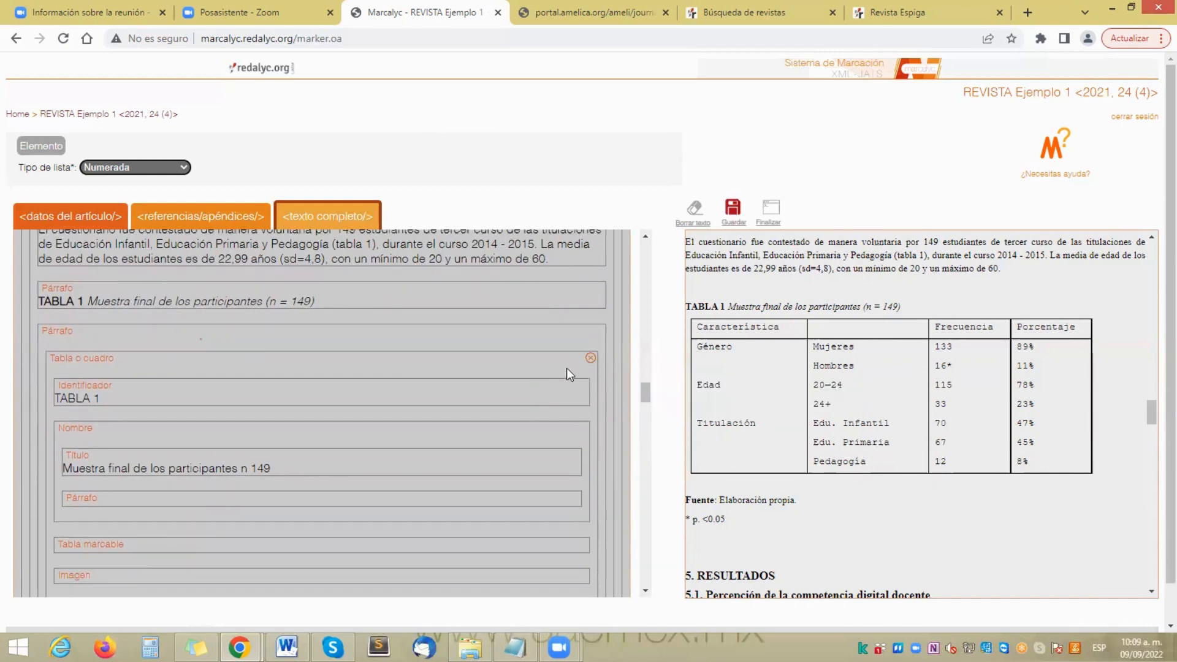
click(589, 358)
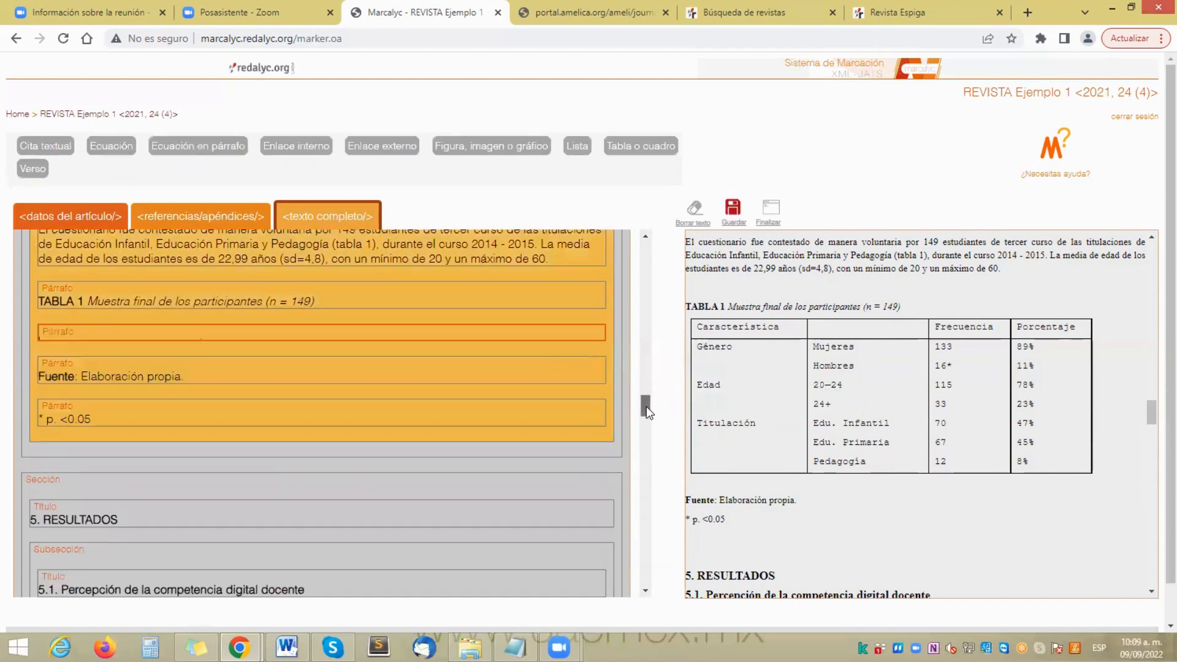
Step: Insert a new Tabla o cuadro element in the empty paragraph of 4.2 Participantes and mark its identifier as TABLA 1
drag(645, 406, 647, 402)
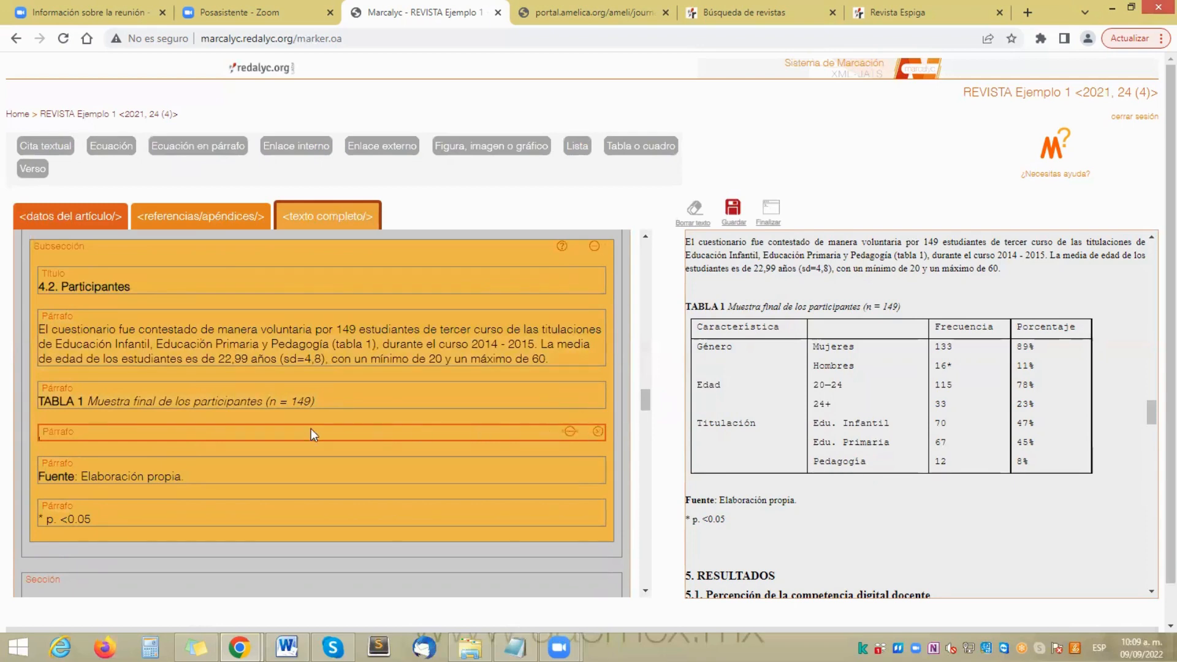
click(62, 432)
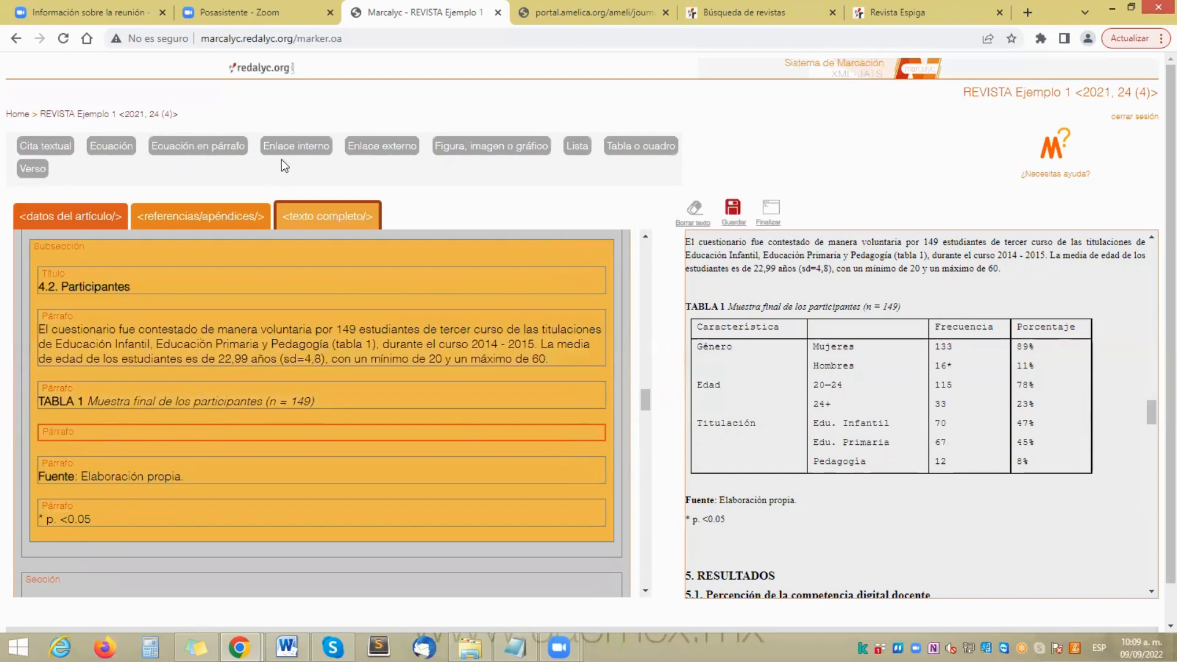
click(639, 153)
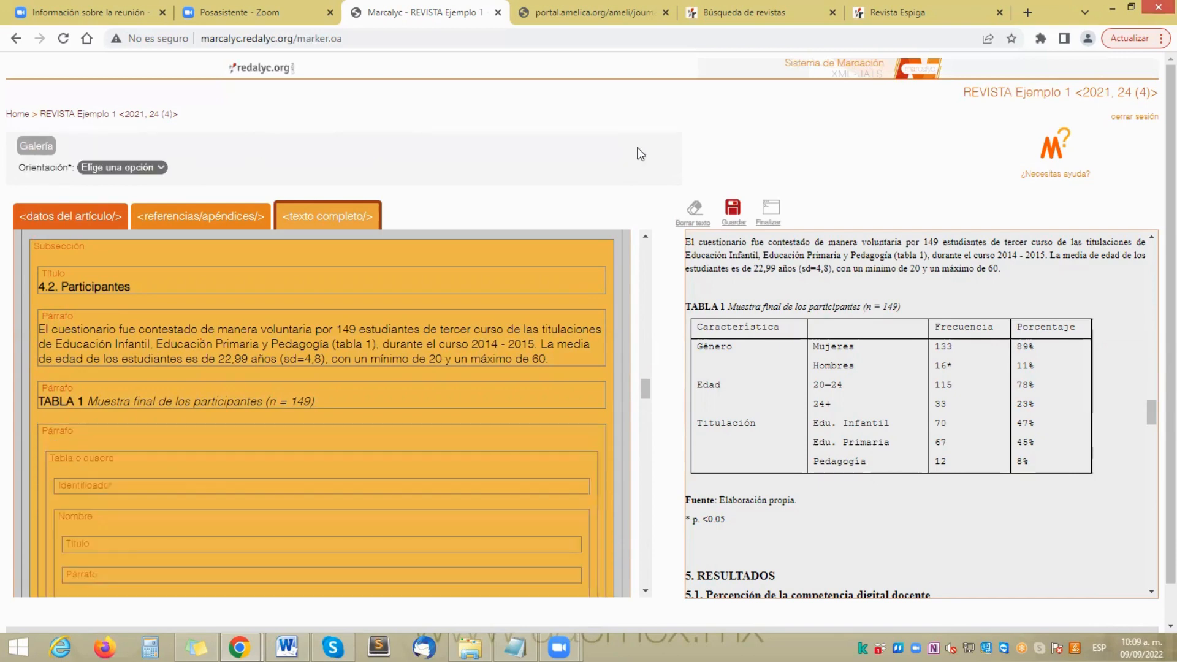
drag(647, 382, 647, 392)
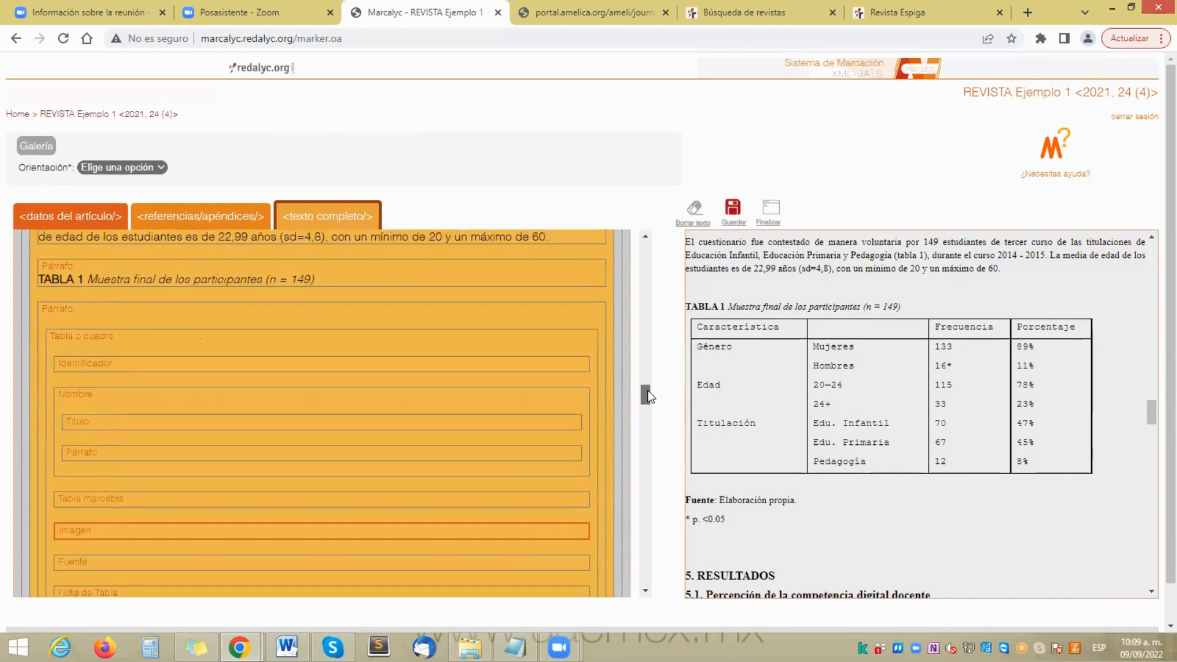
click(194, 322)
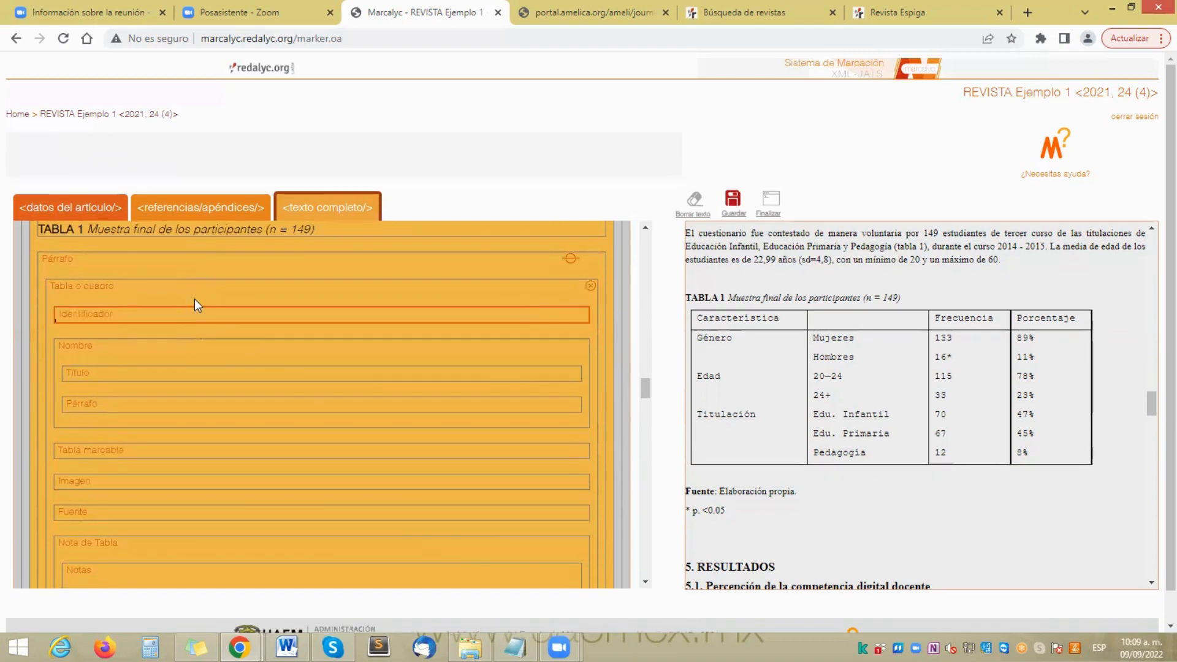
drag(687, 297, 724, 297)
Step: Mark "Muestra final de los participantes (n = 149)" as the table's title and remove the empty Párrafo element beneath it
click(125, 384)
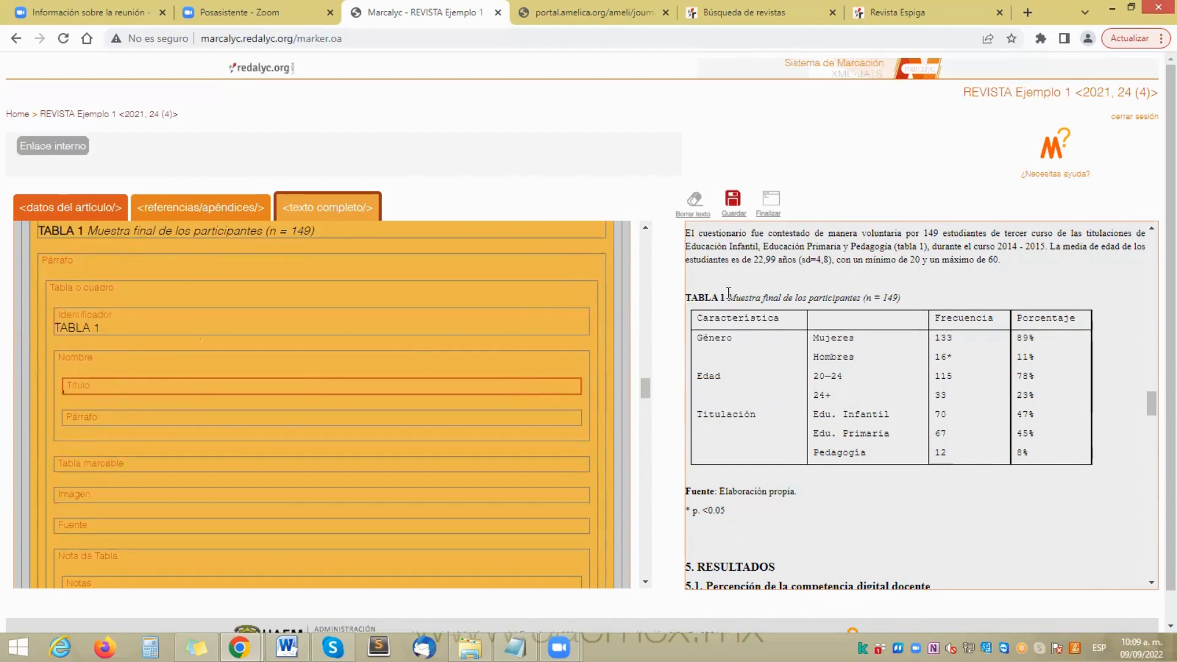
drag(727, 297, 900, 296)
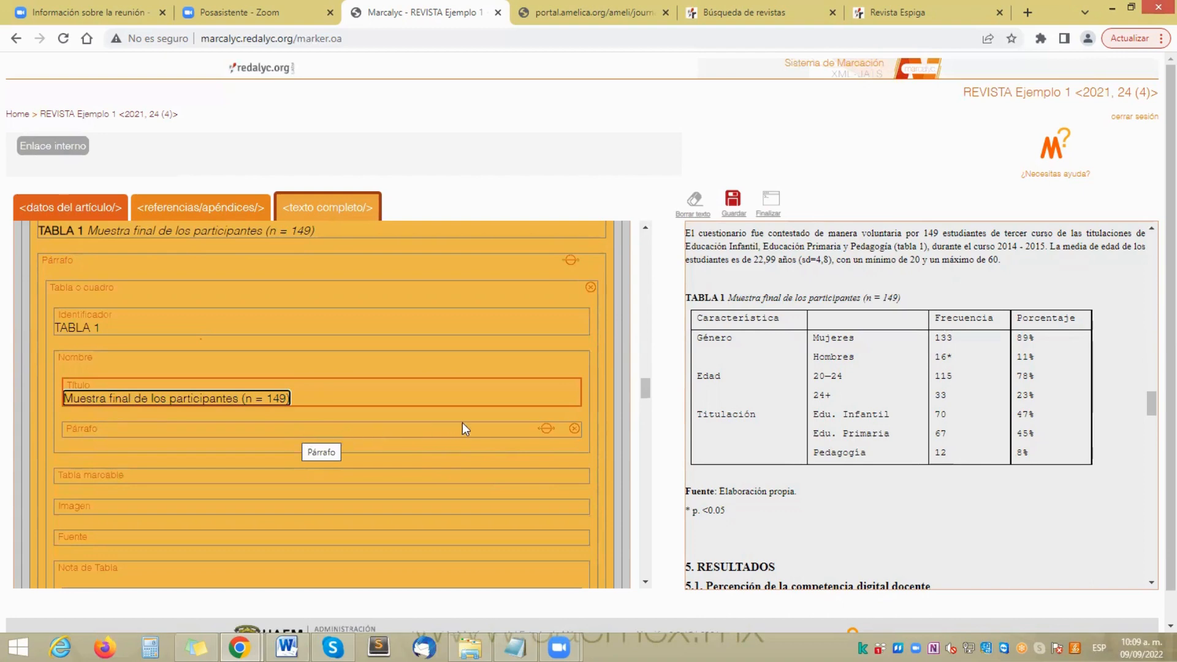
click(573, 428)
scroll(643, 387, down, 1)
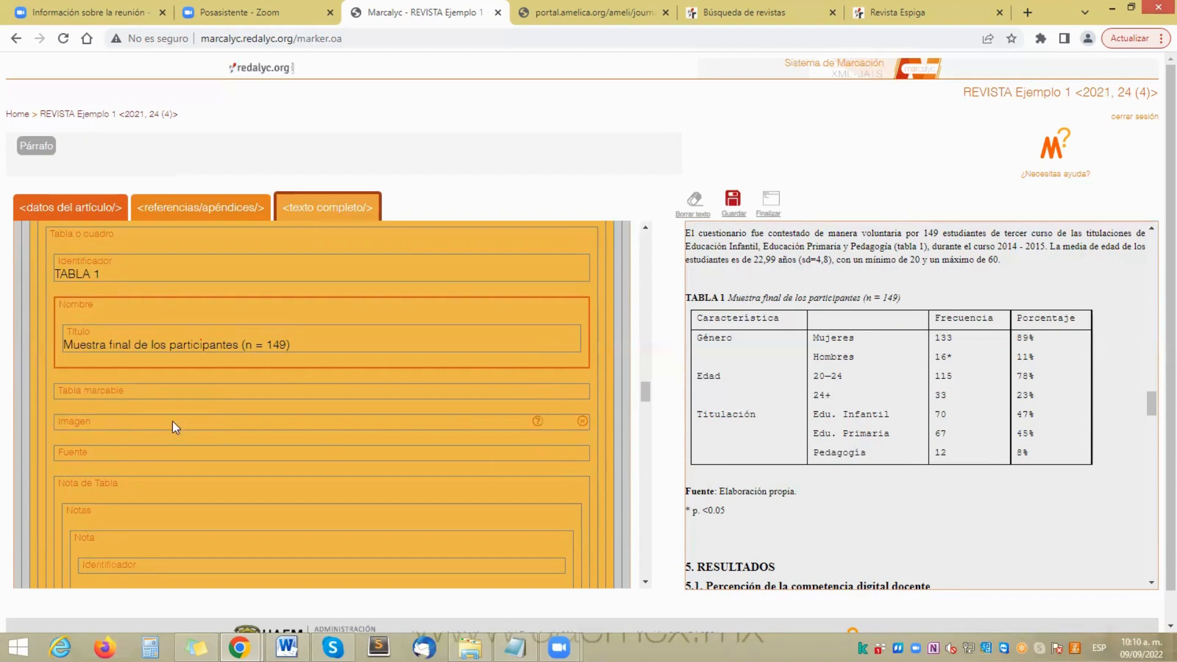
Step: Import TABLA 1 from the source article into its Tabla marcable element and remove the unused Imagen element
click(88, 392)
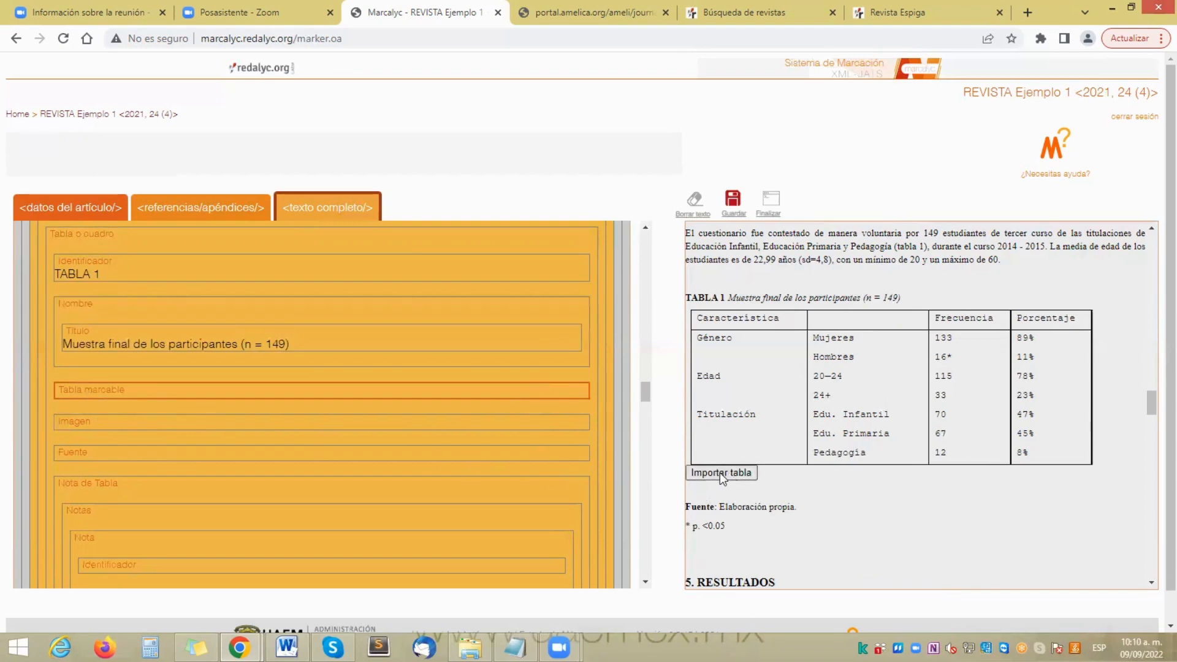
click(157, 422)
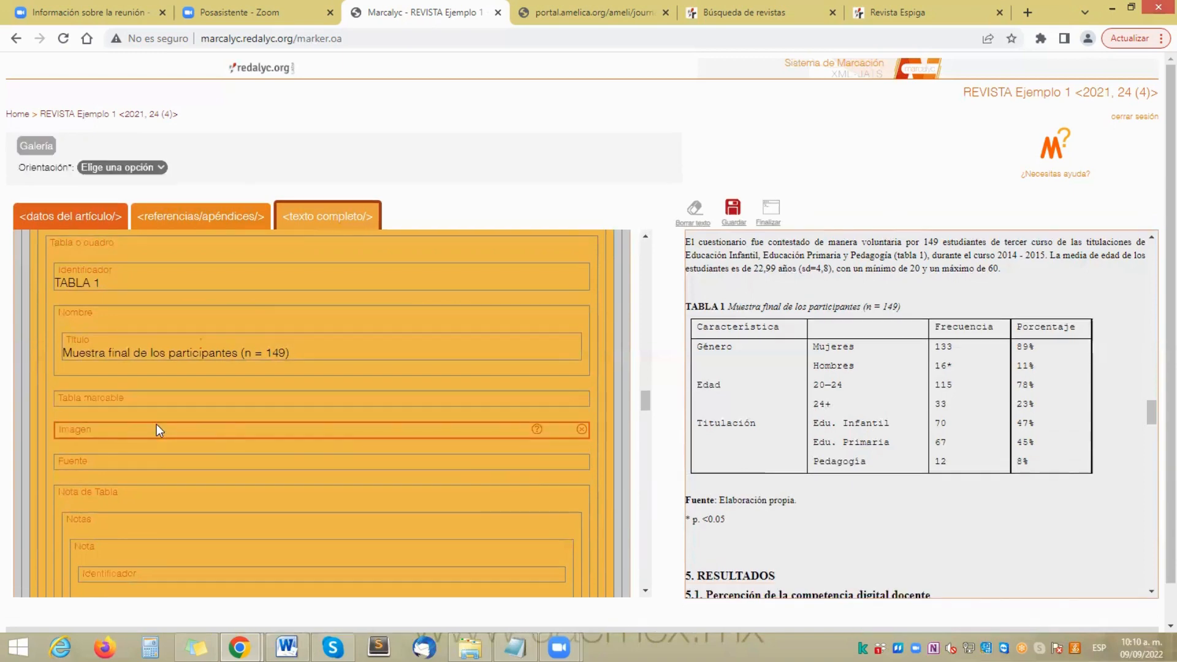
click(81, 399)
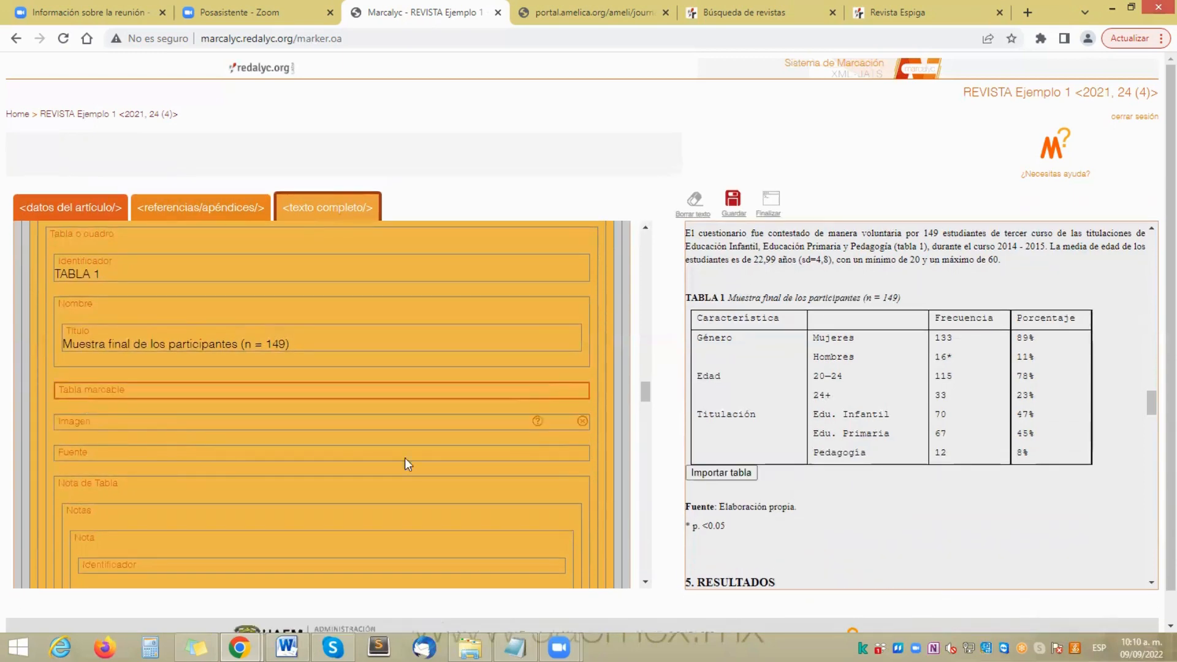
click(719, 472)
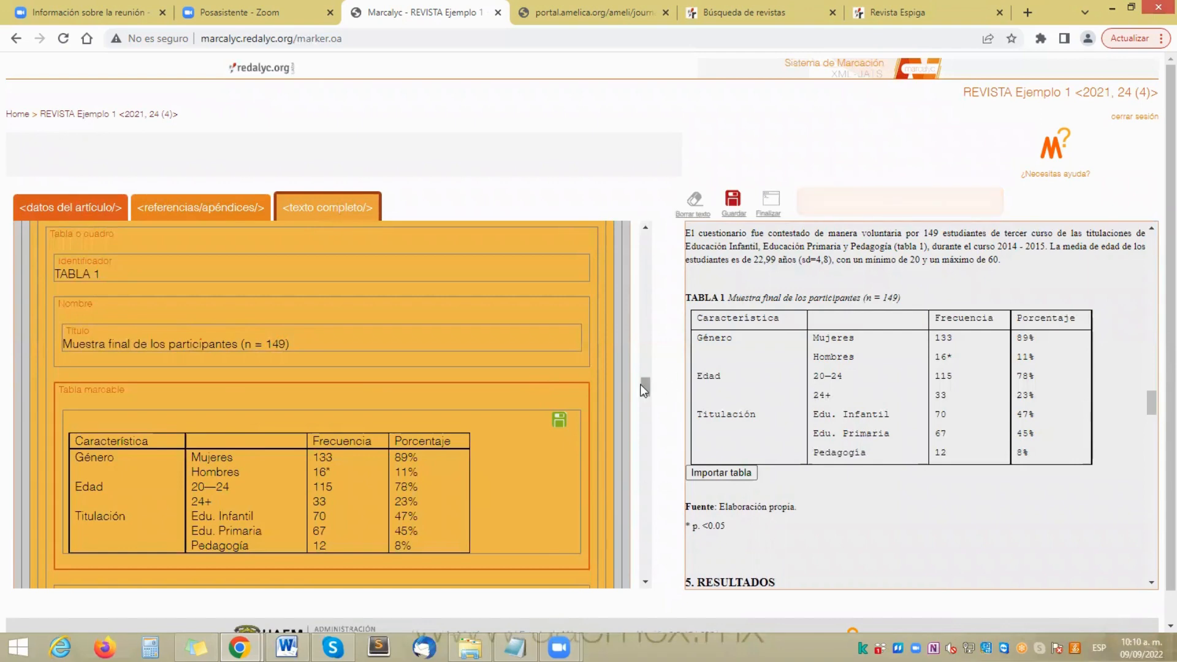
drag(647, 384, 647, 389)
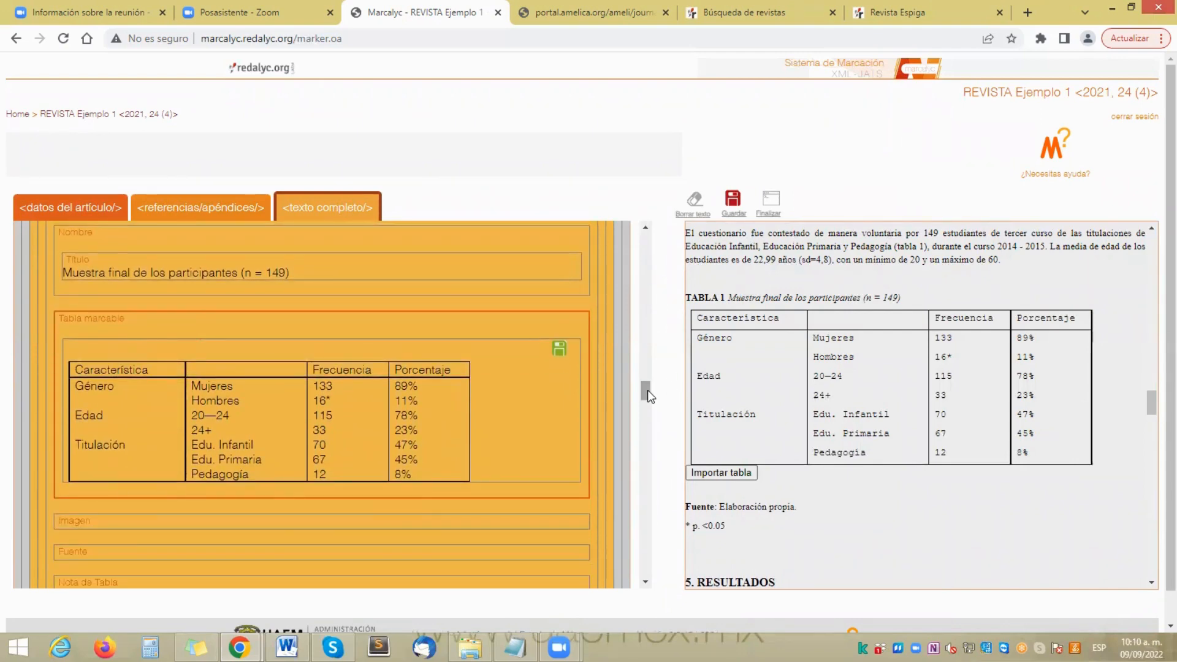
drag(647, 390, 642, 399)
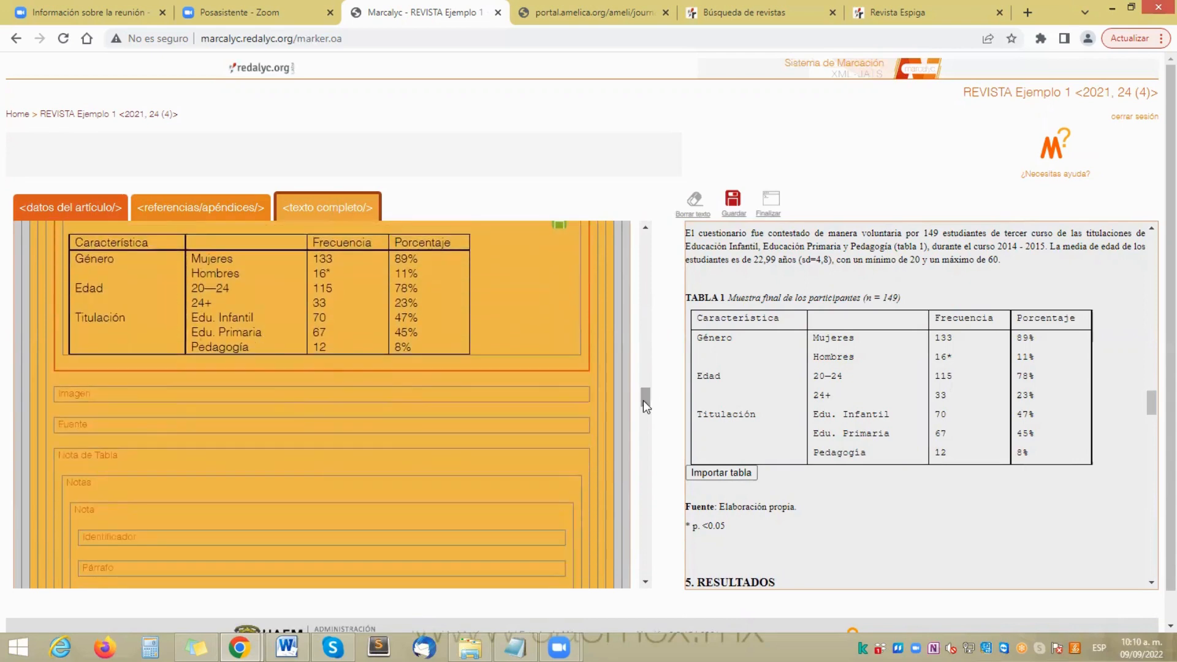
mouse_move(584, 398)
click(582, 396)
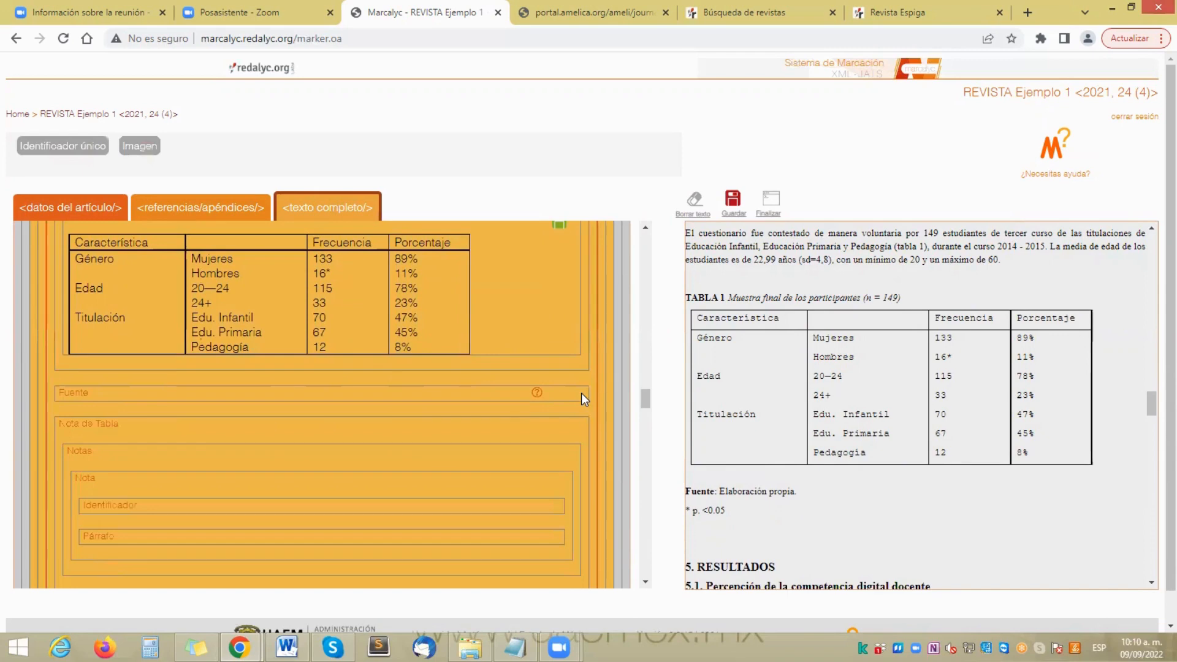
Step: Mark "Elaboración propia." as the source of TABLA 1 and fill its note with identifier "*" and paragraph "p. <0.05"
click(351, 392)
drag(720, 488, 797, 488)
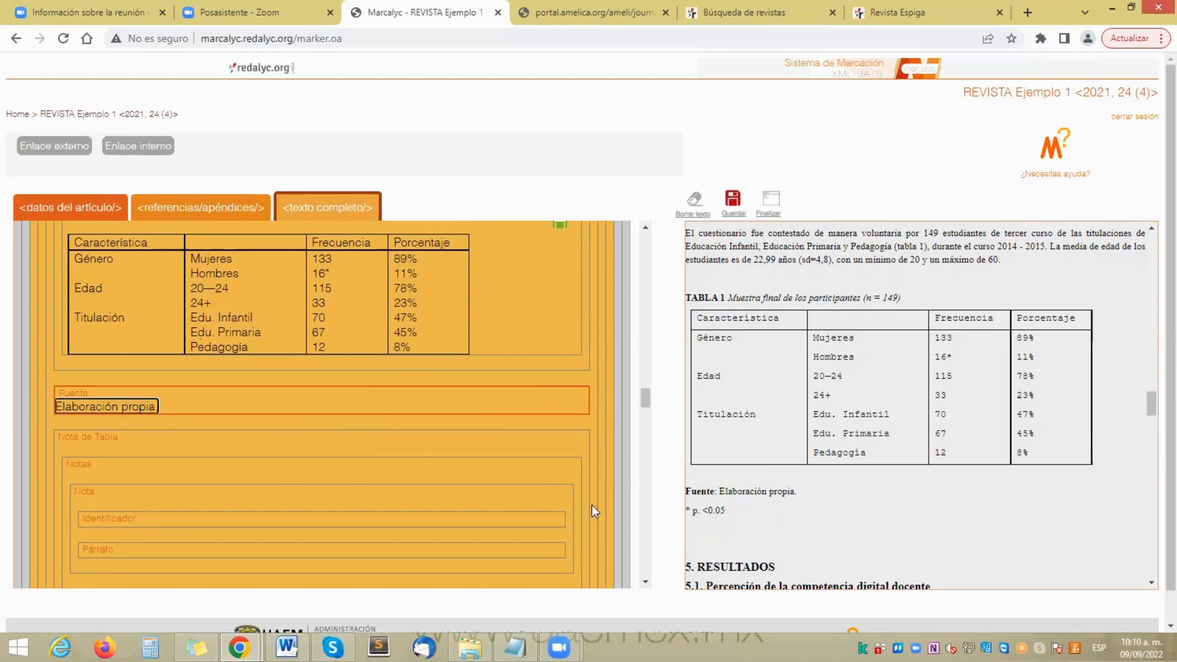
drag(644, 399, 647, 412)
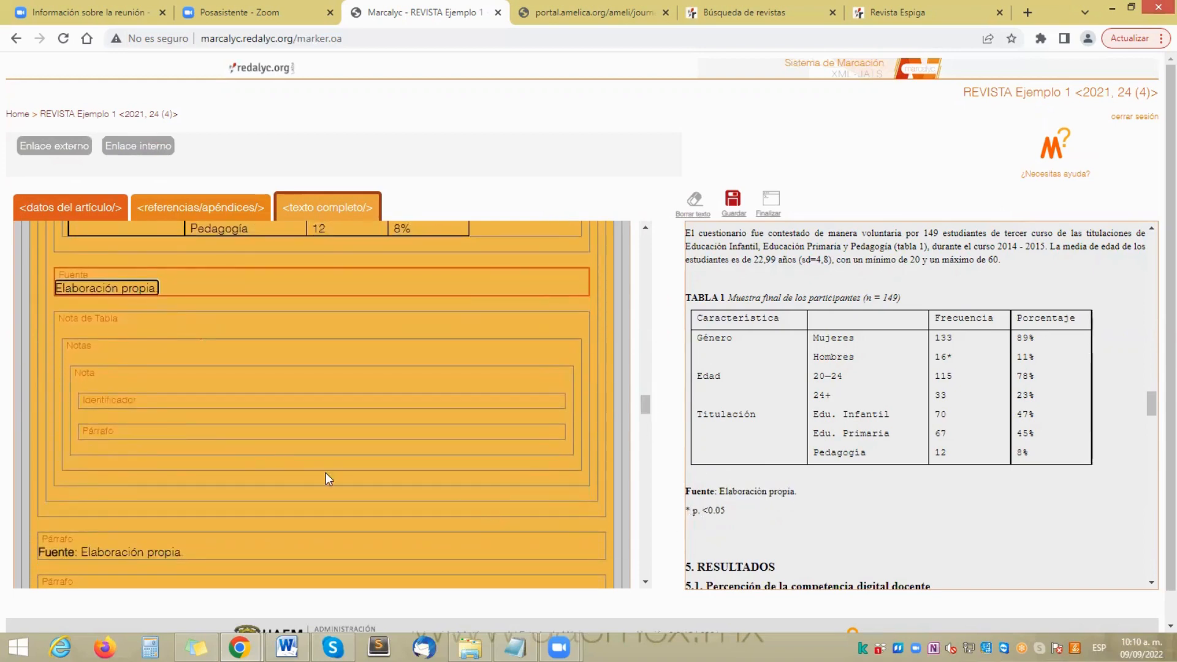
click(152, 403)
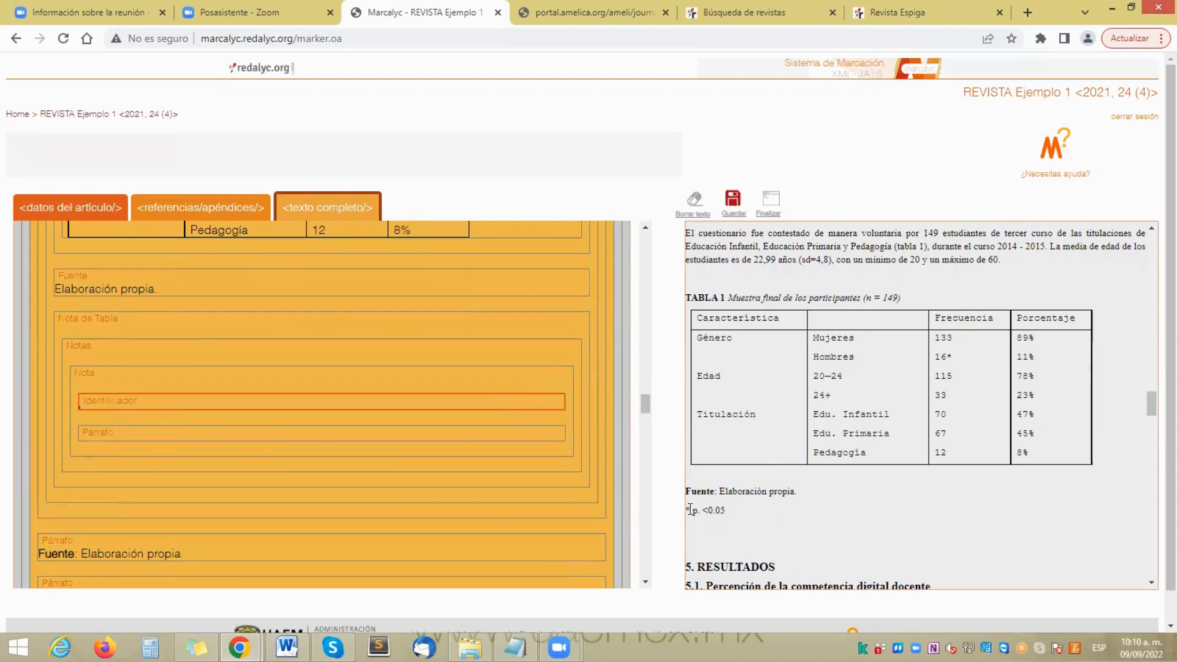
text(*)
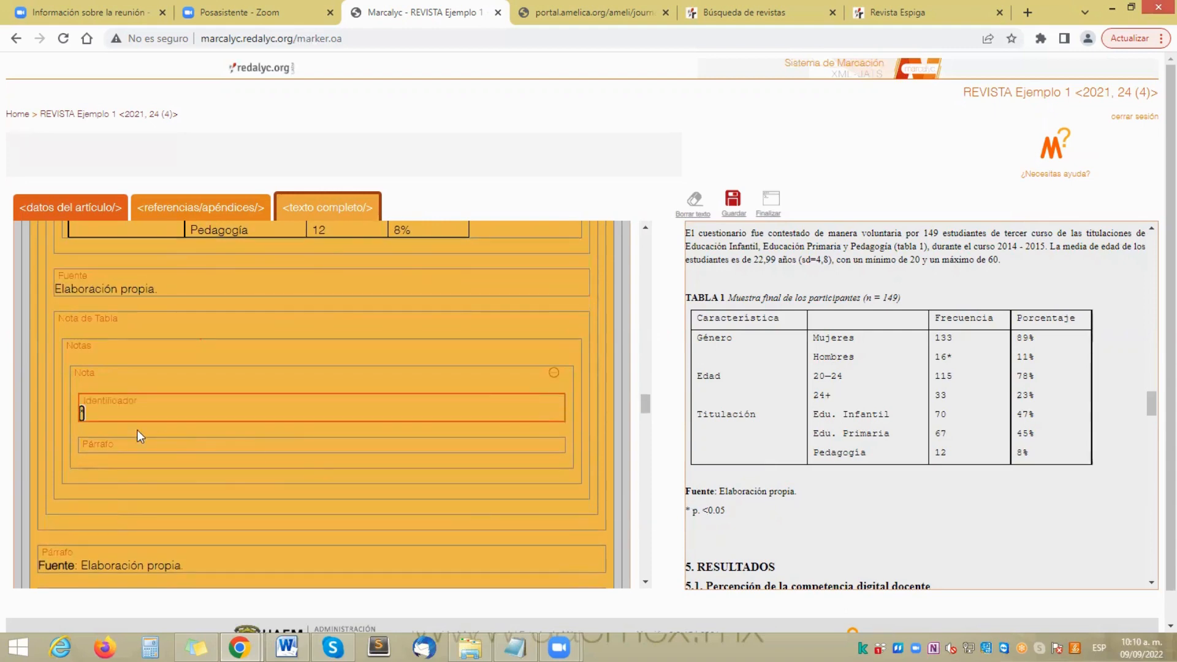
click(113, 440)
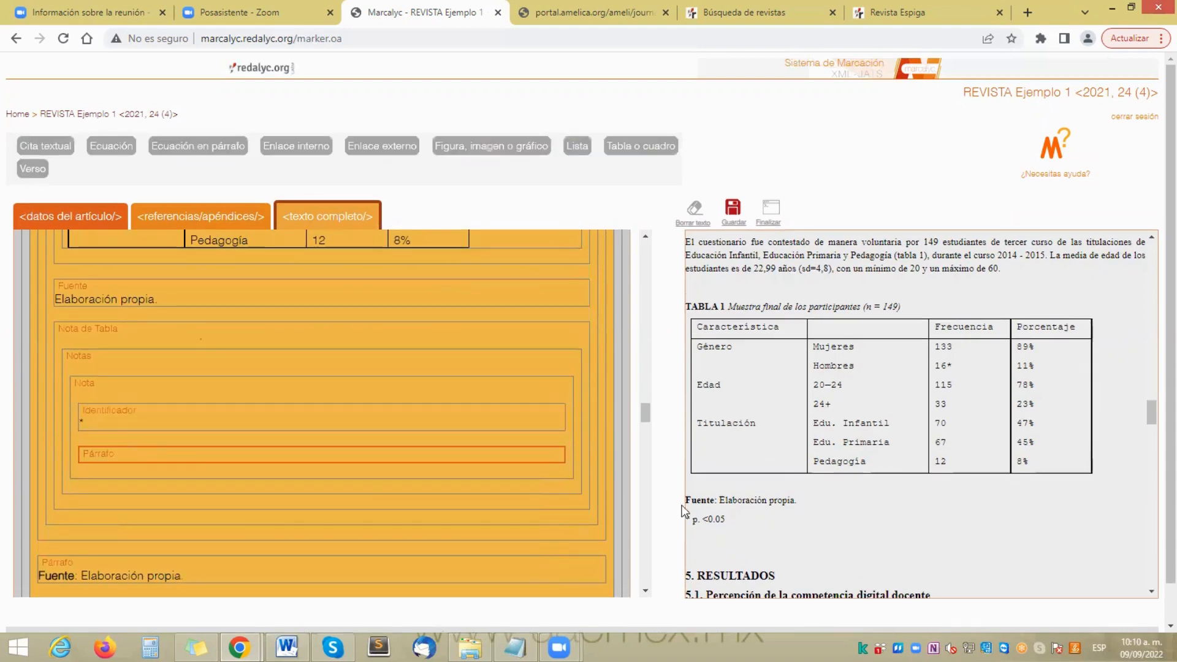
drag(692, 518, 720, 532)
Step: Remove the duplicate Párrafo elements around TABLA 1 that hold its caption, the Fuente line and the "* p. <0.05" note
drag(646, 417, 646, 399)
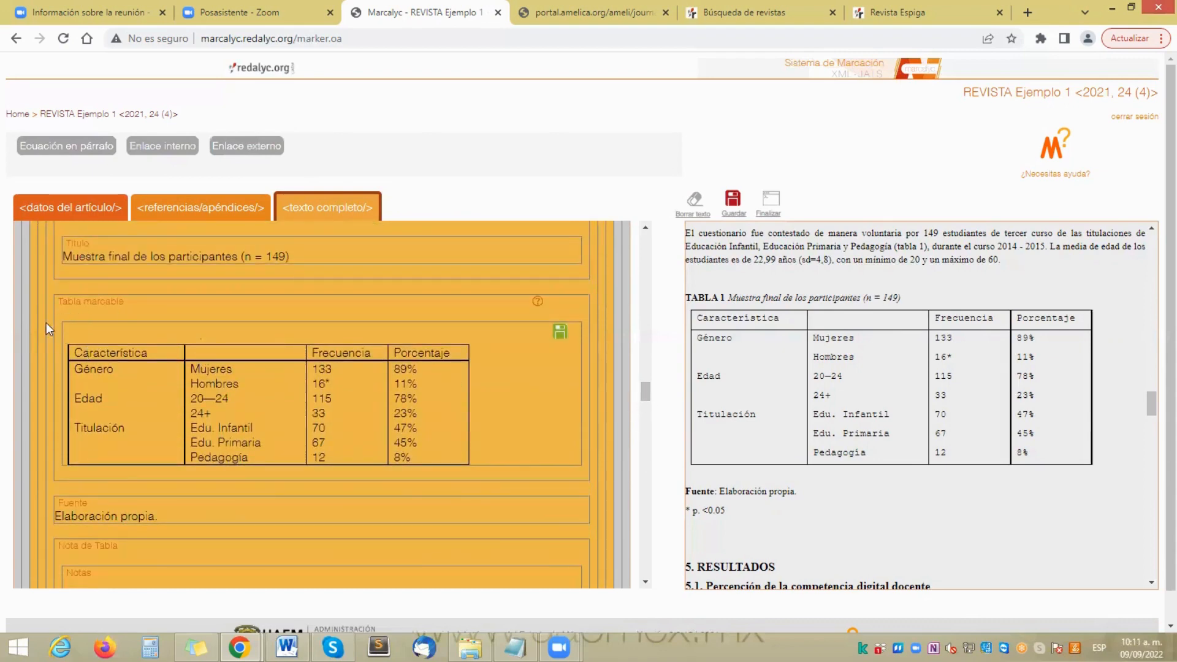
drag(646, 392, 647, 378)
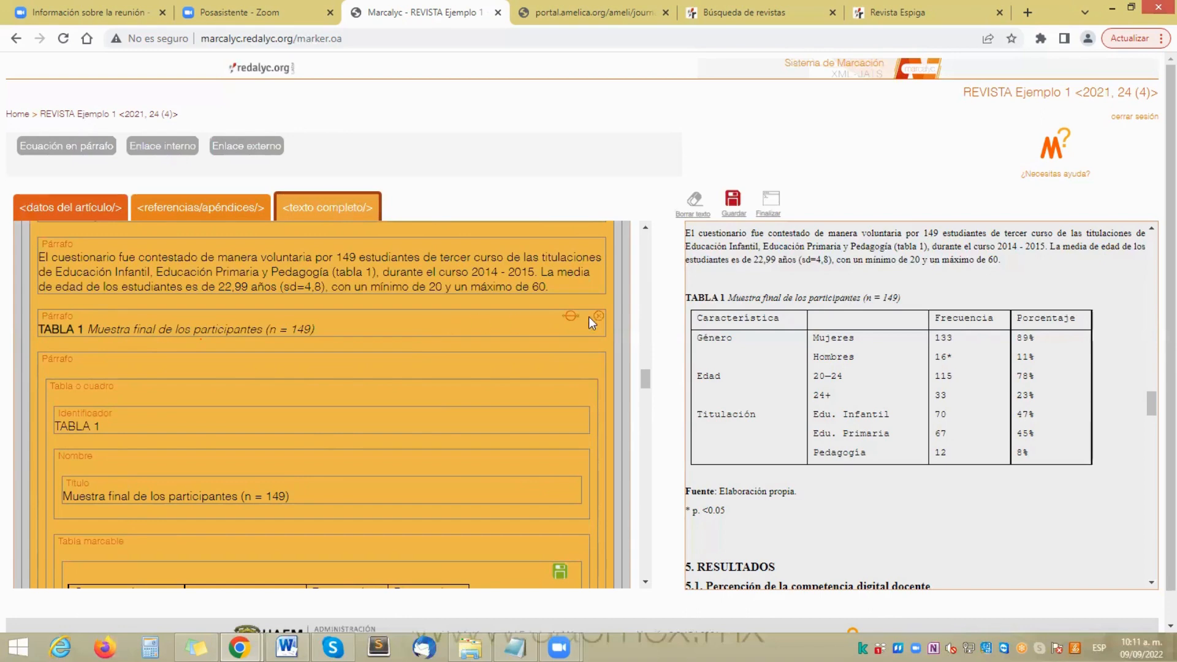
click(598, 317)
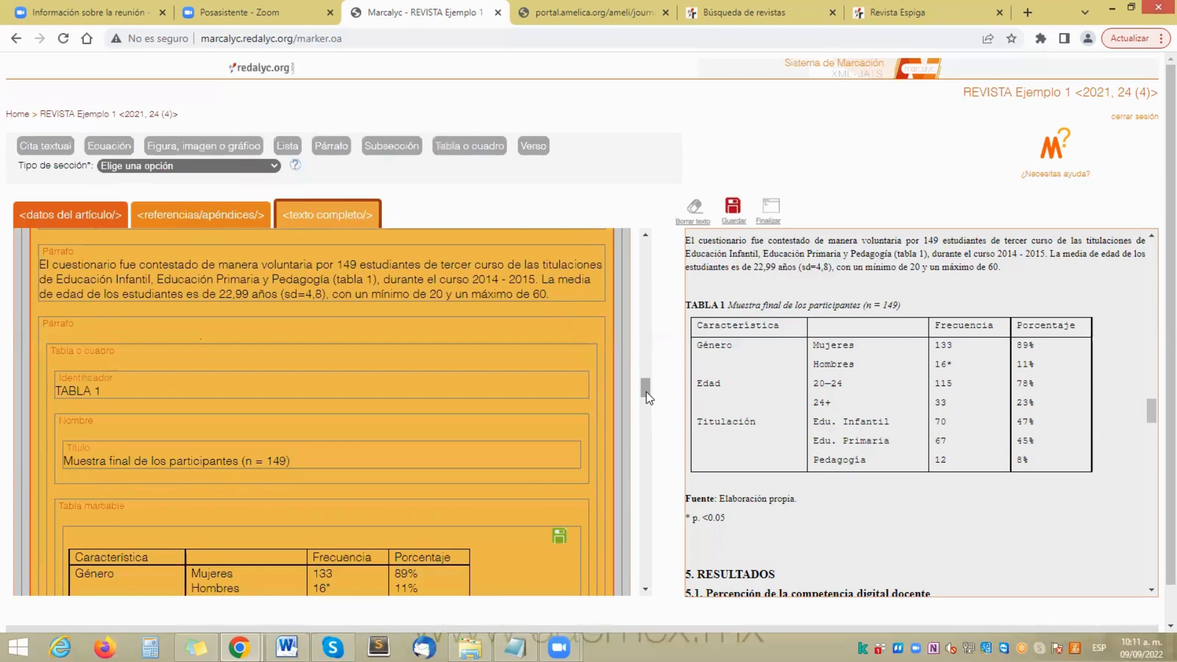
drag(646, 392, 642, 424)
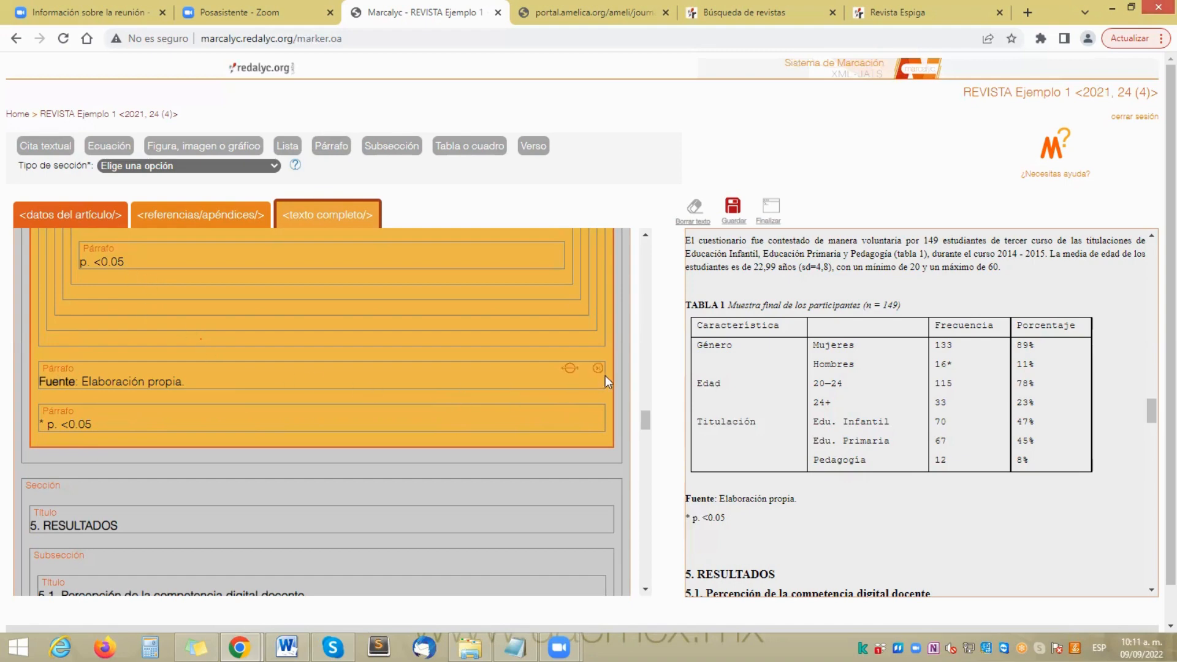
click(597, 368)
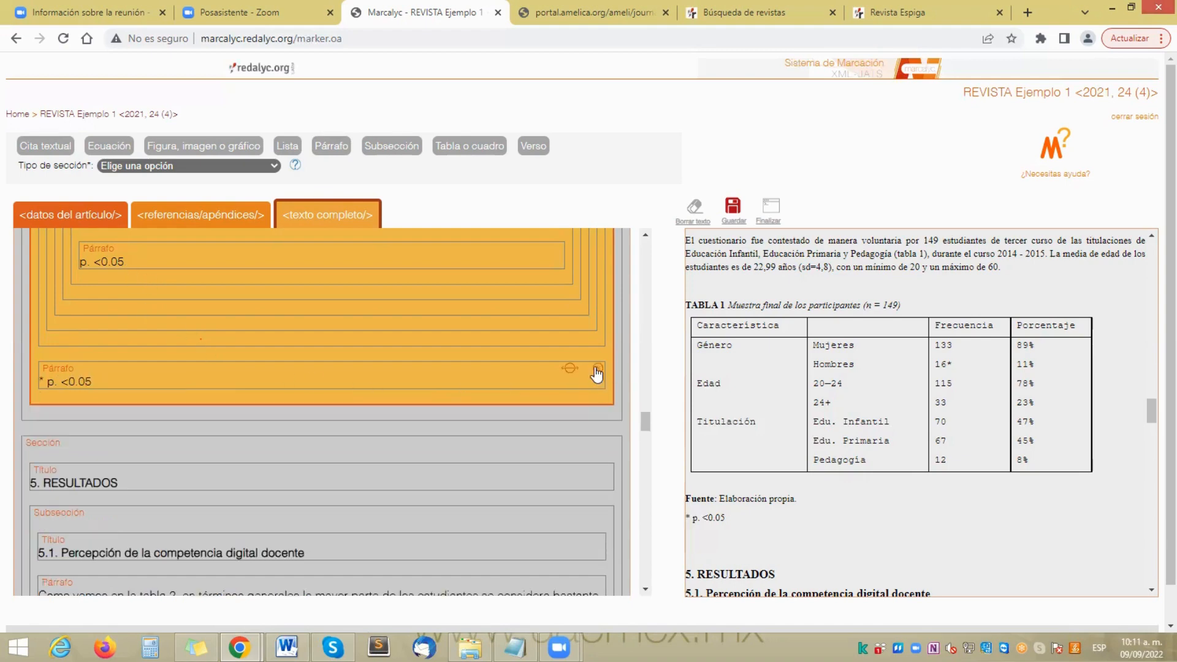
click(598, 369)
mouse_move(645, 417)
mouse_down()
mouse_move(647, 402)
mouse_move(647, 415)
mouse_up()
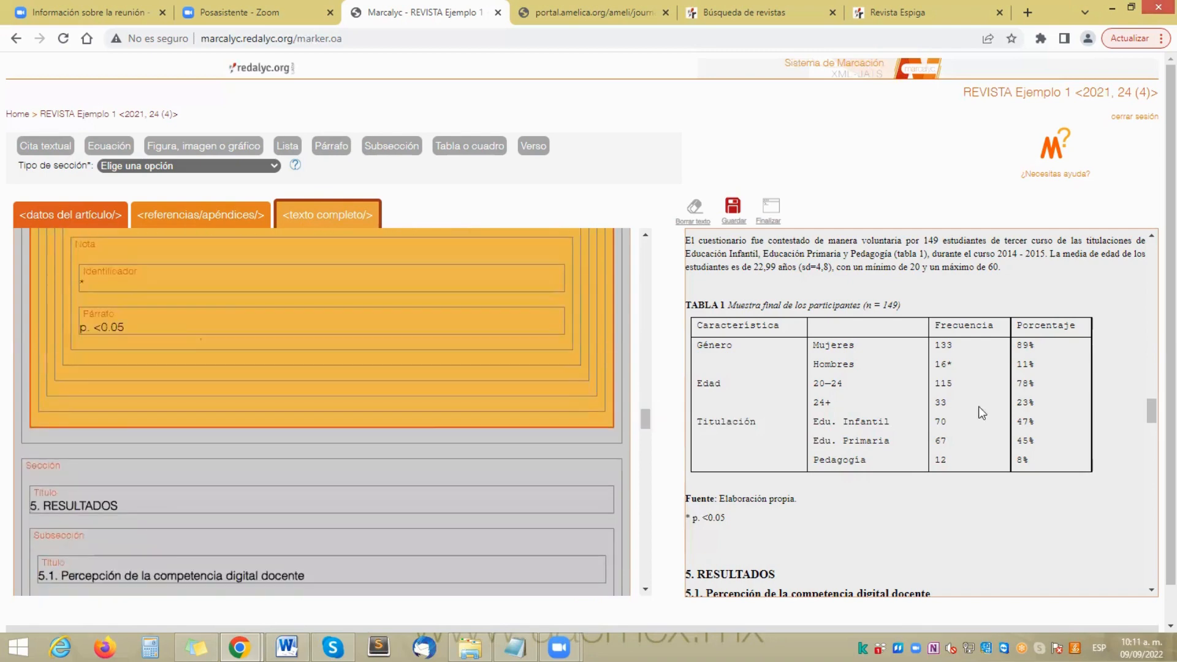
Step: Remove the duplicate Párrafo element holding the TABLA 2 caption in subsection 5.1 Percepción de la competencia digital docente
drag(1151, 412, 1151, 432)
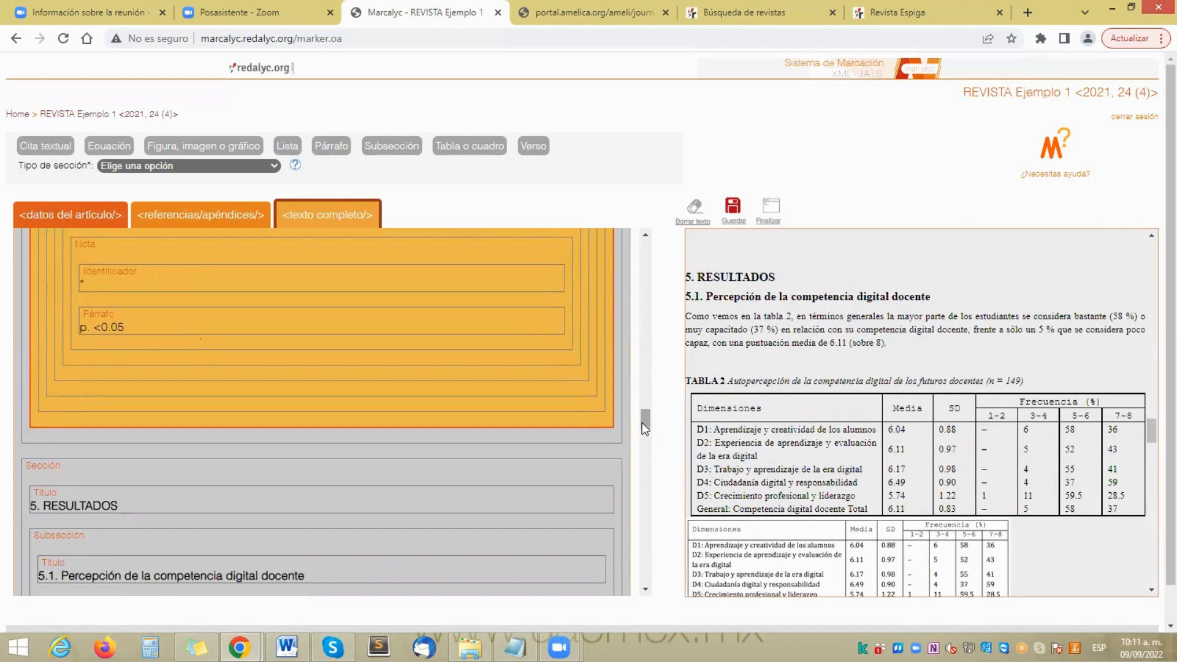
scroll(645, 426, down, 1)
scroll(644, 432, down, 2)
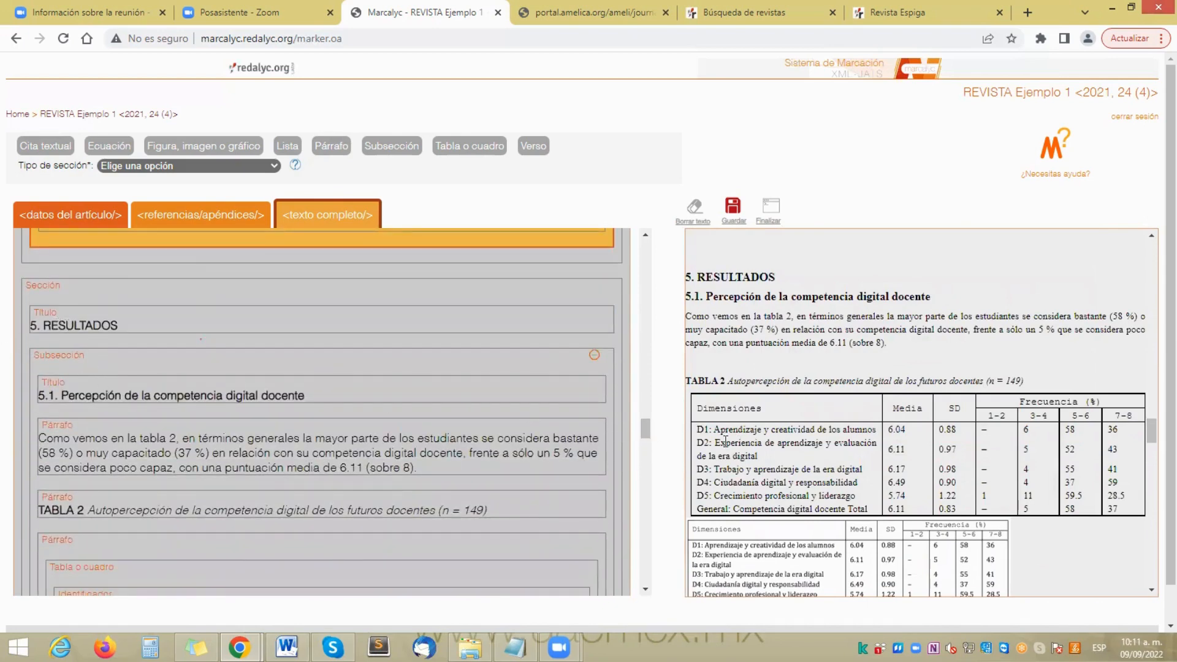
scroll(646, 432, up, 1)
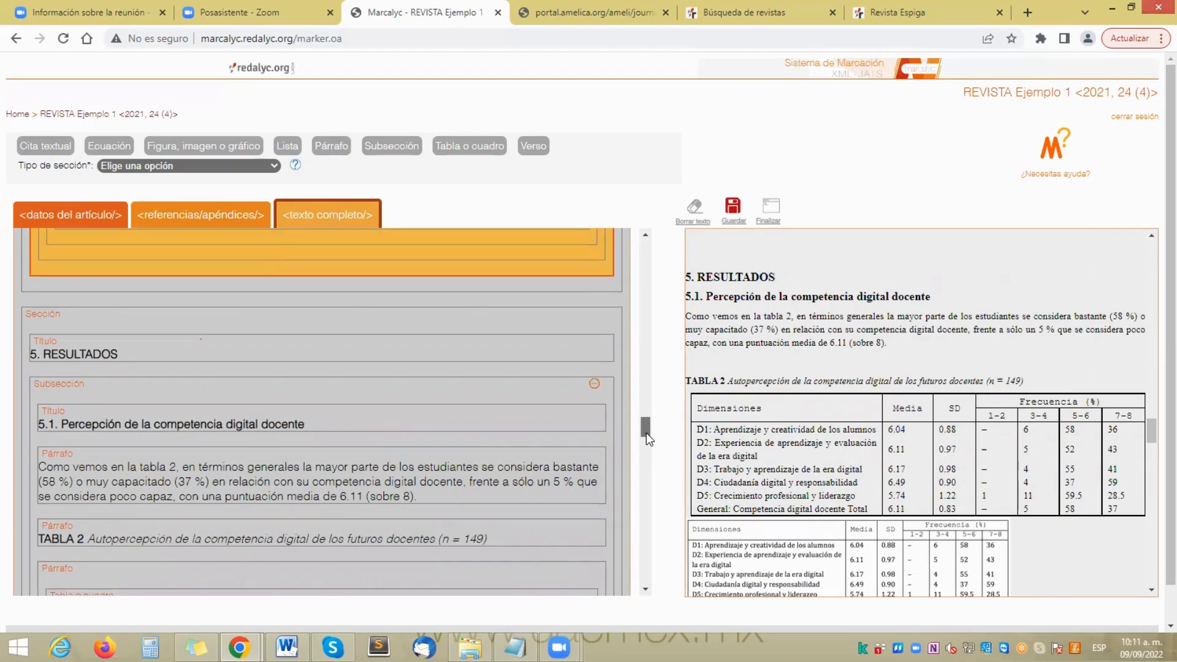
drag(651, 440, 651, 442)
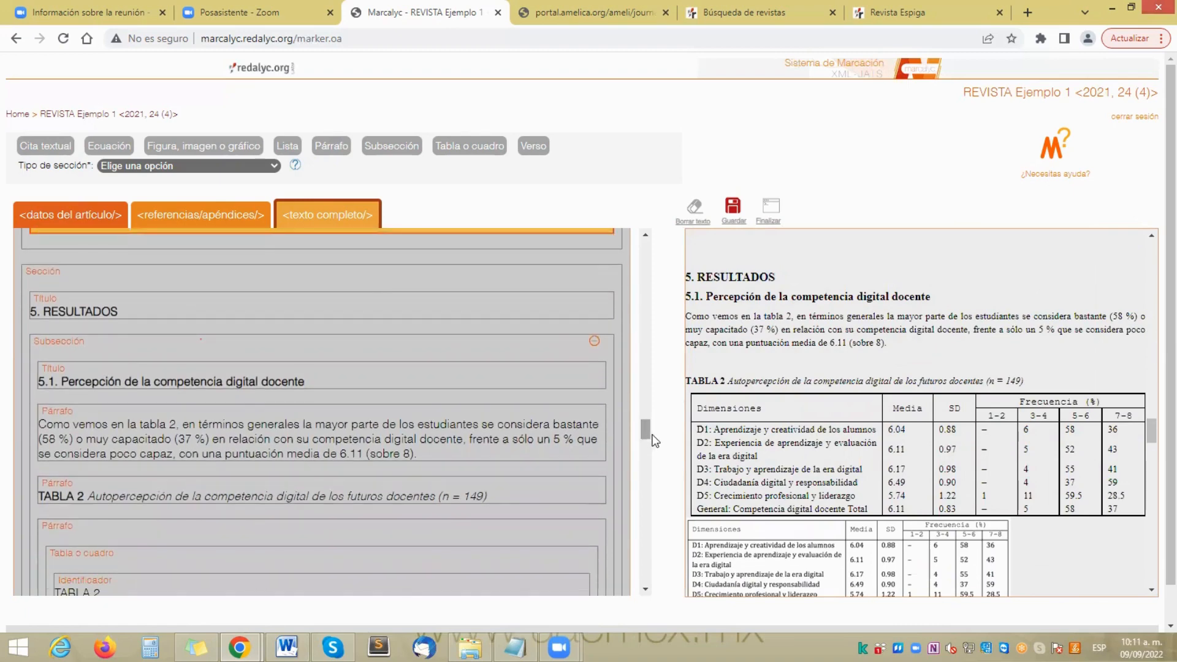
drag(1154, 434, 1154, 441)
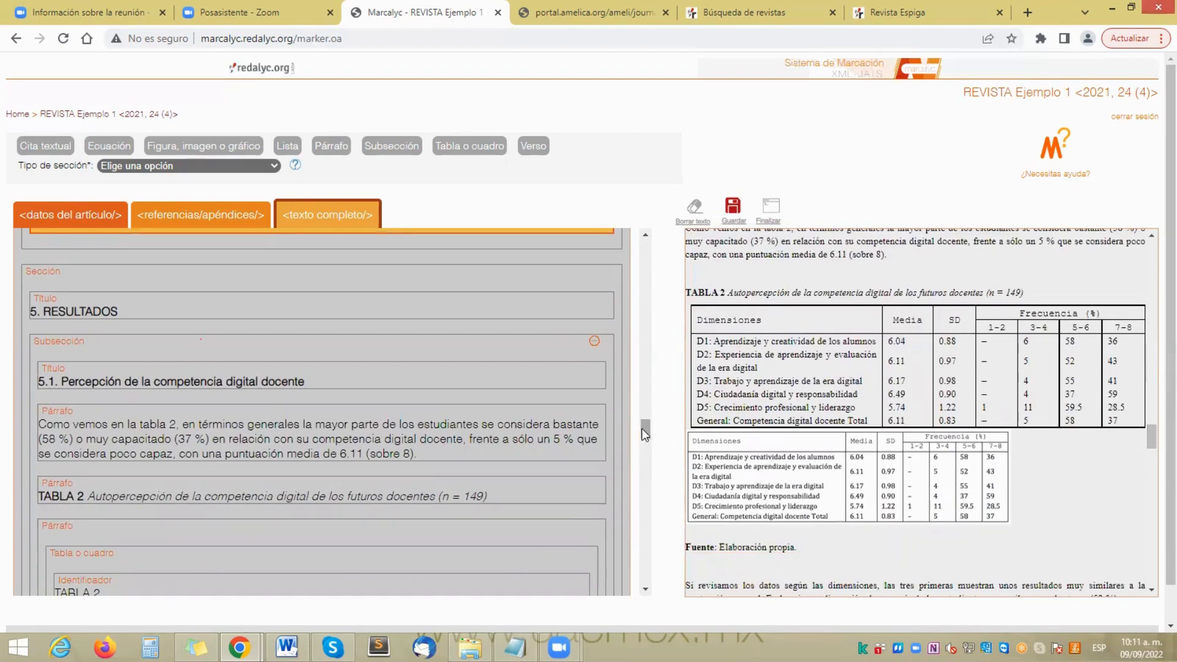
drag(642, 429, 643, 434)
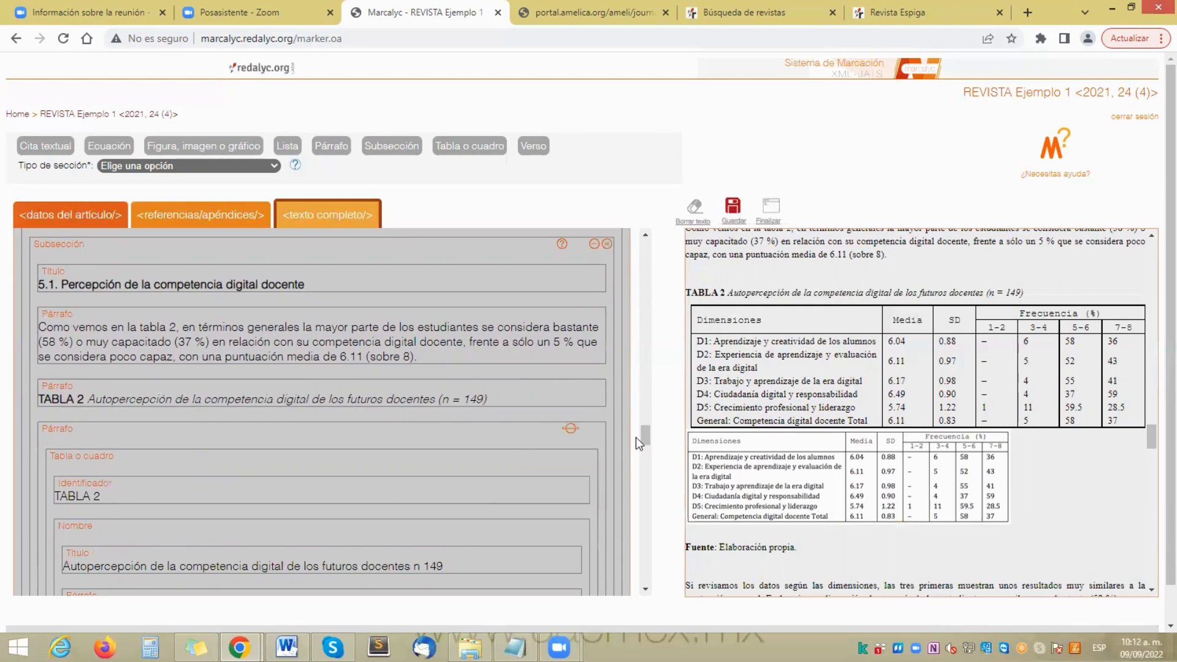
drag(642, 428, 645, 434)
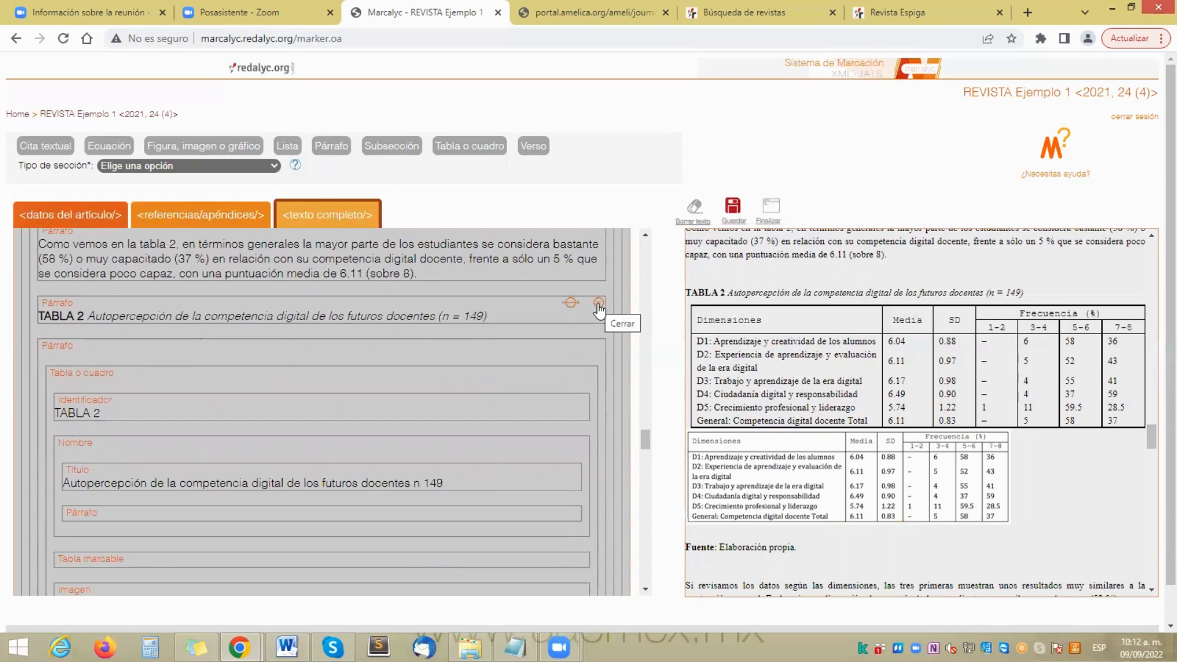
click(598, 304)
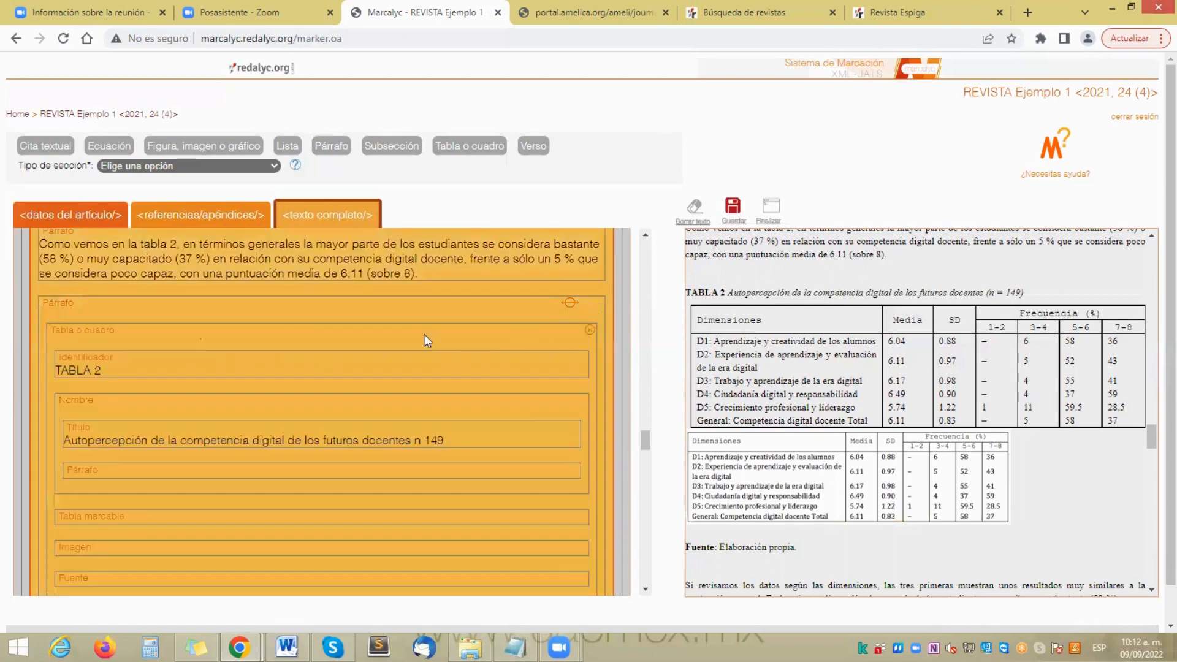
Step: Mark "TABLA 2" as the table's identifier and "Autopercepción de la competencia digital de los futuros docentes (n = 149)" as its title
click(118, 368)
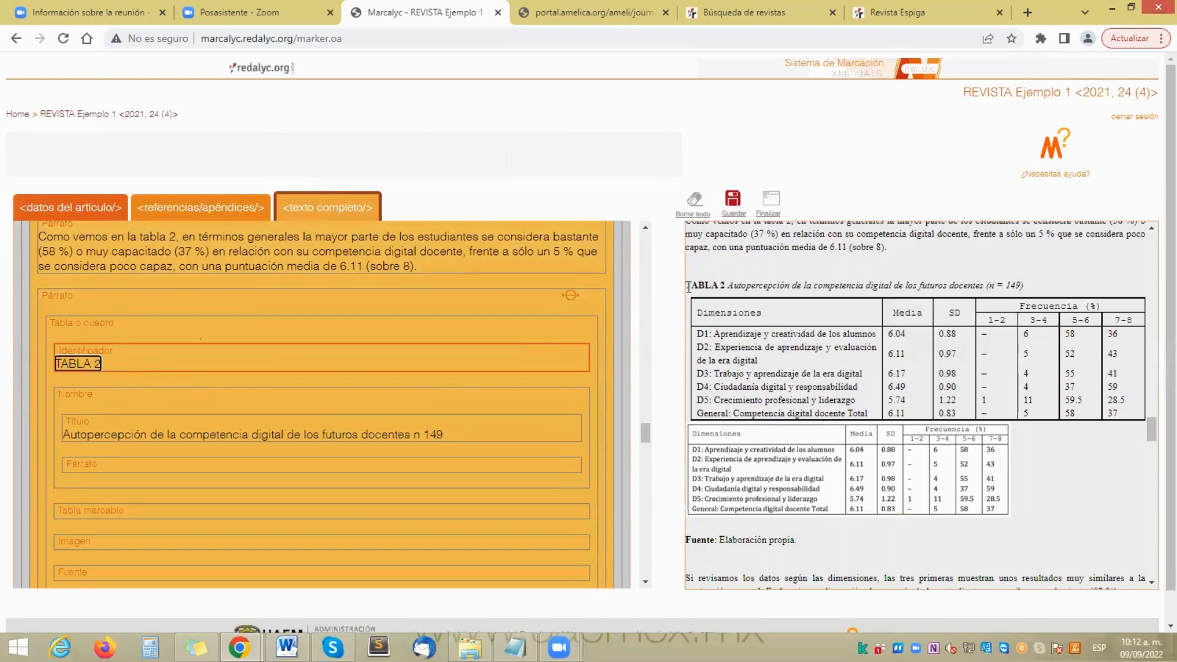
drag(688, 285, 728, 286)
click(455, 434)
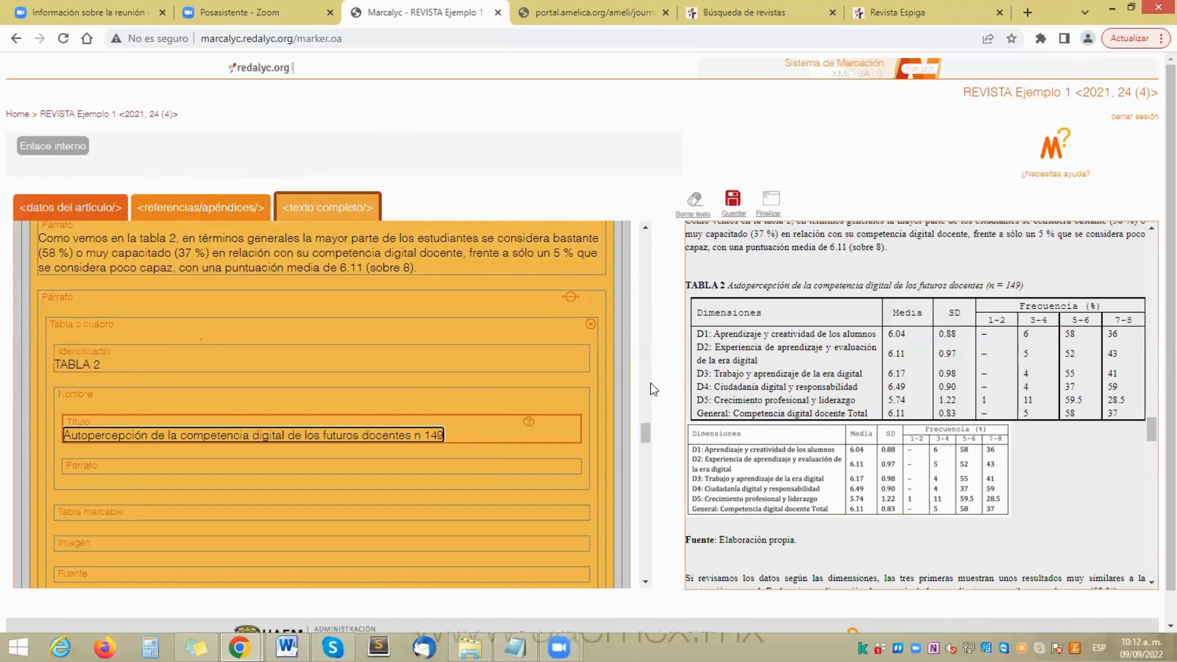
drag(729, 287, 1027, 293)
Step: Remove the empty Párrafo element under the title and the Tabla marcable element from TABLA 2
mouse_move(574, 467)
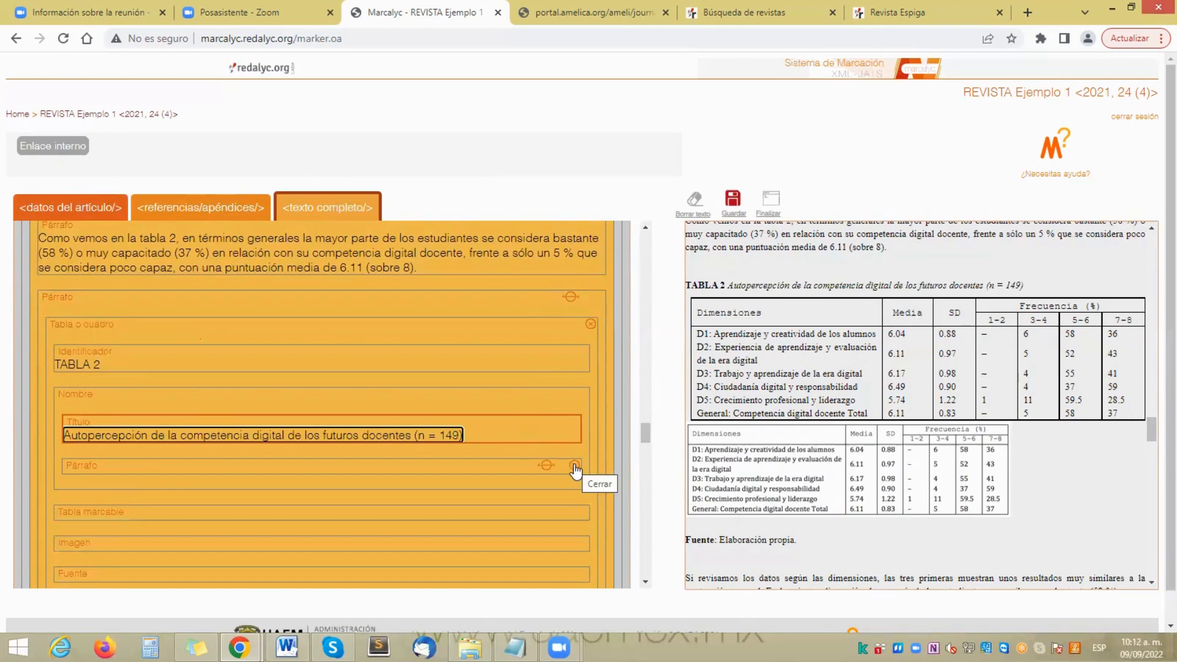
click(574, 466)
drag(646, 431, 646, 439)
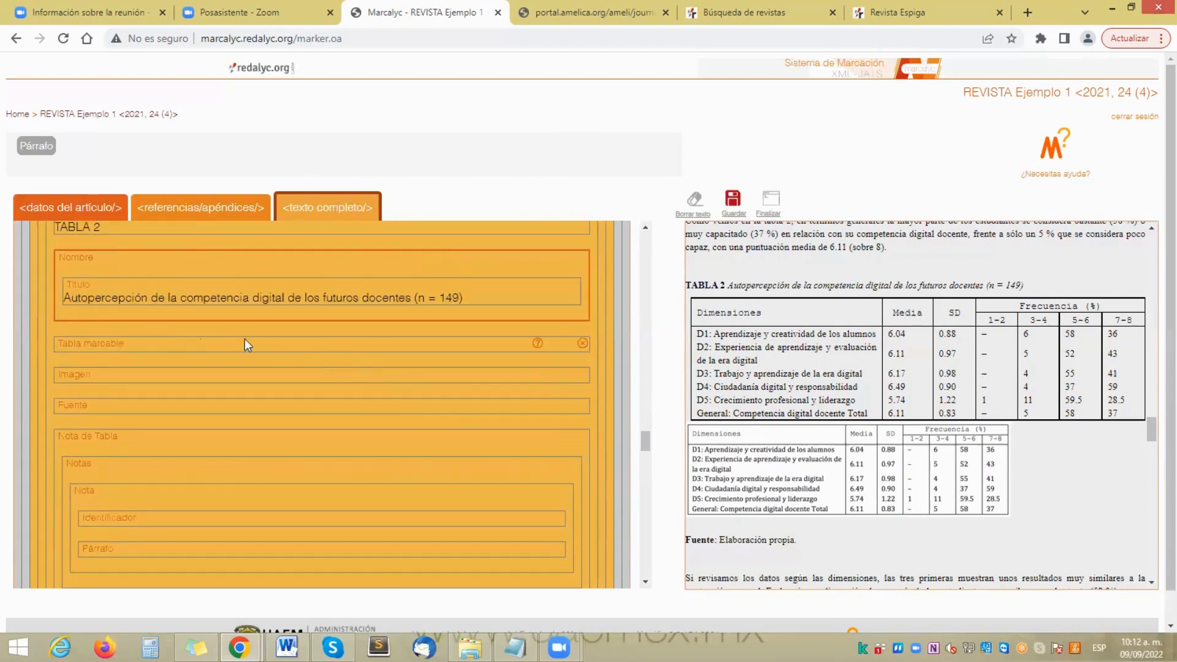
click(158, 345)
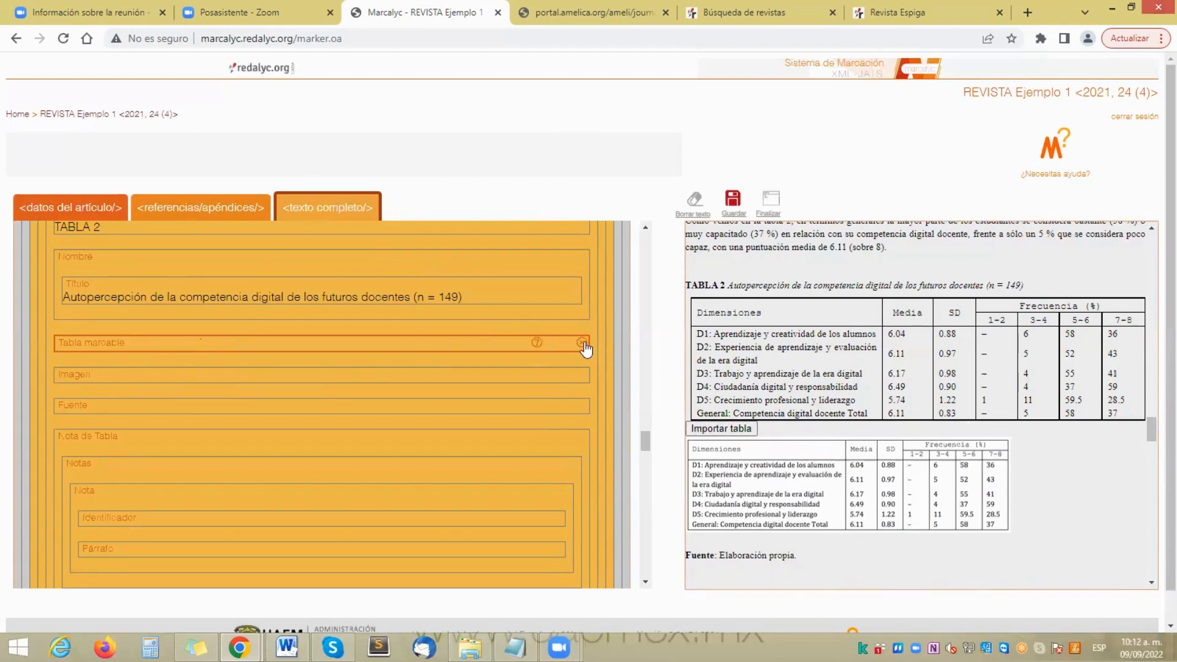
click(586, 347)
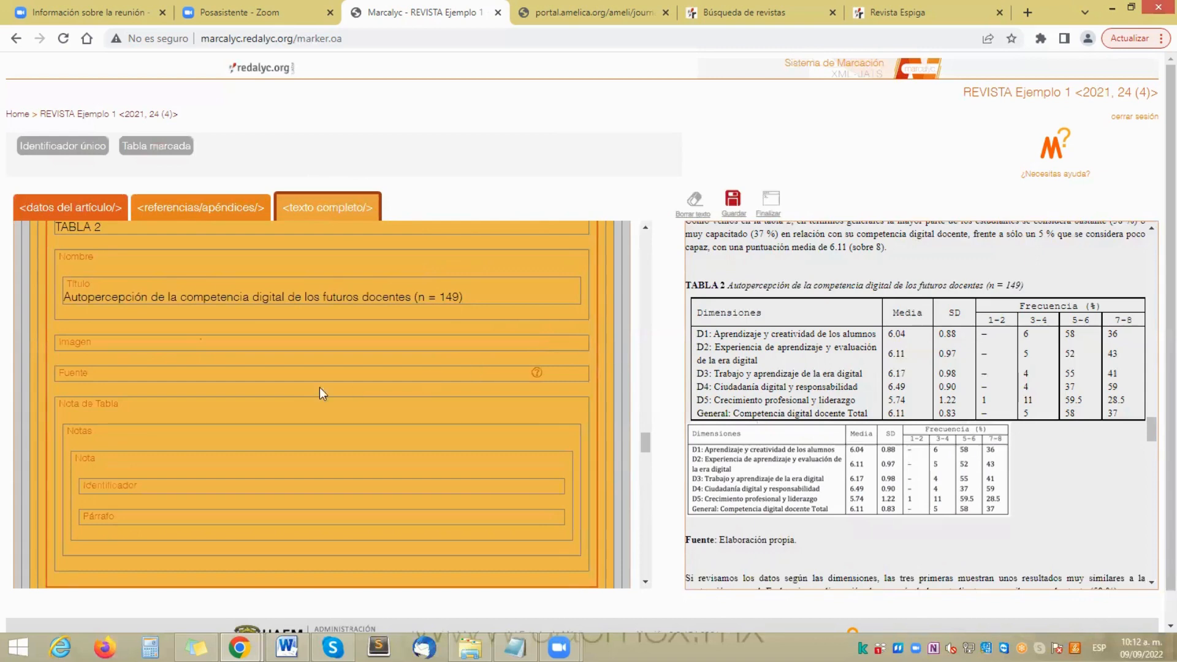
Step: Set the orientation of TABLA 2's Imagen element to Original
click(76, 343)
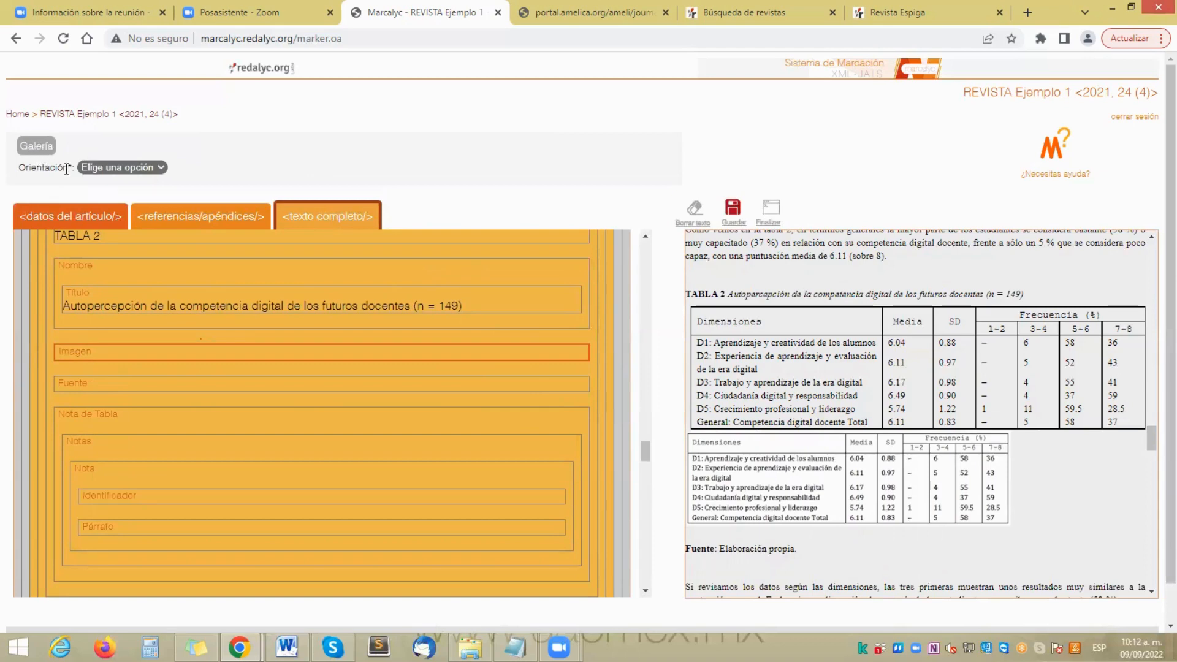
click(162, 166)
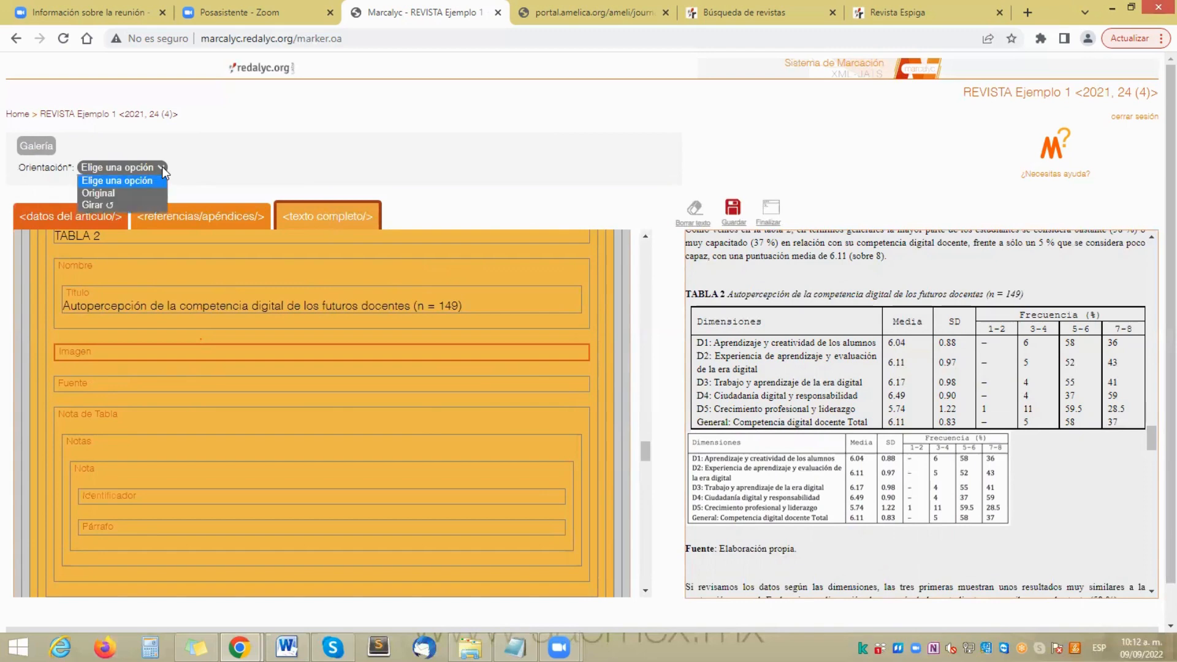
click(101, 192)
Step: Upload Tab02.png to the image gallery and insert it as the image of TABLA 2
click(43, 150)
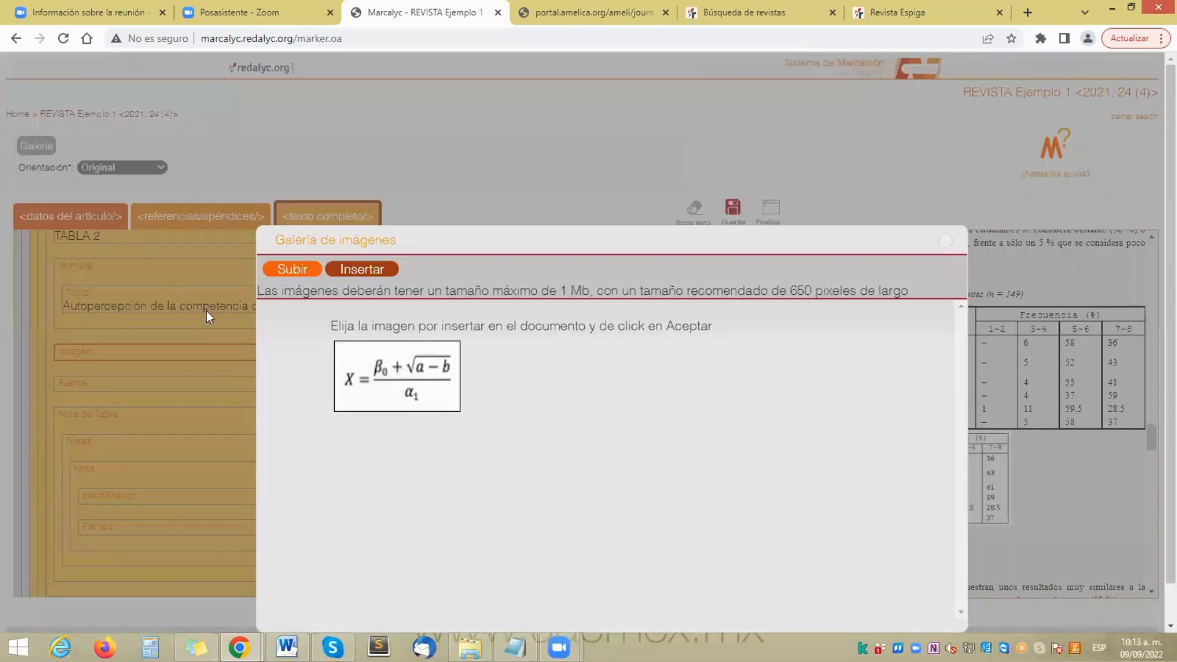
click(292, 270)
click(318, 326)
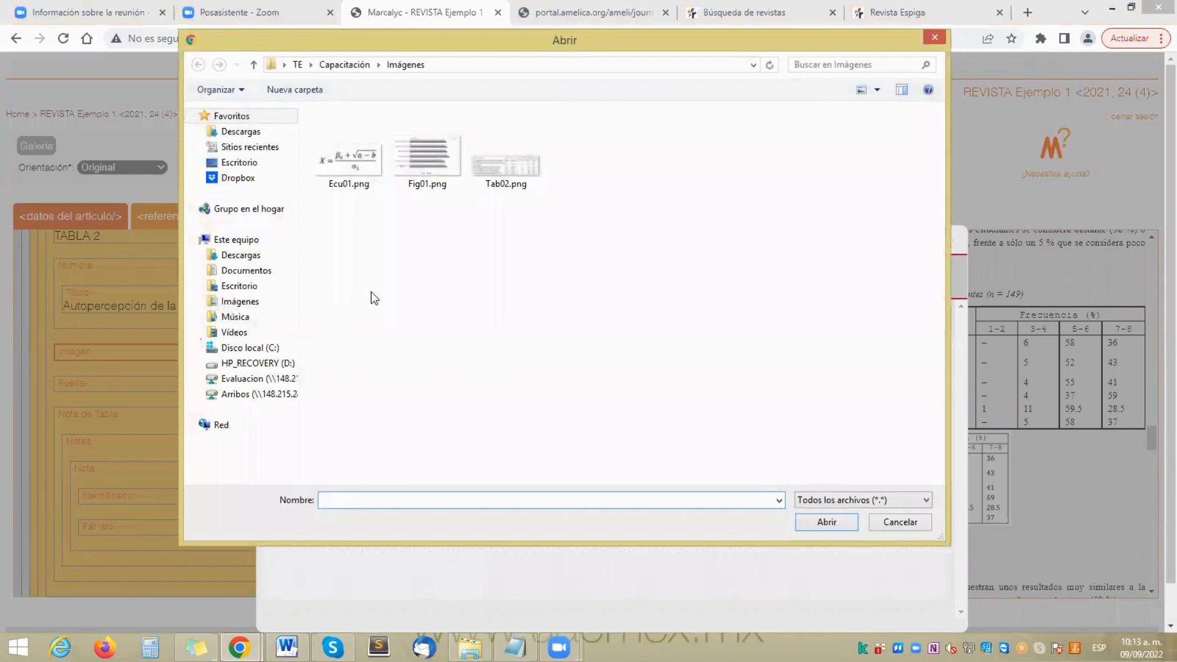
click(506, 172)
click(817, 522)
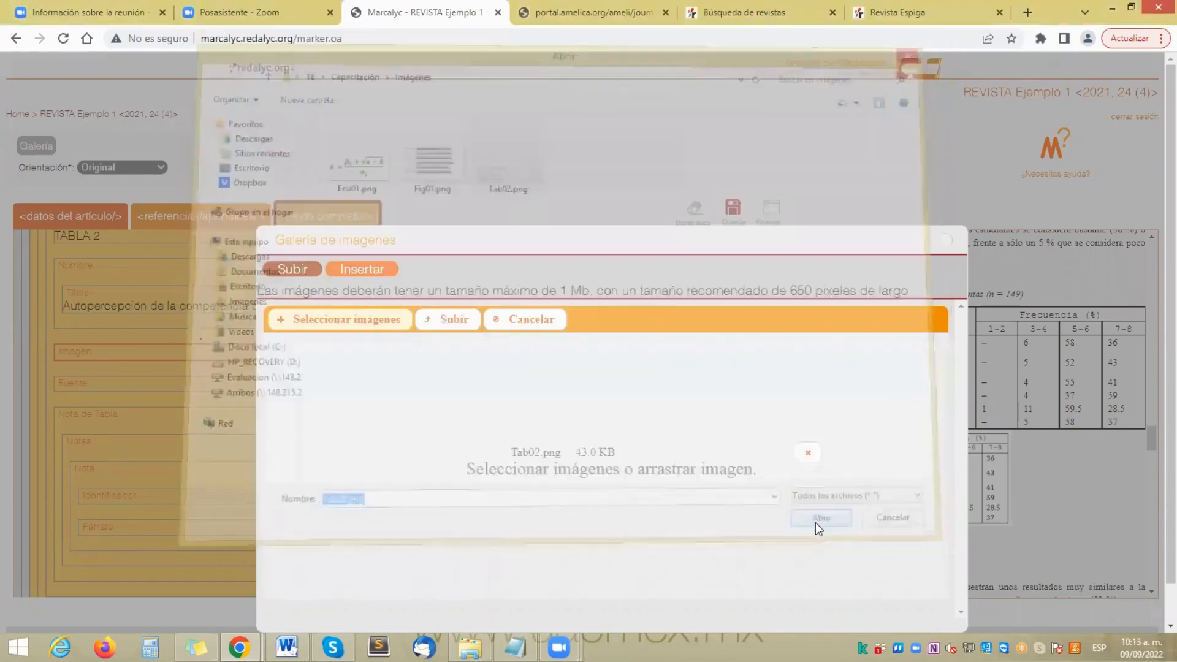
click(452, 329)
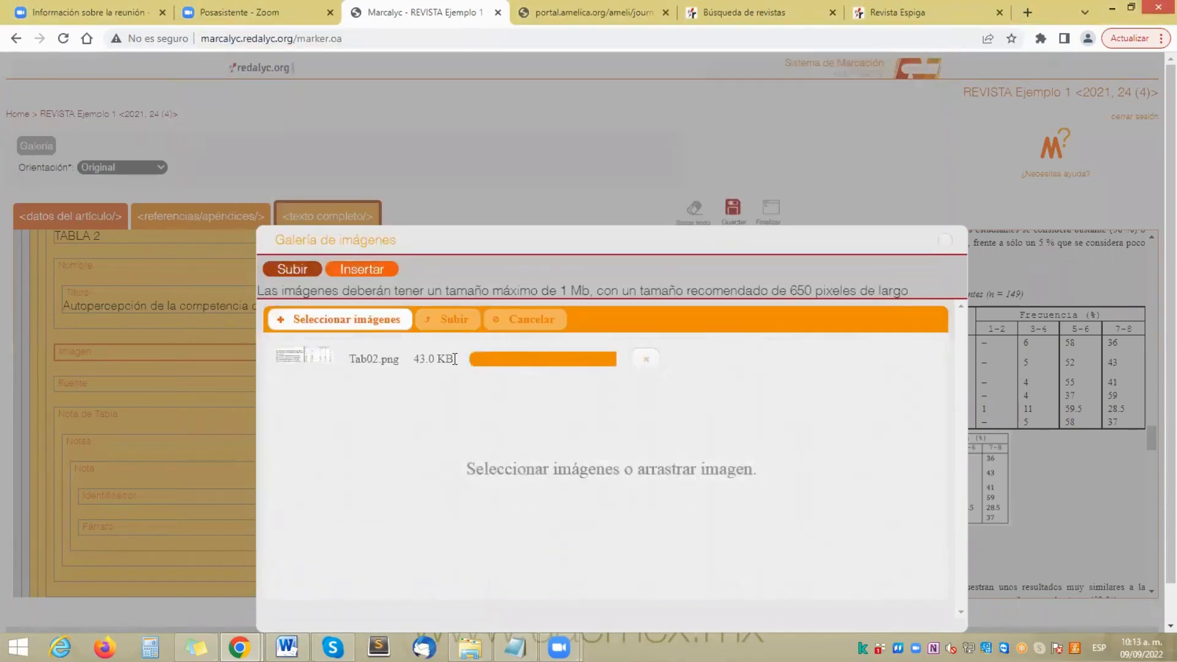
click(383, 275)
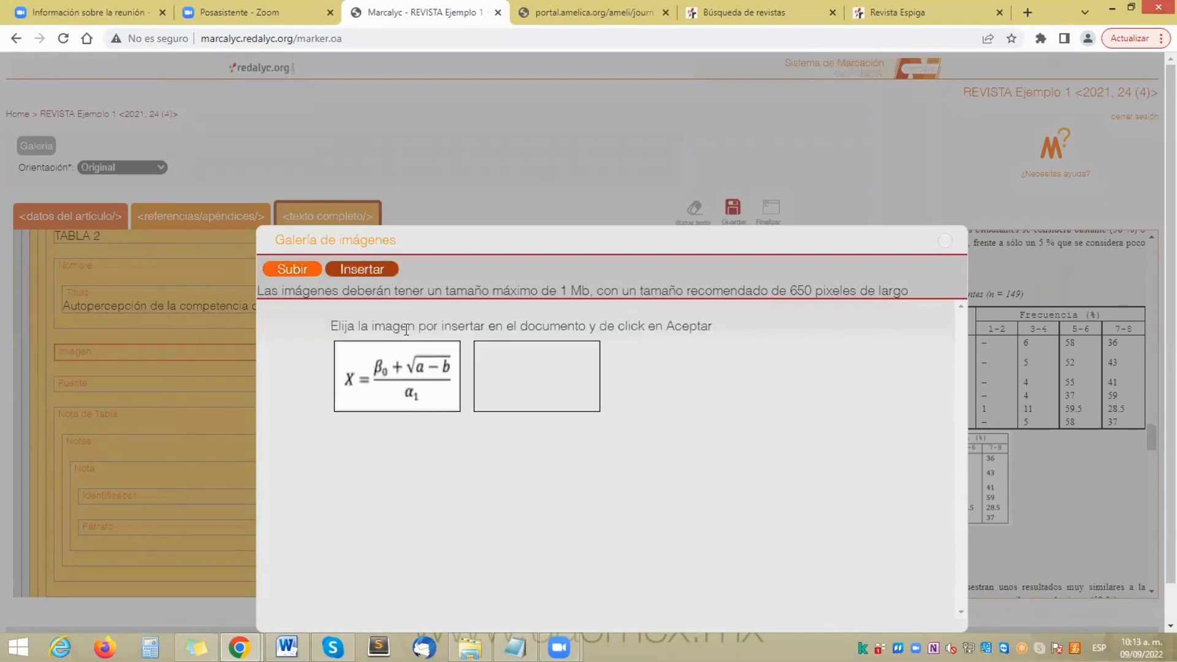
click(538, 371)
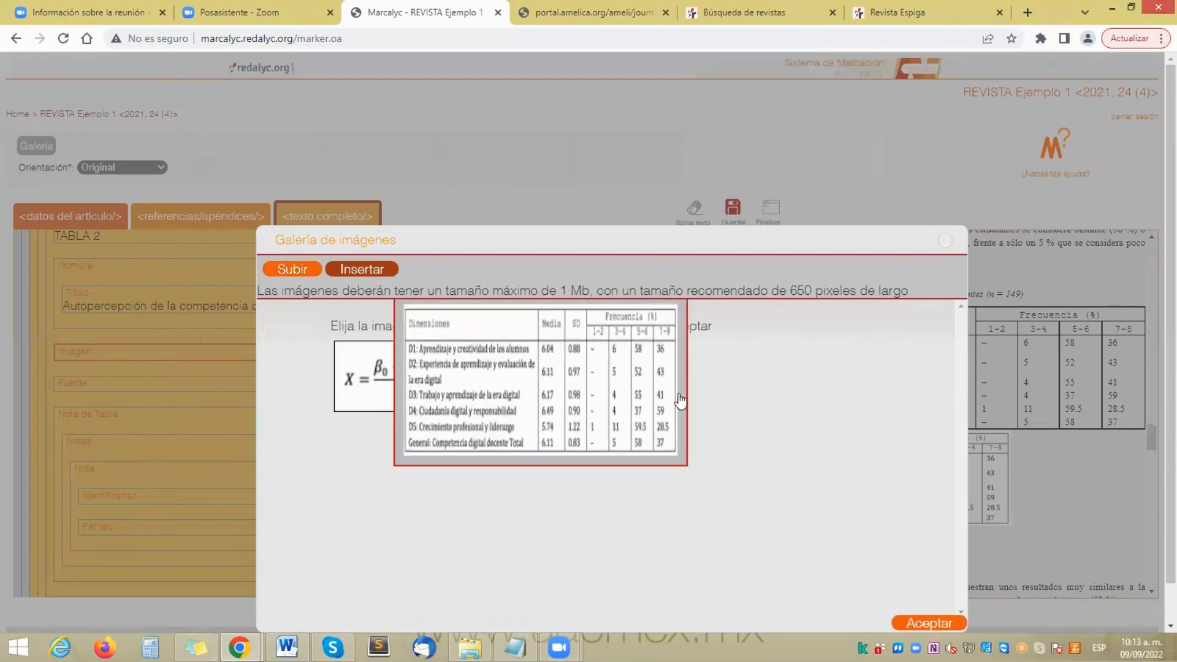
click(929, 623)
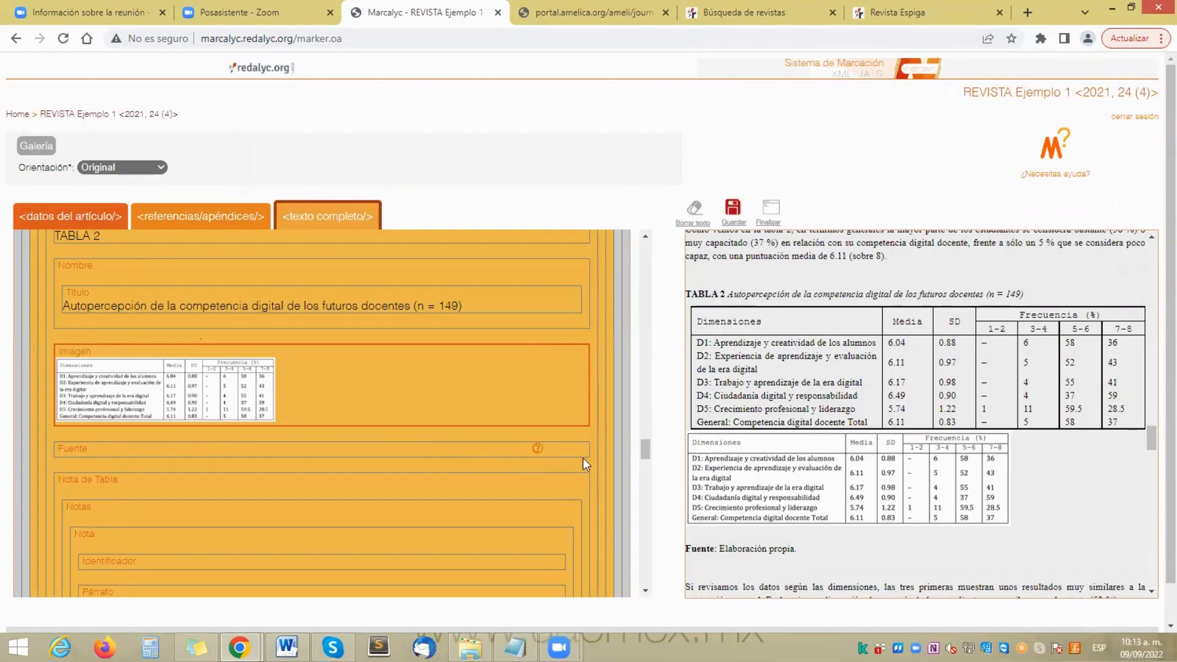
Step: Mark "Elaboración propia" under TABLA 2 in the article text as the table's Fuente
scroll(650, 456, down, 1)
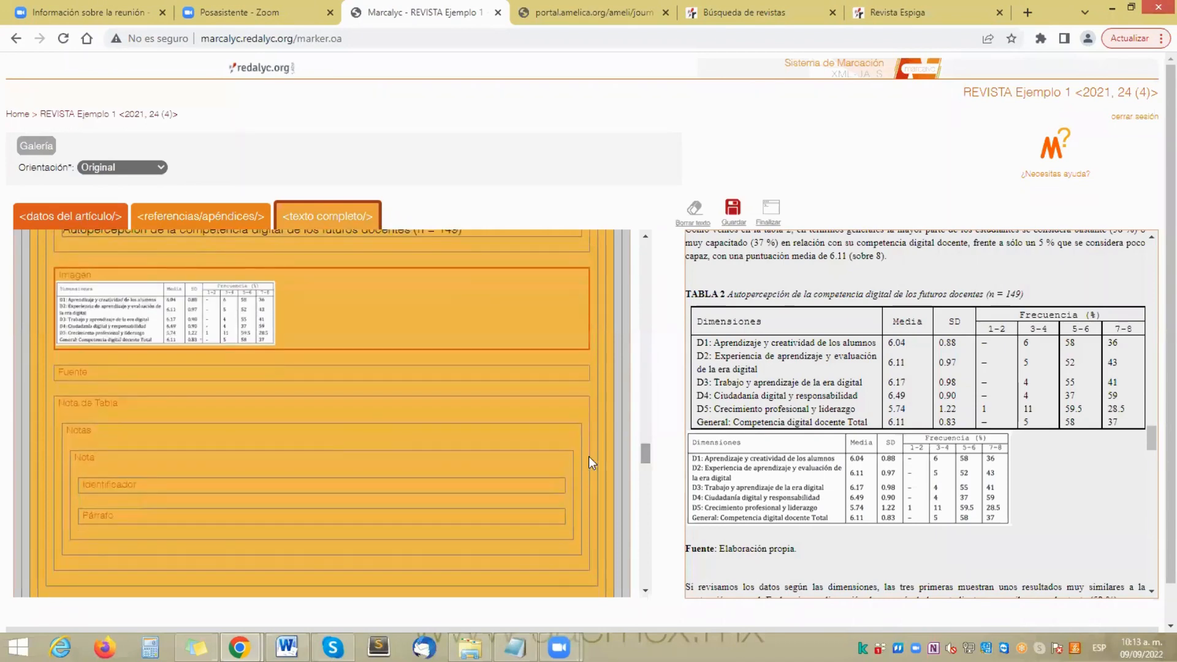
click(191, 375)
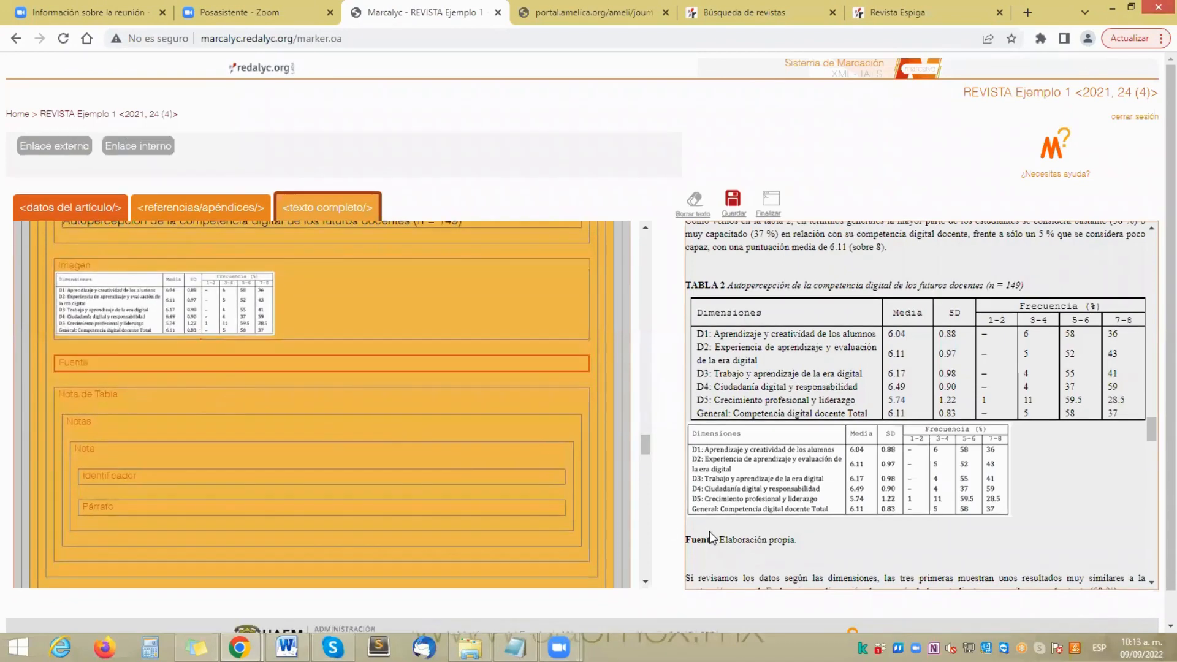
drag(717, 539, 796, 540)
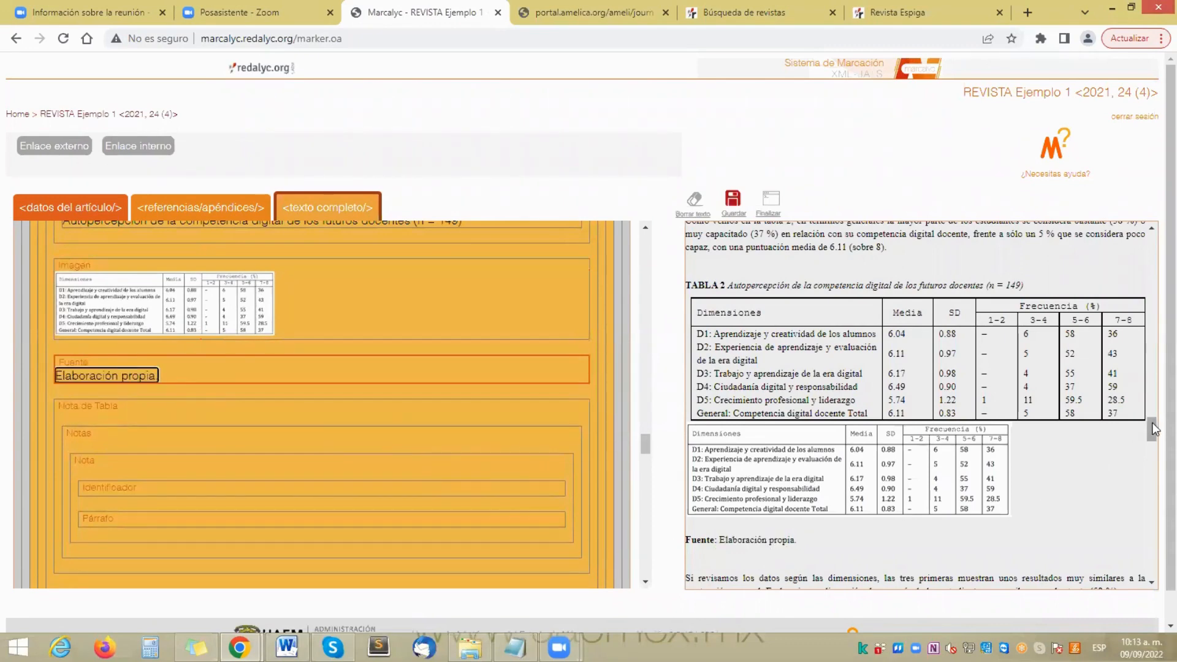
Step: Remove the duplicate Párrafo element holding the Fuente line after TABLA 2
scroll(1154, 429, down, 3)
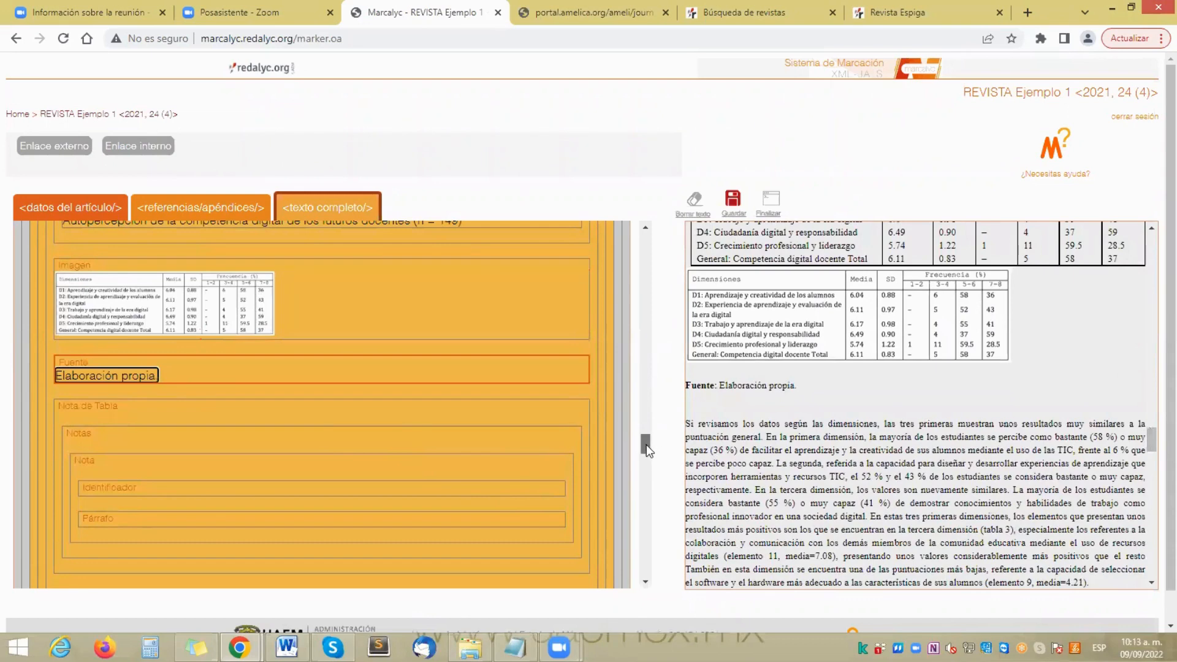
scroll(646, 443, down, 1)
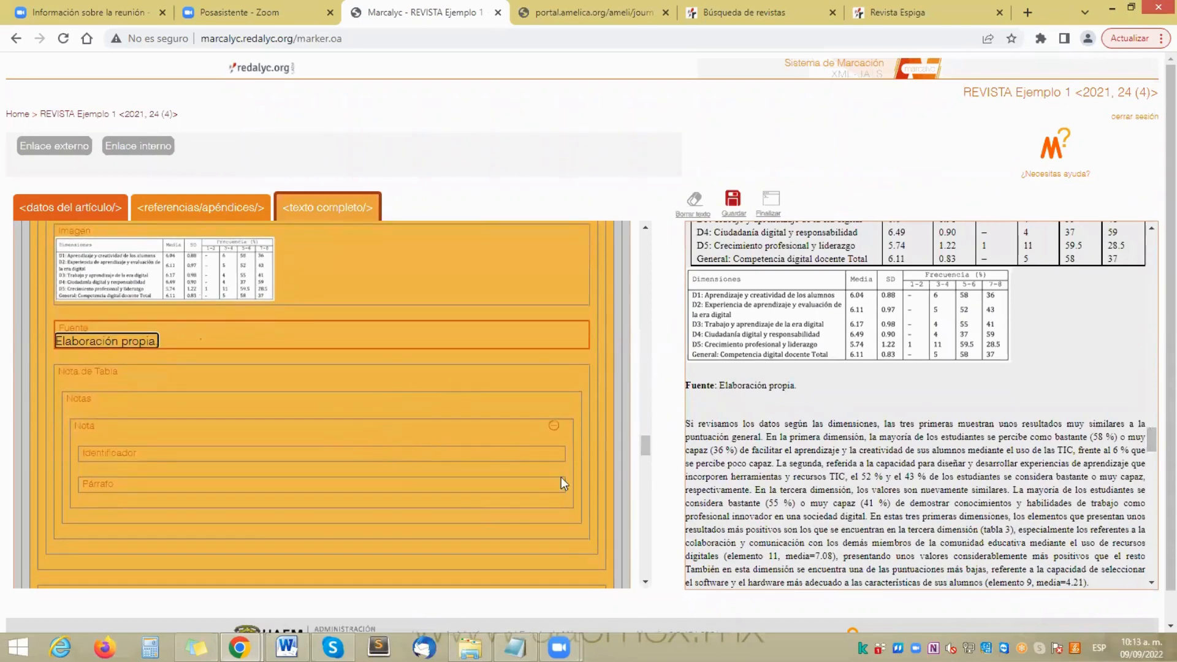
drag(646, 448, 648, 459)
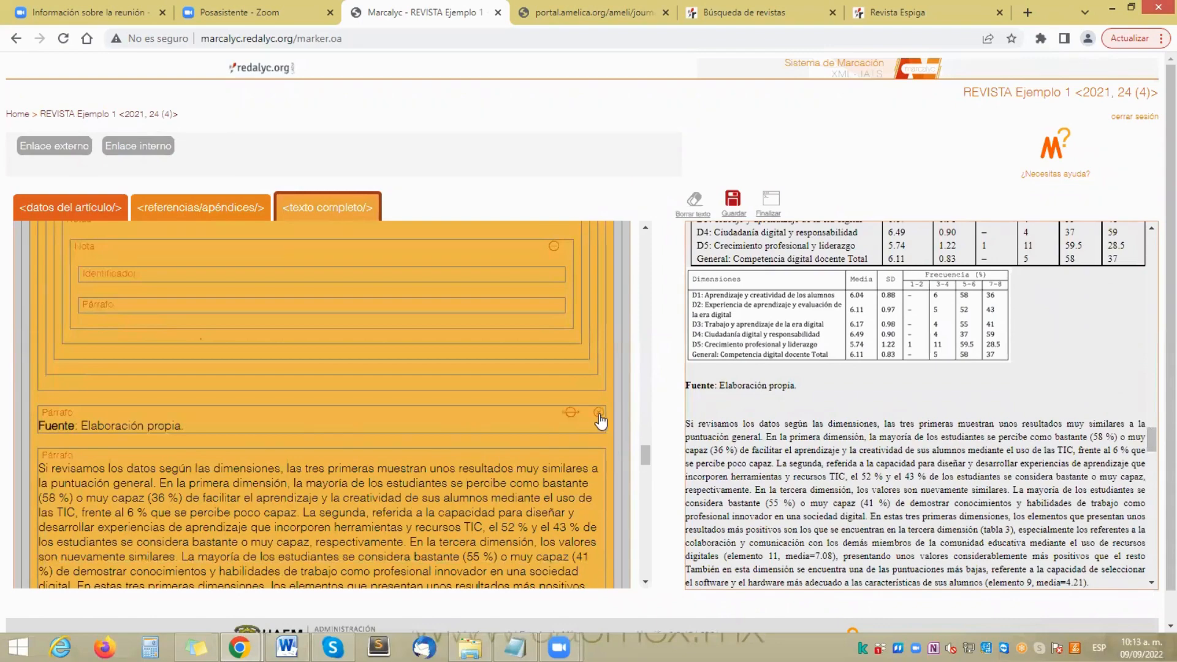
click(598, 413)
Step: Replace the existing Figura, imagen o gráfico element in subsection 5.2 Análisis de las diferencias según la edad with a new empty one
drag(642, 461, 662, 477)
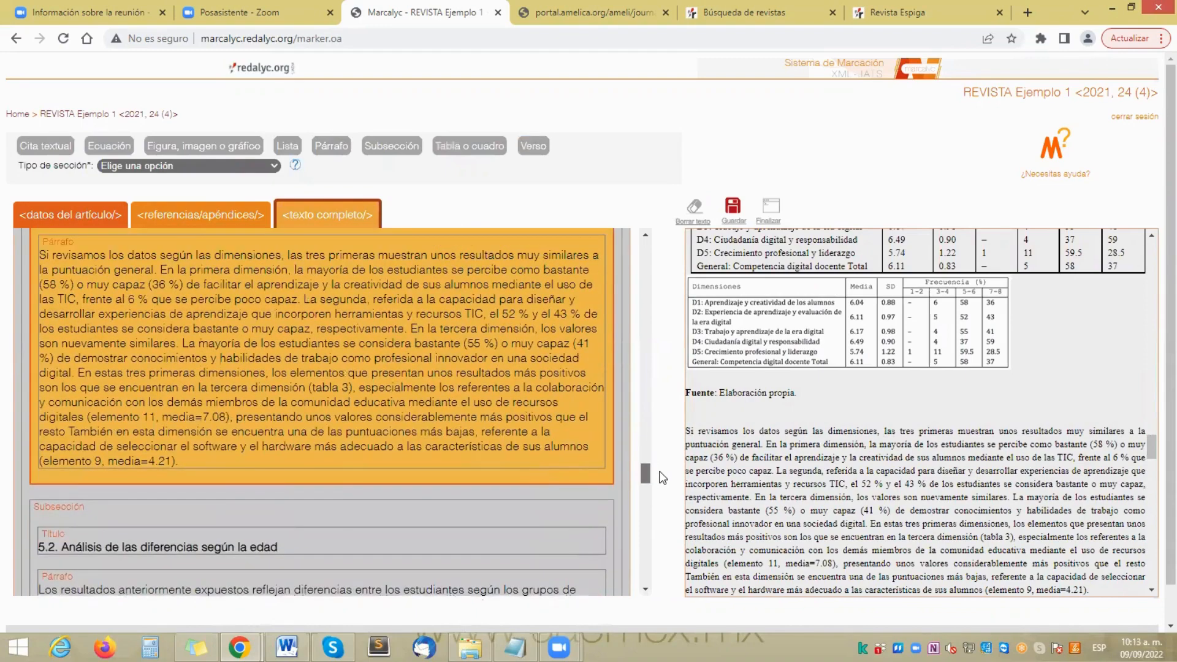
scroll(660, 475, down, 4)
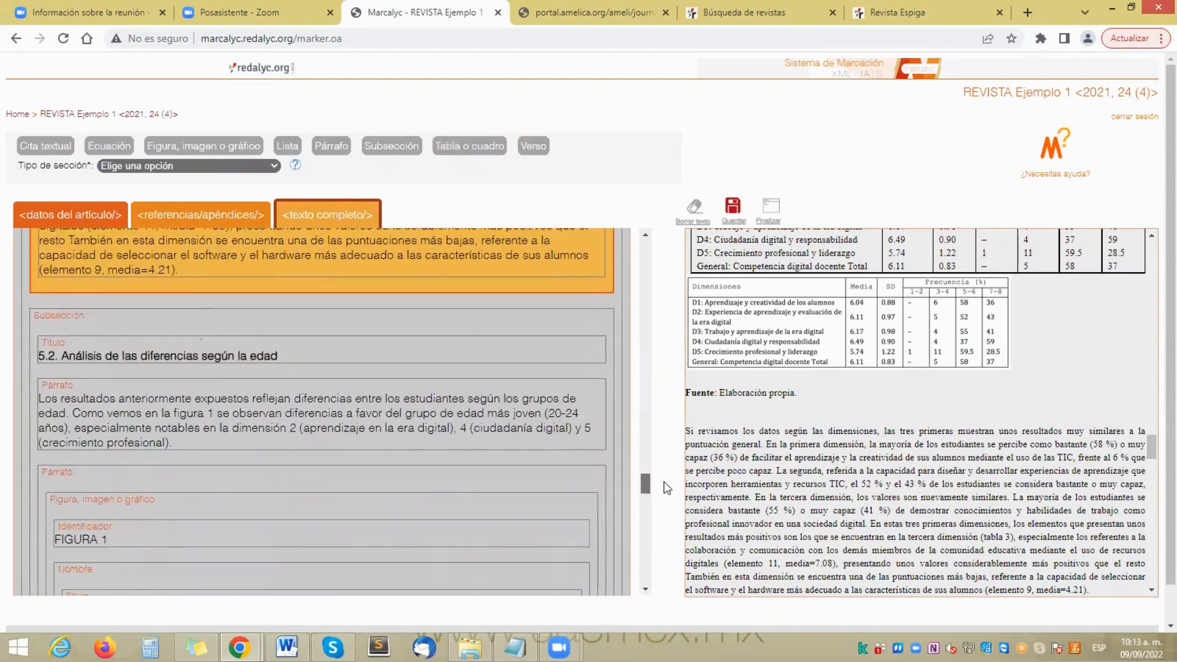
drag(1155, 447, 1154, 475)
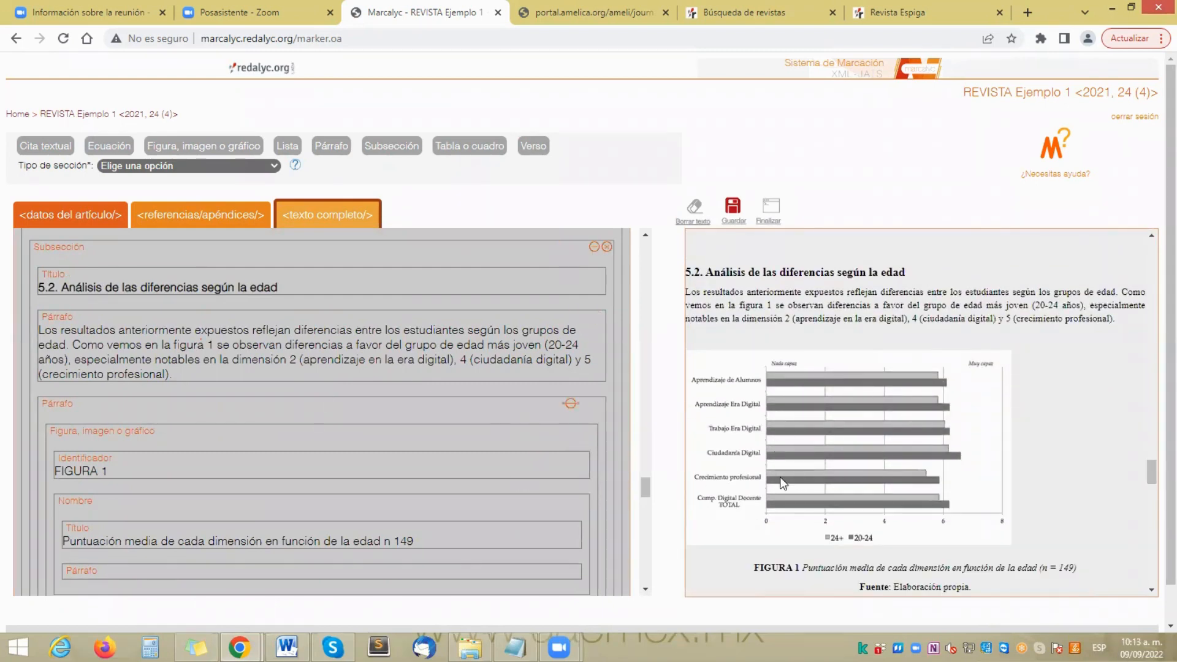
drag(646, 488, 647, 493)
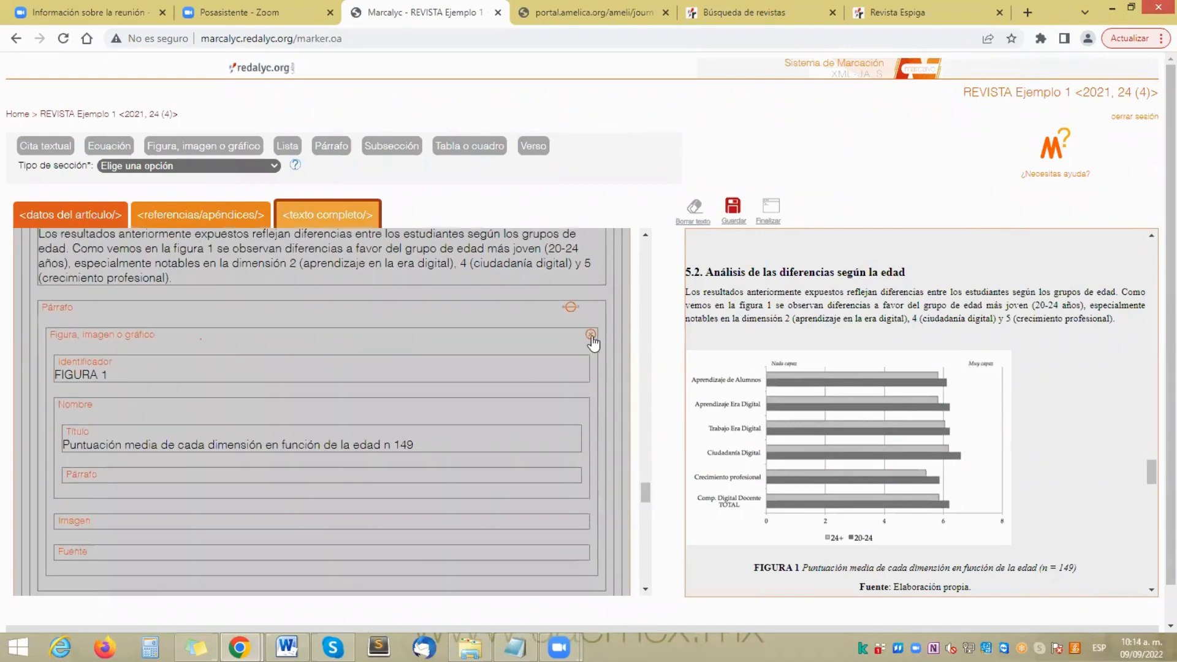
click(591, 336)
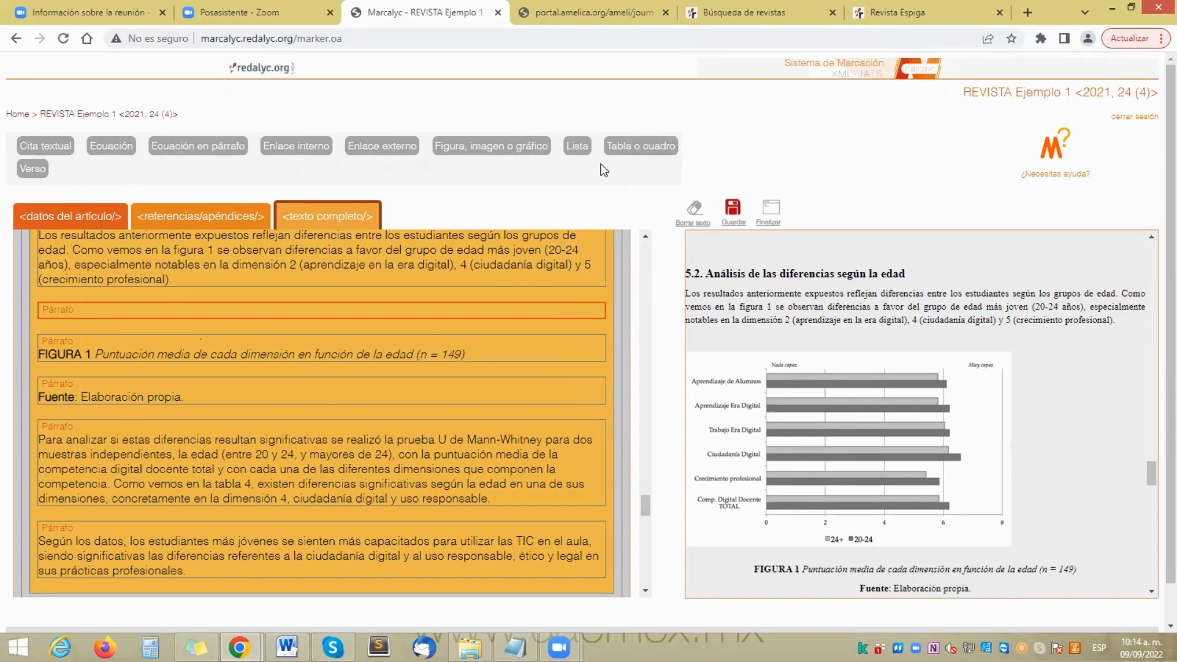
click(486, 147)
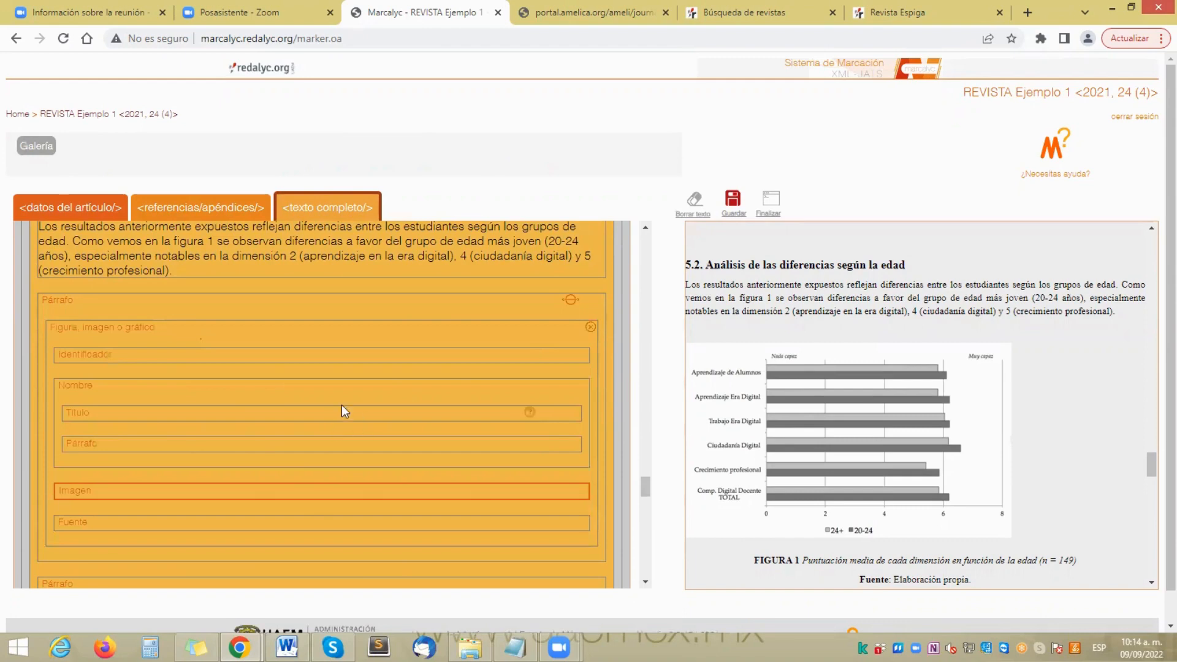
Step: Mark "FIGURA 1" as identifier and "Puntuación media de cada dimensión en función de la edad (n = 149)" as title, removing the empty Párrafo
click(101, 355)
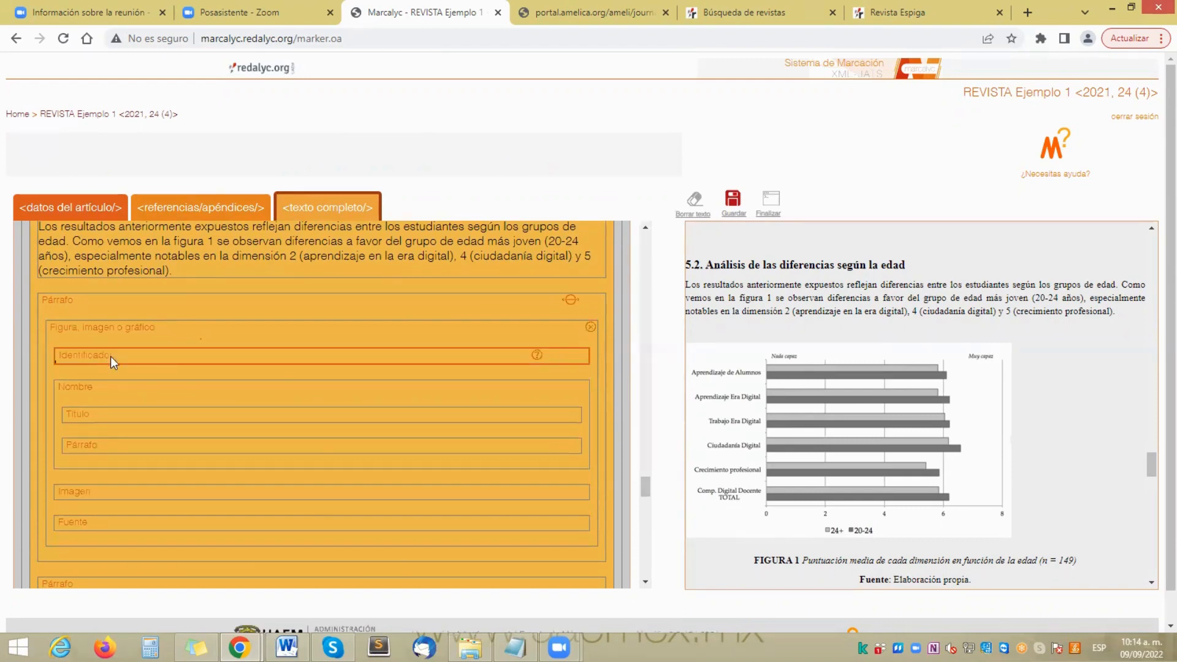
drag(755, 561, 801, 560)
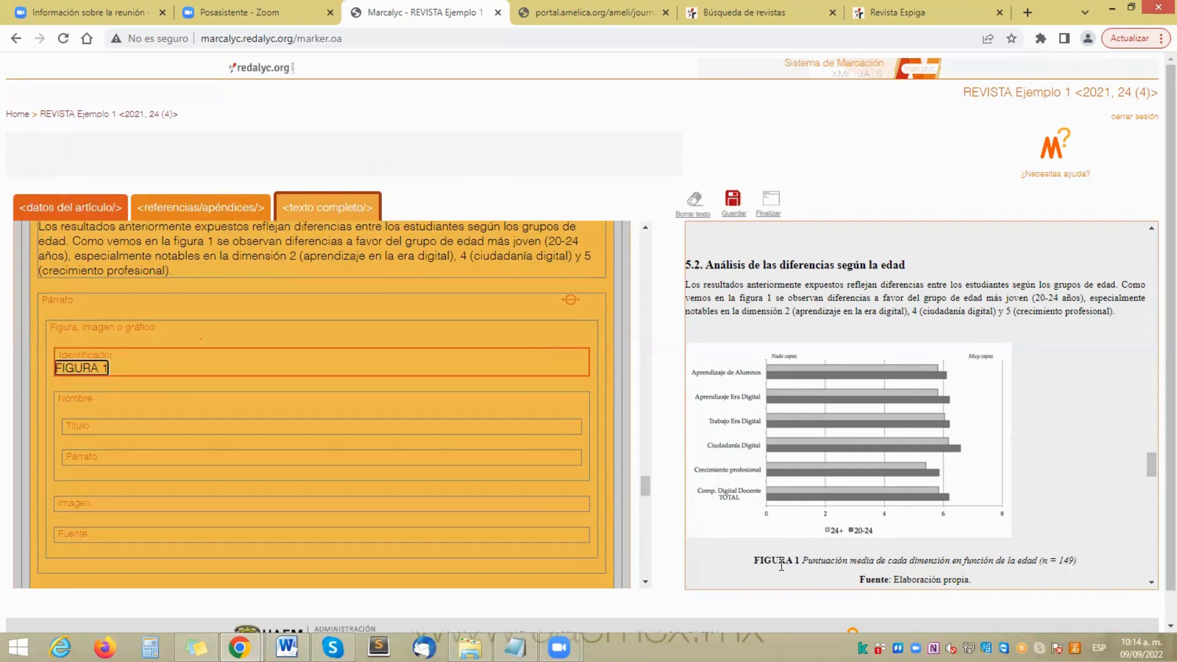
click(211, 429)
drag(804, 560, 1077, 559)
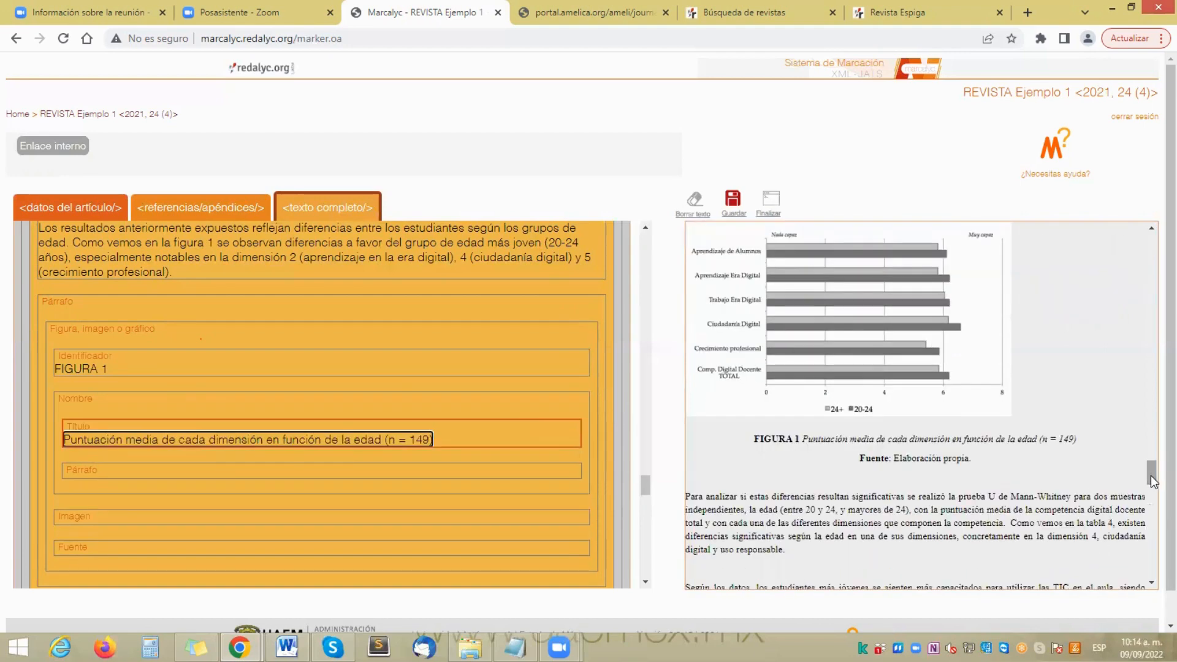
click(574, 470)
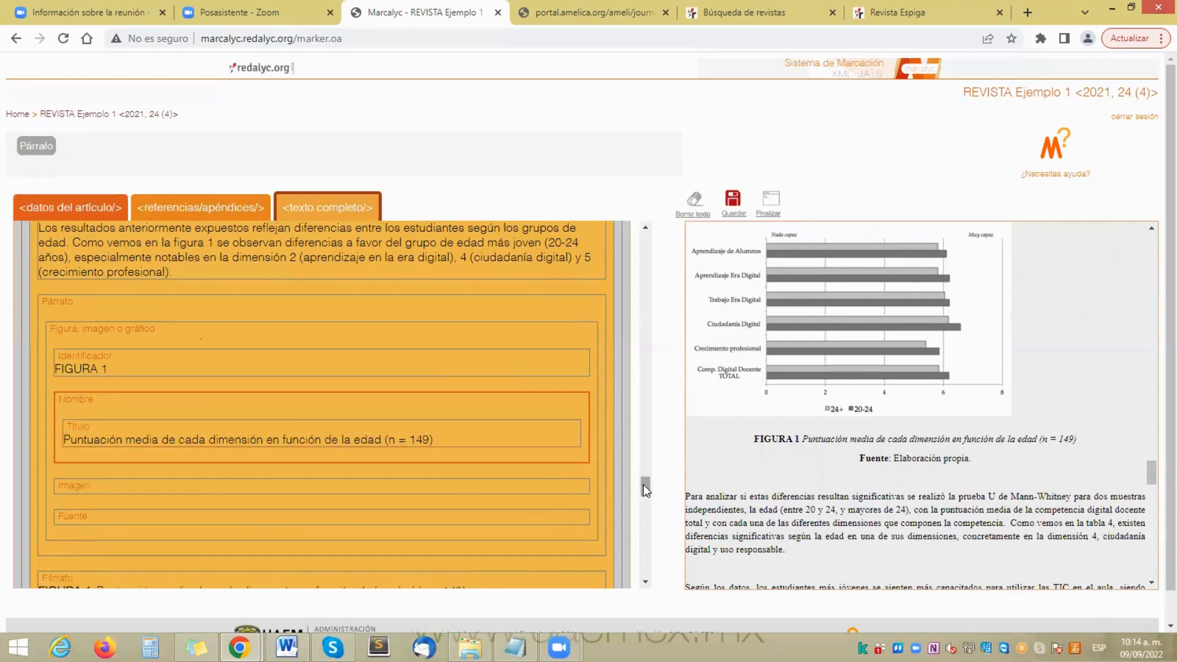
Step: Upload Fig01.png to the image gallery and choose it as the image for FIGURA 1
drag(643, 484, 646, 494)
click(95, 396)
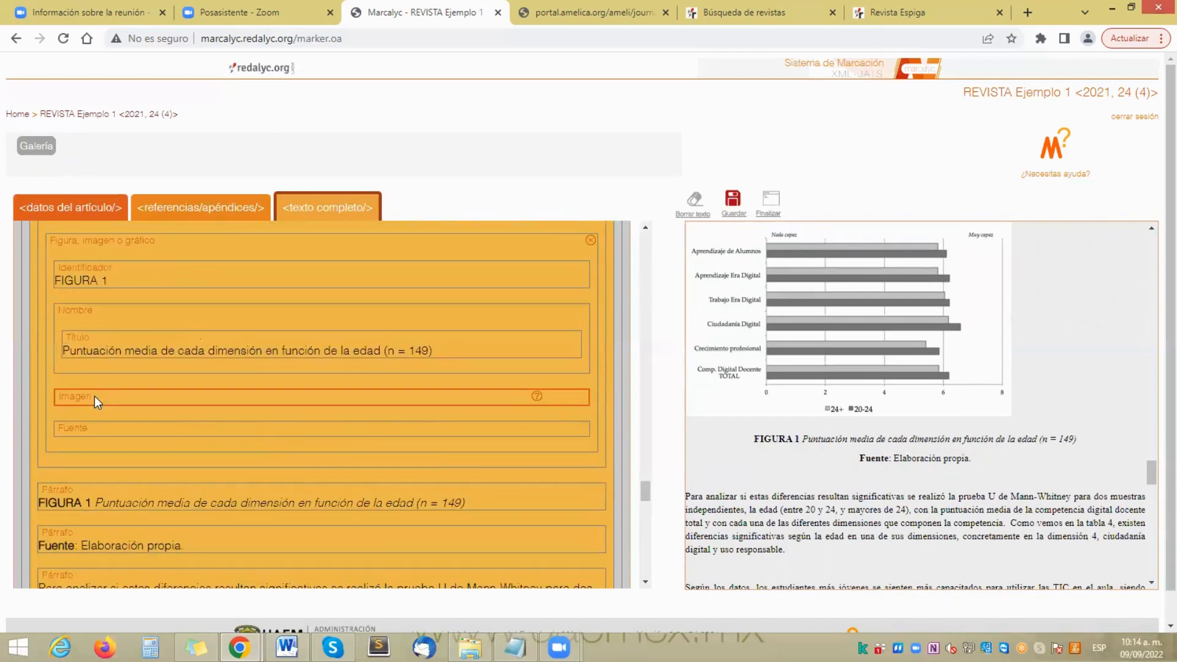
click(35, 152)
click(300, 271)
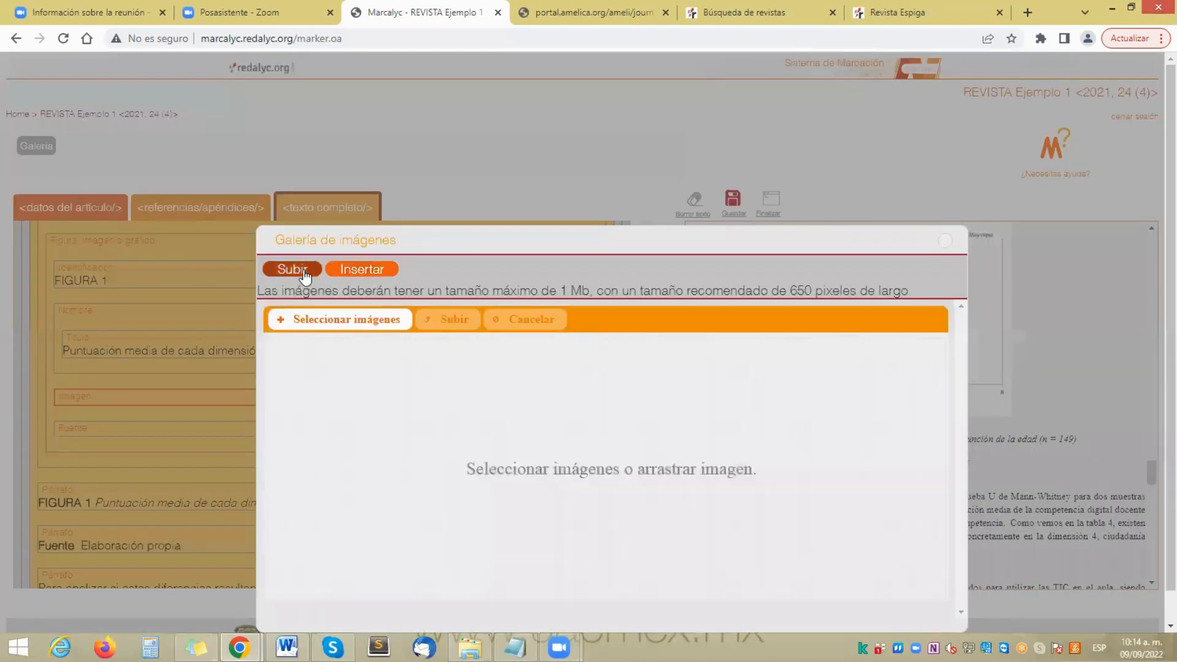
click(336, 328)
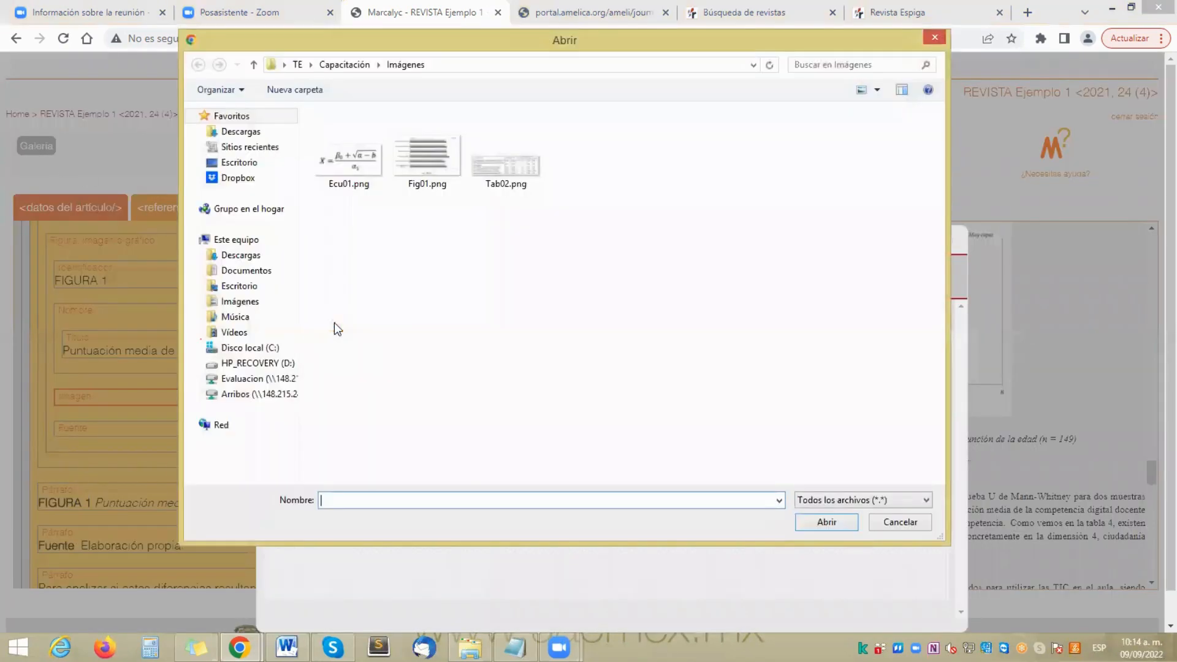
click(418, 164)
click(809, 521)
click(442, 318)
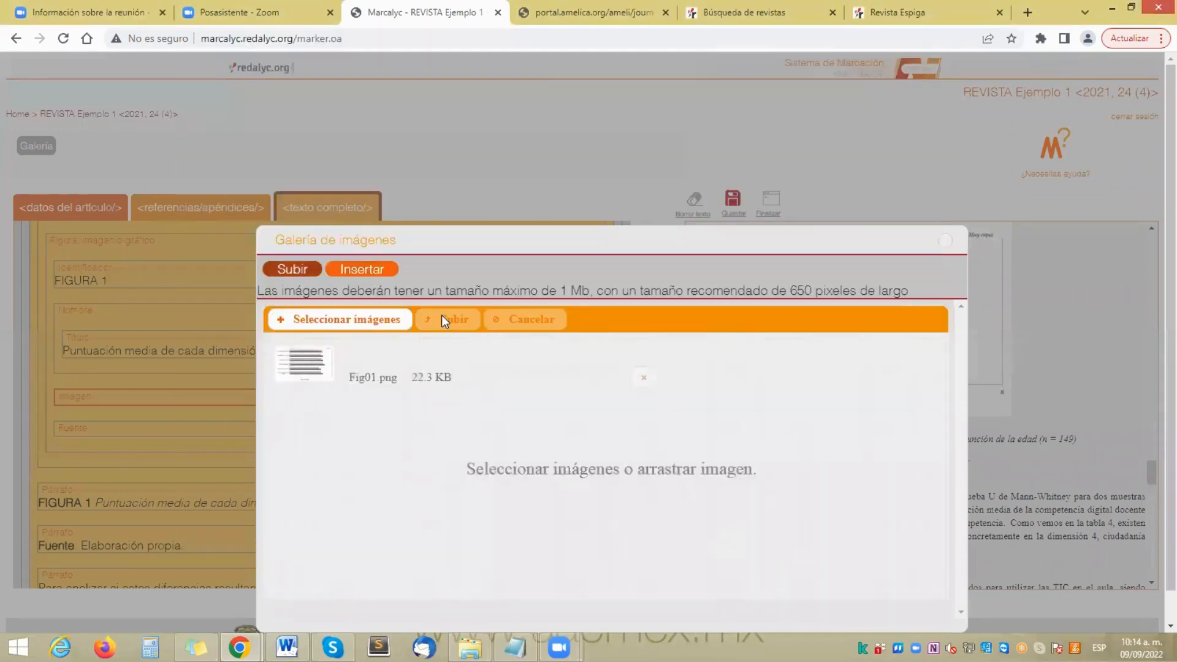
click(364, 275)
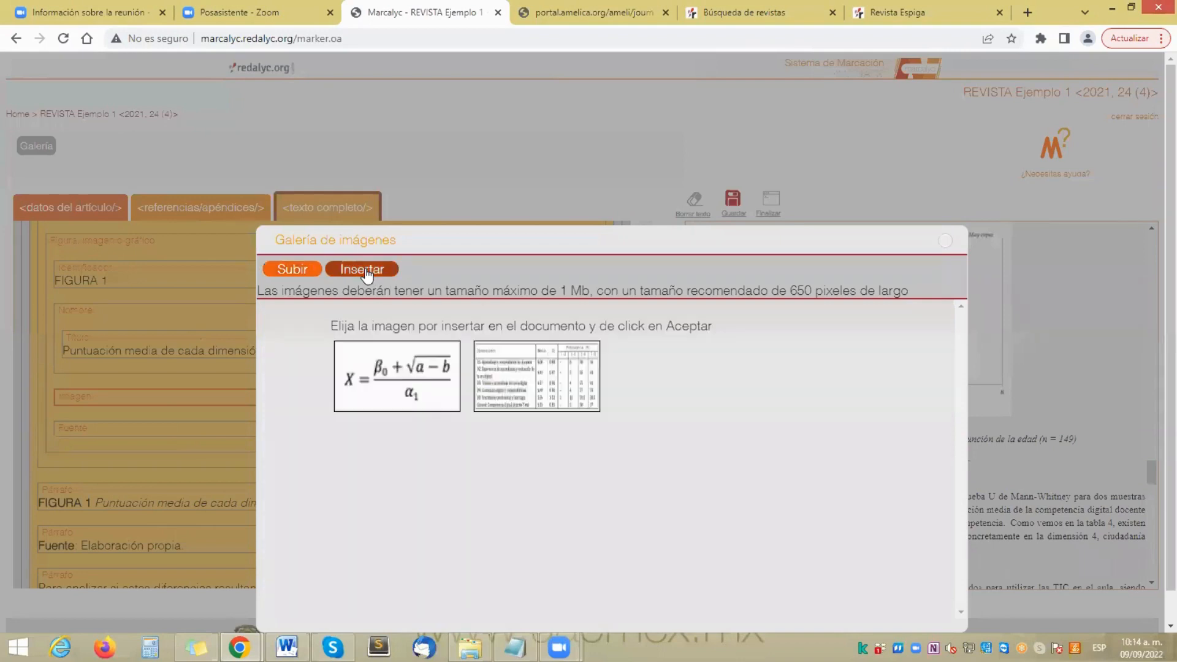
click(698, 384)
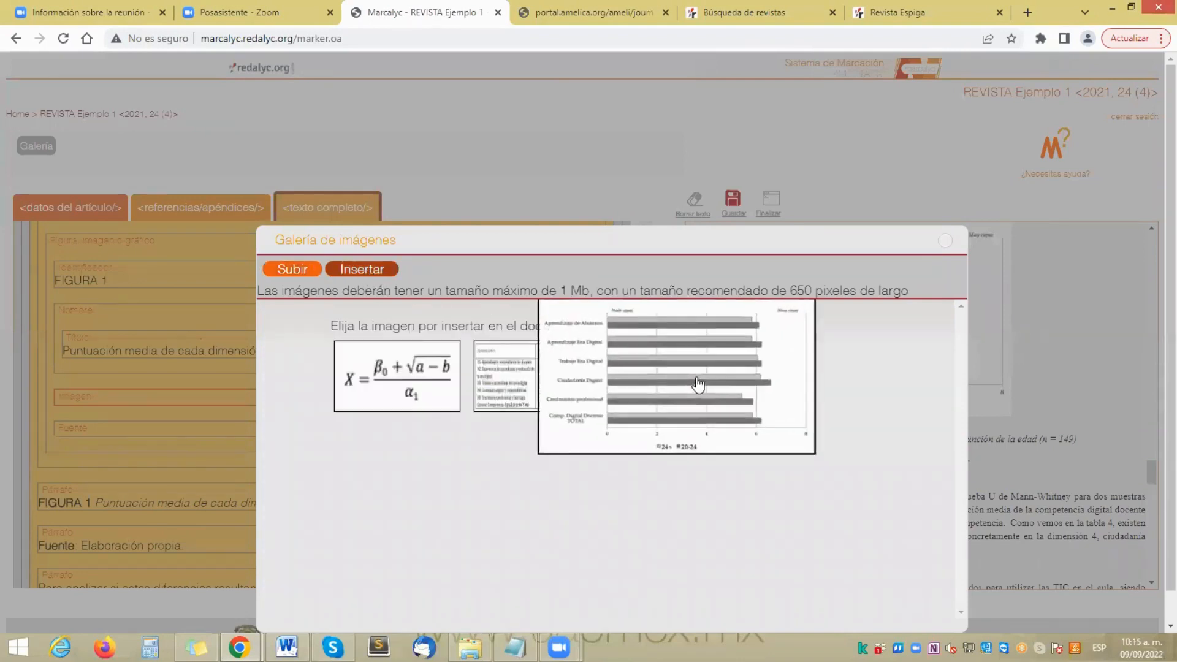
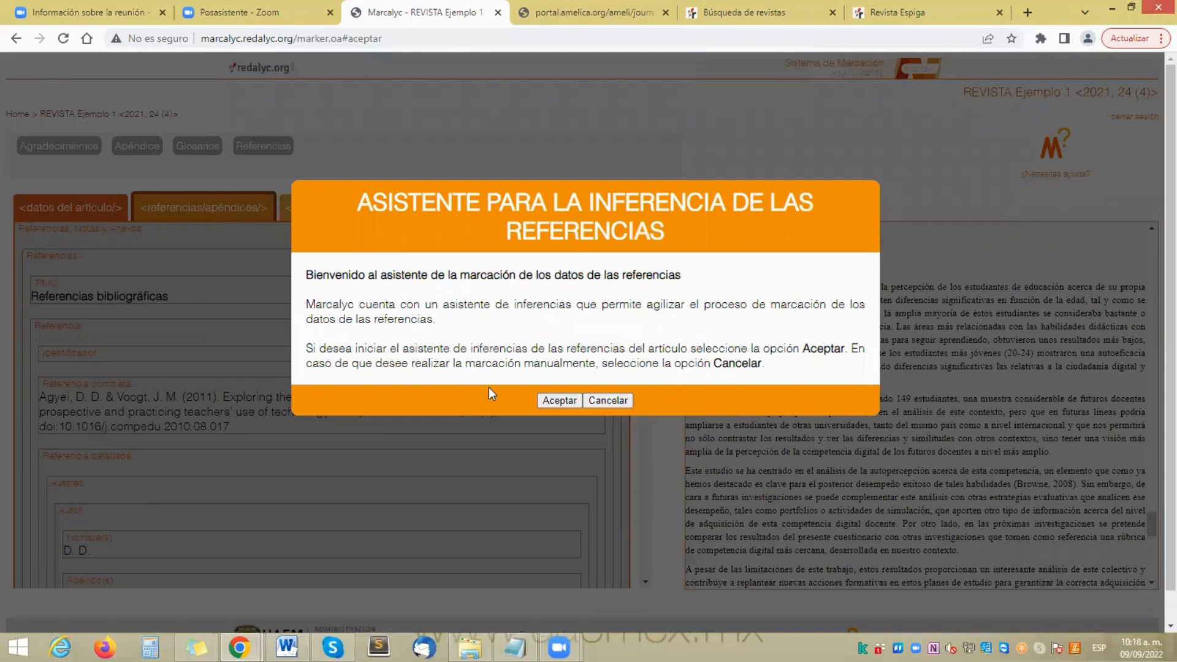
Step: Start the reference inference assistant and review the Tipo de publicación options for the first reference
click(553, 402)
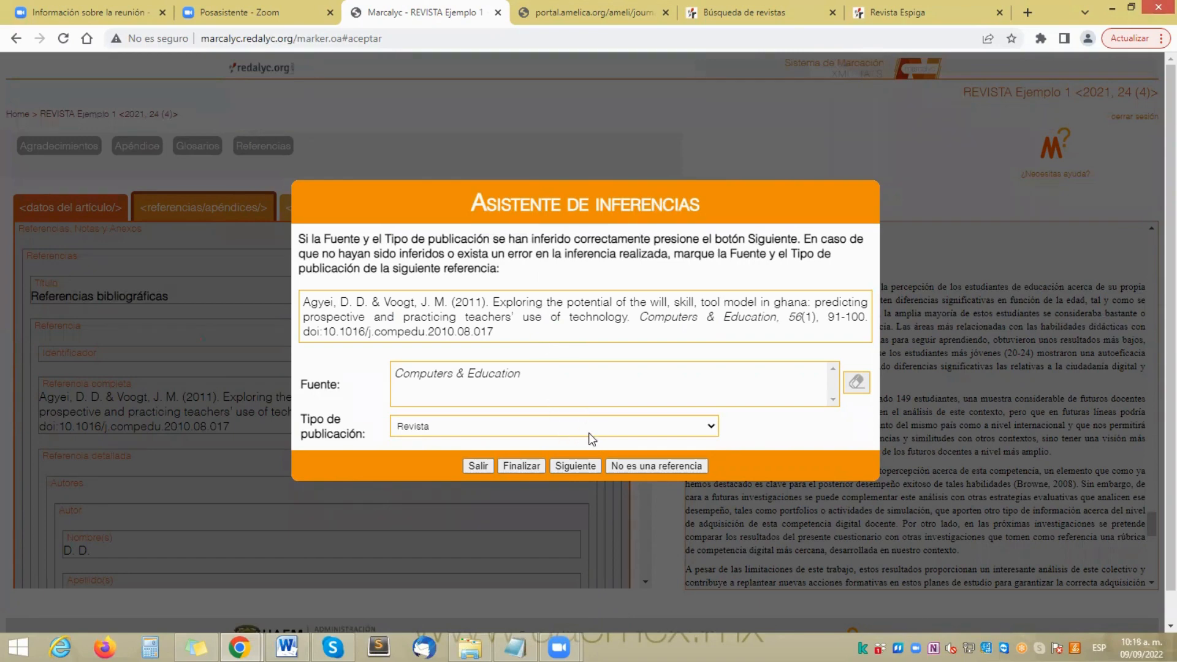
click(711, 425)
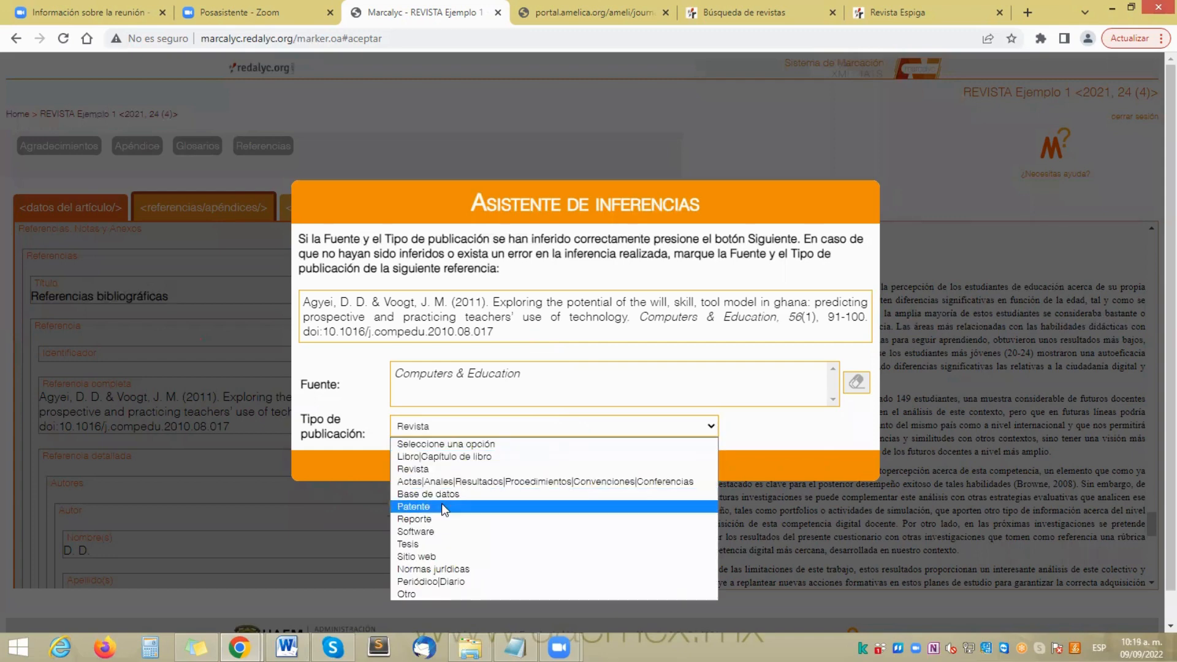
click(709, 426)
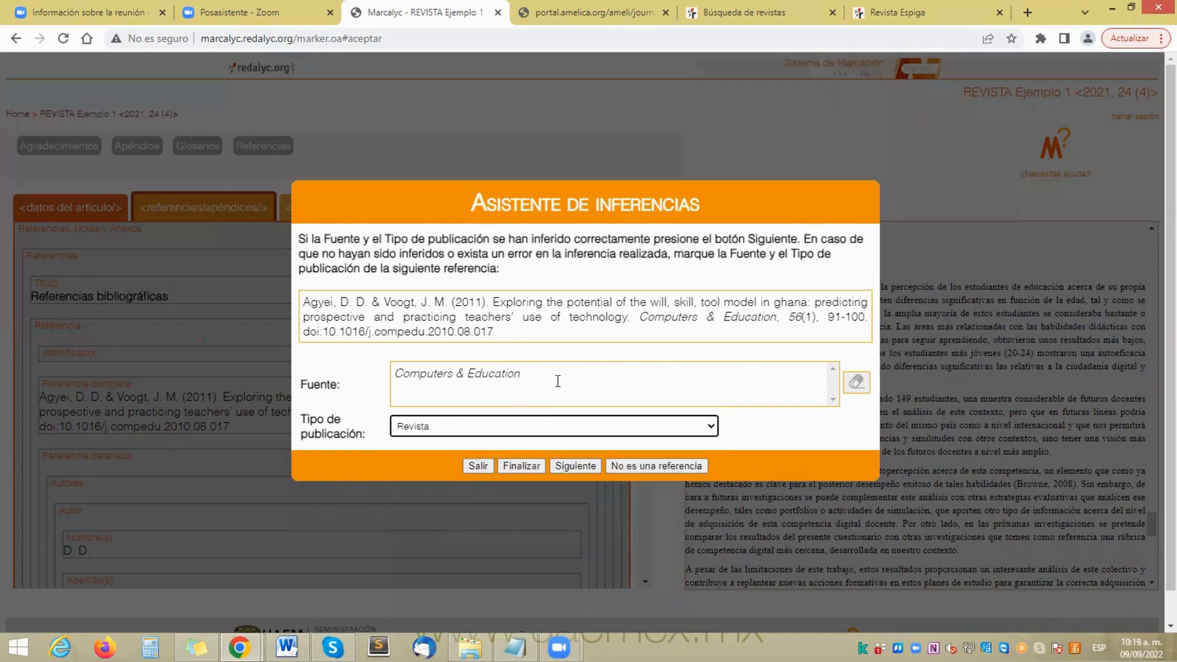
Step: Accept the first reference's inference and classify the reference "Digital literacies: Concepts, policies and practices" as Libro|Capítulo de libro
click(580, 465)
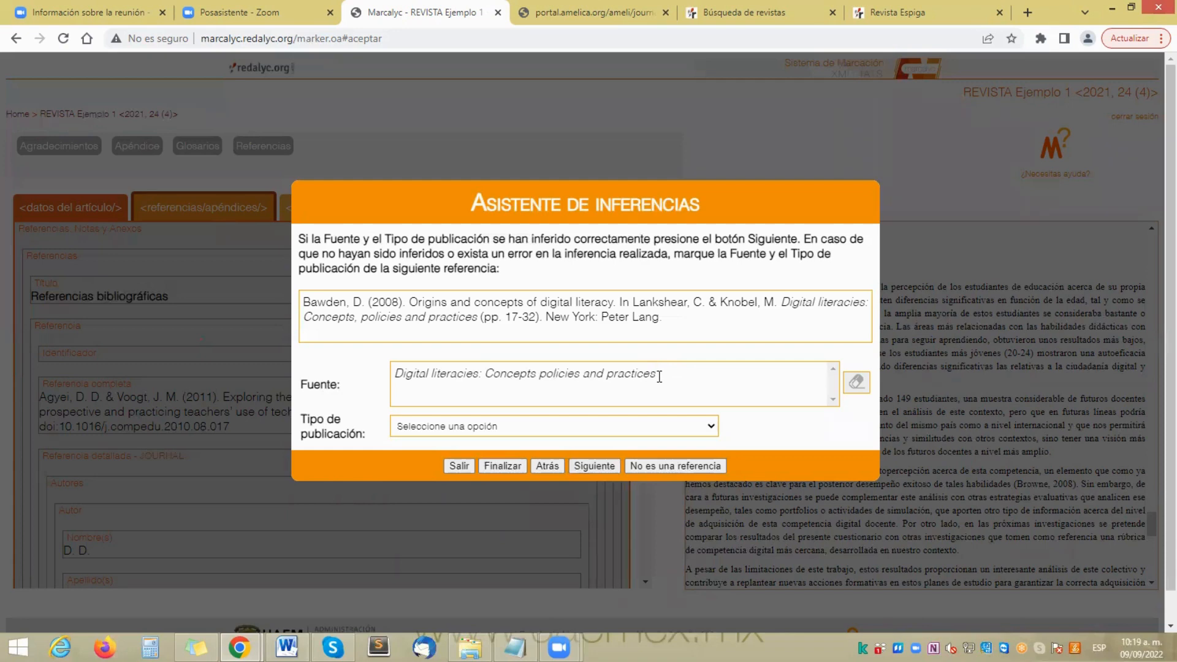
click(712, 424)
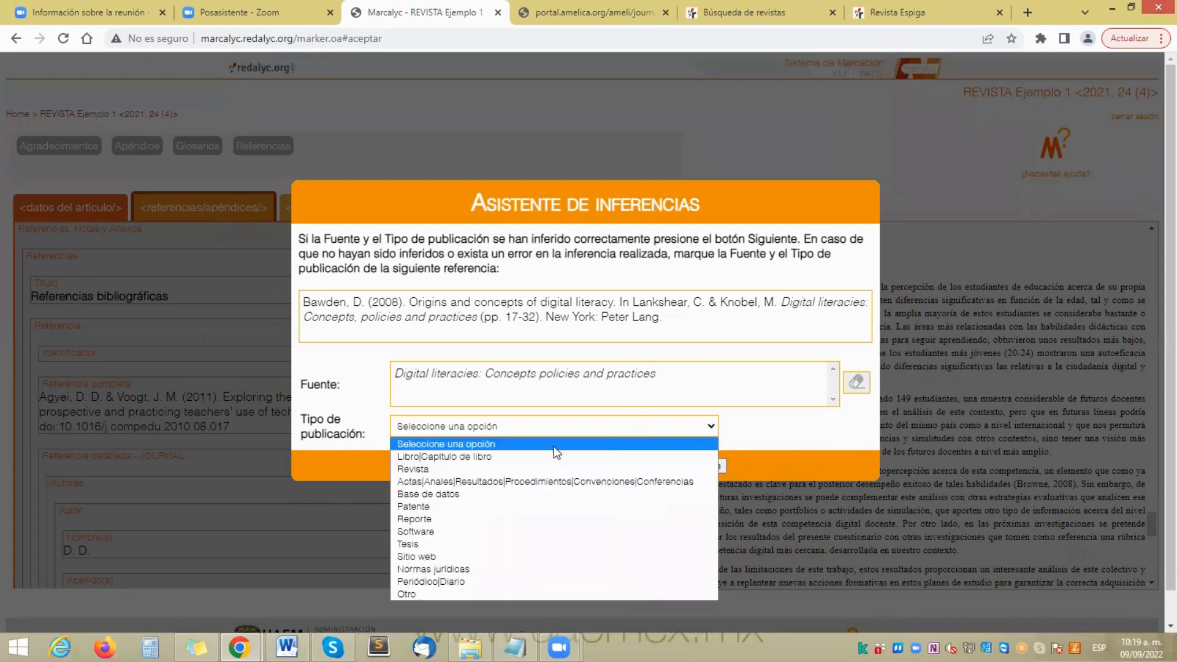
click(514, 457)
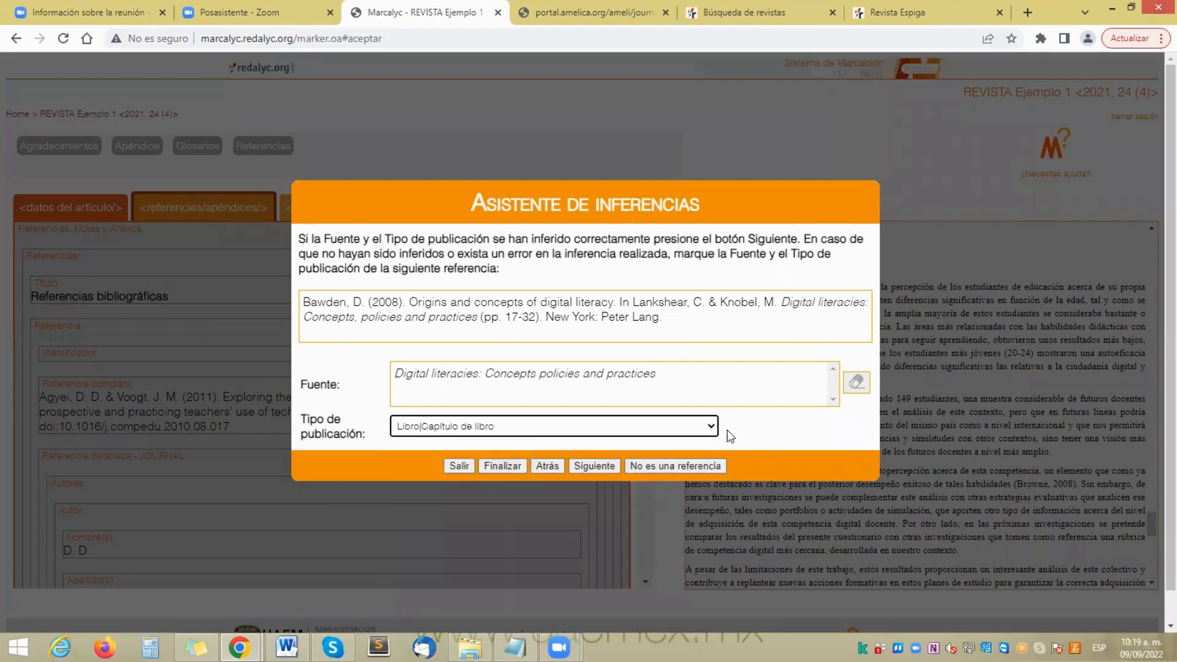
click(595, 464)
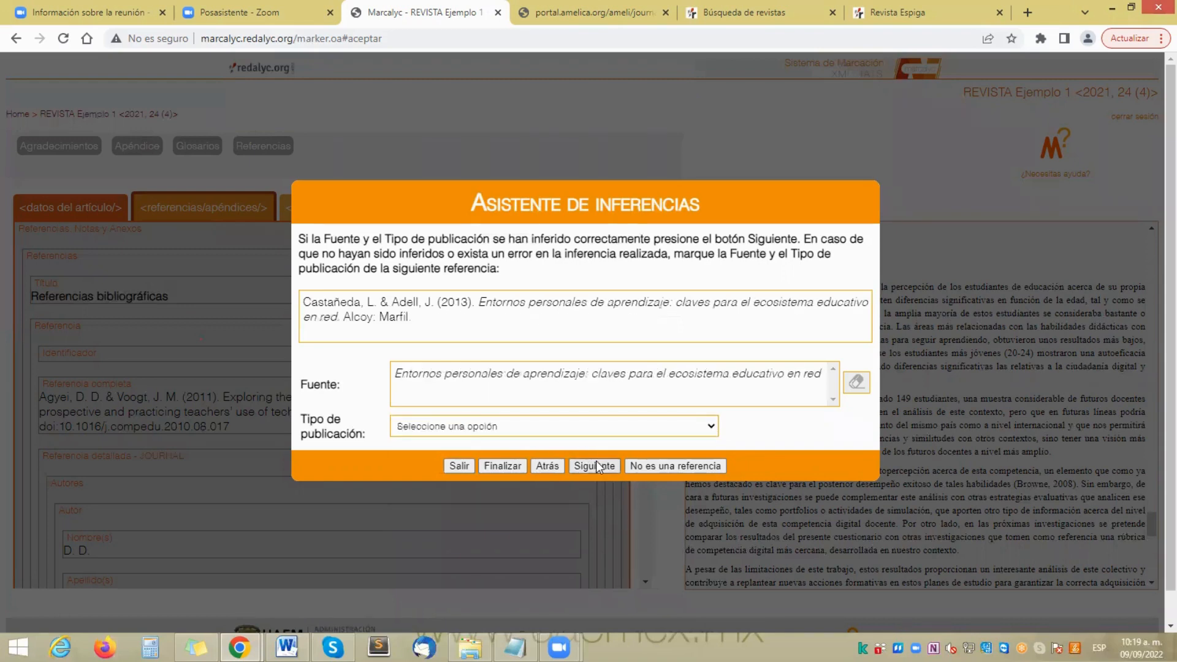
Step: Classify the references "Entornos personales de aprendizaje" and "Competencias y estándares tic para la profesión docente" as Libro|Capítulo de libro
click(706, 427)
click(507, 457)
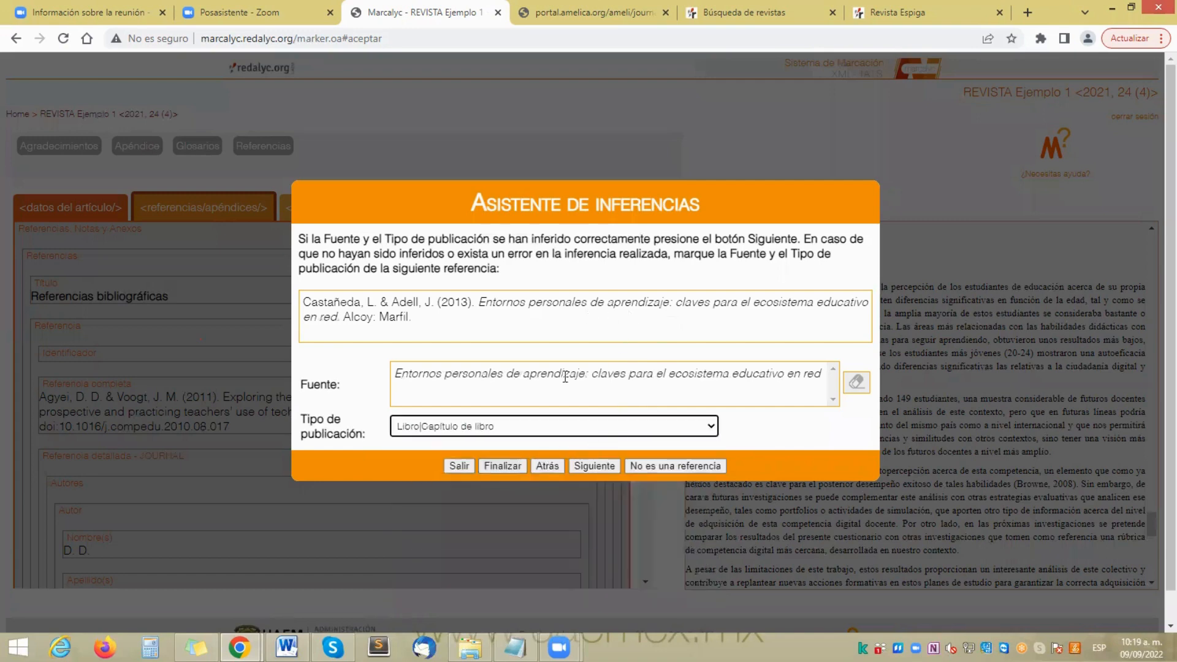
click(588, 466)
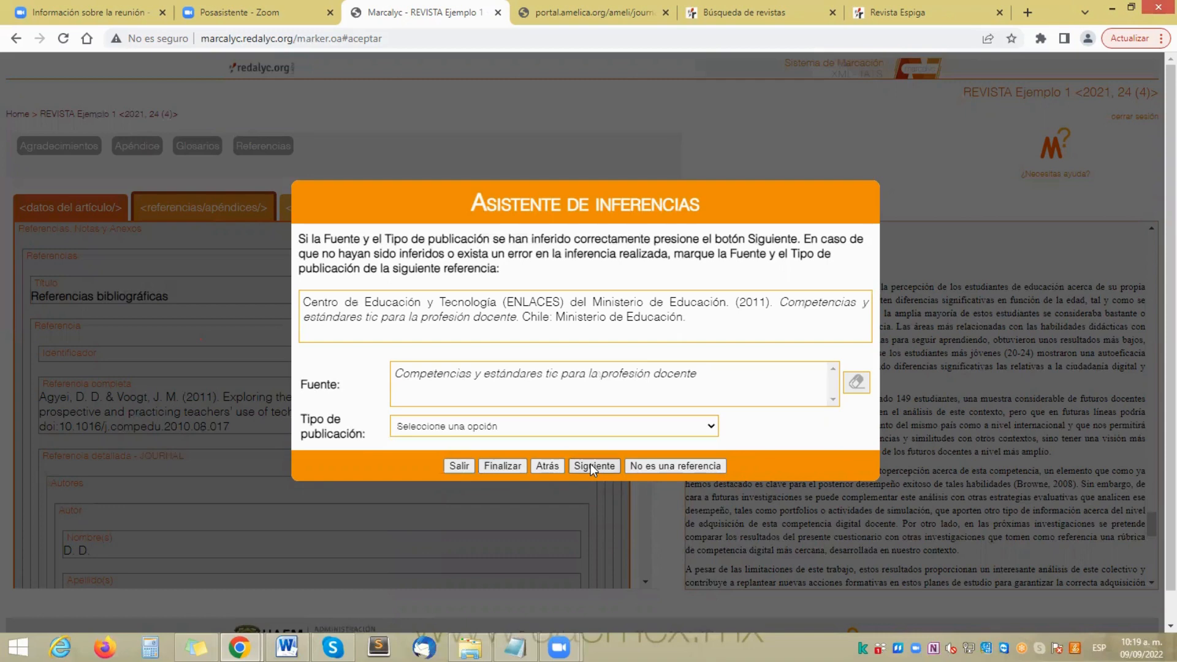
click(711, 428)
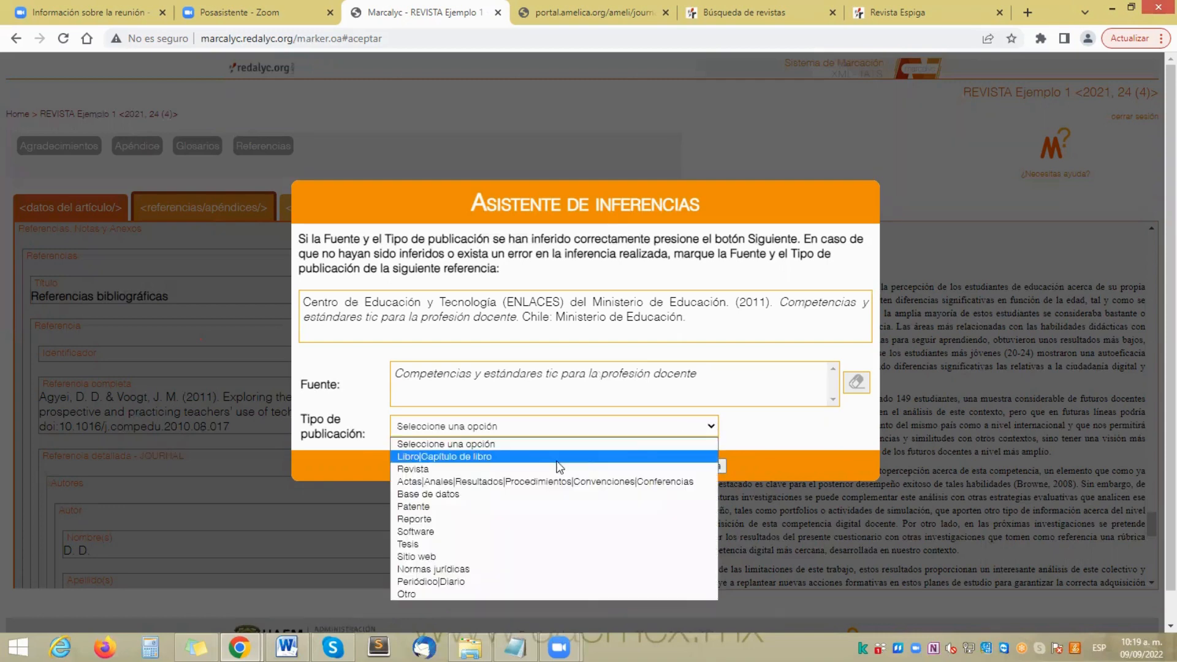
click(554, 466)
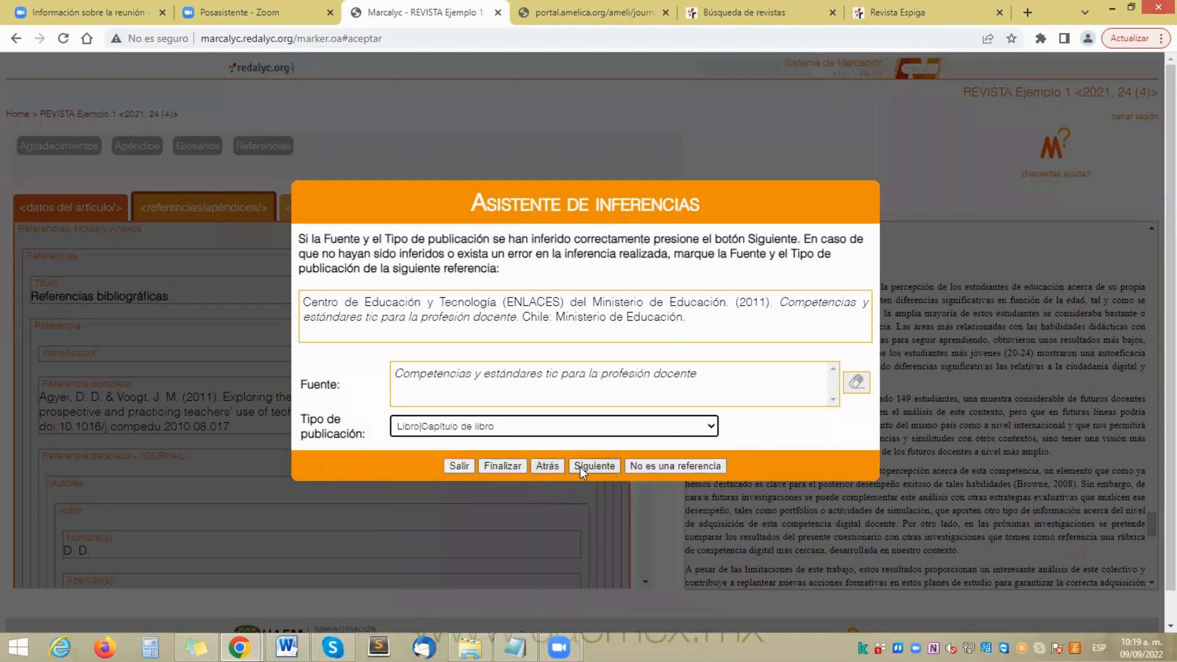
click(583, 465)
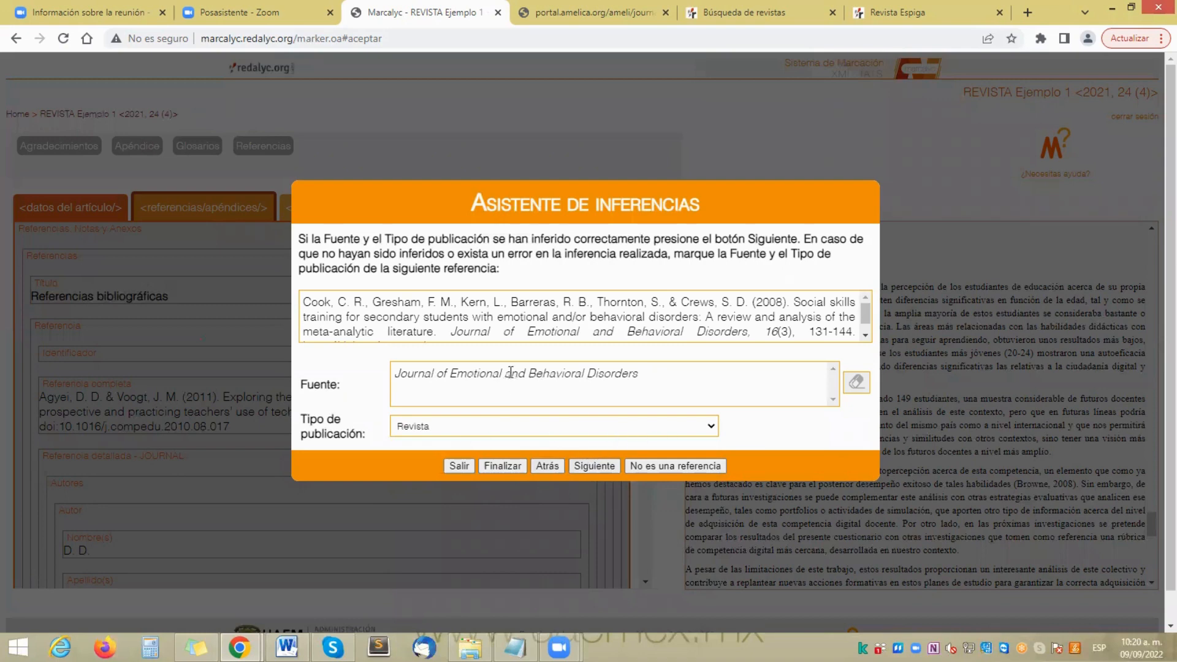
Step: Accept the inferred source and publication type of the remaining references and finalize the reference inference assistant
click(591, 467)
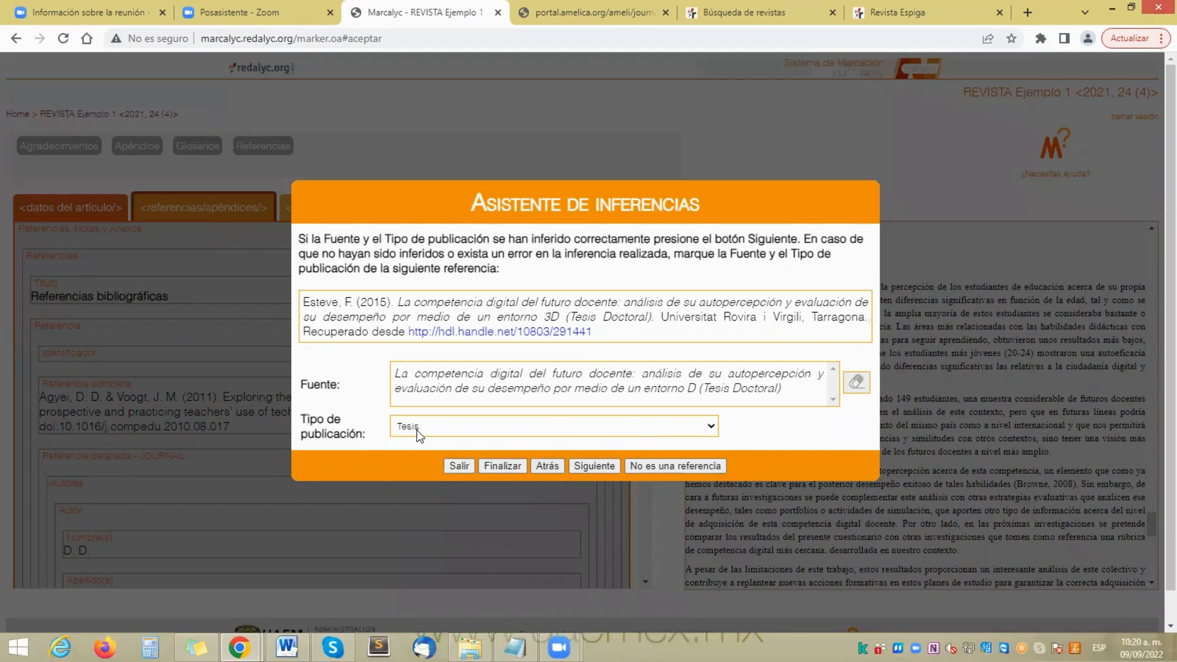
click(601, 468)
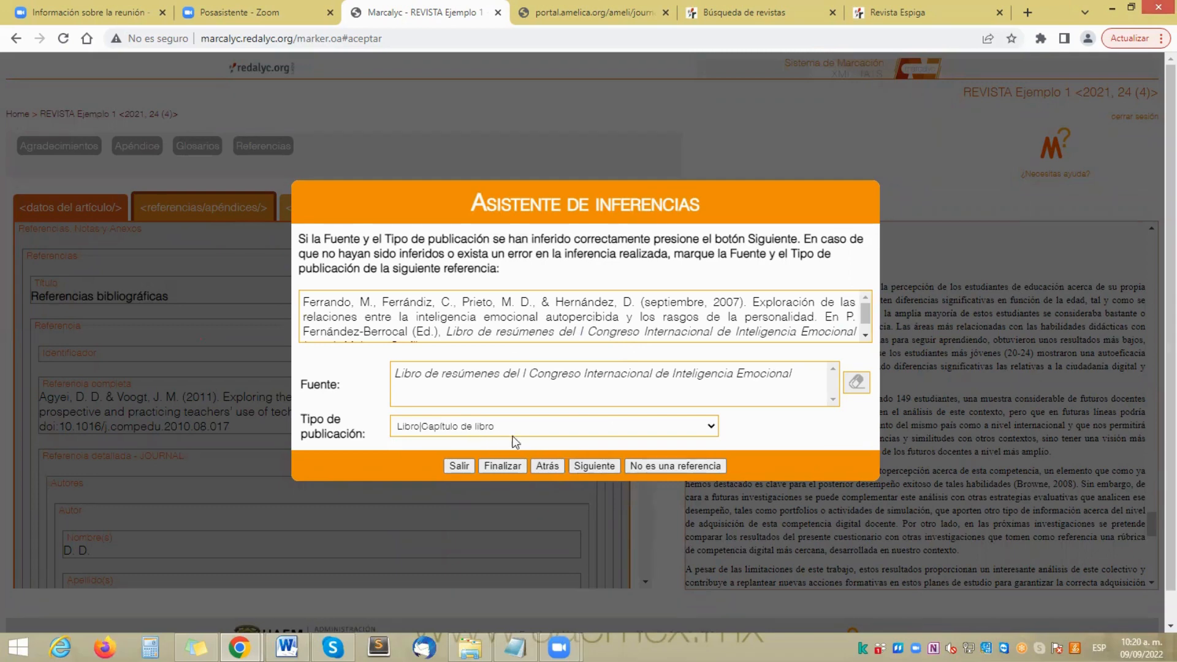
click(598, 467)
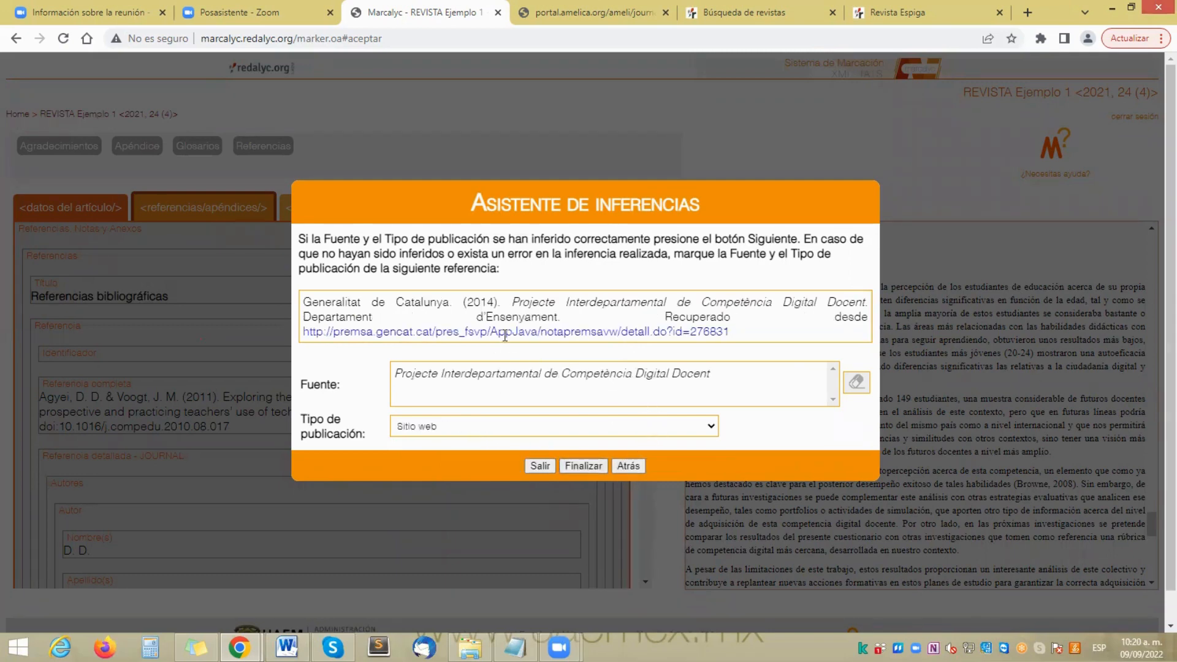
click(582, 466)
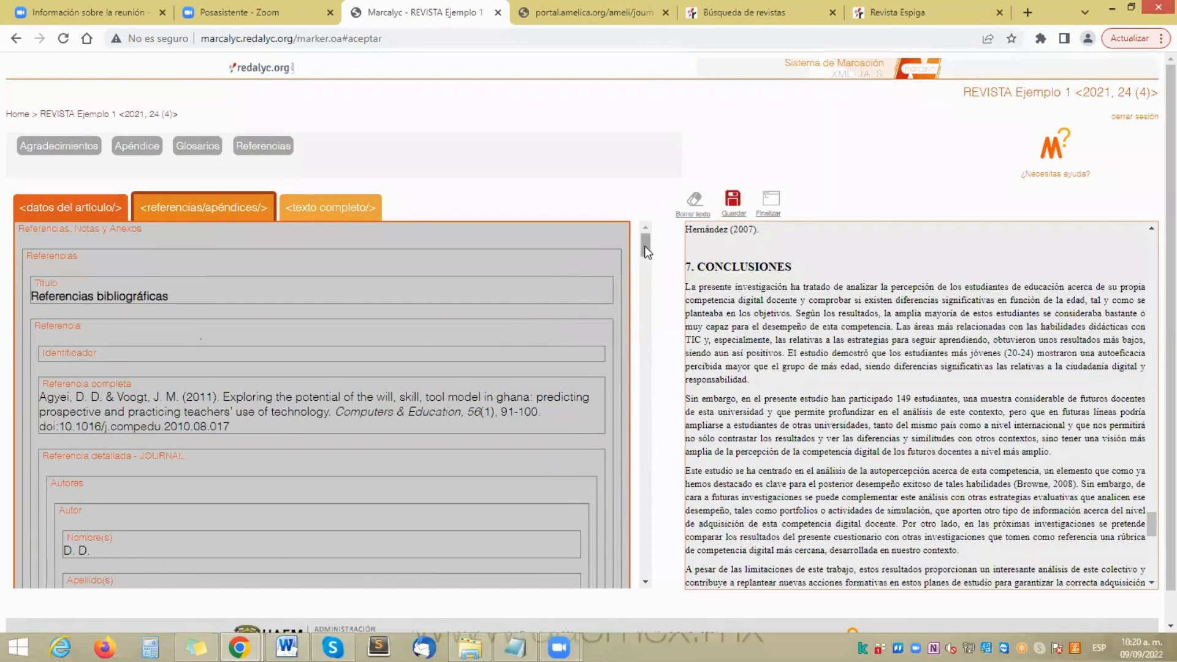
Step: Review the detailed mark-up of the references and the Notas against the article's reference list and notes
mouse_move(645, 250)
mouse_down()
mouse_move(641, 321)
mouse_move(649, 244)
mouse_up()
drag(1154, 524, 1154, 570)
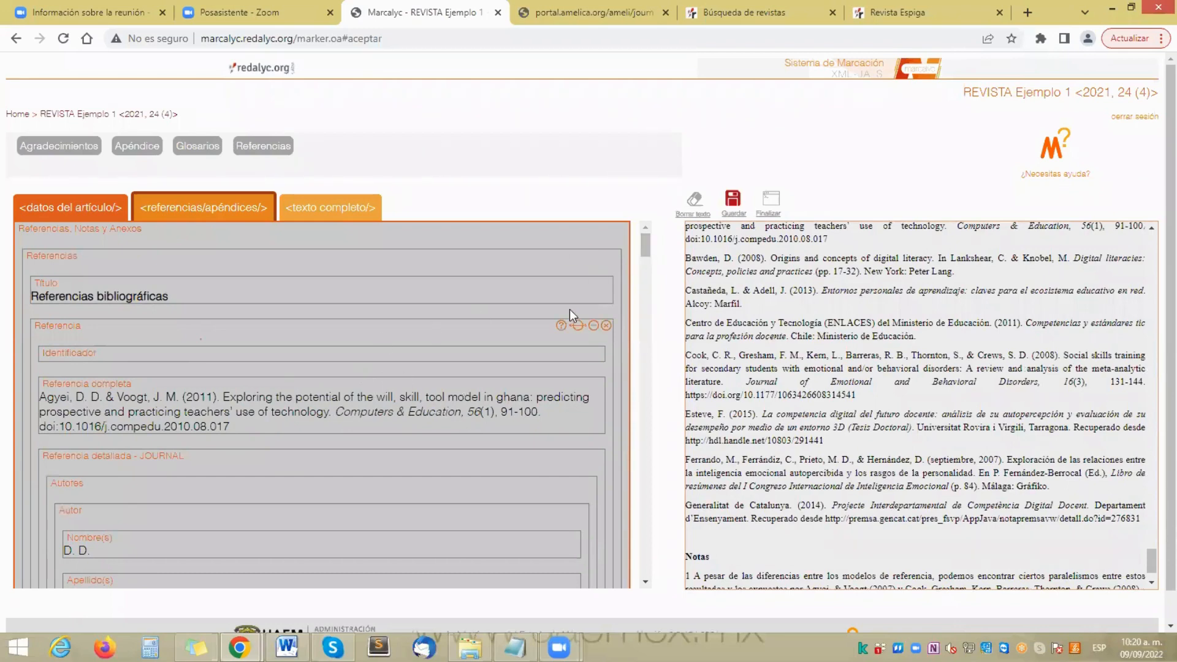
scroll(643, 250, down, 1)
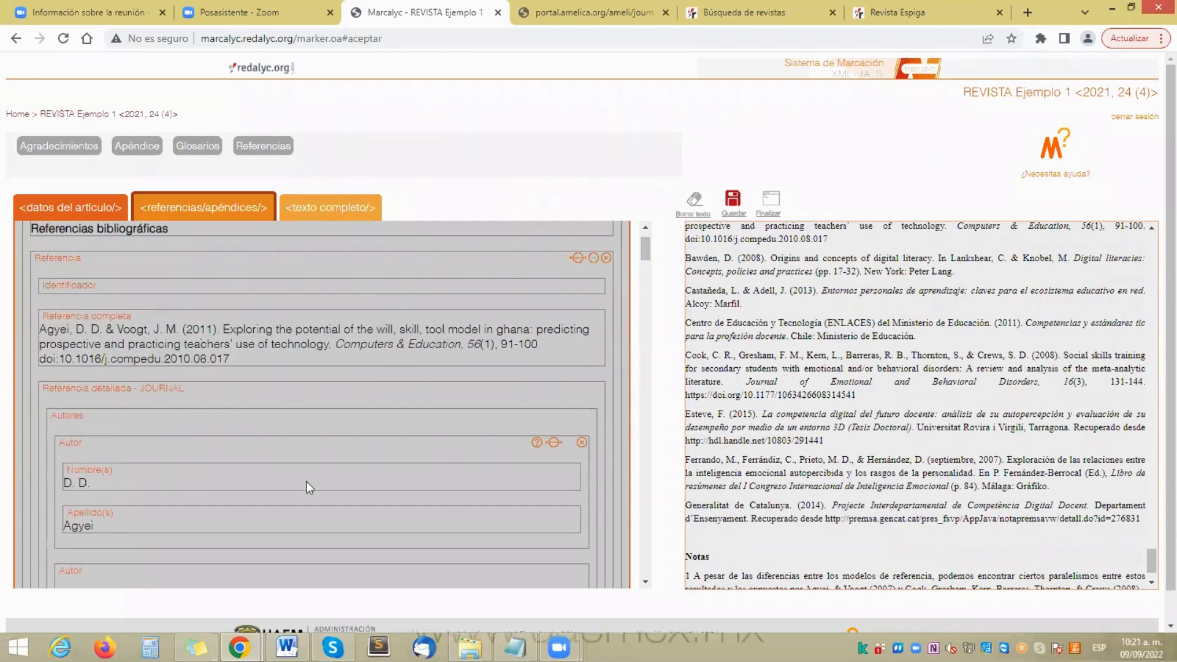
drag(642, 257, 647, 282)
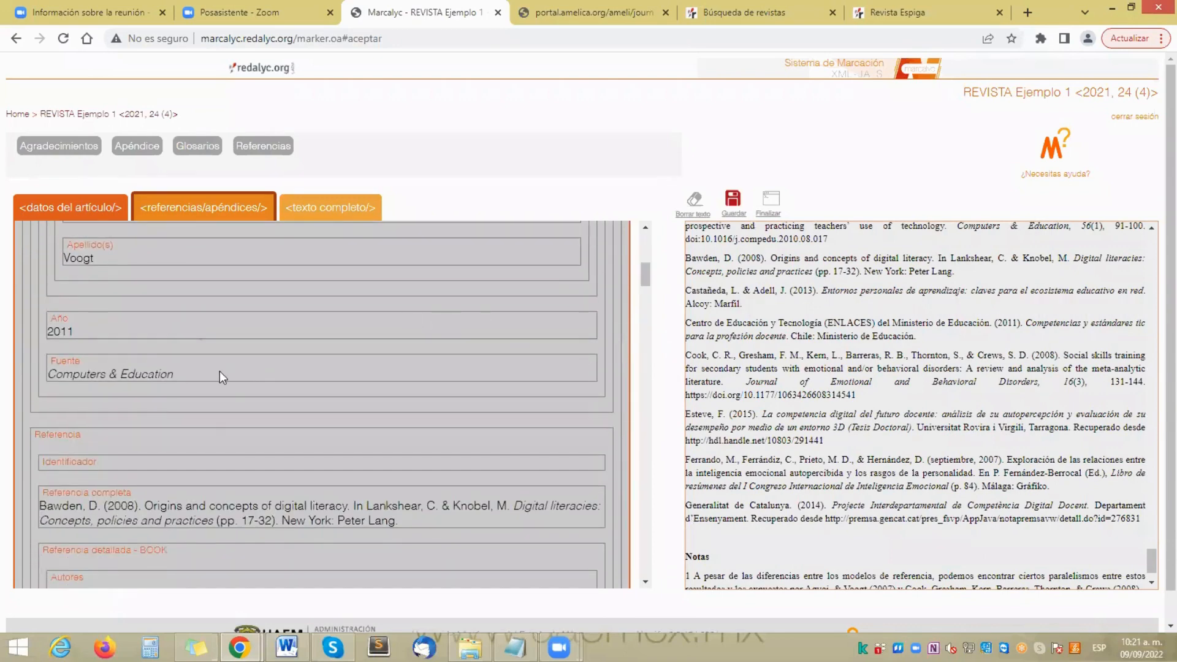
drag(646, 277, 647, 301)
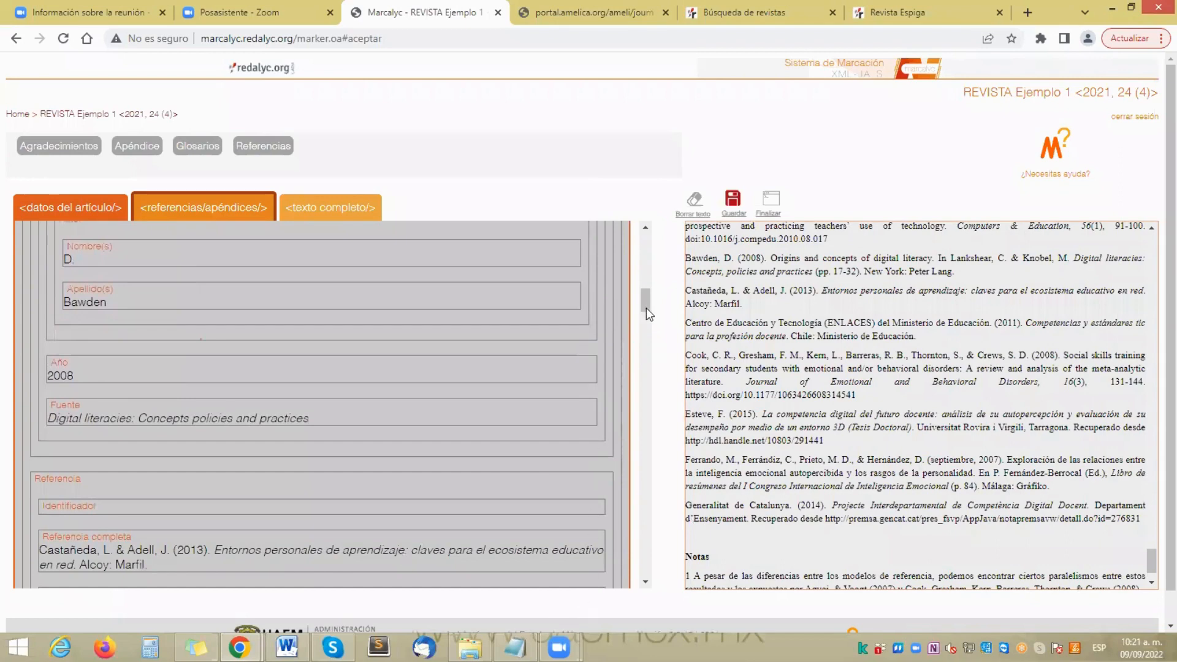
drag(646, 306, 657, 546)
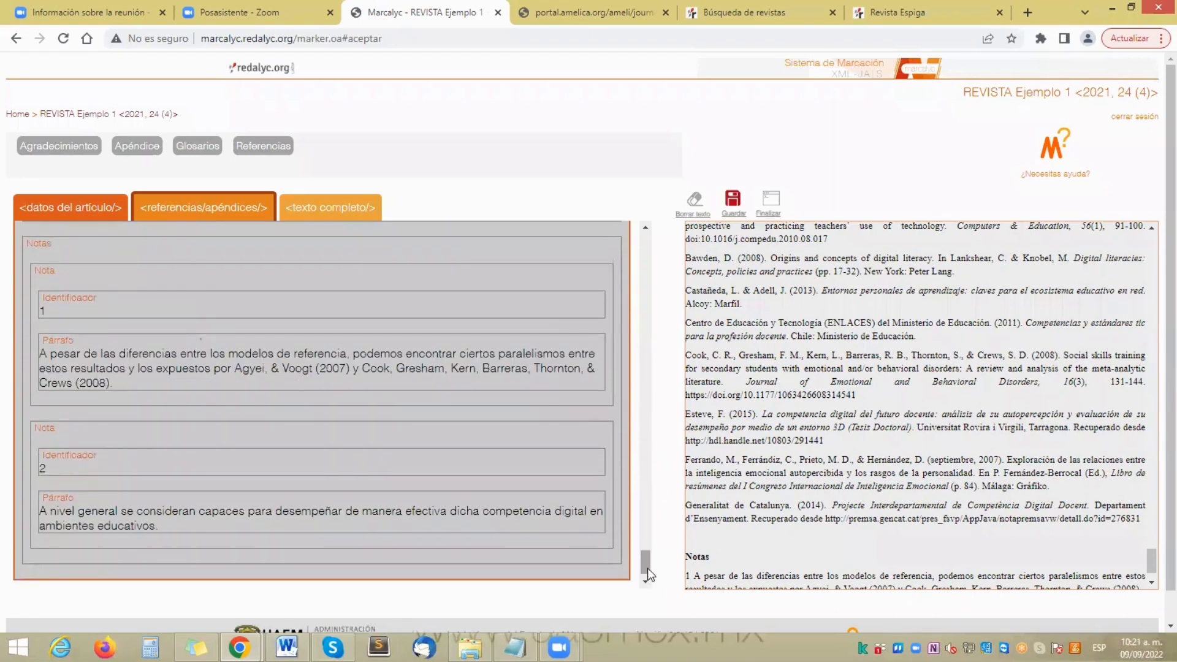
scroll(1154, 579, down, 1)
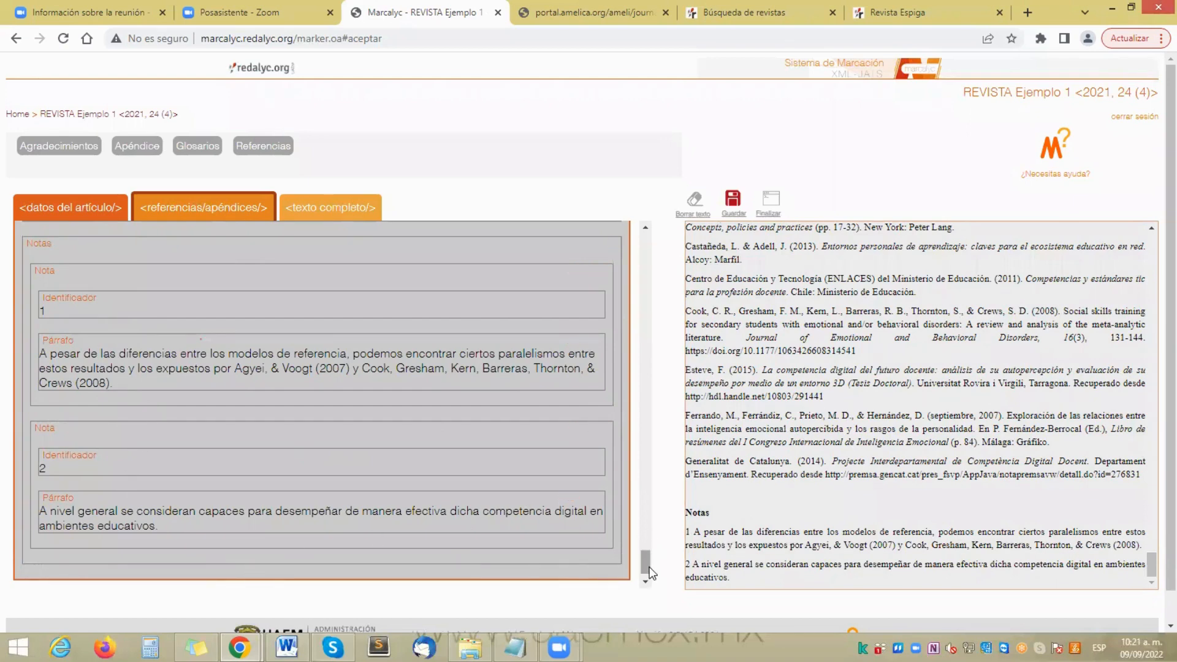
drag(647, 562, 645, 241)
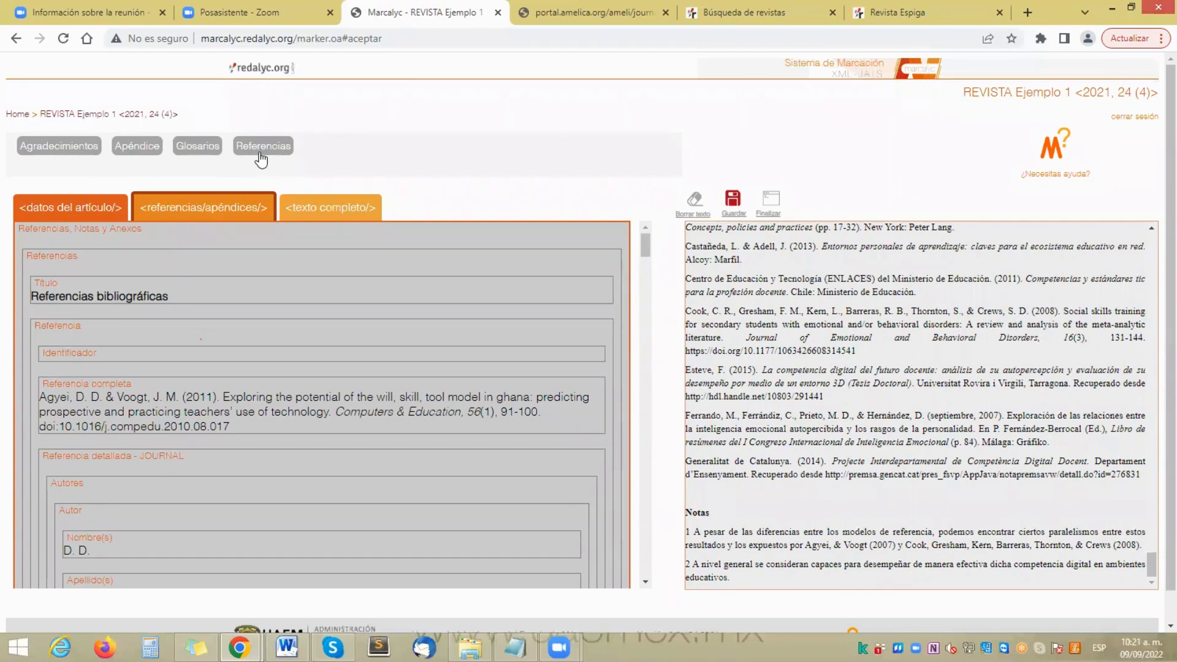
Step: Add an Agradecimientos element, mark the article's acknowledgements text as its Párrafo, and save the changes
click(60, 152)
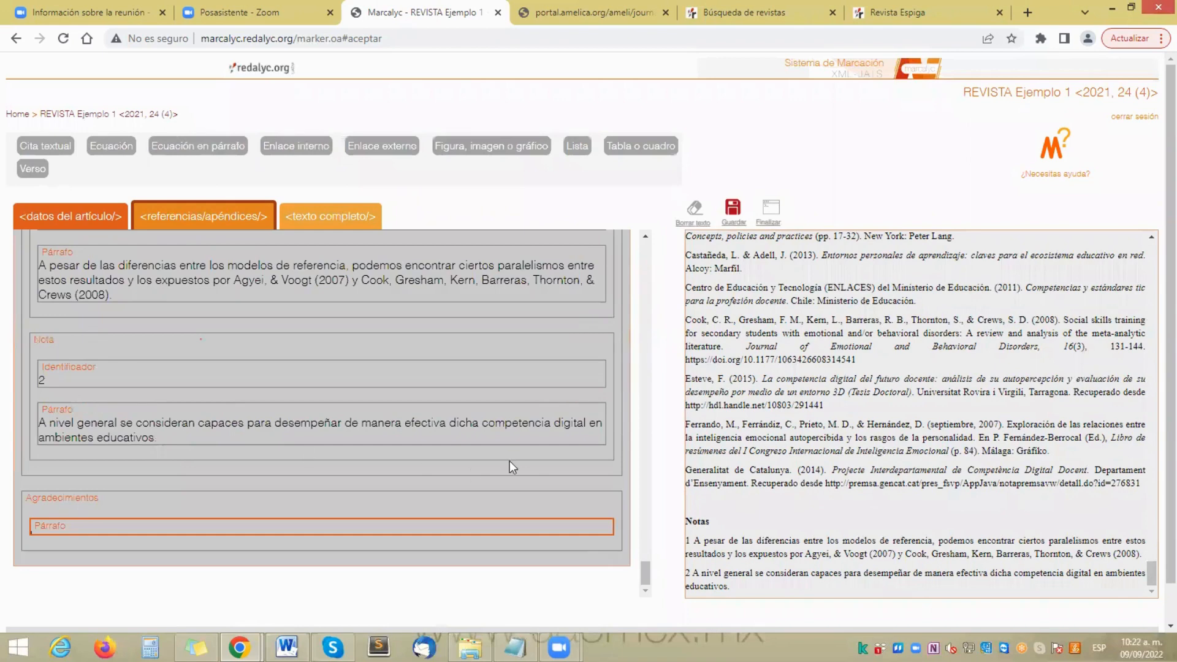
scroll(1155, 552, up, 5)
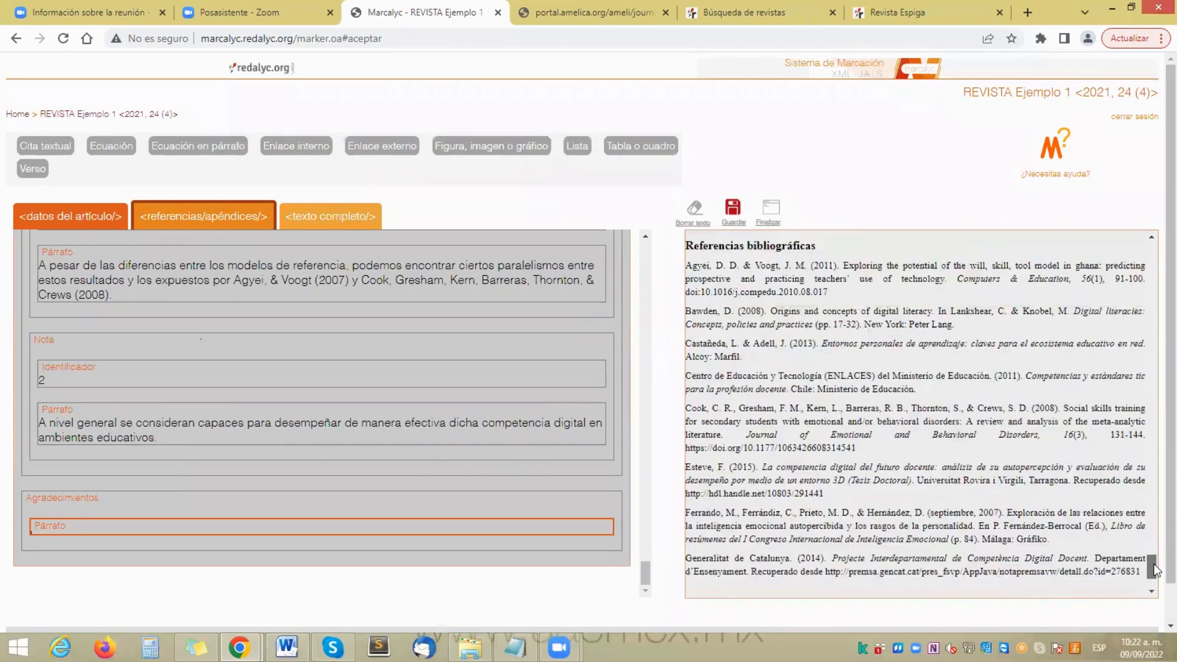
scroll(1155, 558, up, 1)
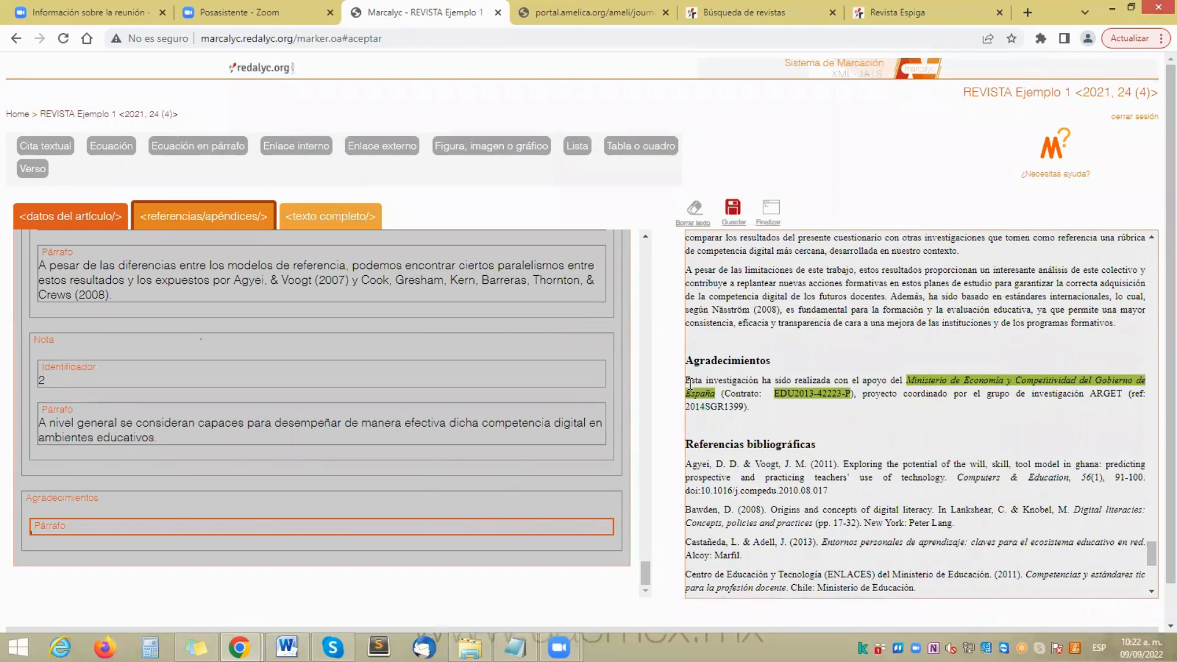
drag(689, 381, 749, 407)
click(564, 526)
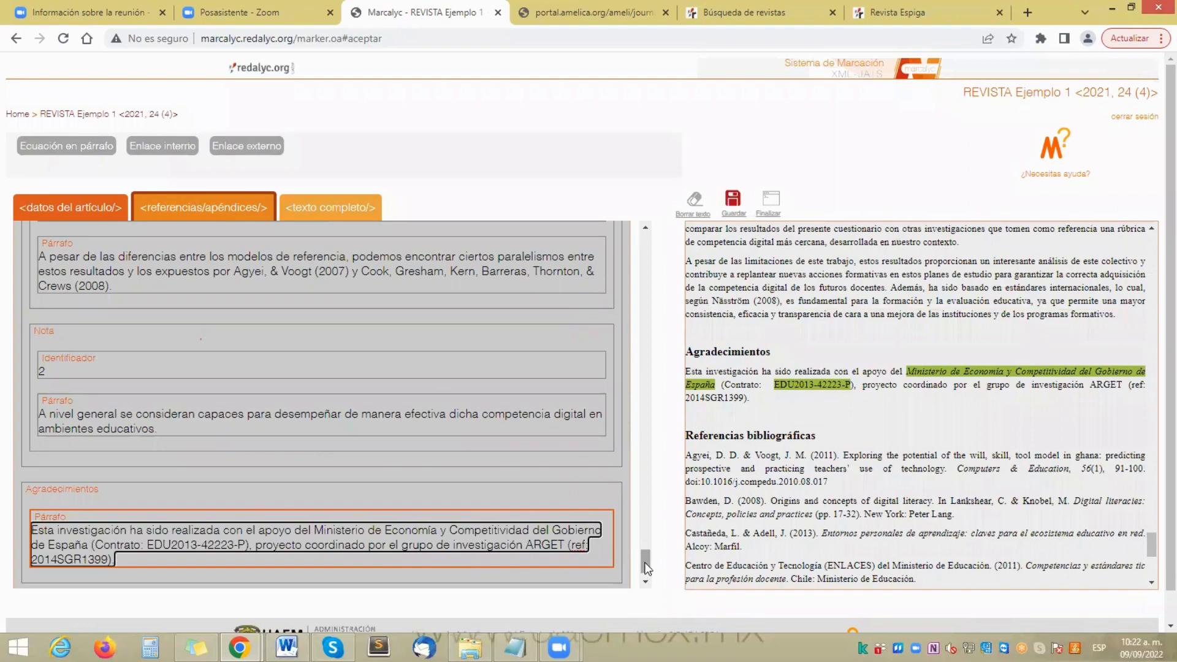
click(733, 200)
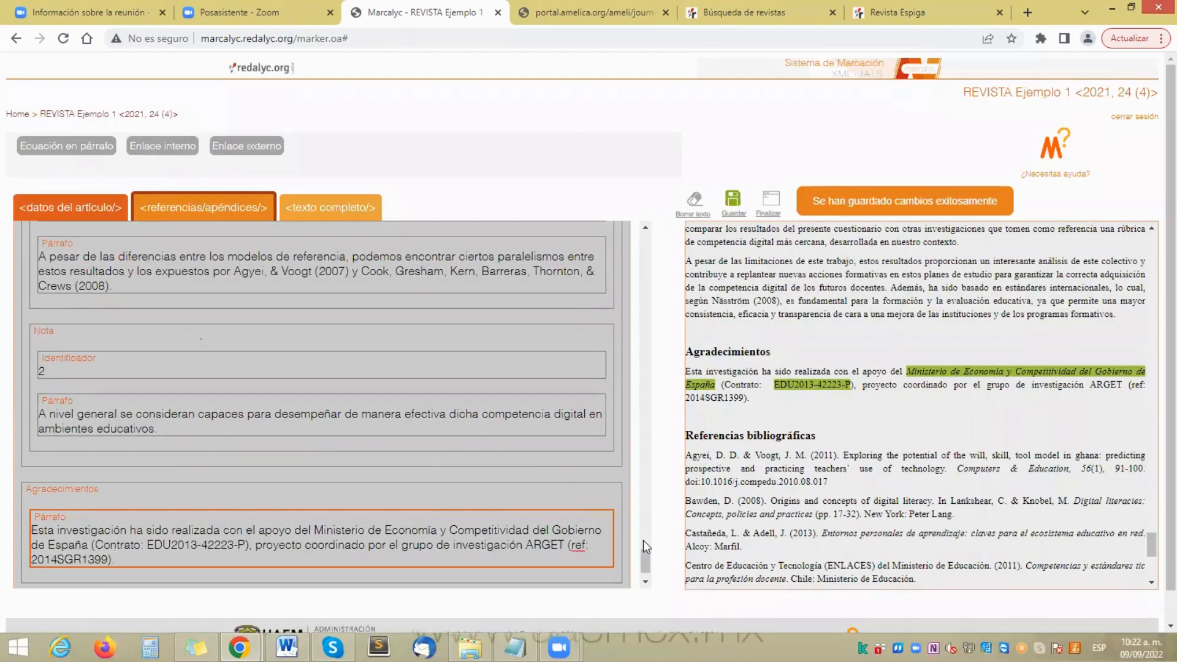
Step: Look over the article data and references sections of the mark-up, acknowledging the reminder about Revista references
drag(645, 557, 642, 237)
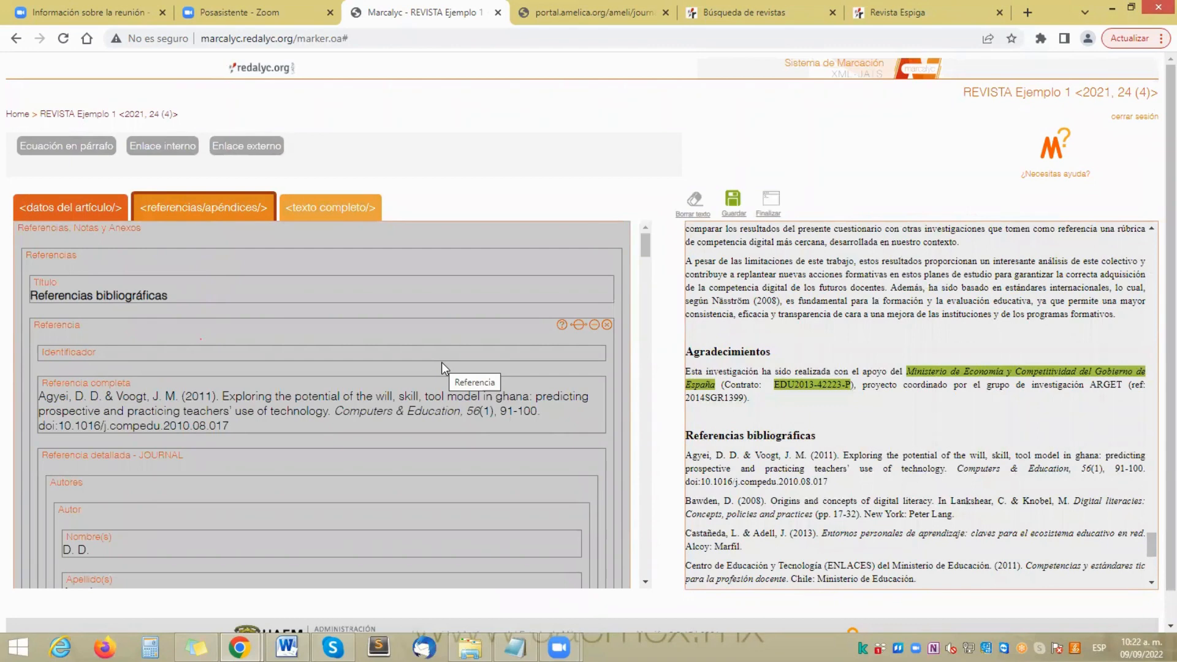
click(65, 211)
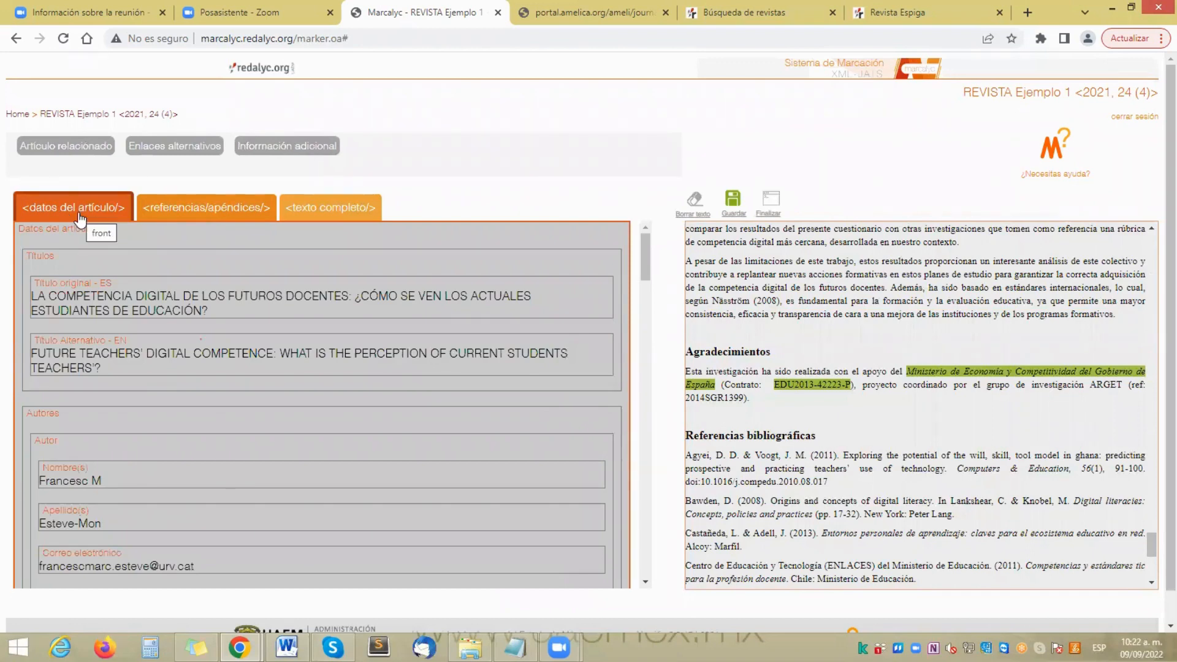
click(203, 208)
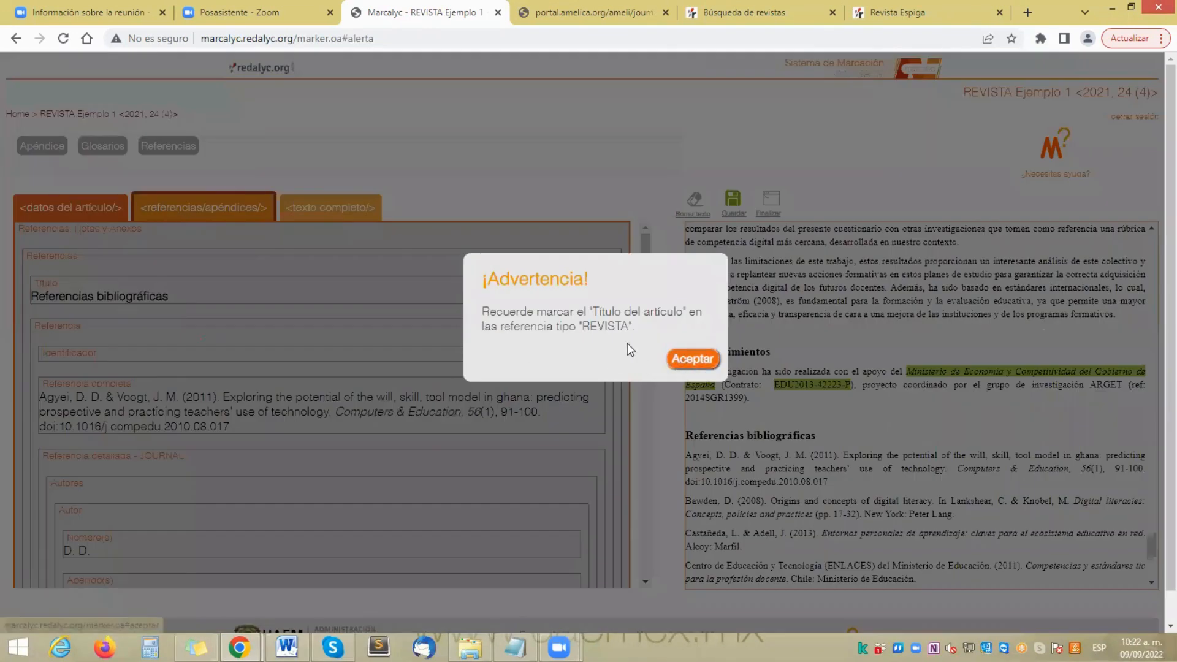
click(687, 356)
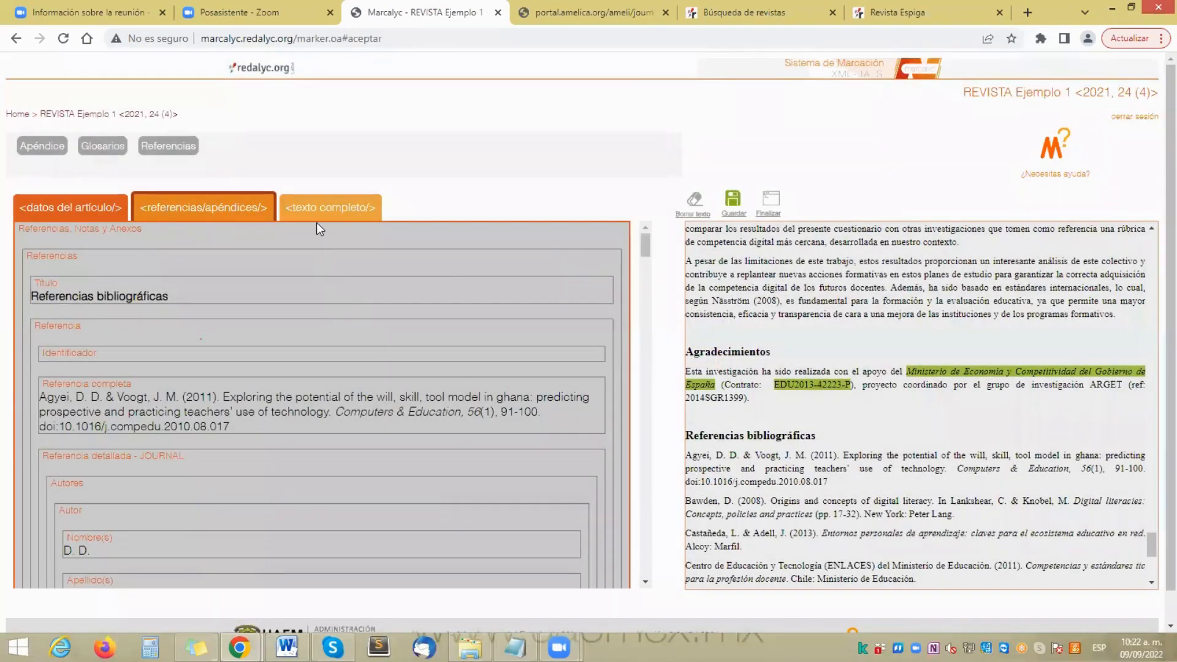
Step: Run the in-text citation inference assistant on section 1. INTRODUCCIÓN of the full text and check the references linked to its citations
click(318, 219)
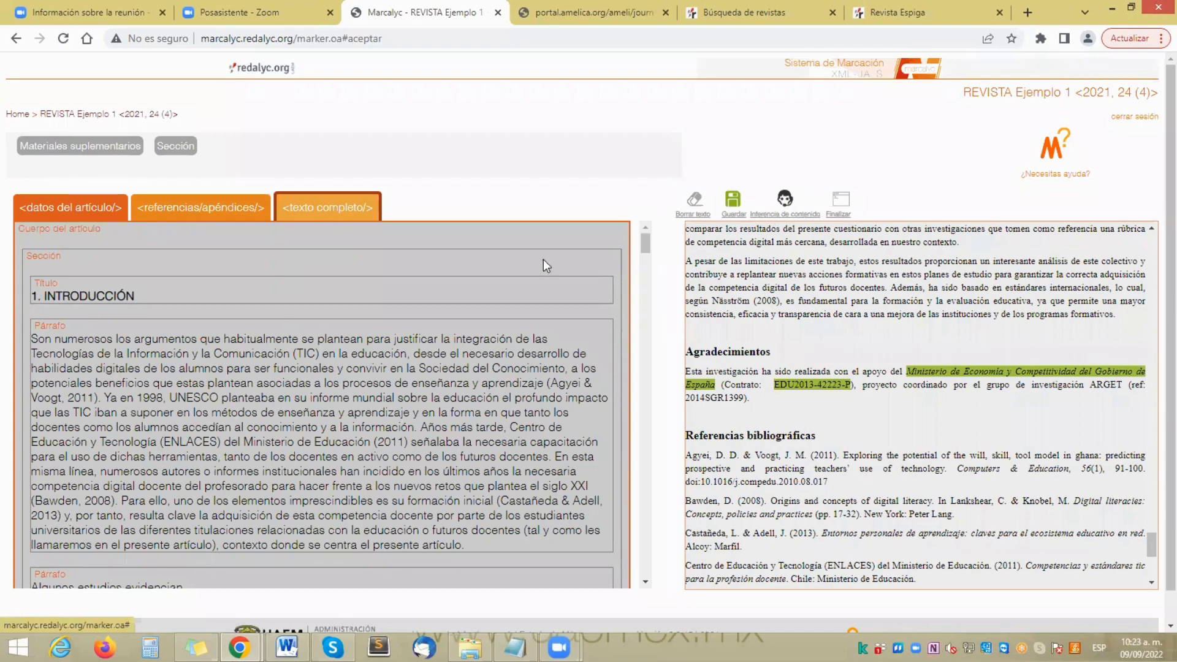
click(103, 265)
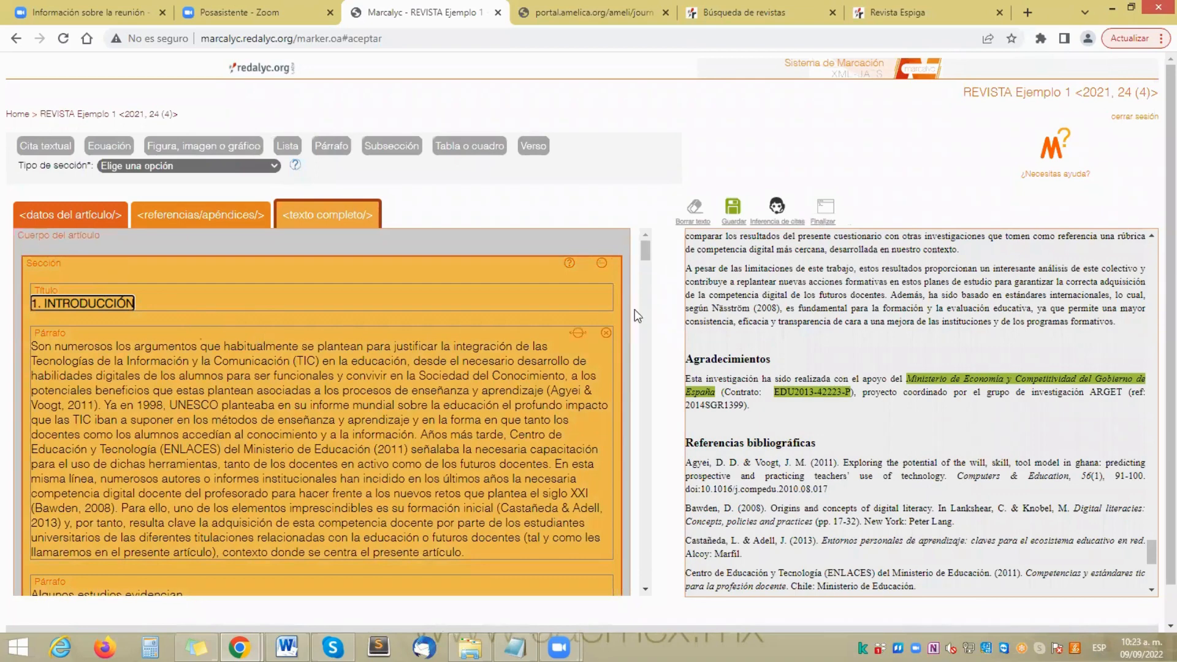
click(777, 211)
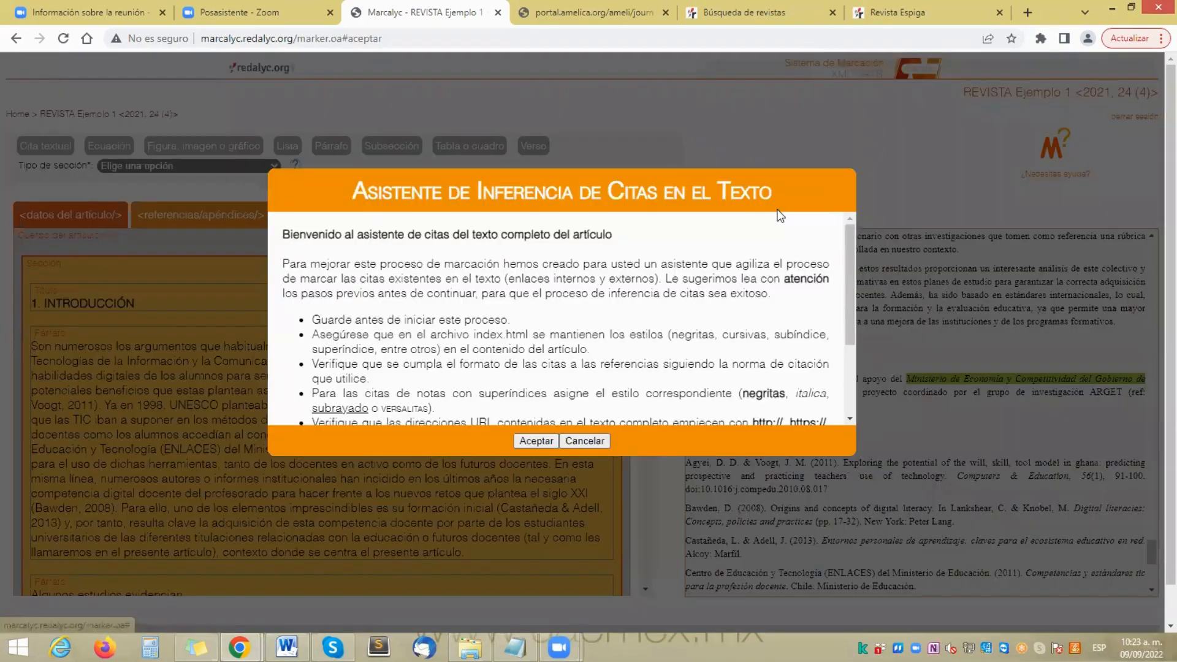
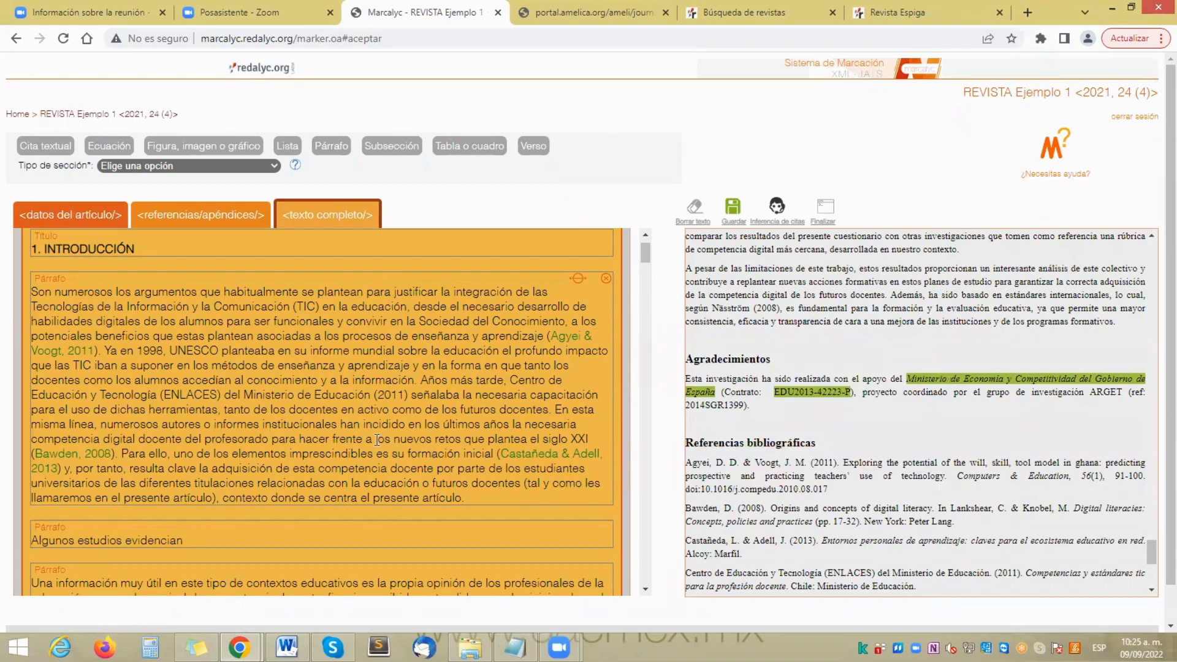
mouse_move(90, 461)
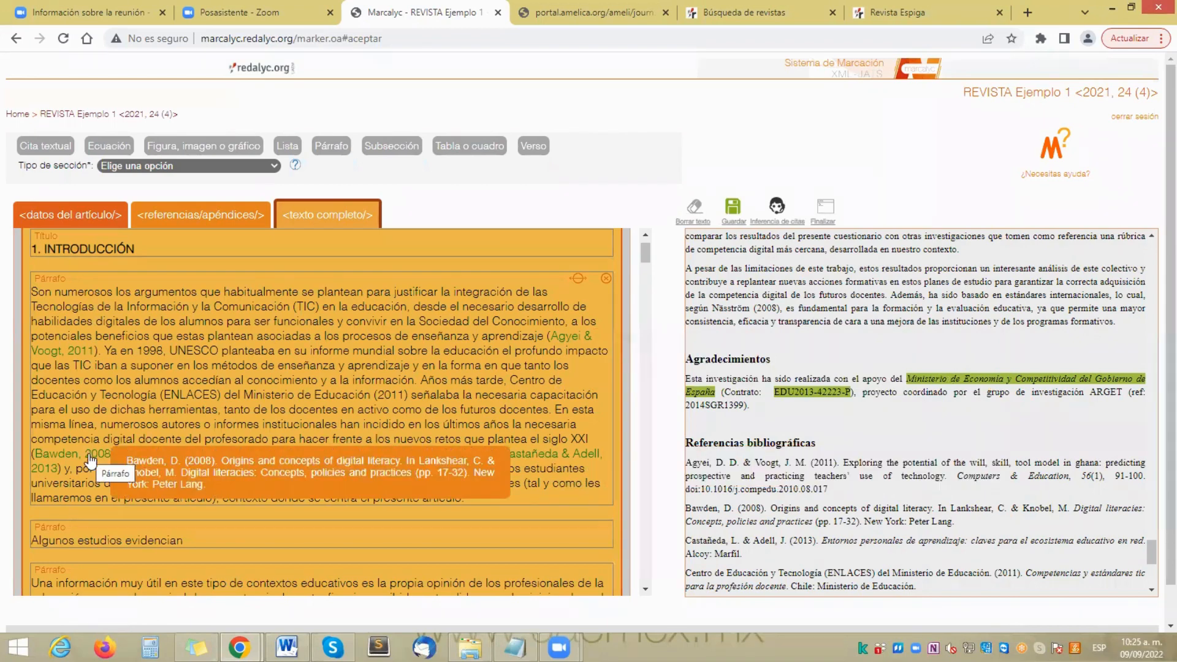
mouse_move(52, 470)
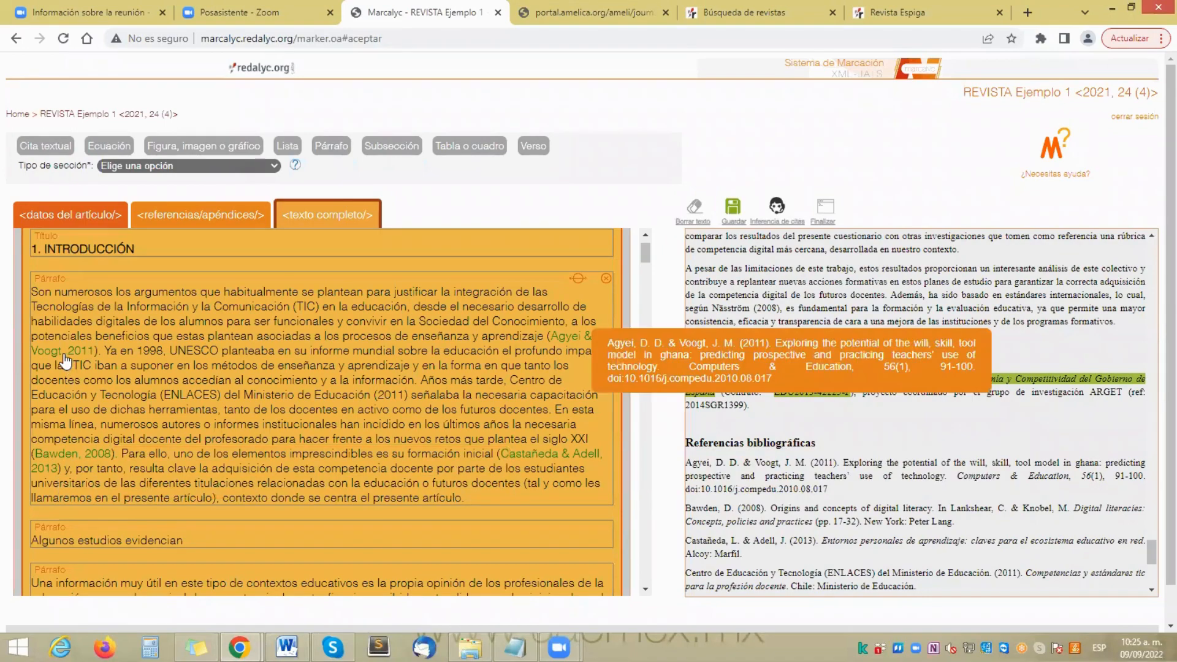
Step: Add an internal link from the "ecuación 1" mention in section 2. LA COMPETENCIA DIGITAL DOCENTE to its marked equation and check it
drag(643, 252, 645, 268)
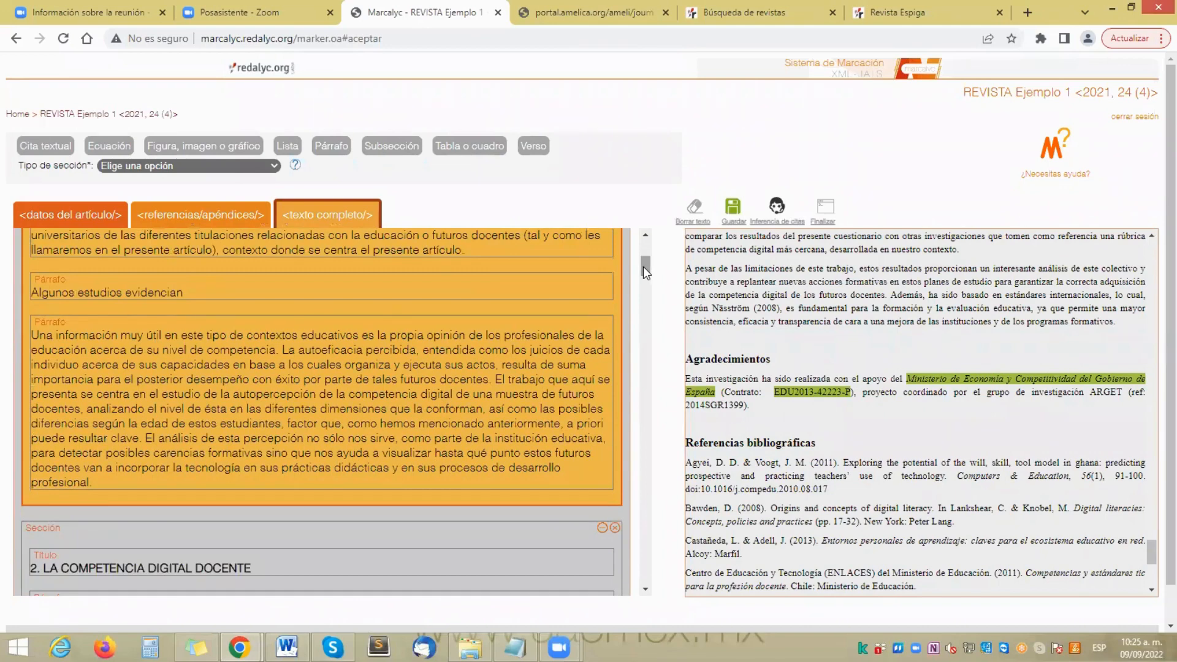
drag(642, 266, 646, 285)
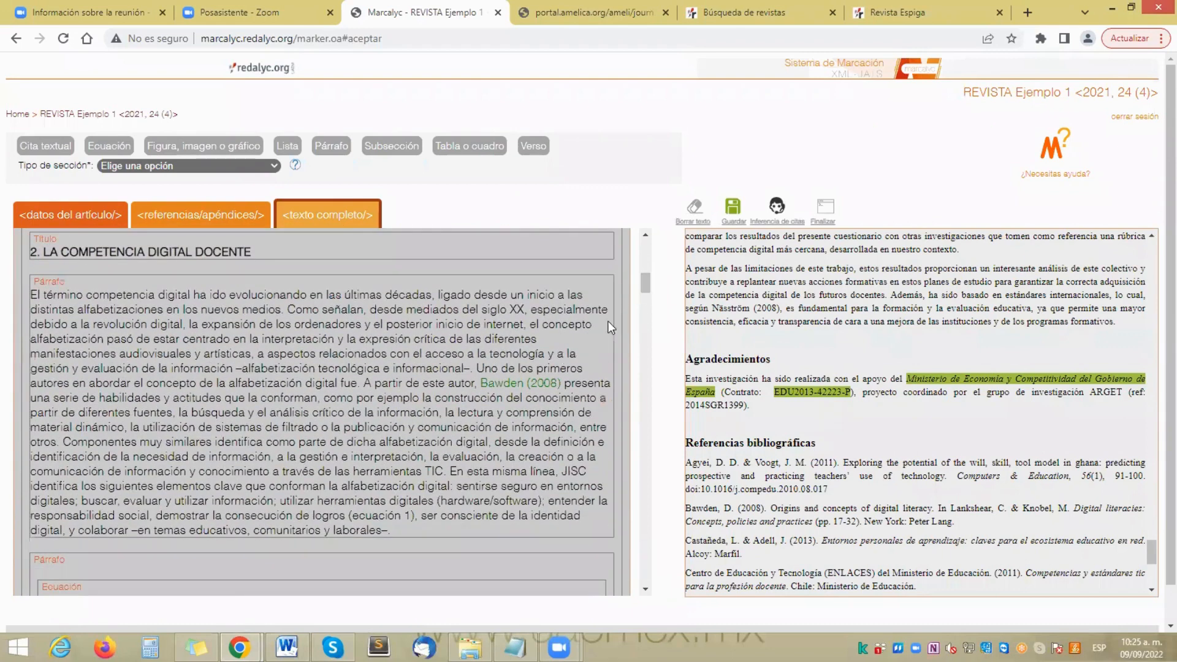
mouse_move(521, 387)
drag(642, 285, 642, 292)
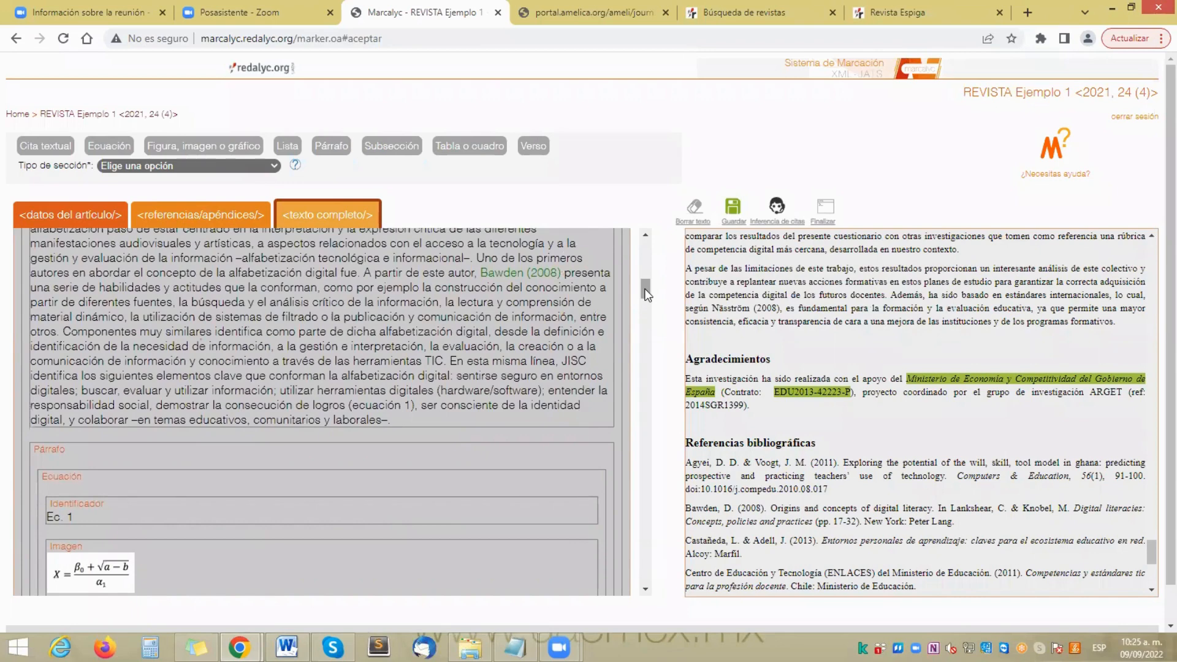
drag(646, 293, 647, 299)
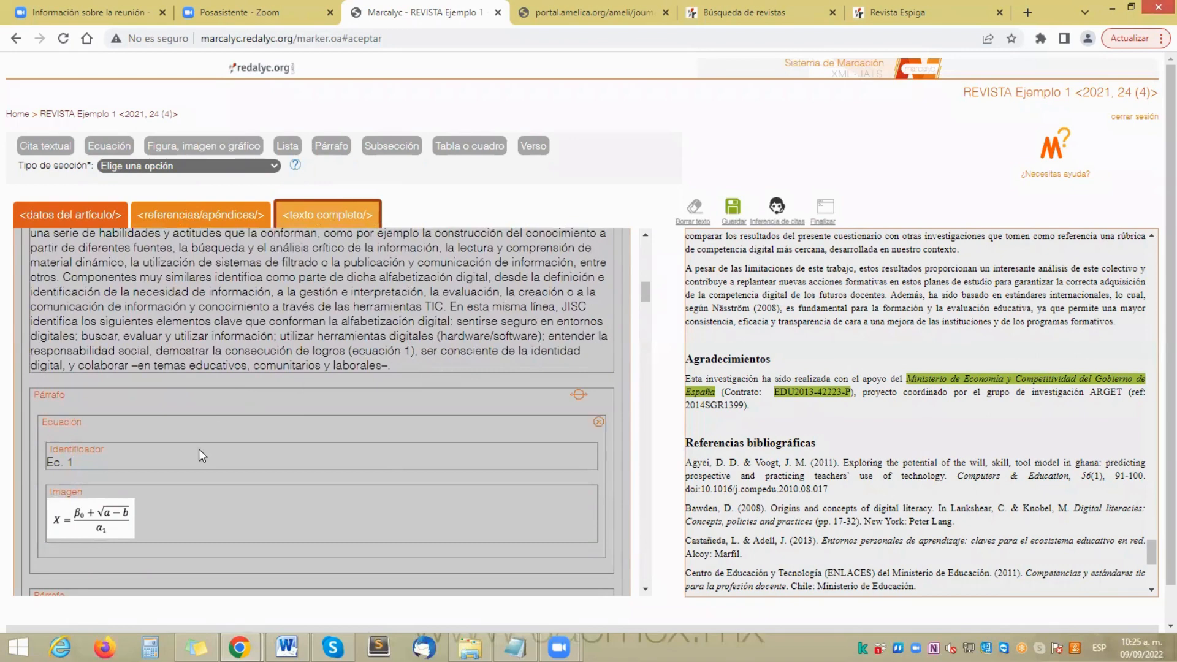
click(353, 351)
drag(354, 351, 410, 350)
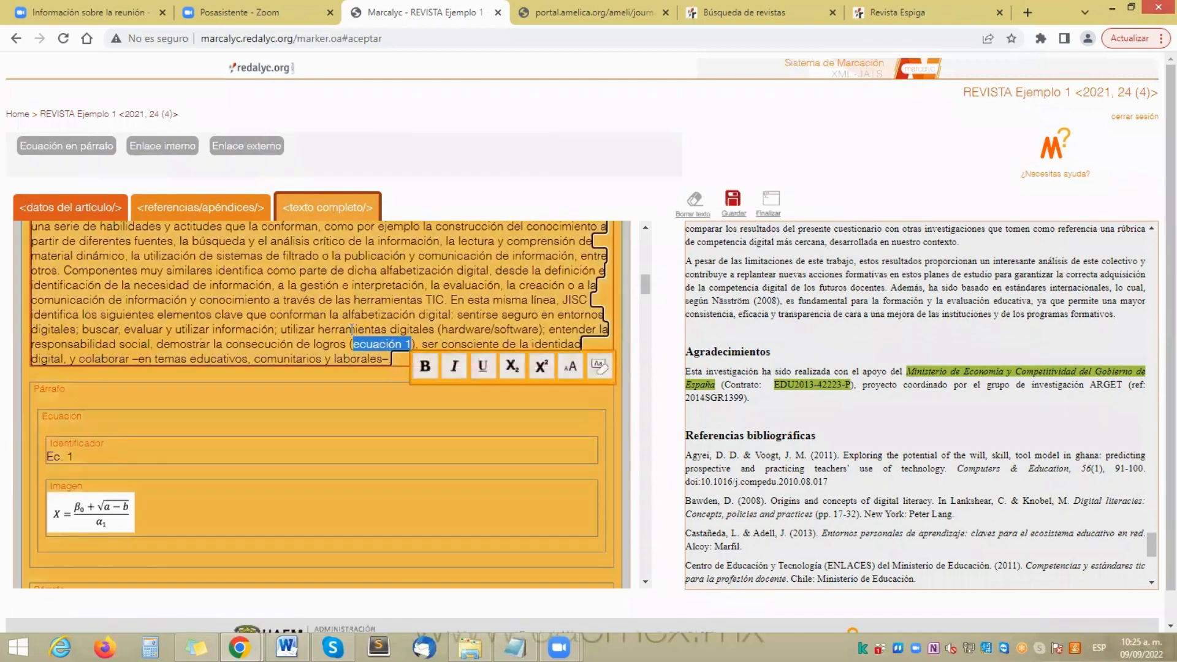
click(159, 153)
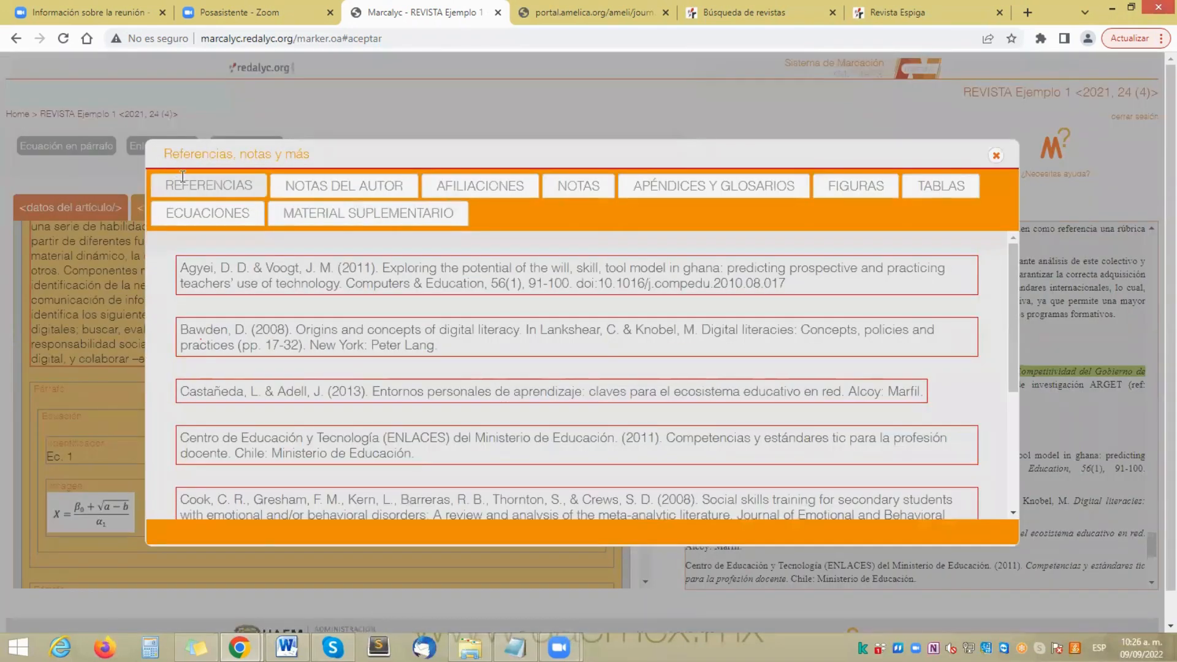
click(200, 217)
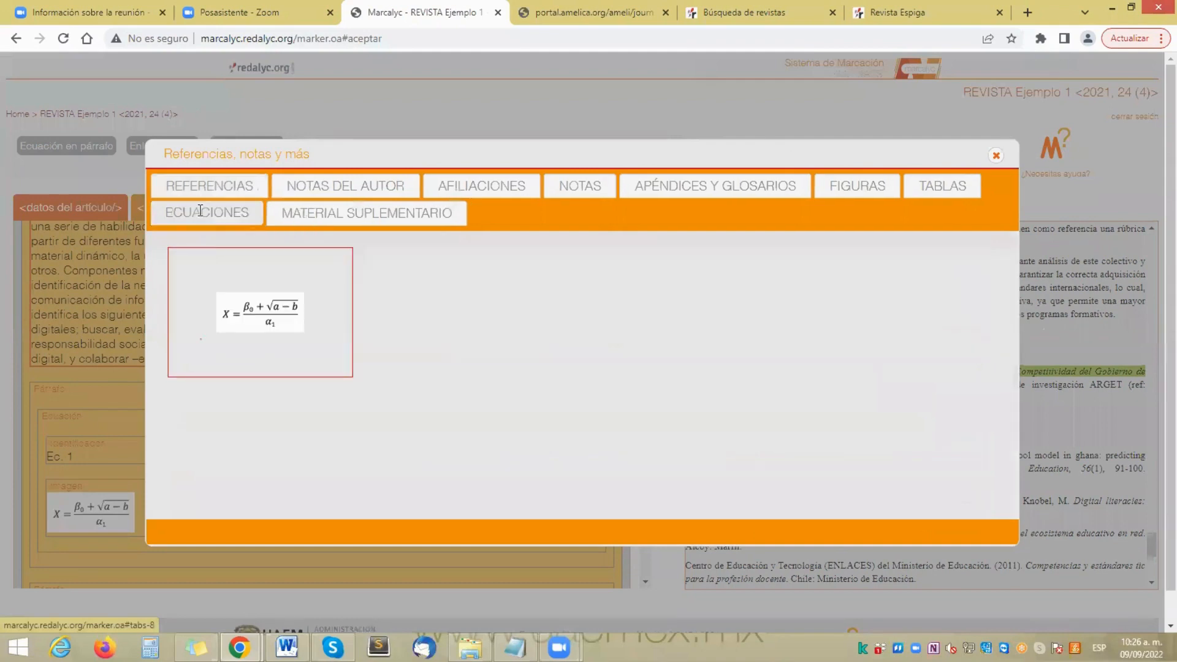
click(270, 317)
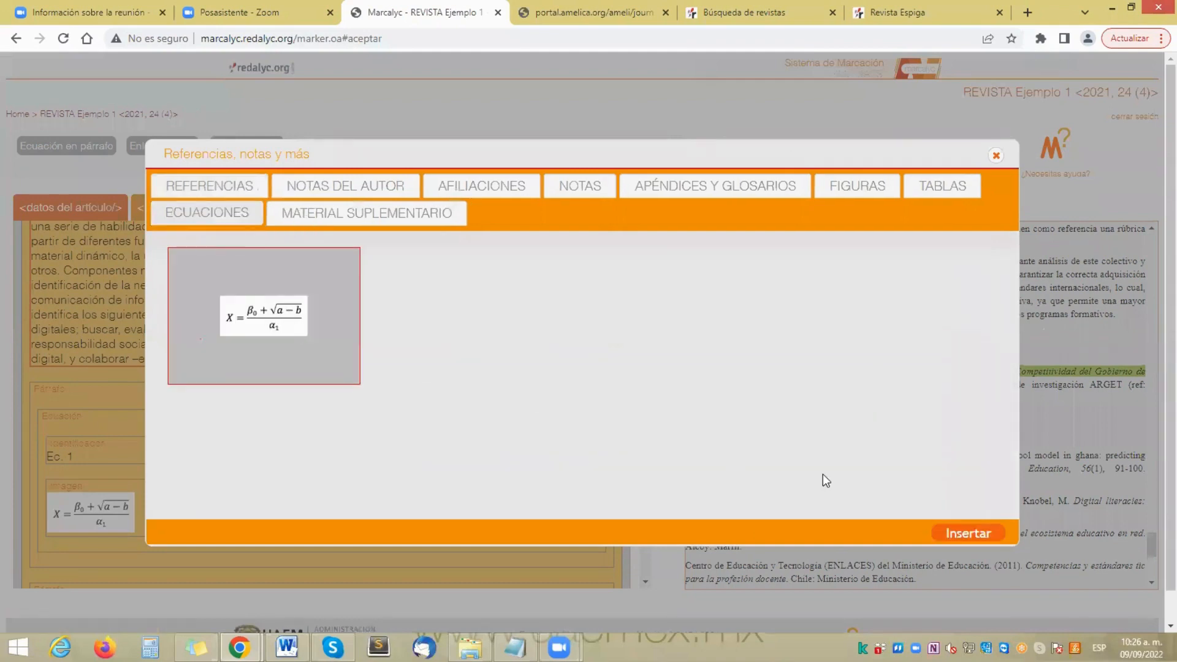
click(962, 532)
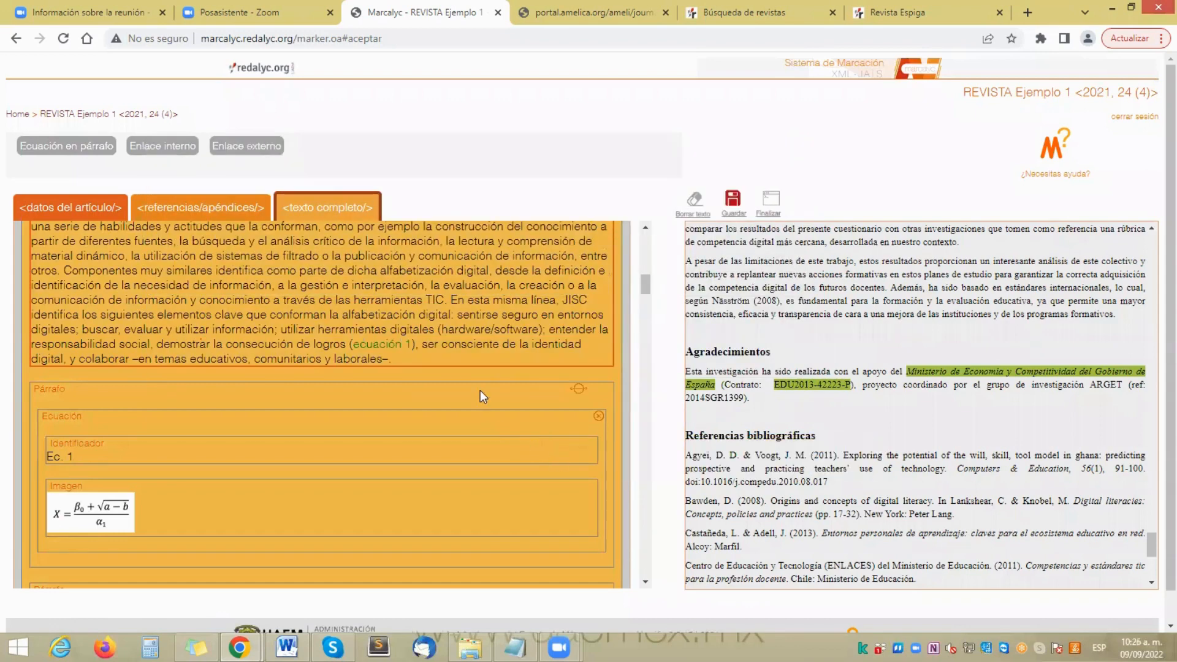
mouse_move(402, 350)
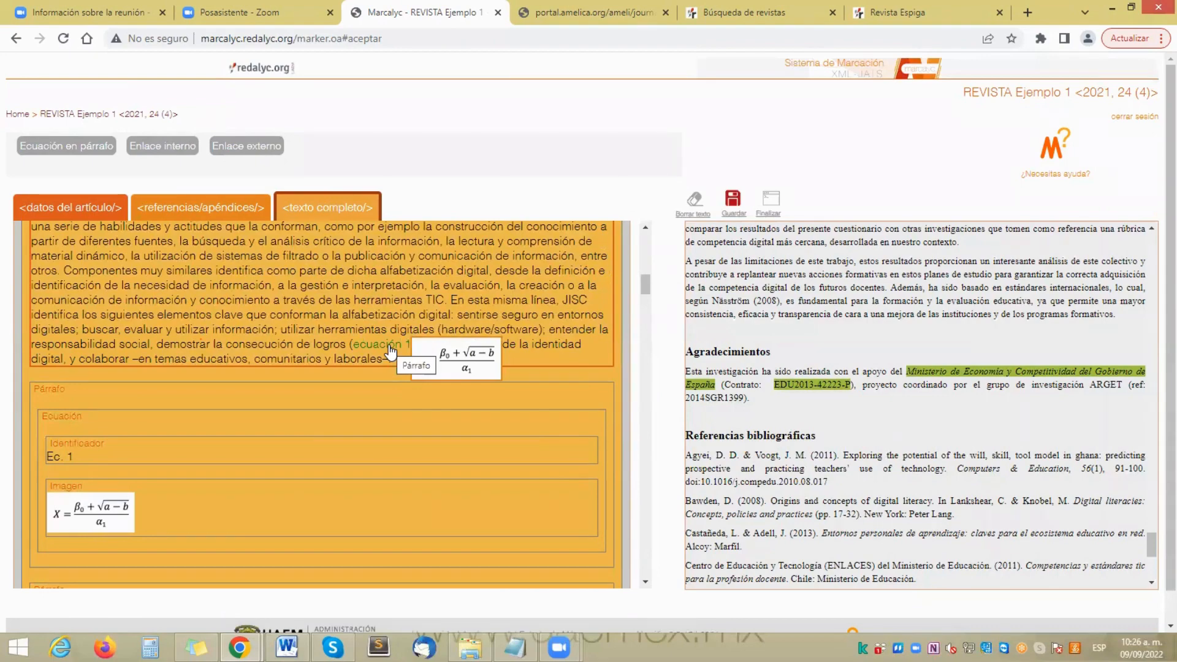
Step: Check the linked citations and the table and figure mentions in the remaining sections of the full text
drag(642, 290, 635, 335)
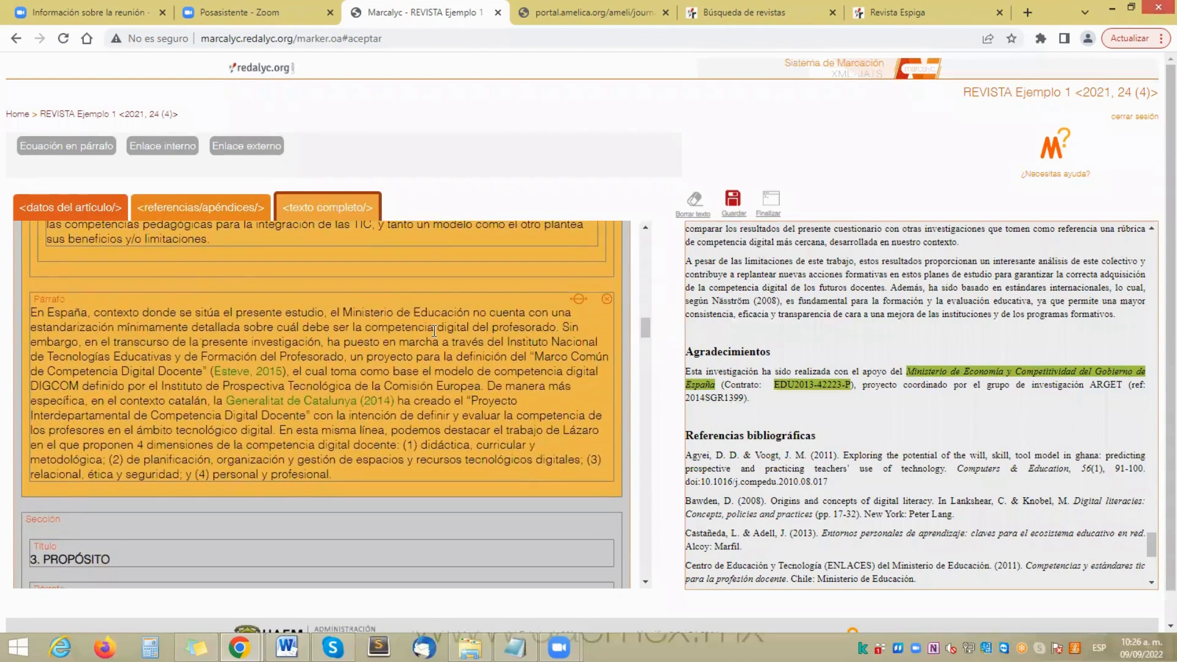
mouse_move(253, 378)
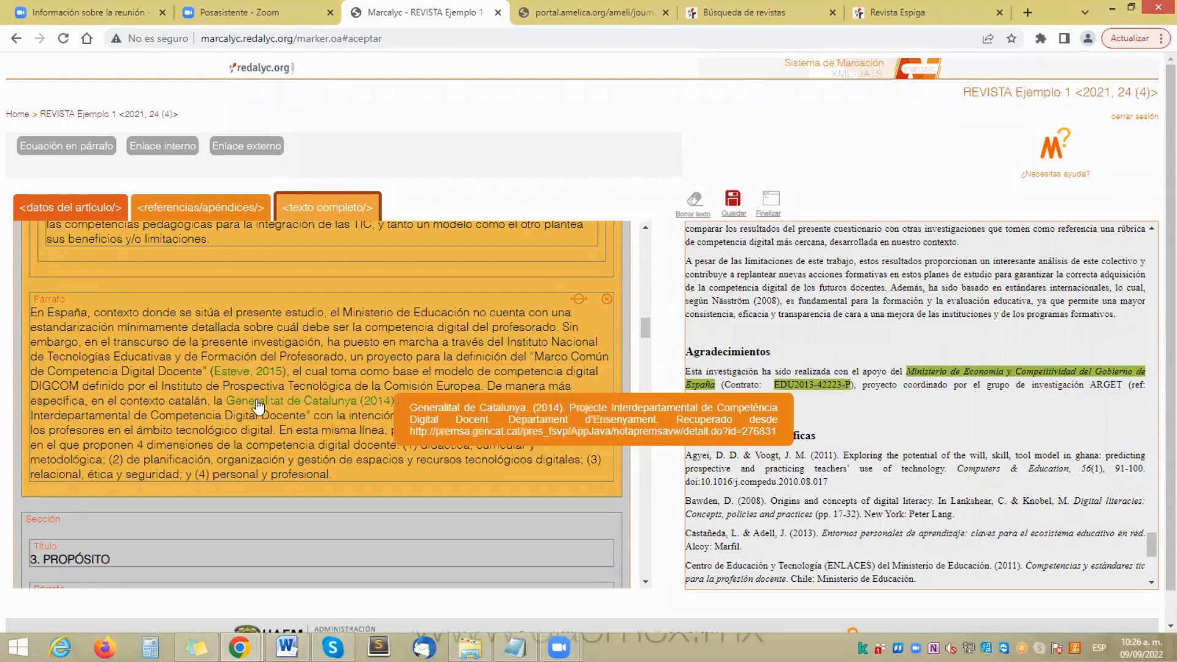
drag(646, 328, 645, 382)
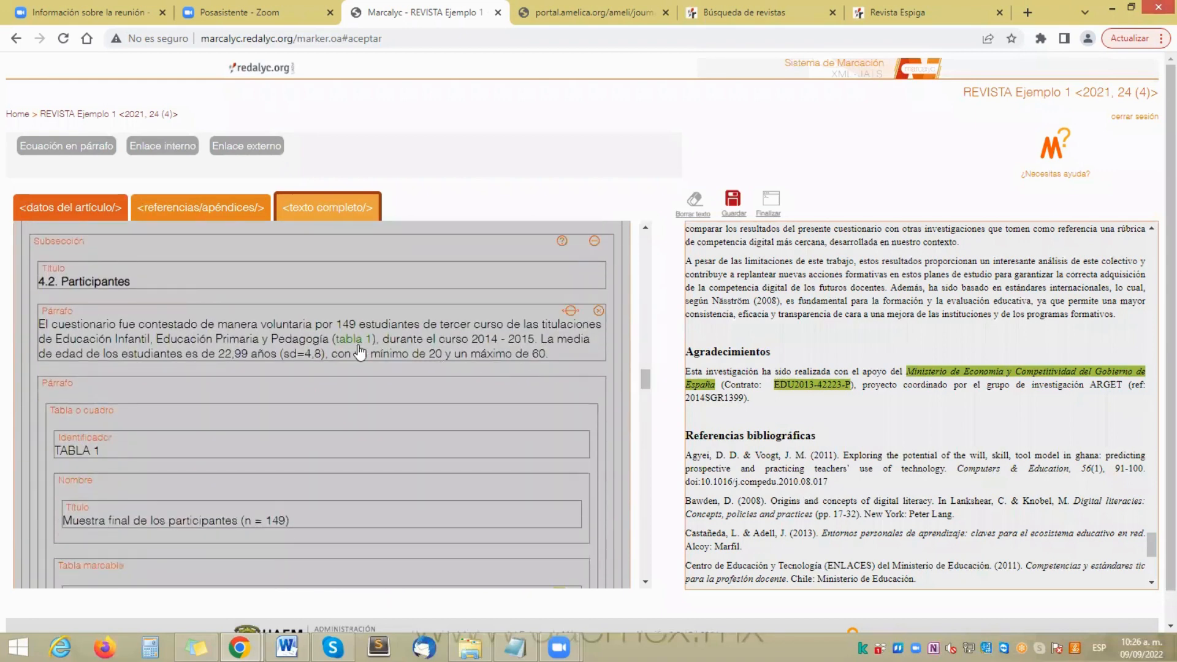
mouse_move(355, 346)
drag(645, 375, 648, 431)
mouse_move(160, 242)
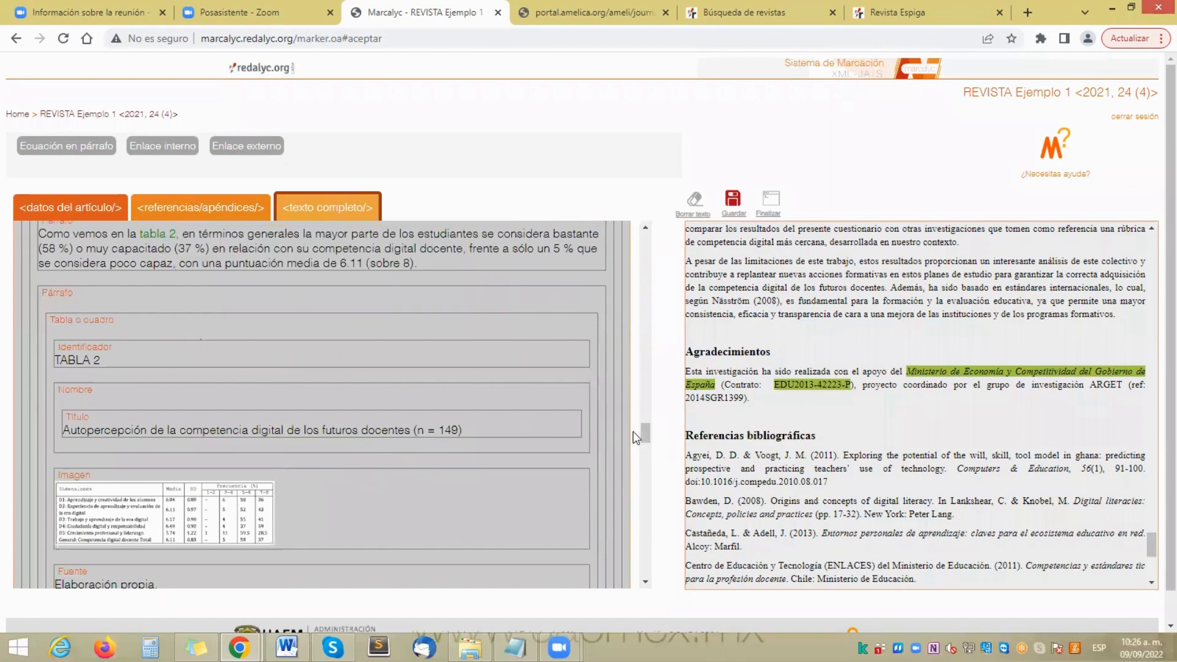
drag(647, 435, 647, 473)
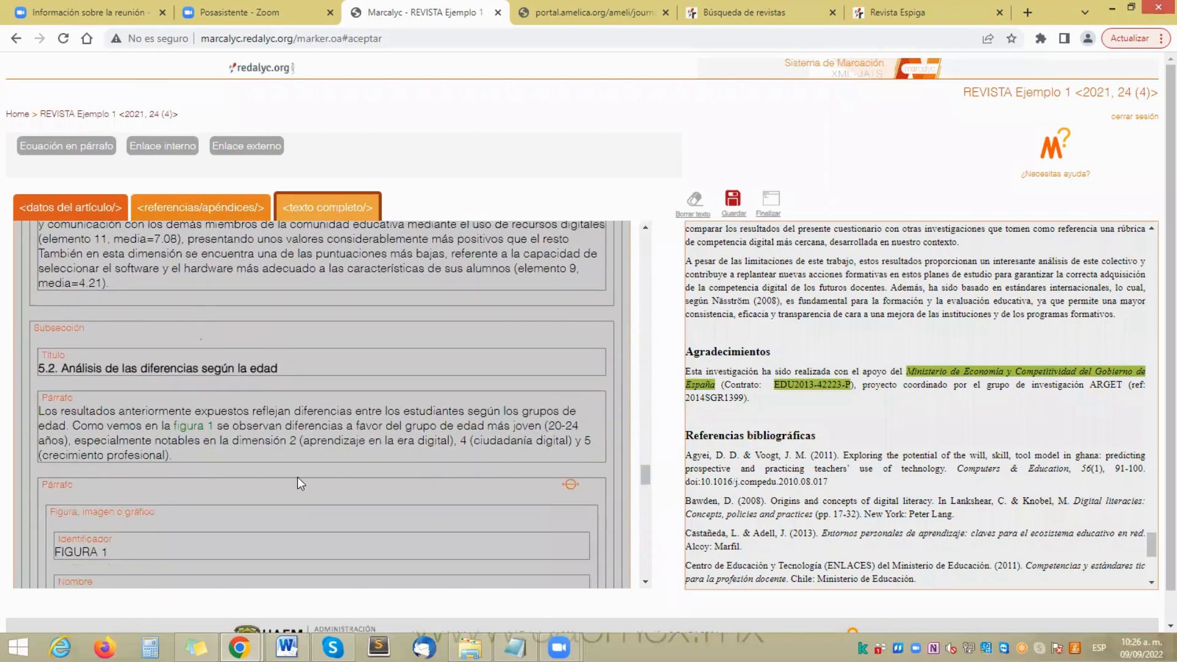
mouse_move(187, 432)
drag(642, 471, 638, 233)
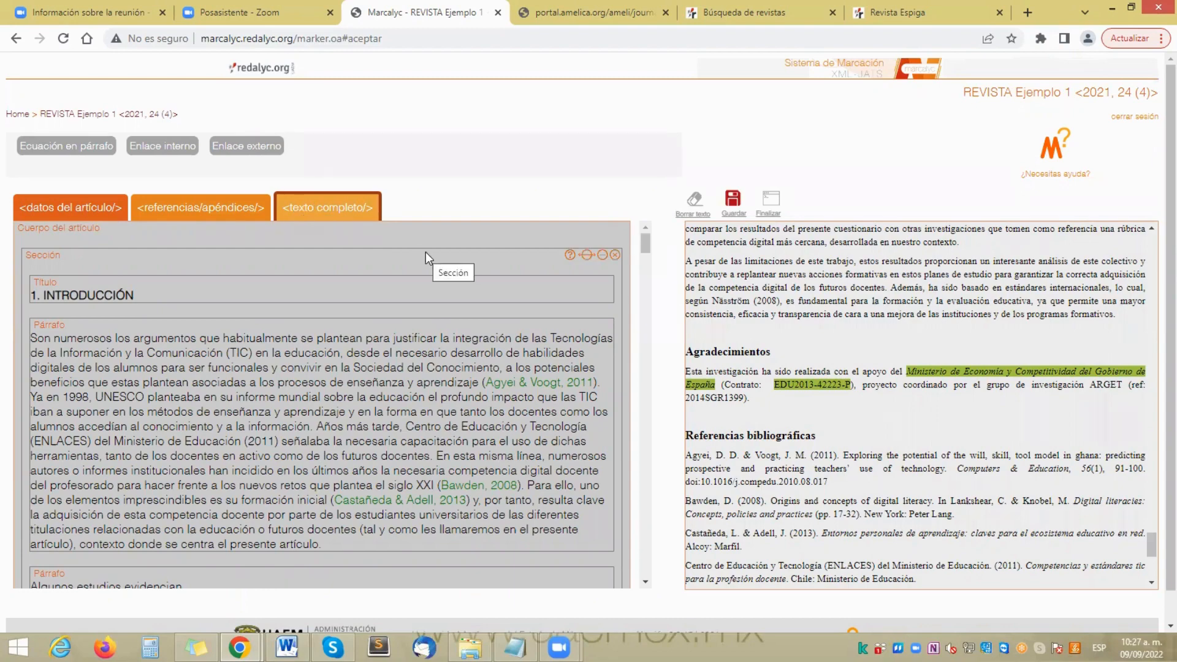
Step: Save the mark-up, try to finalise the article, and acknowledge the error message
click(734, 201)
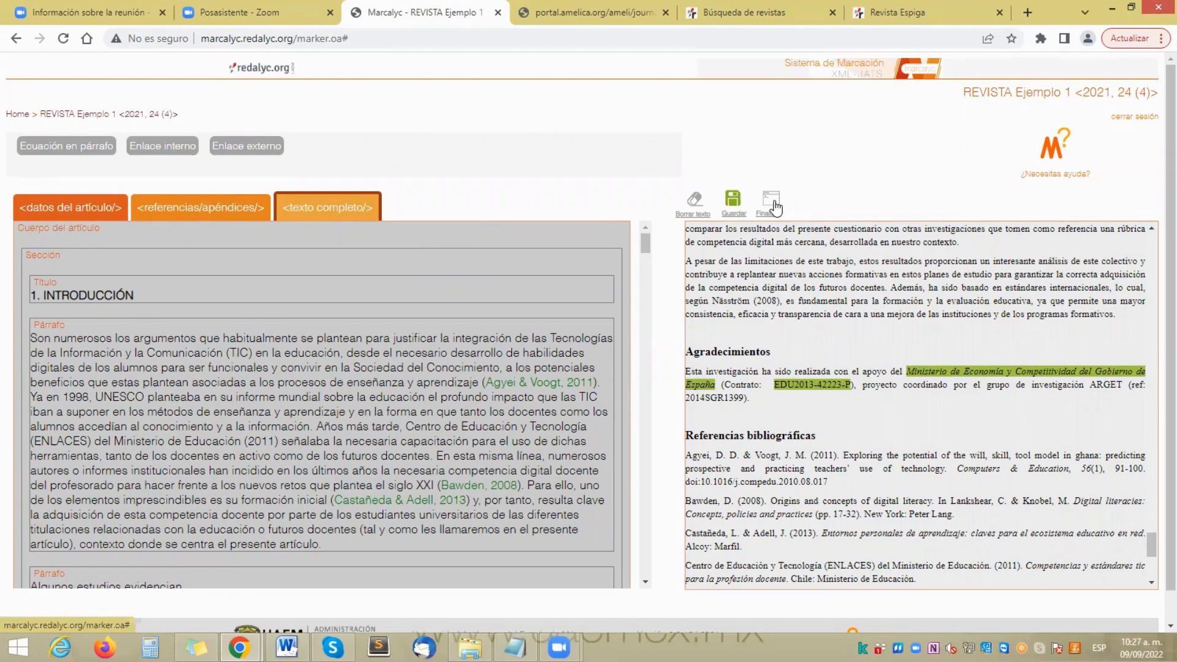
click(774, 204)
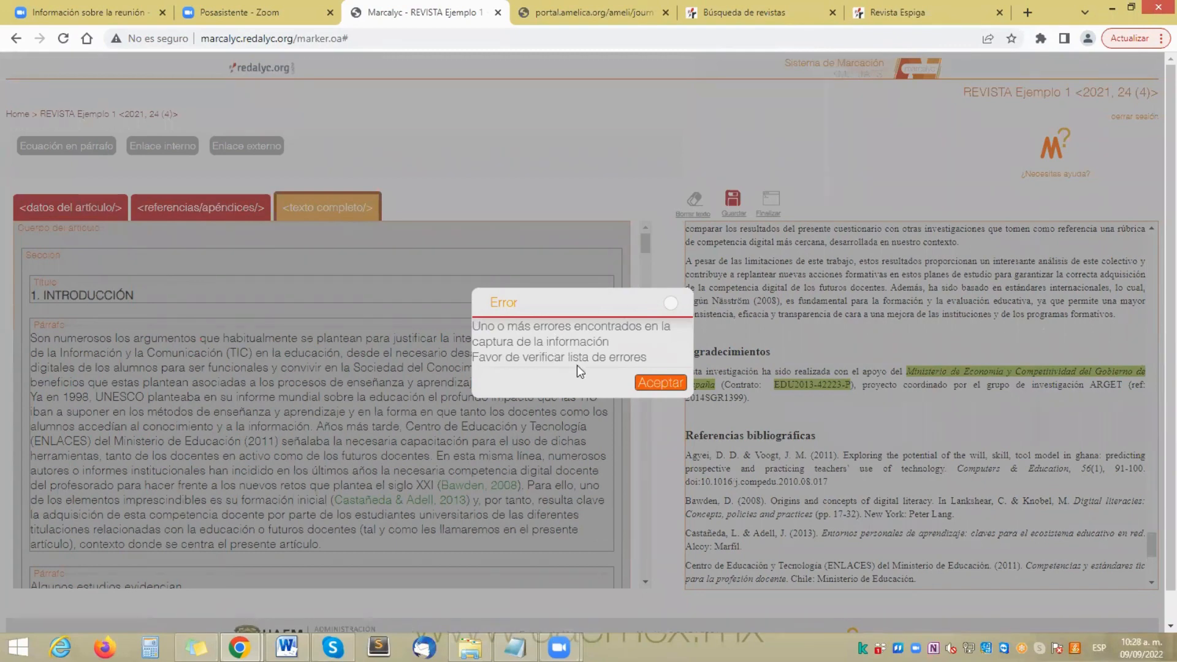
click(650, 382)
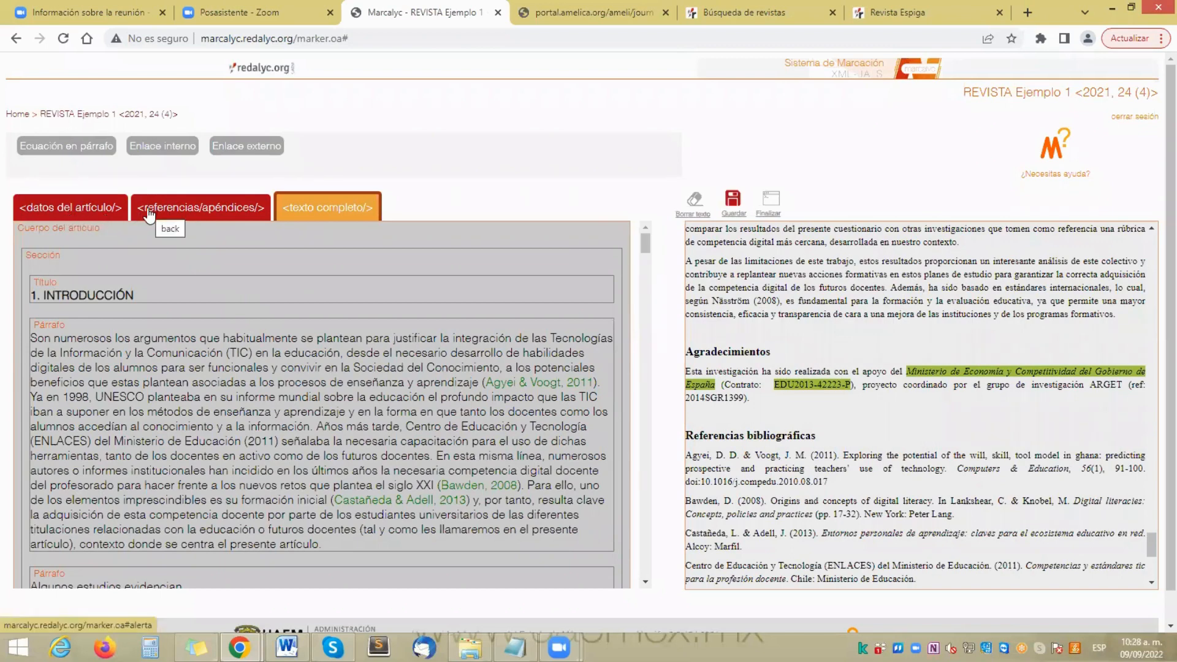
Step: Set the Tipo de financiamiento of the article data's Financiamiento element to Contrato and save the changes
click(86, 218)
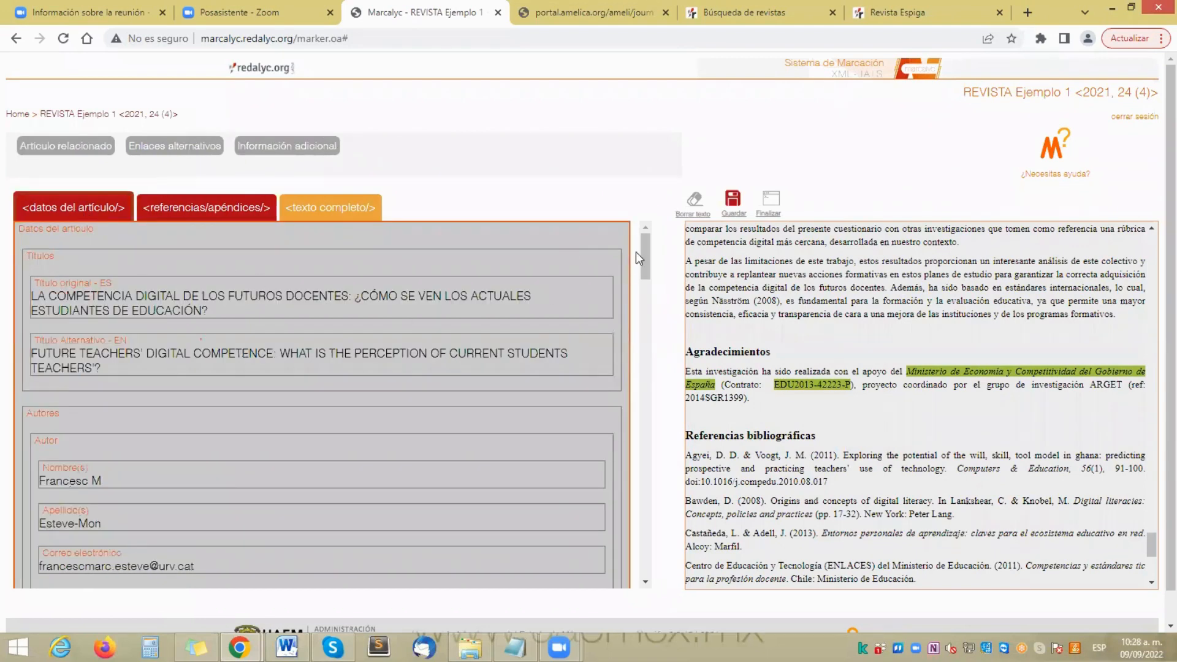
drag(642, 242, 648, 427)
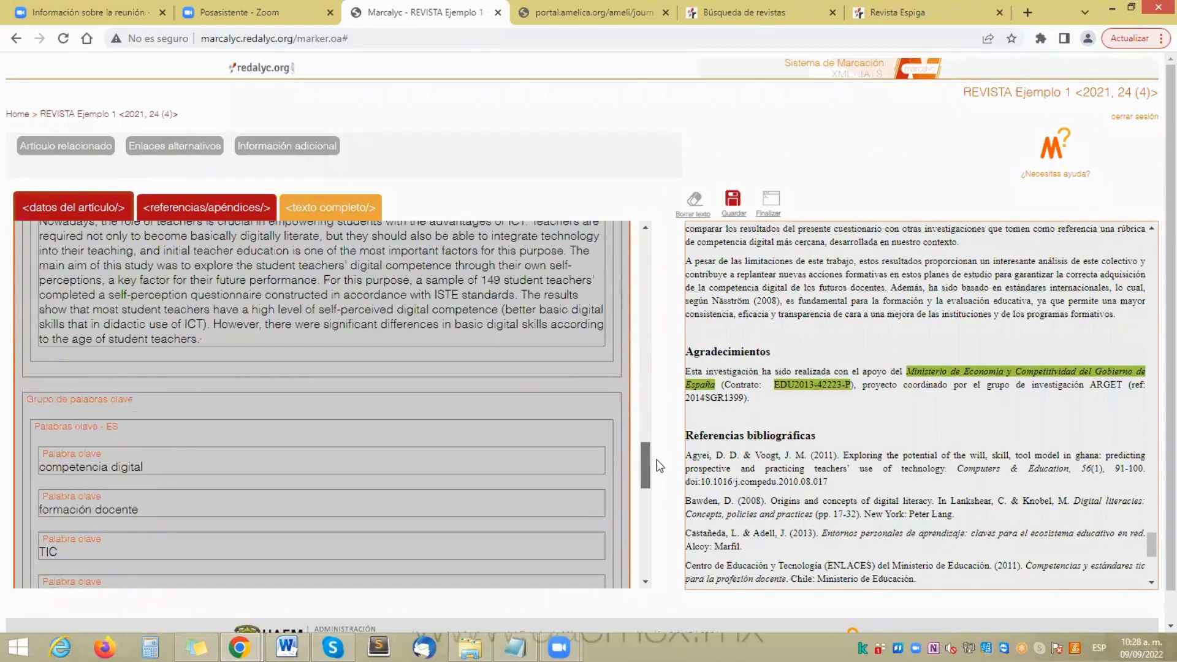
drag(645, 457, 645, 537)
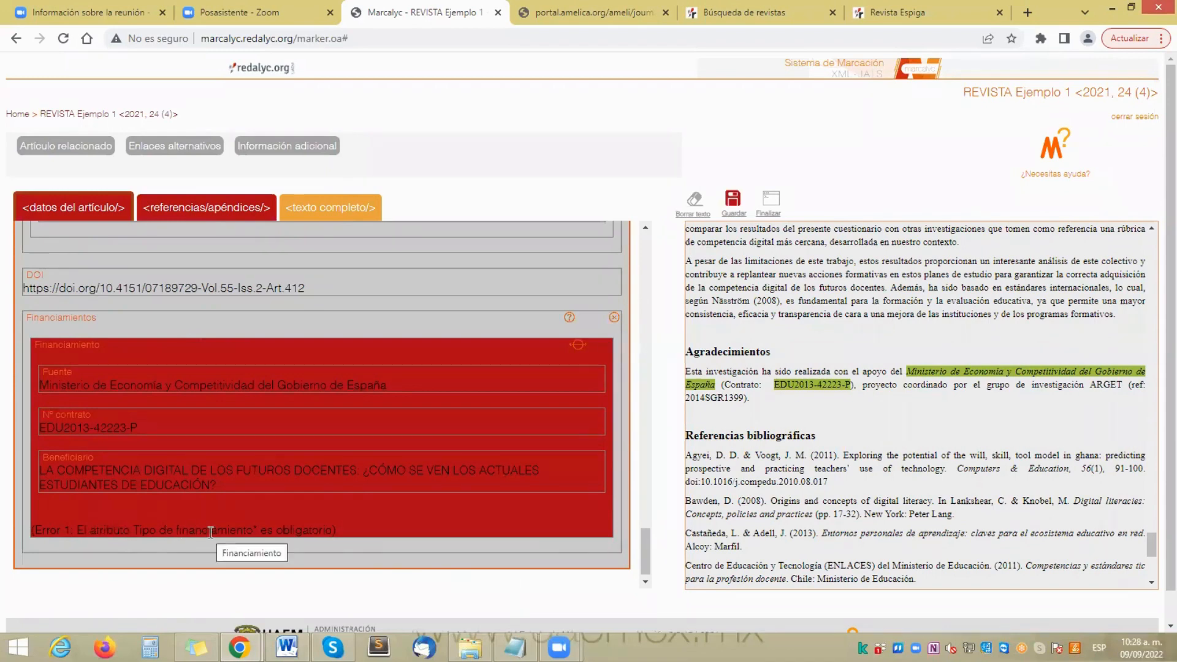
click(83, 350)
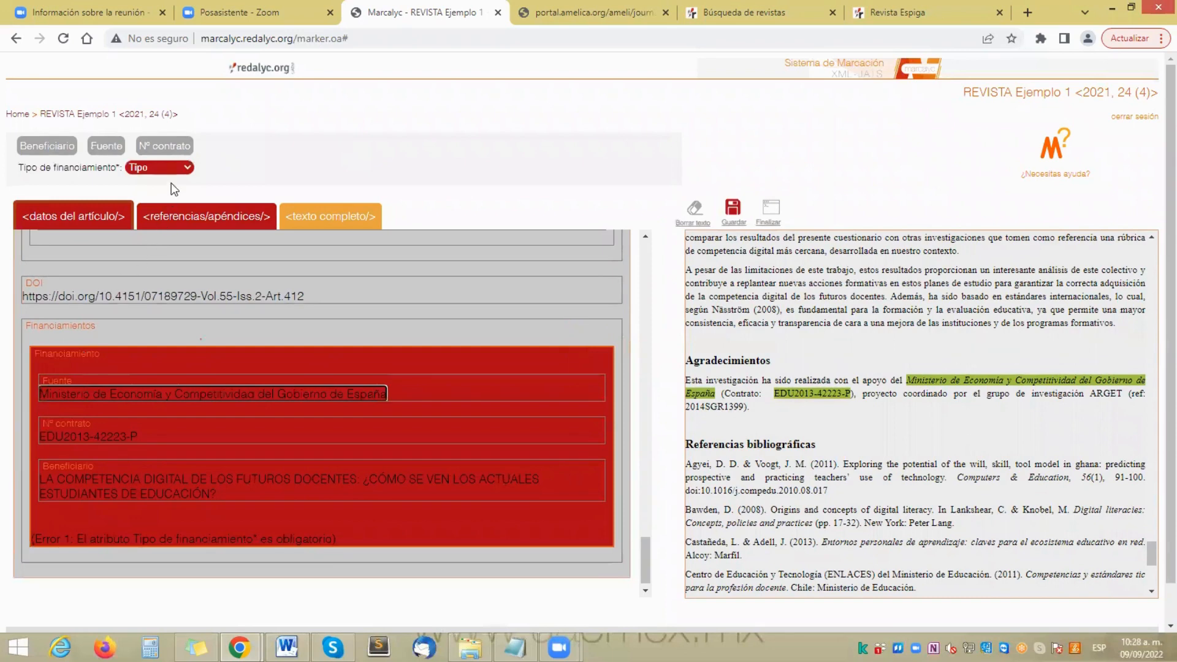
click(186, 168)
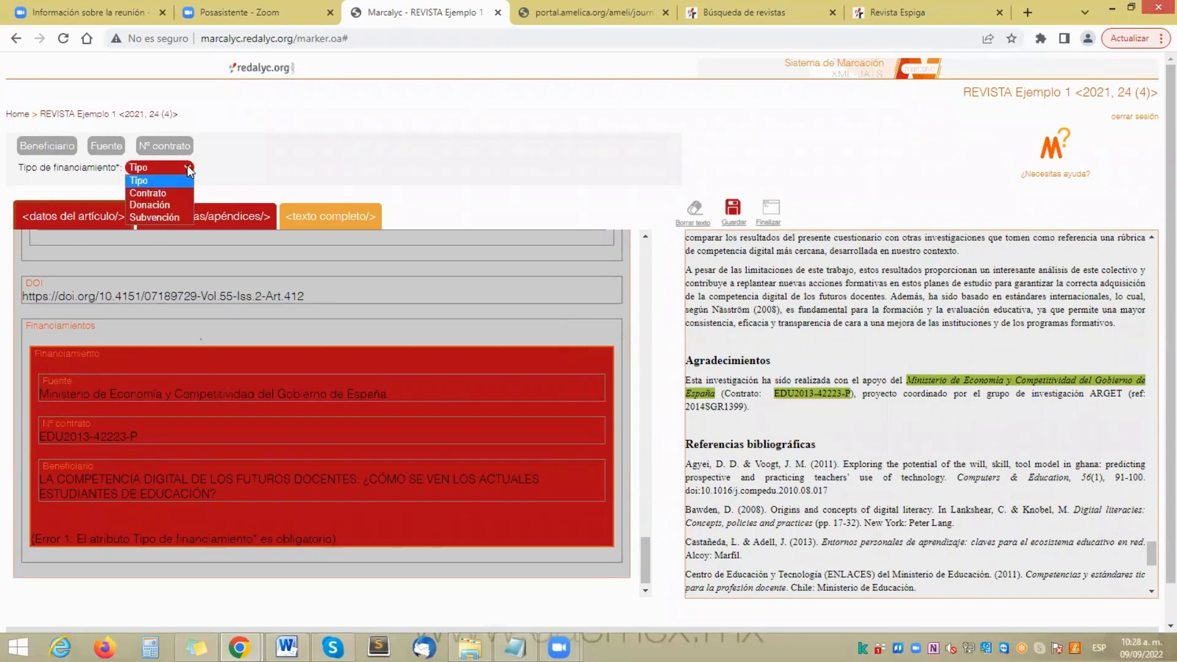
click(158, 194)
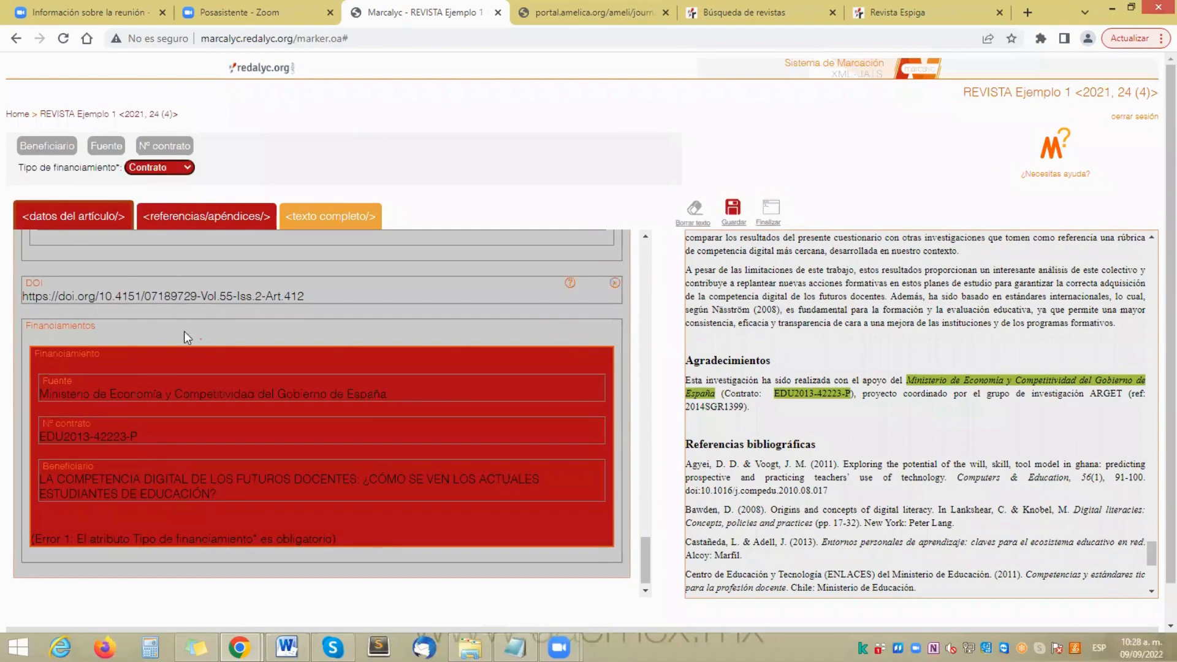
click(730, 209)
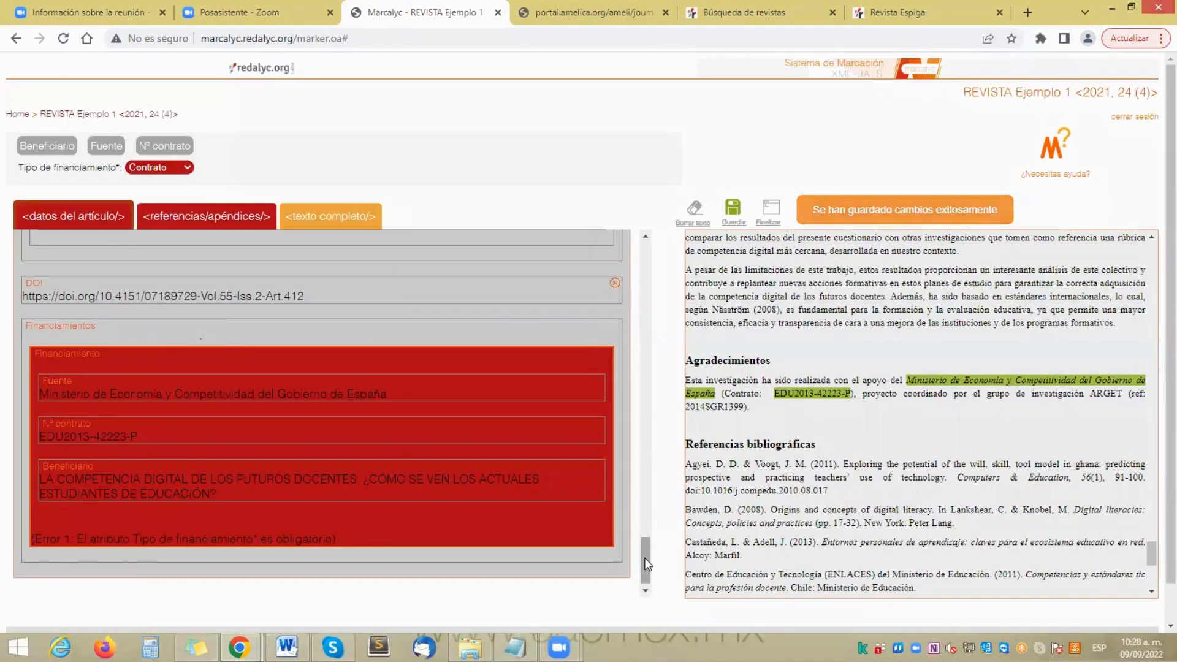
Step: Open the references and appendices mark-up, acknowledge the article title warning, and inspect the error in the first reference
drag(644, 558, 642, 247)
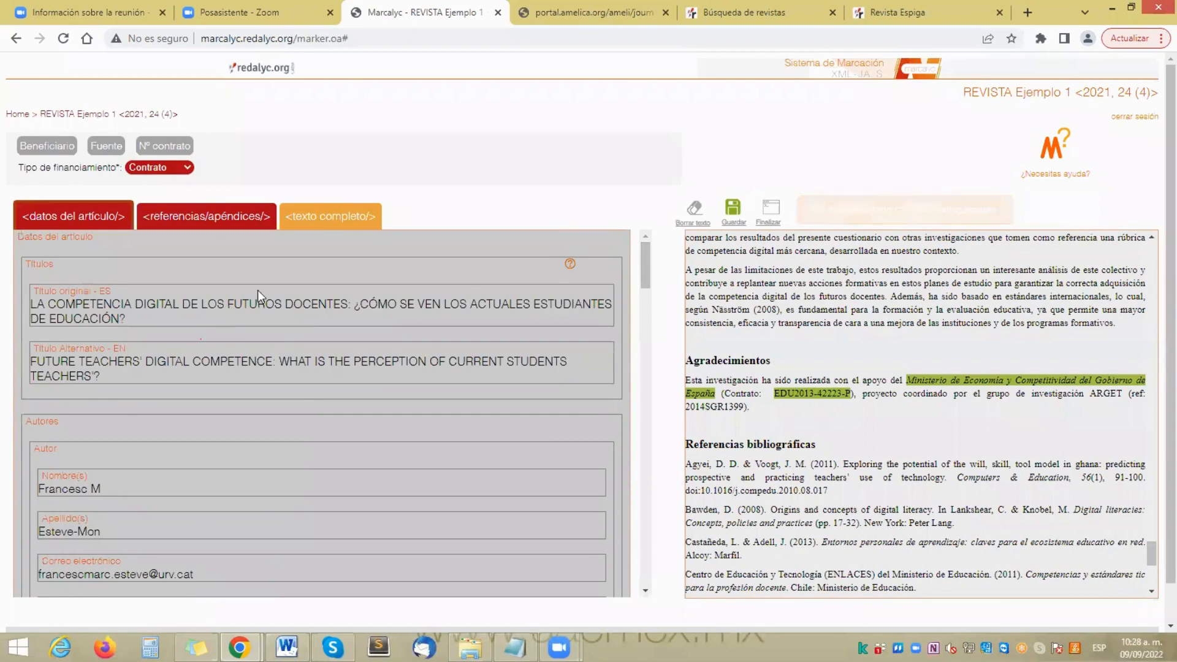
click(195, 218)
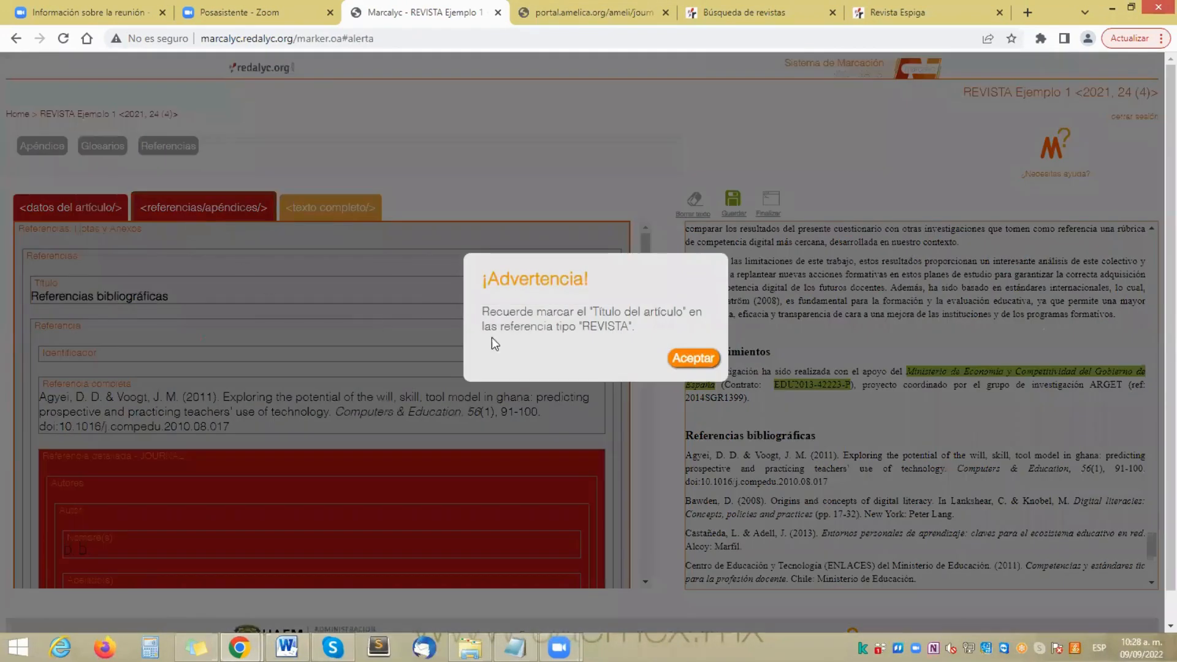
click(689, 359)
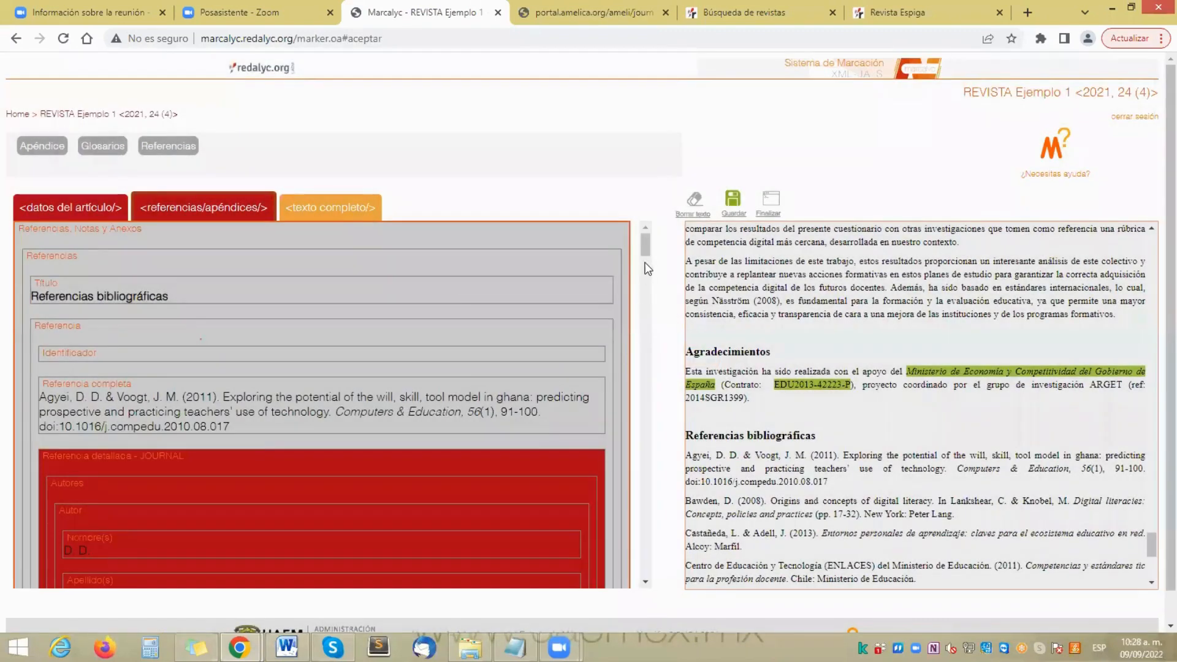
drag(646, 244, 651, 274)
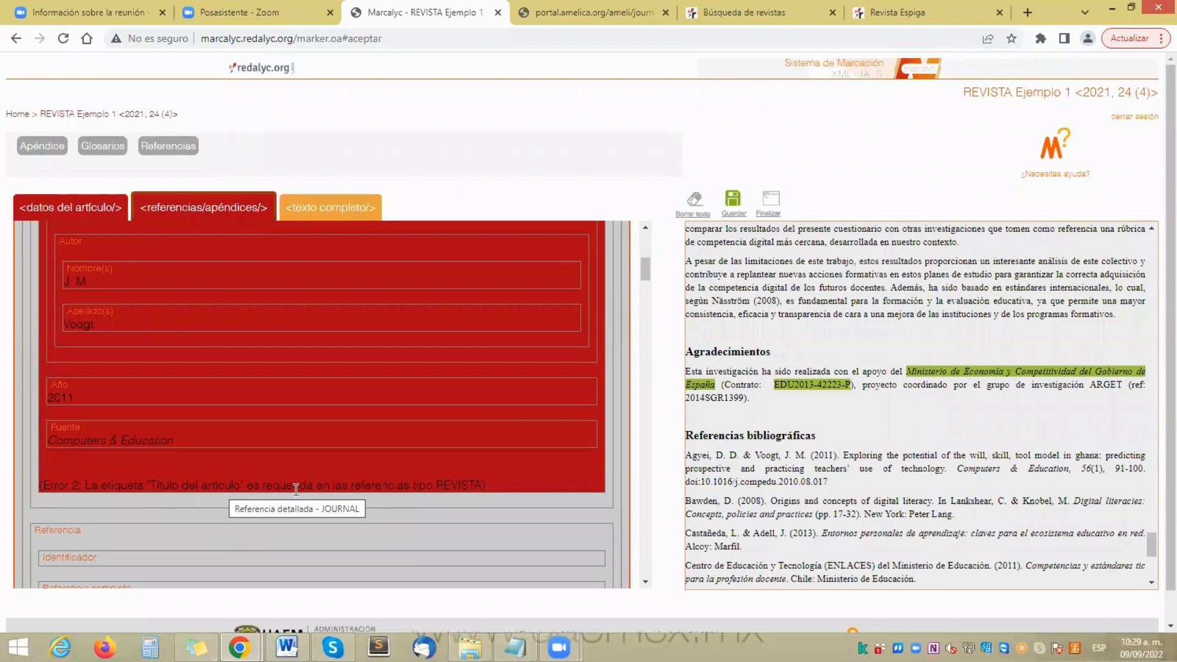
drag(646, 284, 647, 266)
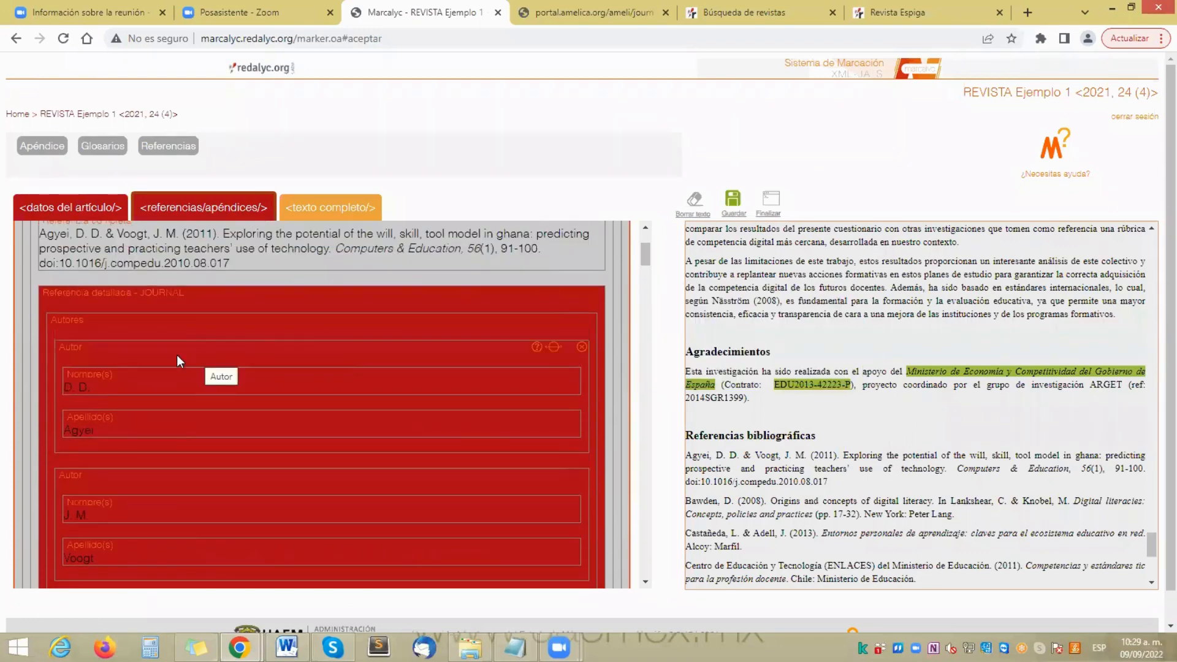
Step: Add a Título del artículo to the first reference, mark "Exploring the potential of the will, skill, tool model in ghana…" in it, and save
click(90, 299)
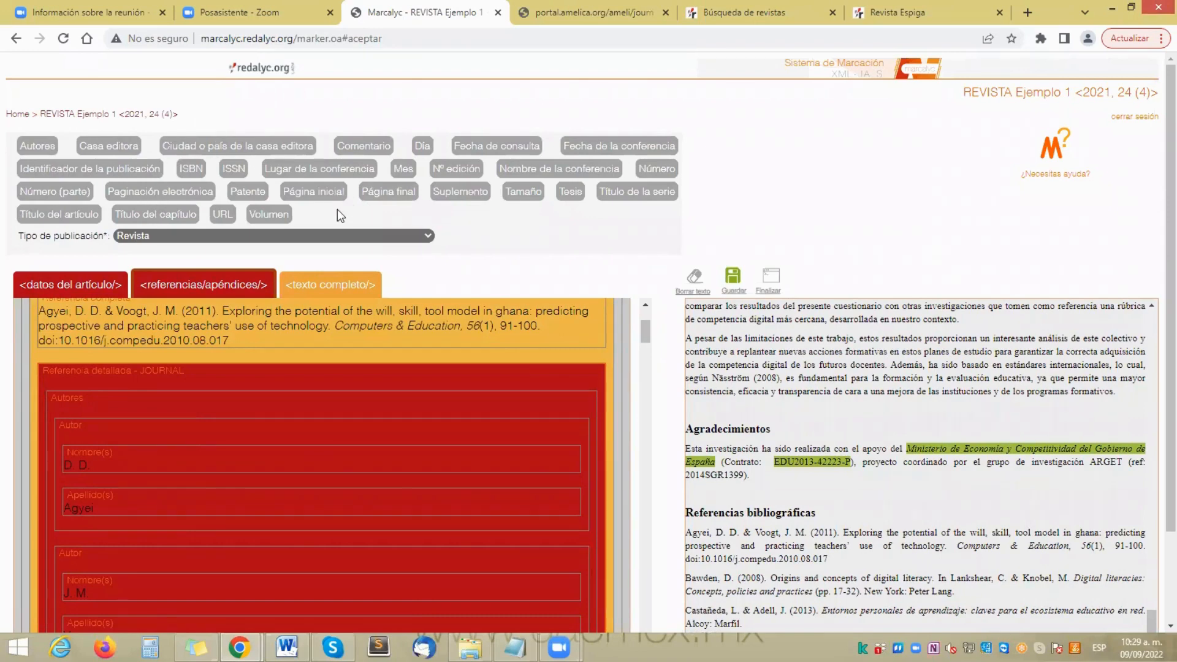
click(52, 215)
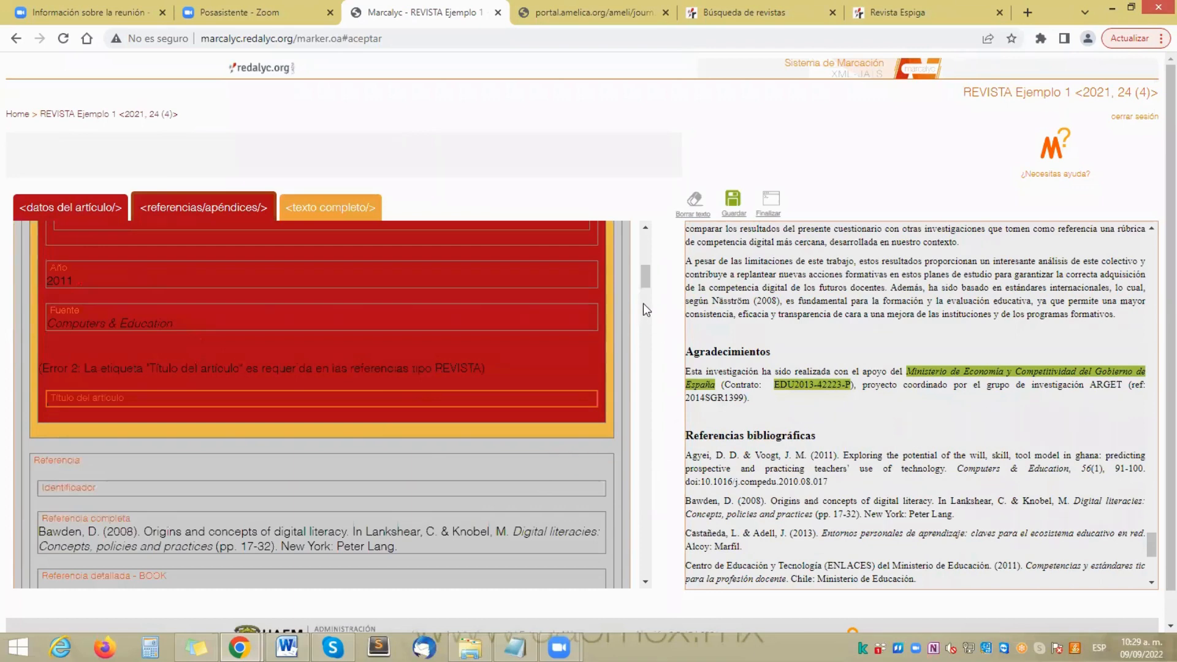
scroll(646, 284, up, 1)
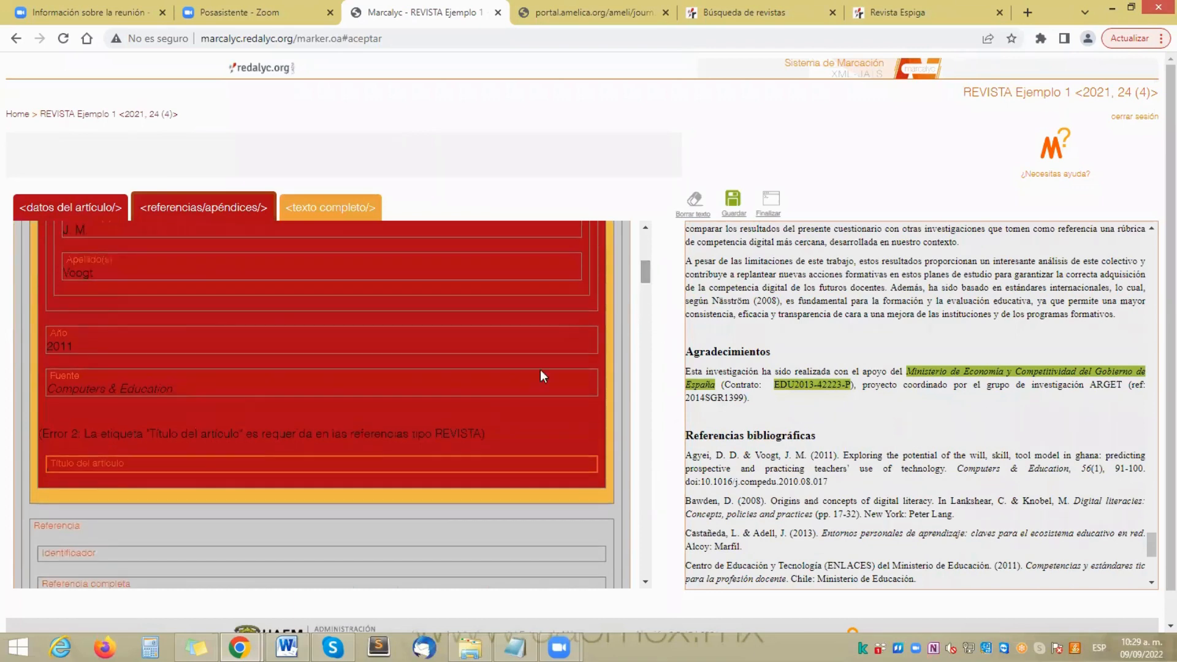
drag(646, 282, 646, 259)
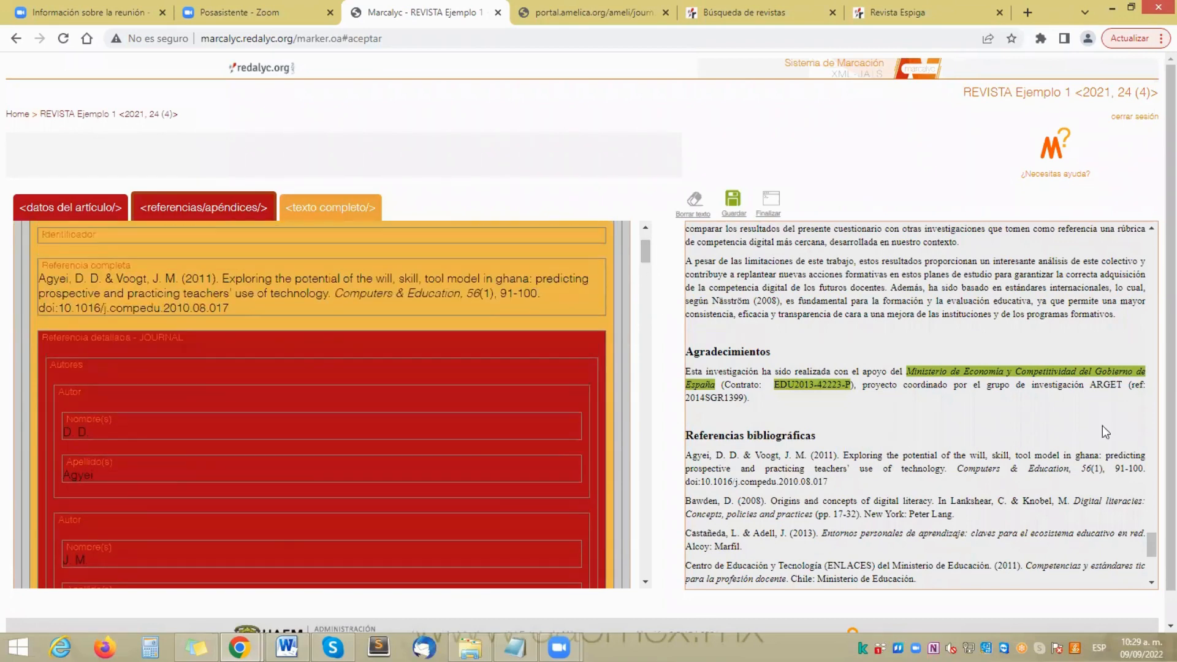
drag(1152, 544, 1153, 553)
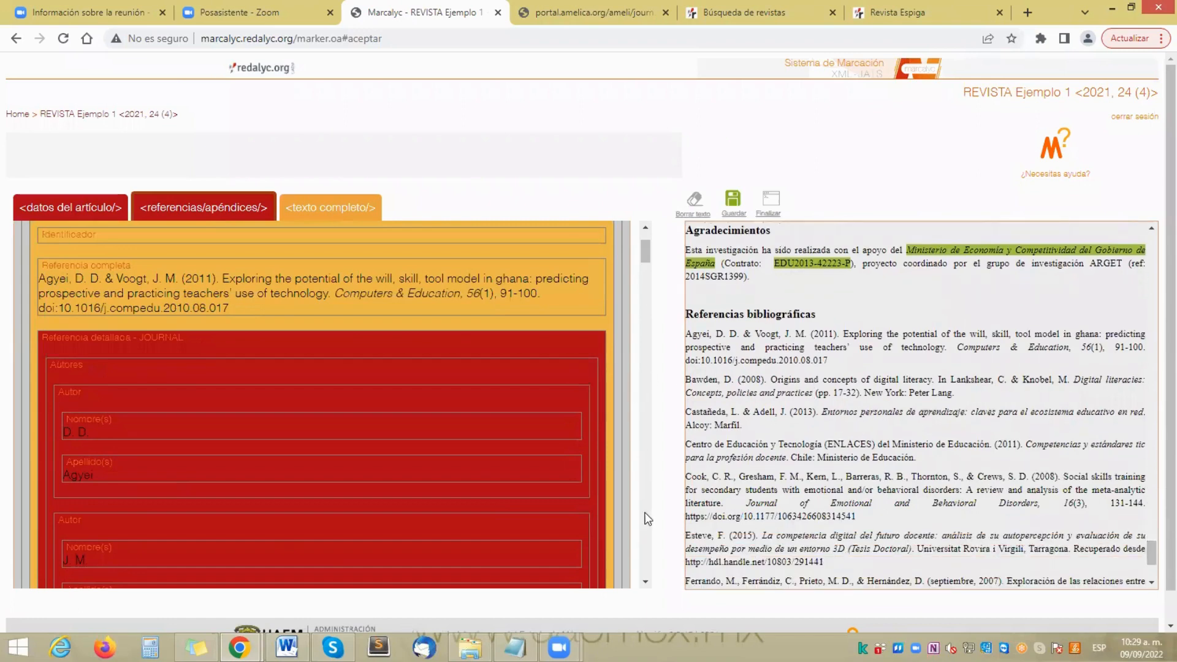
drag(646, 250, 646, 277)
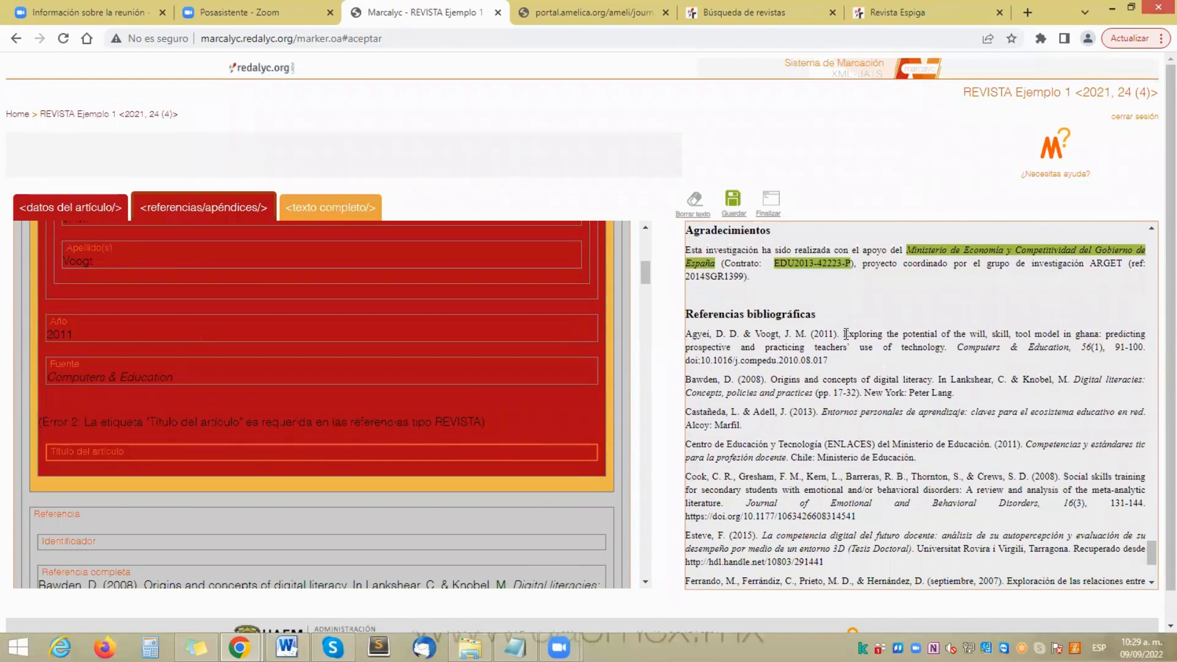
drag(845, 334, 570, 454)
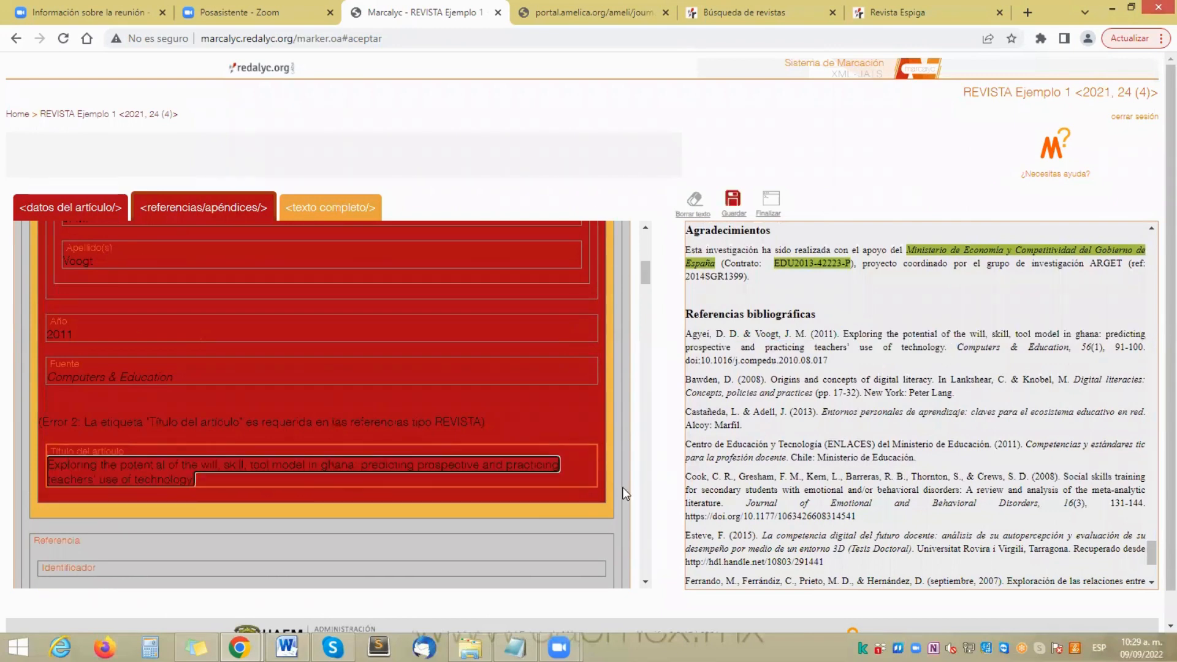
click(733, 199)
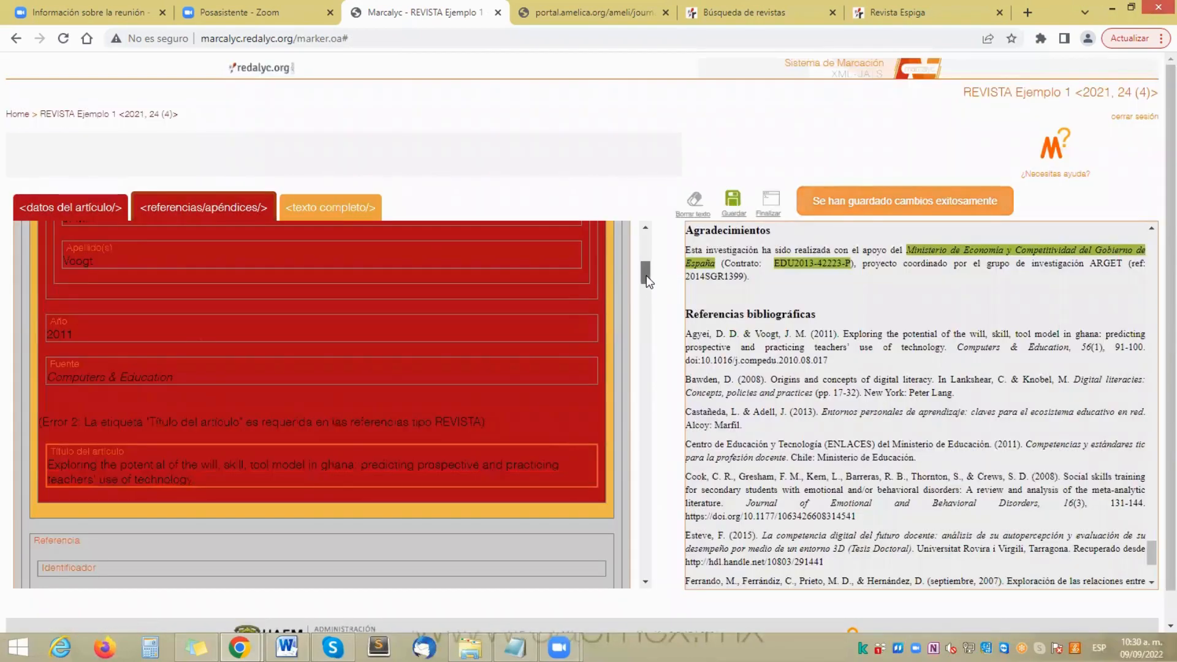
Step: Add a Título del artículo to the 2008 Journal of Emotional and Behavioral Disorders reference, mark its article title in it, and save
drag(646, 274, 661, 377)
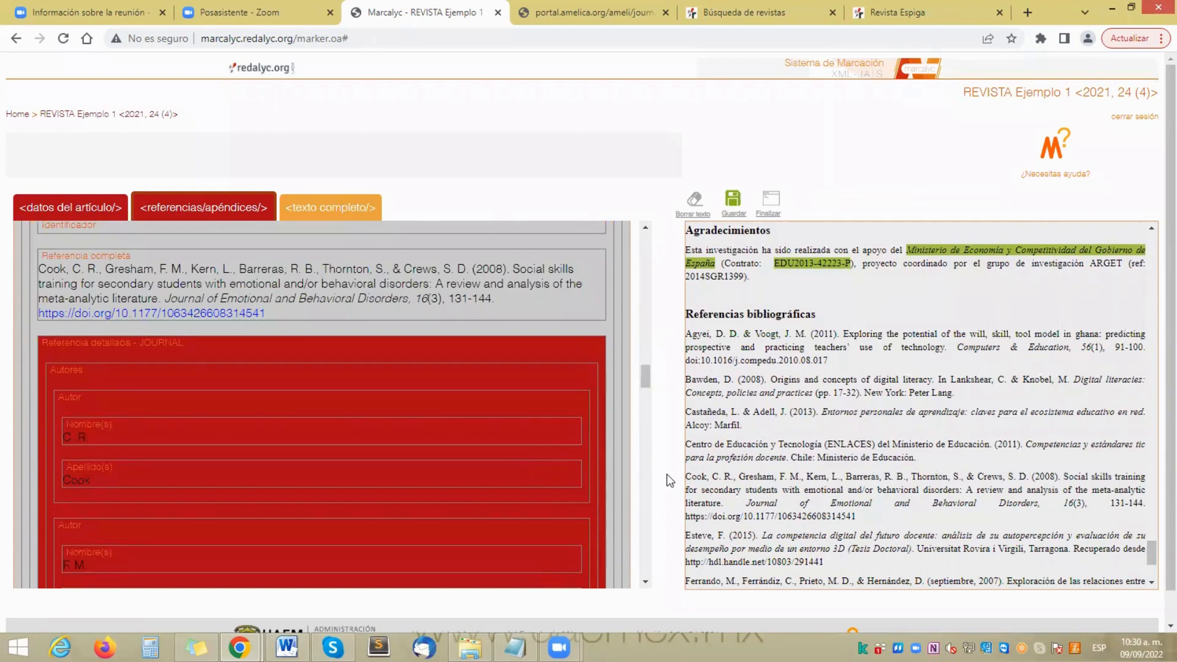
click(81, 347)
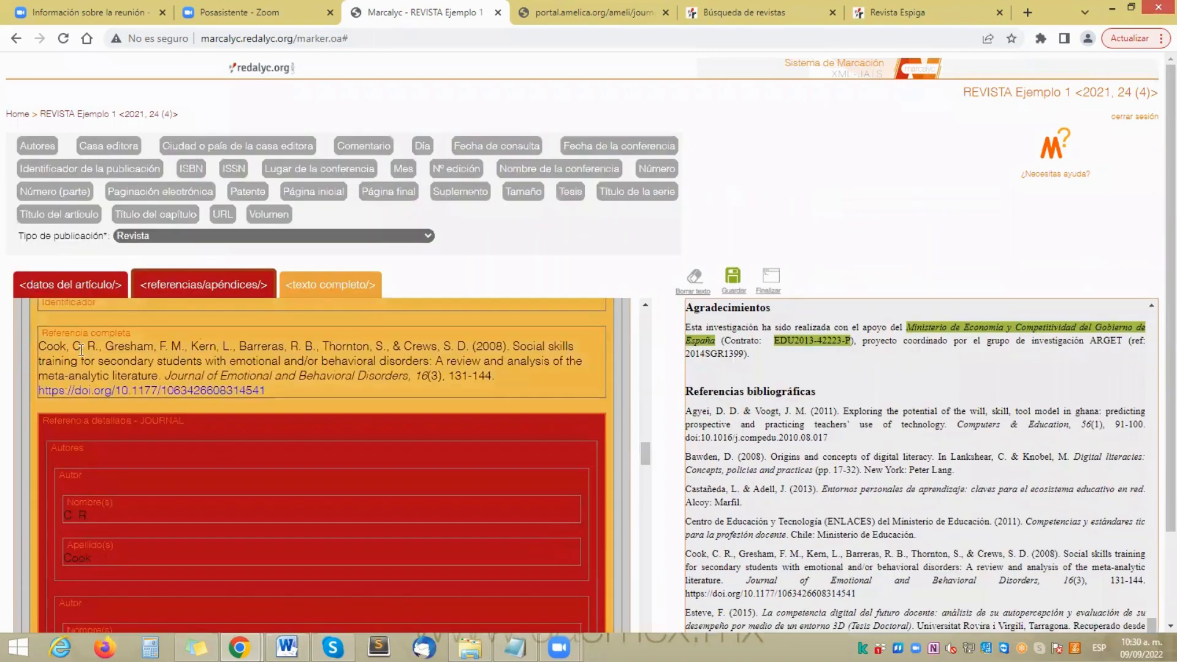
click(72, 214)
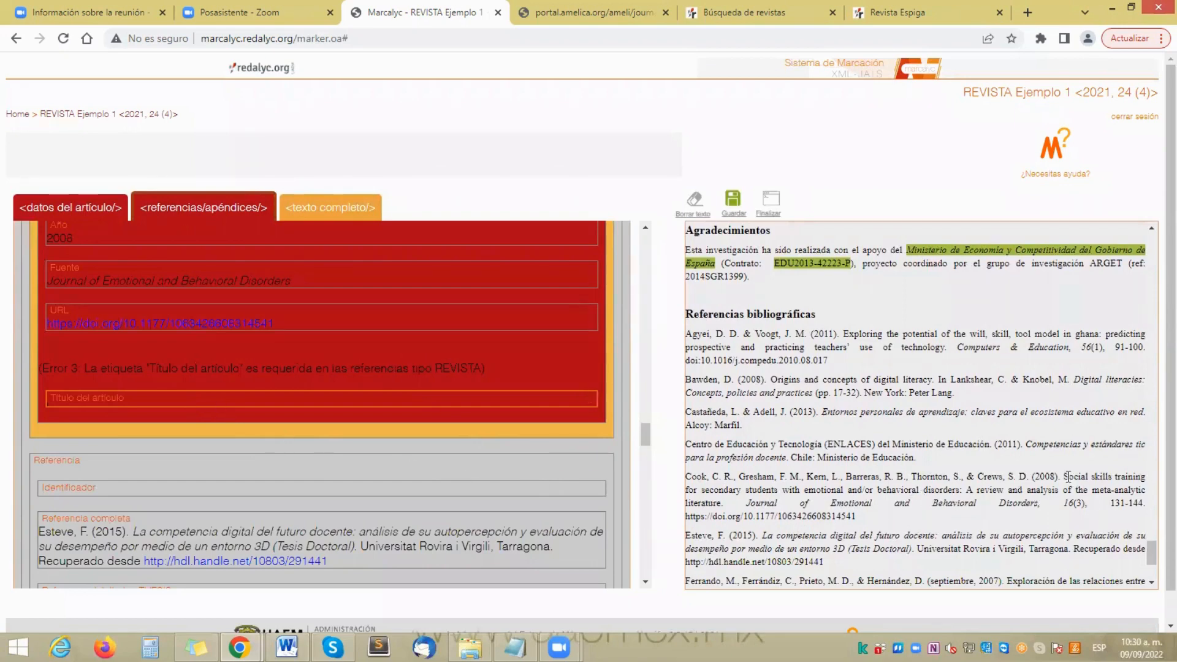
drag(1050, 484, 724, 498)
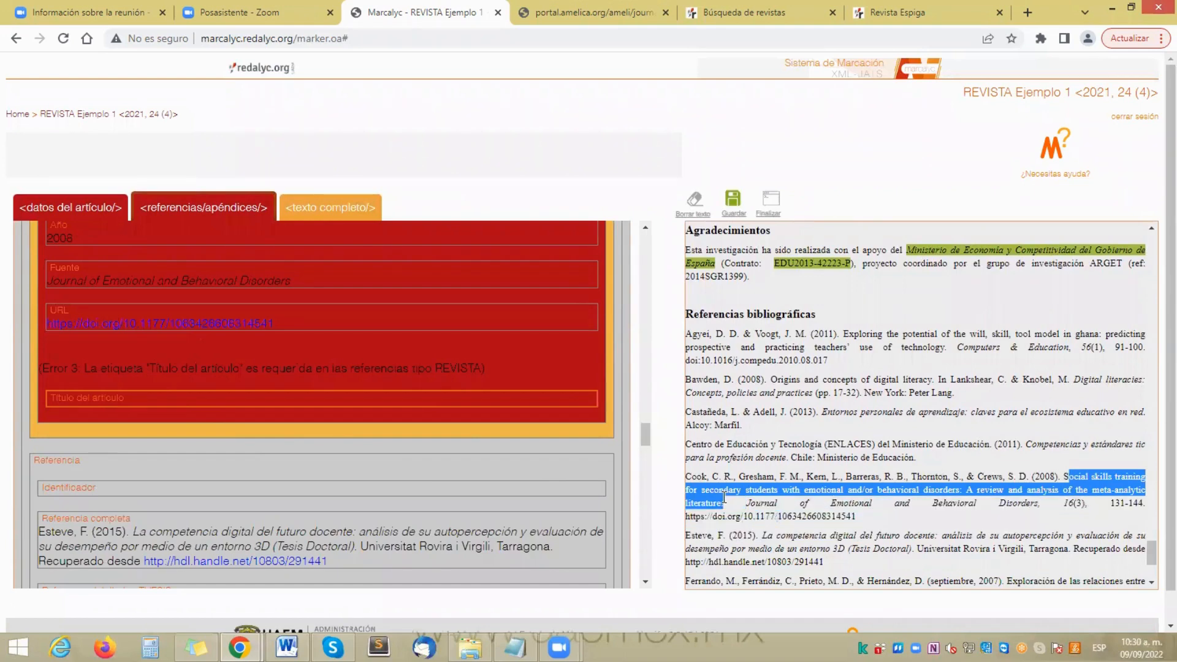
click(732, 202)
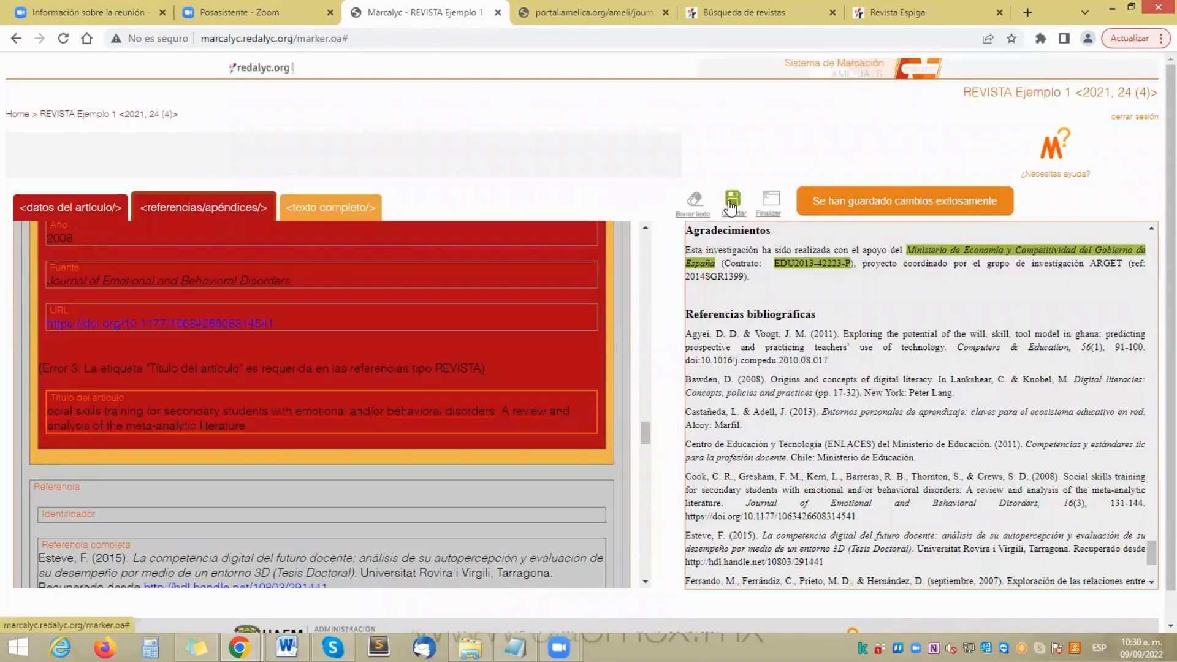
Step: Try to finalise the mark-up, choose Revisar for the inconsistencies, and examine the warnings in the references
drag(647, 433, 646, 233)
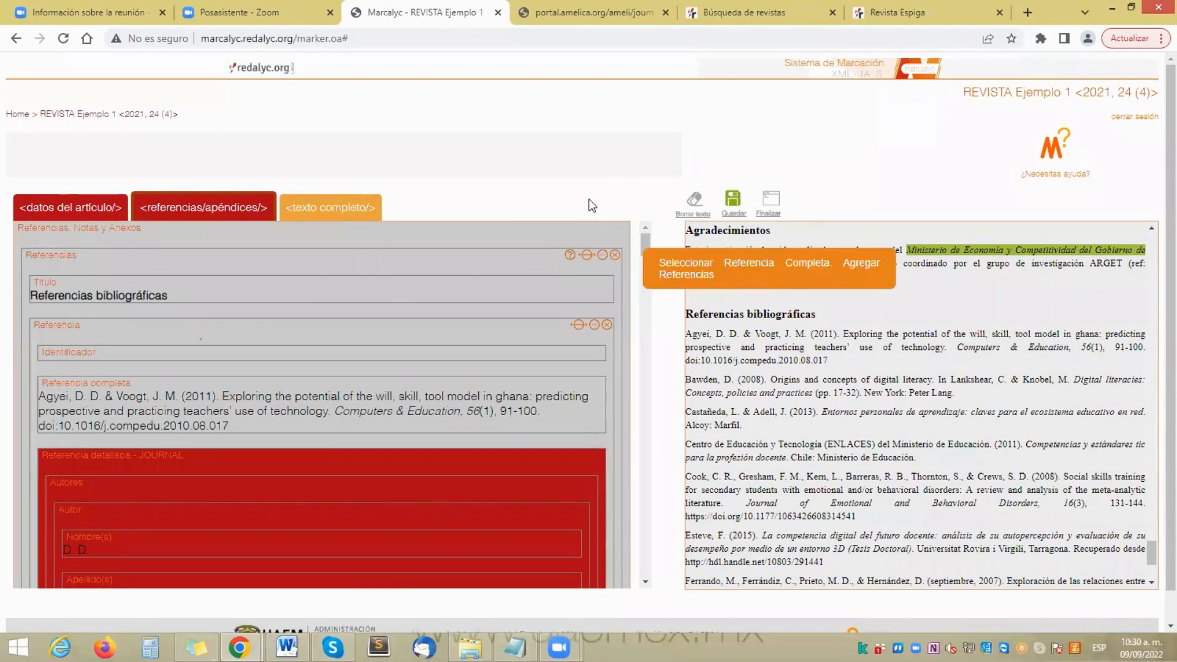
click(770, 203)
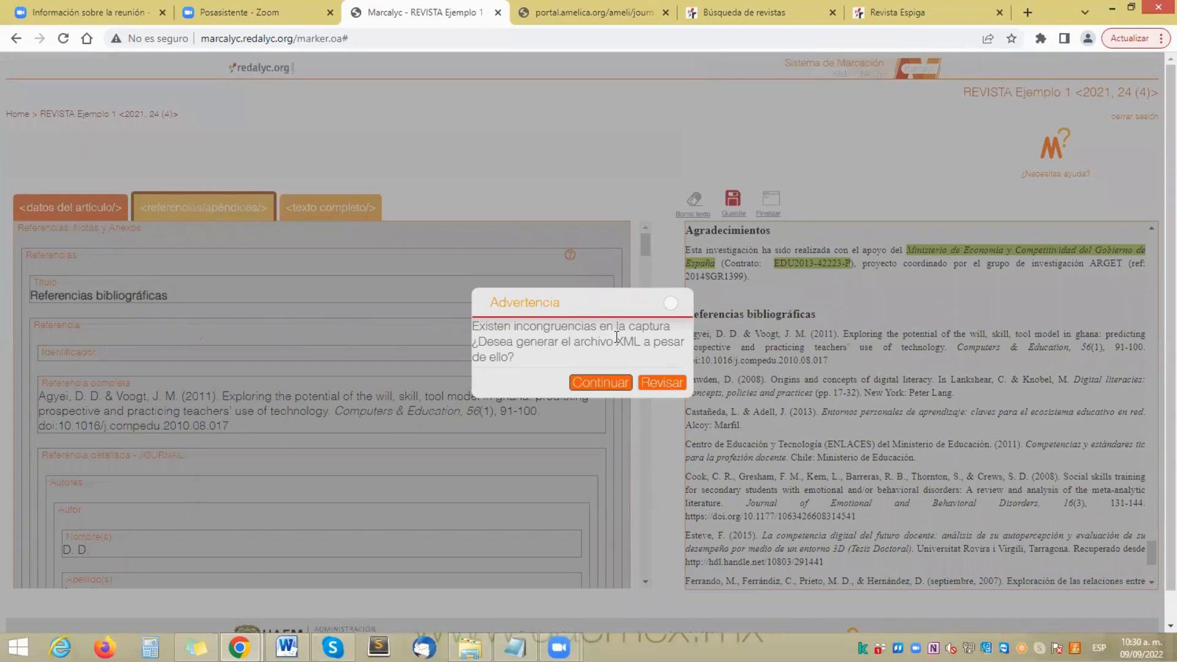
click(660, 383)
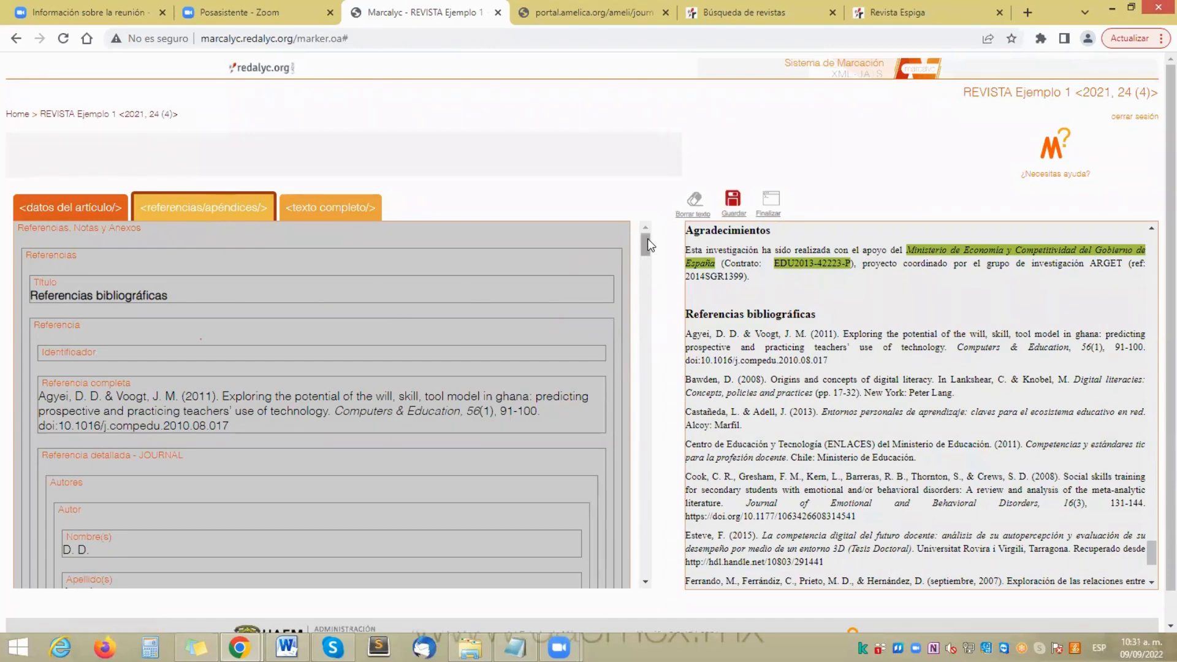
drag(647, 237, 646, 353)
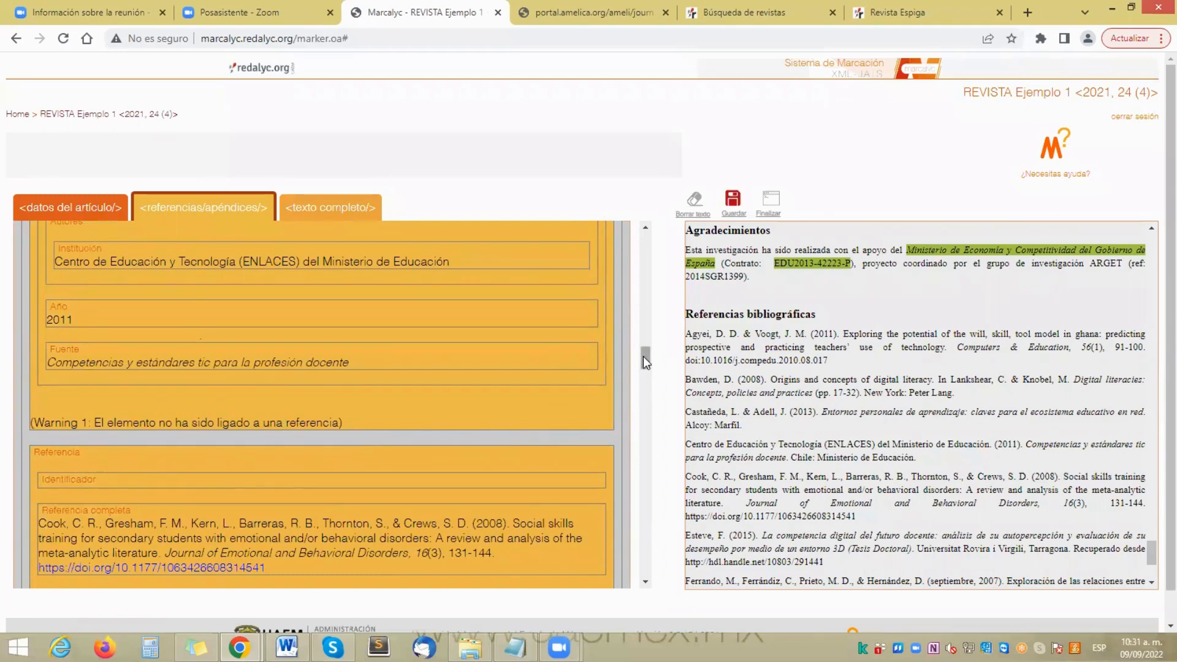
drag(642, 356, 642, 238)
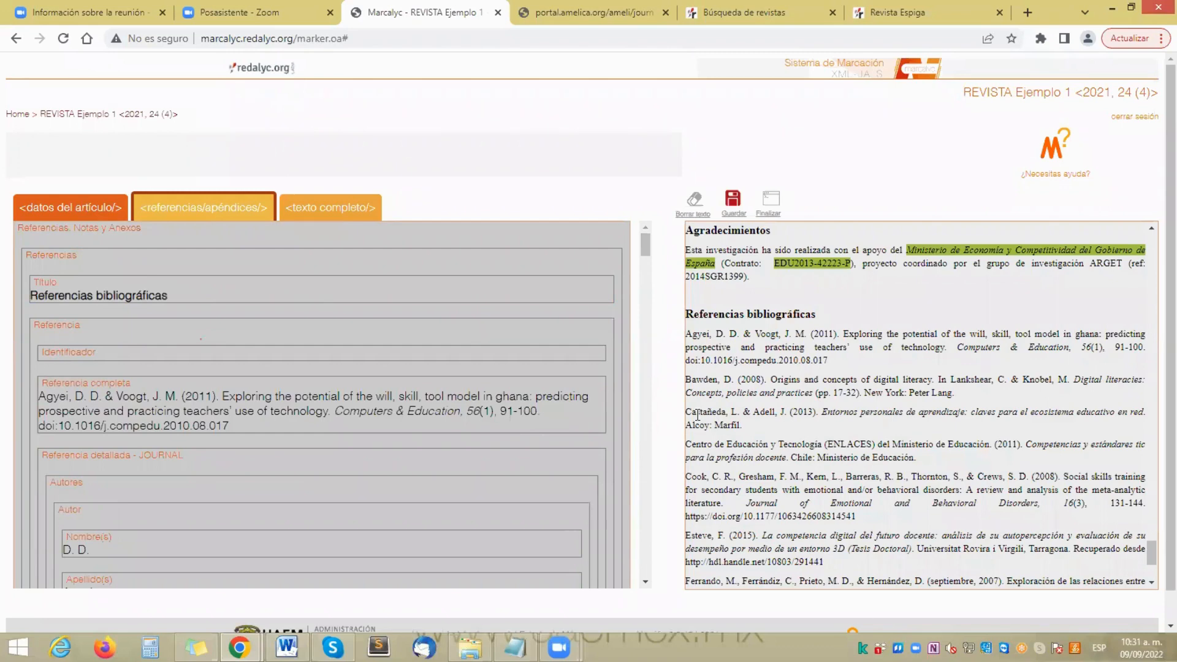
Step: Save the mark-up, finalise the article, and continue generating the XML file despite the inconsistencies
click(732, 199)
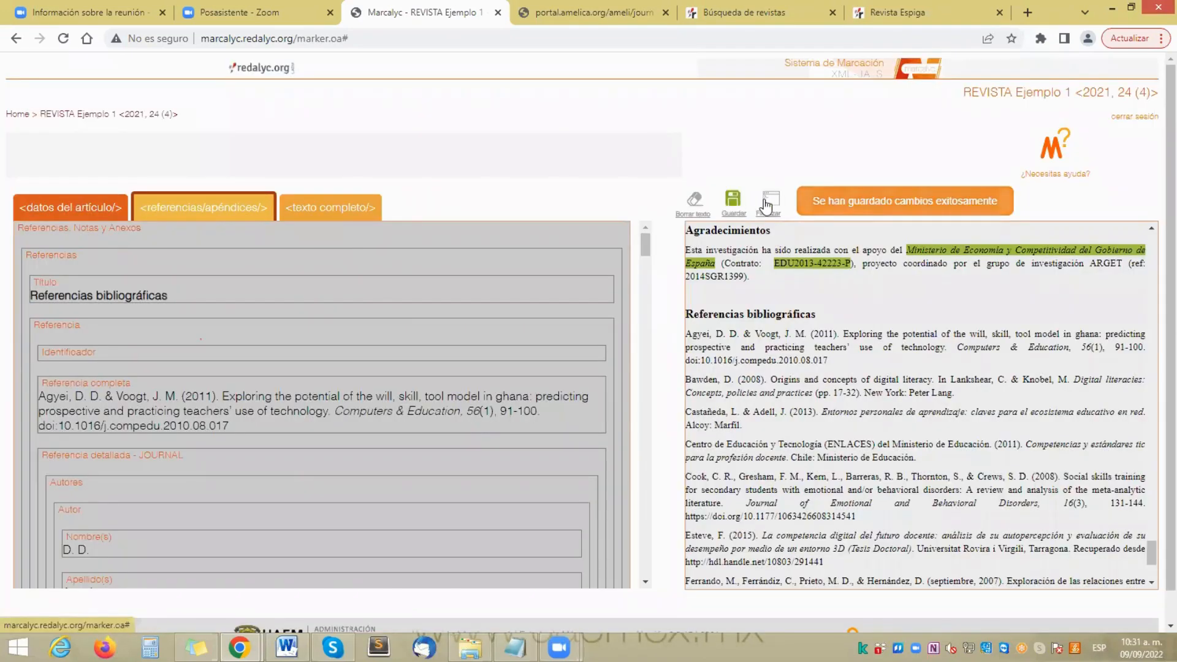
click(769, 201)
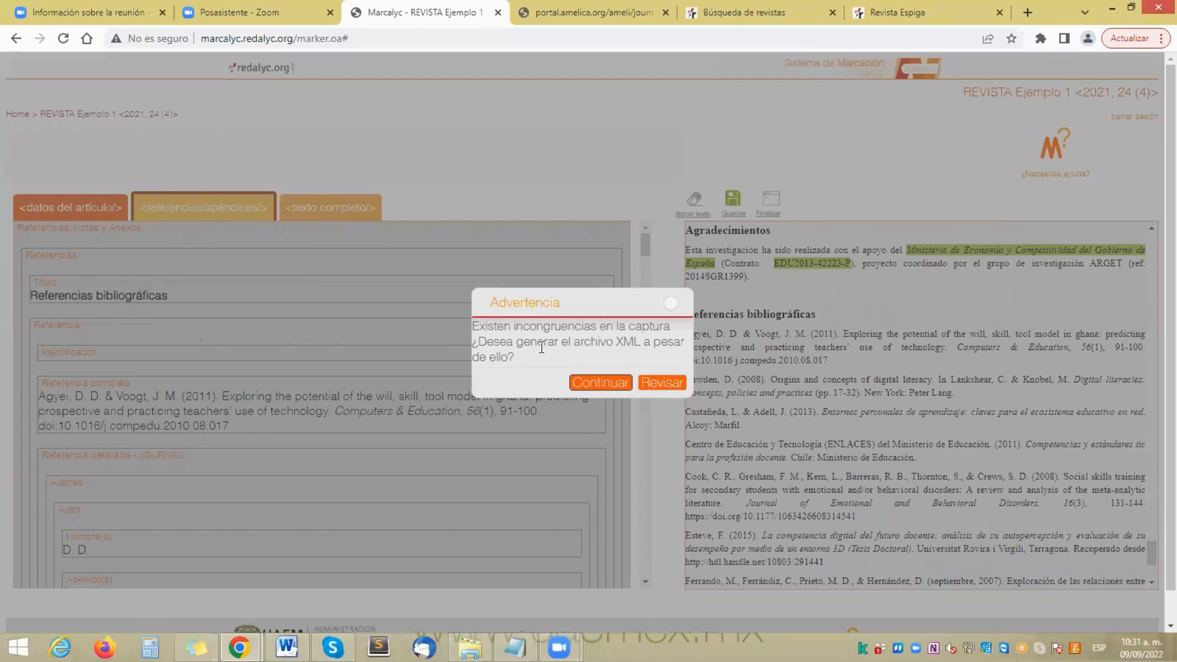
click(587, 386)
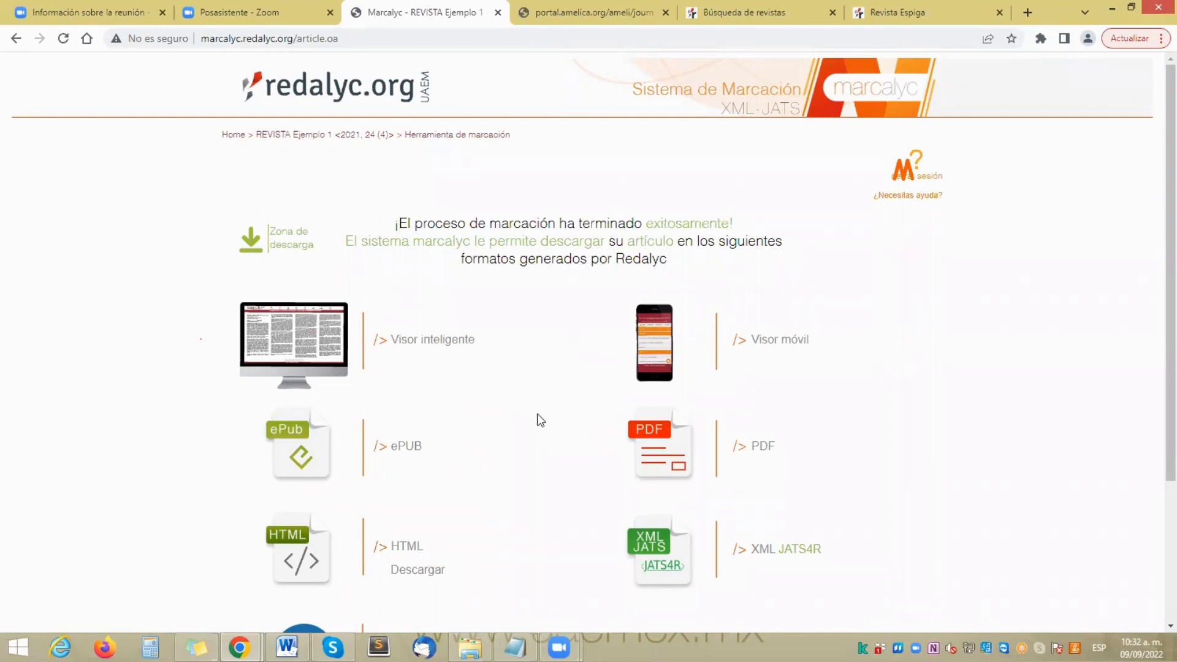
Step: Look over the generated output formats and open the article in the Visor inteligente
scroll(1156, 255, down, 1)
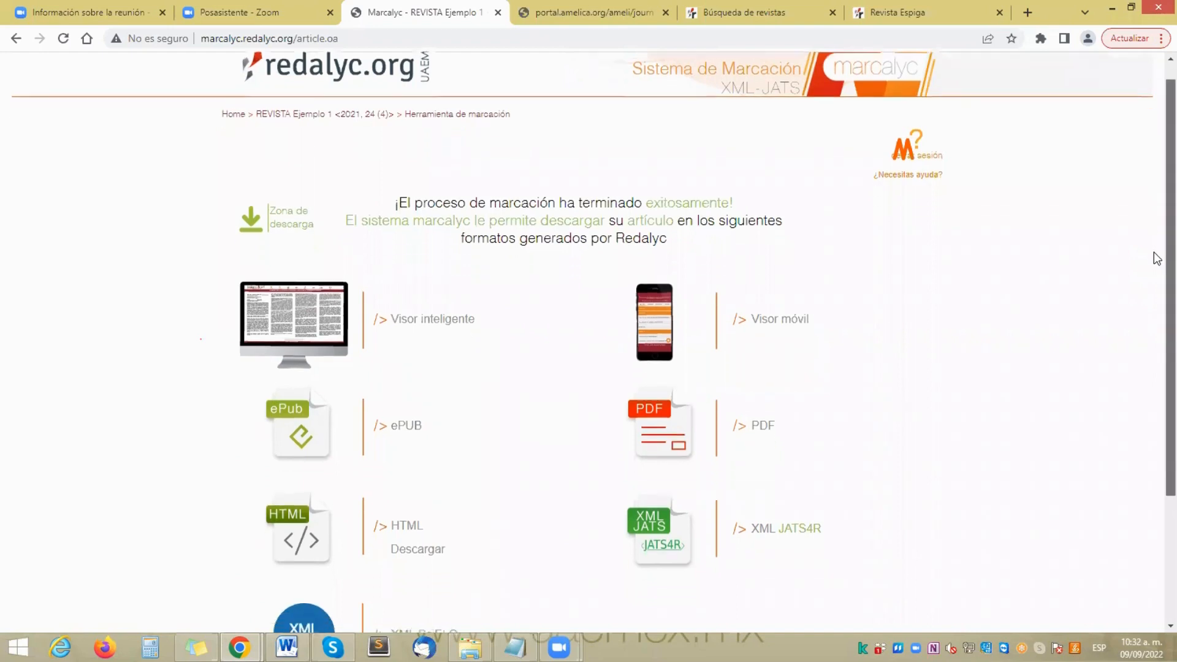
scroll(1154, 282, down, 1)
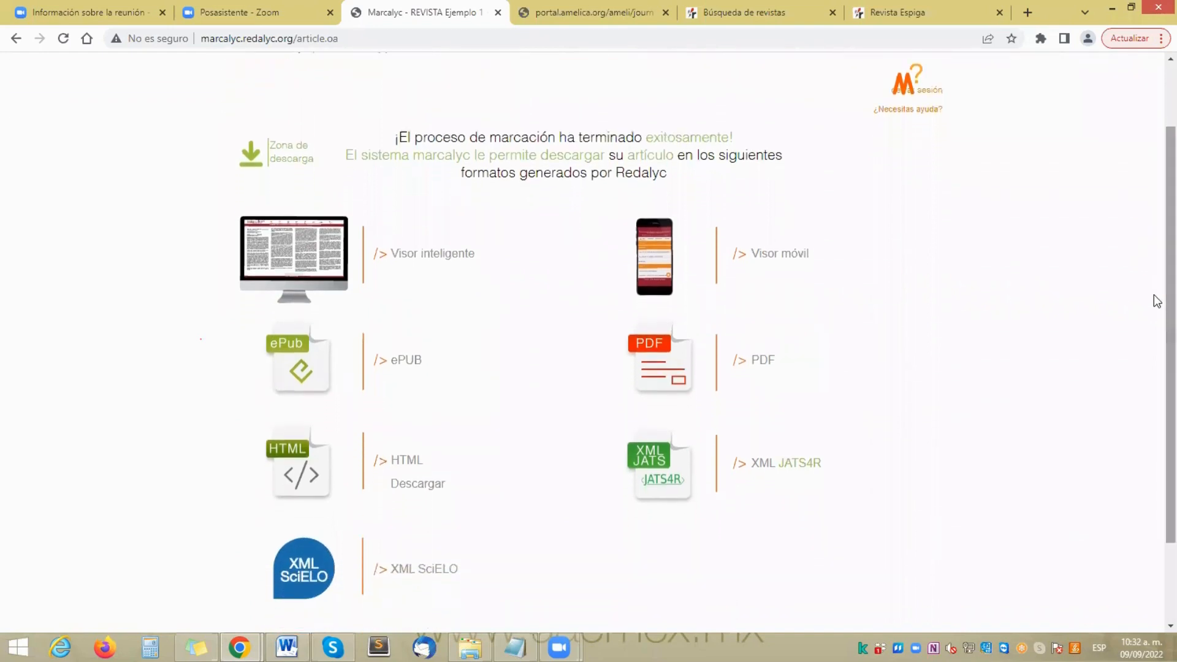
click(302, 252)
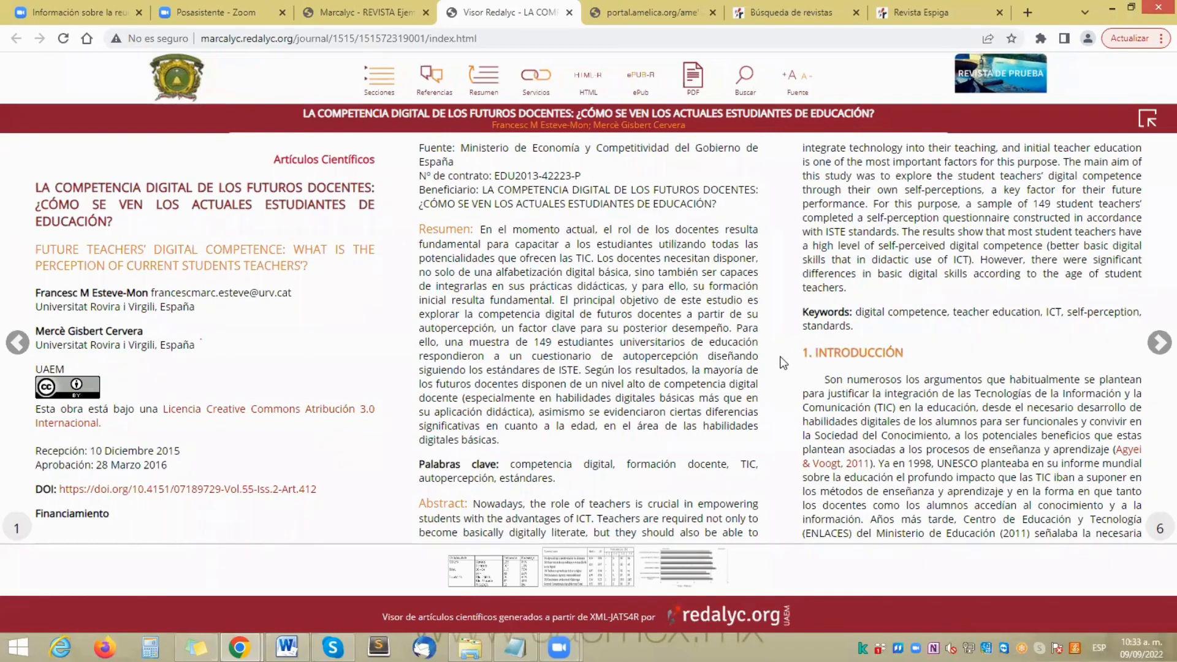
Step: Check the linked Agyei & Voogt and Castañeda & Adell citations and the ecuación 1 link in the article's text
mouse_move(841, 467)
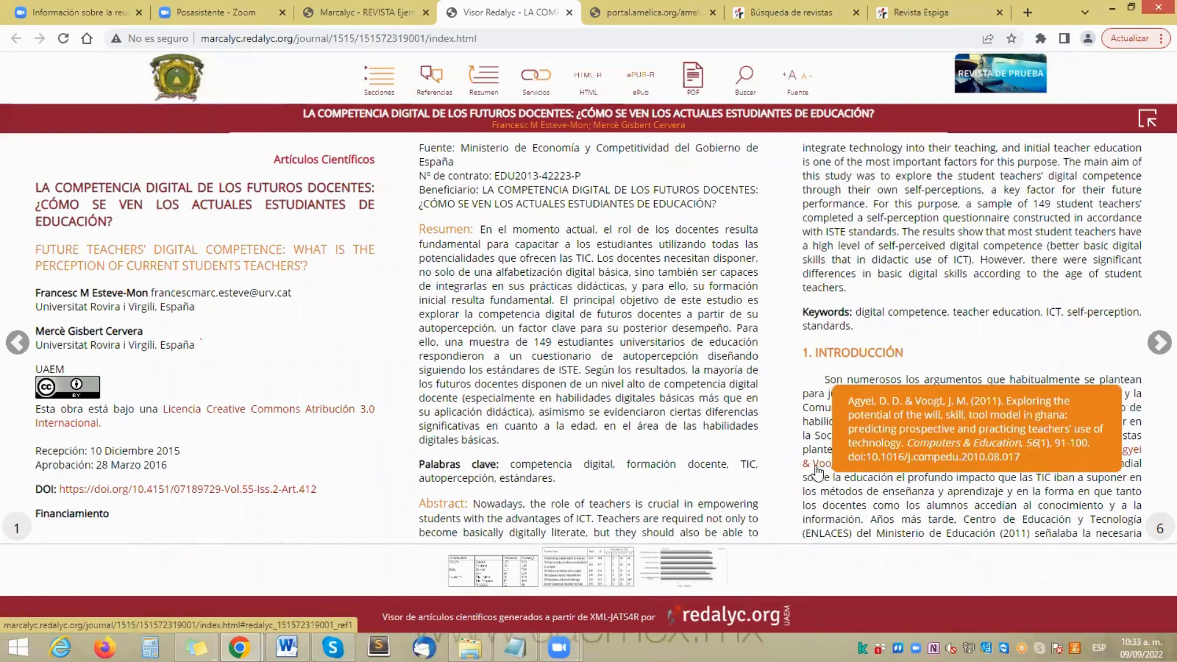
scroll(767, 418, down, 1)
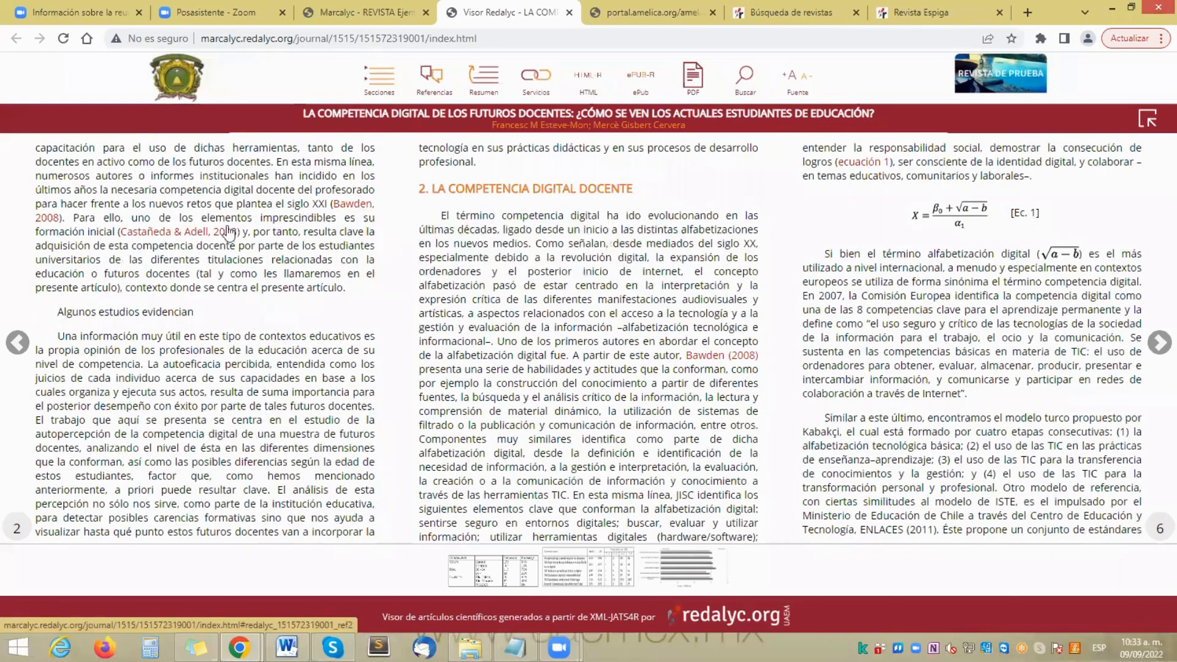
mouse_move(190, 244)
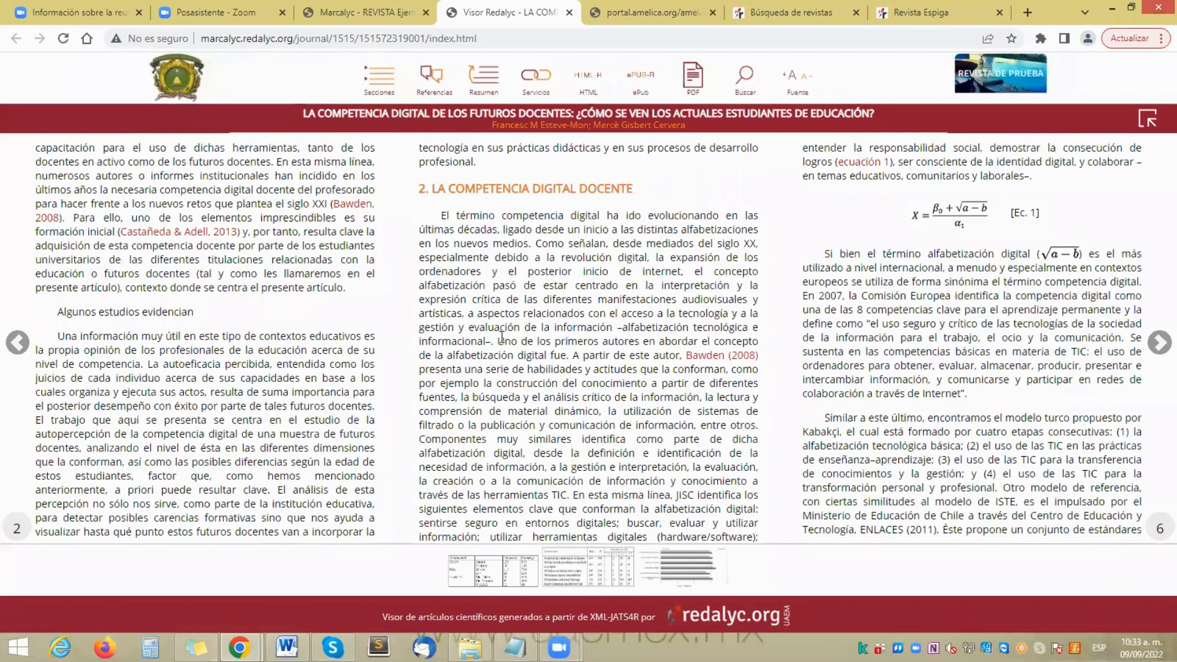
scroll(501, 336, down, 1)
scroll(502, 336, up, 1)
mouse_move(936, 226)
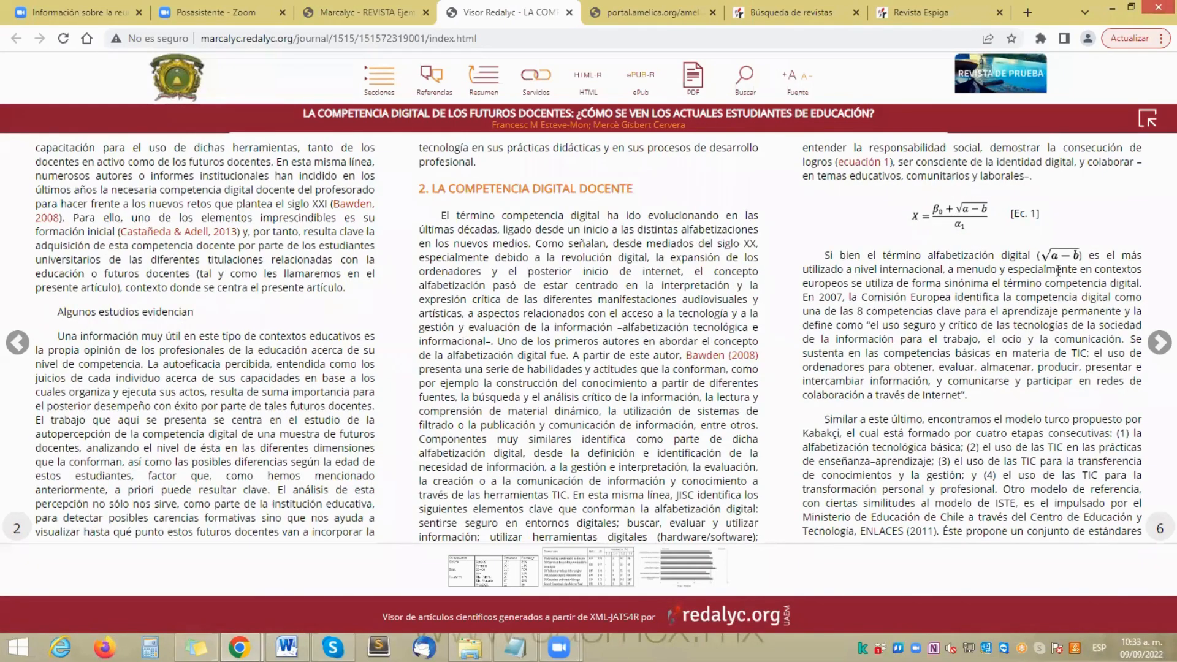
mouse_move(853, 167)
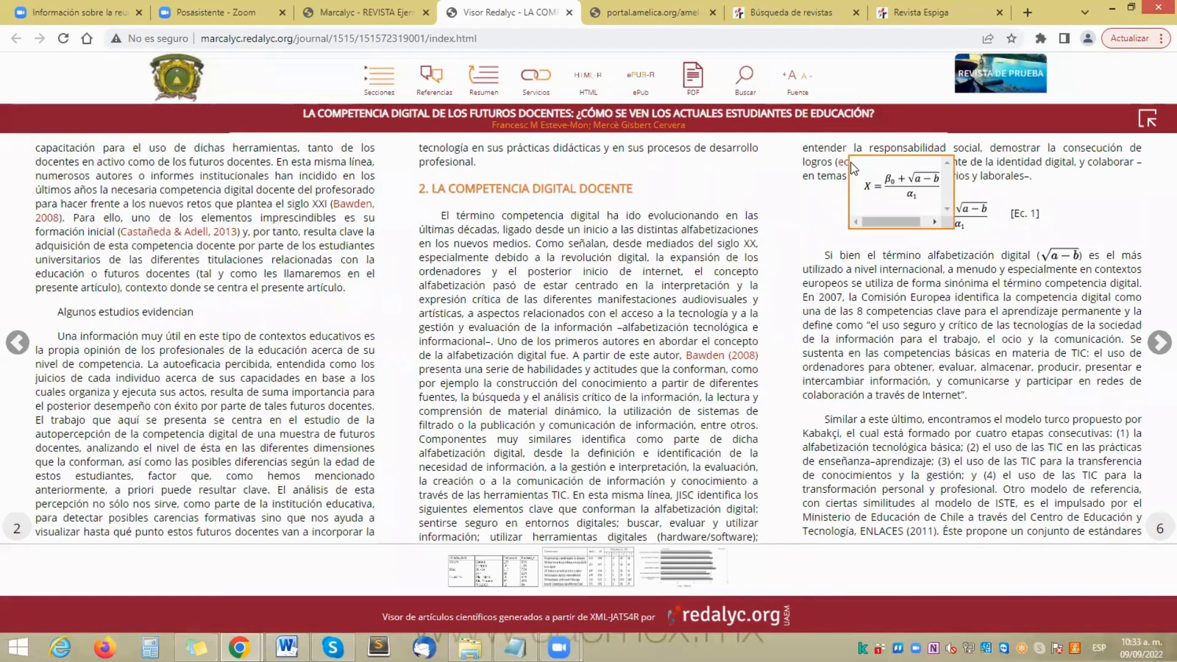
Step: Examine Tabla 2 and Tabla 1 in enlarged view, closing each one to return to the article
scroll(728, 244, down, 1)
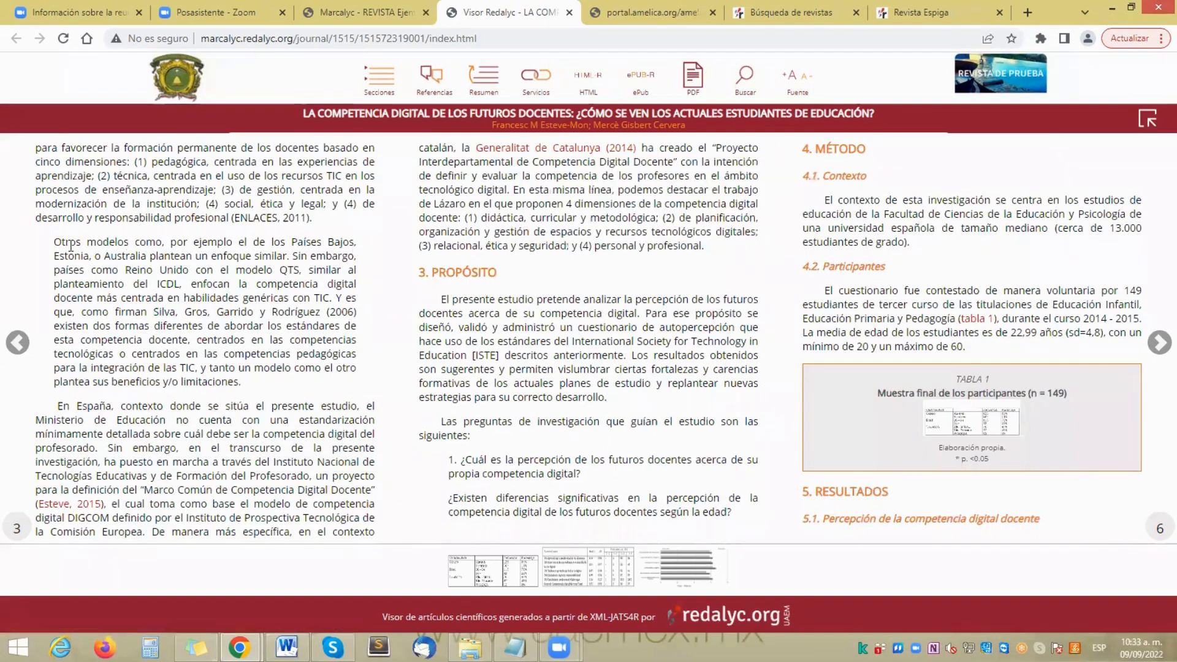
scroll(321, 323, down, 1)
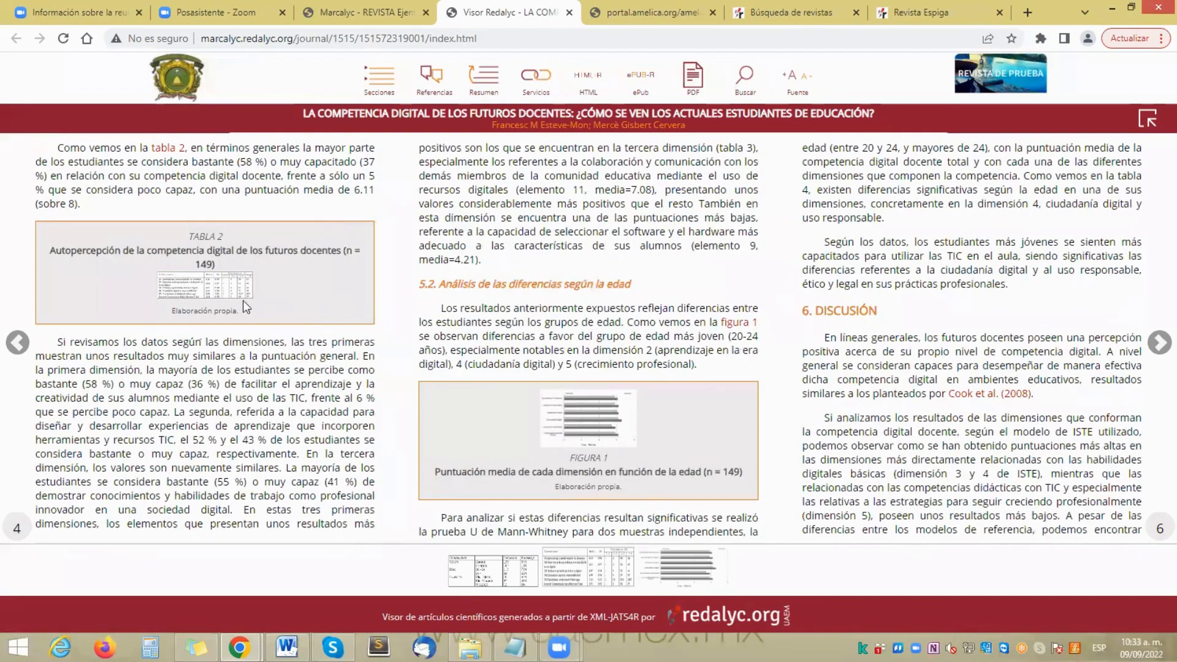
mouse_move(225, 292)
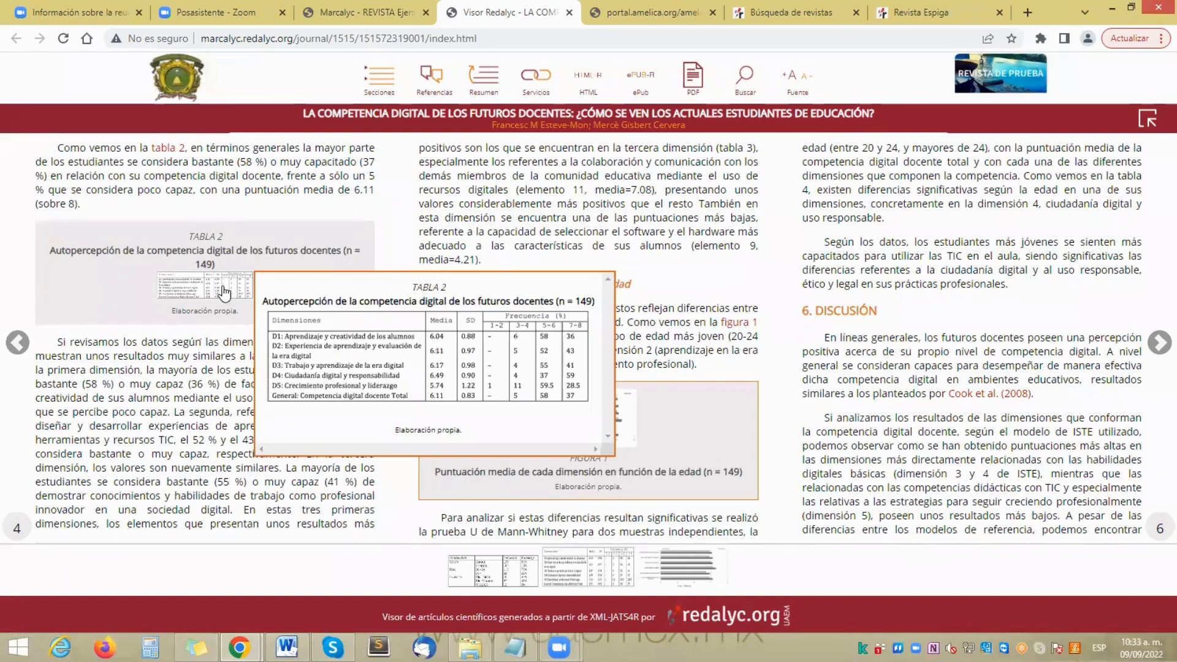
click(226, 292)
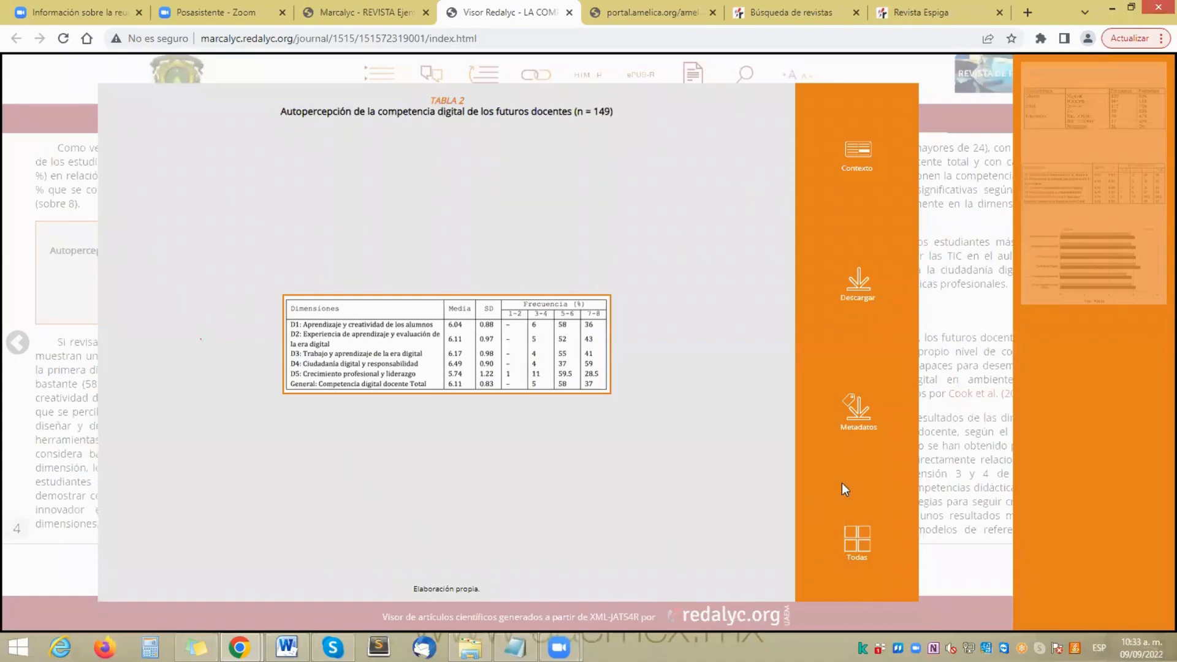
click(973, 383)
scroll(440, 429, up, 1)
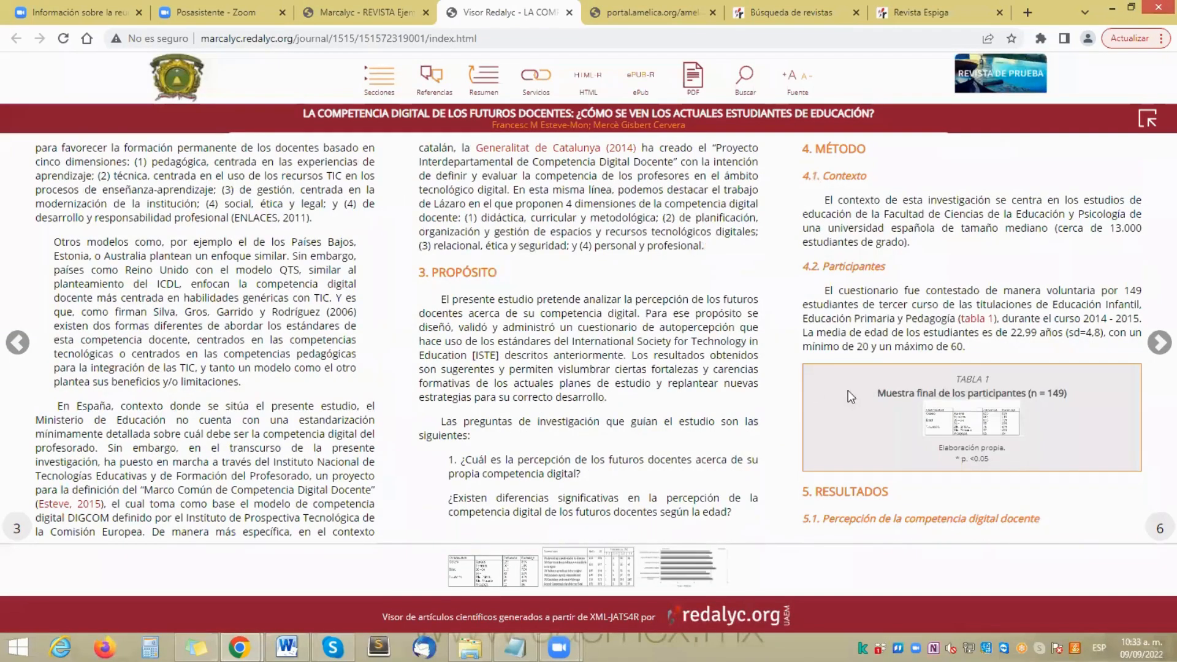
click(951, 424)
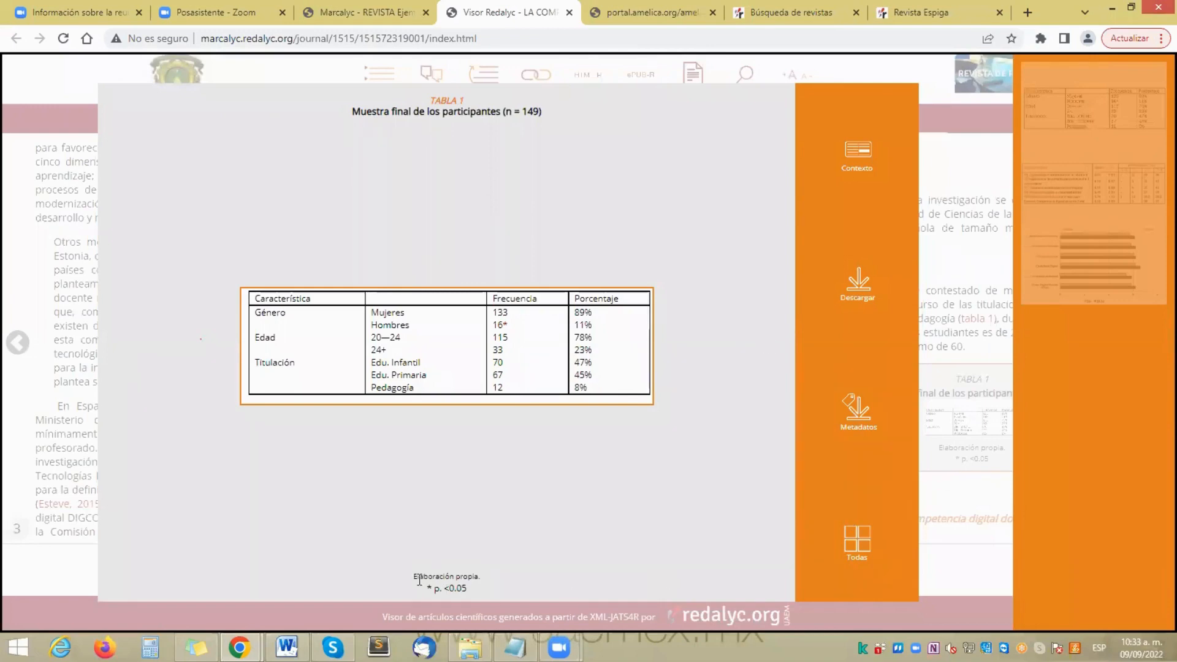
click(951, 428)
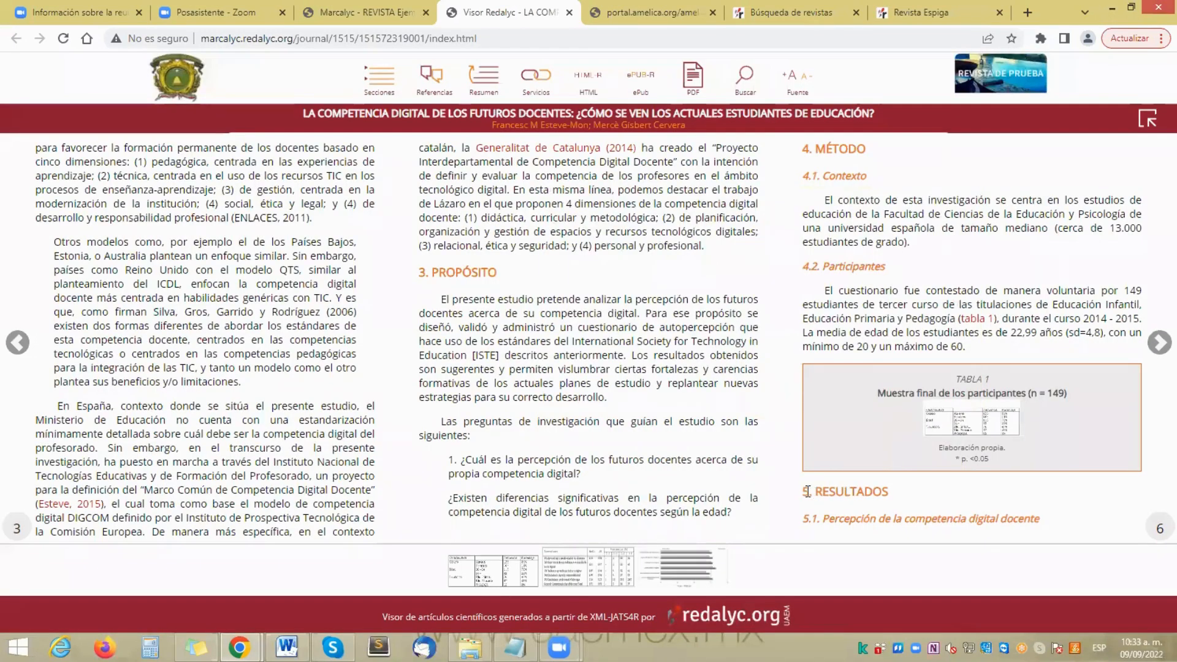
Step: Look through the remaining pages from Tabla 2 to the references and notes, and close the Visor inteligente
scroll(838, 493, down, 1)
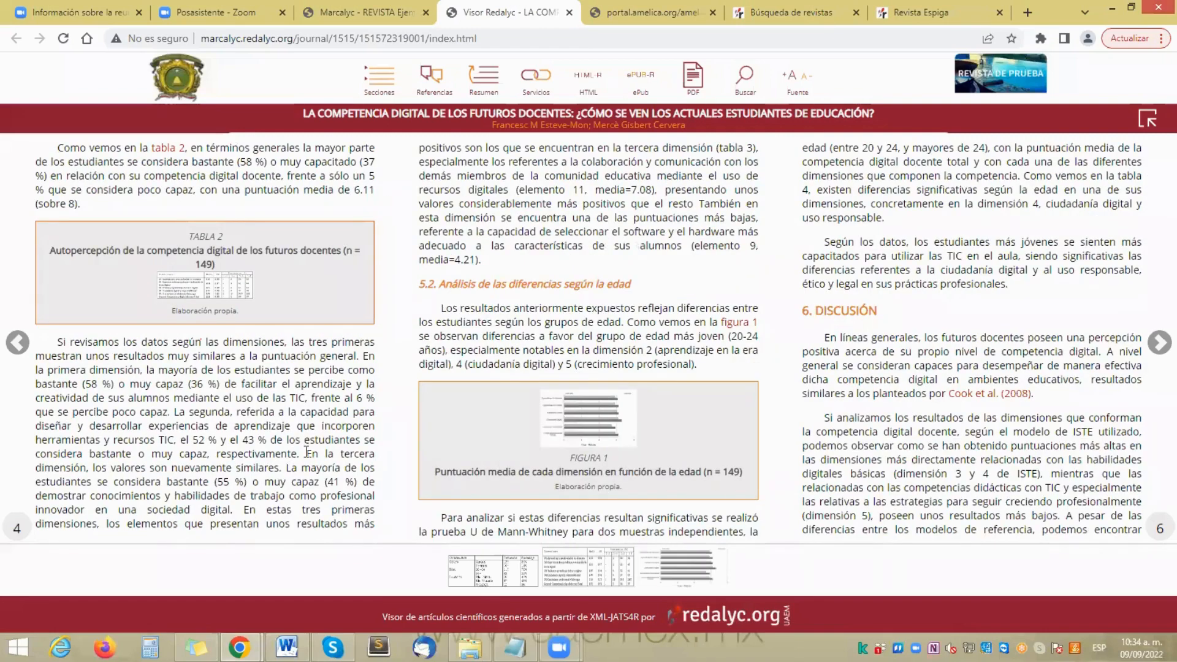
mouse_move(571, 425)
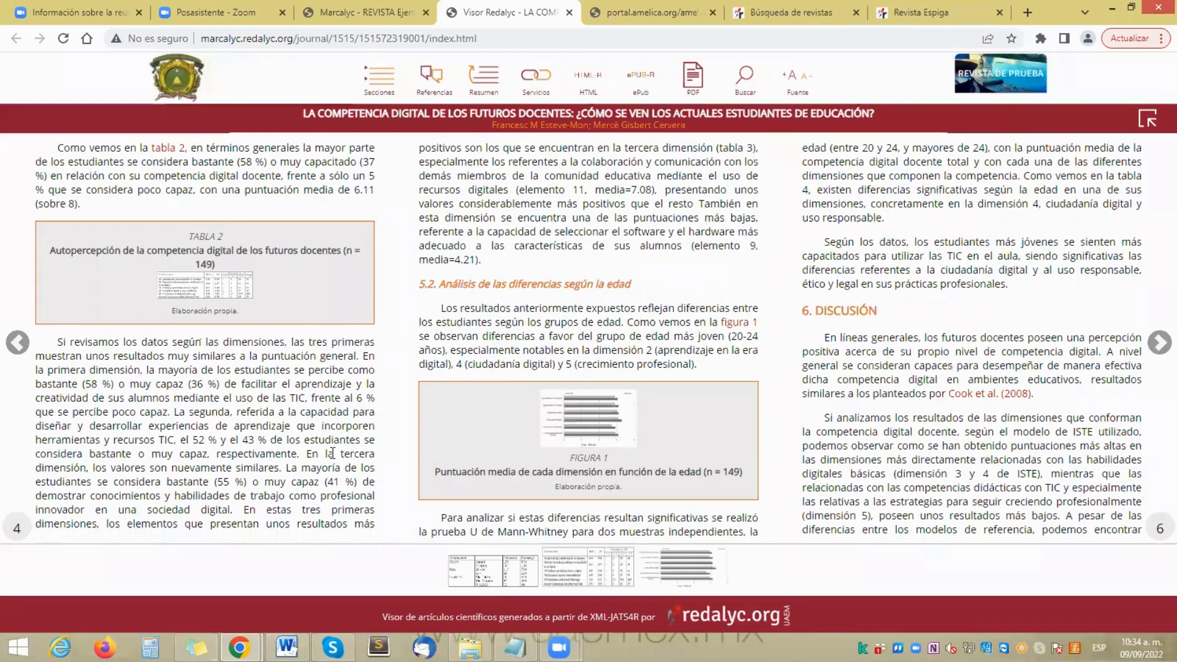
mouse_move(169, 153)
scroll(810, 363, down, 1)
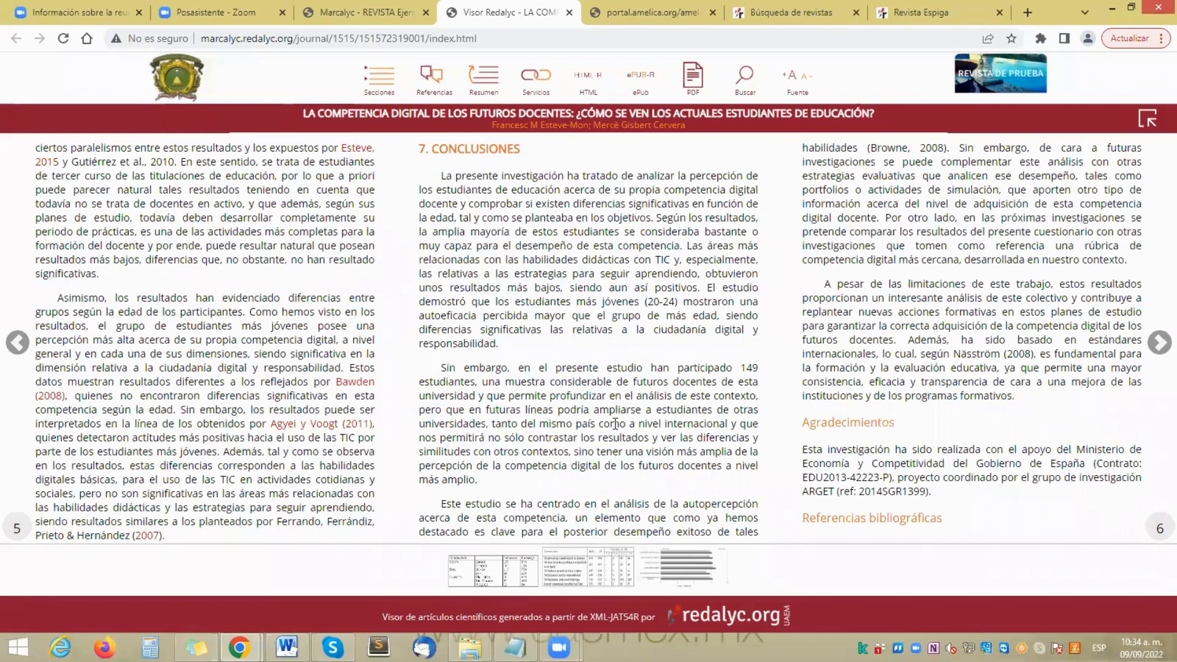
key(Right)
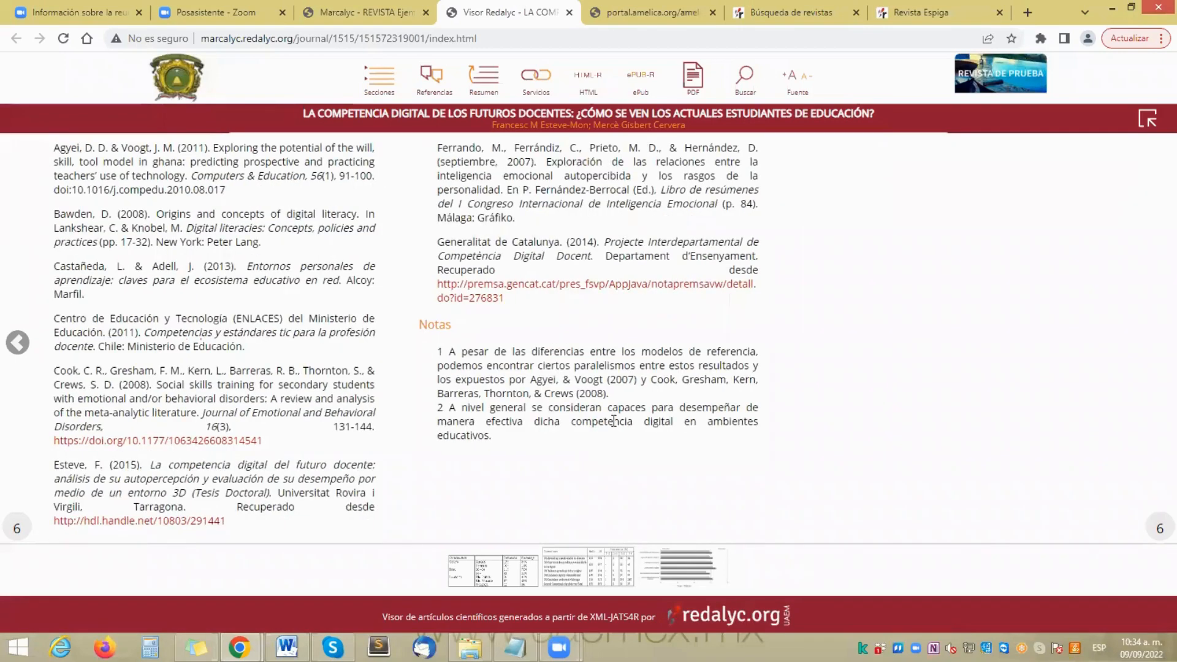
click(569, 12)
Step: Open the article in the Visor móvil and expand its Introducción, Propósito and Método sections
click(653, 248)
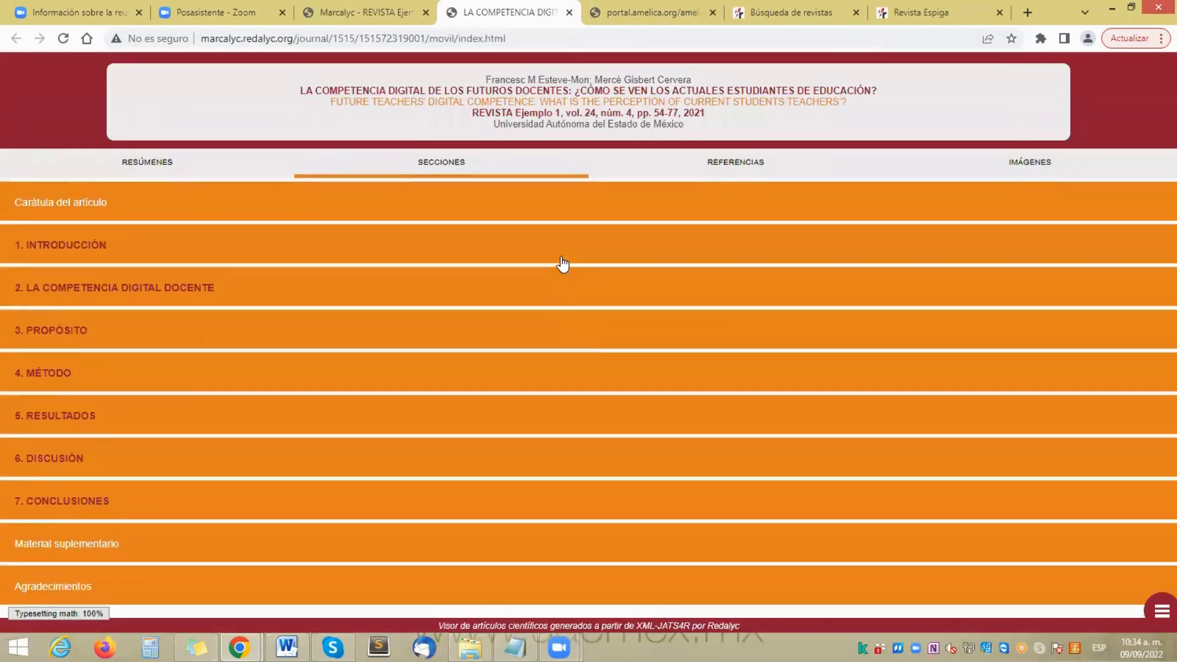
scroll(563, 264, down, 1)
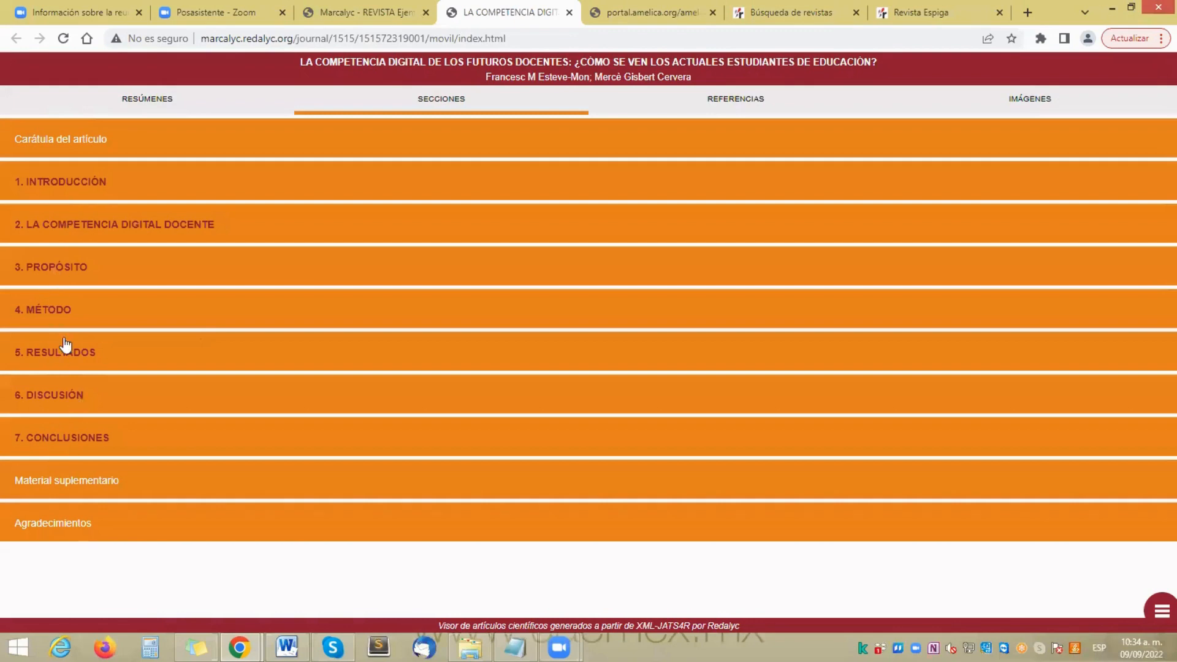
click(74, 193)
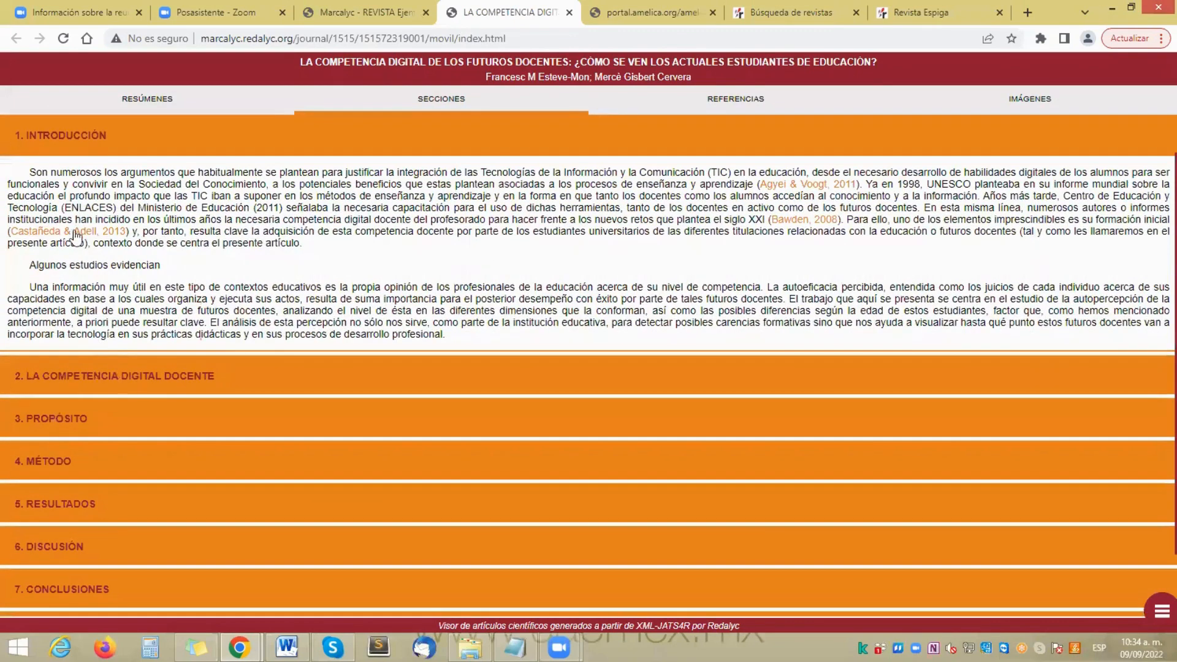
click(67, 422)
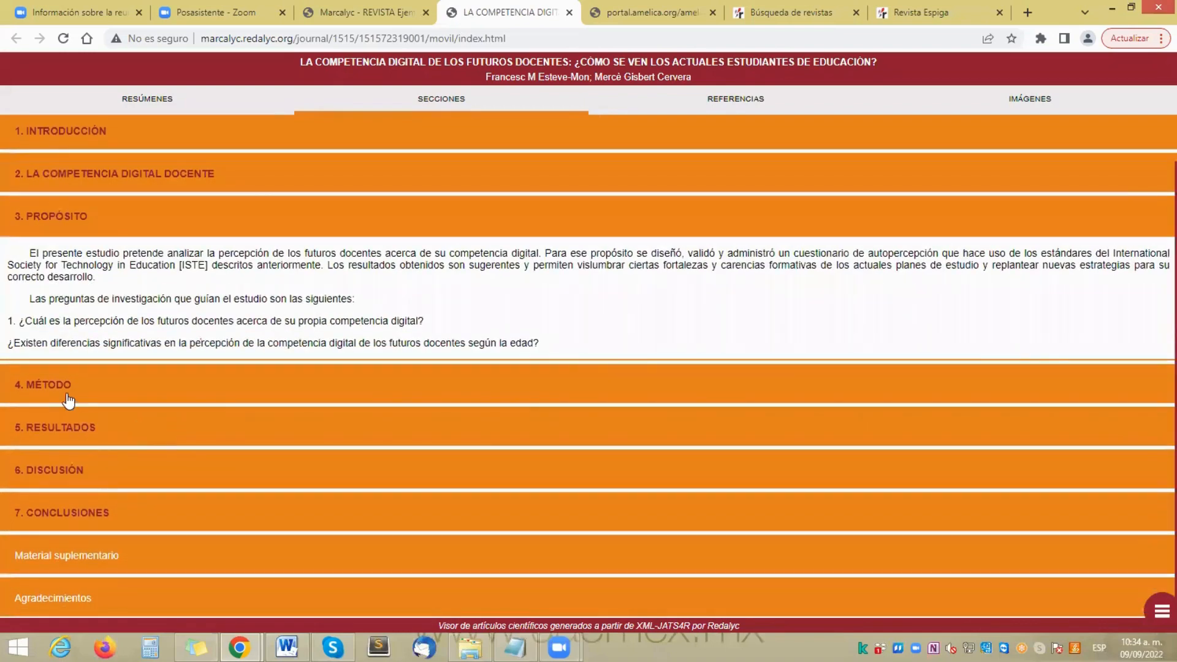
click(76, 399)
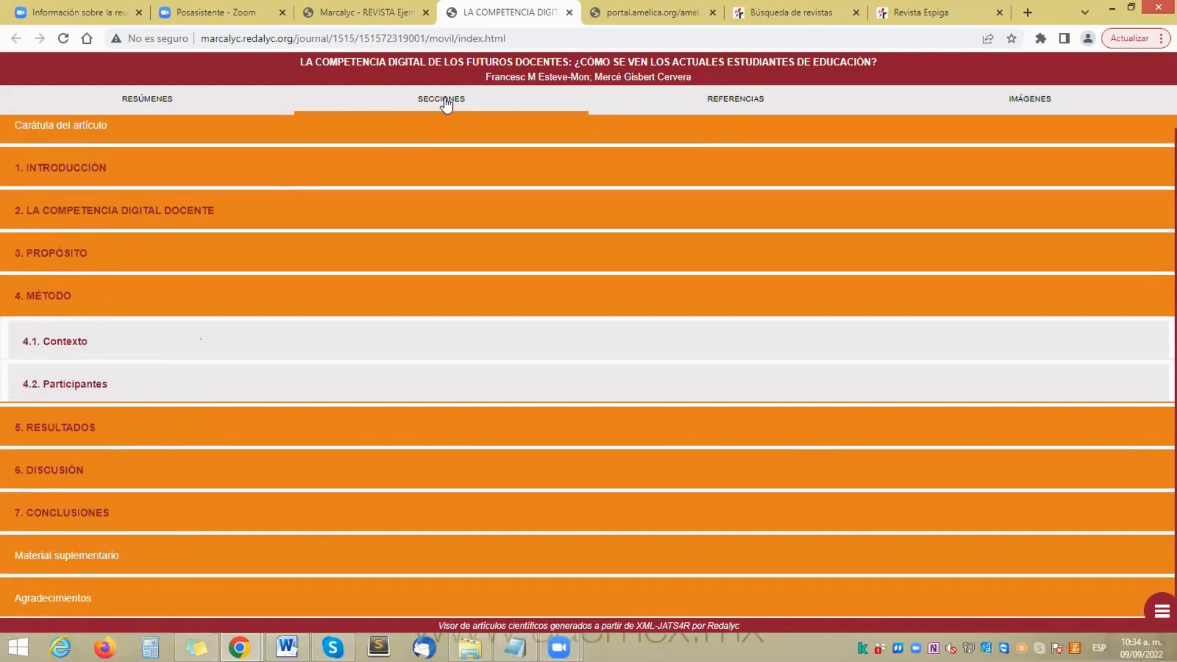
Step: View the article's images and bibliographic references in the mobile version, and close it
click(1022, 104)
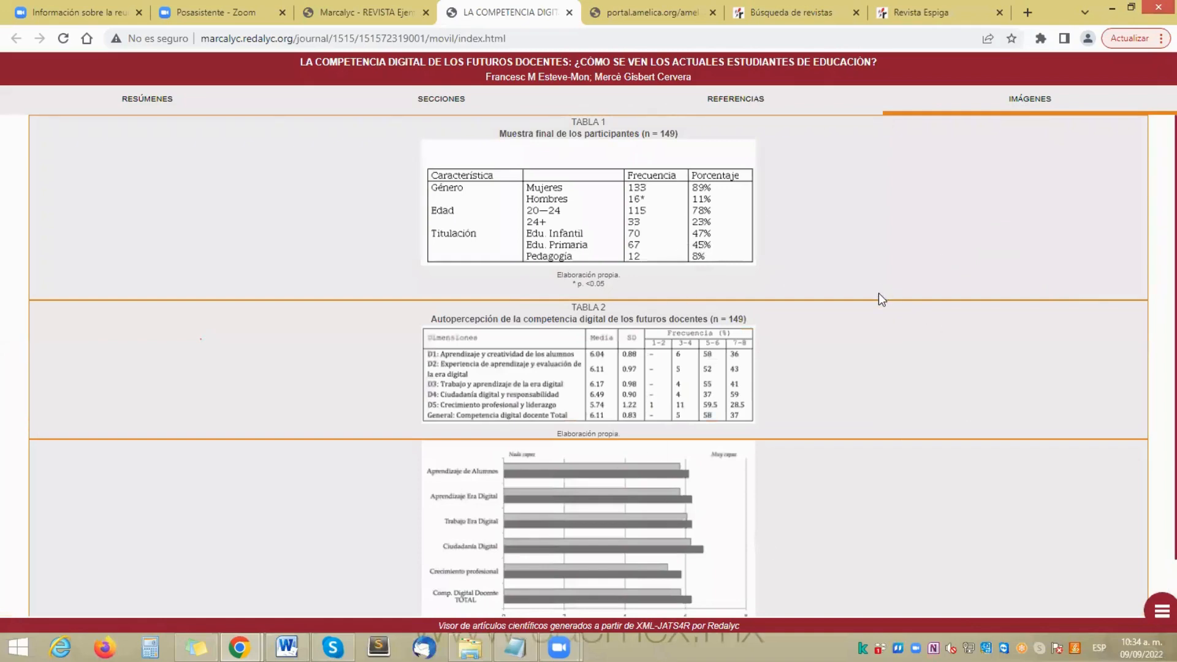
click(735, 99)
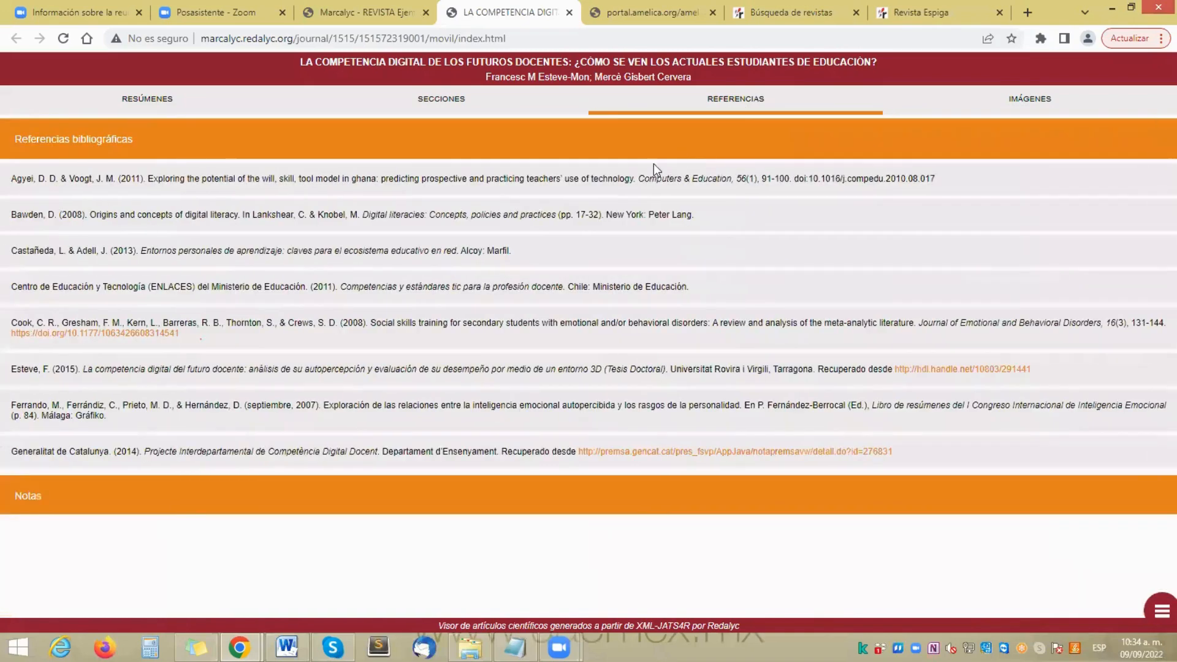
click(569, 13)
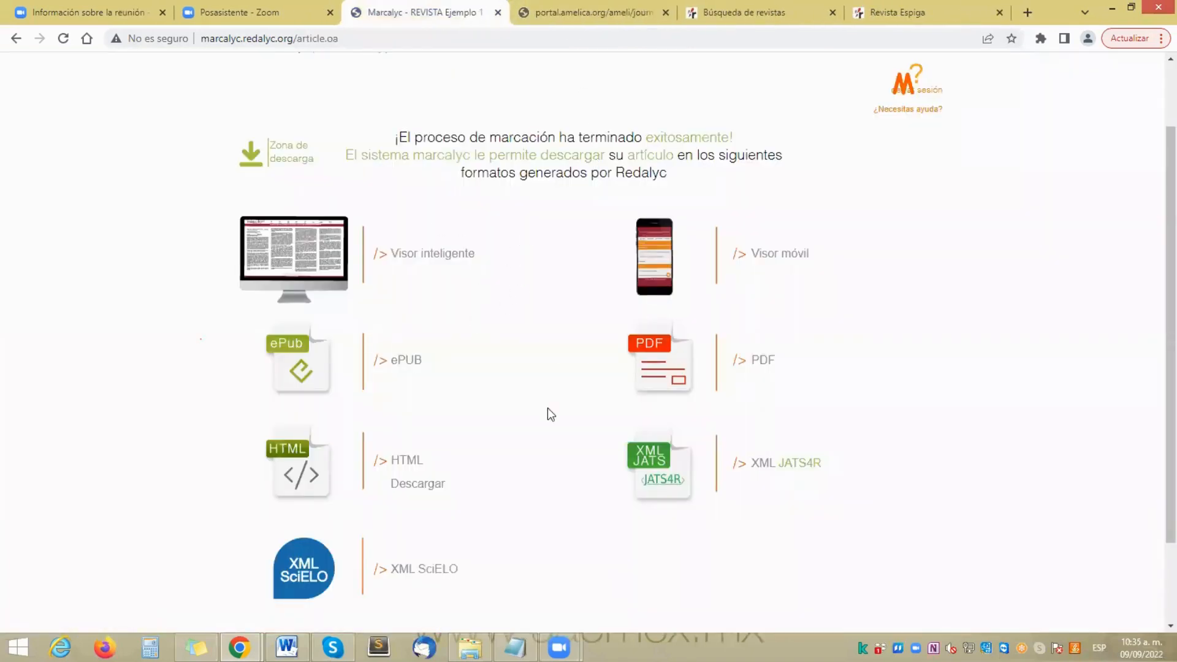
Step: Open the generated HTML version and read through its article data, abstracts and introduction
click(312, 473)
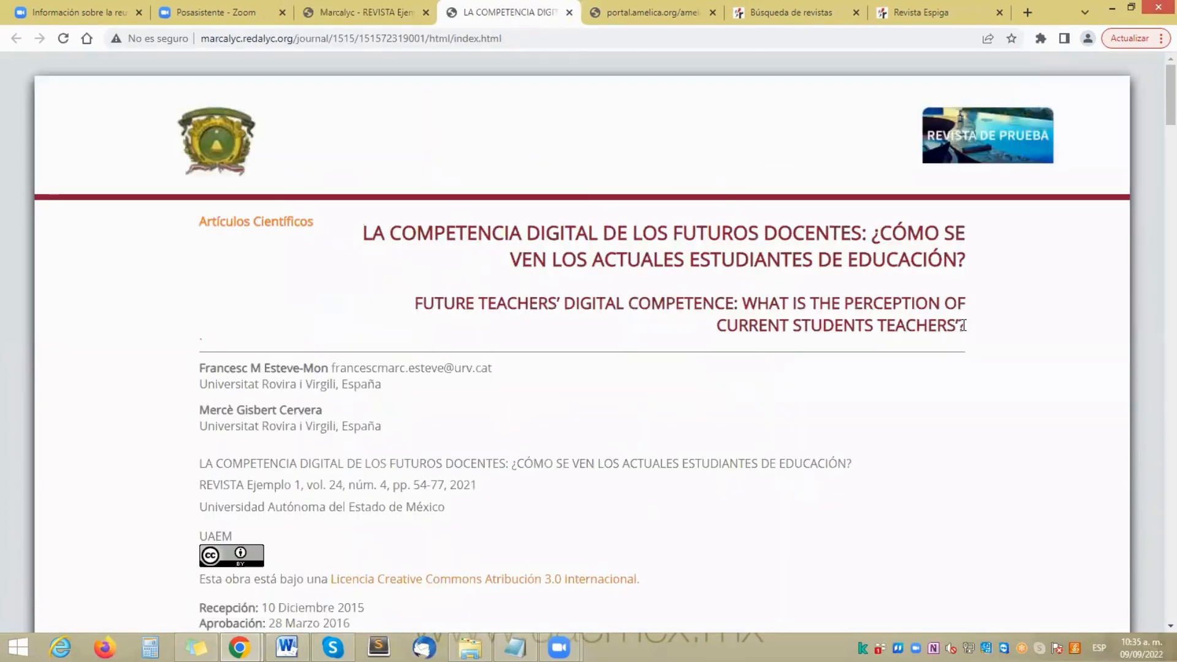
scroll(963, 326, down, 2)
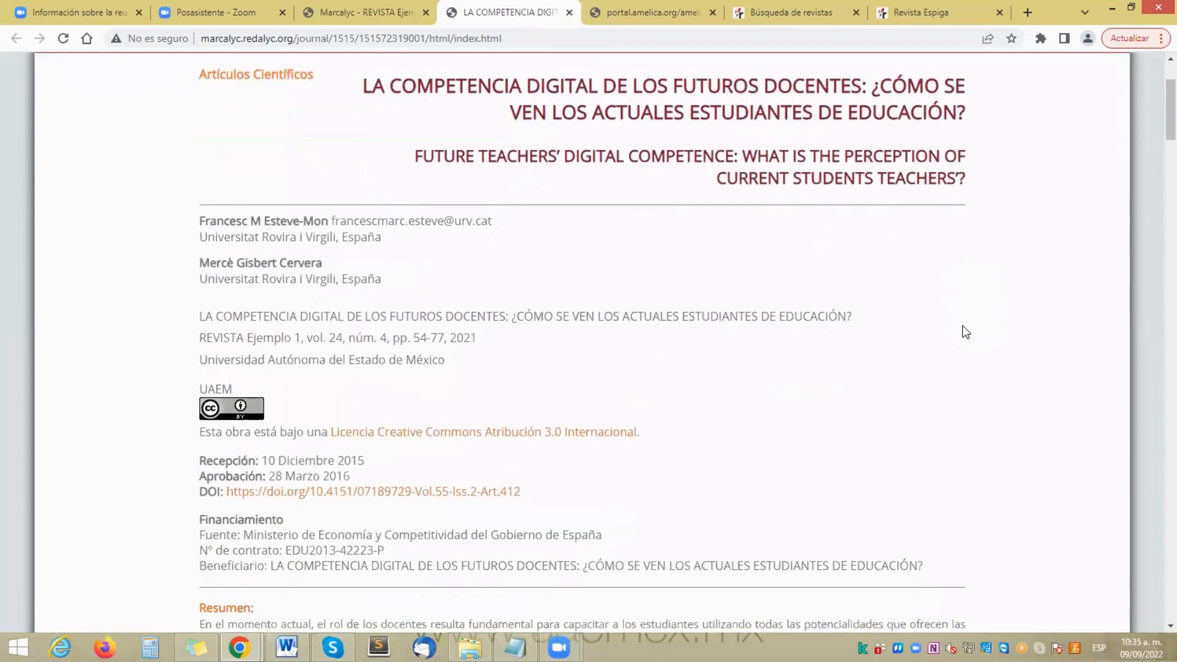
scroll(962, 326, down, 5)
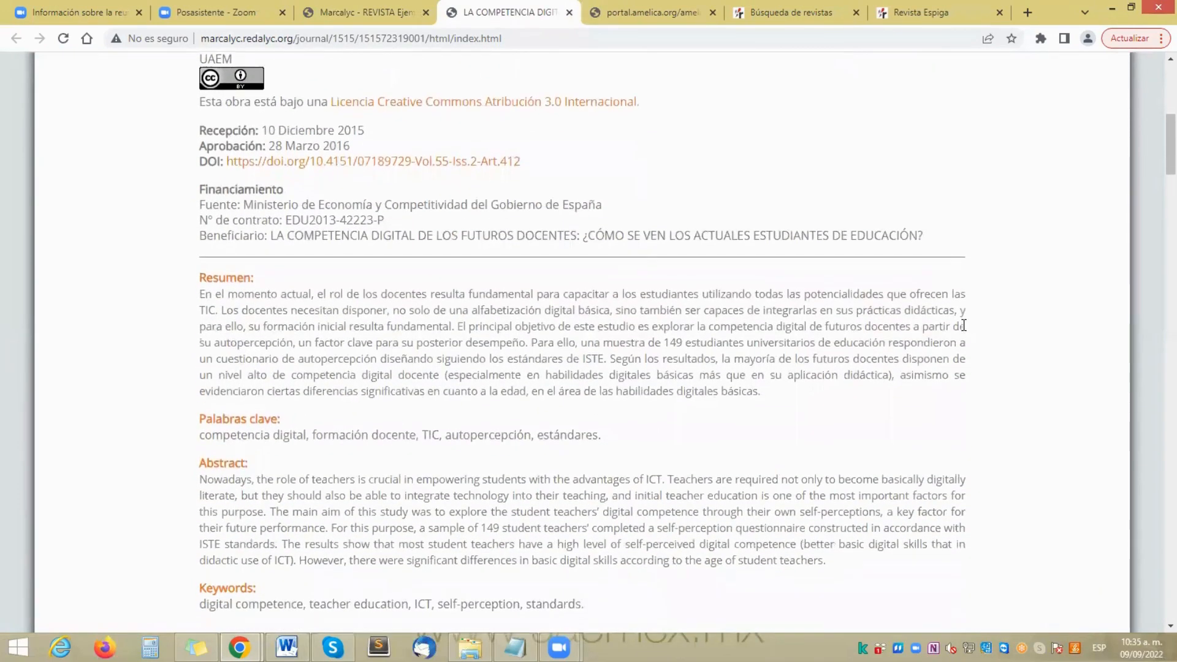
scroll(964, 324, down, 3)
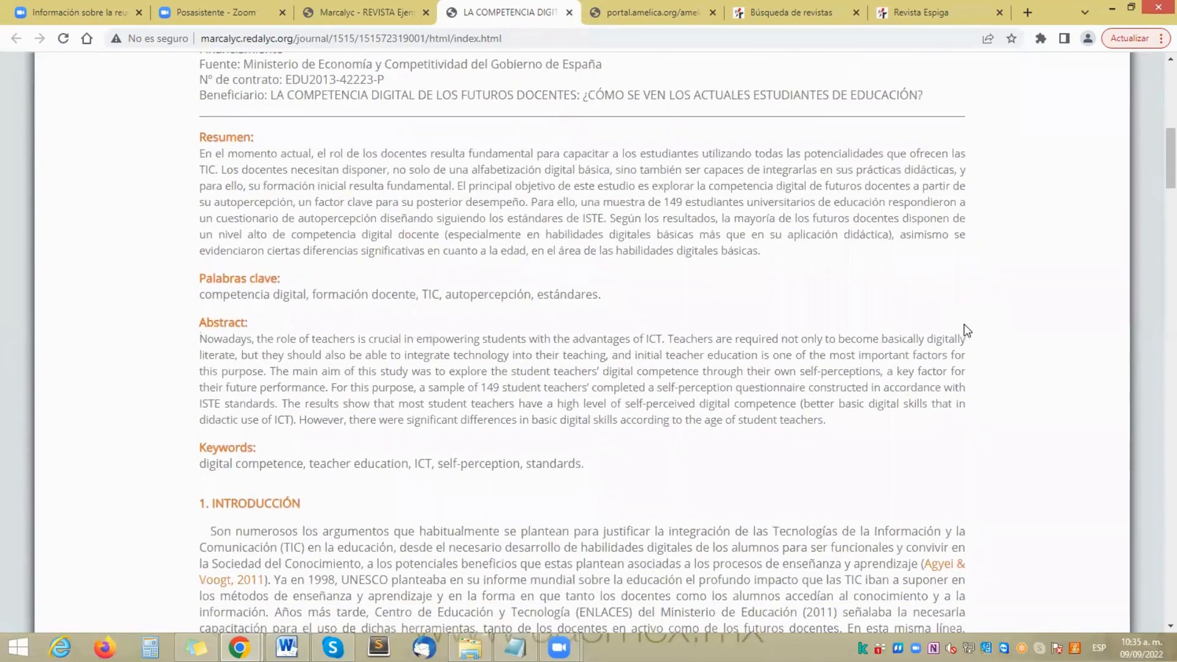
scroll(965, 328, down, 6)
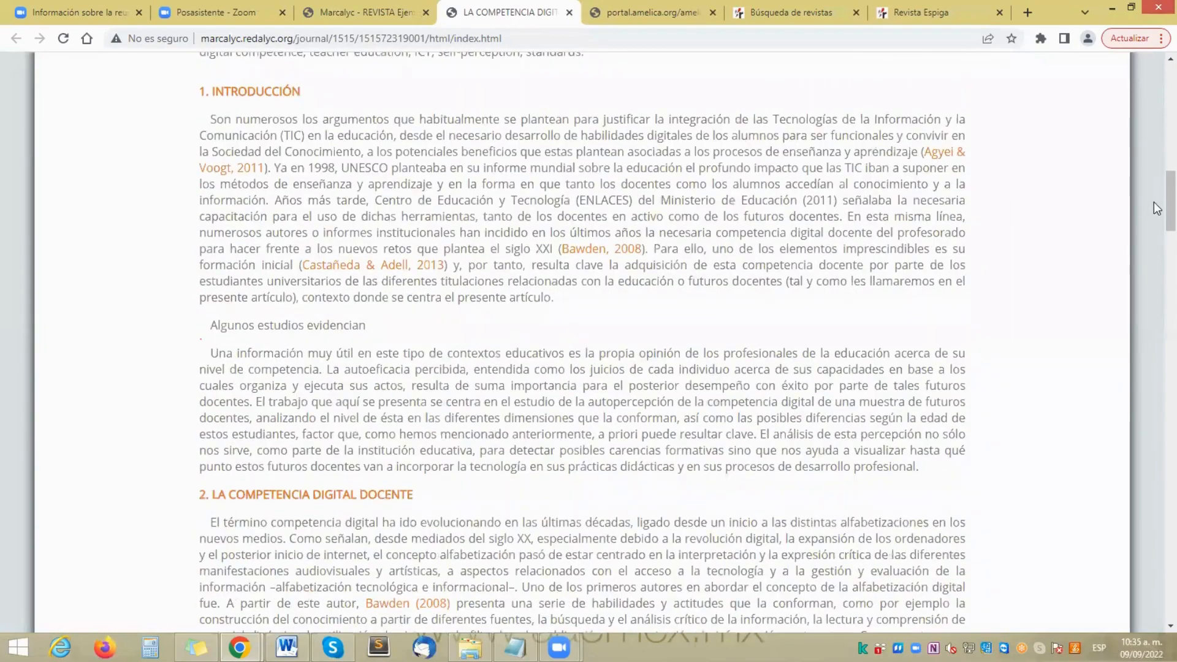
Step: Examine the rest of the HTML article down to the references and notes, and close it
drag(1156, 208, 1157, 306)
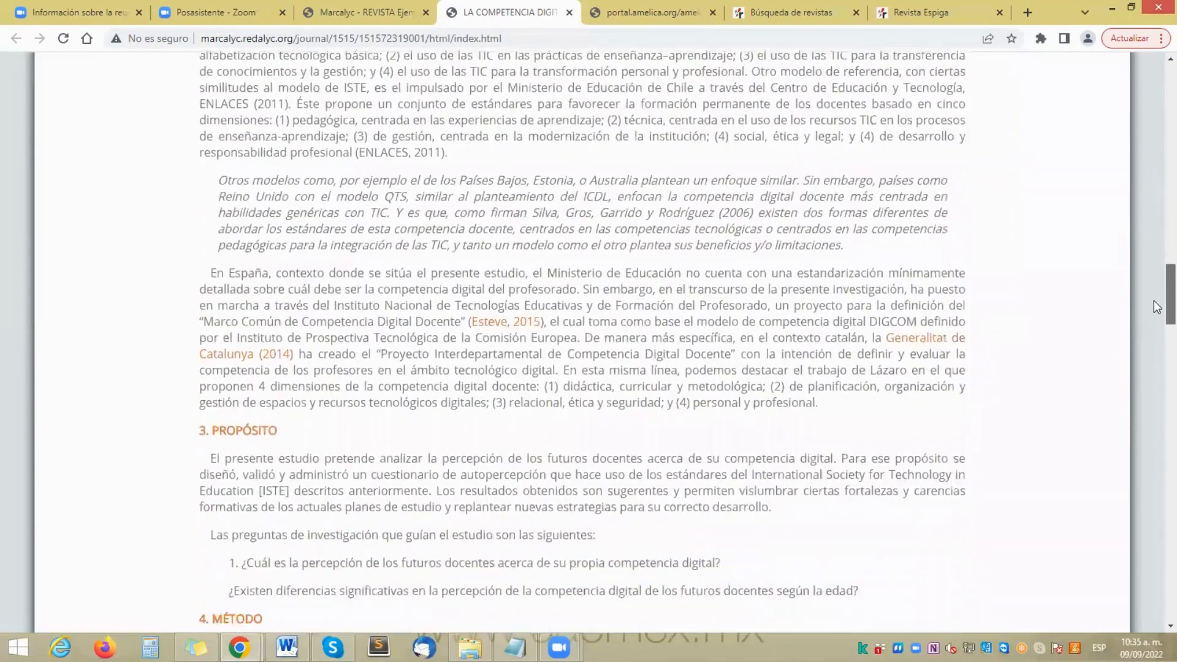
scroll(1156, 307, up, 5)
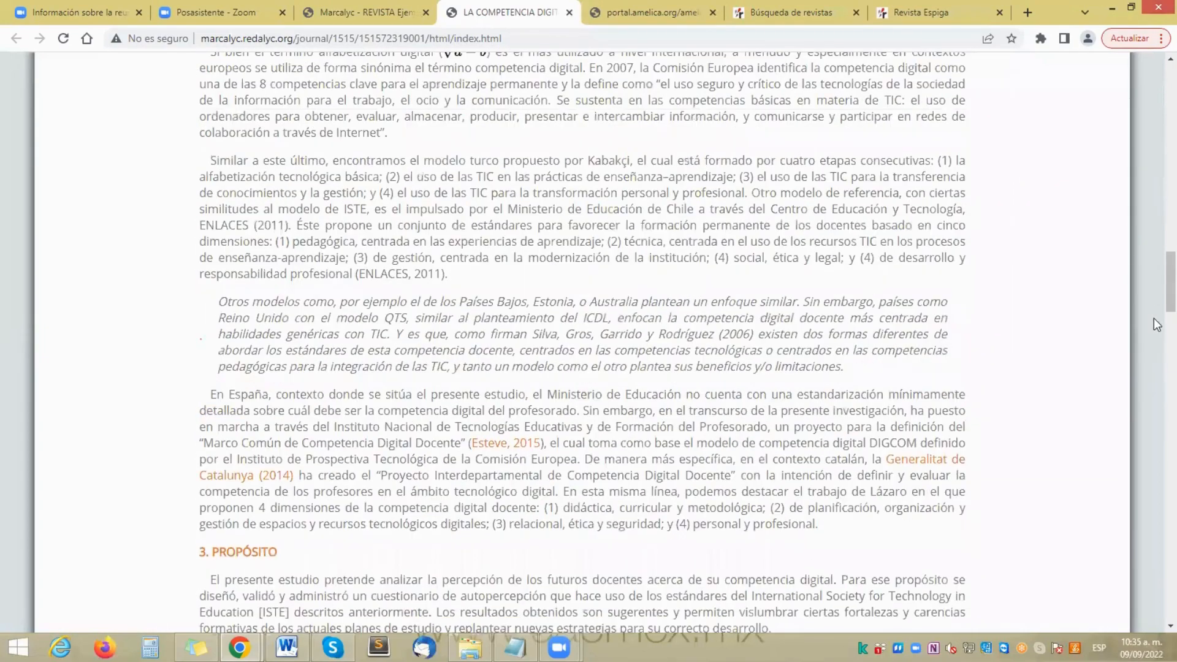
drag(1156, 296, 1156, 606)
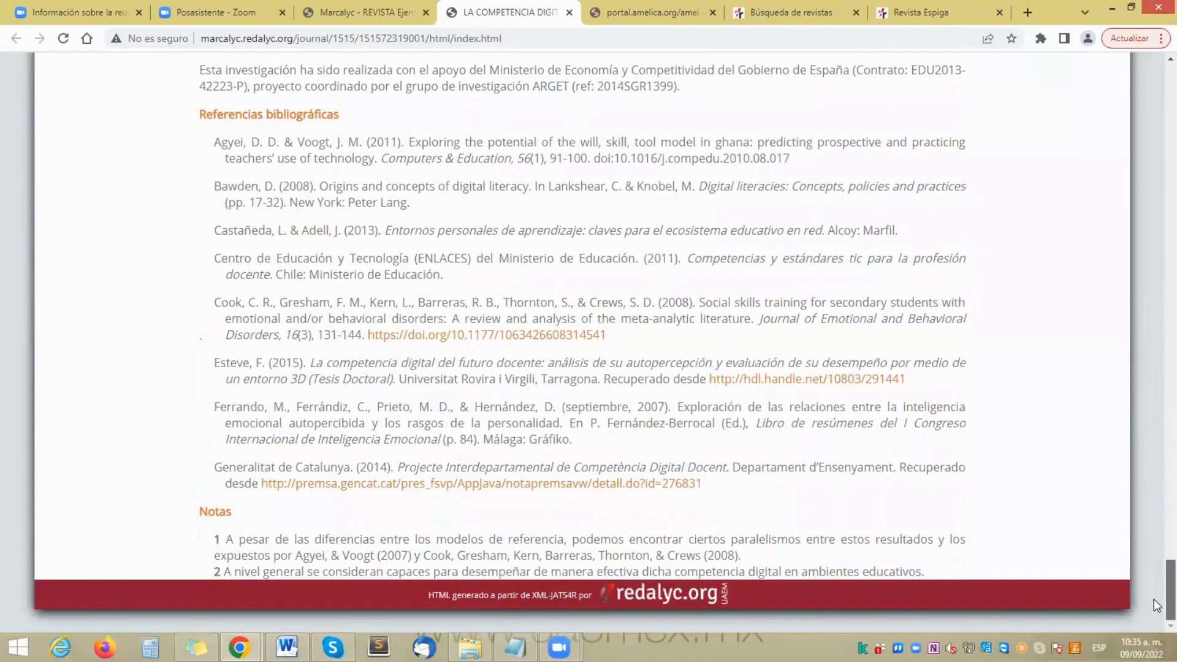
scroll(1087, 450, up, 2)
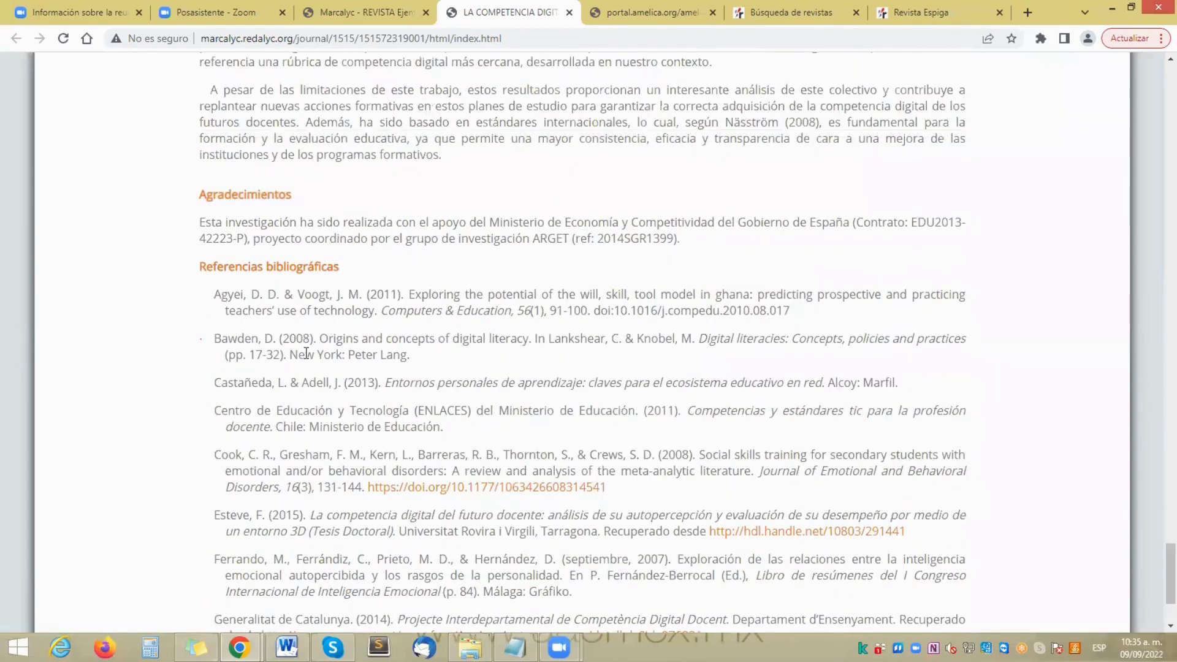
click(568, 14)
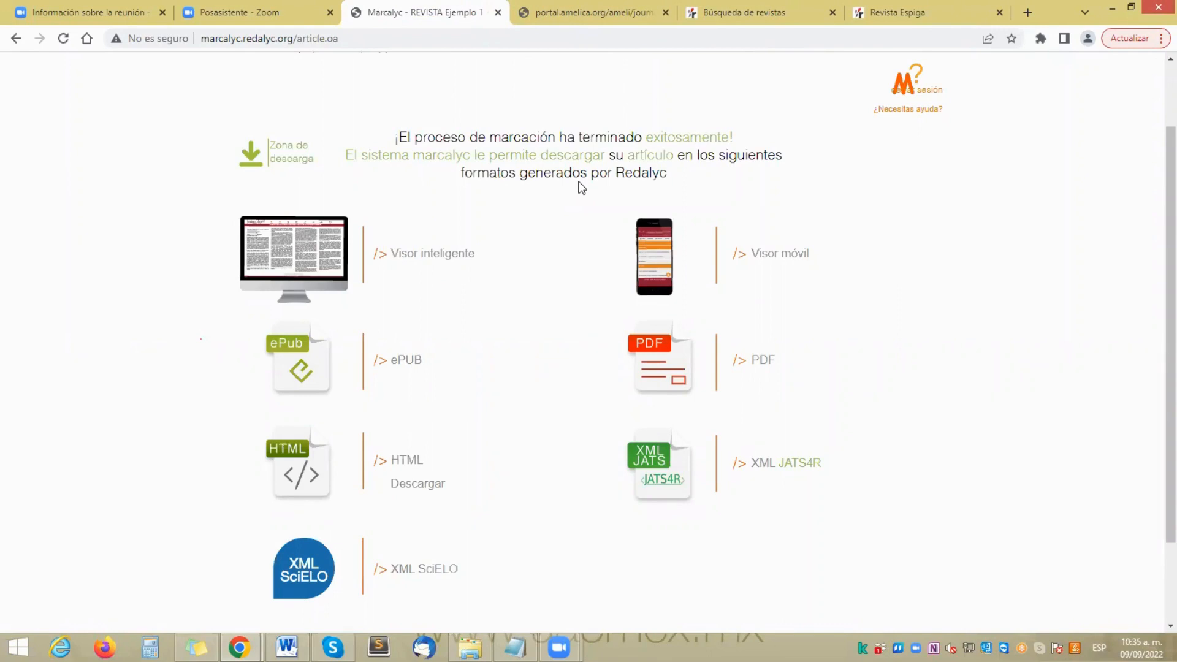
Step: Return to the article list of issue 2021, 24 (4), preview the marked article from there, and close the preview
scroll(1053, 264, up, 1)
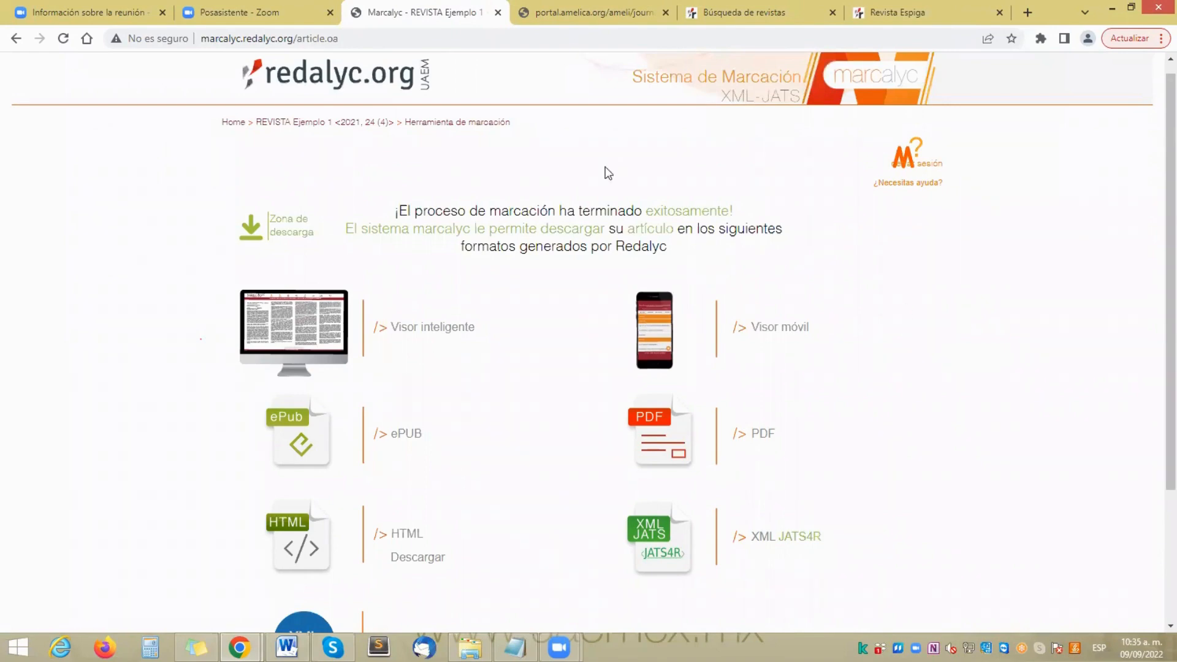
click(385, 122)
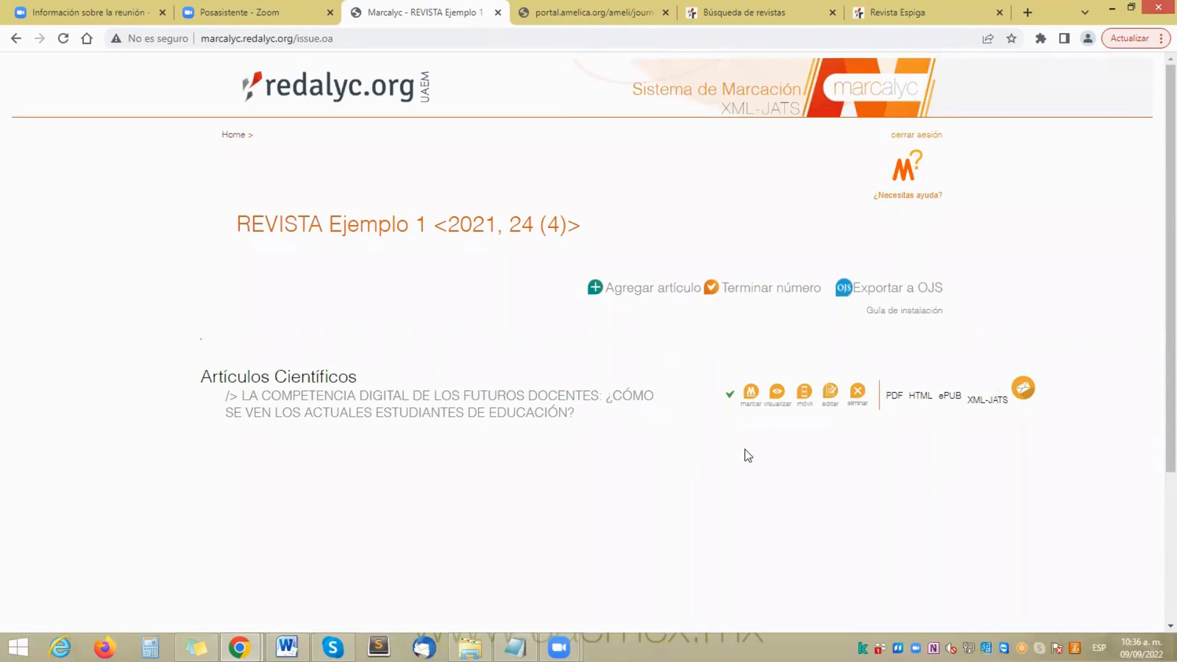
click(777, 395)
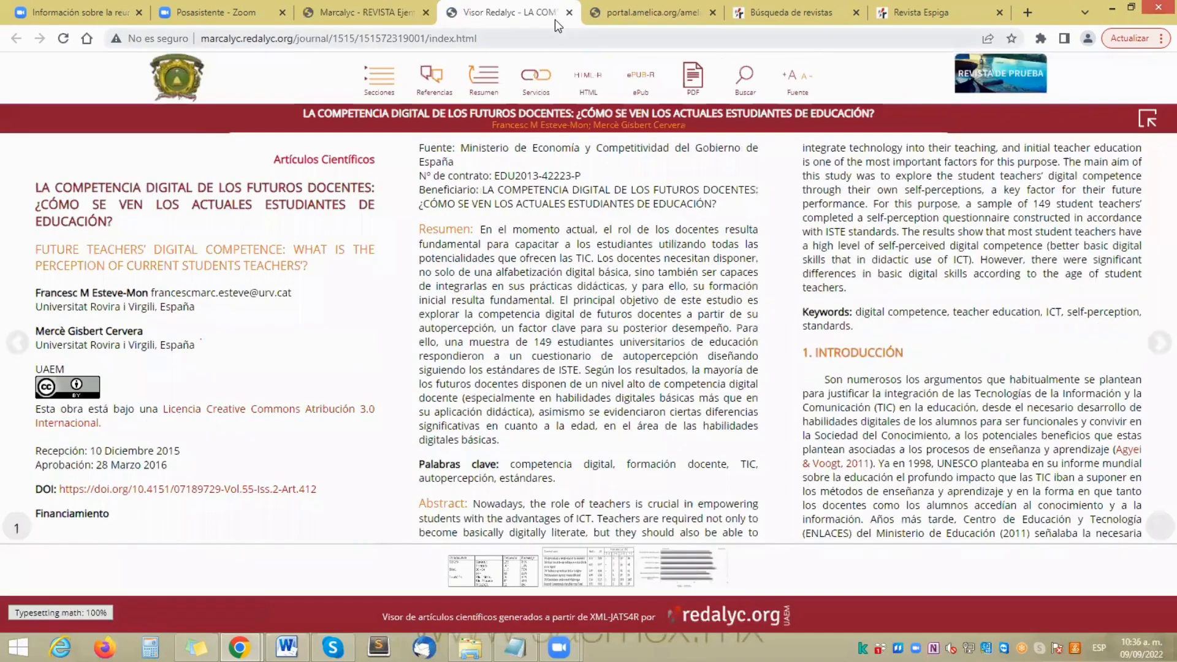
click(570, 12)
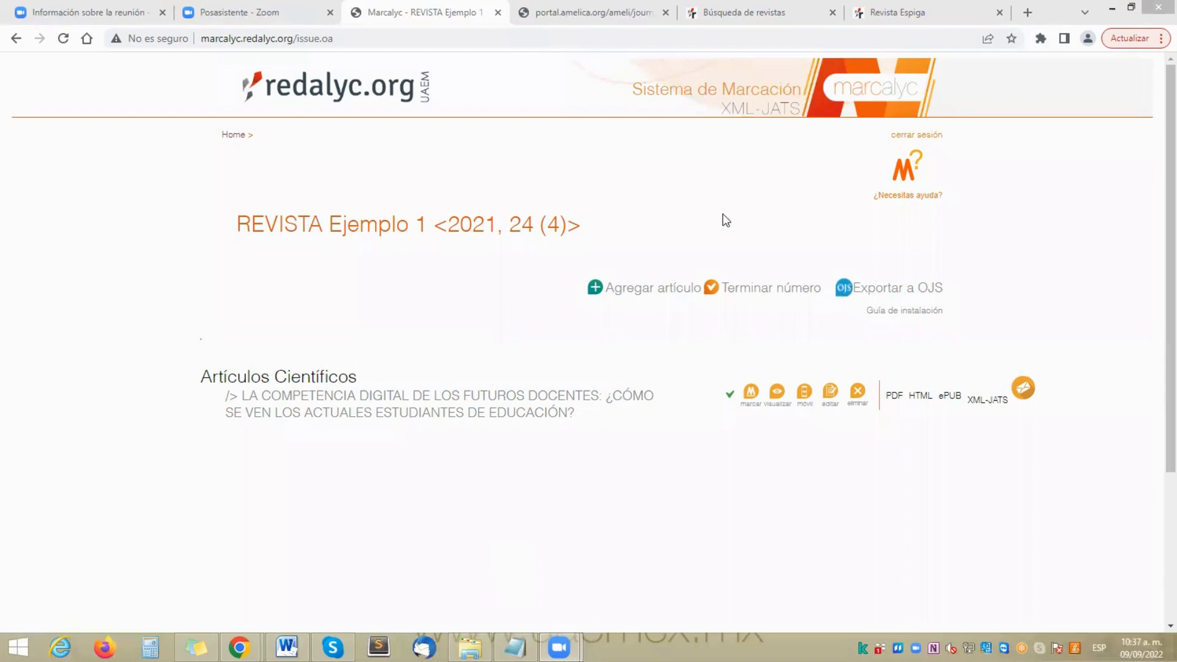
Step: Open the Marcalyc help page
click(907, 182)
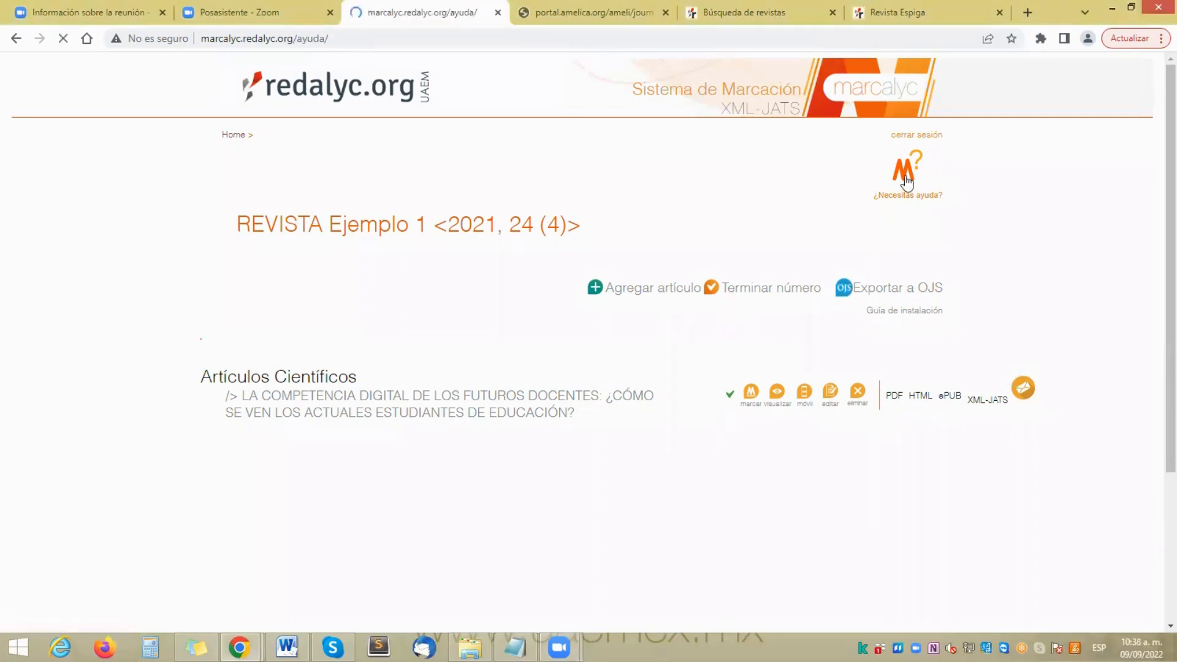